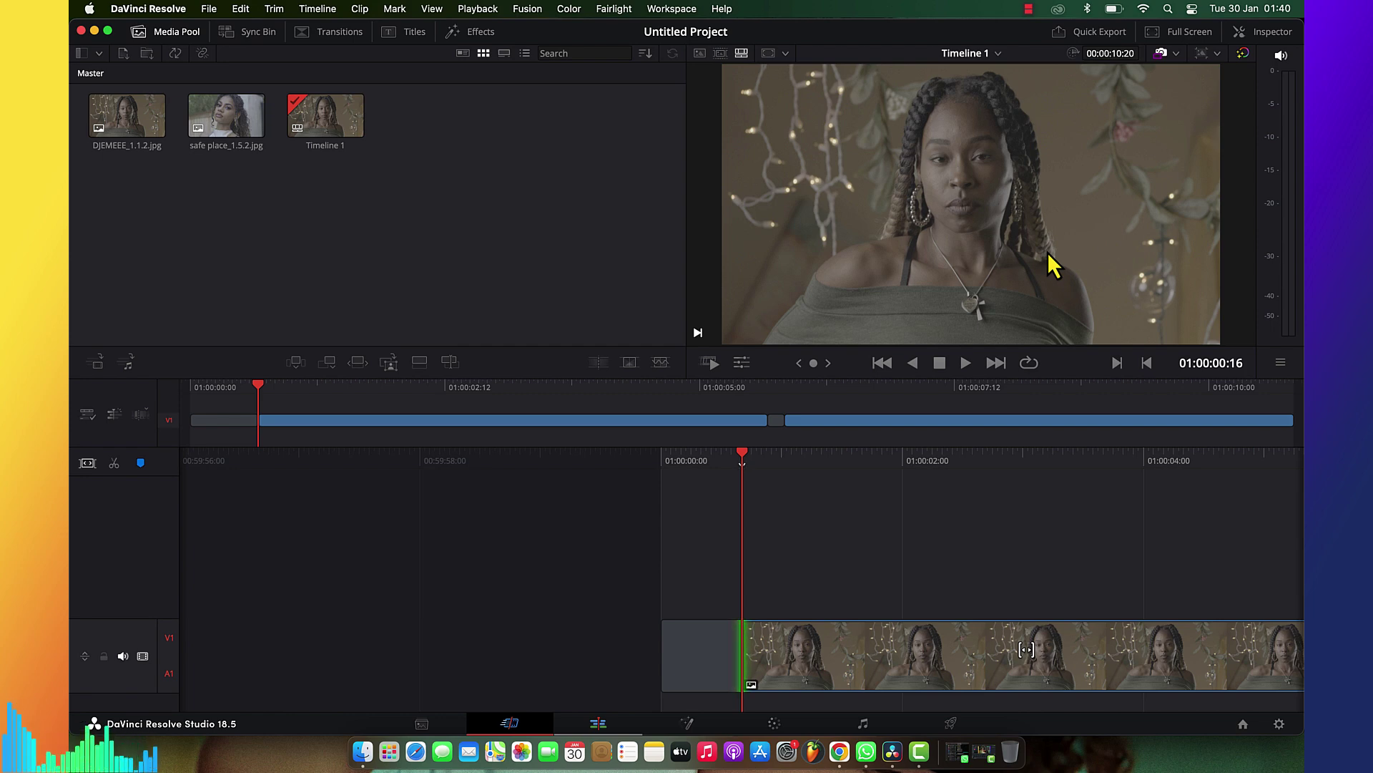
key("v")
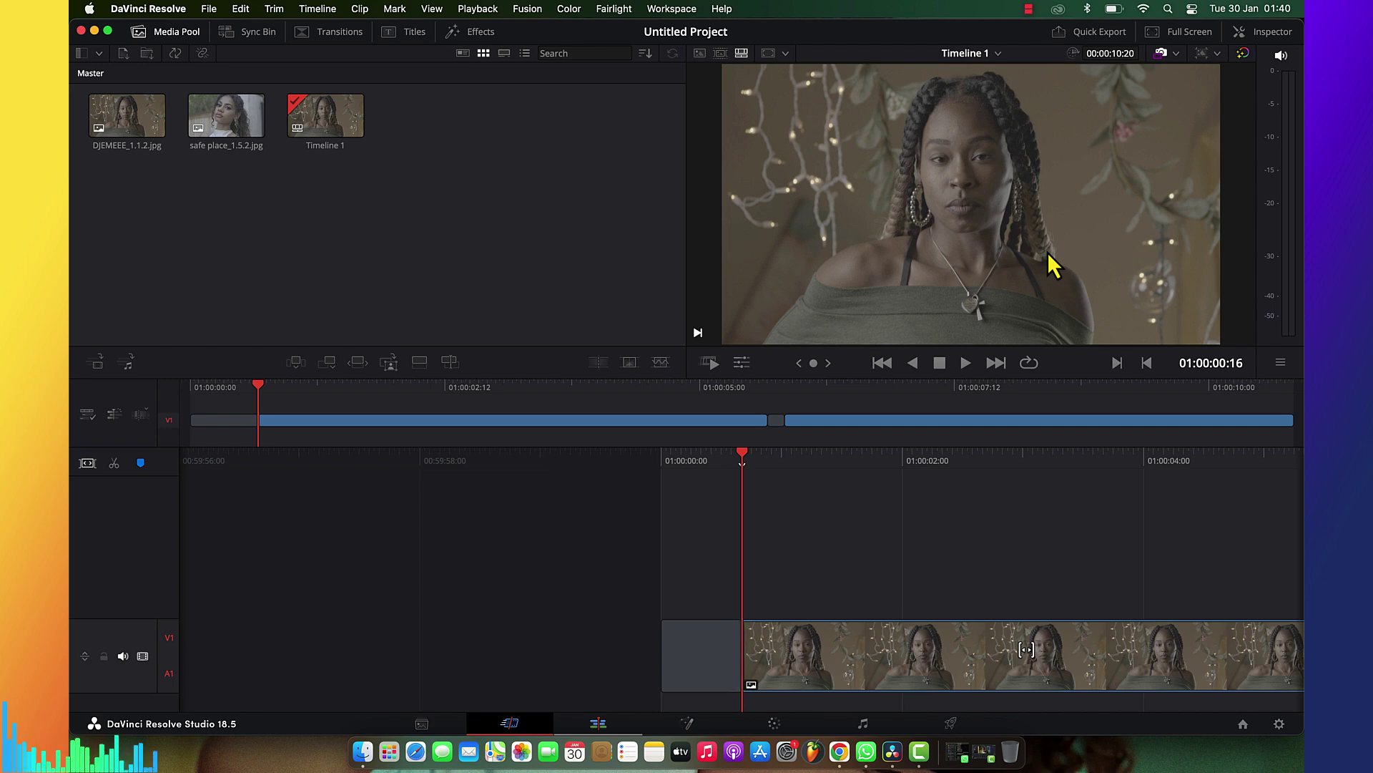
key("v")
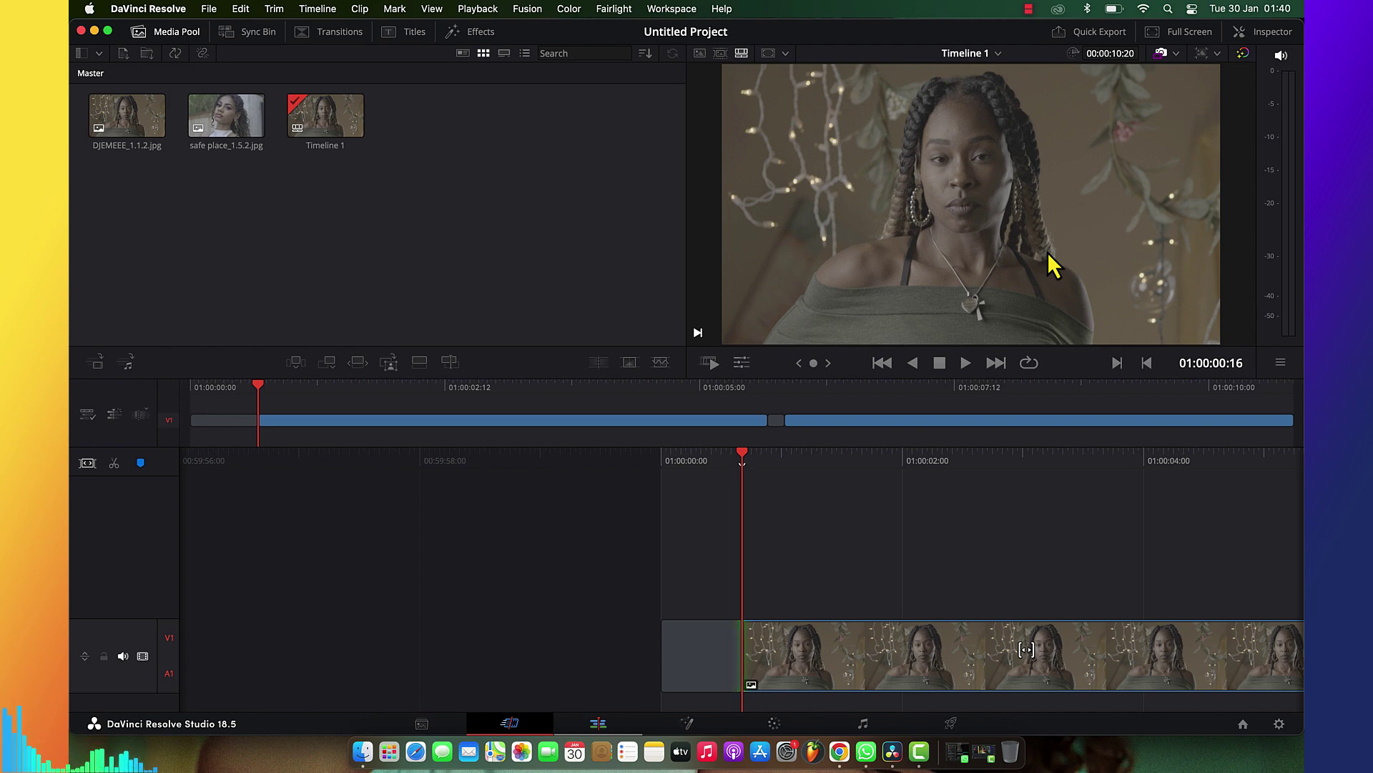
key("v")
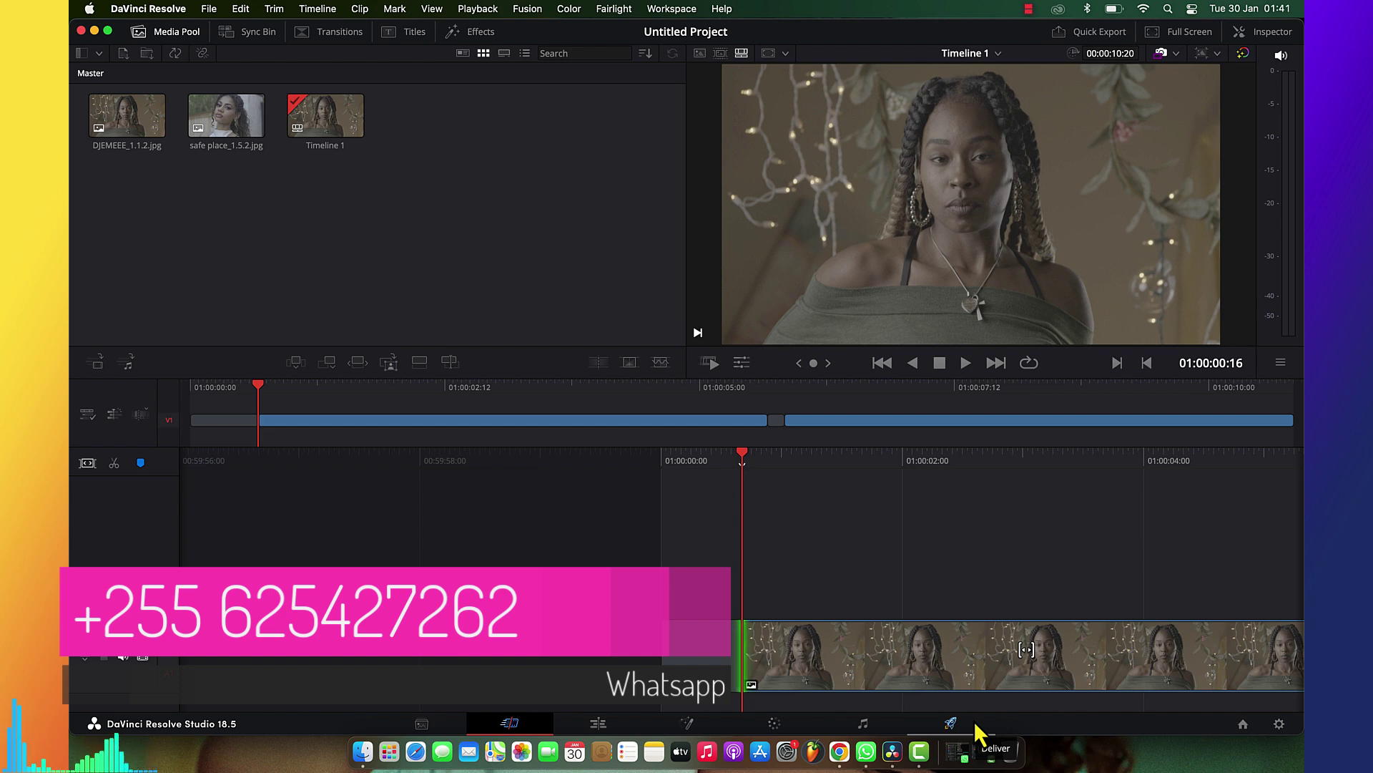
Open the Color page and reset all grades and nodes of the clip
left_click(792, 722)
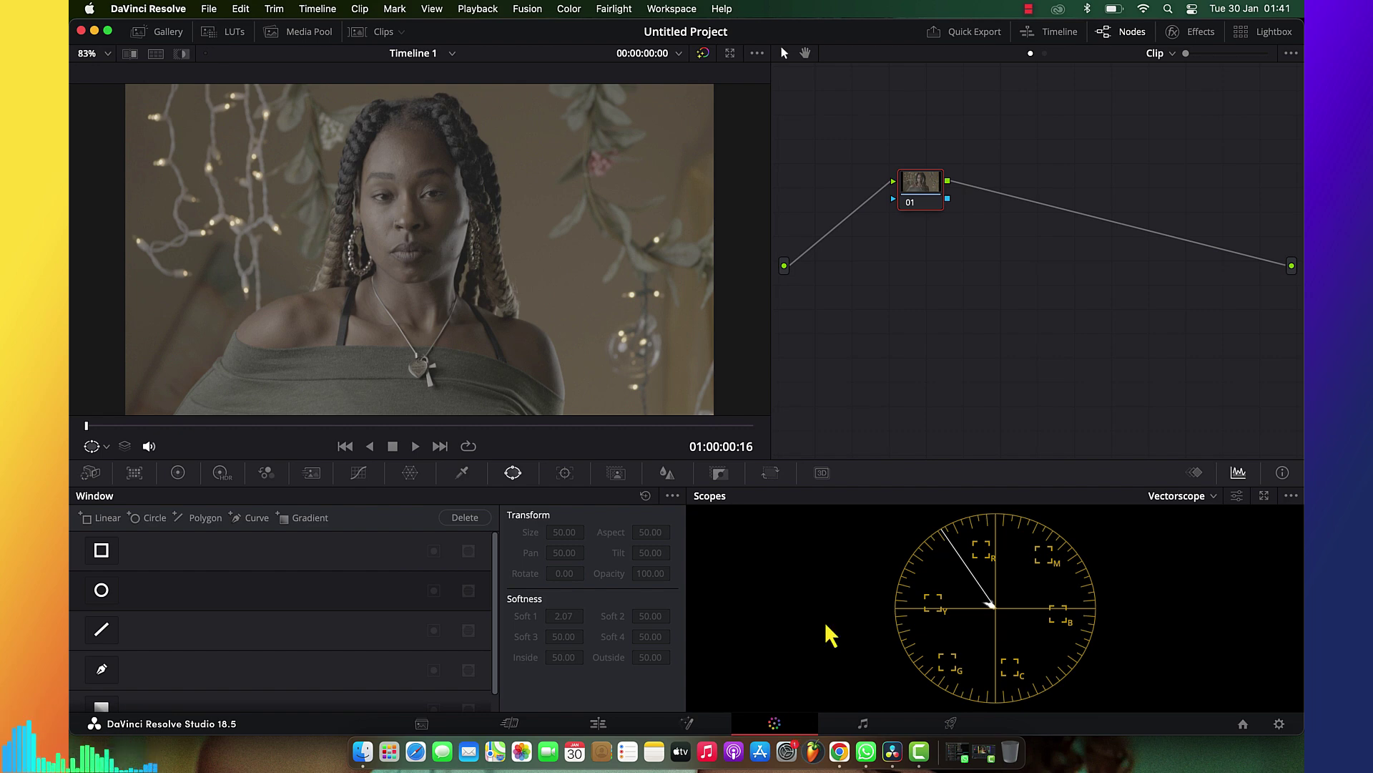
right_click(941, 249)
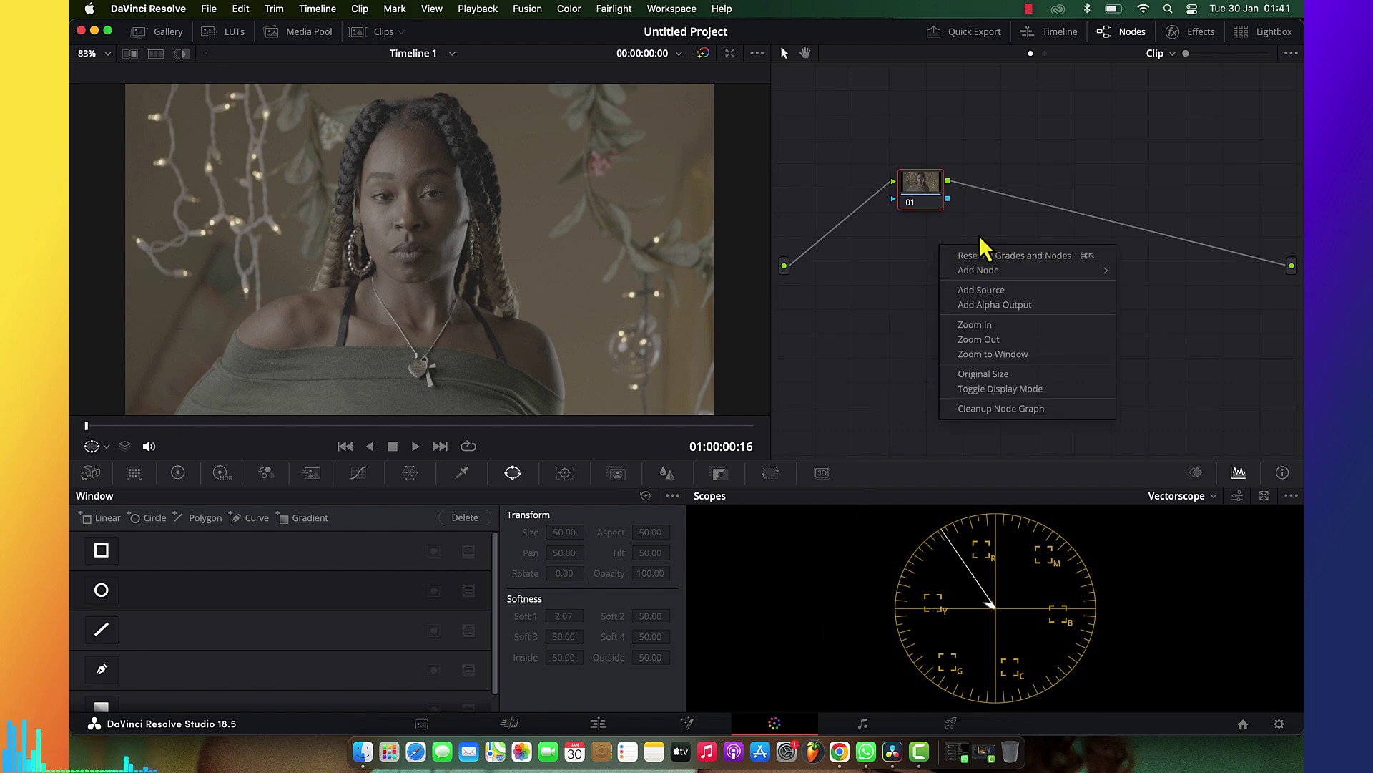
left_click(979, 256)
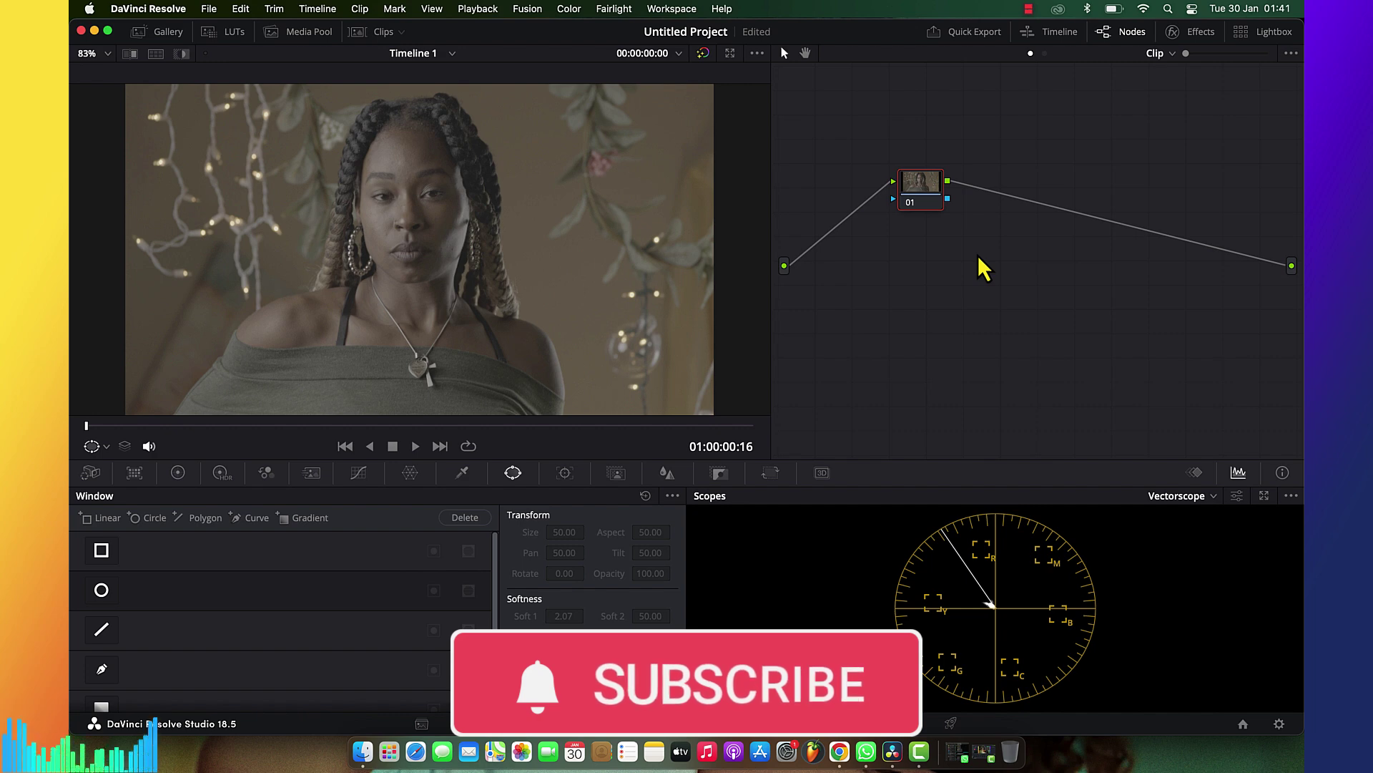
Add three serial nodes after node 01, plus two layer nodes beneath node 04
key("alt+s")
key("alt+s")
key("alt+s")
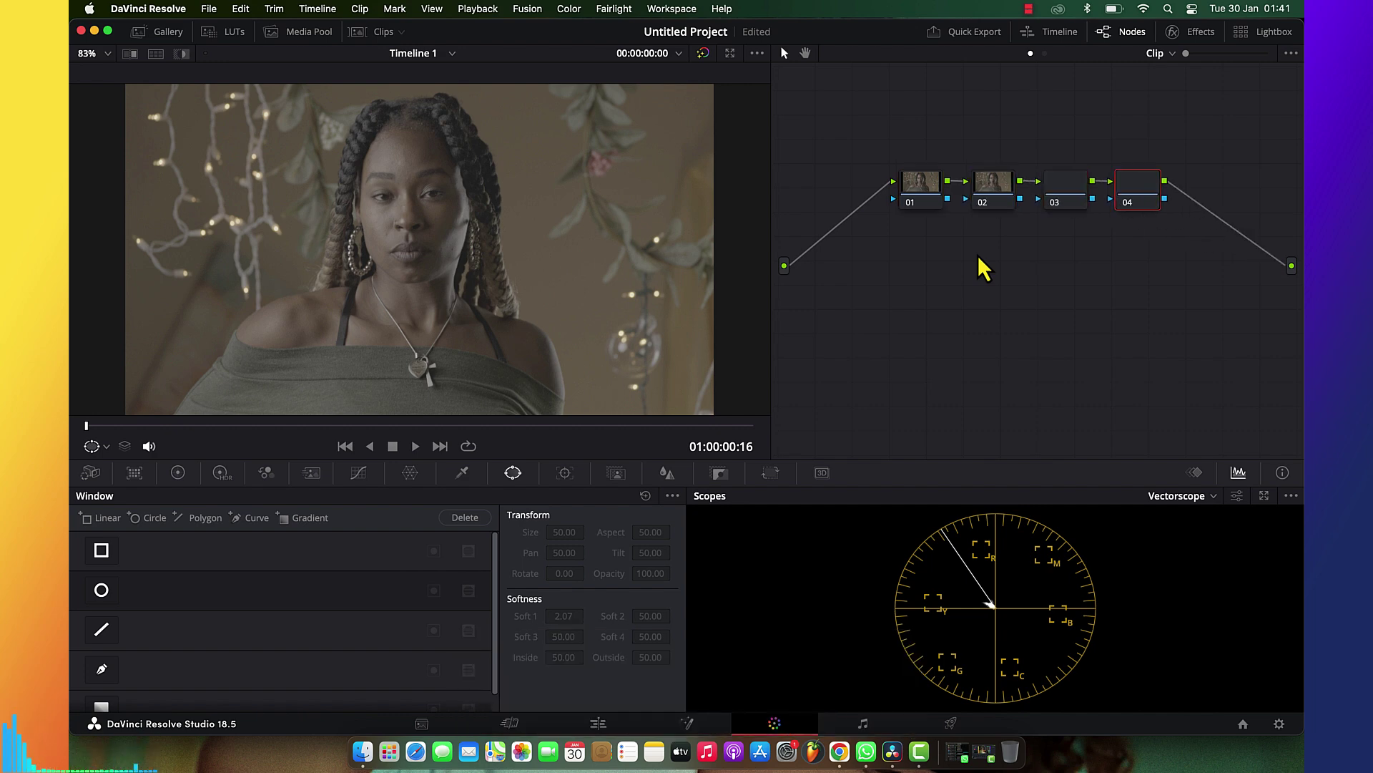
key("alt+l")
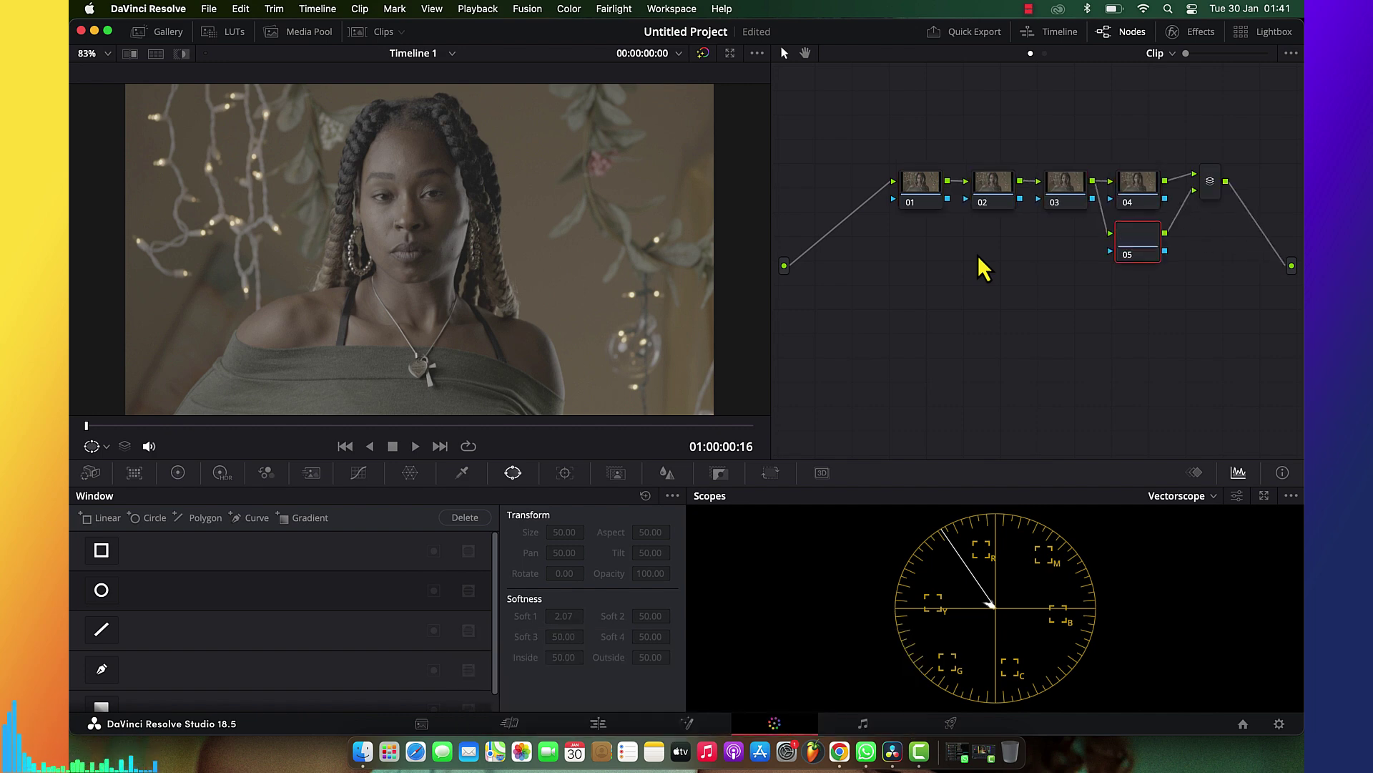
key("alt+l")
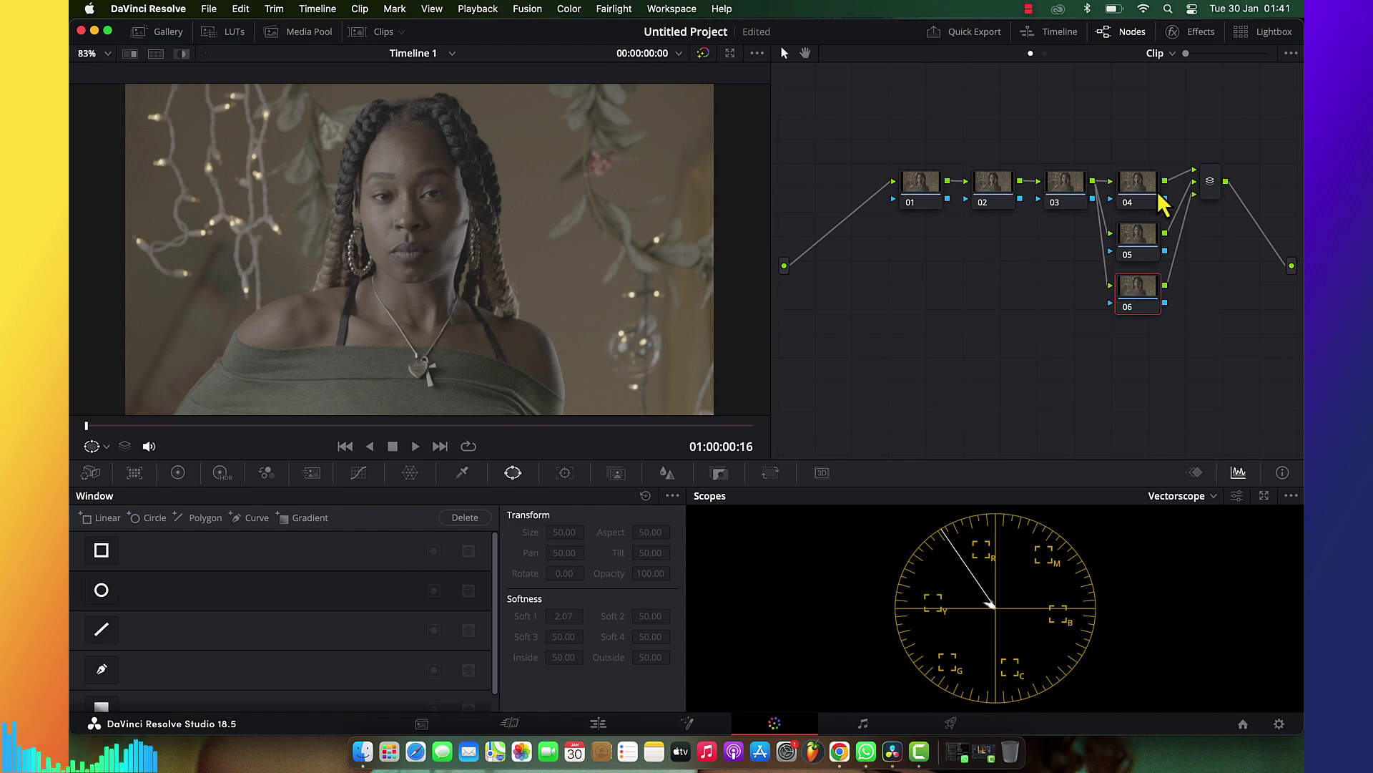
Add a node after the layer mixer and arrange the graph so it sits just before the output
left_click(1211, 189)
key("alt+o")
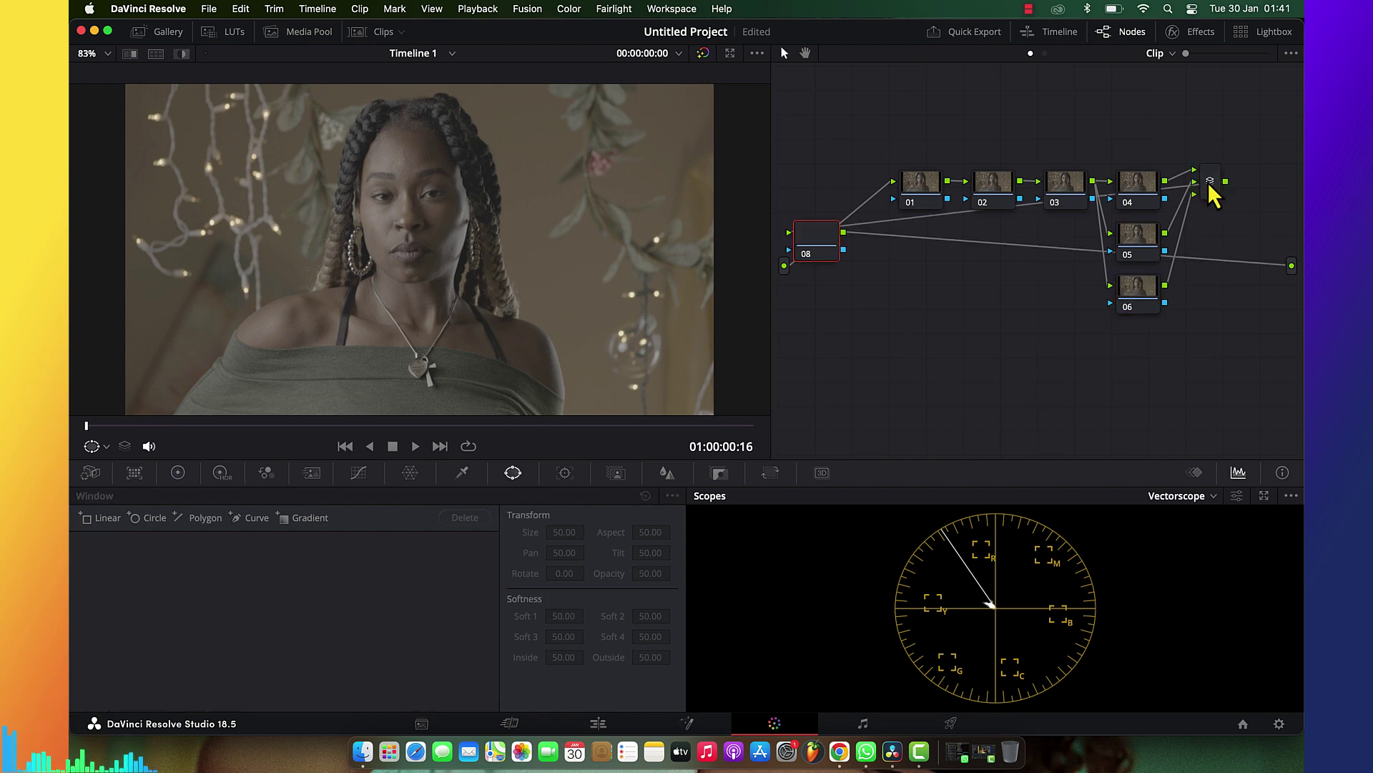
left_click_drag(818, 244, 1224, 293)
left_click_drag(1241, 100, 923, 386)
left_click(903, 191)
left_click_drag(896, 194, 834, 184)
left_click_drag(1153, 286, 1207, 192)
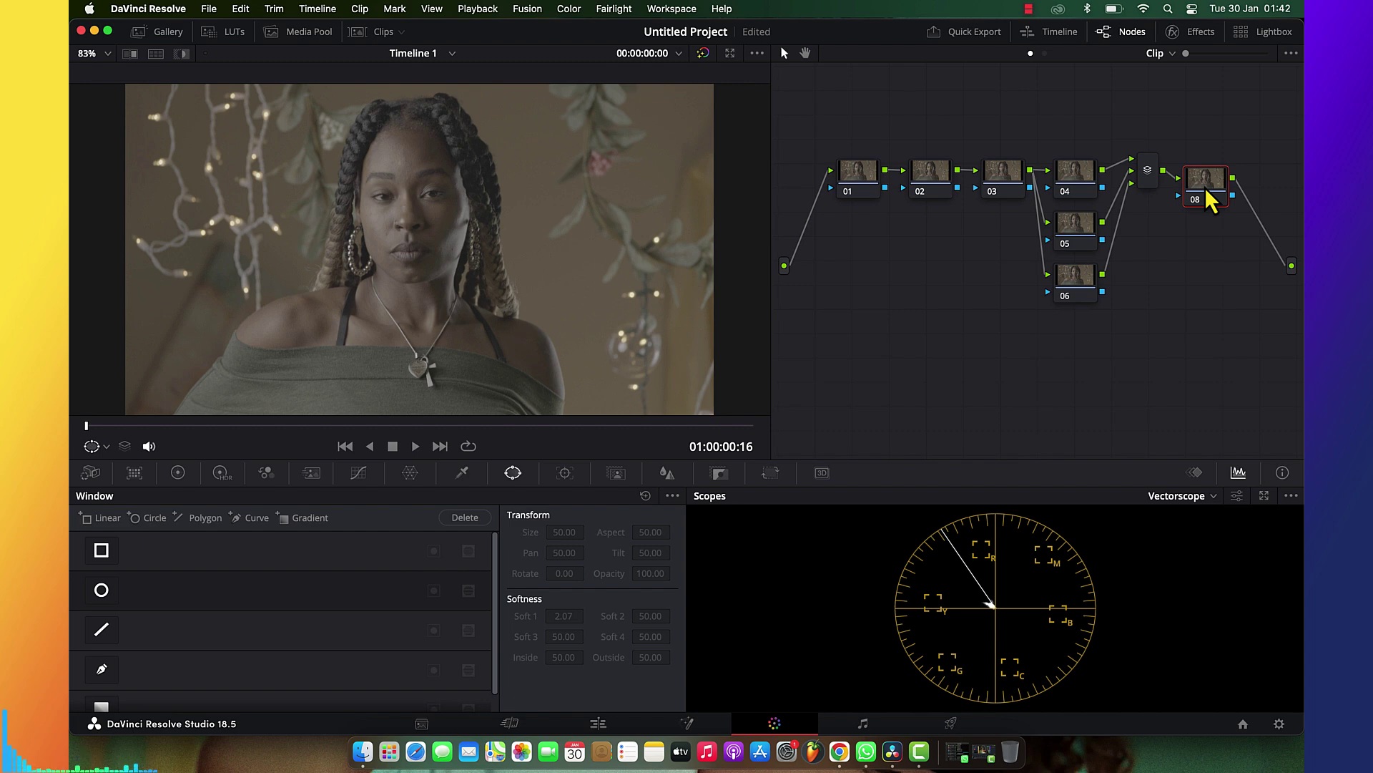
Move layered nodes 04, 05 and 06 up together, and reset all grades and nodes
left_click_drag(1079, 343, 1075, 141)
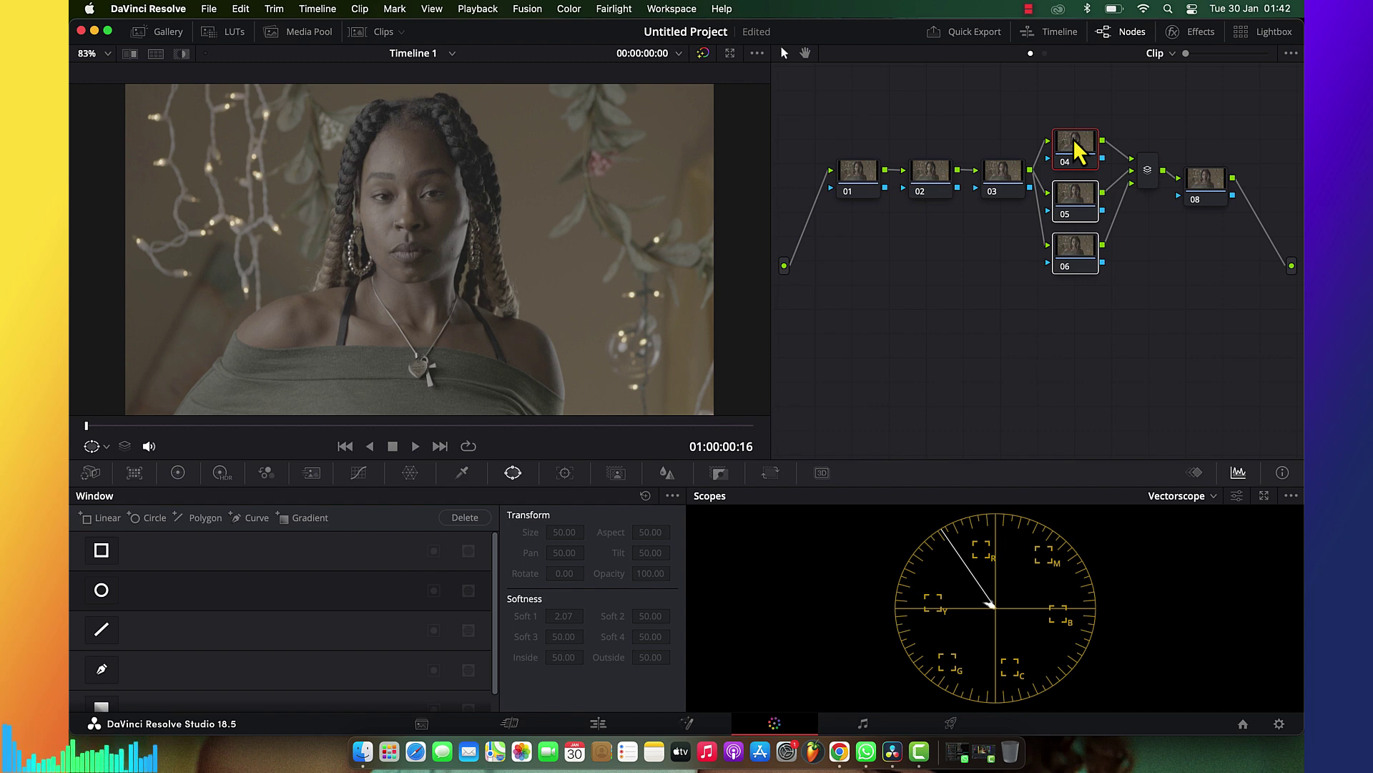
right_click(1177, 101)
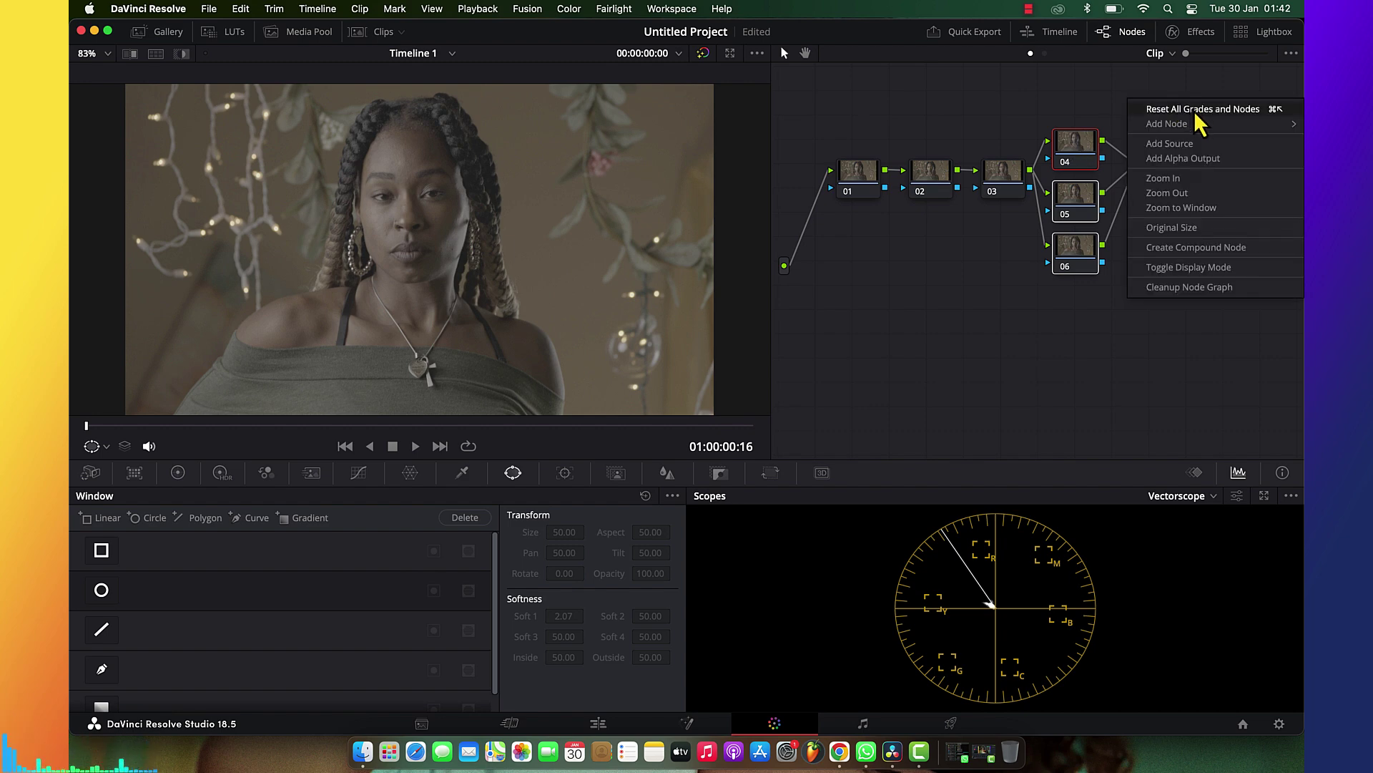
left_click(1196, 112)
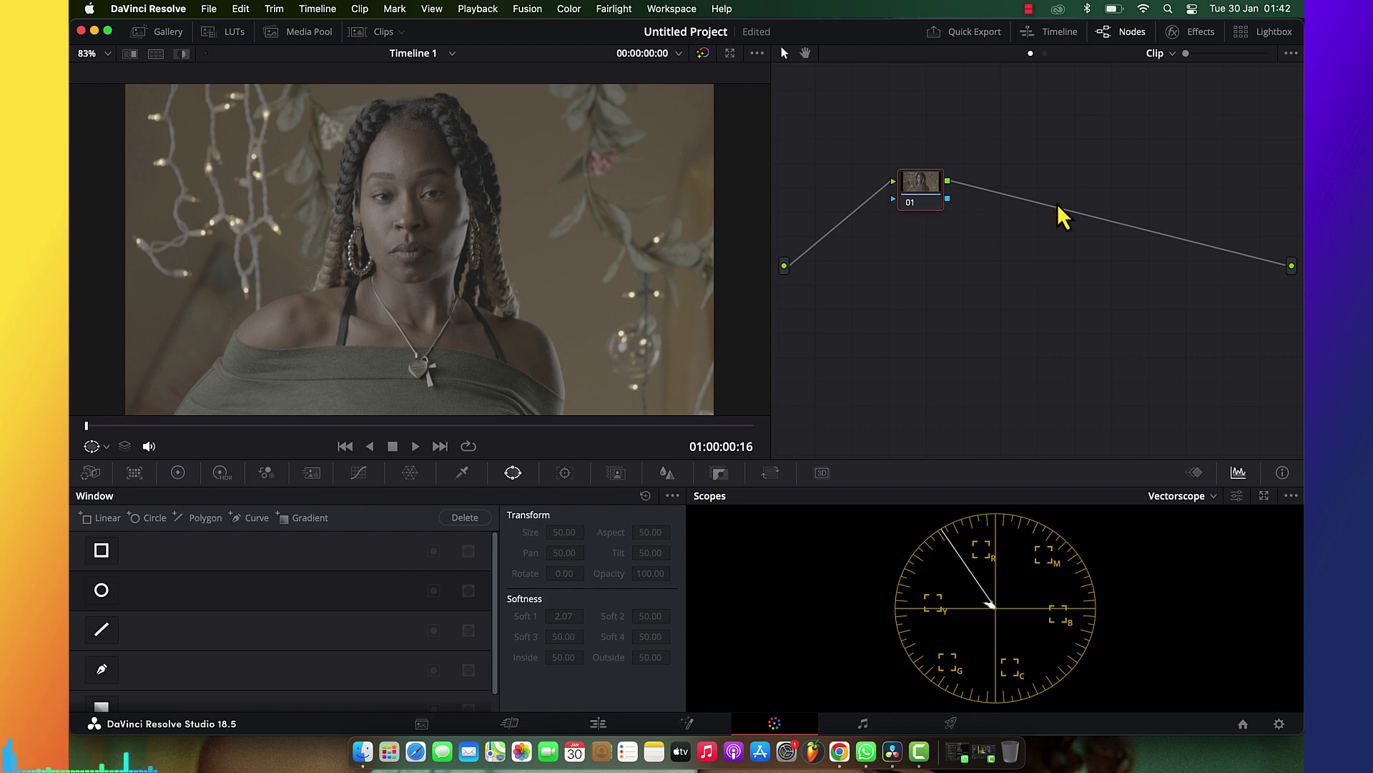
Move node 01 toward the middle of the node graph and label it CST
left_click_drag(935, 213, 1014, 228)
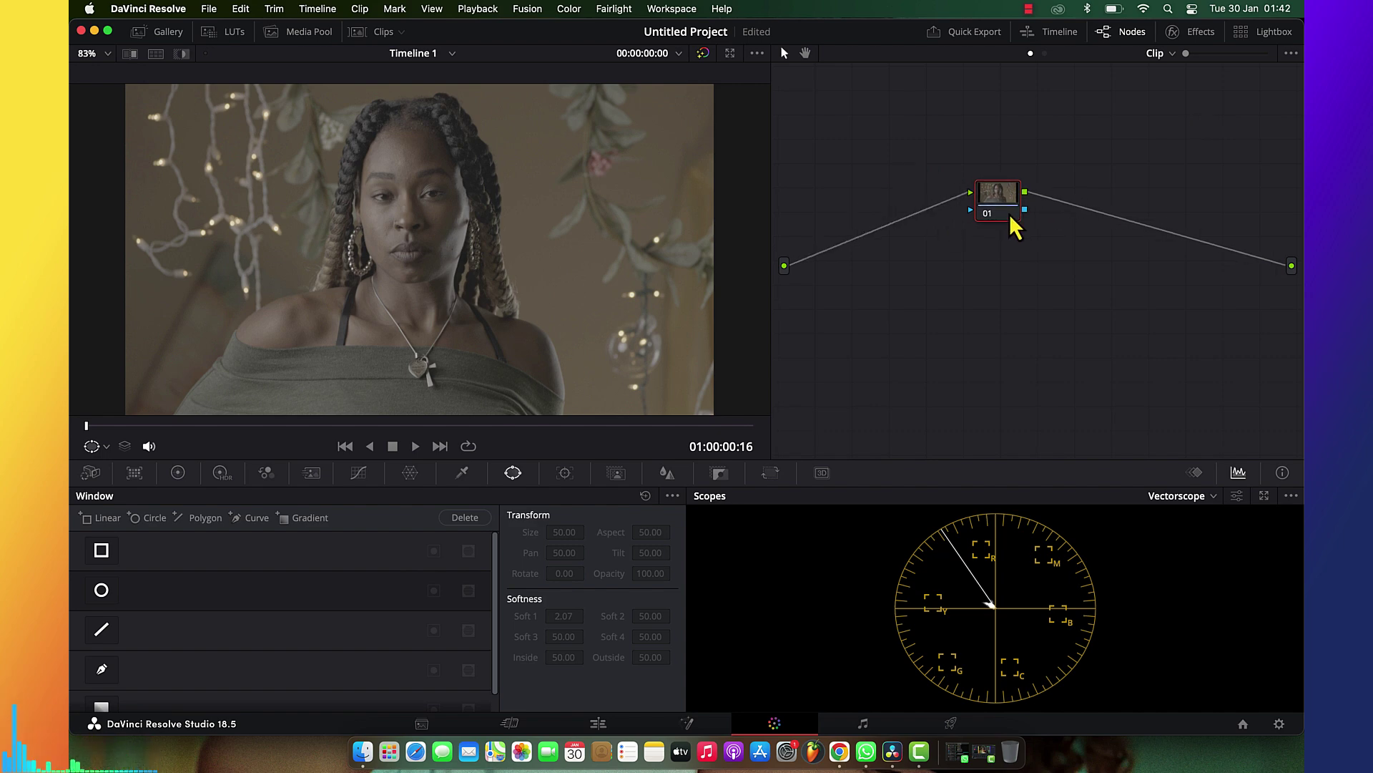
right_click(1011, 216)
left_click(1039, 253)
type("CST")
key("Return")
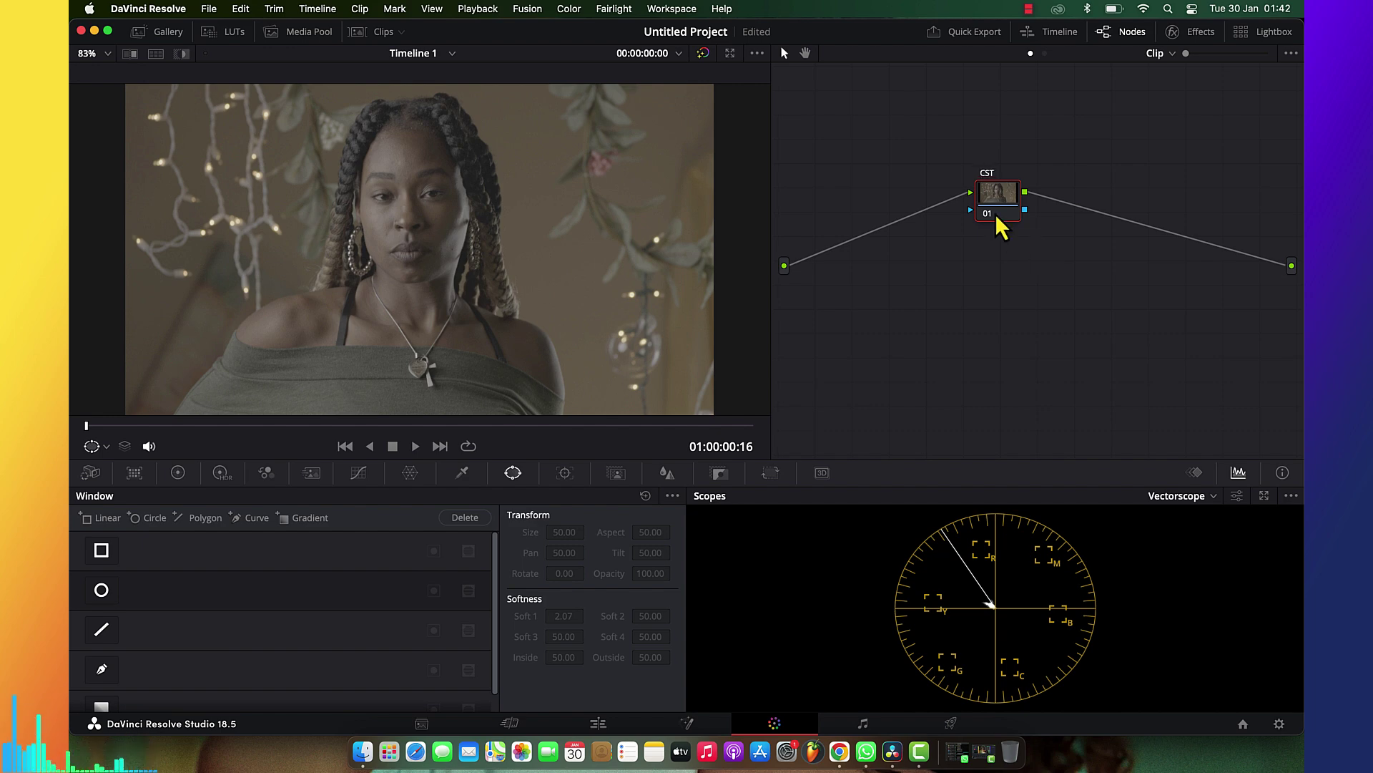
Move the CST node closer to the output and add a serial node before it, placed near the source input
left_click_drag(1004, 215, 1108, 226)
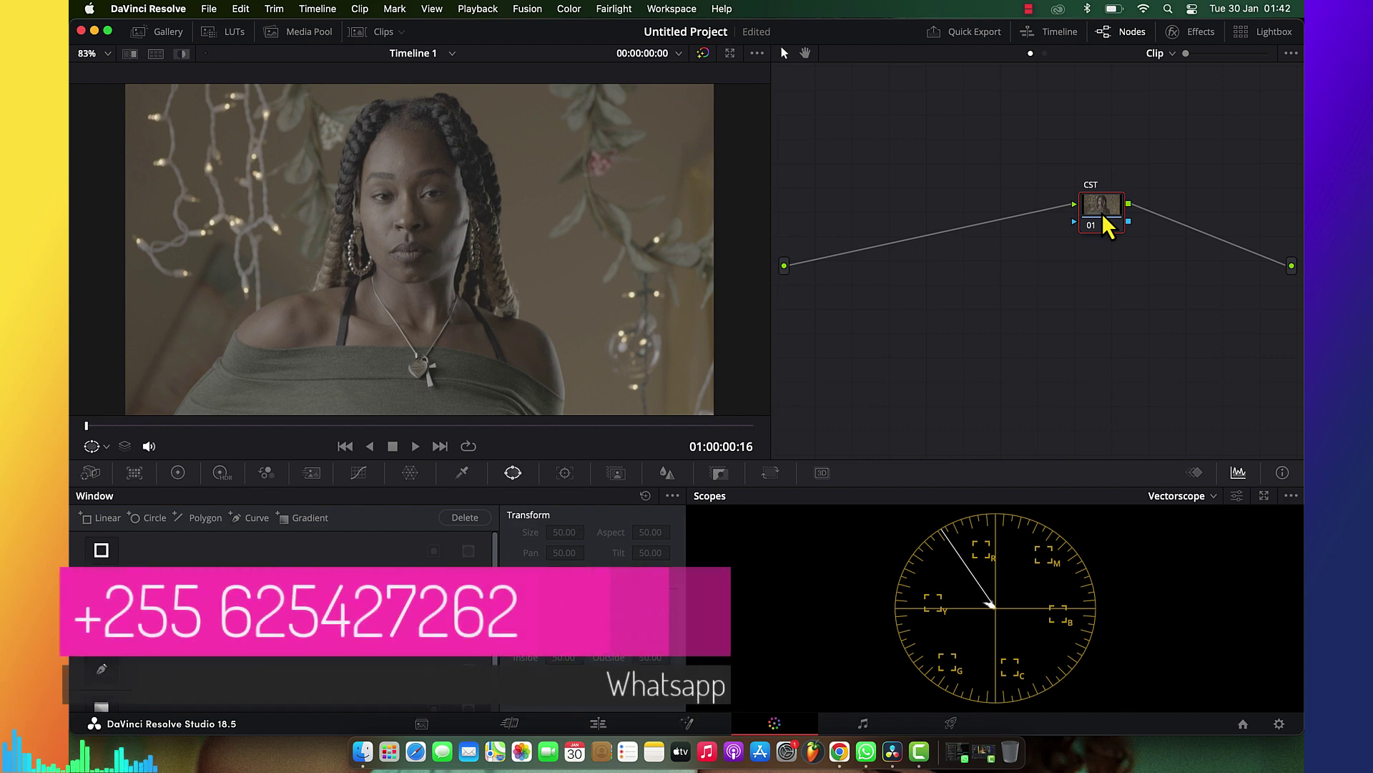
key("shift+s")
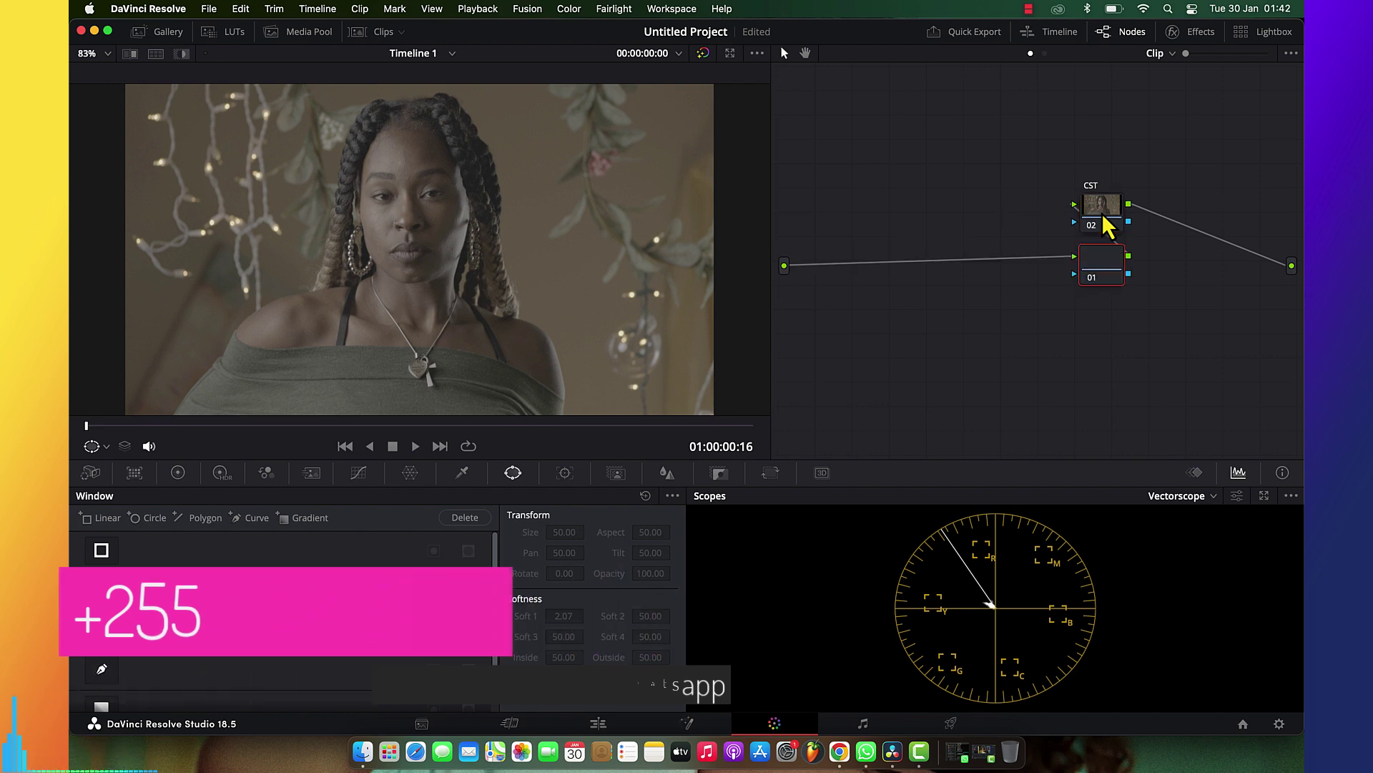
left_click_drag(1113, 279, 874, 208)
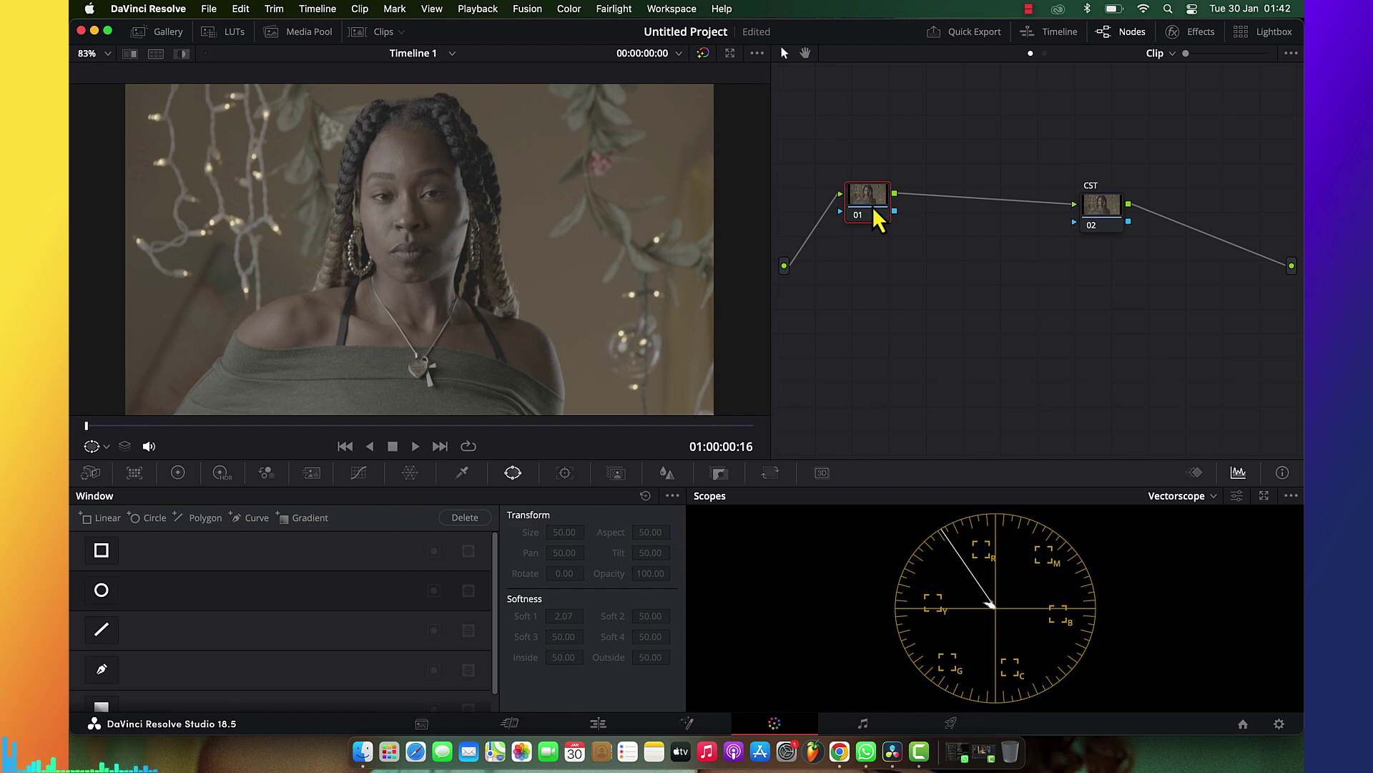
left_click(1105, 225)
right_click(1105, 226)
mouse_move(1141, 287)
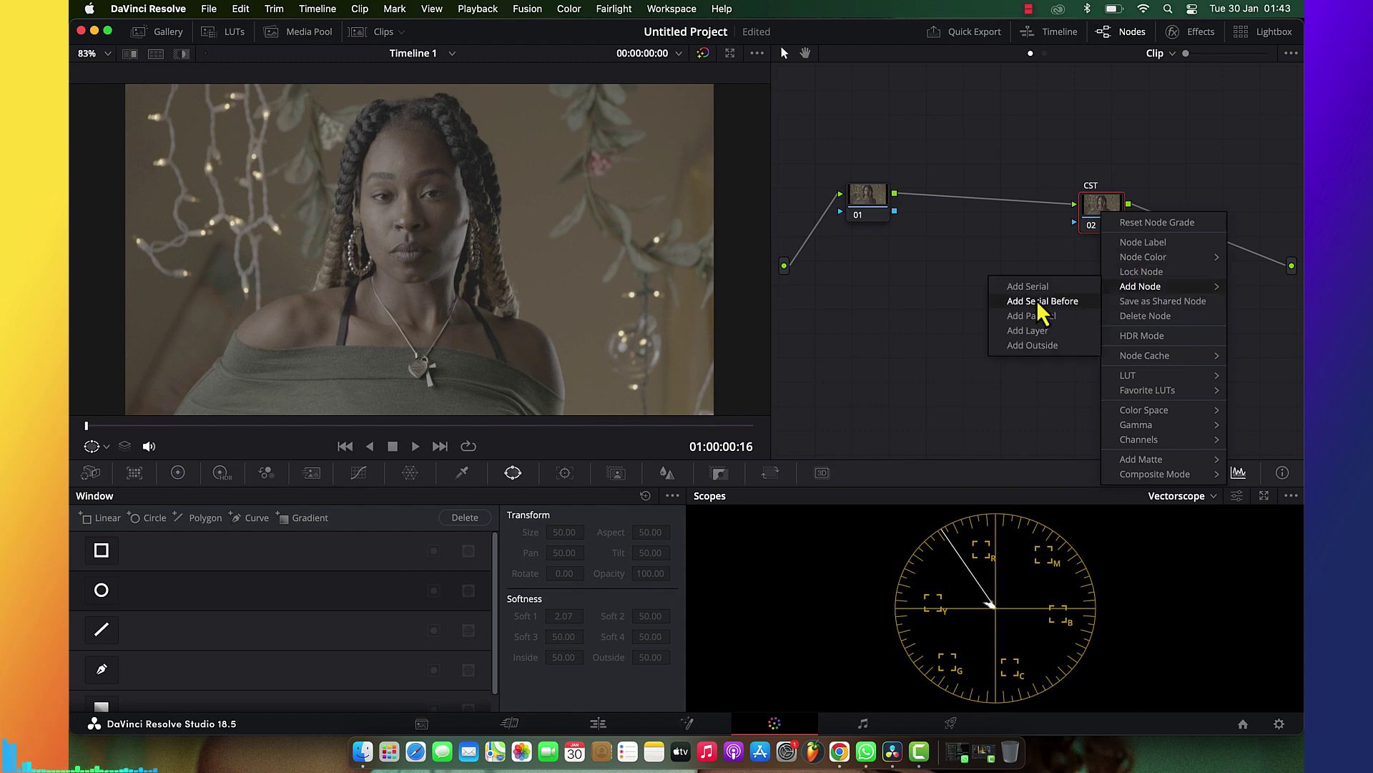
left_click(872, 209)
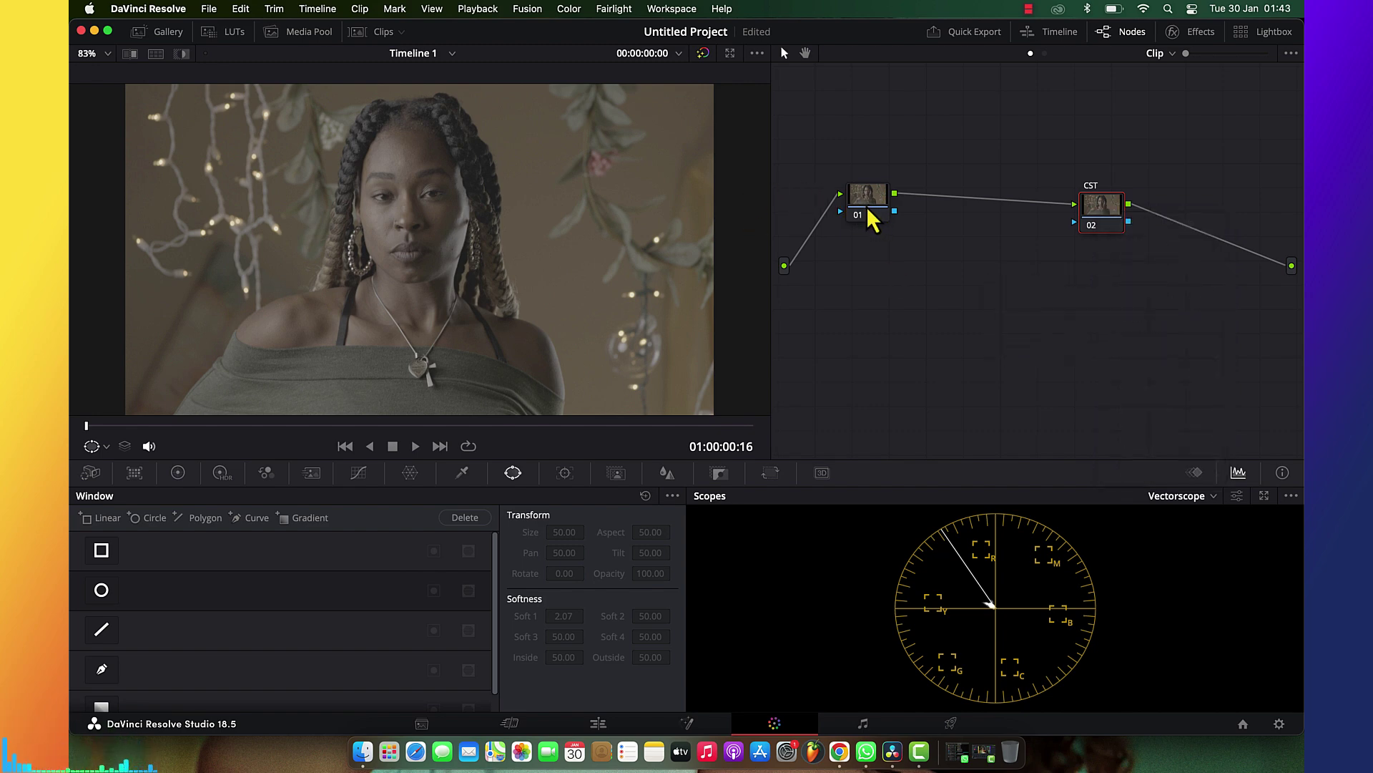
Label the first node in the graph EXPOSURE
right_click(861, 202)
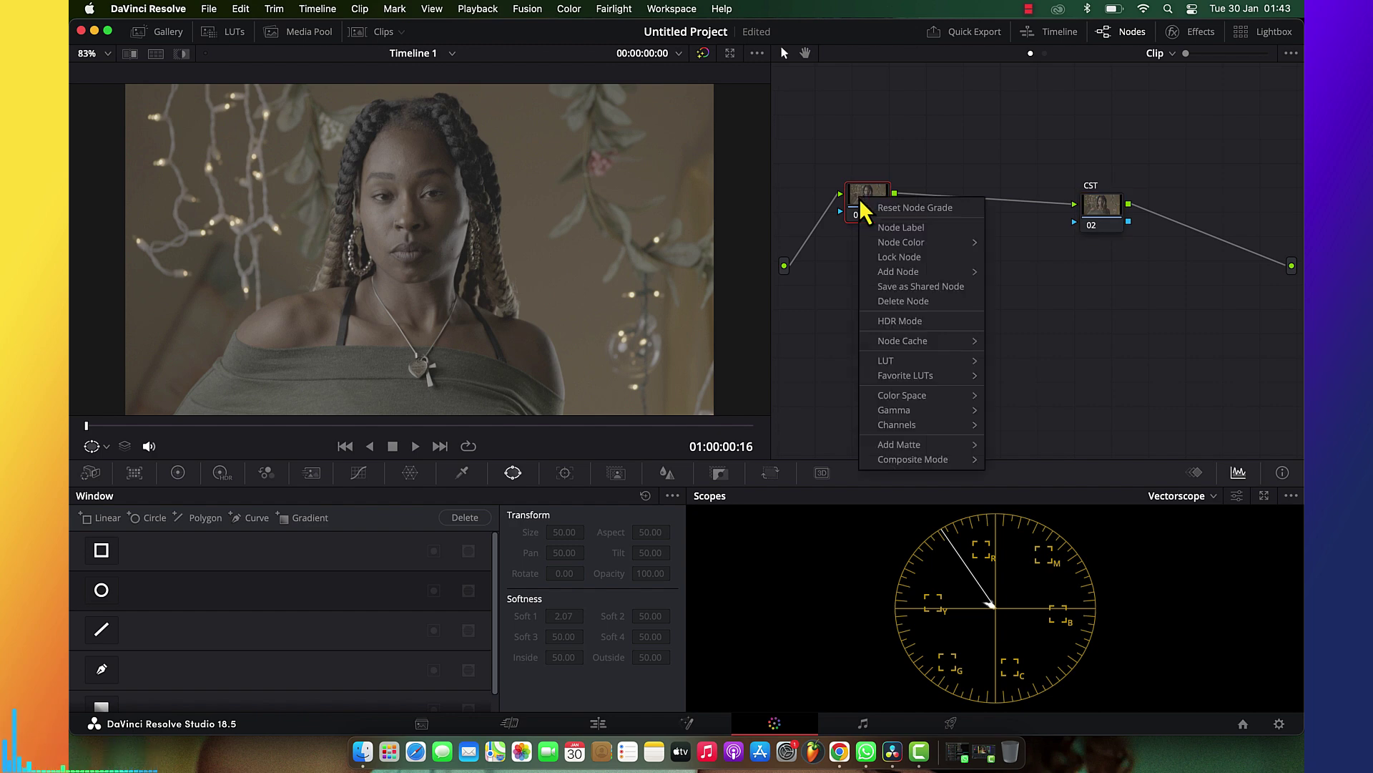
left_click(895, 229)
type("EXPOSURE")
key("Return")
Add a serial node after EXPOSURE and label it CONTRAST
key("alt+s")
right_click(933, 211)
left_click(972, 235)
type("CONTRAST")
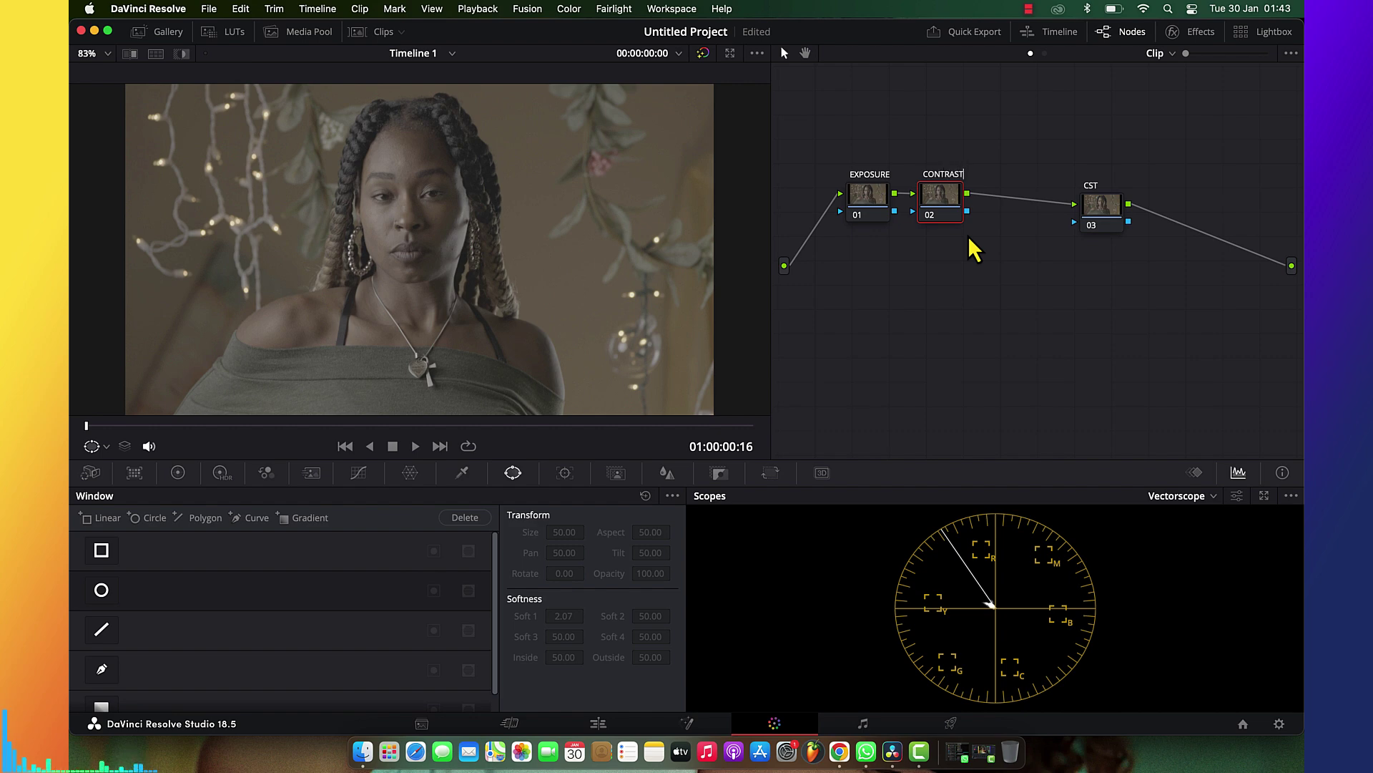
key("Return")
Add a serial node after CONTRAST and label it SATURATION
key("alt+s")
right_click(1014, 203)
left_click(1037, 231)
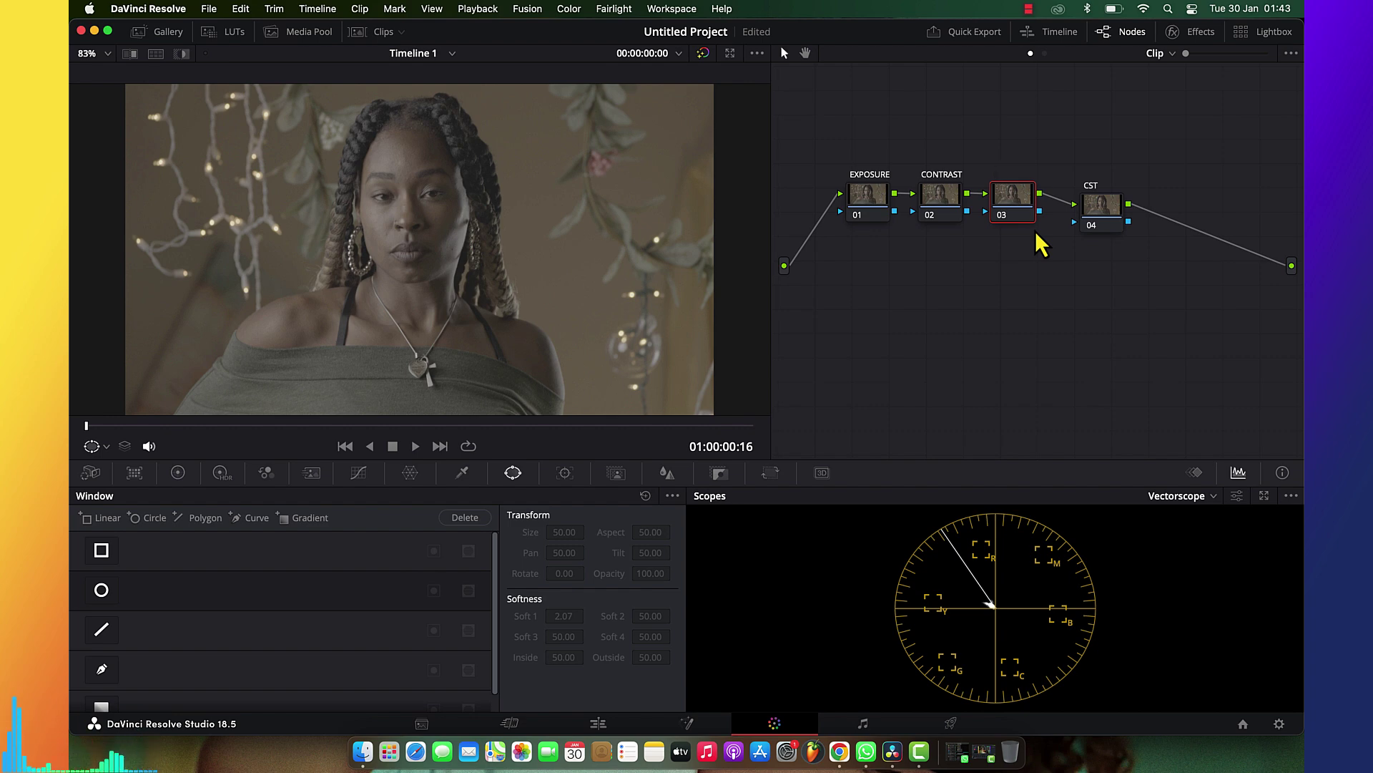
type("SATURATION")
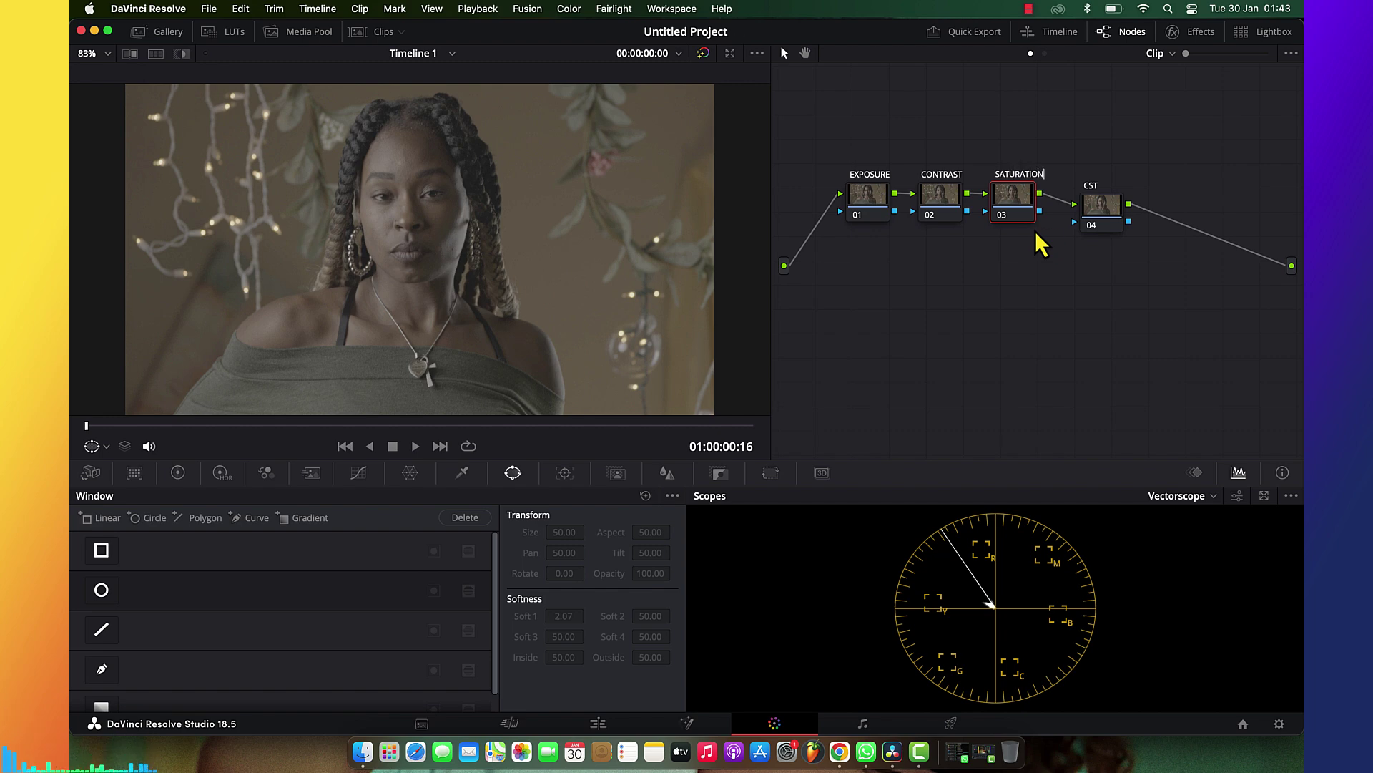
key("Return")
Move the three labelled nodes before CST up into a top row and extend it with a serial node labelled BALANCE
left_click_drag(1047, 153, 856, 113)
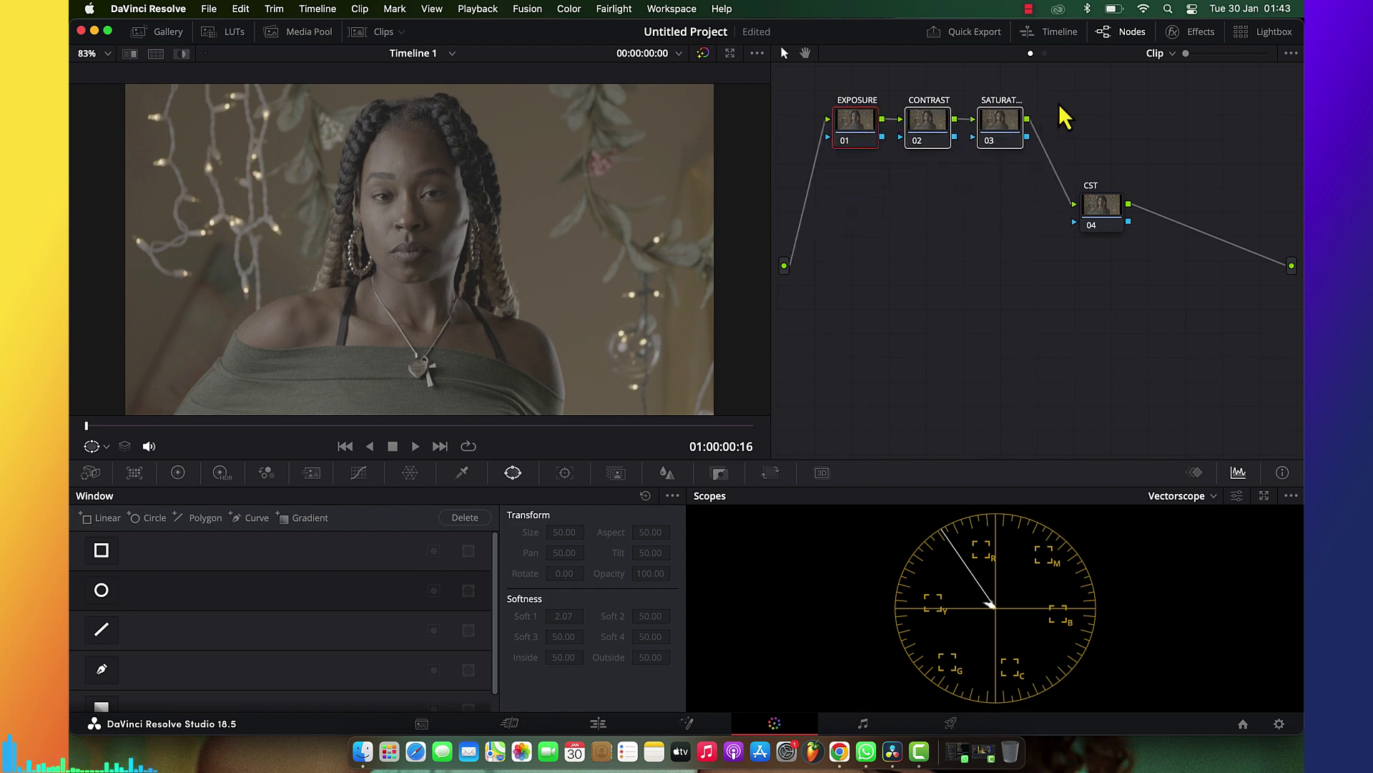
key("alt+s")
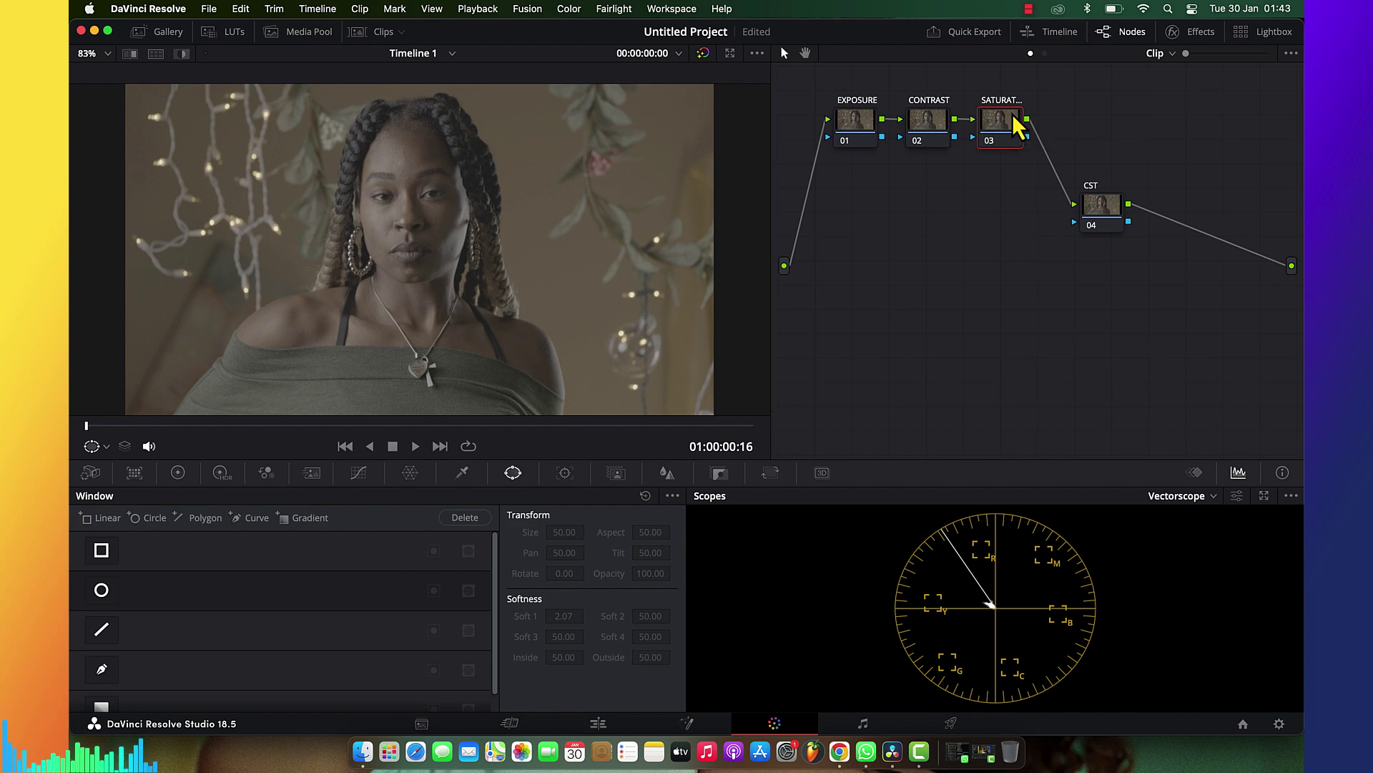
right_click(1074, 124)
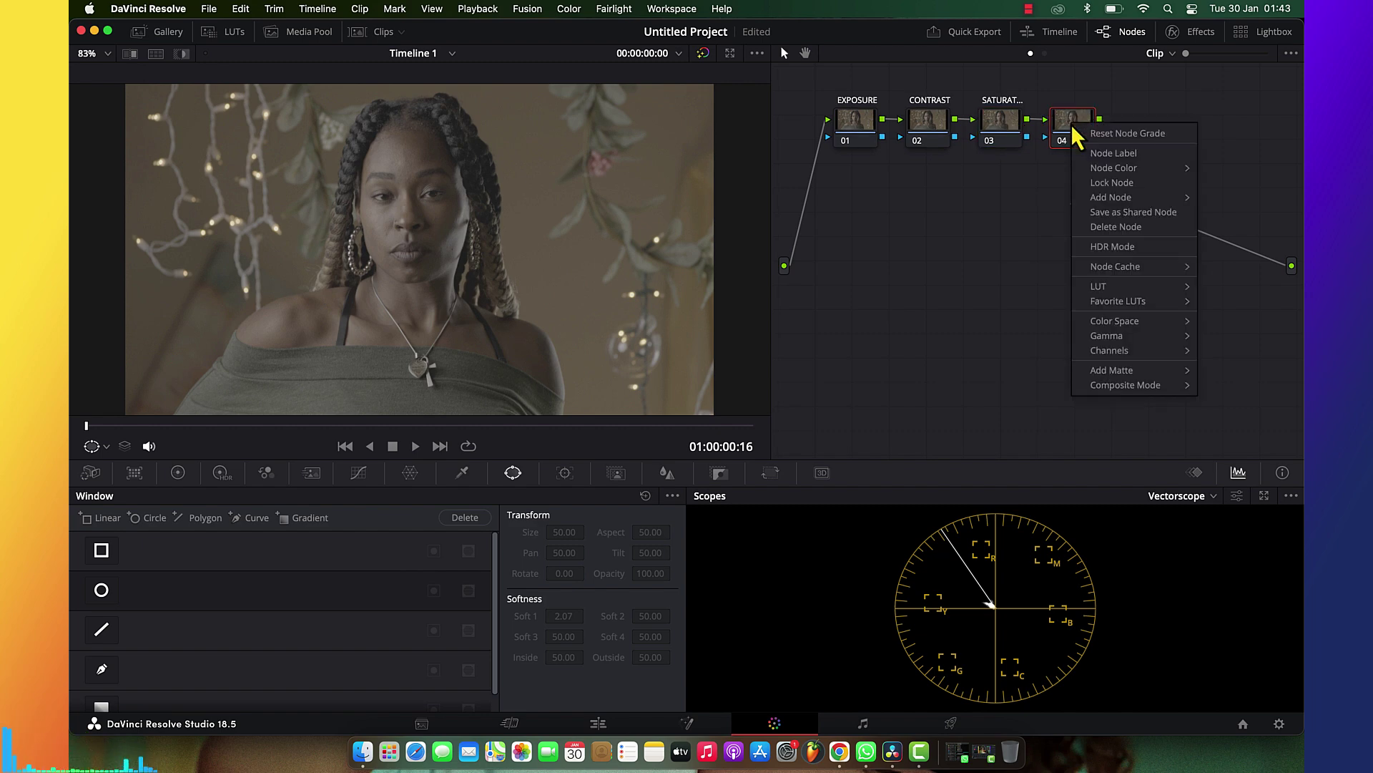
left_click(1106, 153)
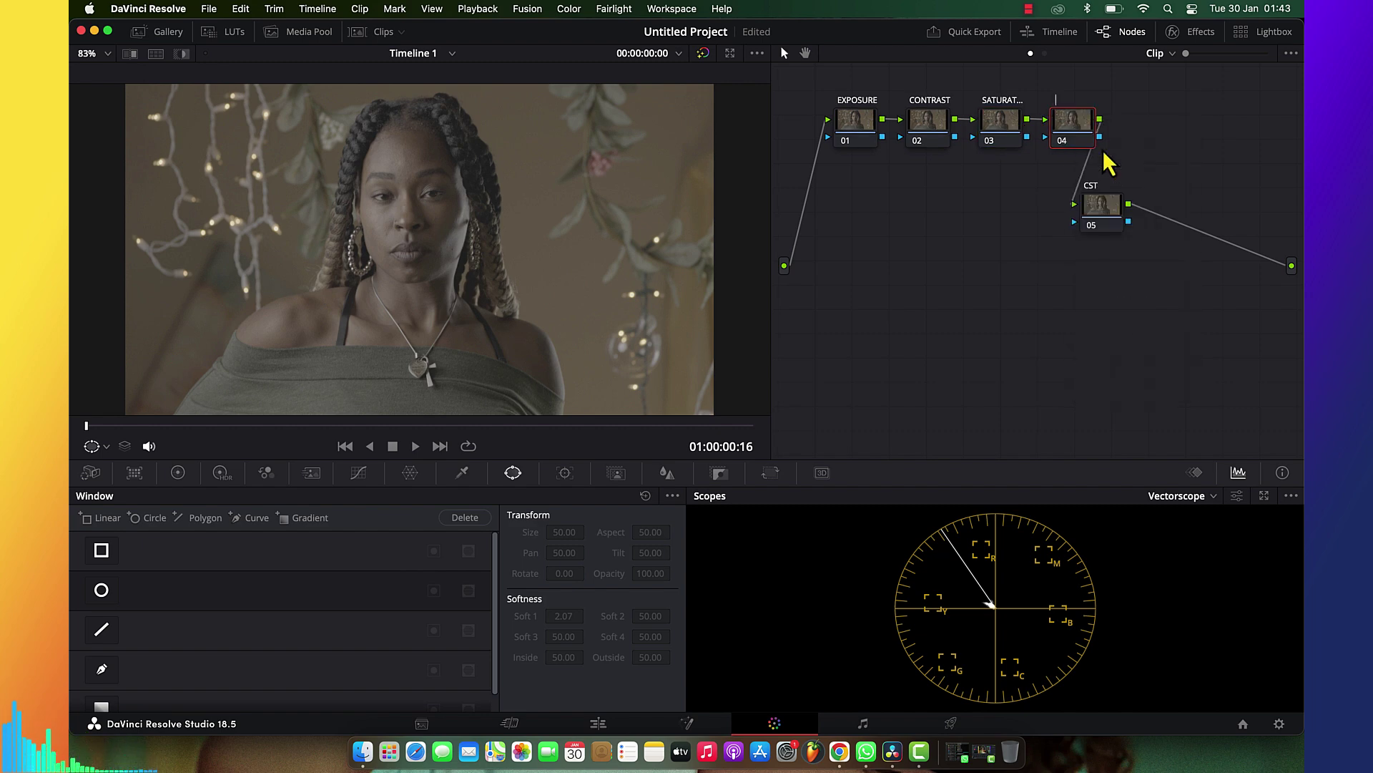
type("BALANCE")
key("Return")
Move the CST node down near the output and add a serial node after BALANCE, placed to begin a second row
left_click_drag(1112, 208, 1181, 324)
left_click(1082, 145)
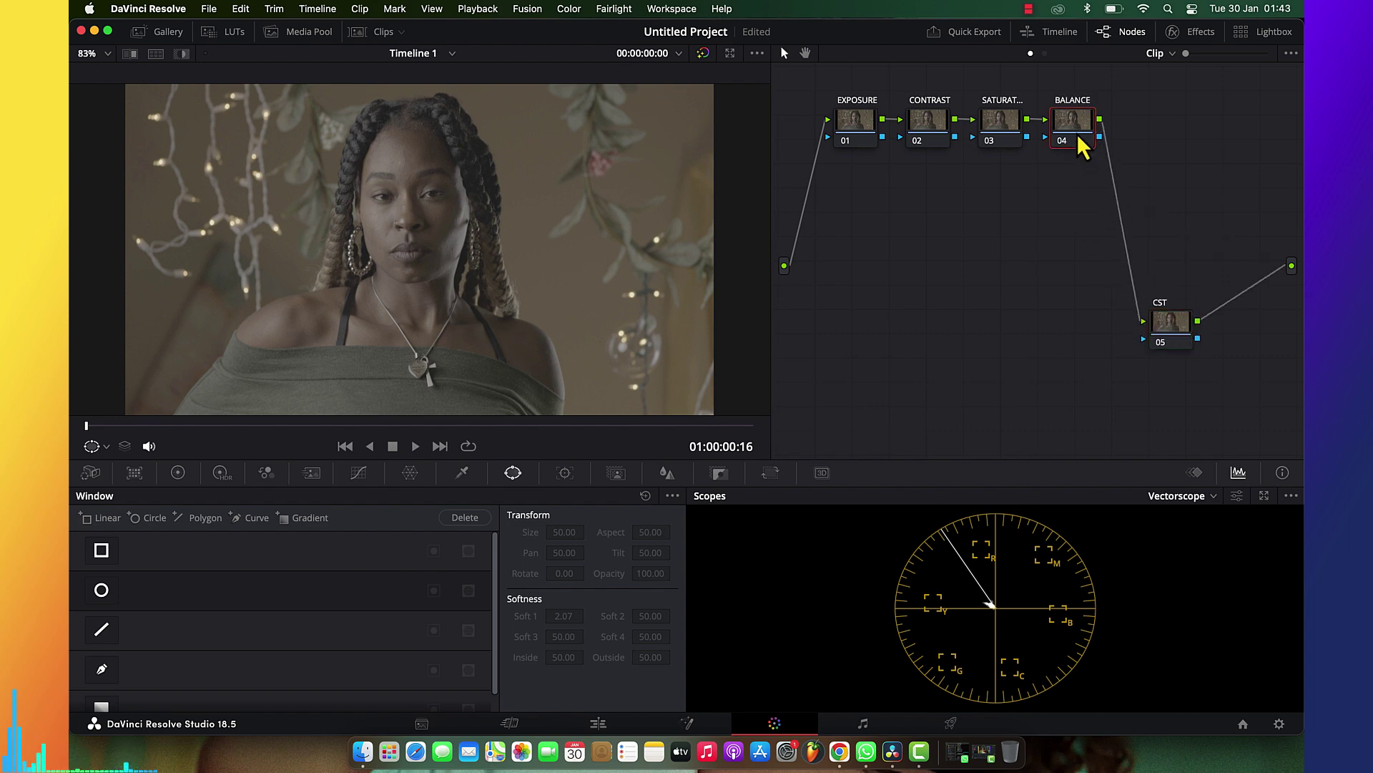
key("alt+s")
left_click_drag(862, 319, 844, 255)
Label the node that begins the second row SPLITONE
right_click(844, 255)
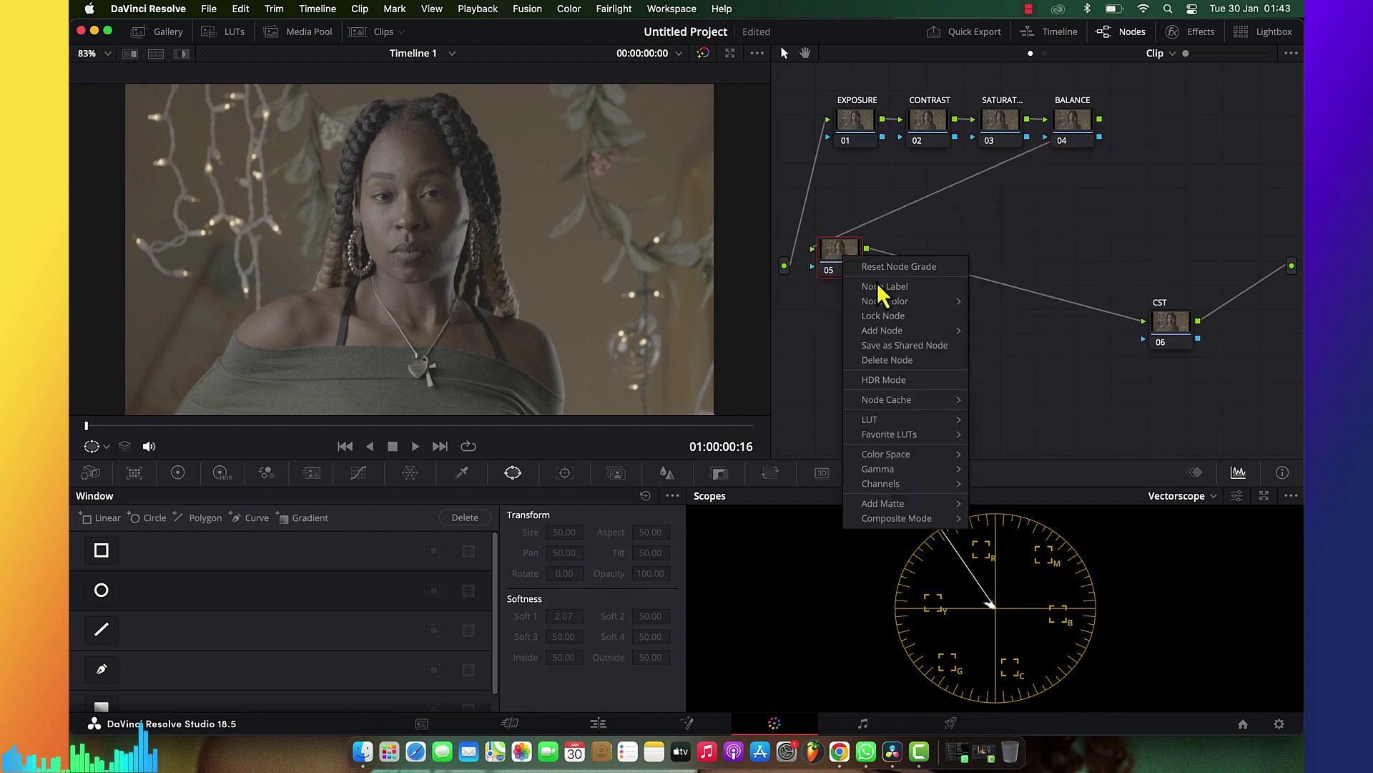
left_click(884, 286)
type("SP")
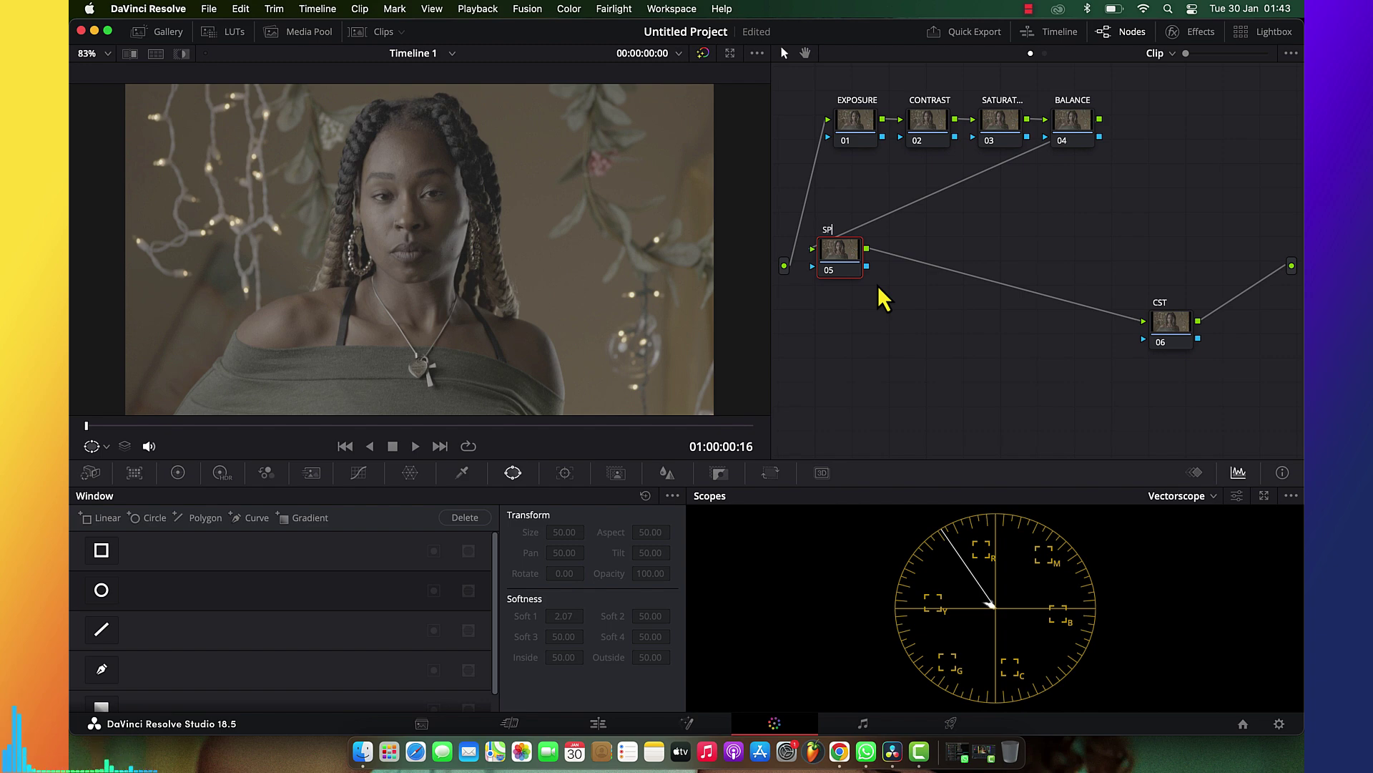
type("LITO")
key("BackSpace")
type("NE")
key("Return")
Add a serial node after SPLITONE, space it out along the second row and label it LOOK DNA
key("alt+s")
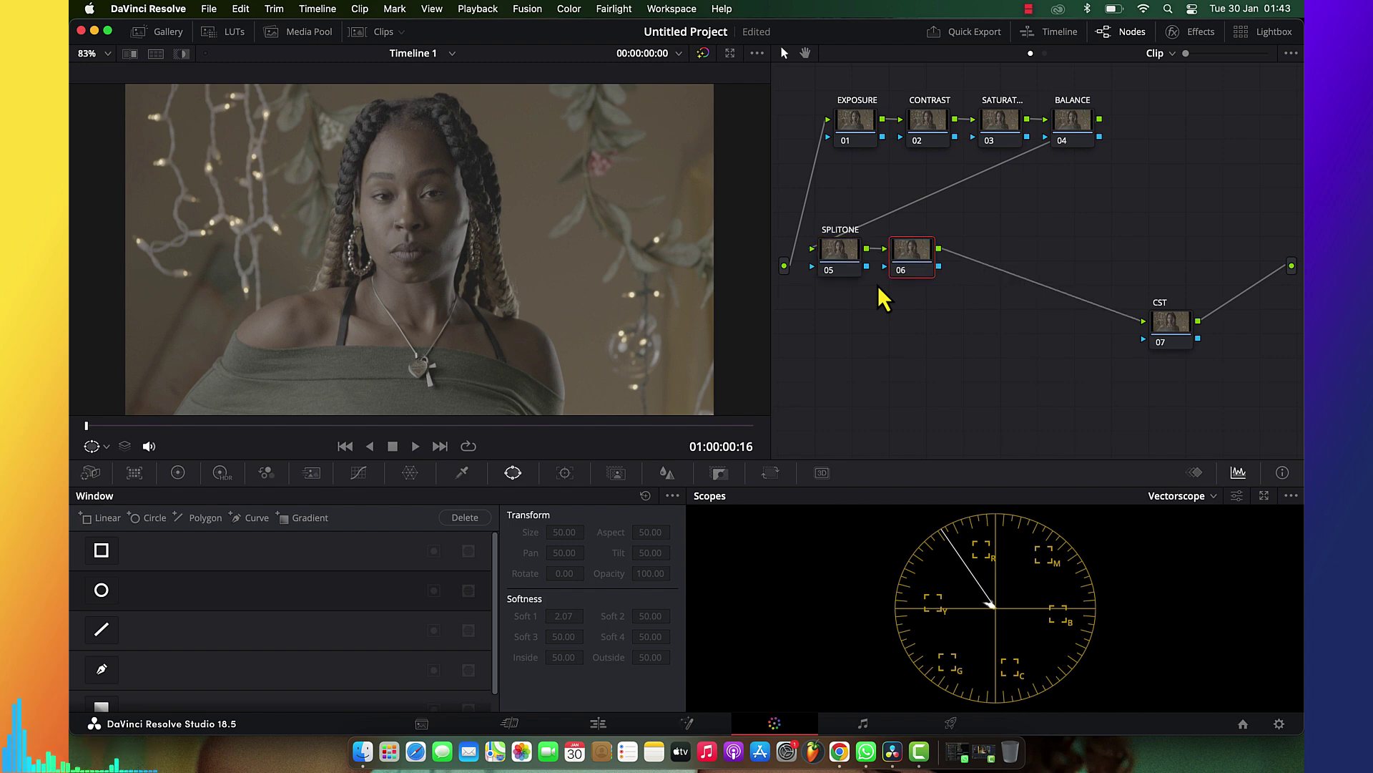
left_click_drag(914, 267, 965, 271)
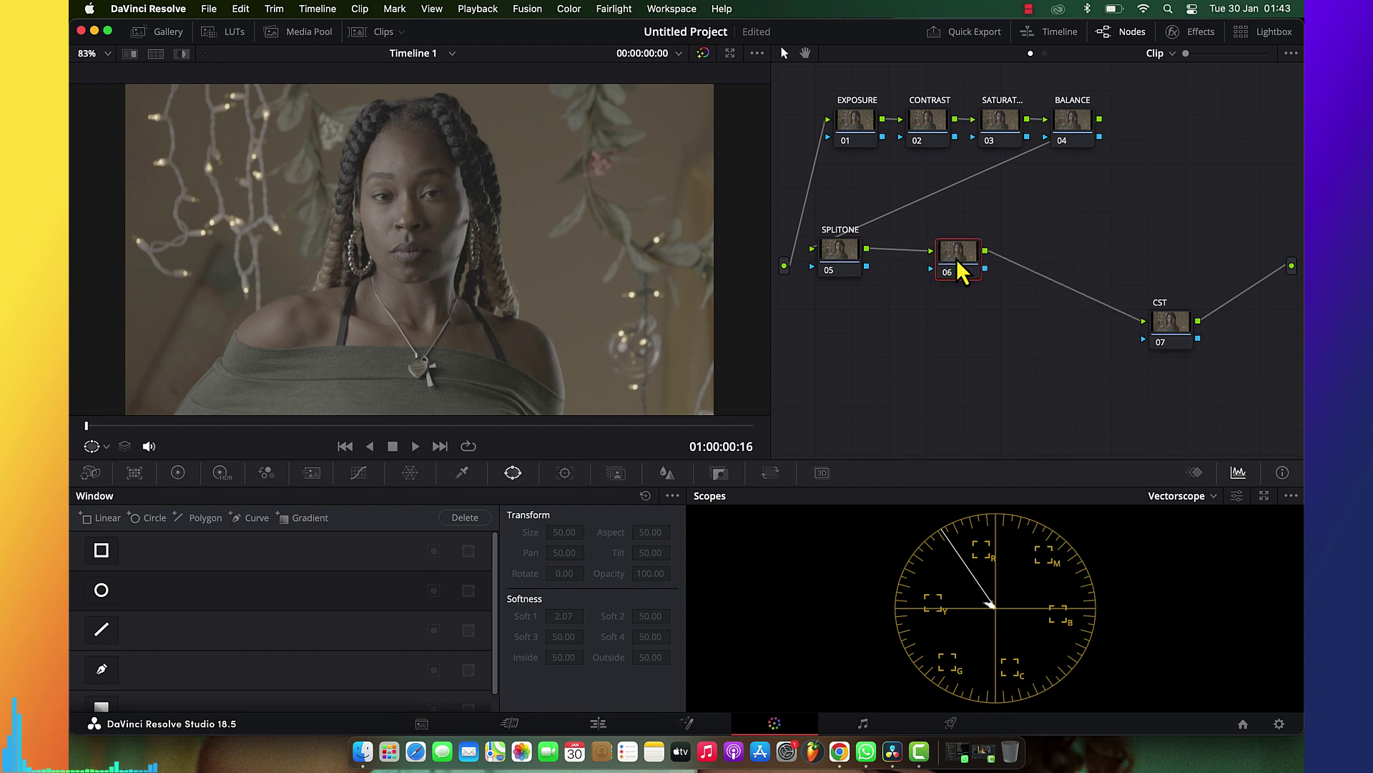
right_click(964, 272)
left_click(998, 289)
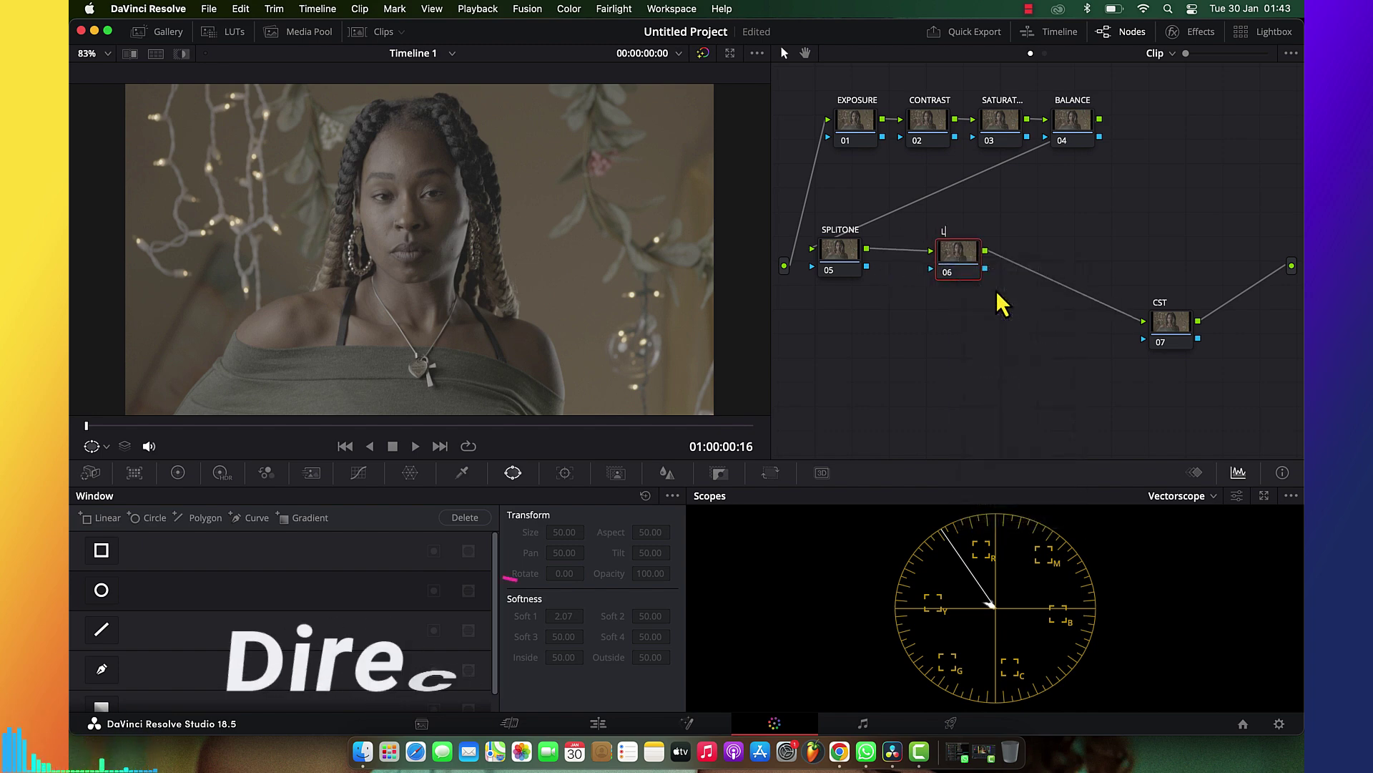
type("LOOK DNA")
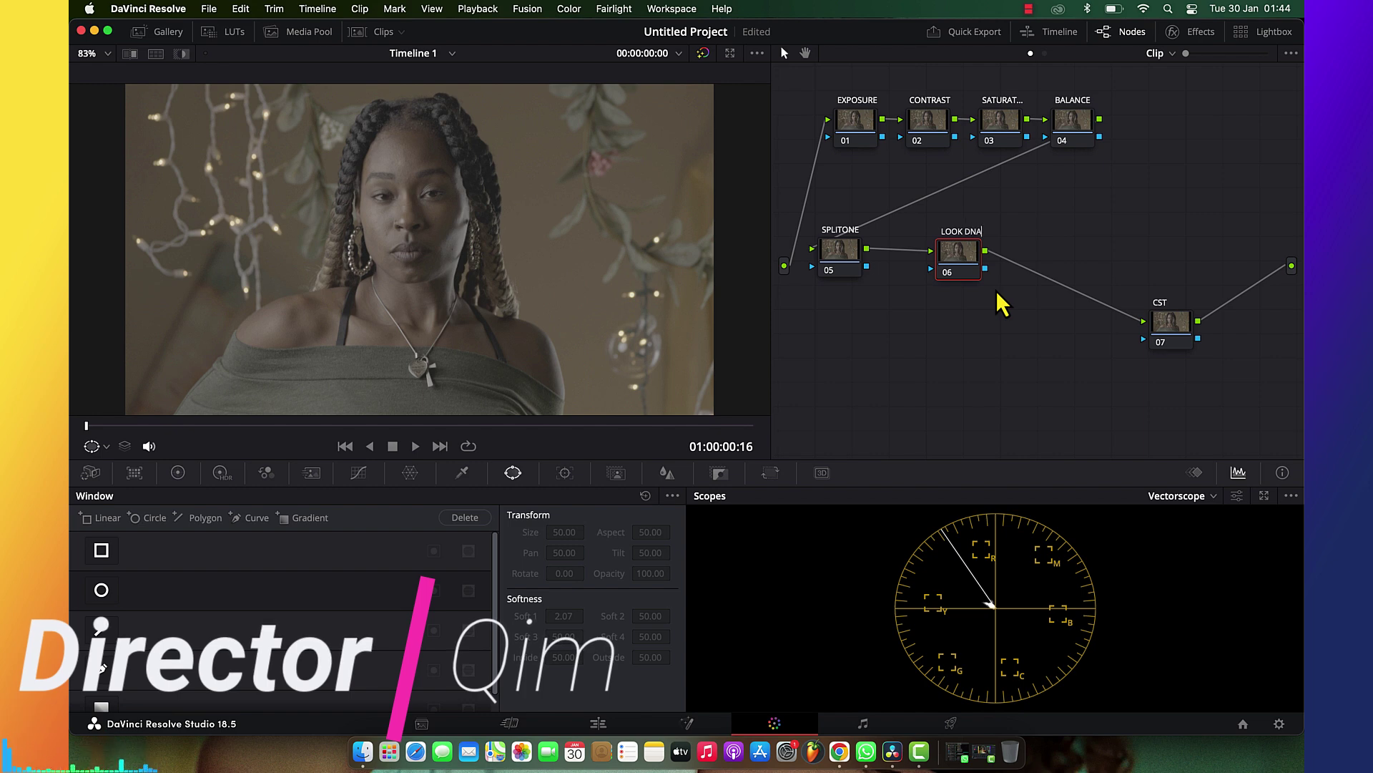
key("Return")
Add a serial node after LOOK DNA, space it out along the second row and label it SKINTONE
key("alt+s")
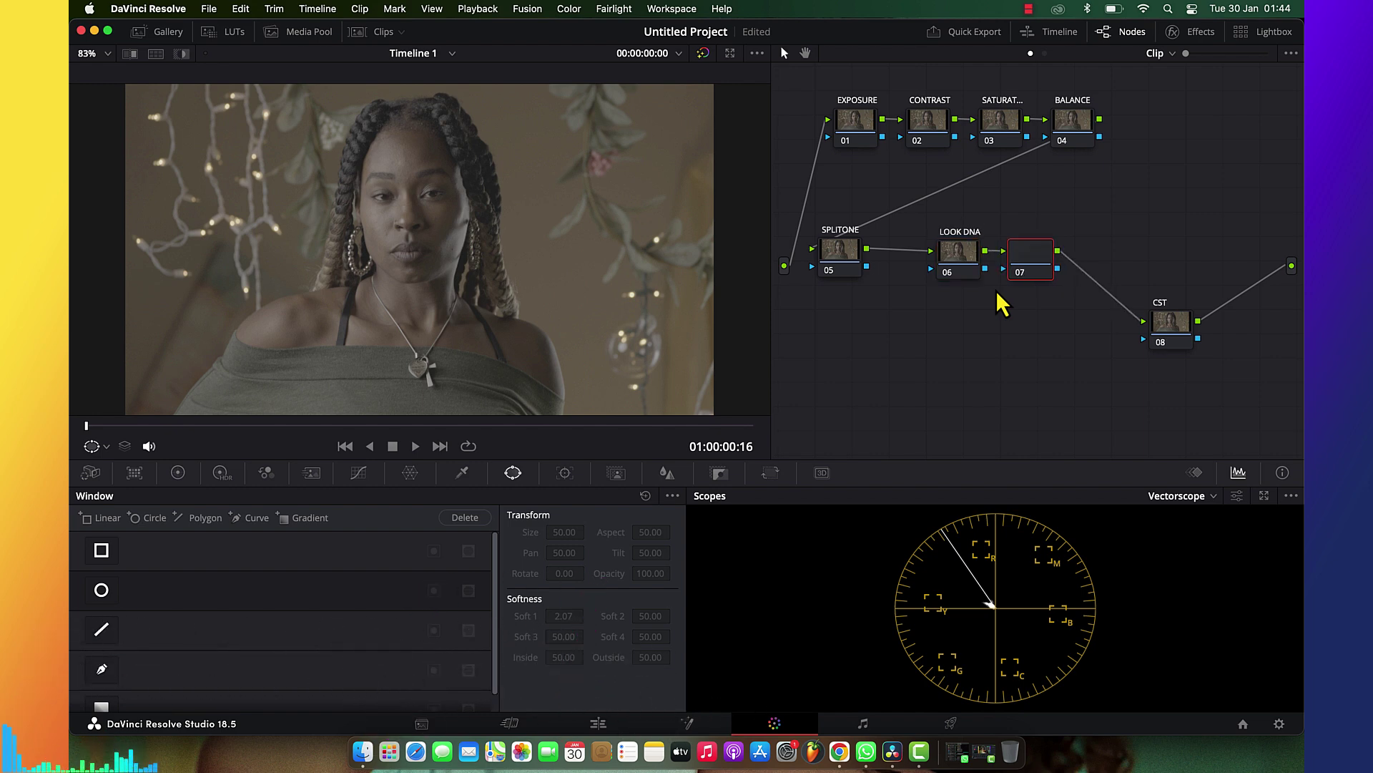
left_click_drag(1026, 266, 1066, 262)
right_click(1066, 261)
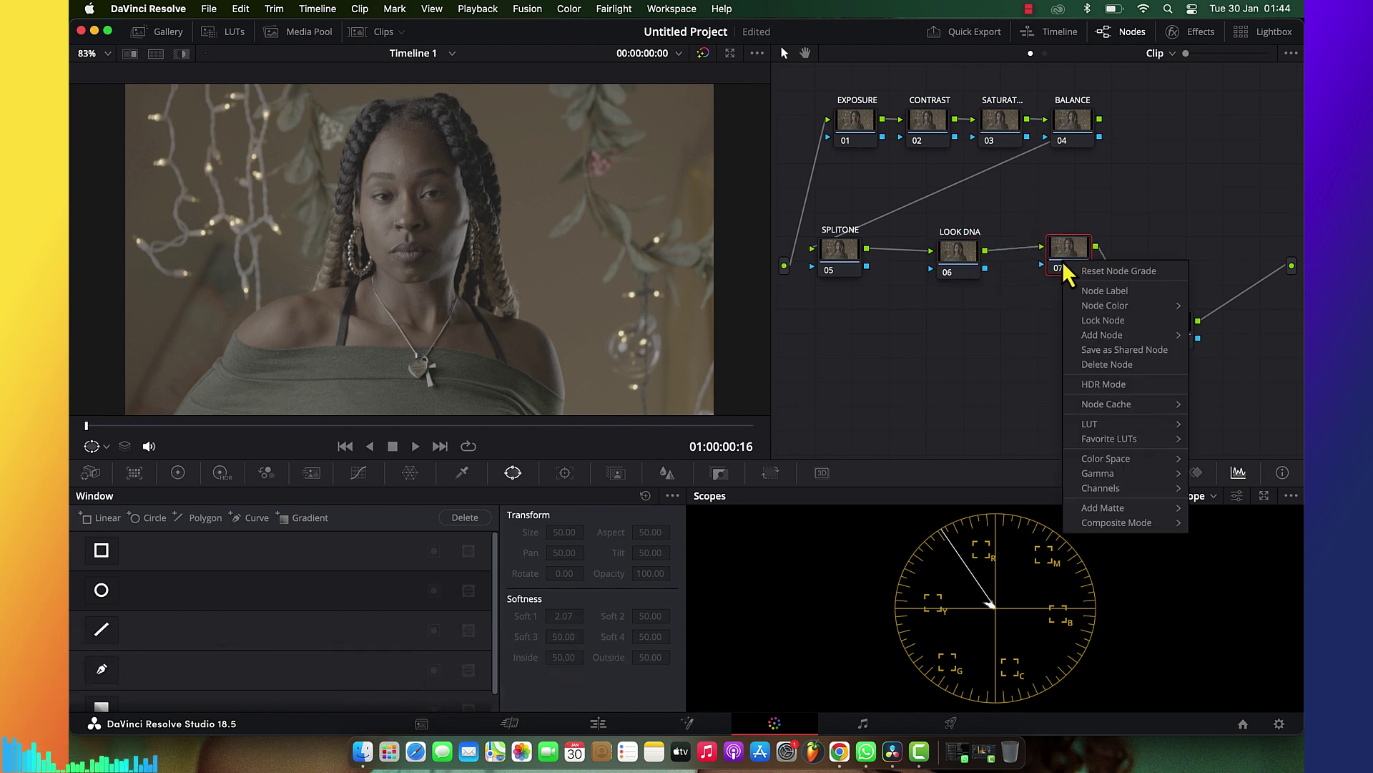
left_click(1090, 291)
type("SKI")
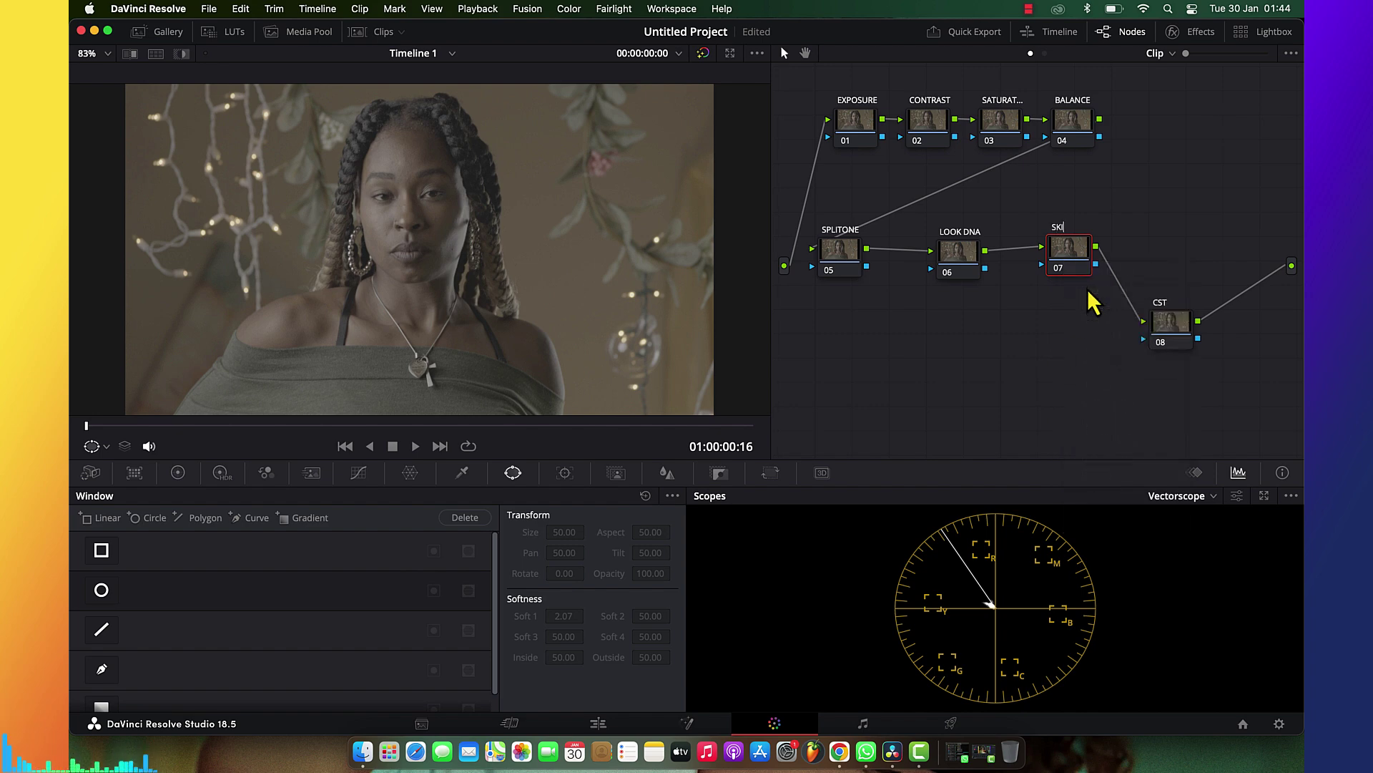
type("NTONE")
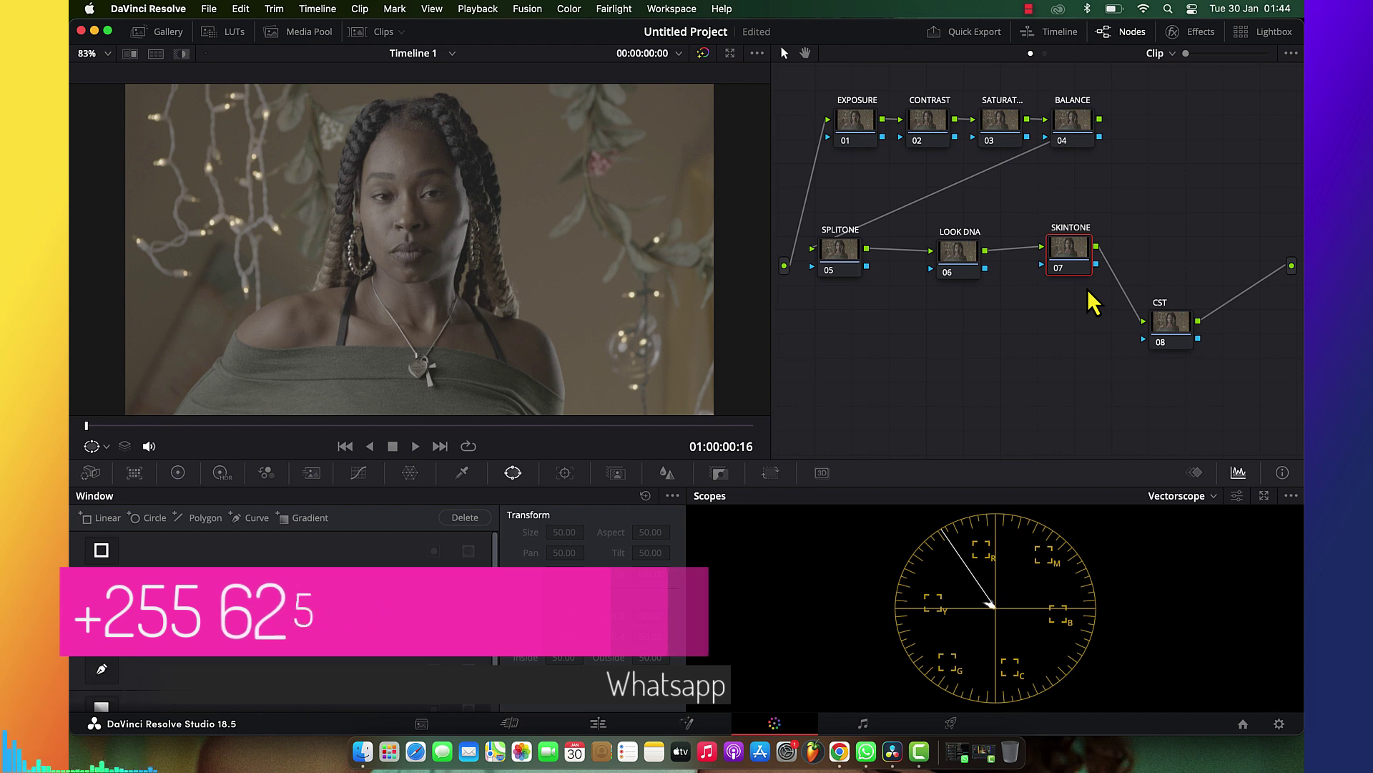
left_click(1030, 9)
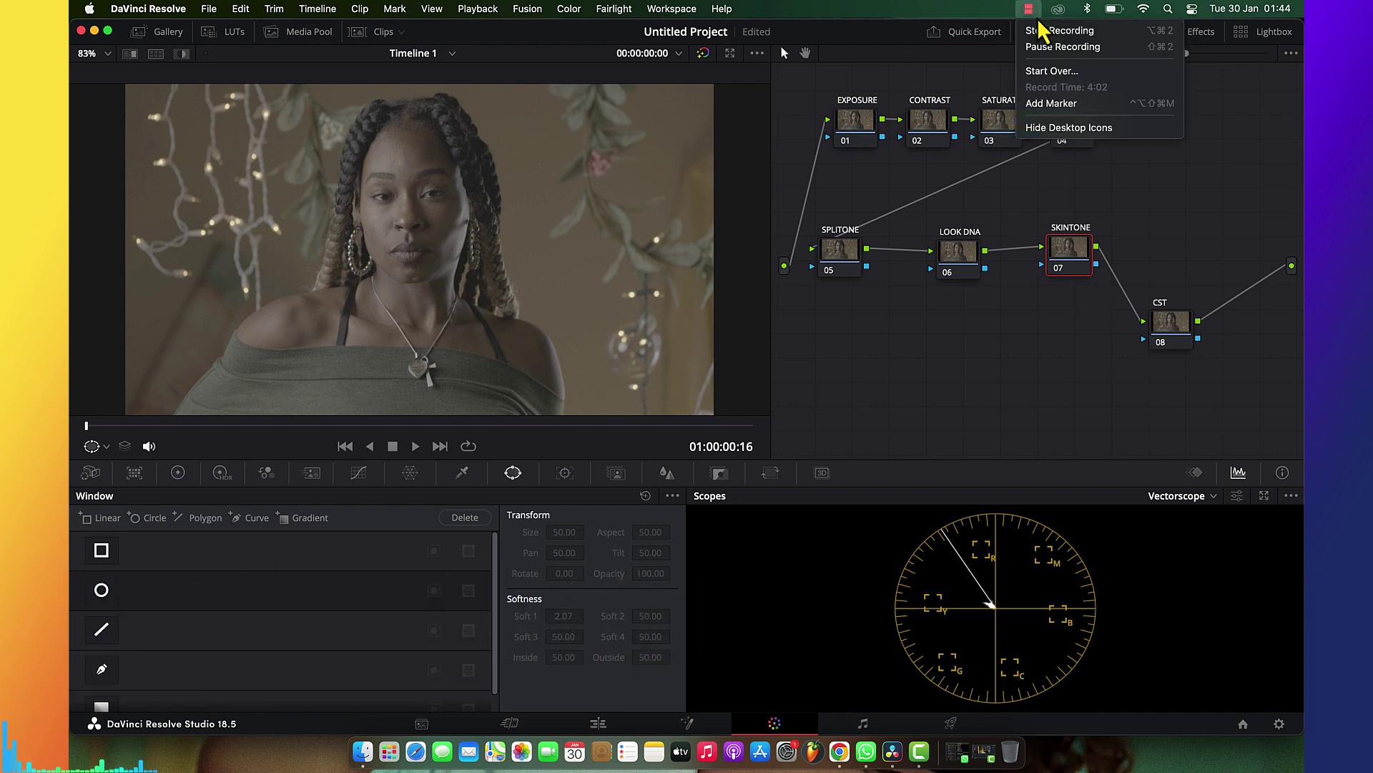
left_click(1043, 30)
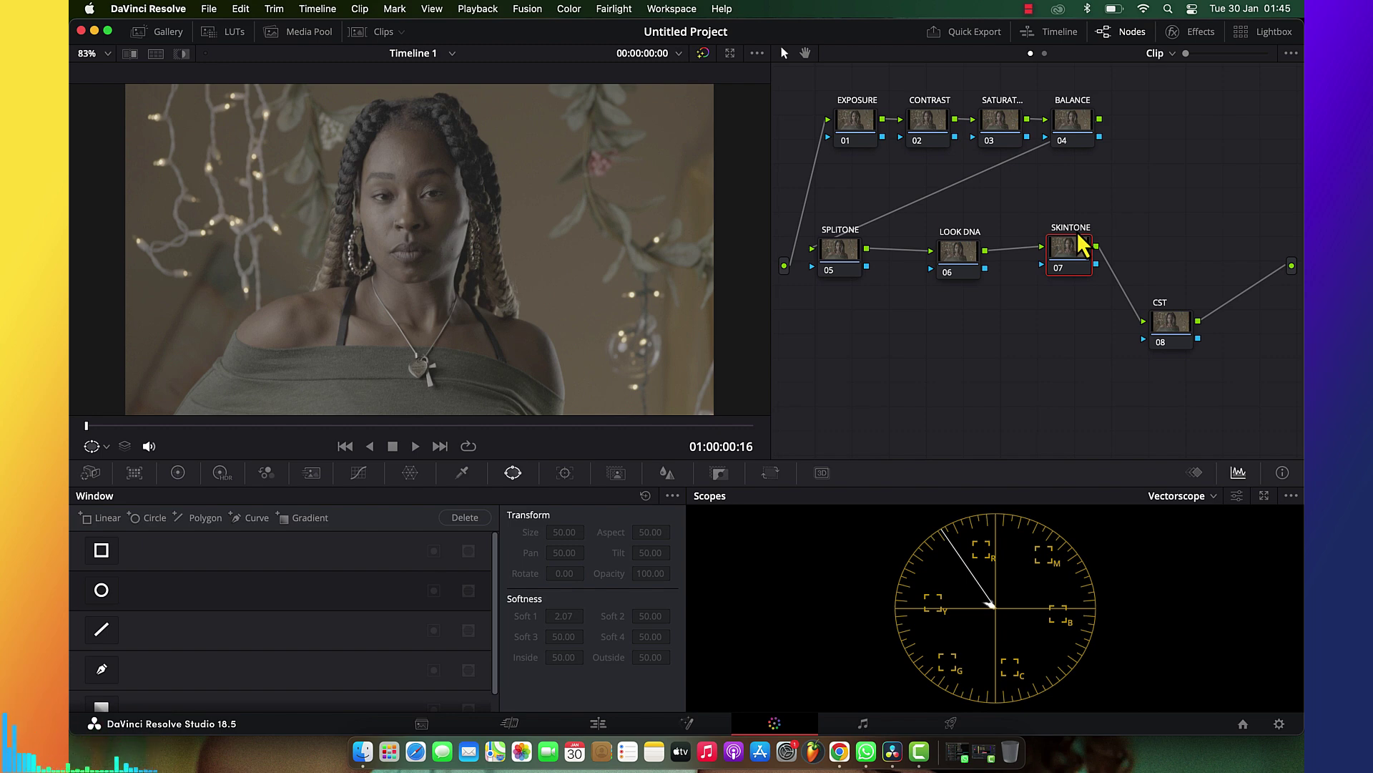
Reset all grades and nodes, and label the single remaining node IDT, placed near the graph's source input
right_click(899, 326)
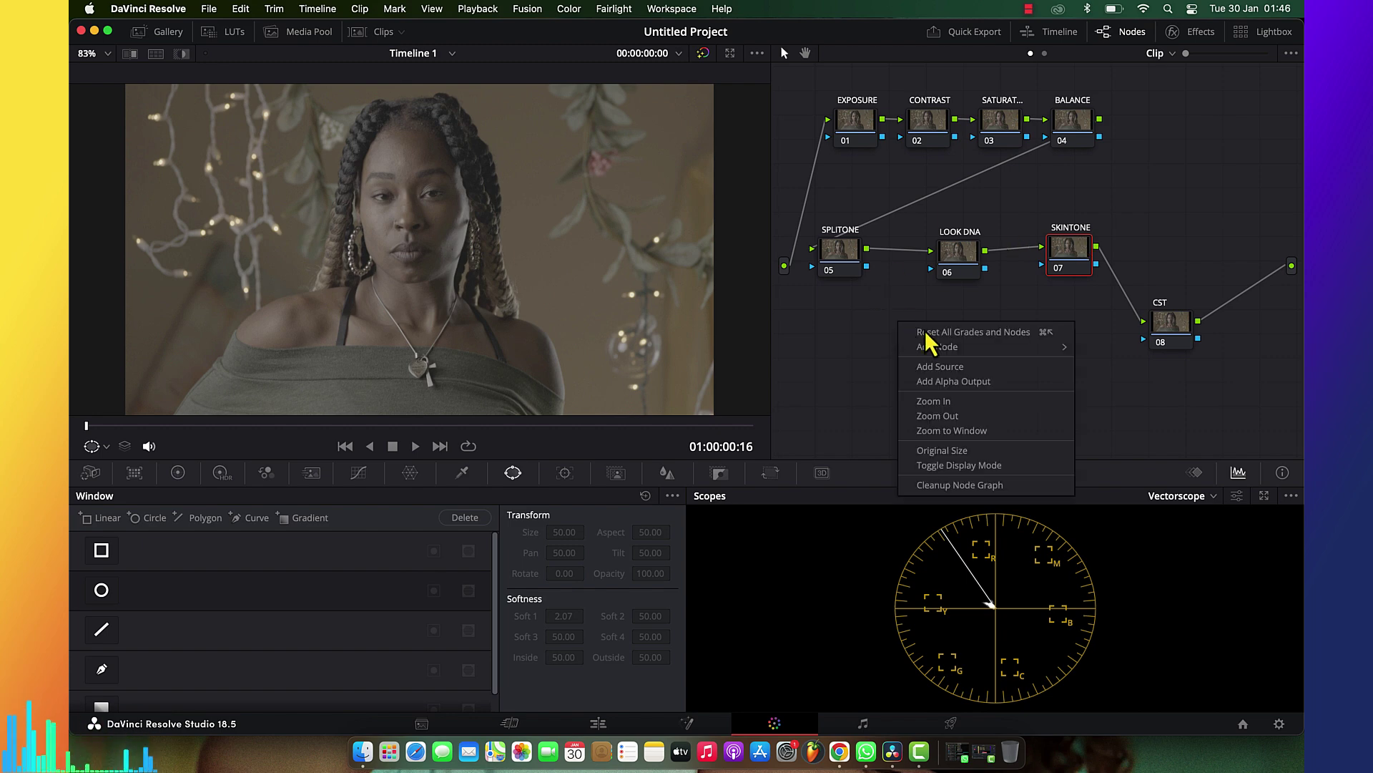
left_click(926, 333)
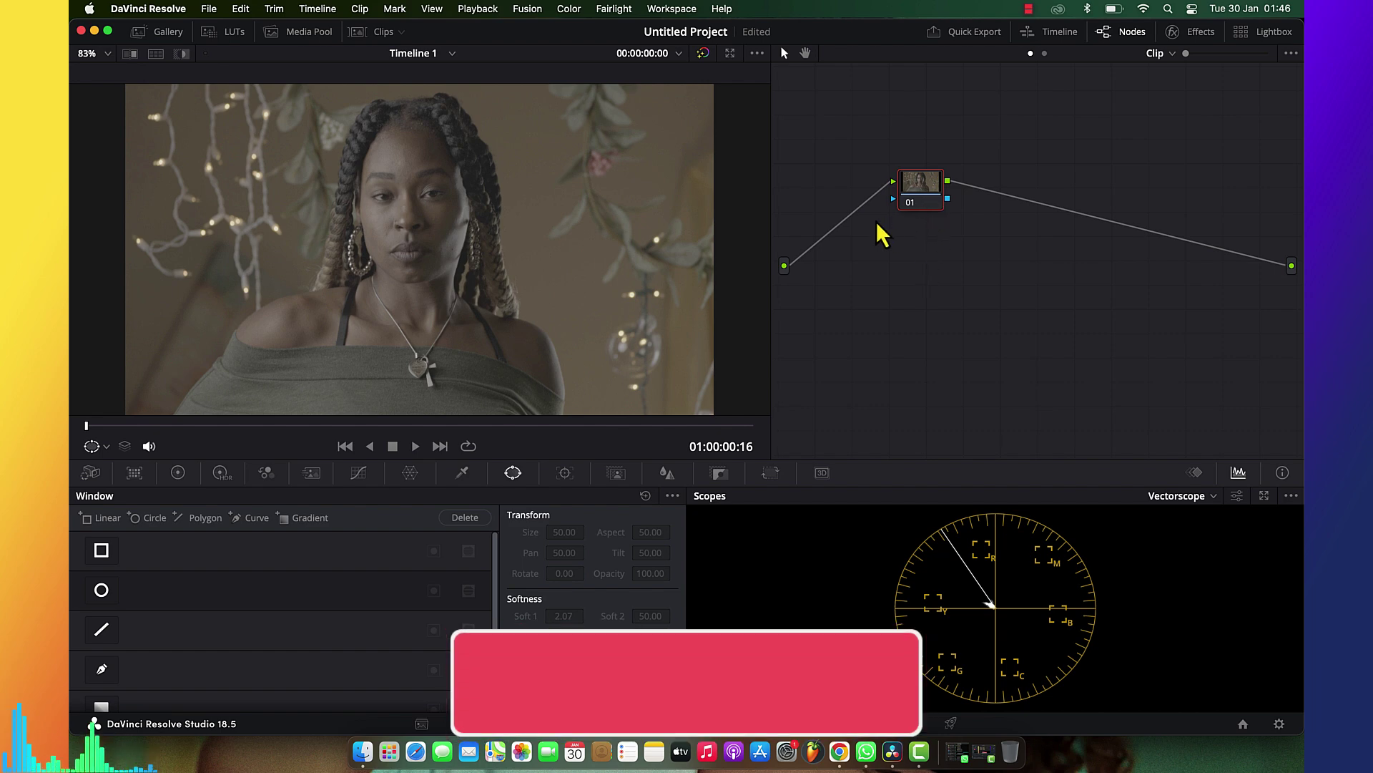
left_click_drag(924, 197, 866, 229)
right_click(866, 229)
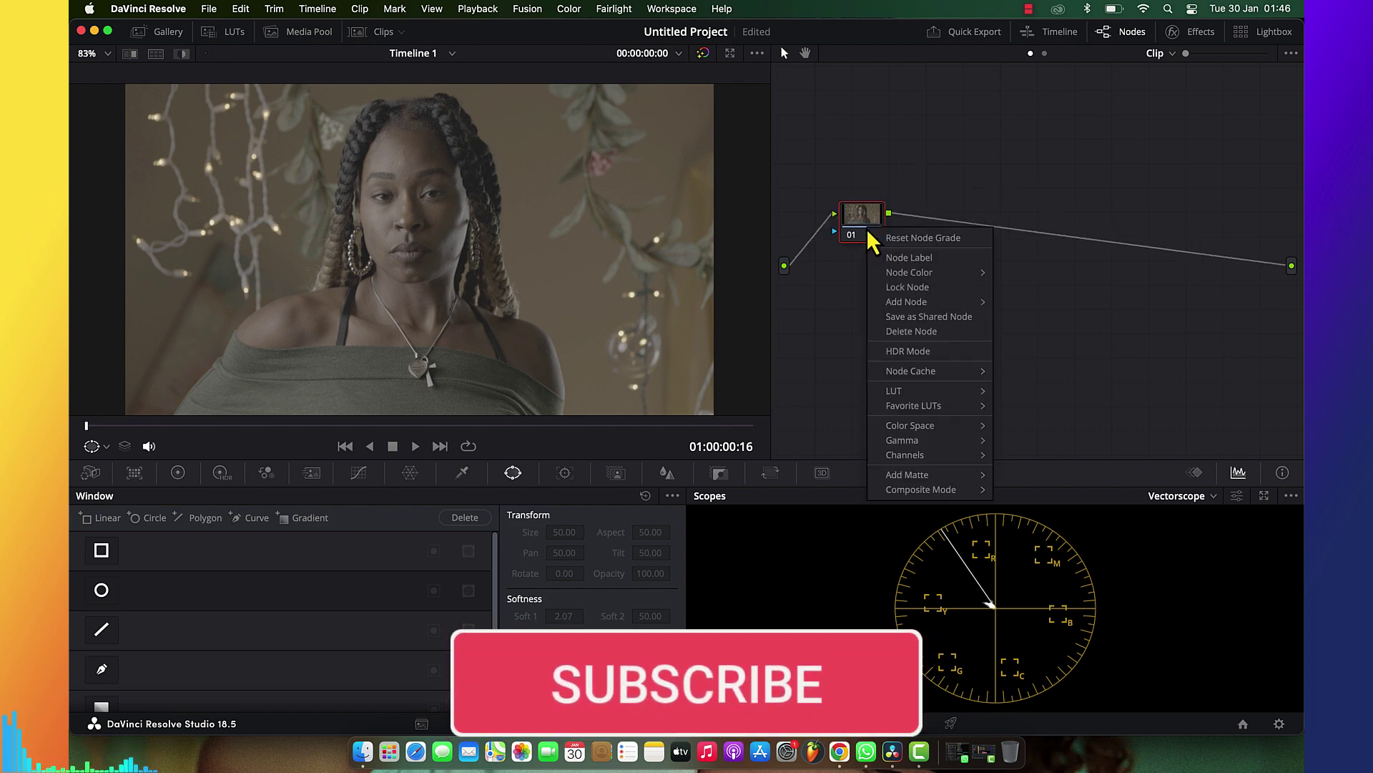
left_click(904, 258)
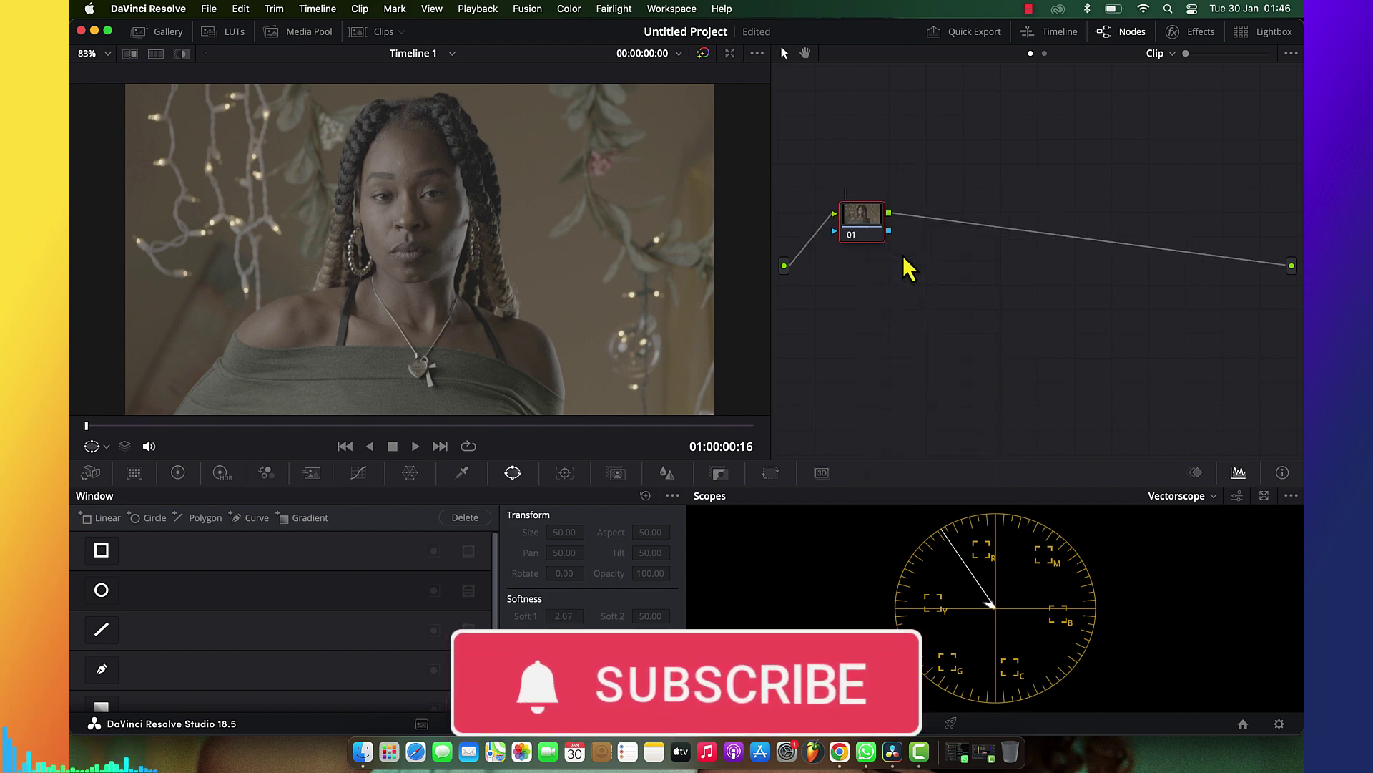
type("IDT")
key("Return")
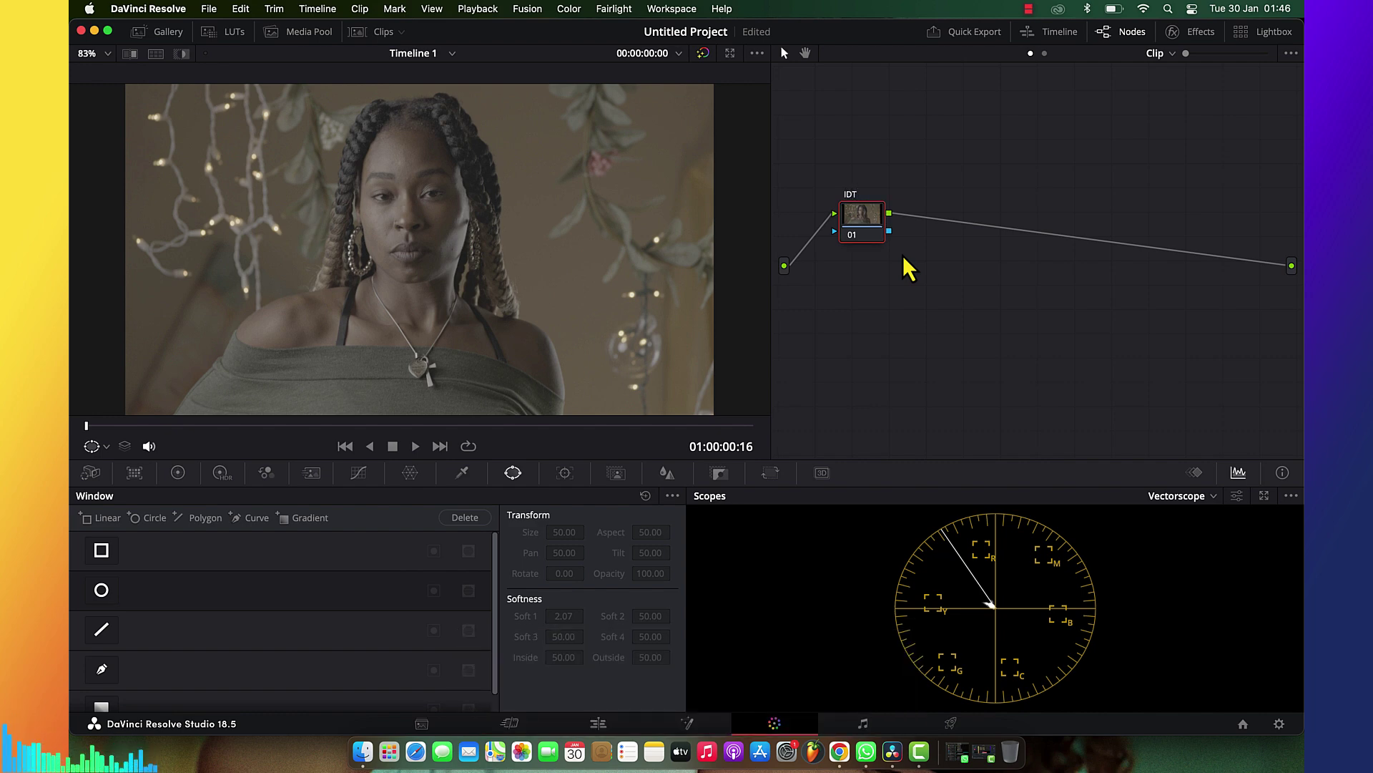
Add a serial node after IDT, place it near the graph's output and label it ODT
key("alt+s")
left_click_drag(933, 226, 1173, 243)
right_click(1171, 236)
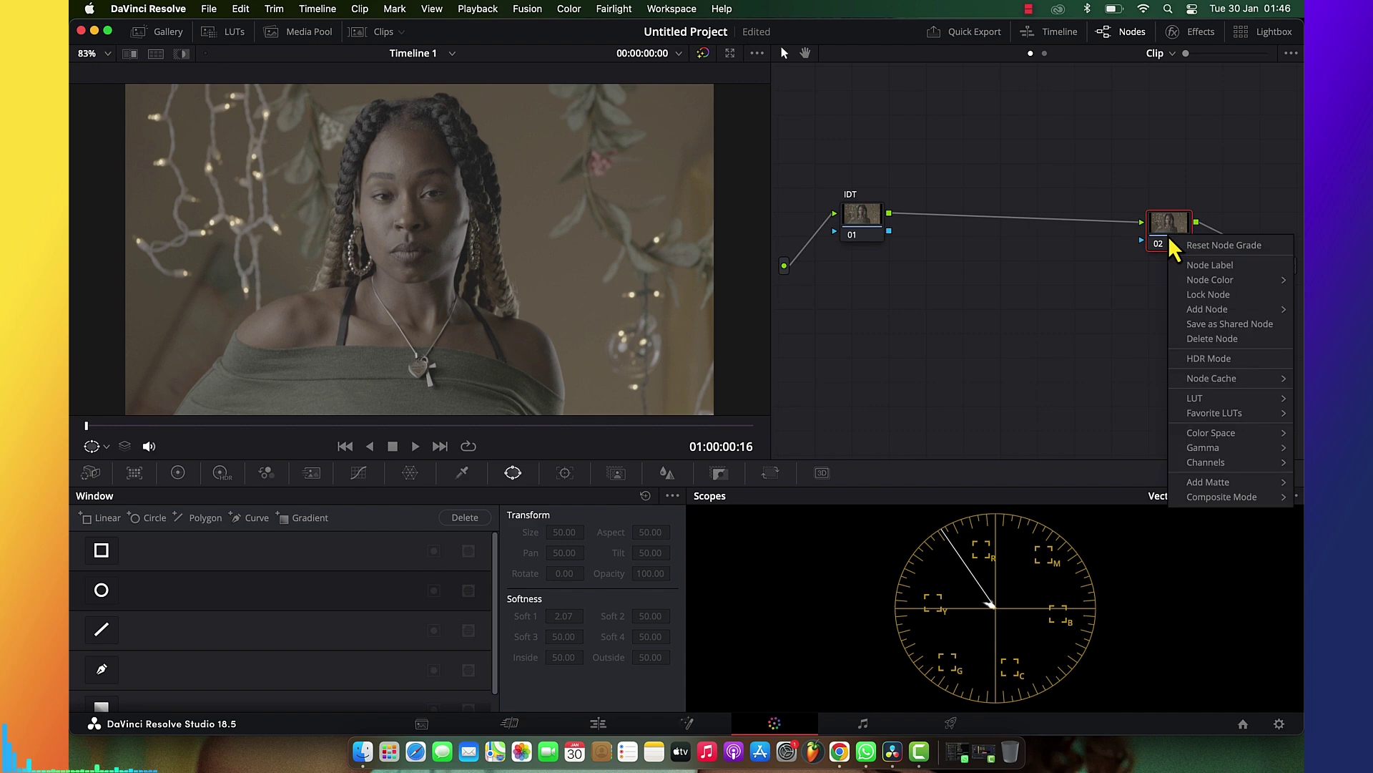
left_click(1202, 271)
type("O")
key("BackSpace")
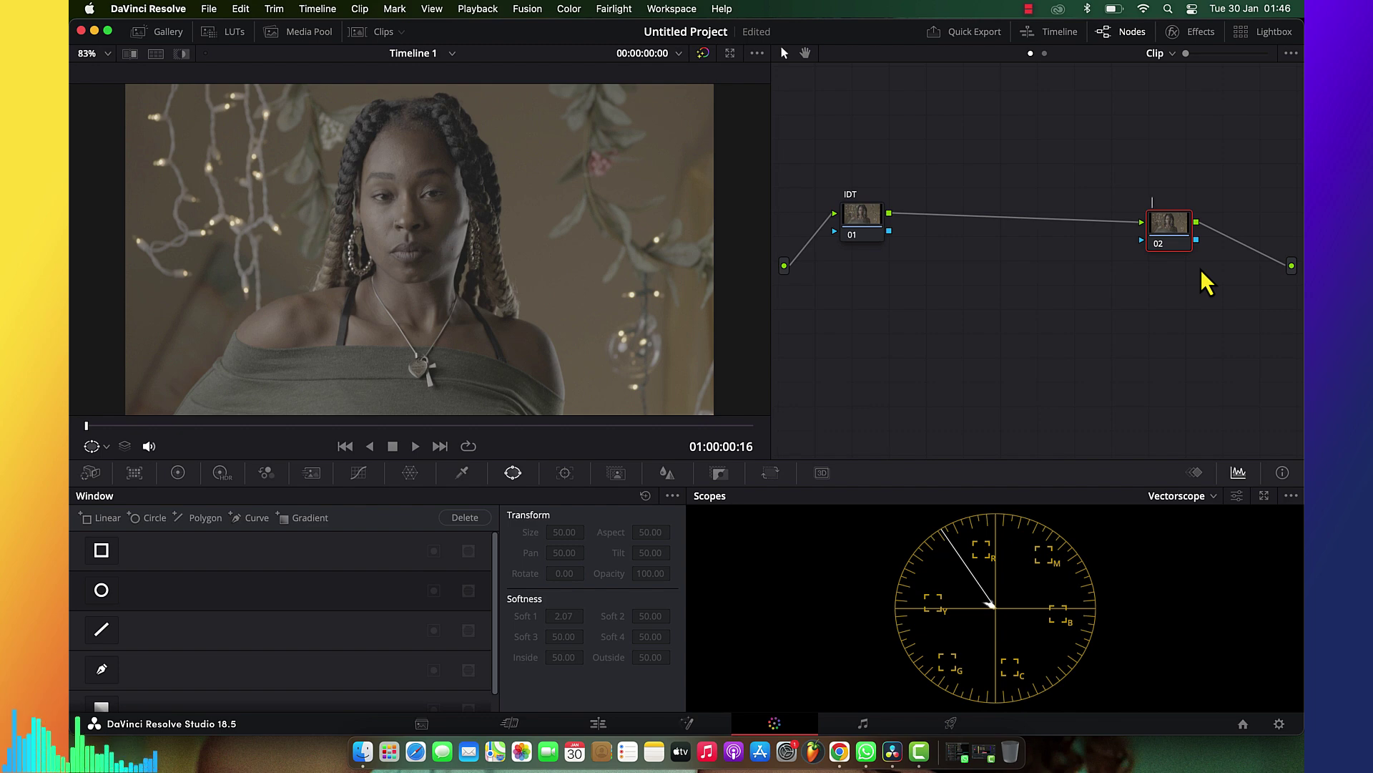
type("ODT")
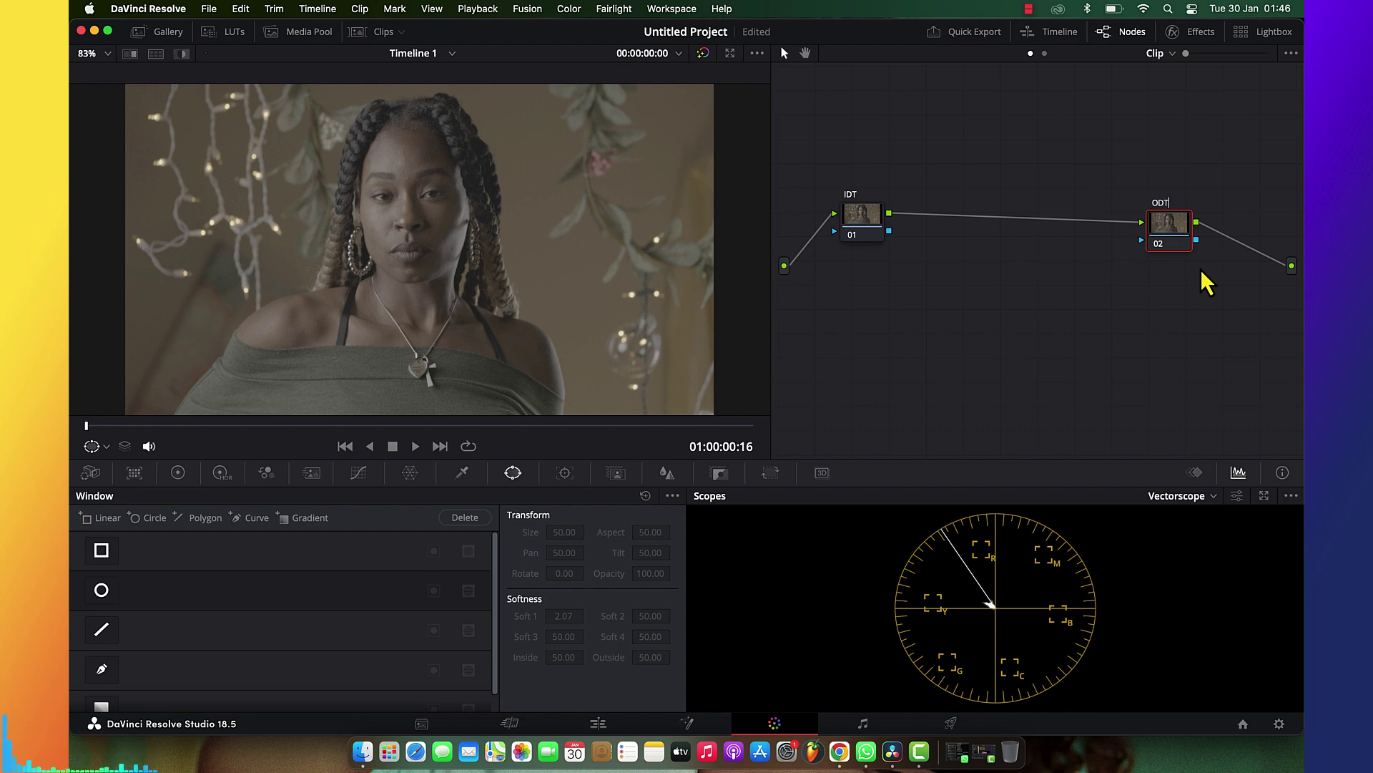
key("Return")
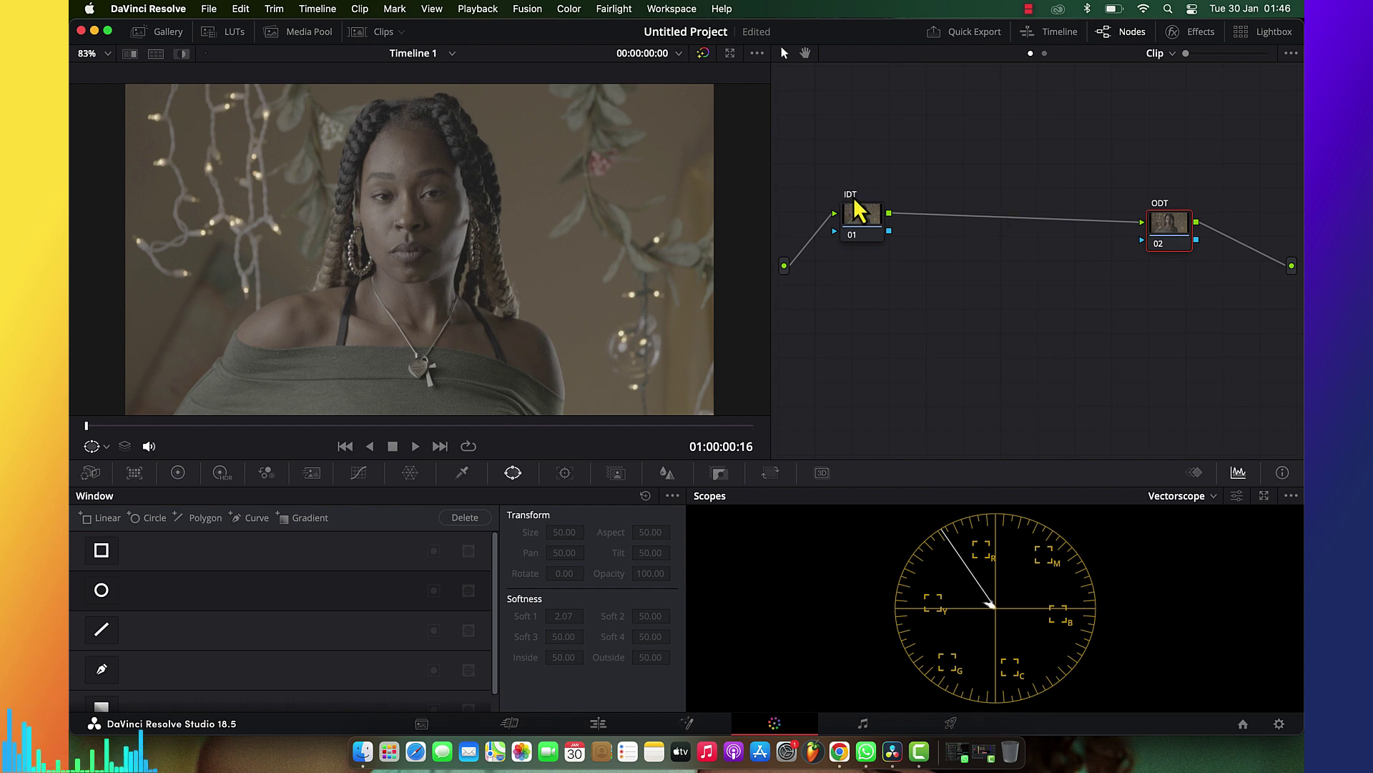
Insert a serial node after IDT with three layer nodes beneath it, and move the four-node stack up around IDT's level
left_click(861, 214)
key("alt+s")
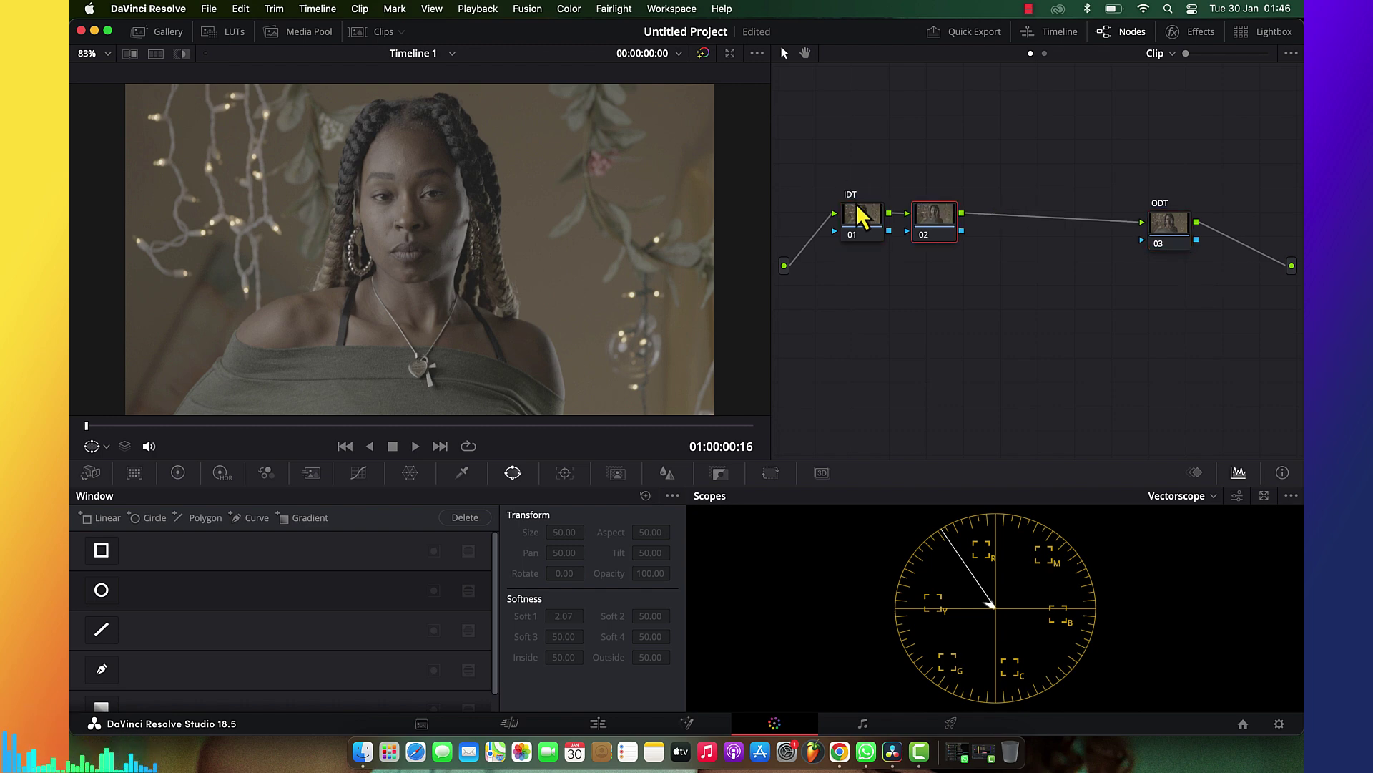
key("alt+p")
key("alt+p")
key("alt+p")
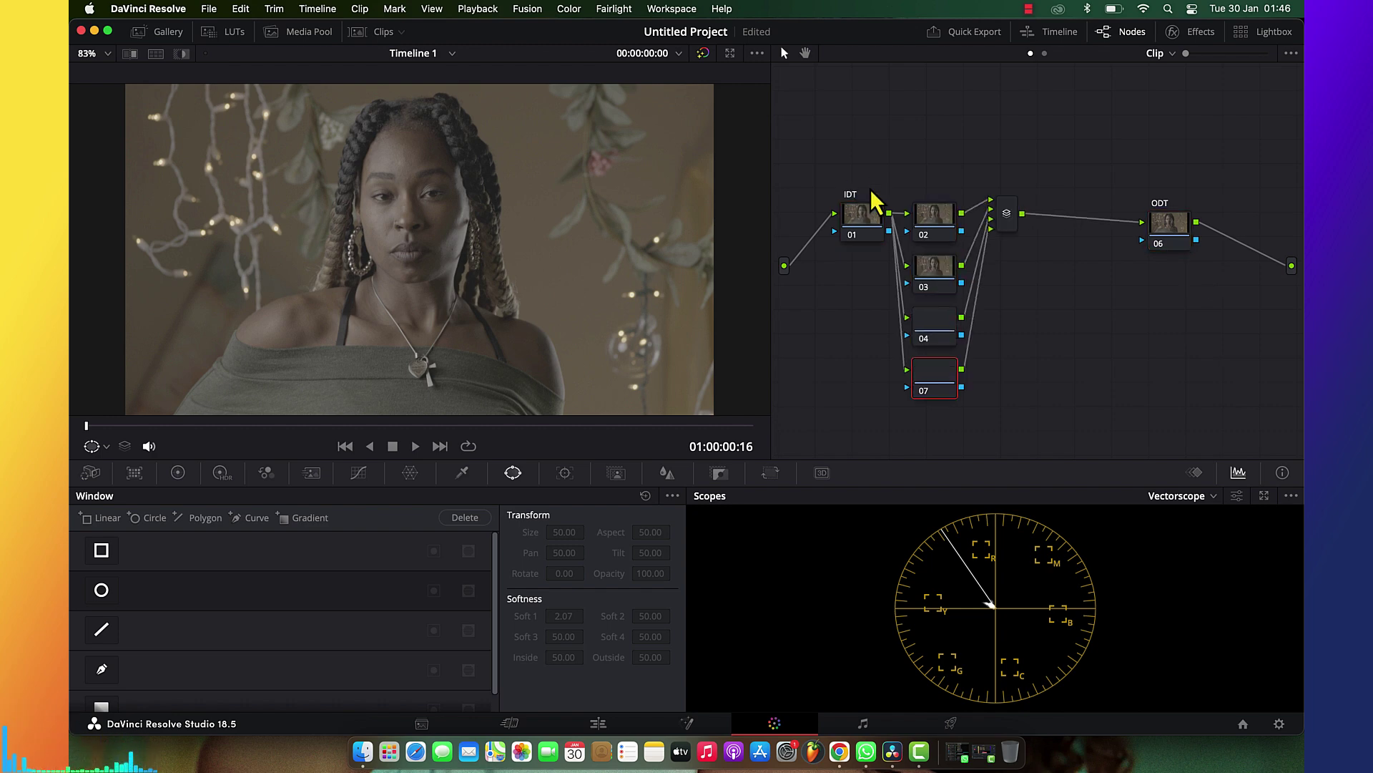
left_click_drag(924, 404, 935, 123)
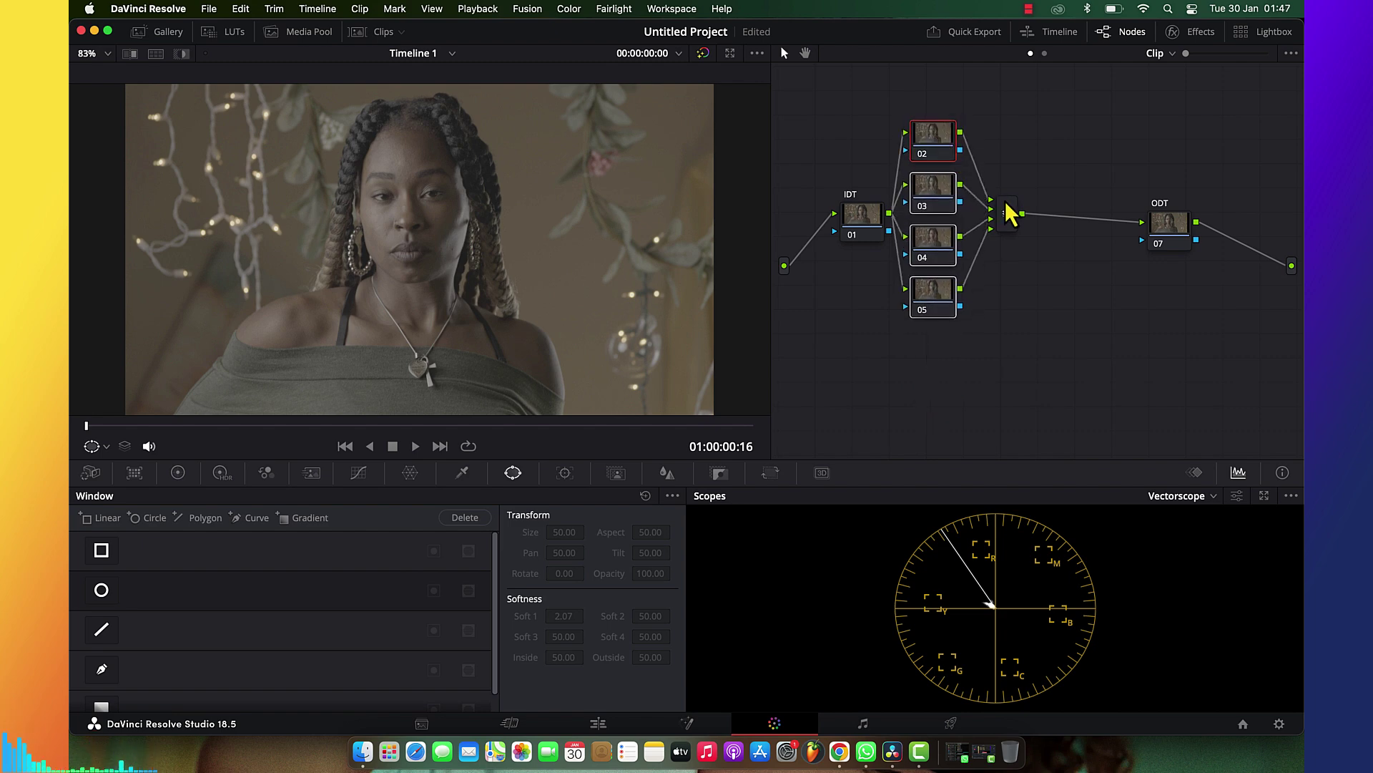
Add a serial node after the four-node stack's mixer and two layer nodes beneath it
left_click(1008, 215)
key("alt+s")
key("alt+l")
key("alt+l")
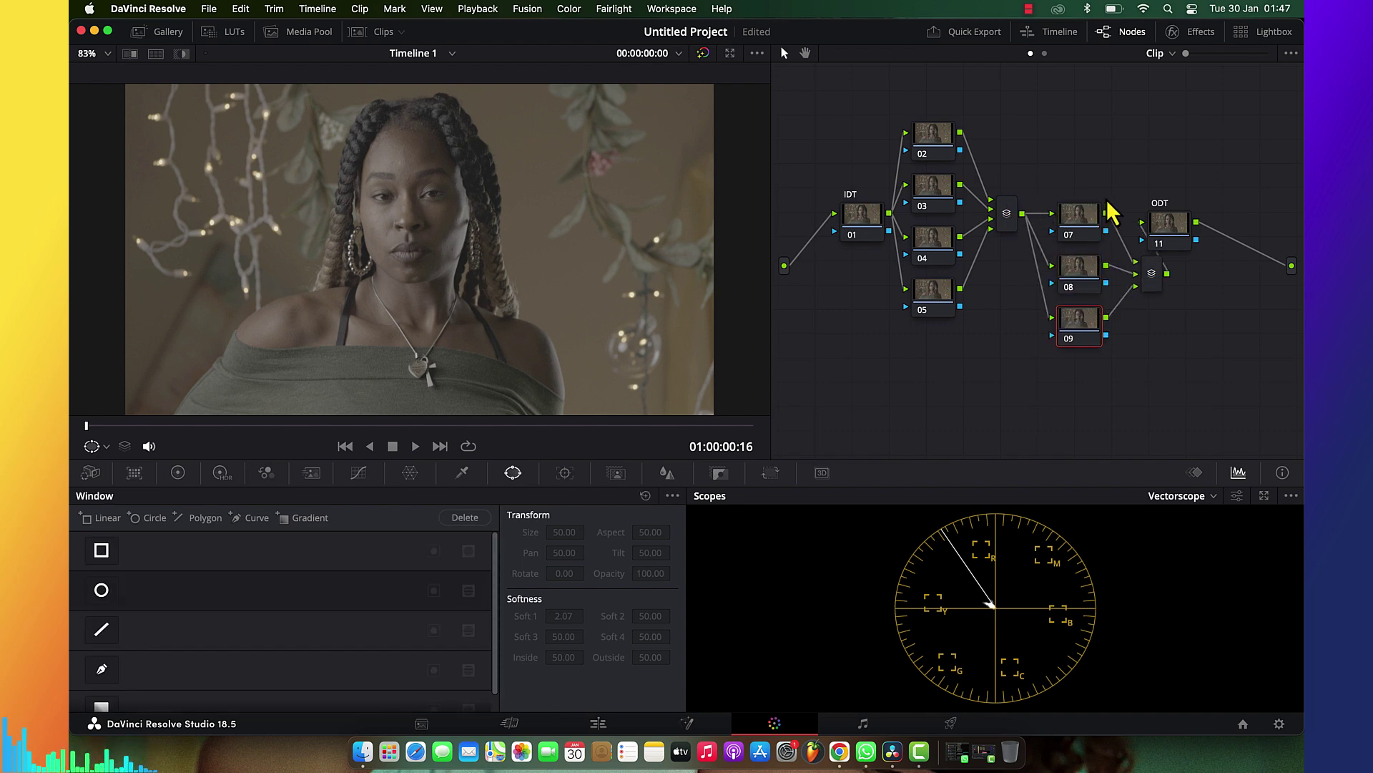
Move the new three-node stack up and rearrange its mixer and the ODT node in line between the stack and the output
left_click_drag(1091, 432, 1094, 175)
left_click_drag(1088, 233, 1088, 169)
left_click_drag(1161, 271, 1135, 172)
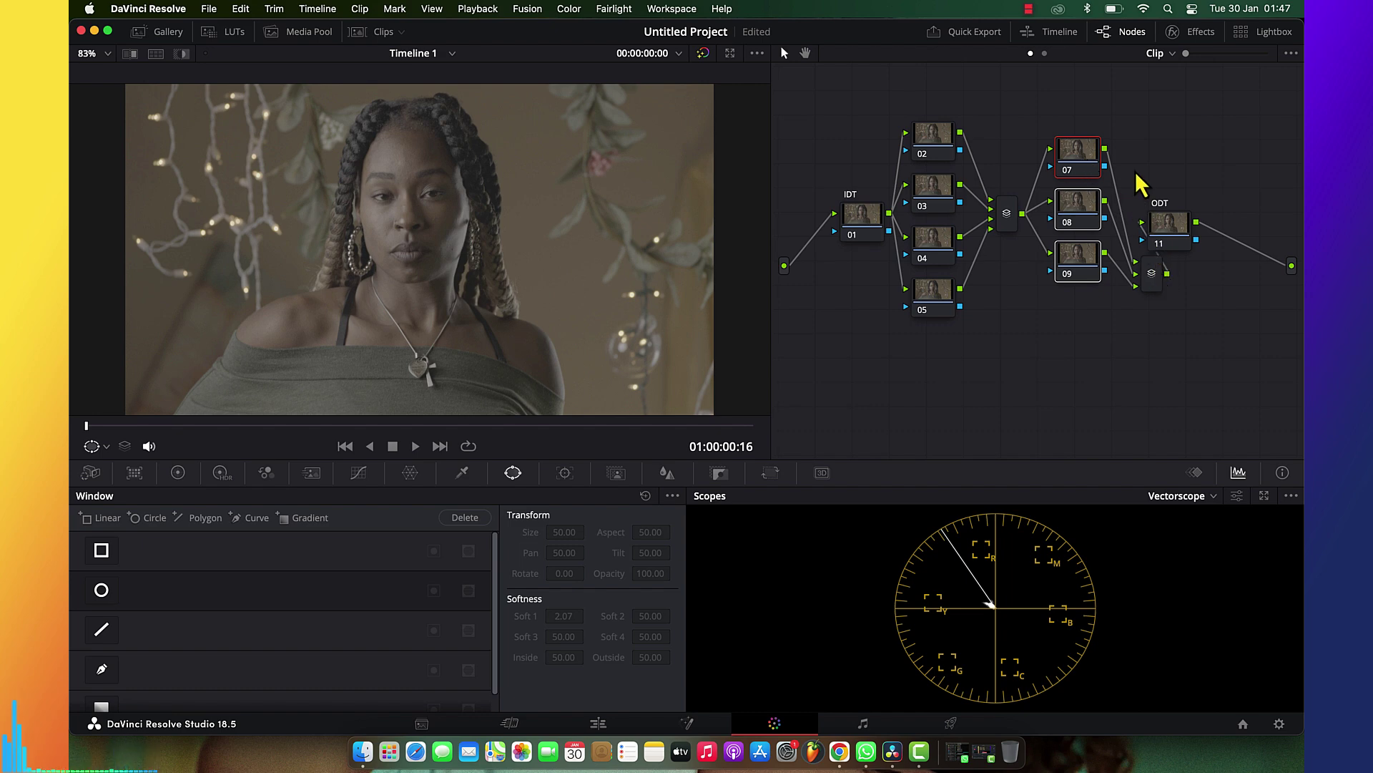
left_click_drag(1173, 224, 1212, 222)
left_click_drag(1134, 186, 1138, 214)
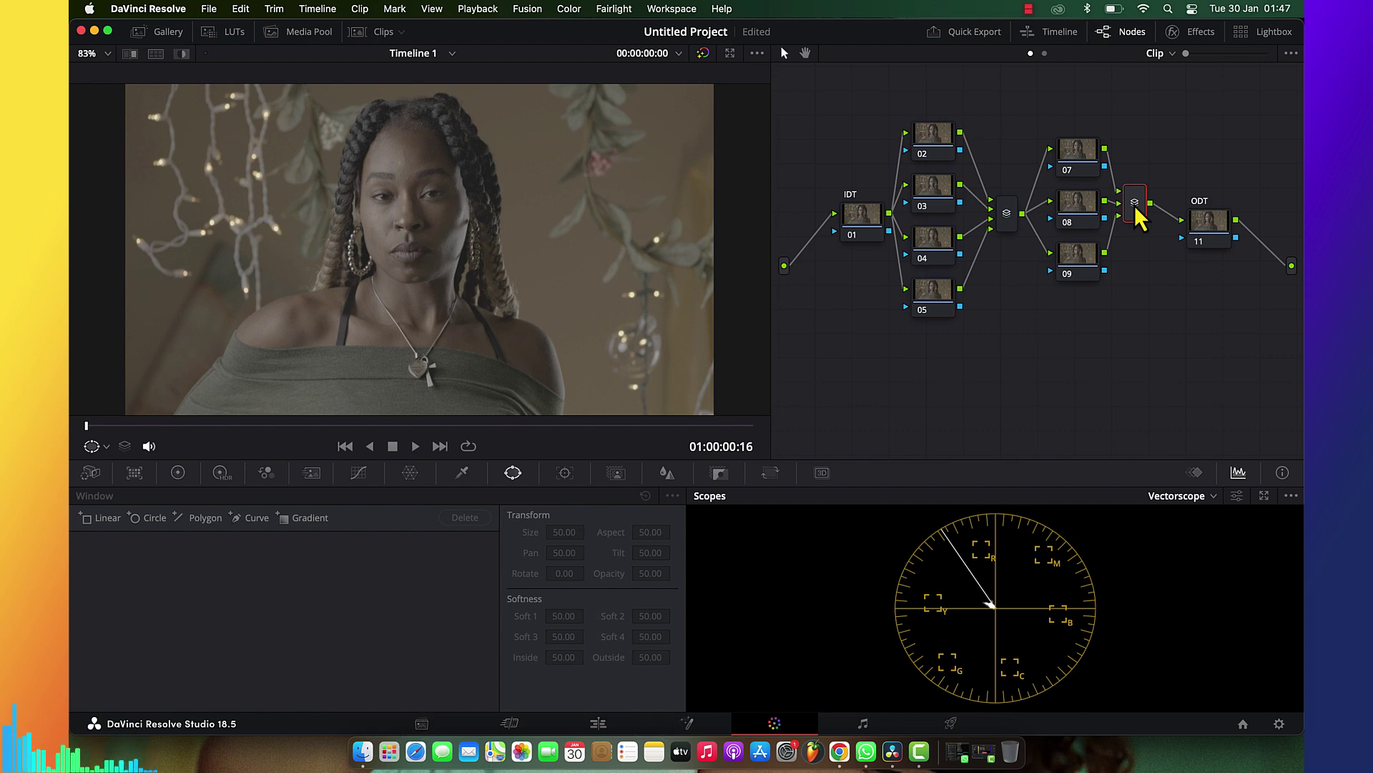
Examine the nodes of the four-node and three-node stacks one by one, along with the mixer between them
left_click(945, 150)
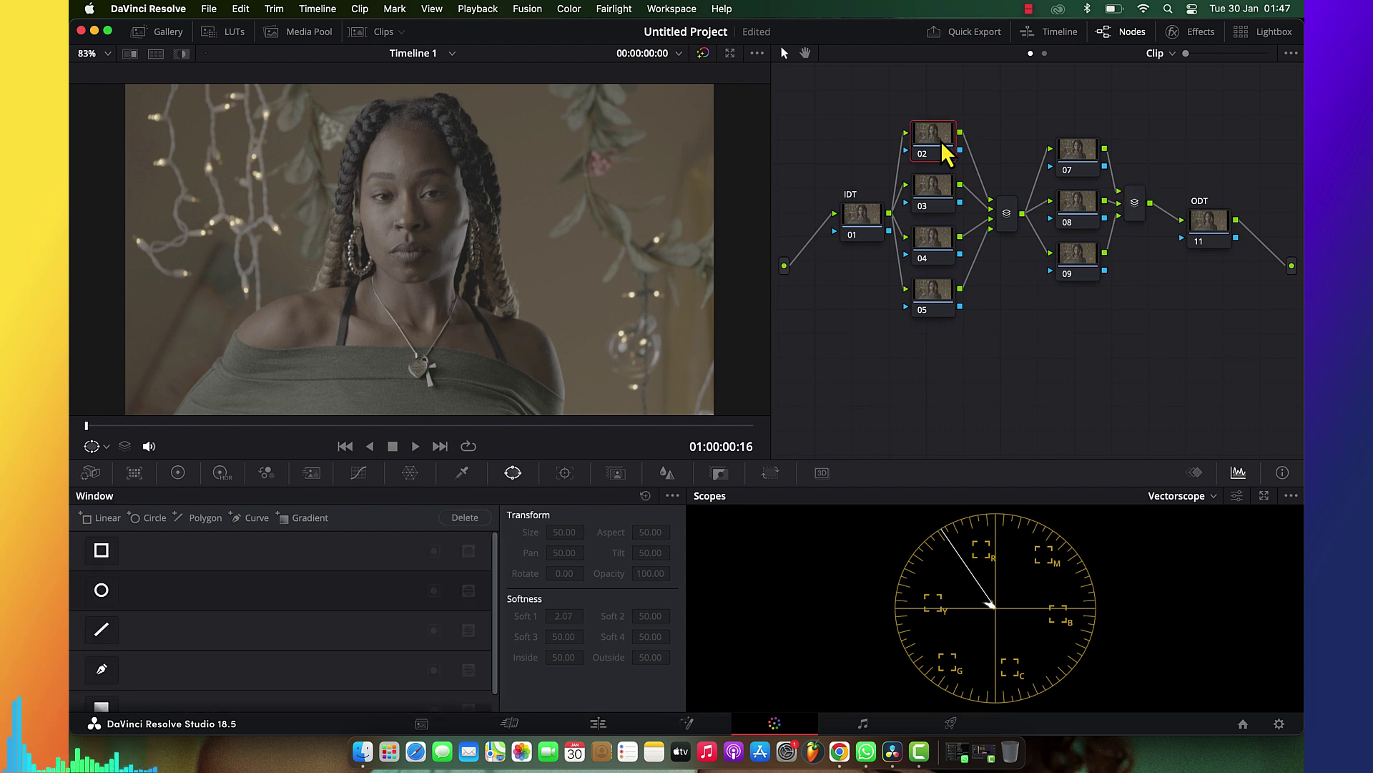
left_click(929, 199)
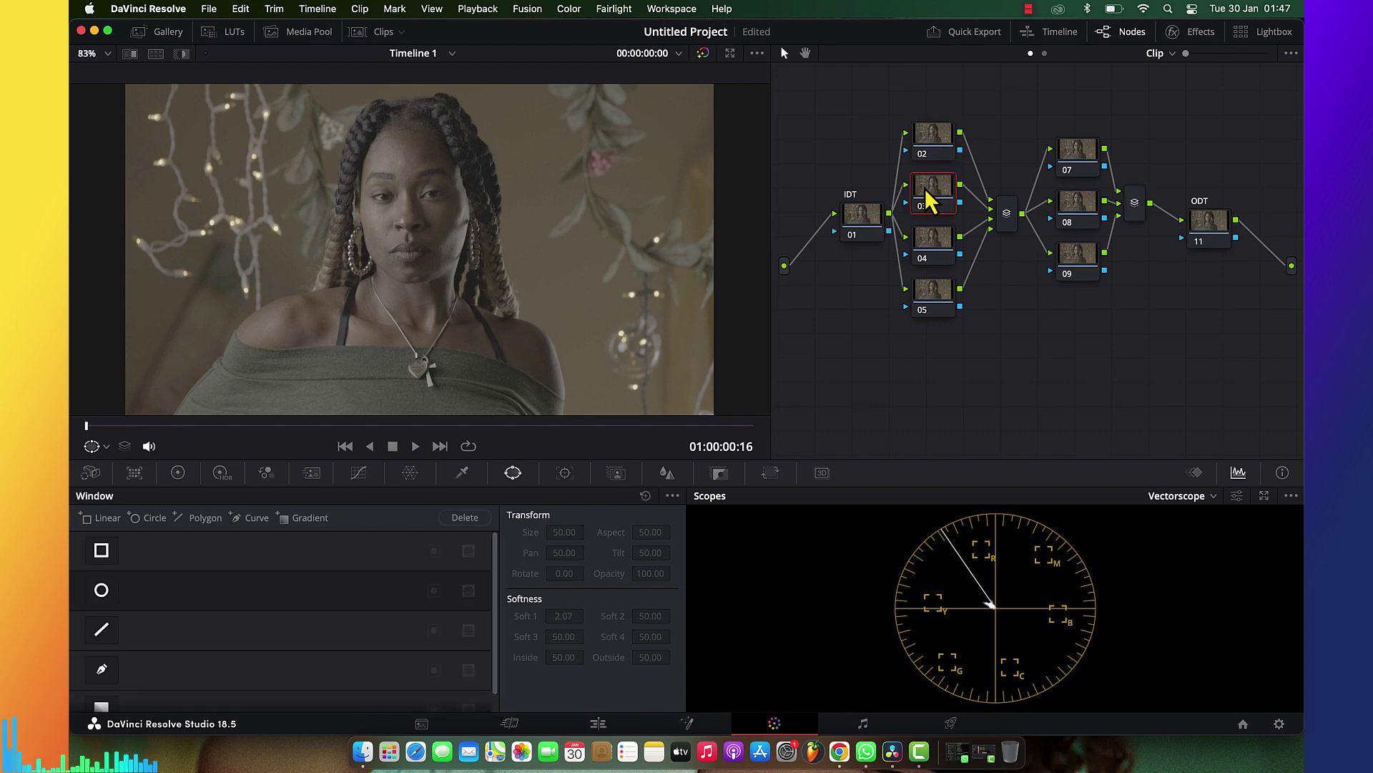
left_click(930, 254)
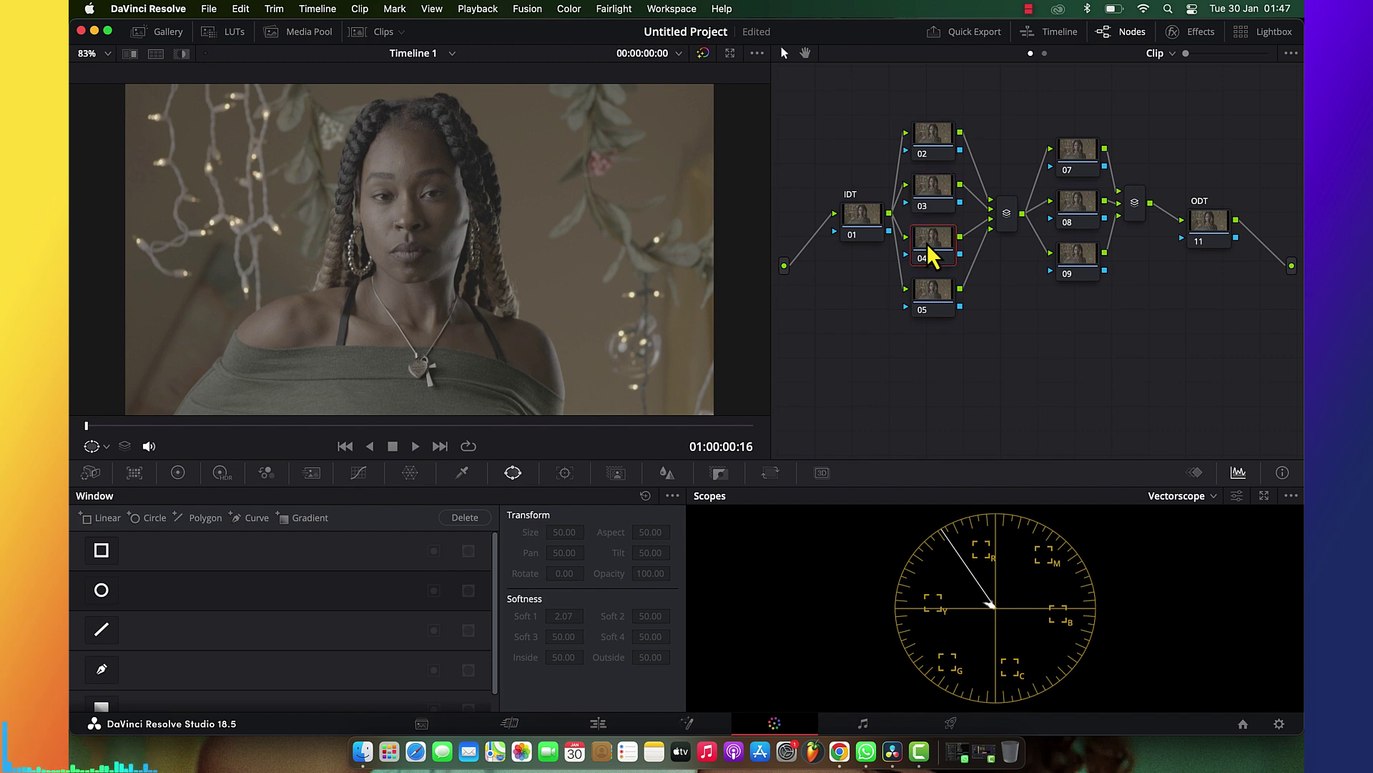
left_click(931, 308)
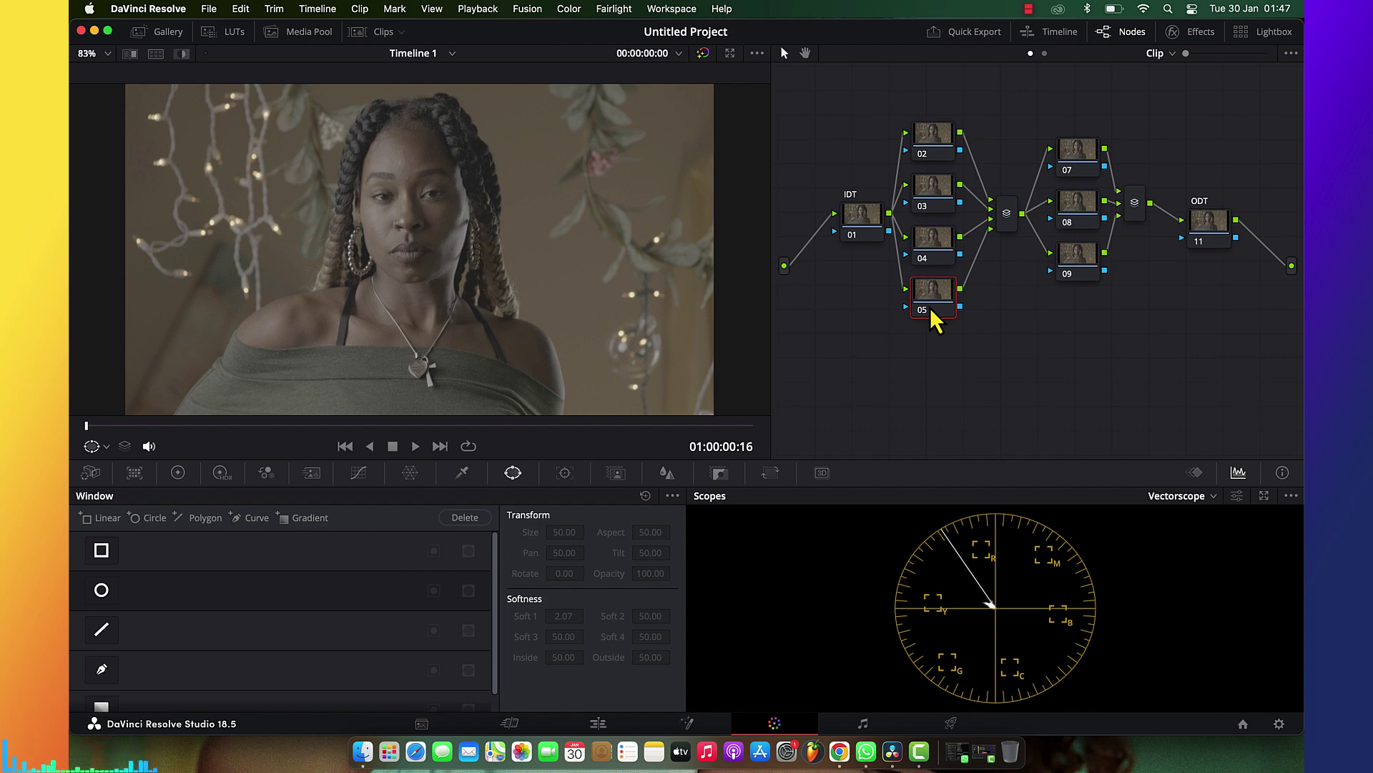
left_click(941, 253)
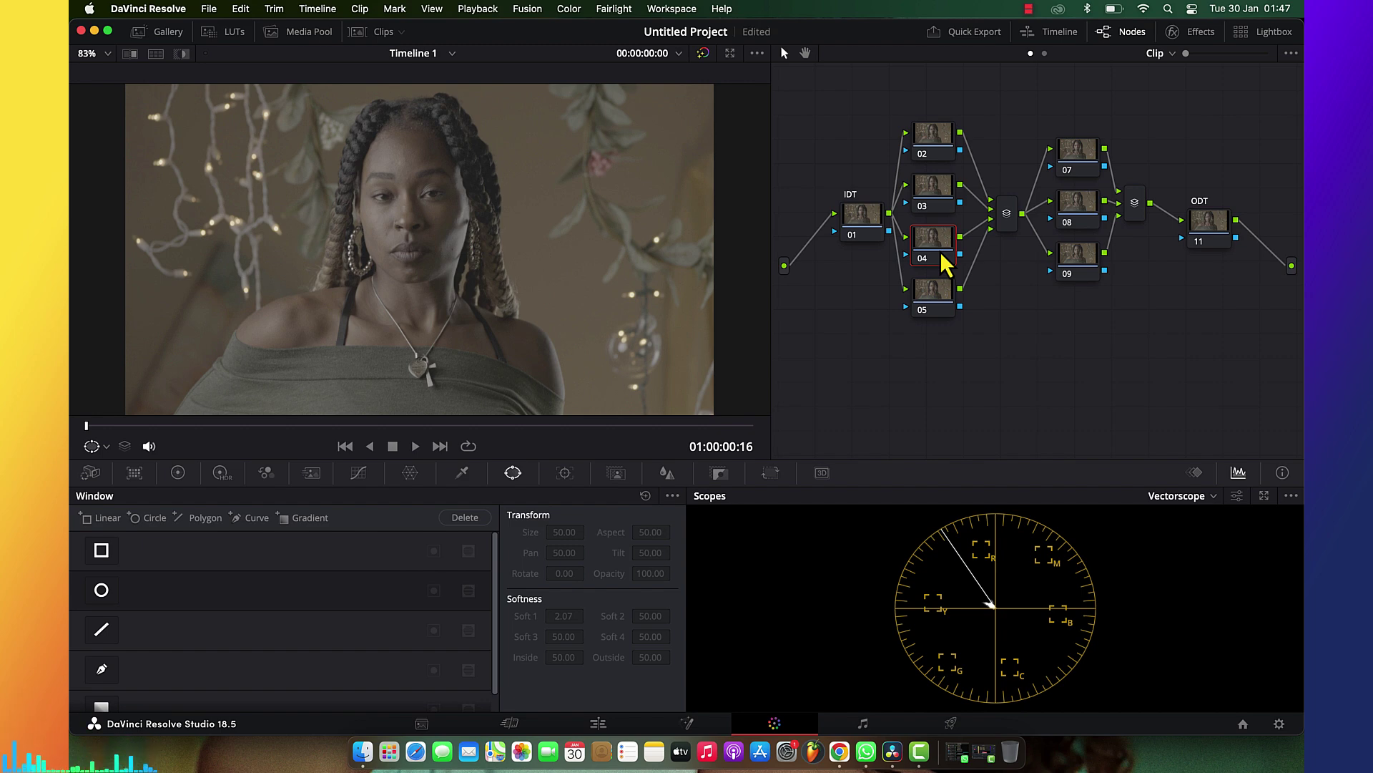
left_click(1082, 154)
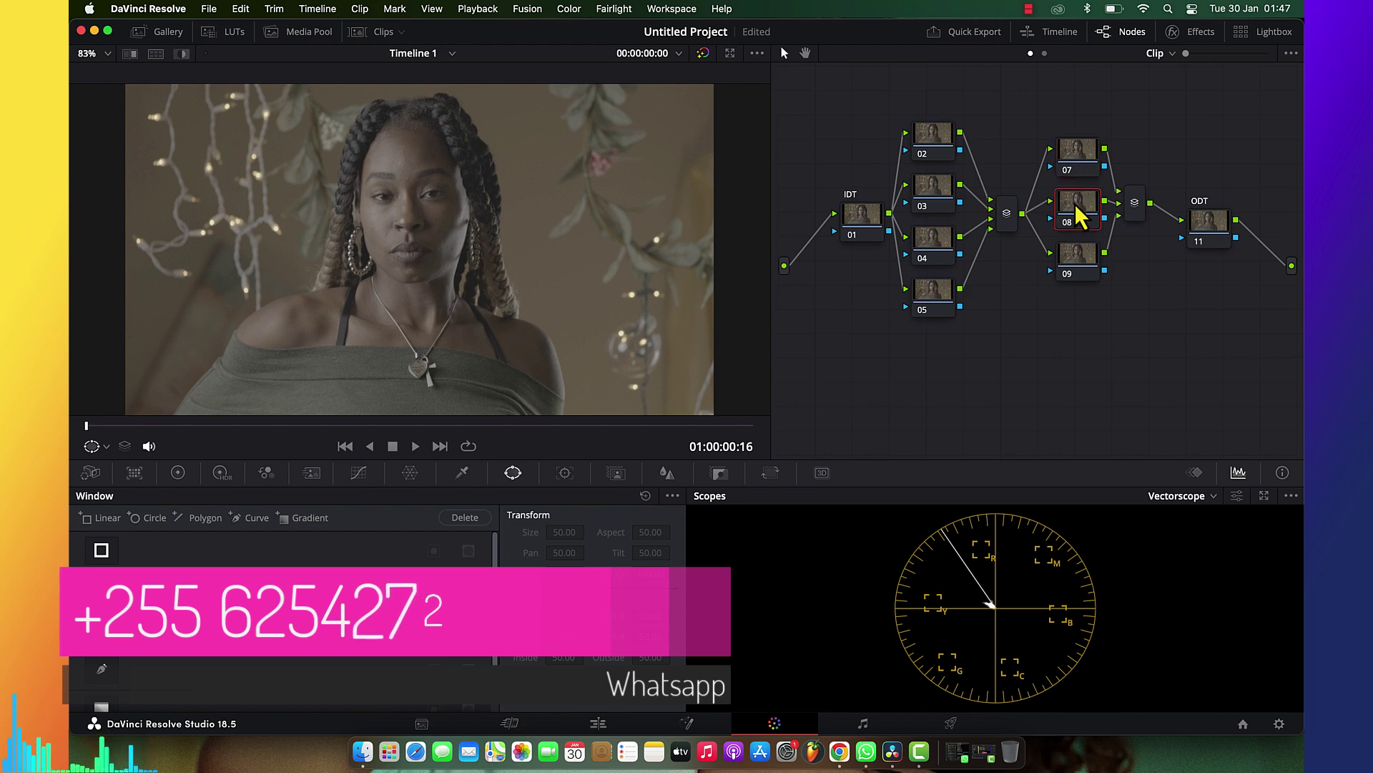
left_click(1080, 256)
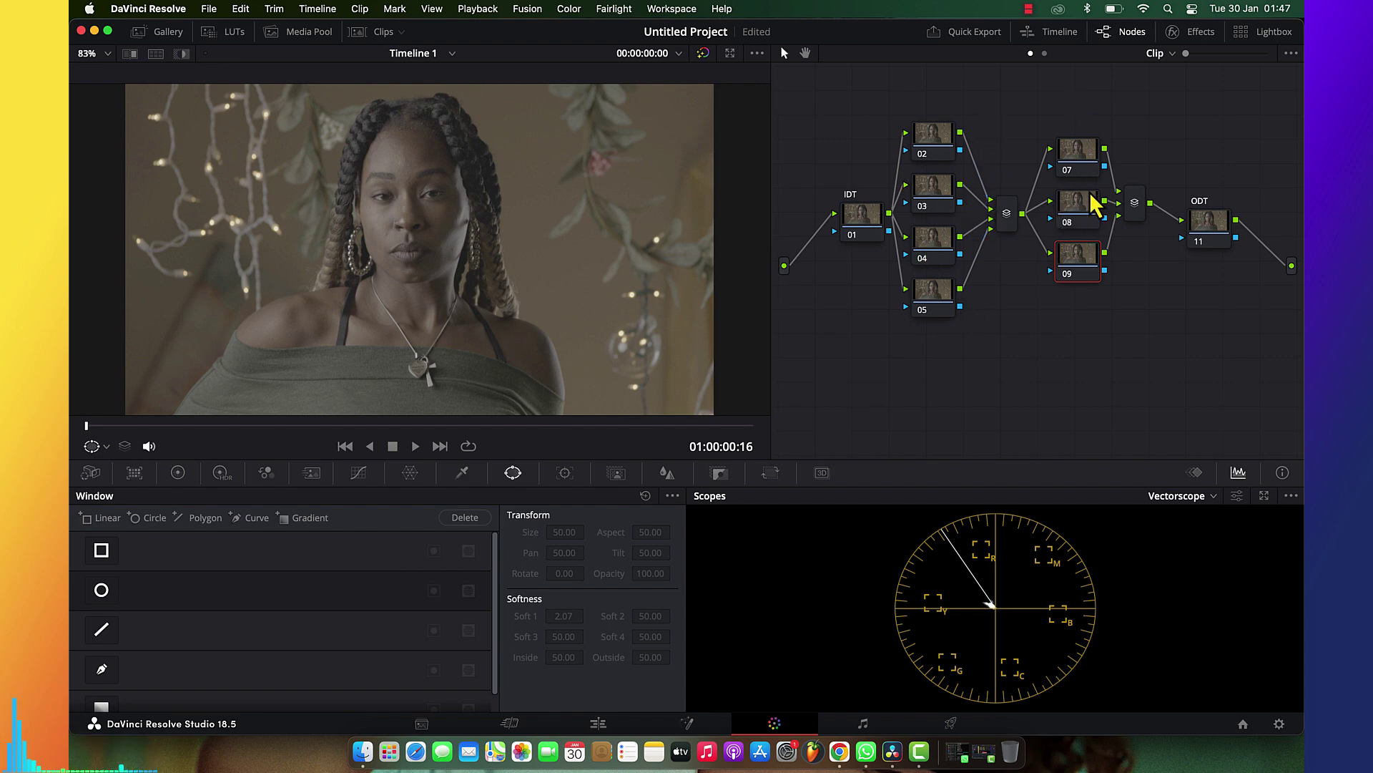
left_click(1089, 161)
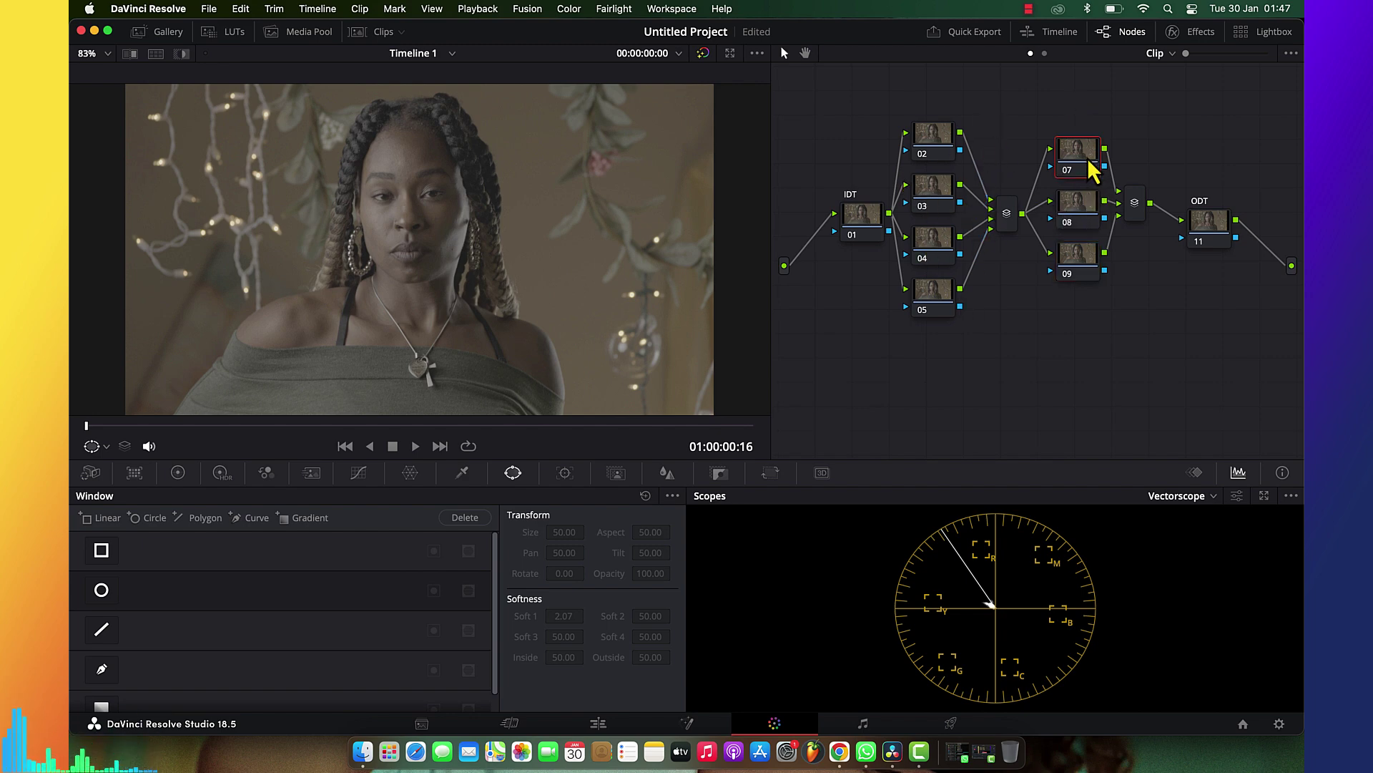
left_click(1005, 221)
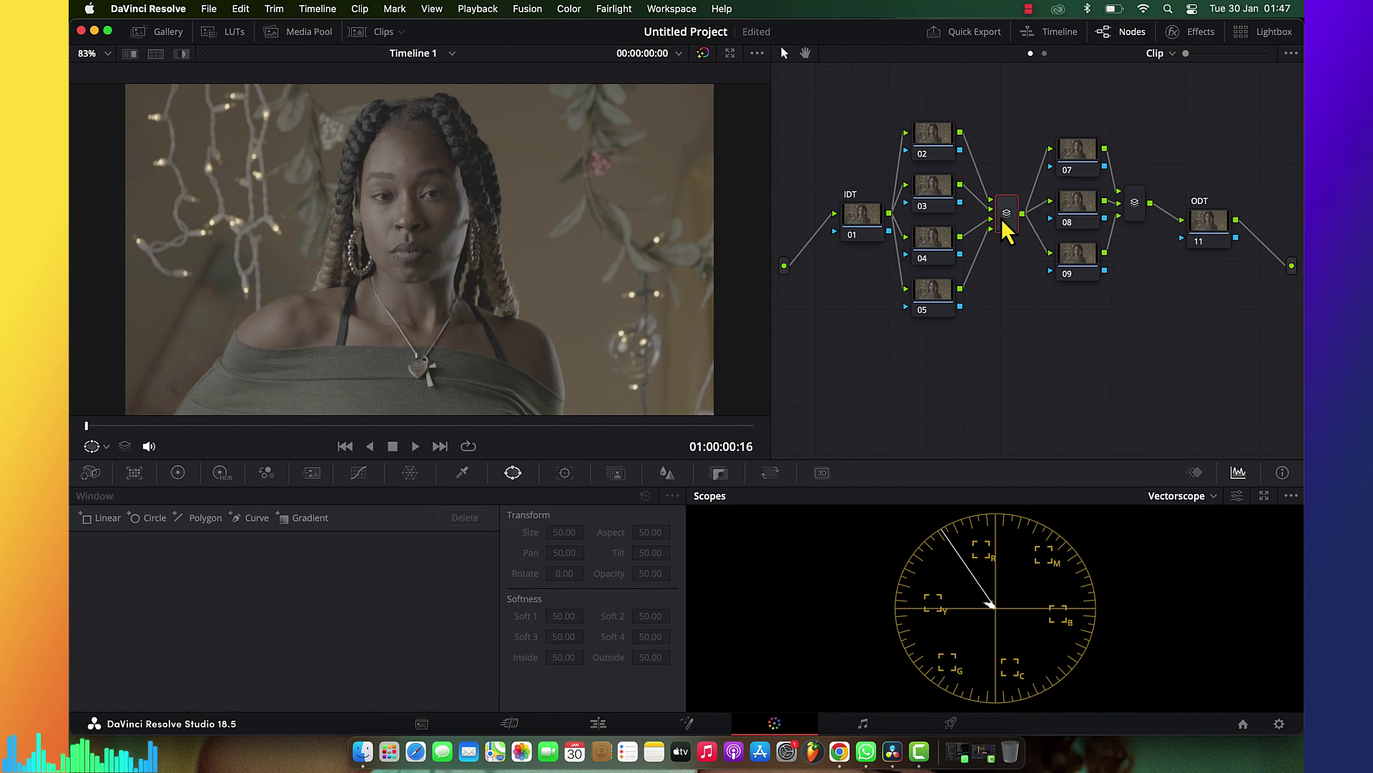
left_click(1091, 209)
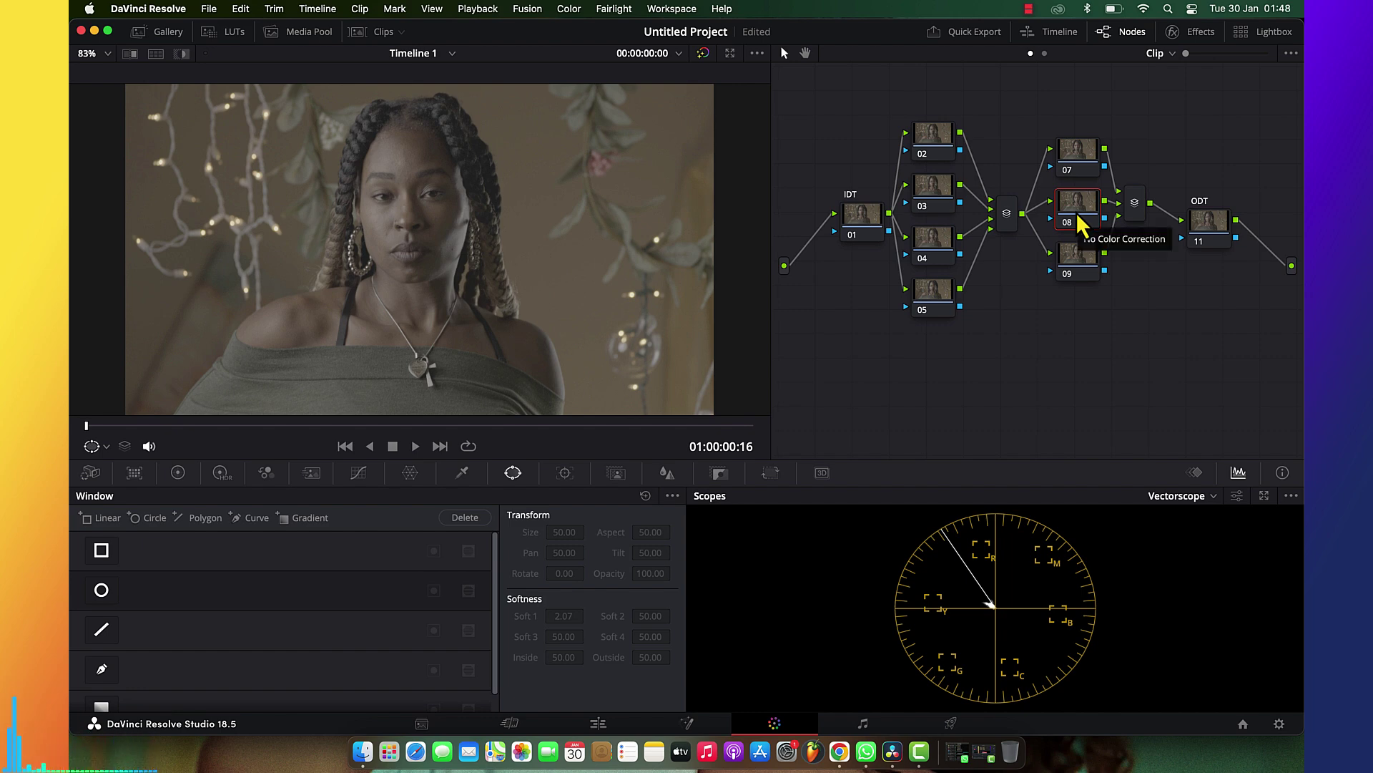
Examine the three nodes of the second stack, the four-node stack as a group and the IDT node
left_click(1077, 176)
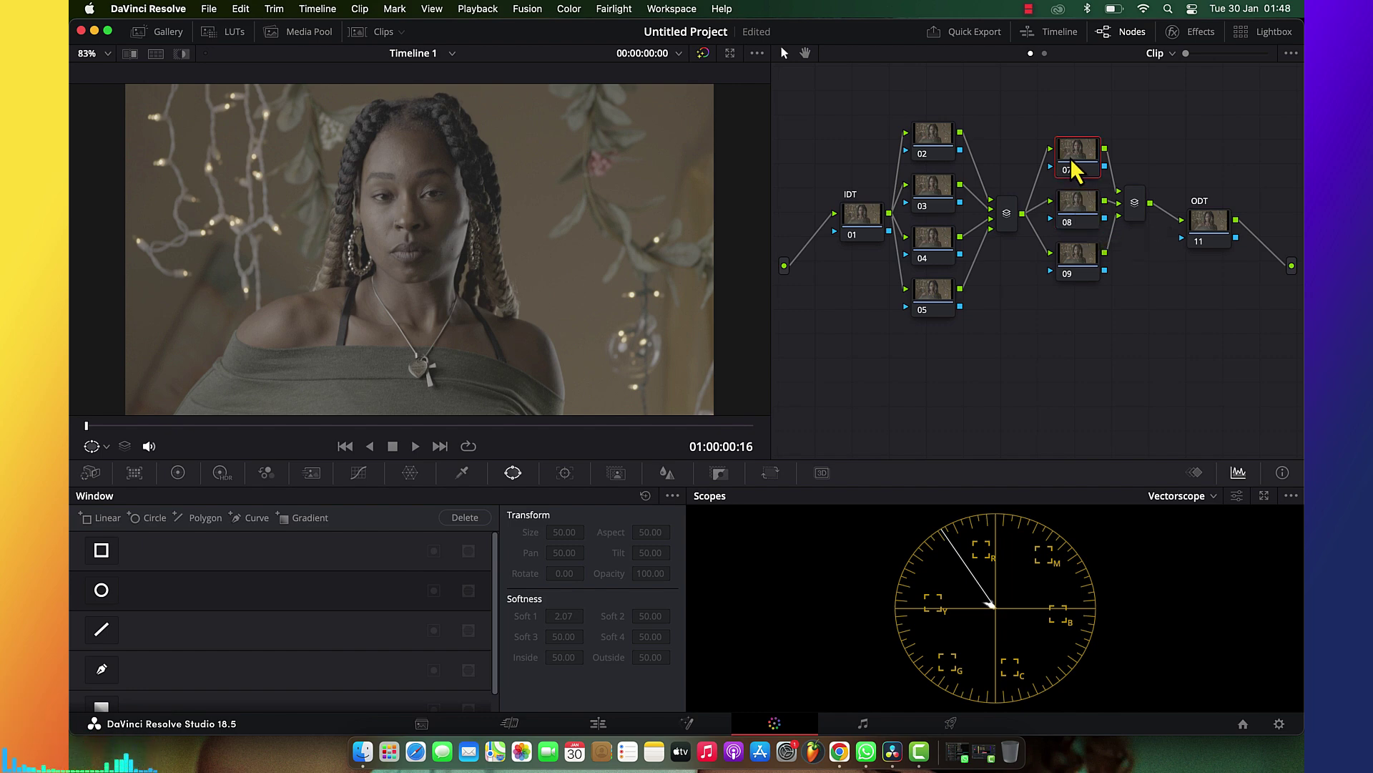
left_click(1080, 216)
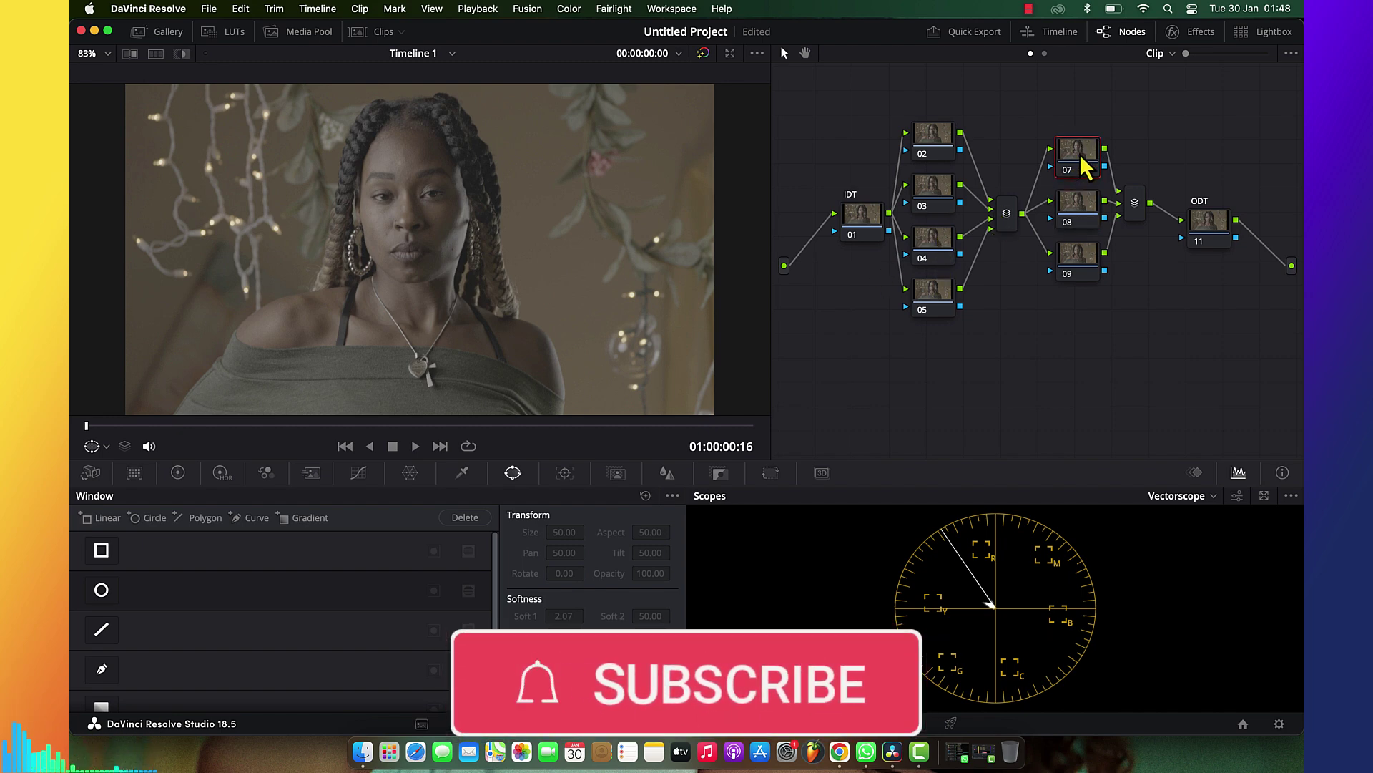
left_click(1083, 269)
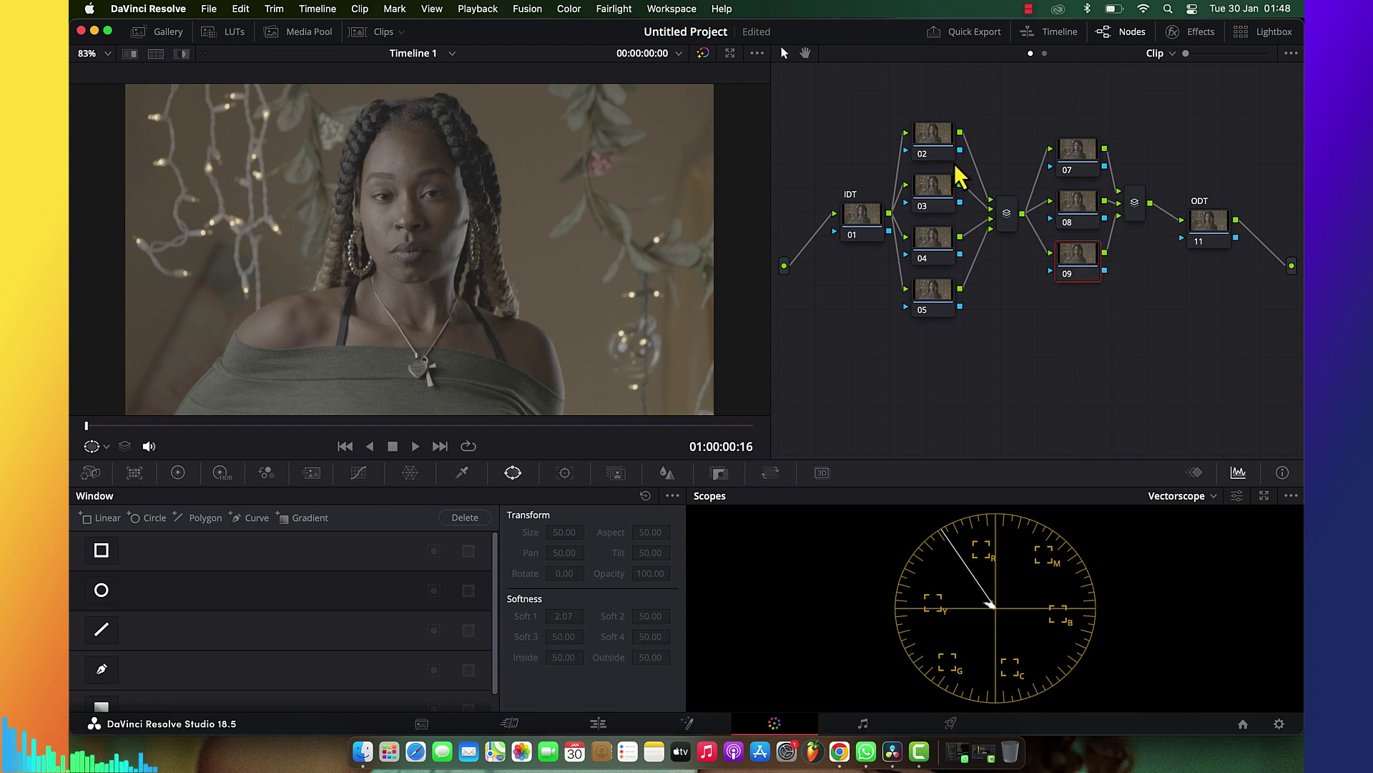
left_click_drag(935, 125, 929, 343)
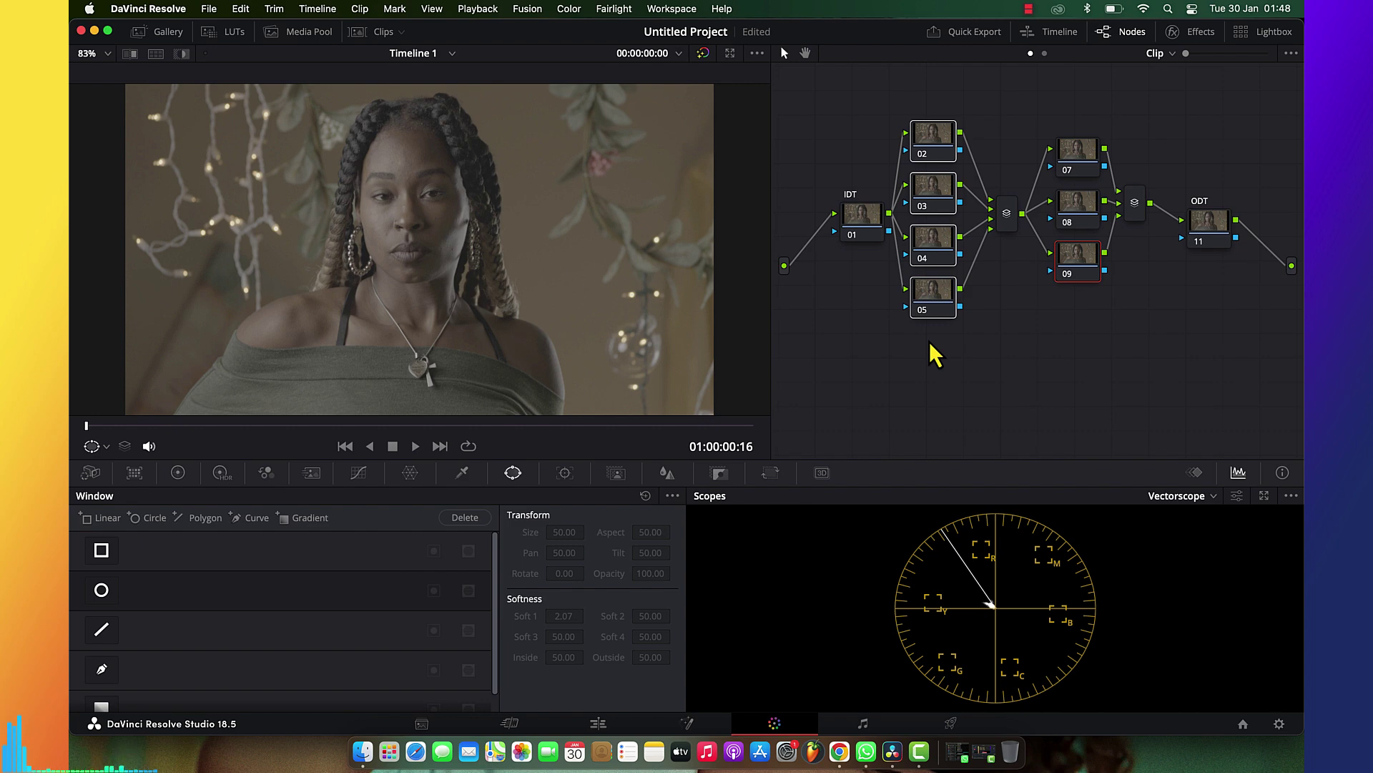
left_click(865, 218)
Reset all grades and nodes to clear the layered tree back to a single node
left_click(944, 135)
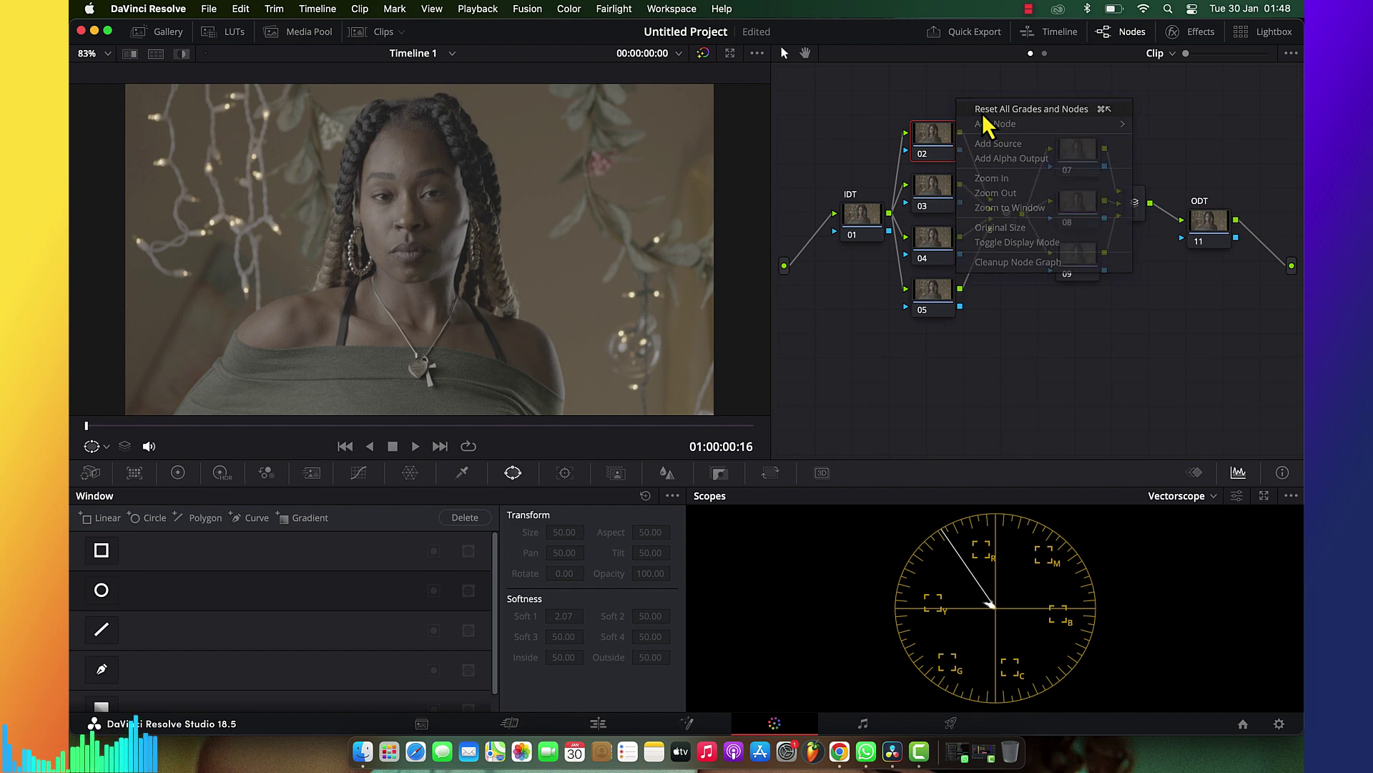
left_click(985, 110)
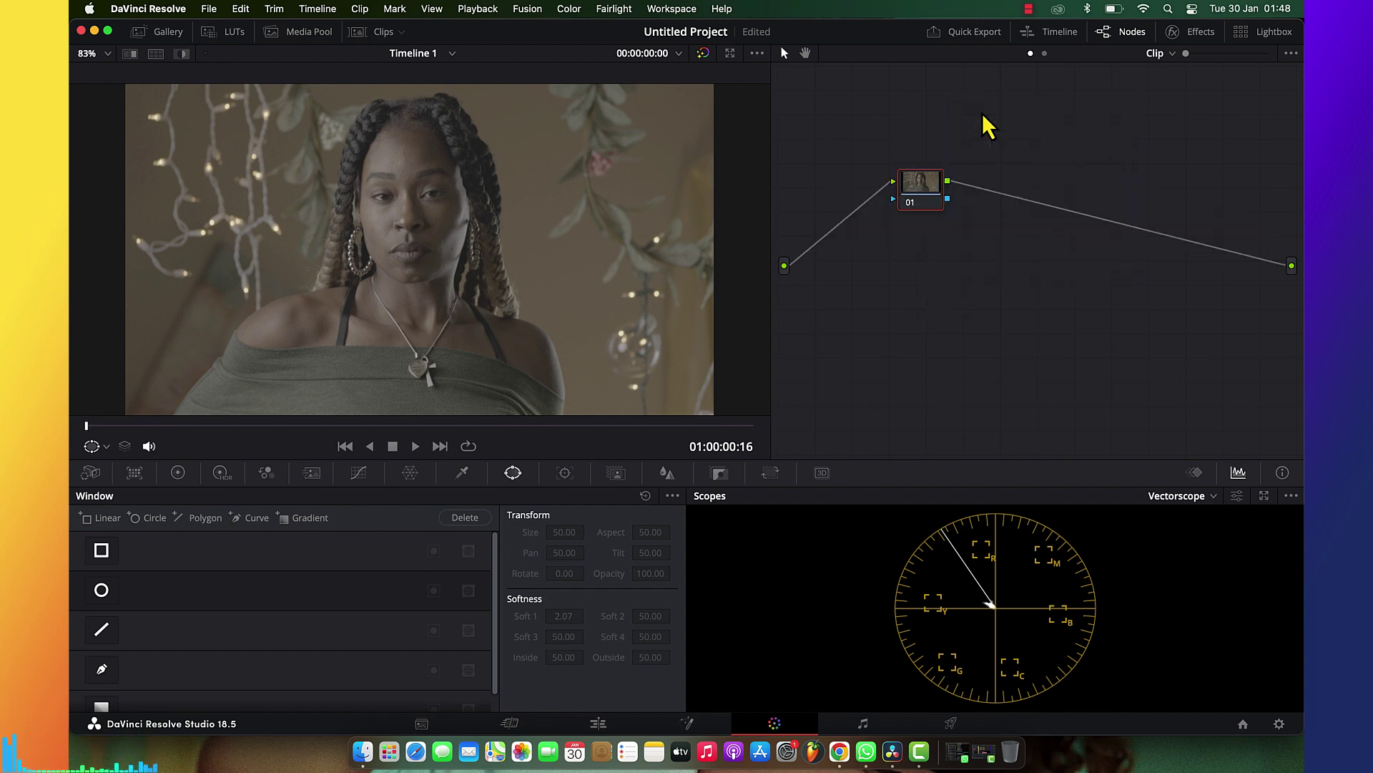
left_click(1030, 8)
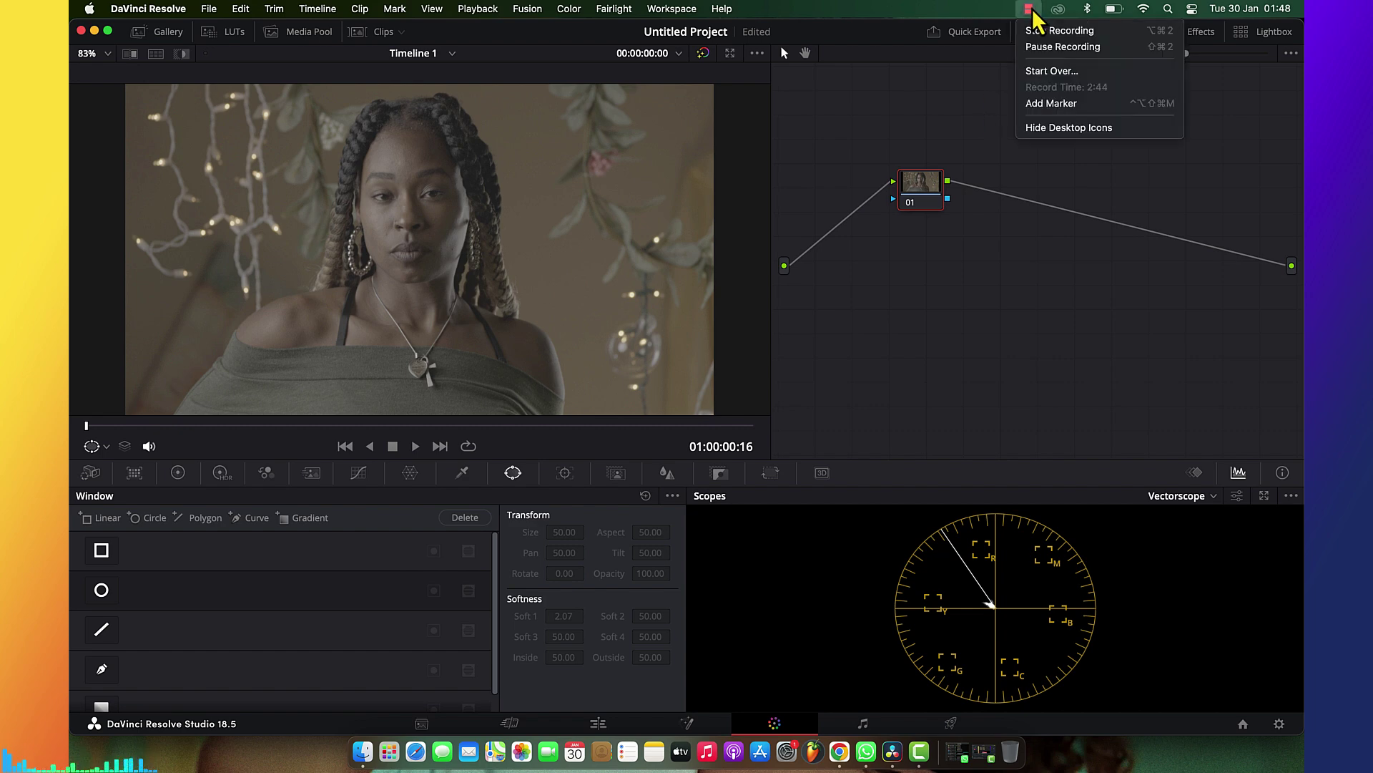
left_click(1044, 30)
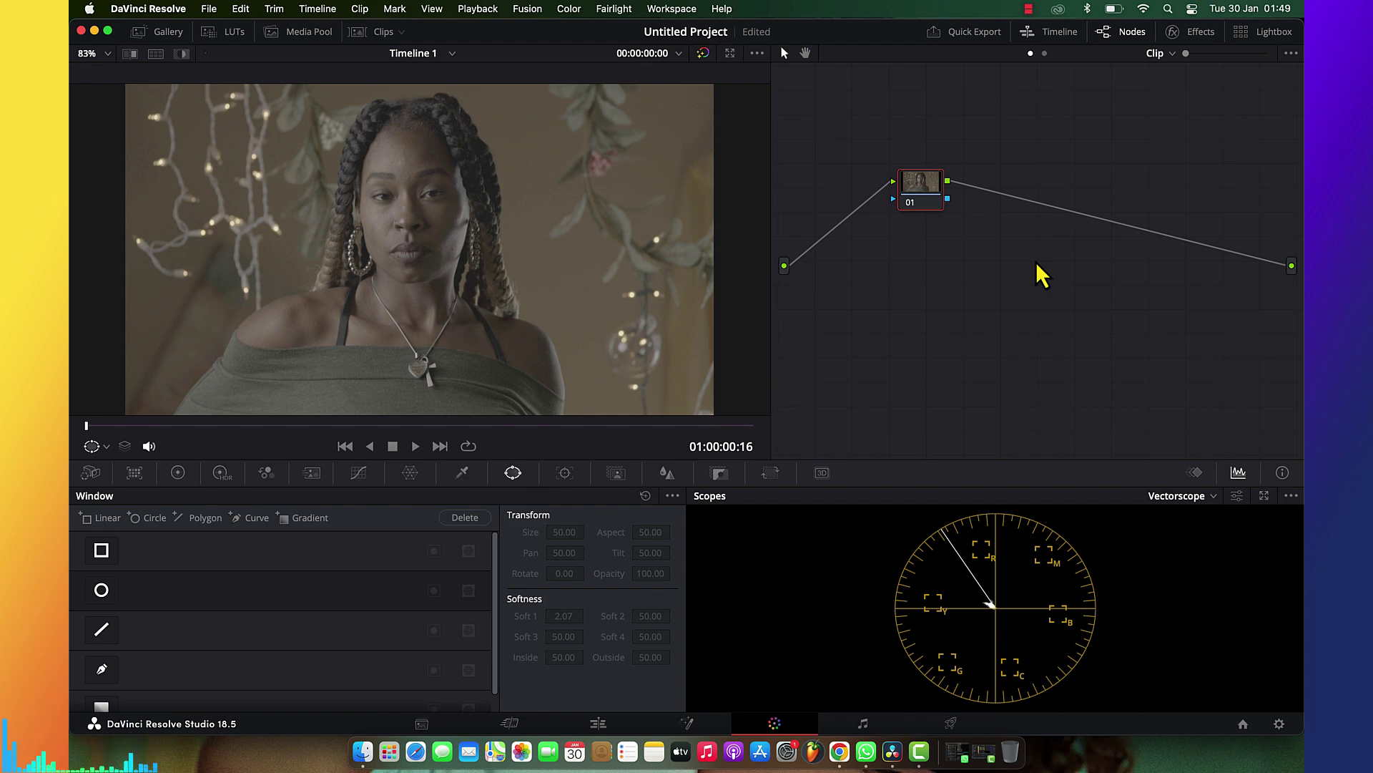
Move the single node up, add three serial nodes after it and place the last one next to the output
key("alt+s")
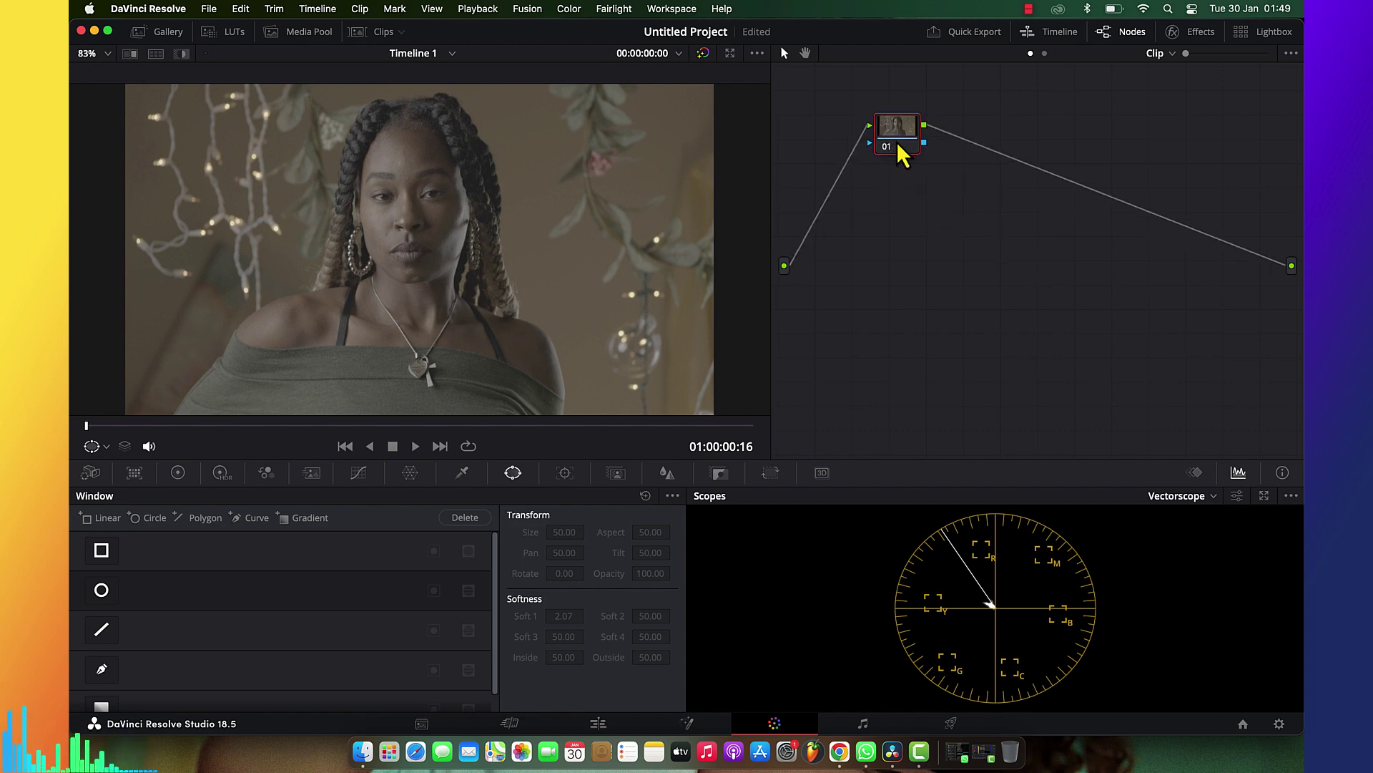
key("alt+s")
key("alt+s")
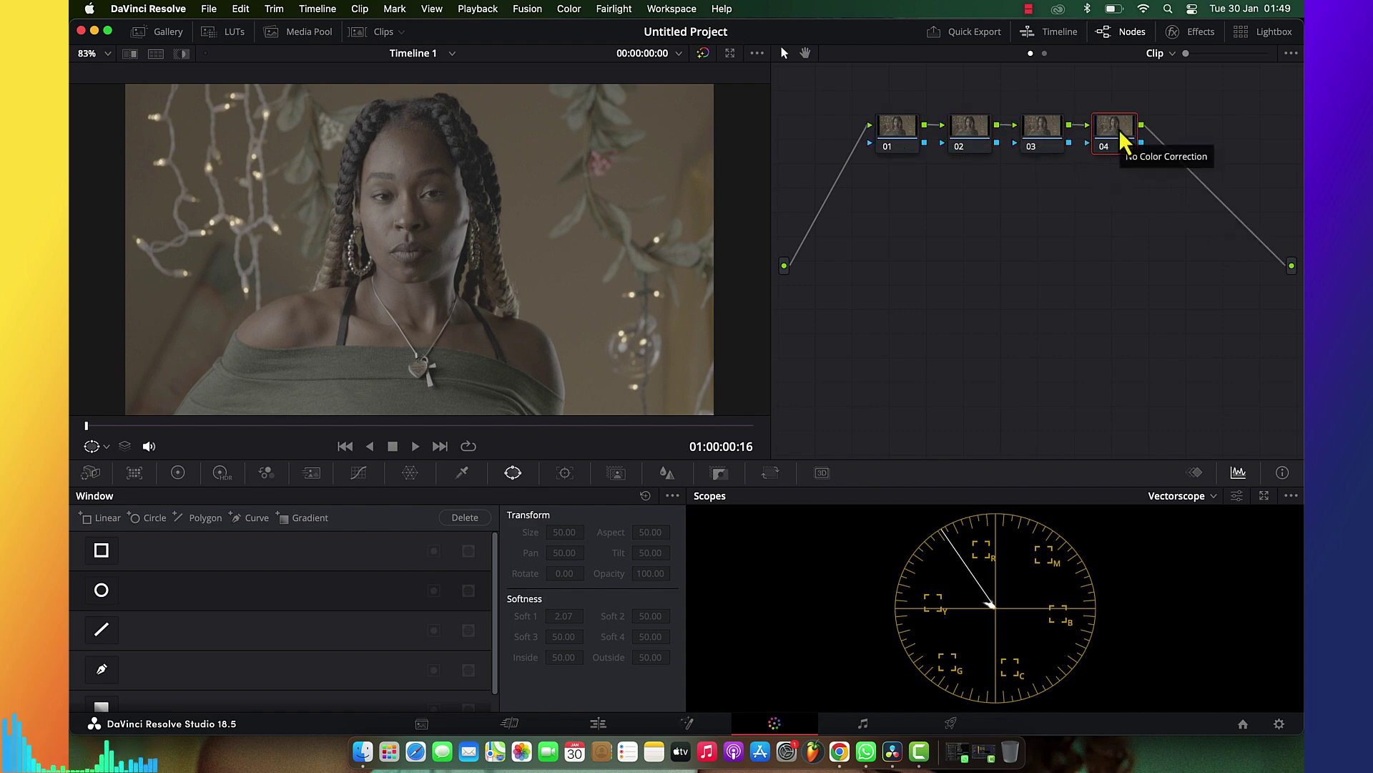
left_click_drag(1125, 139, 1218, 261)
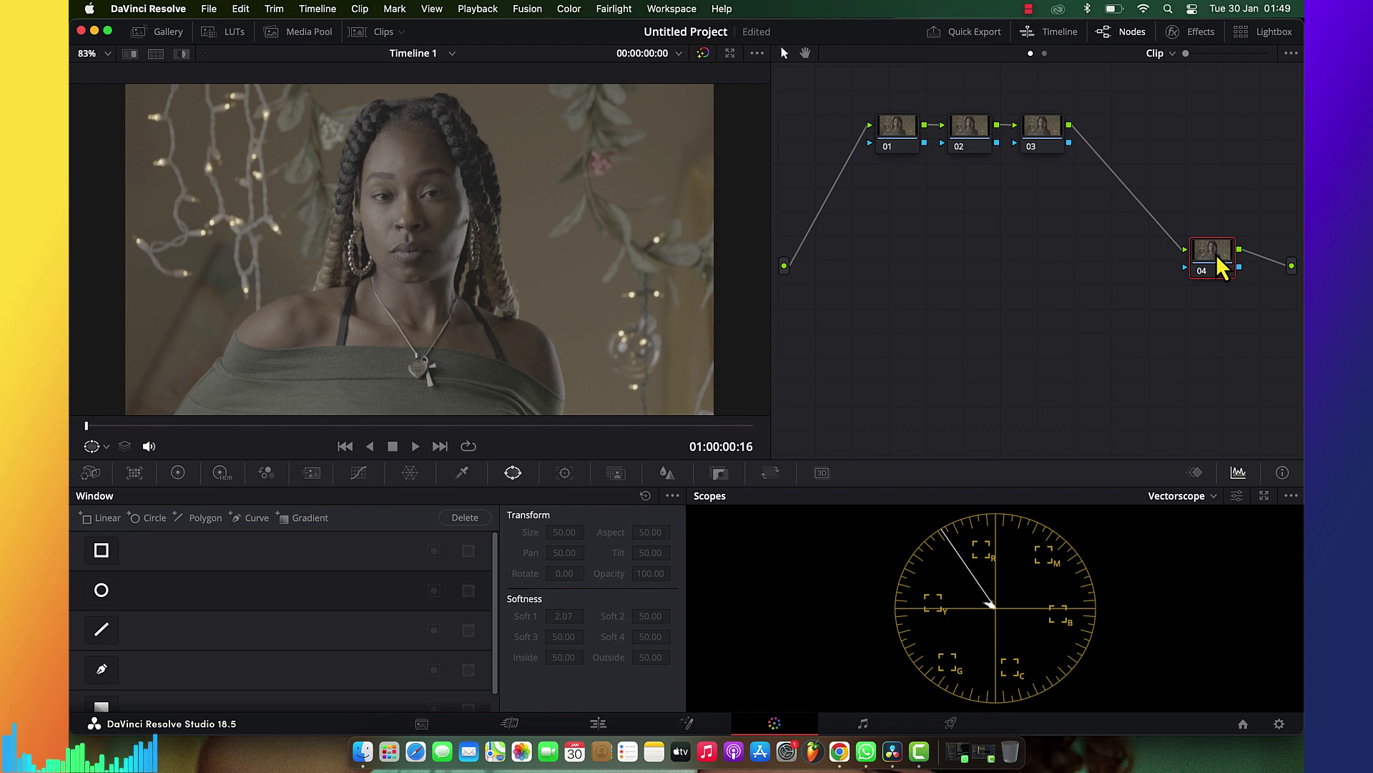
Add a layer node beneath node 03, move it well below the upper row and connect its input directly to the source
left_click(1050, 136)
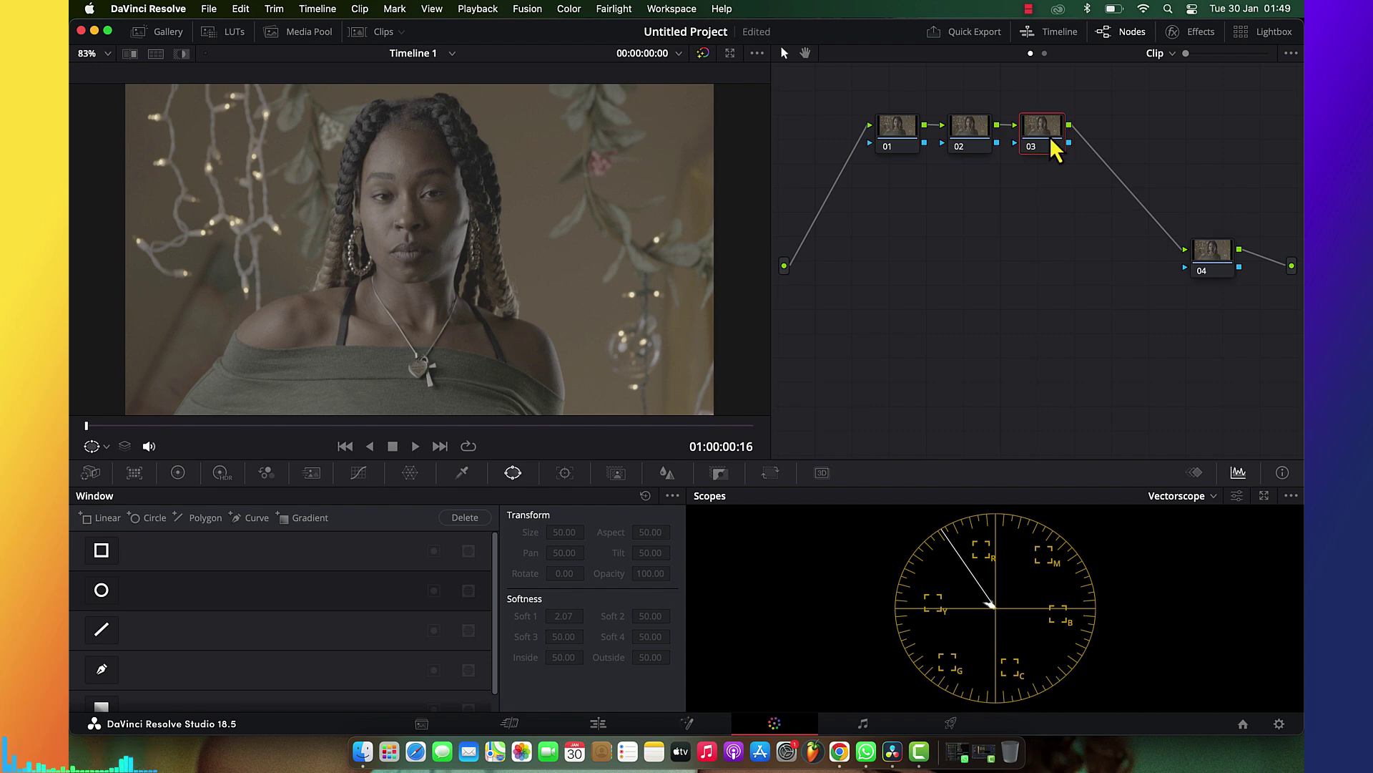
key("alt+p")
left_click_drag(1049, 185, 1035, 319)
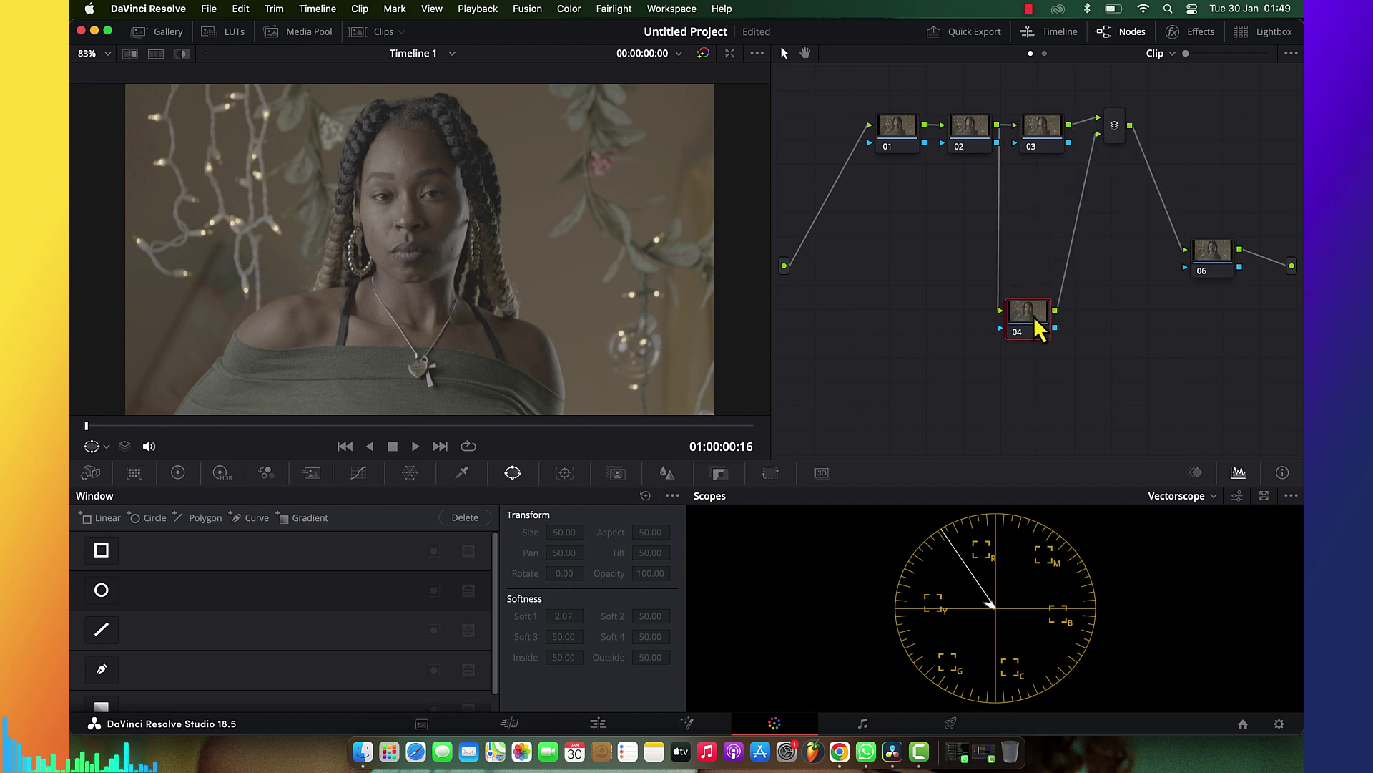
left_click_drag(790, 267, 881, 309)
Add three serial nodes after the lower branch's first node and shift the last one away to leave a gap before it
key("alt+s")
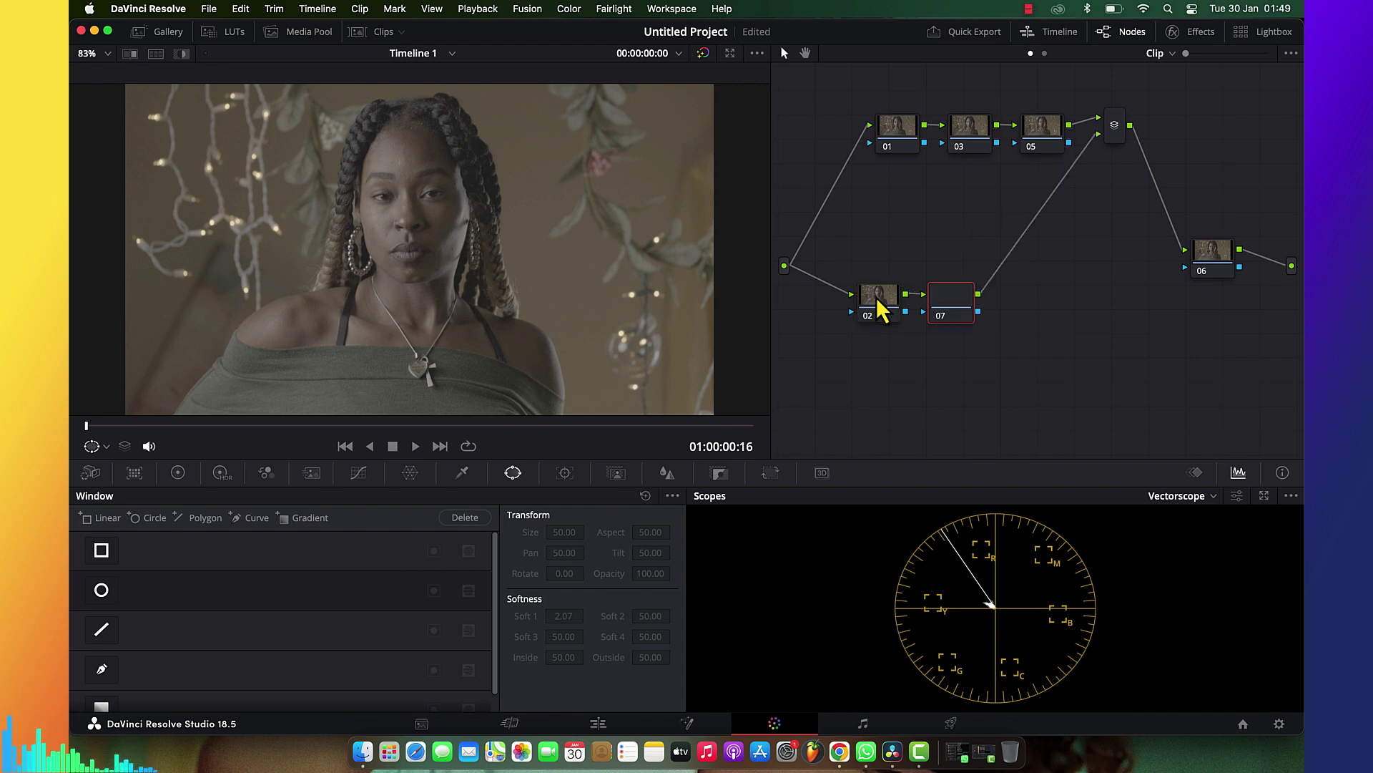
key("alt+s")
key("alt+s")
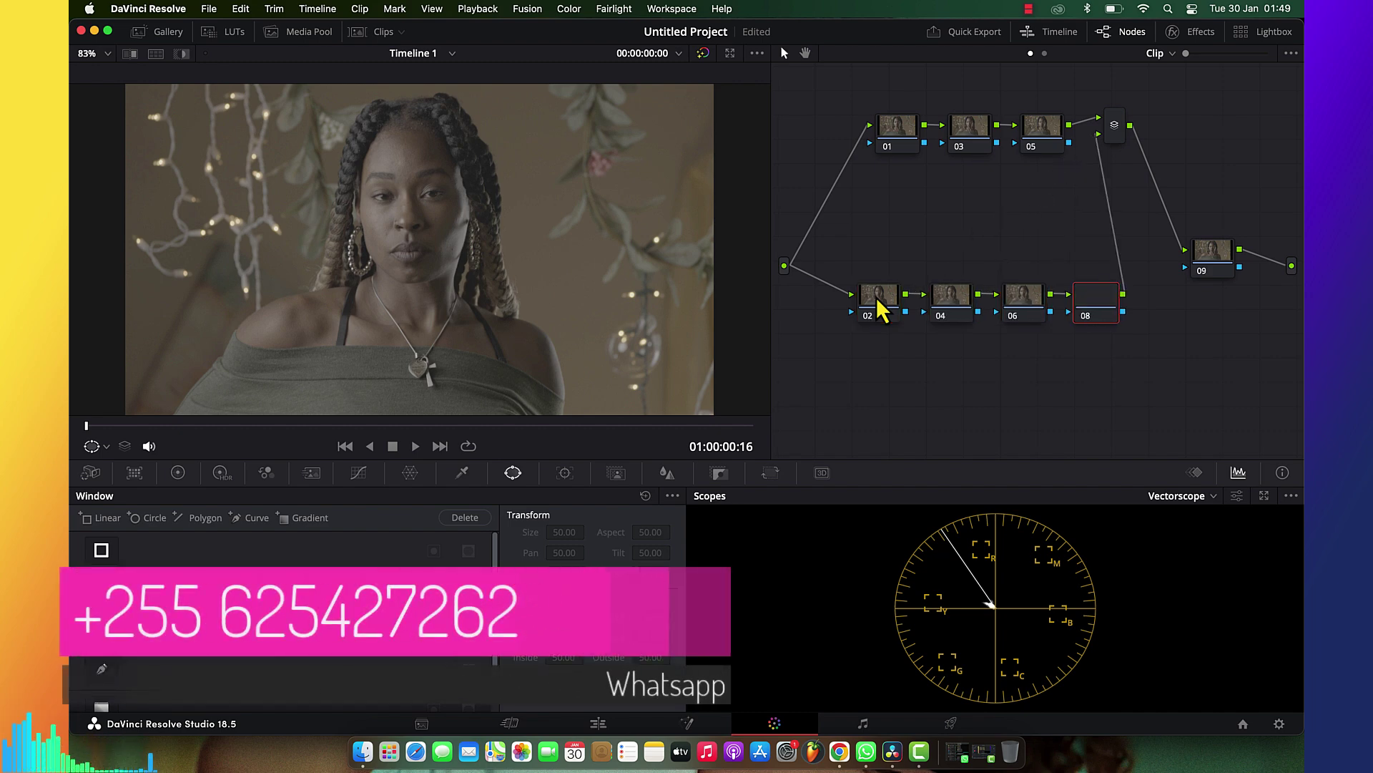
left_click_drag(1123, 307, 1182, 308)
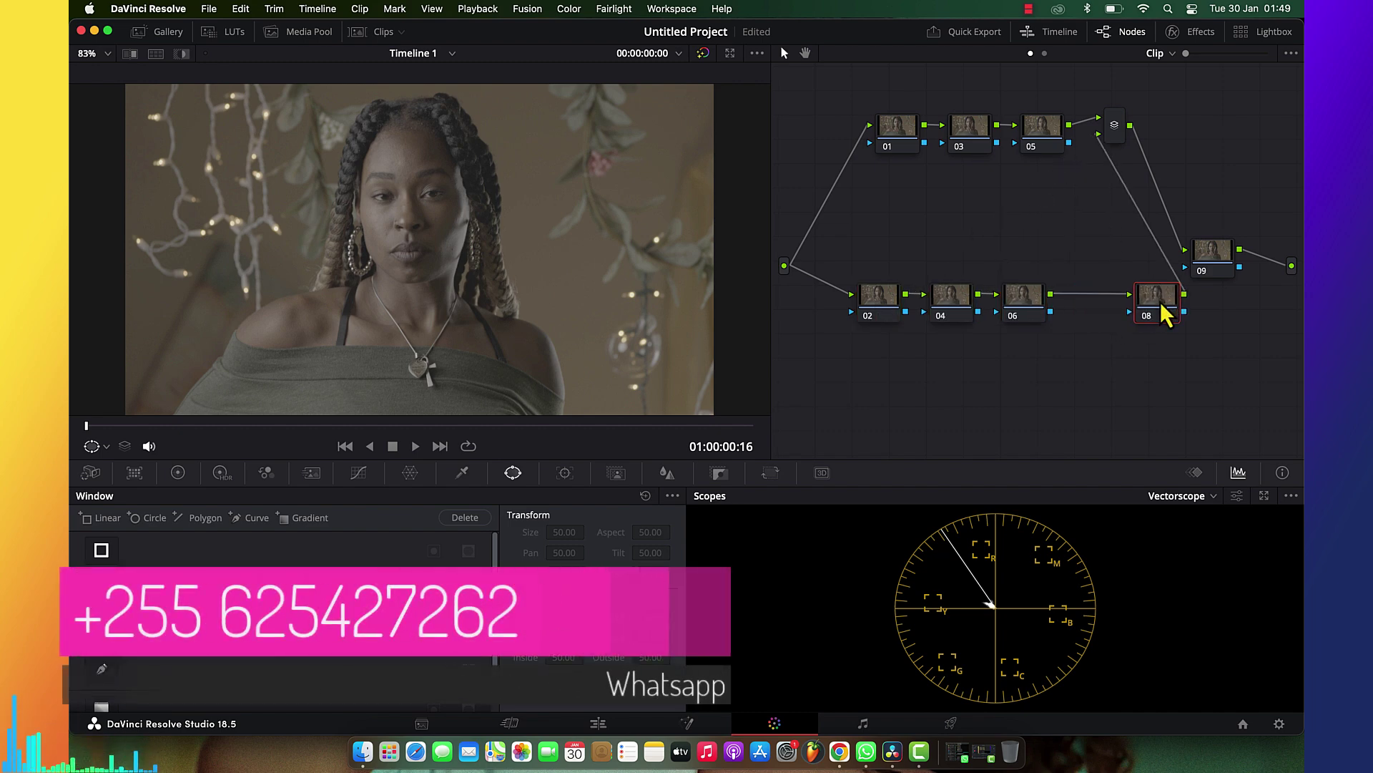
Add two layer nodes beneath node 06 in the lower branch and move the three-node stack up to centre it on its mixer
left_click(1028, 296)
key("alt+p")
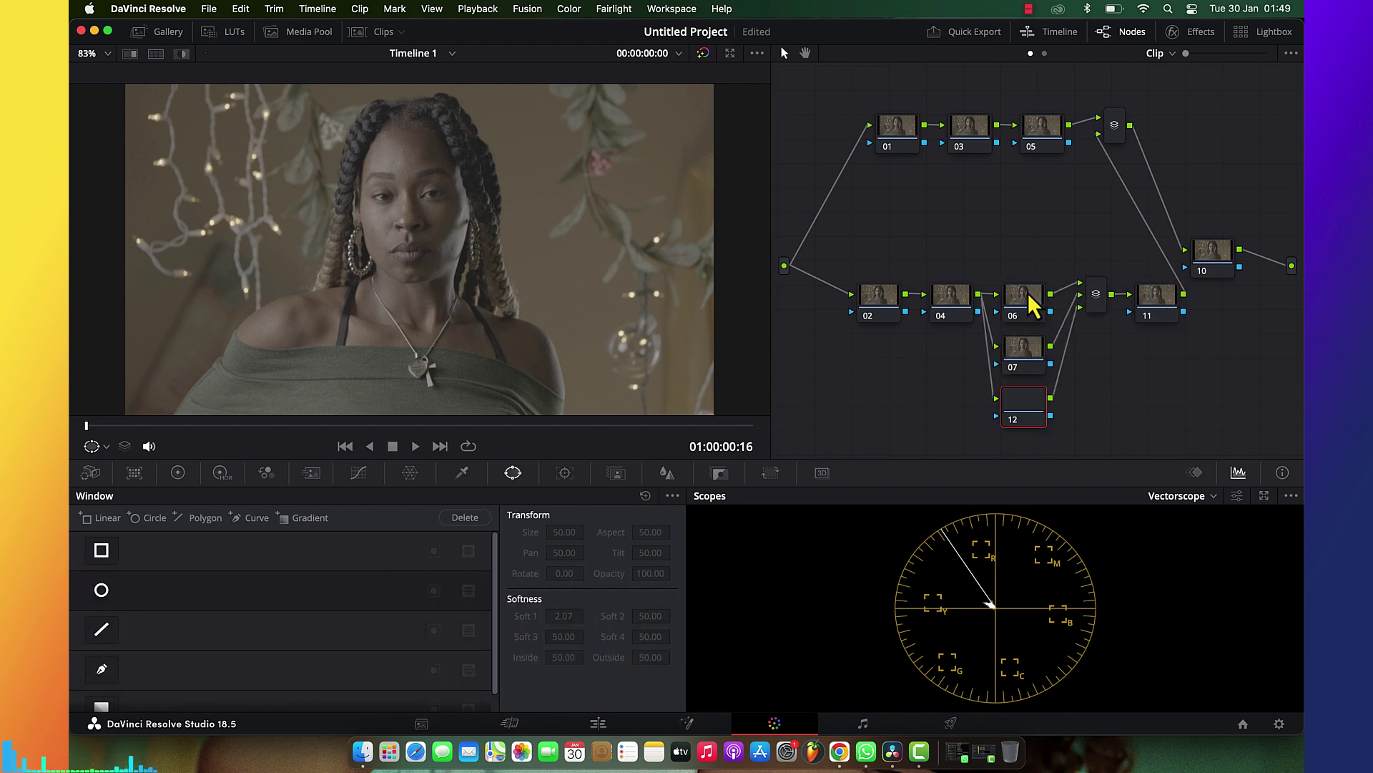
key("alt+p")
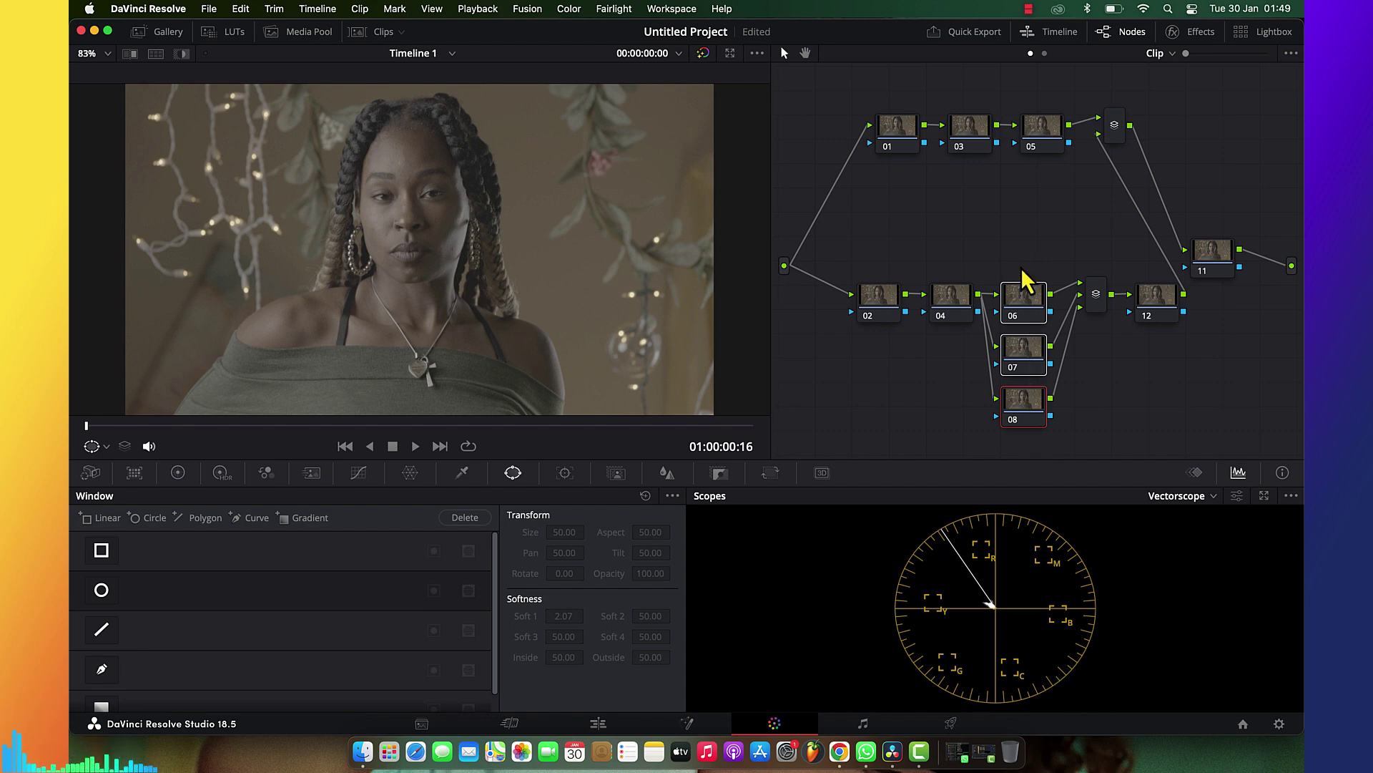
left_click_drag(1020, 293, 1020, 259)
left_click(911, 315)
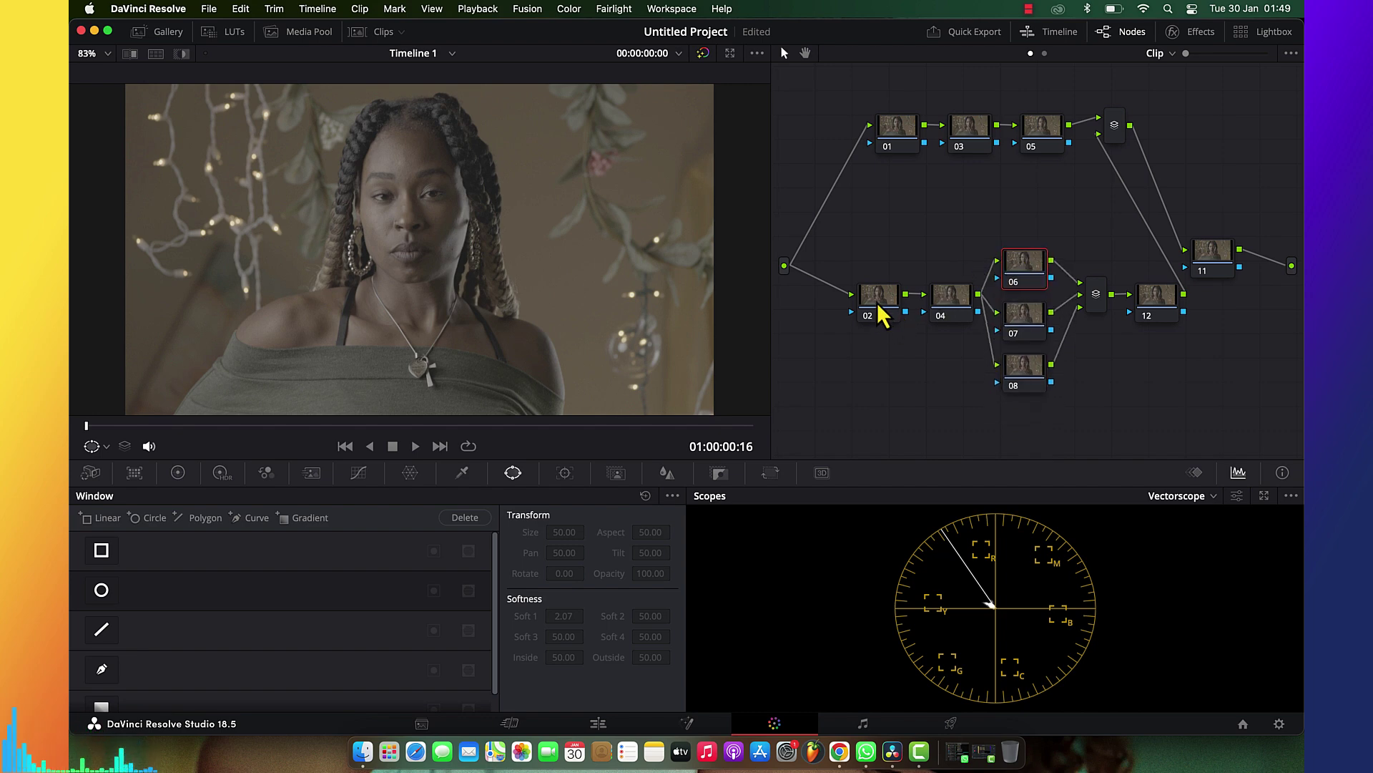
Nudge the lower branch's serial nodes into line and move the final node up to the end of the upper row
left_click_drag(874, 317, 905, 285)
left_click_drag(1159, 306, 1154, 306)
left_click(1211, 260)
left_click_drag(1213, 254, 1266, 147)
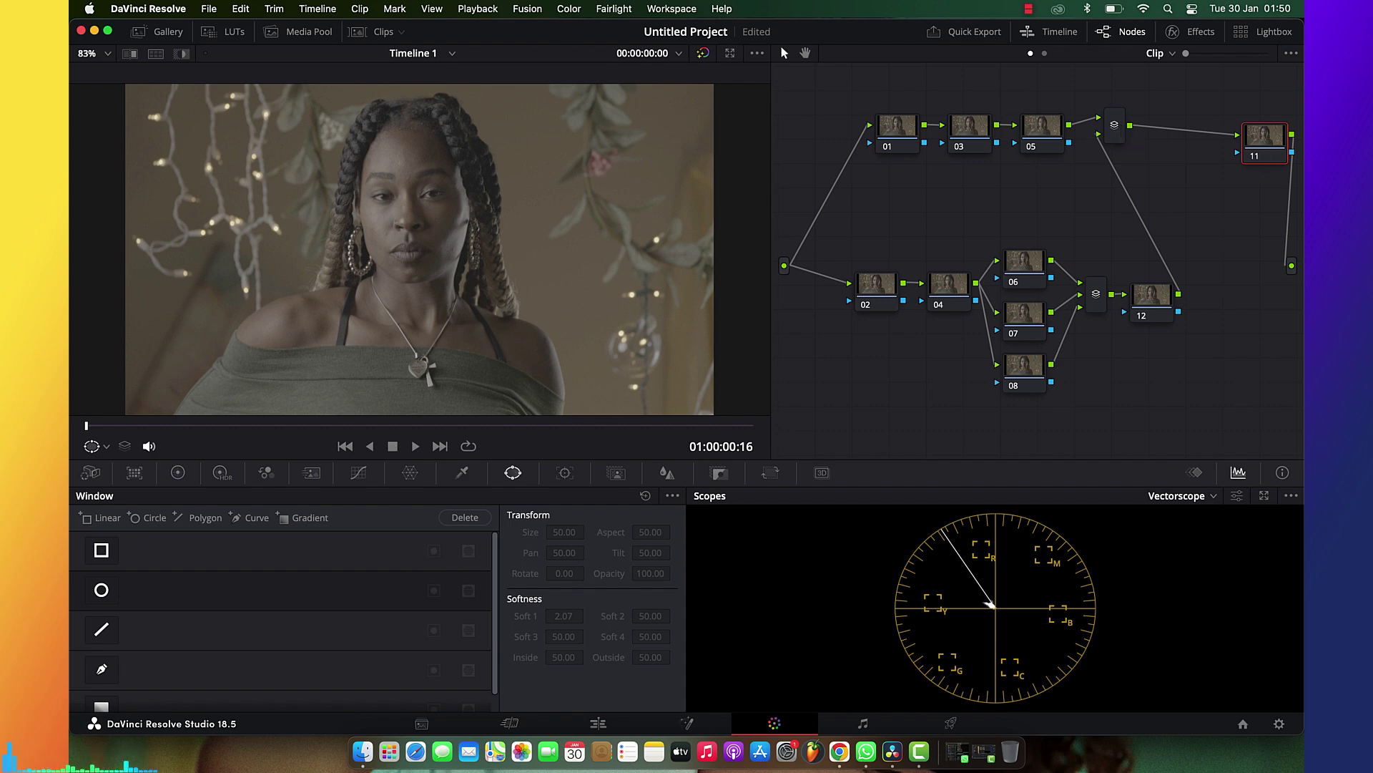
Insert a serial node before the final node, add a parallel node beneath it, and move the final node down below the output
key("shift+s")
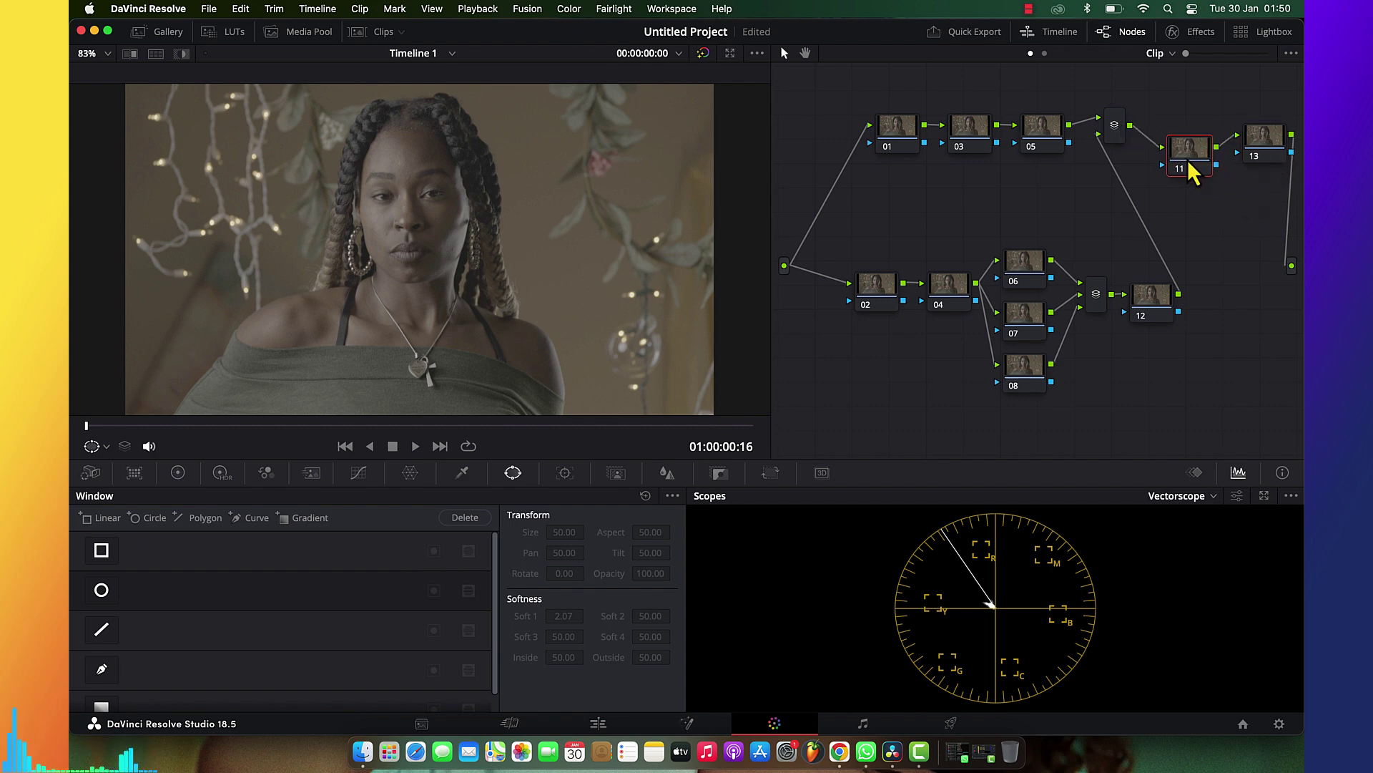
key("alt+l")
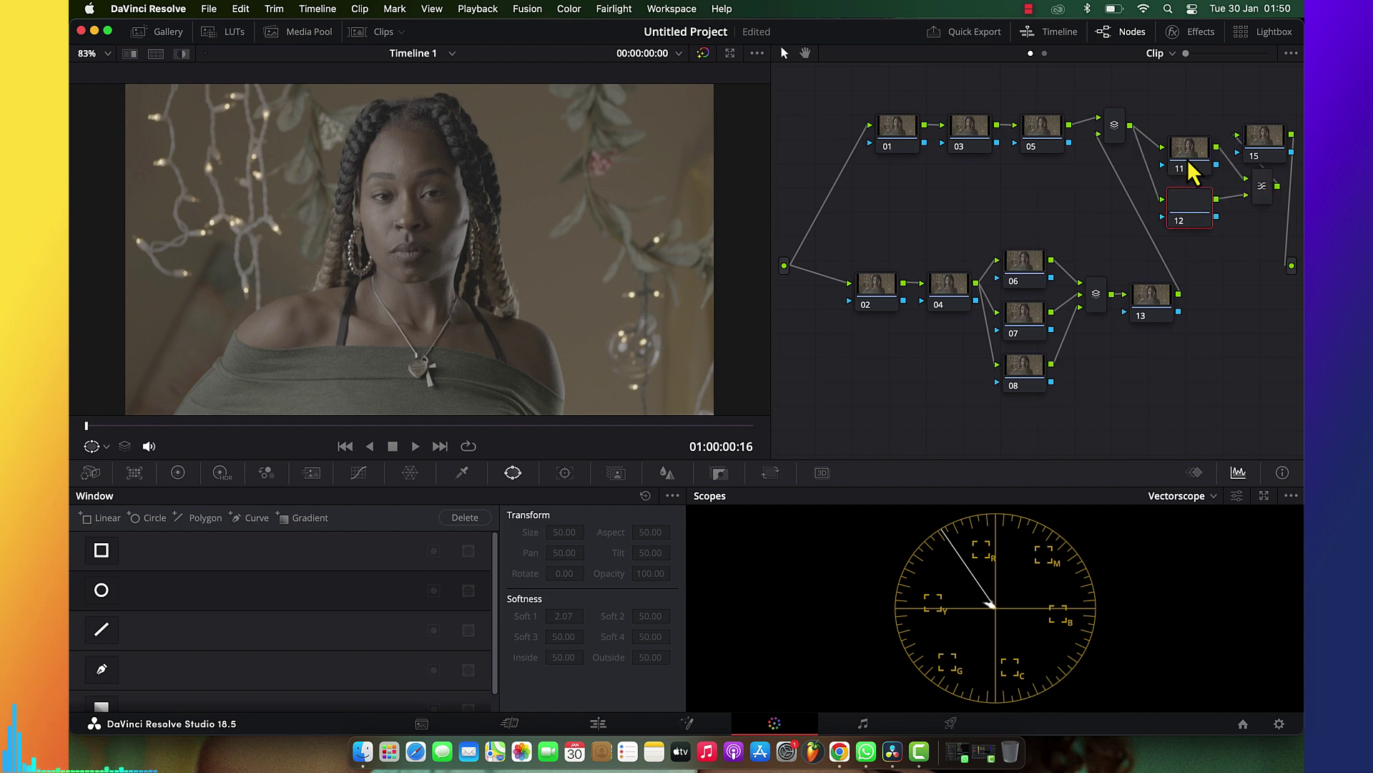
left_click_drag(1264, 159, 1204, 427)
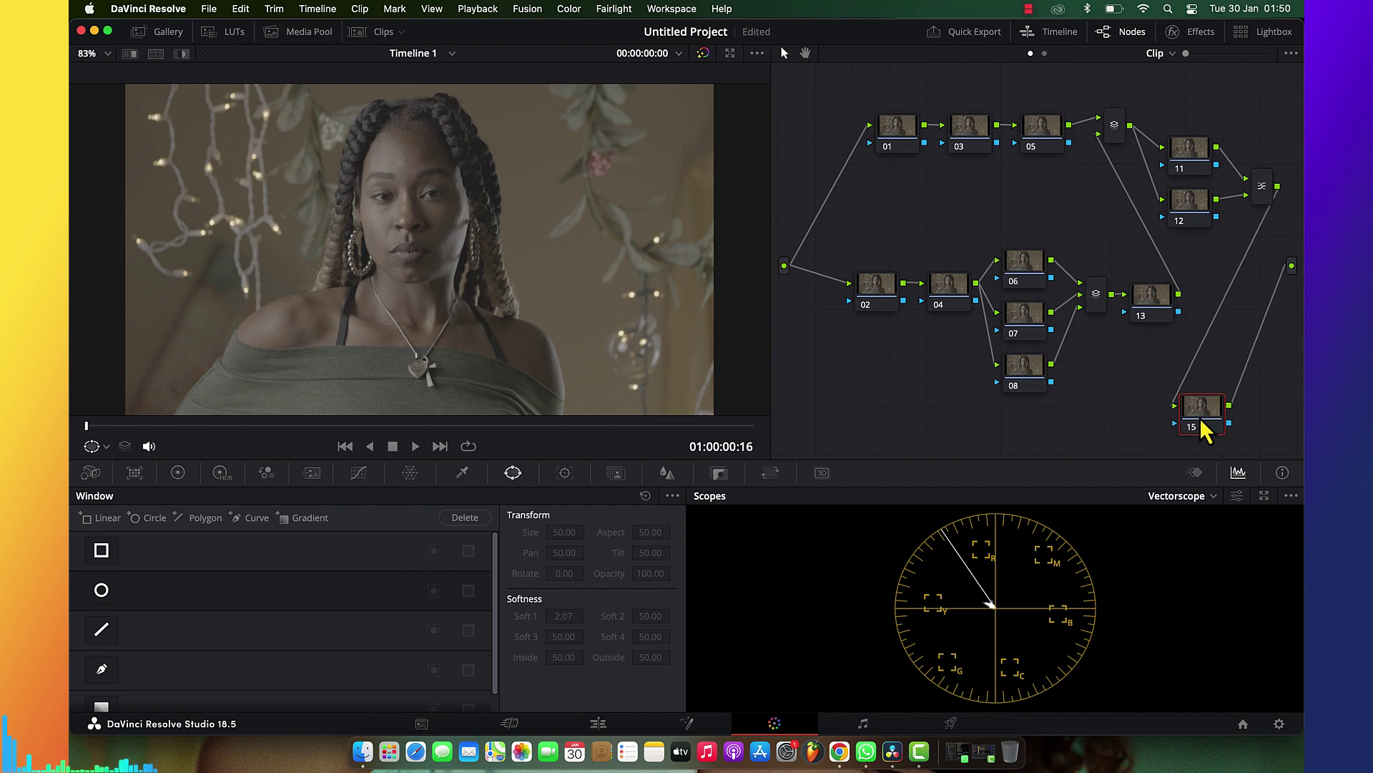
Shift node 01 slightly toward the source and lower the layer mixer to the level between parallel nodes 11 and 12
left_click(892, 145)
left_click_drag(893, 146, 887, 144)
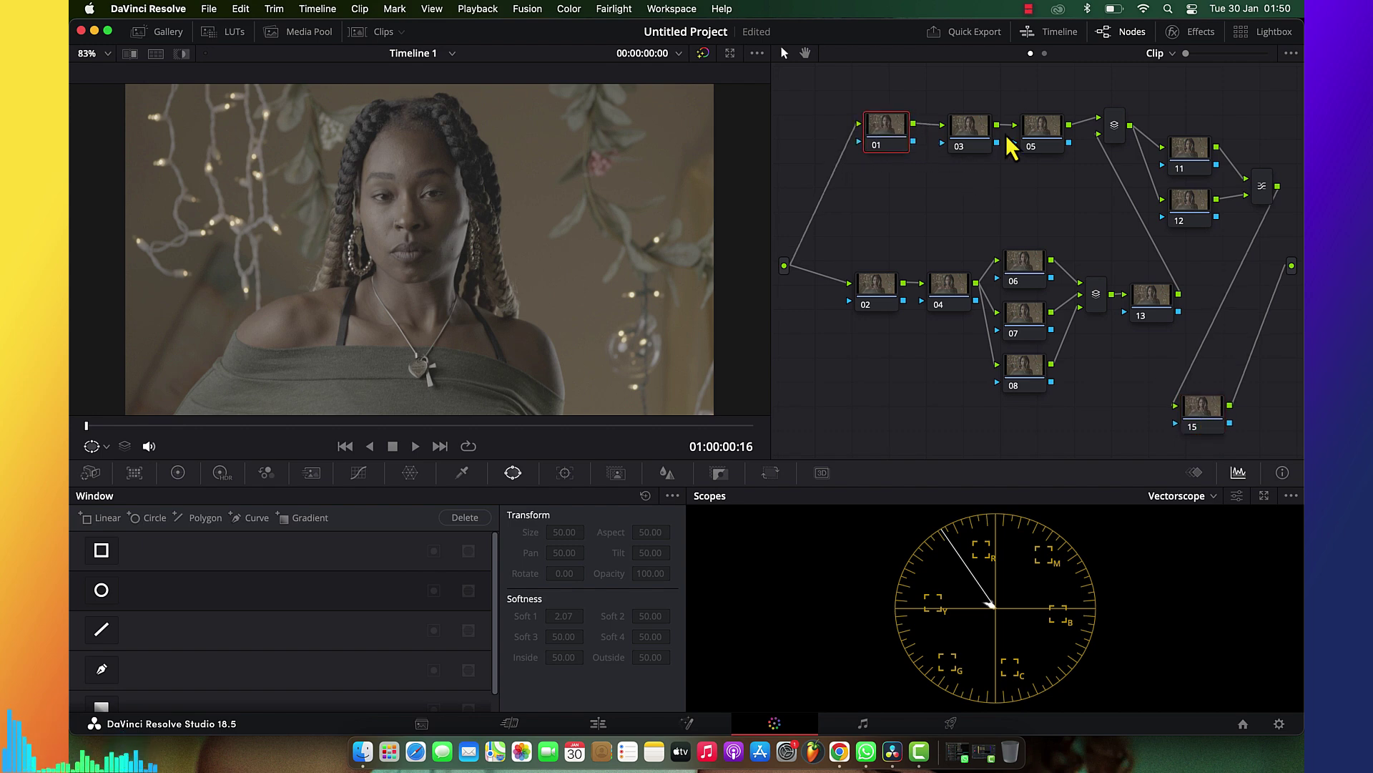
left_click(1116, 138)
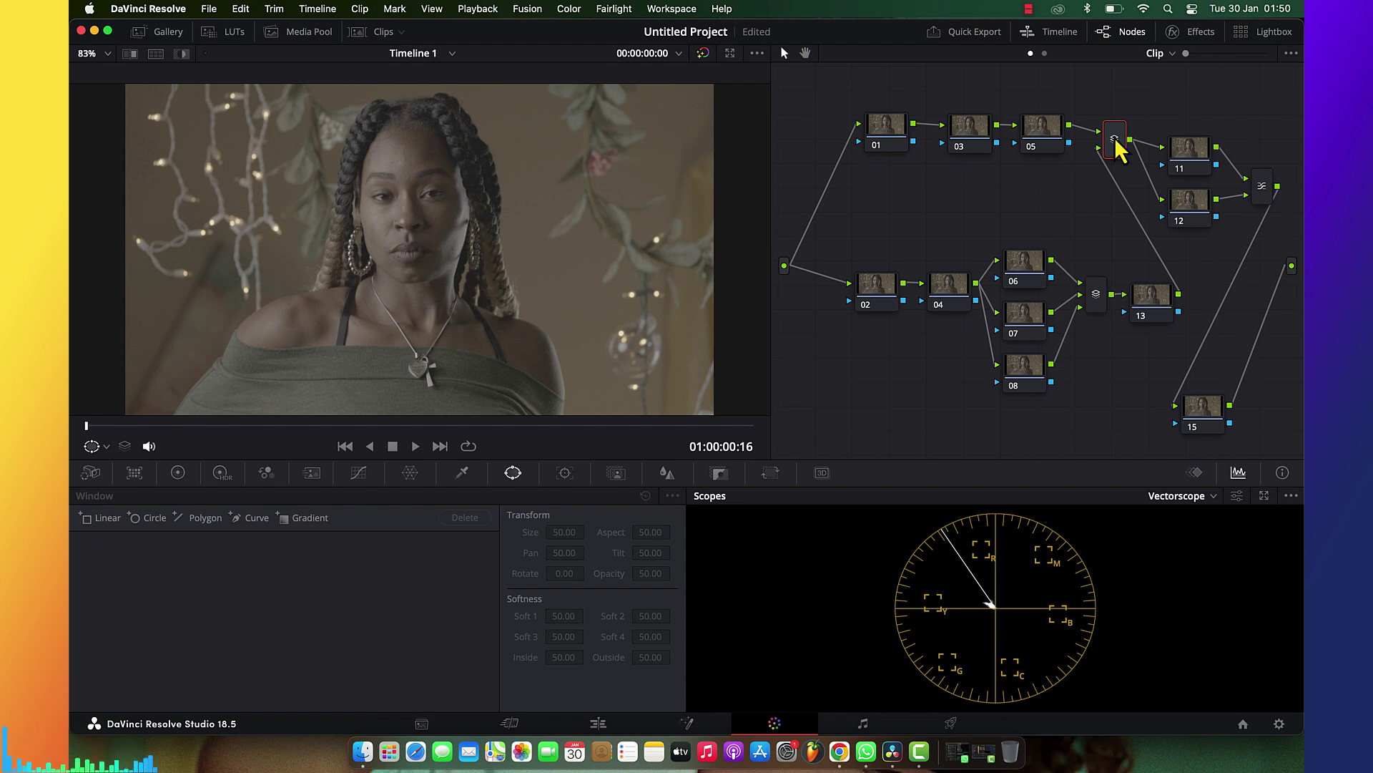
left_click(1193, 203)
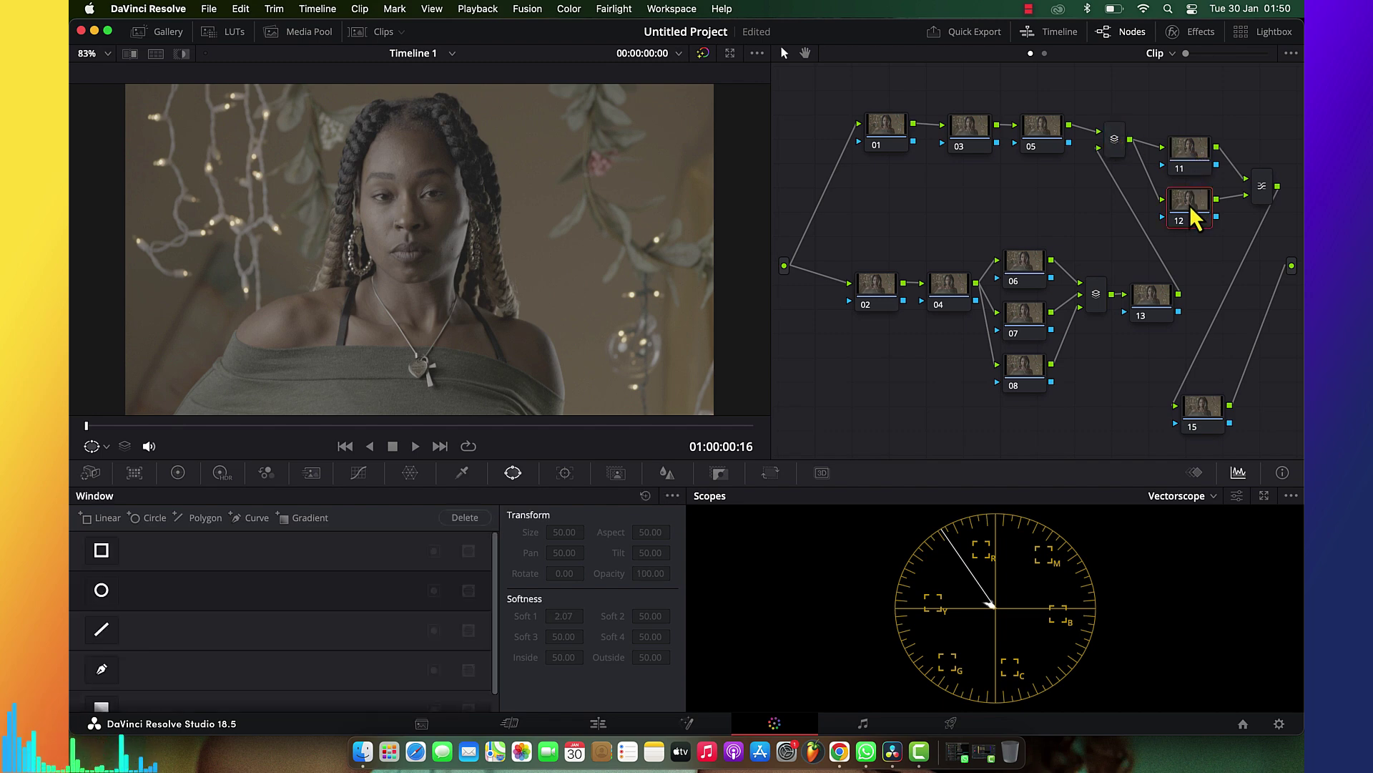
left_click(1196, 161)
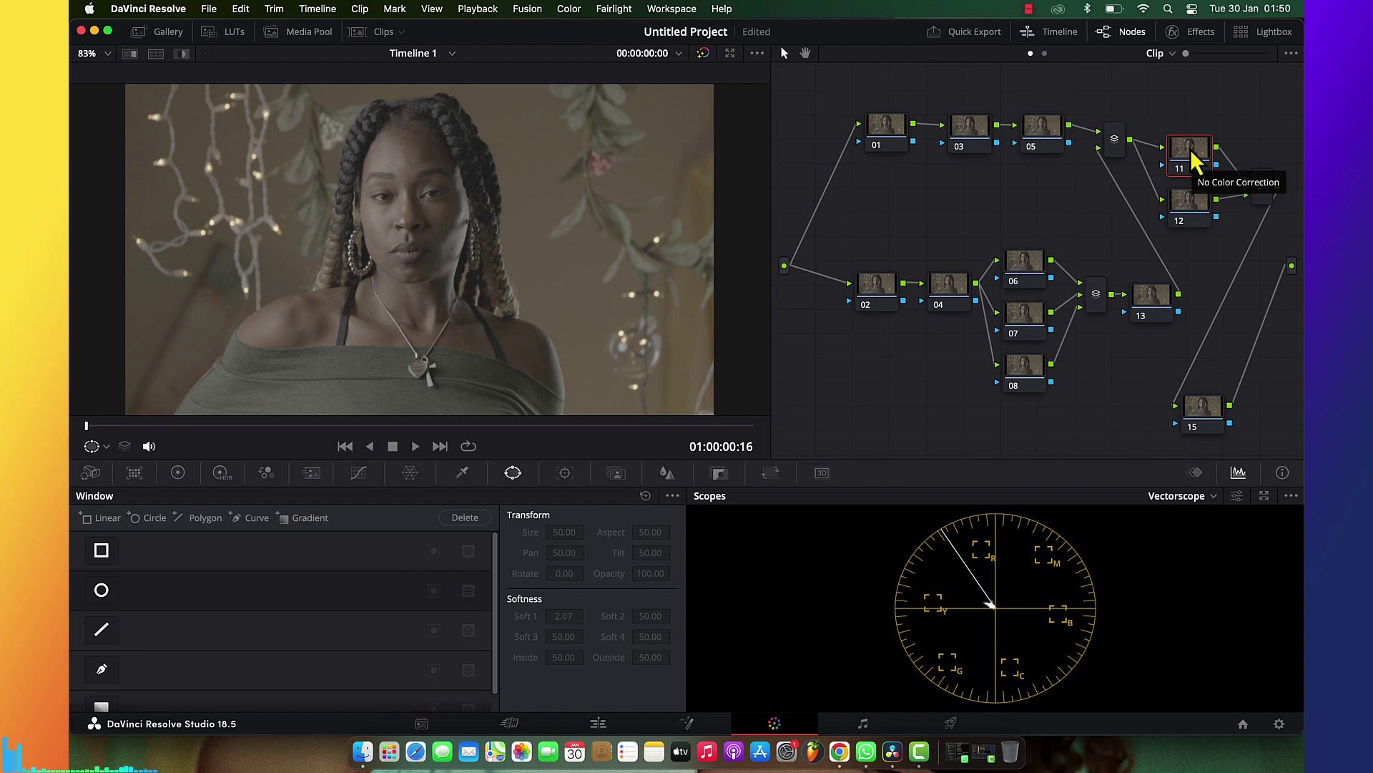
left_click(1195, 202)
left_click_drag(1118, 147, 1119, 176)
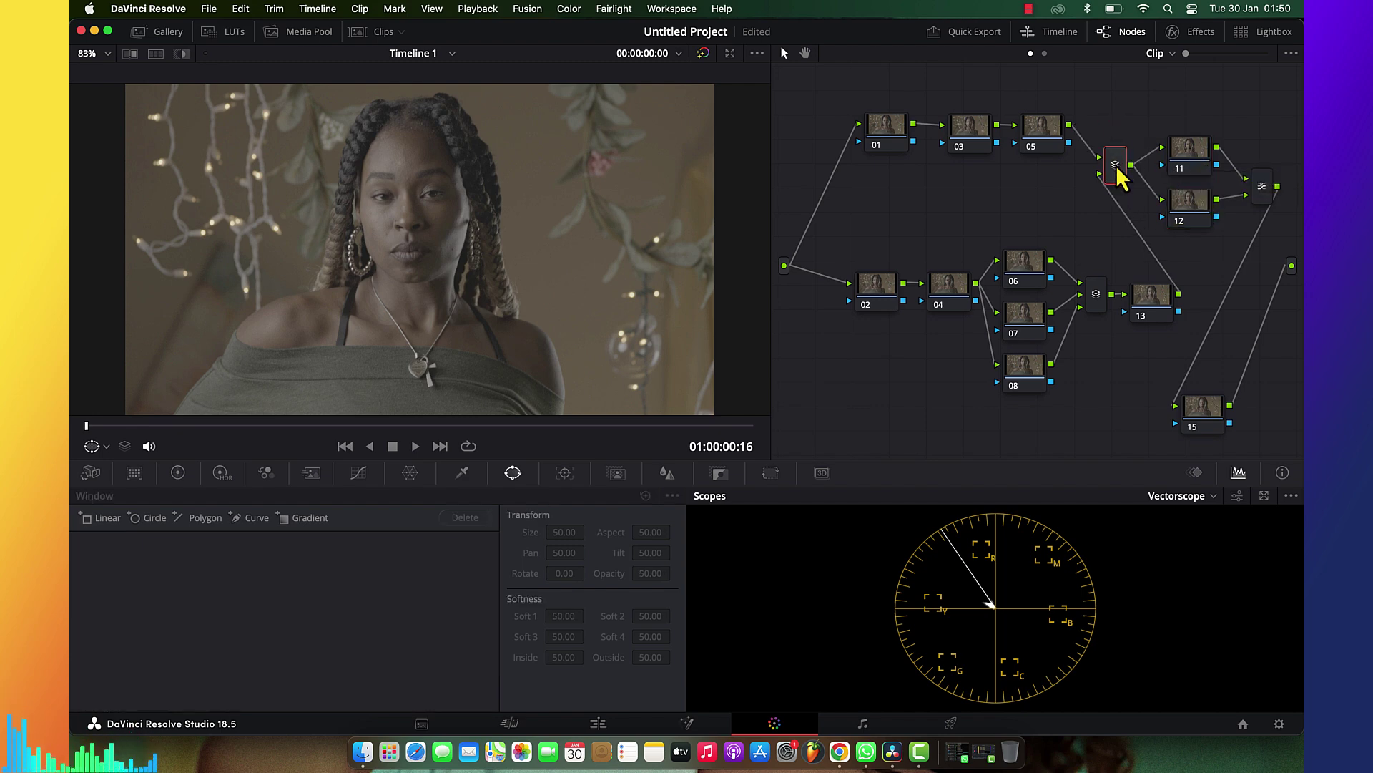
Examine the serial nodes of the upper and lower branches and the lower branch's three-node layer stack
left_click(1160, 313)
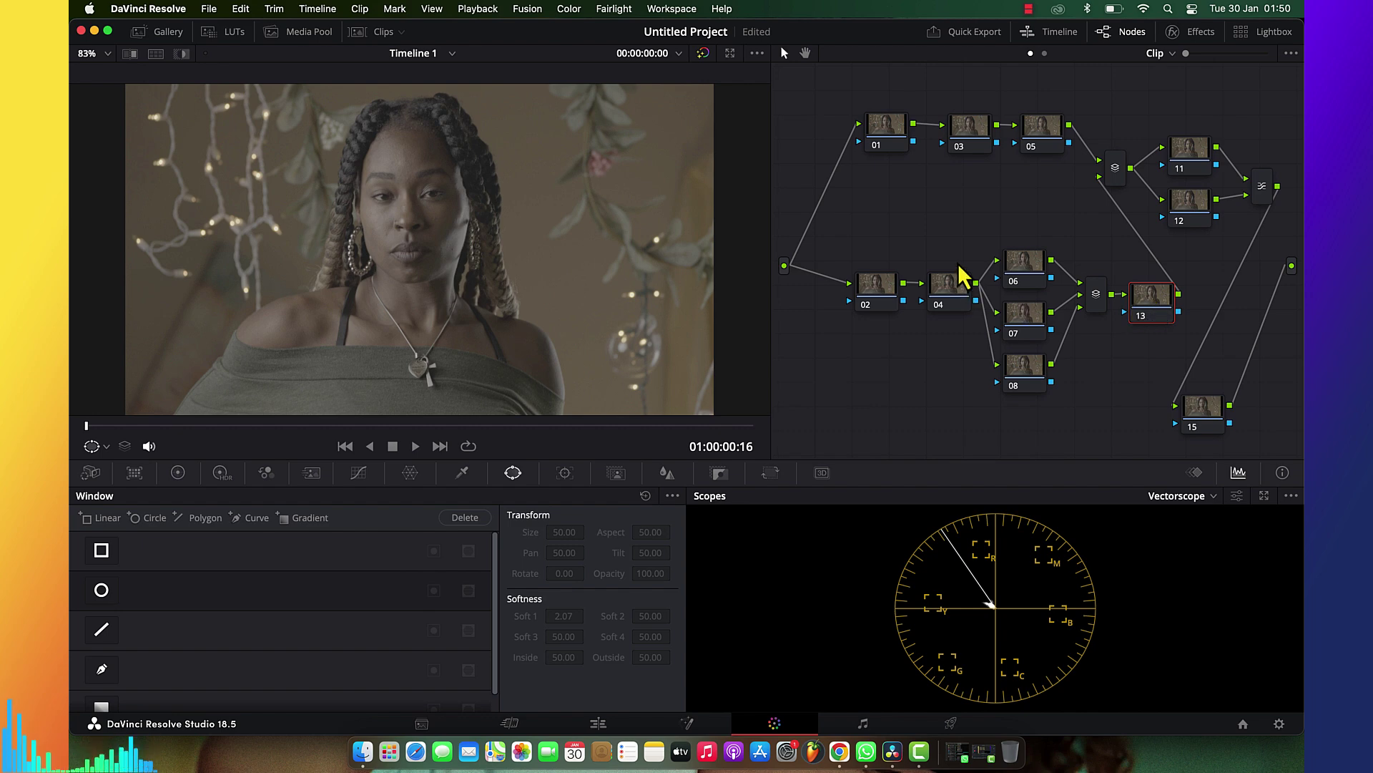
left_click(982, 133)
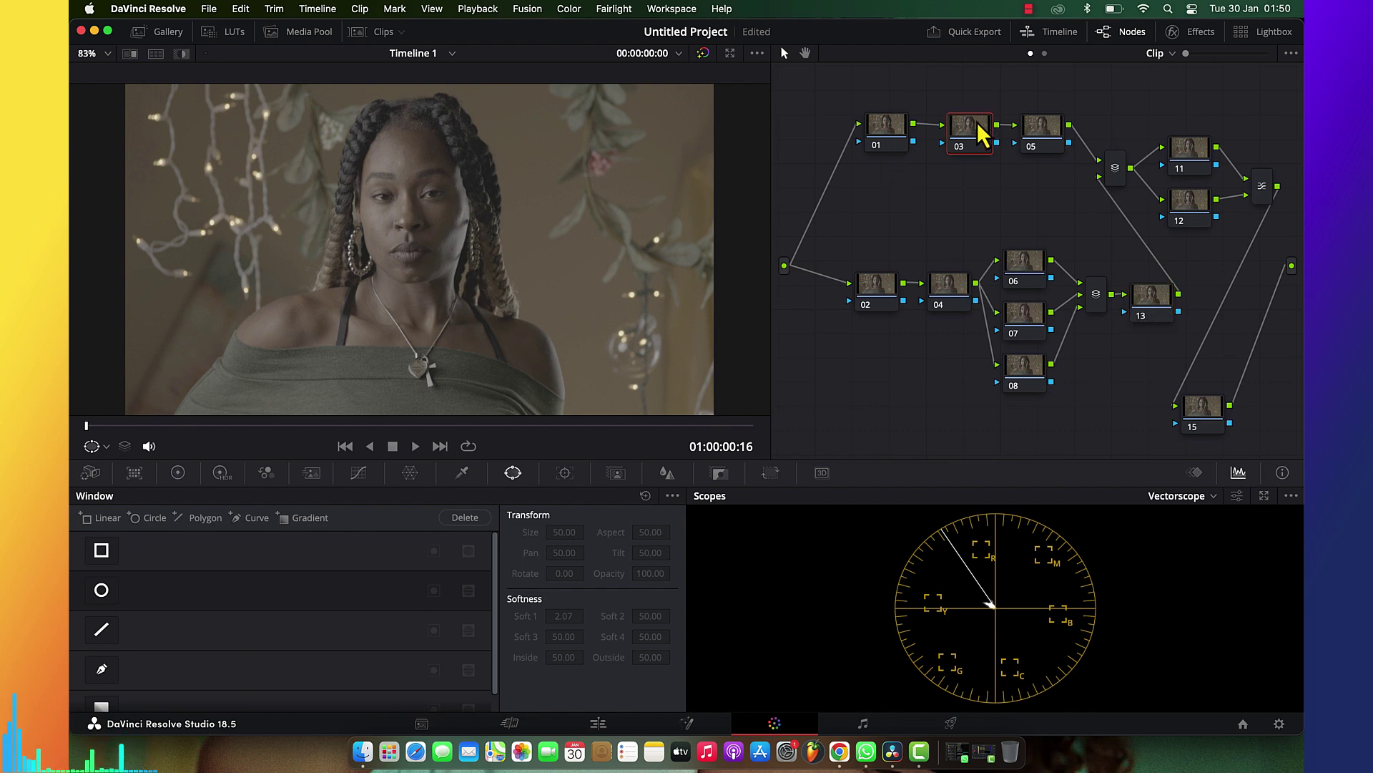
left_click(891, 150)
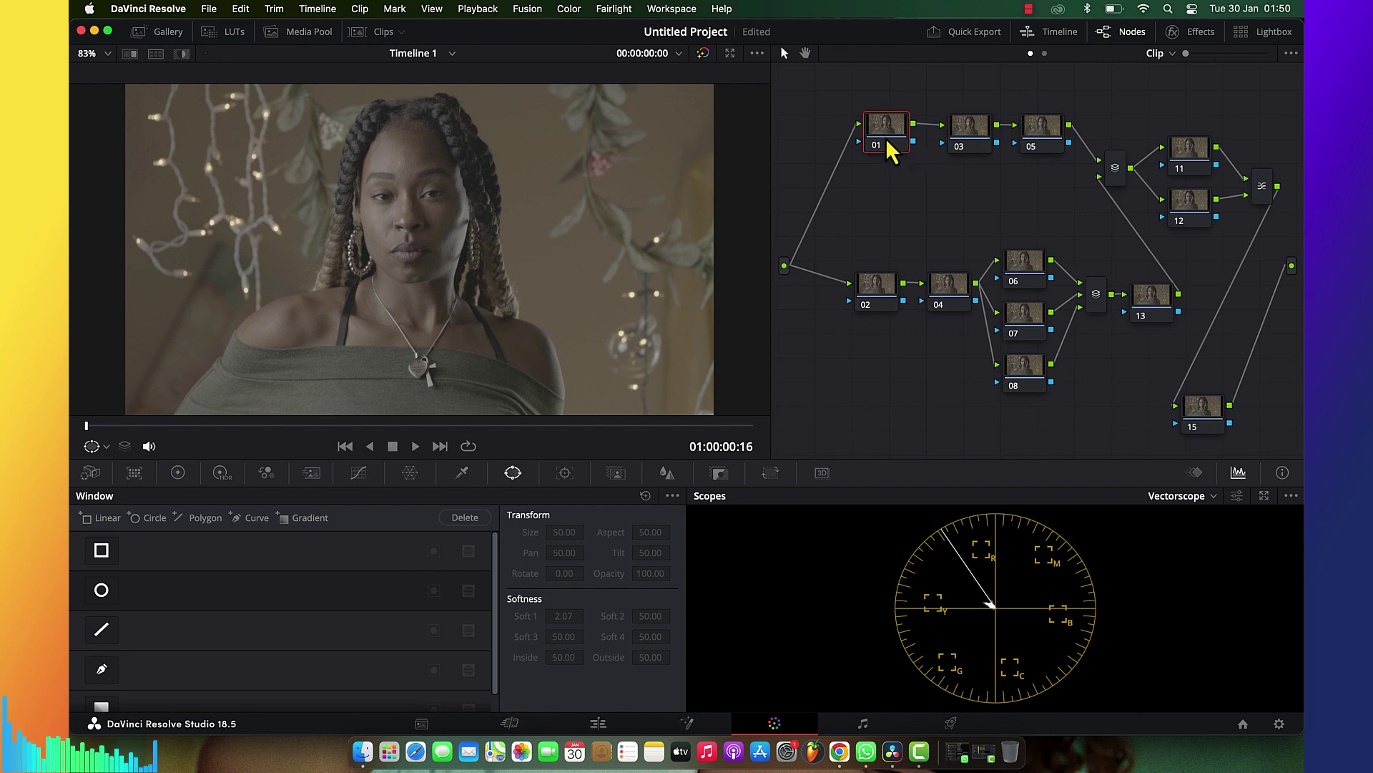
left_click(1037, 143)
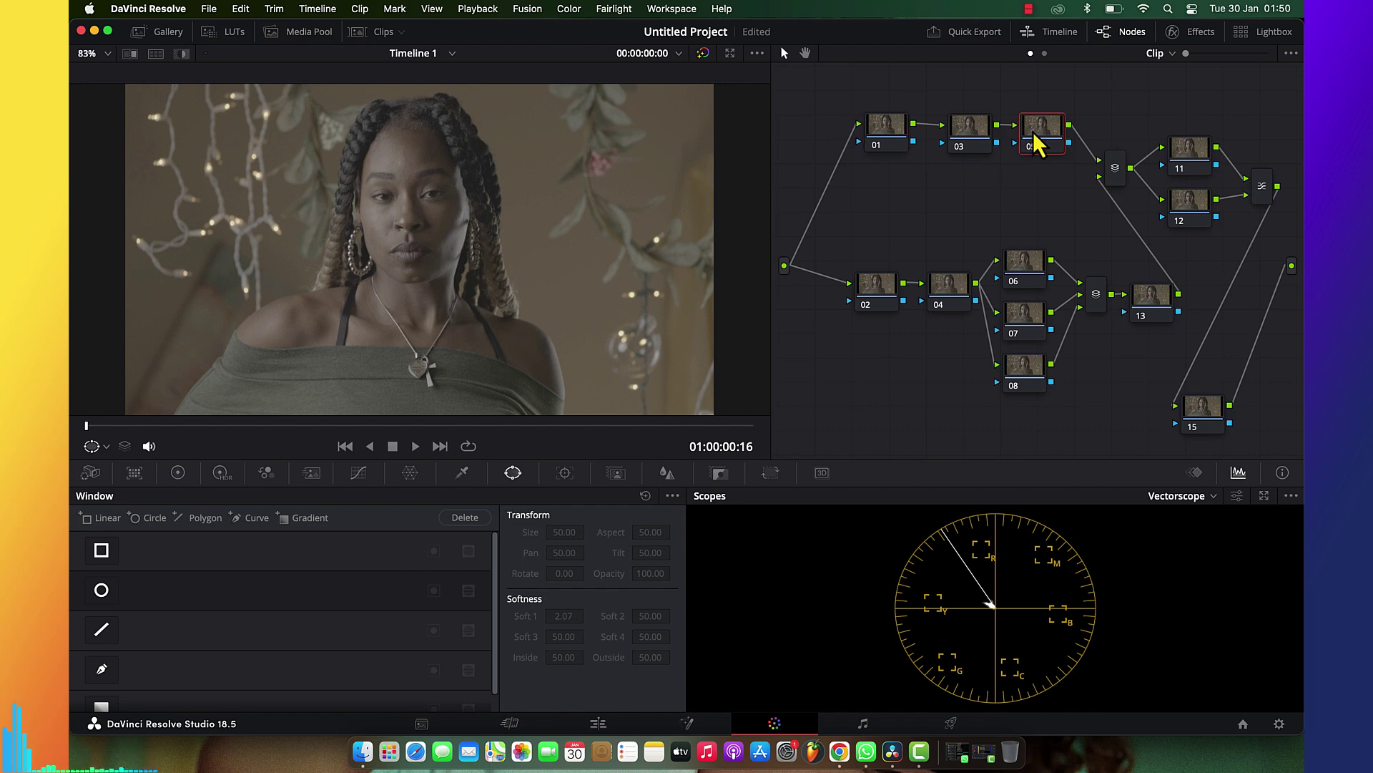
left_click(885, 300)
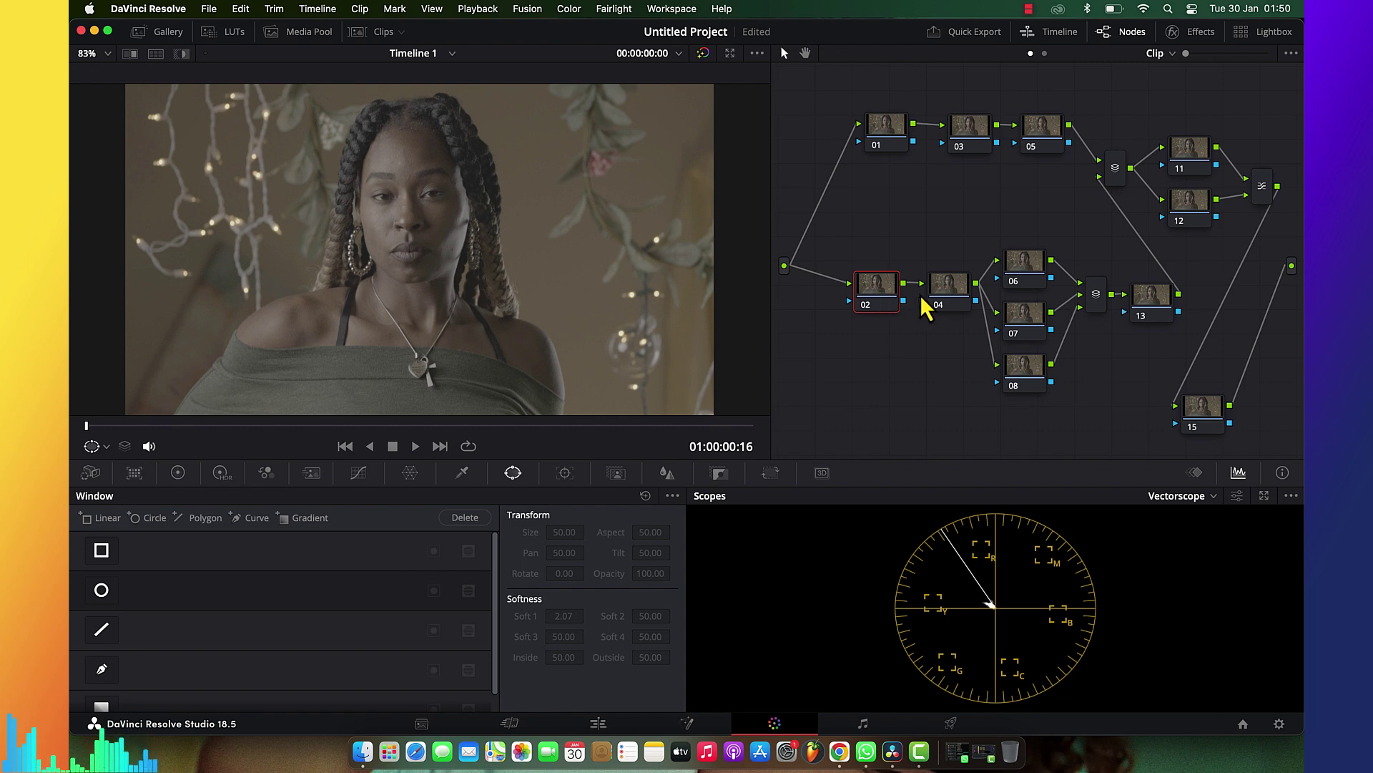
left_click(943, 304)
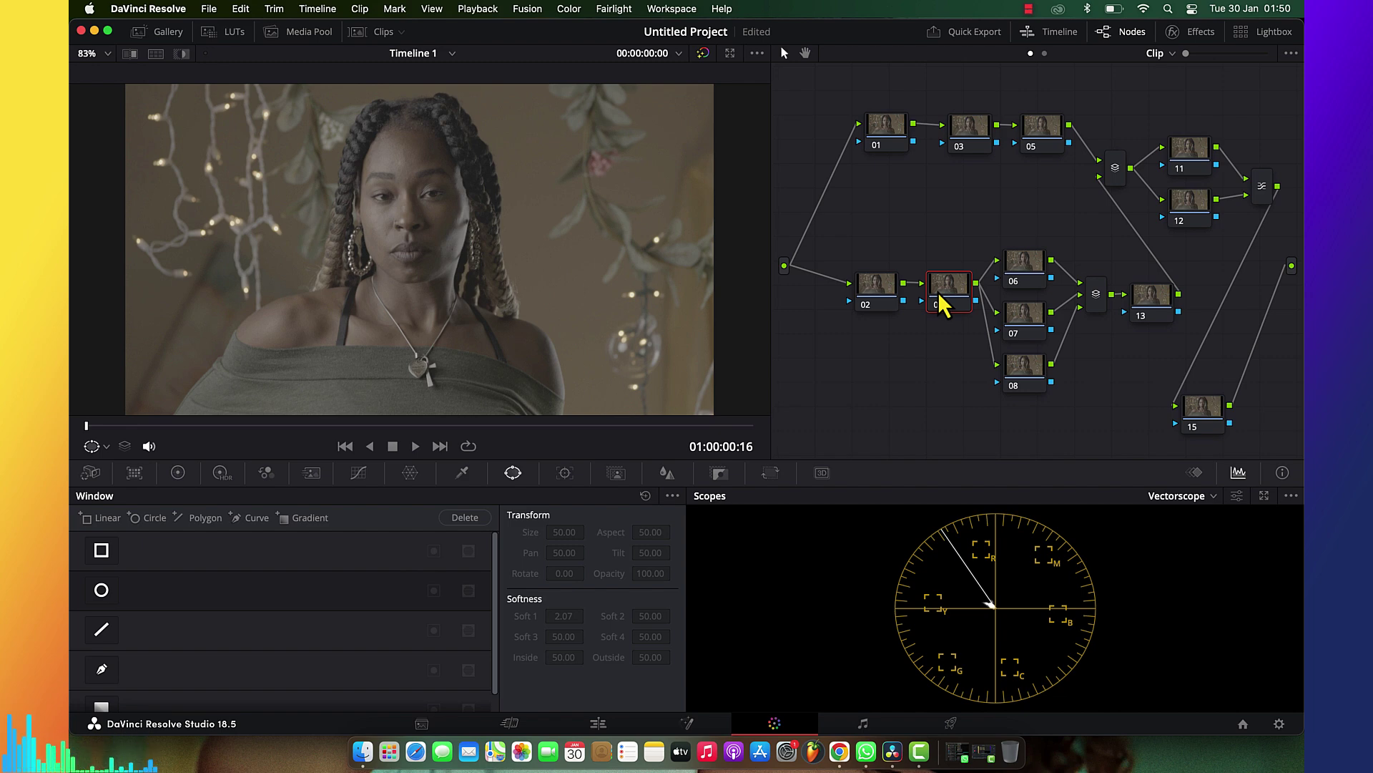
left_click_drag(1035, 230, 1020, 422)
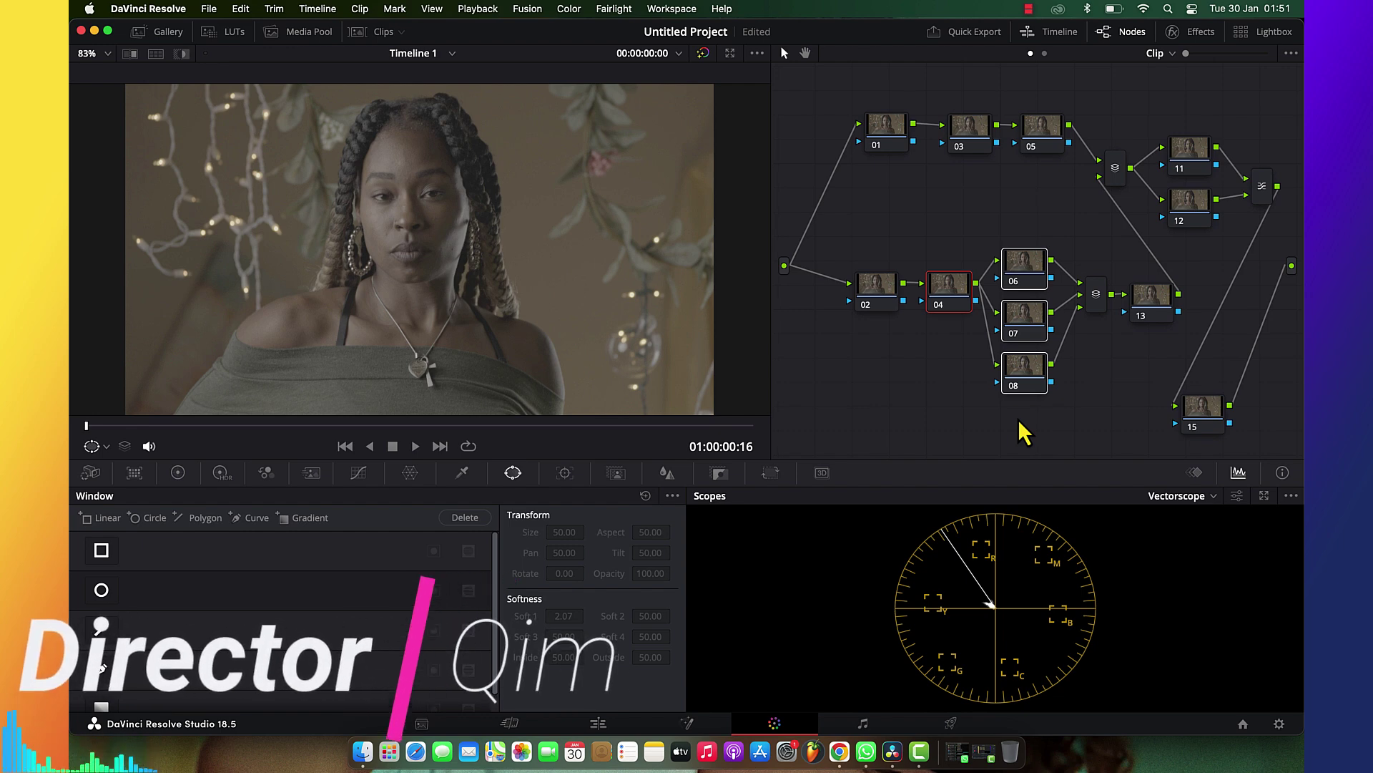
Review node 13, the two parallel nodes and the final node one by one, with the HSL qualifier open
left_click(1158, 312)
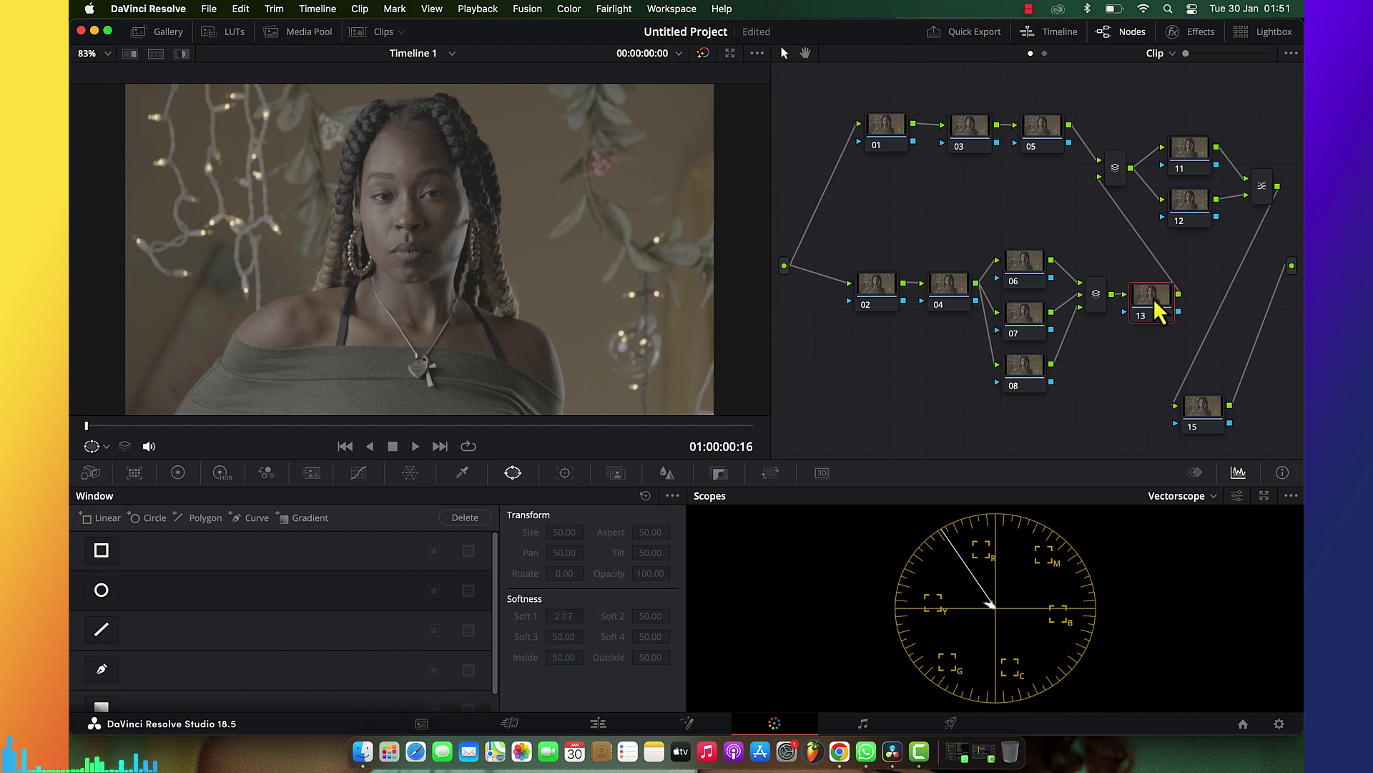
left_click(1191, 212)
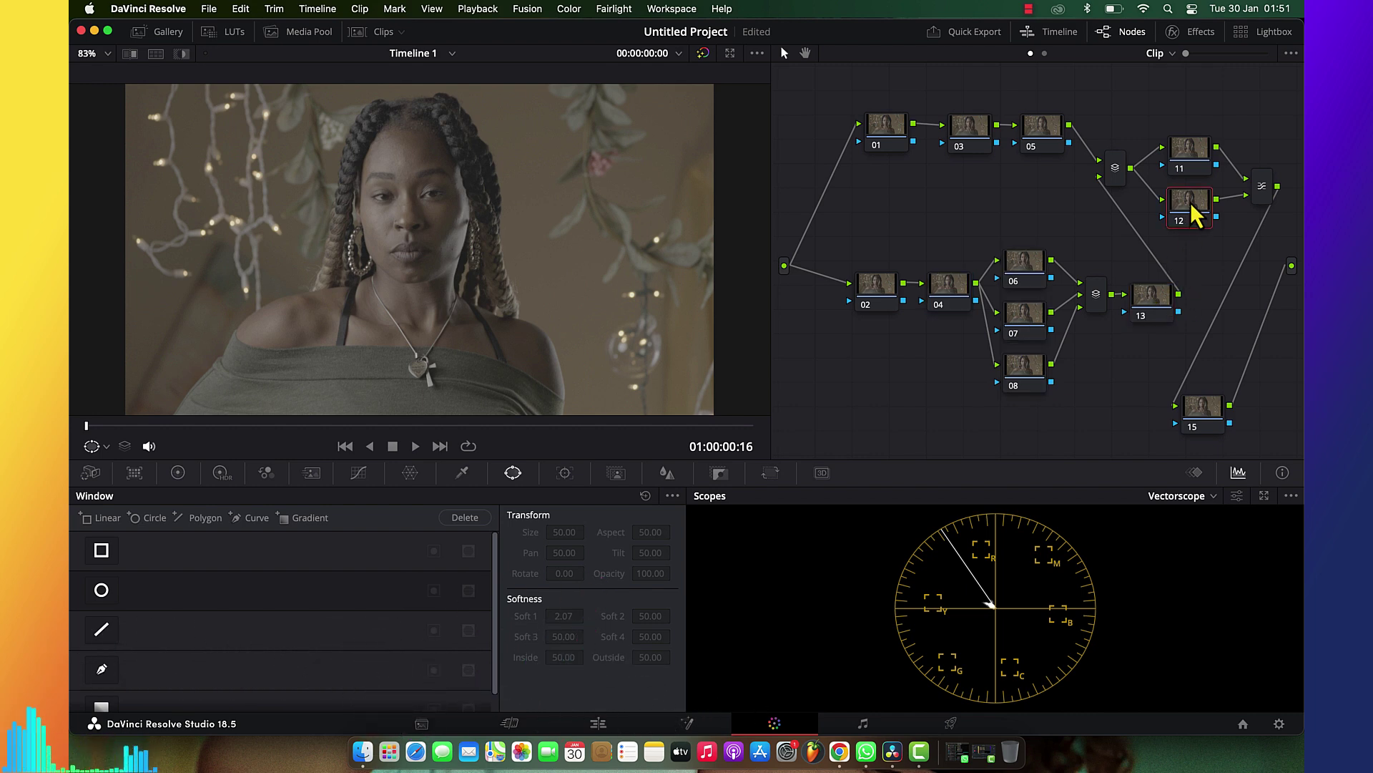
left_click(457, 477)
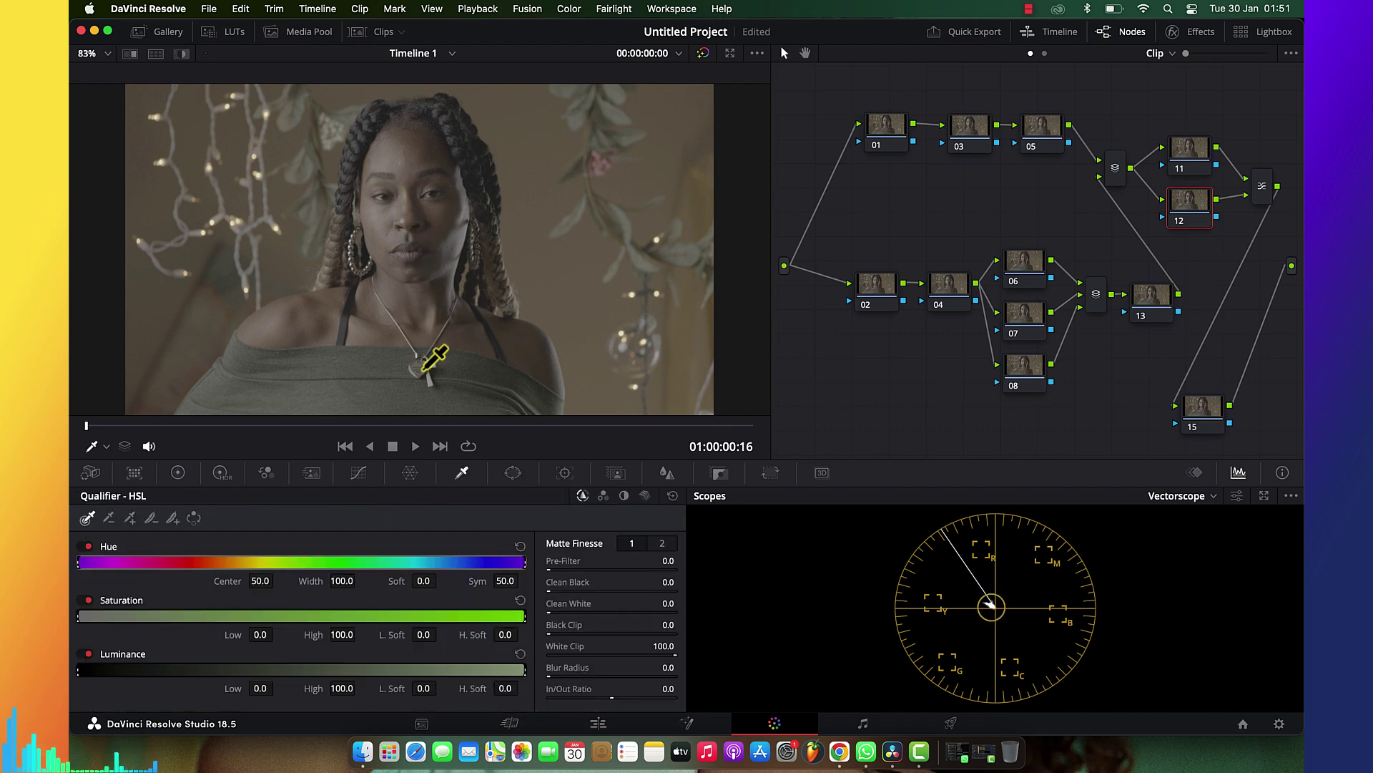
left_click(1181, 170)
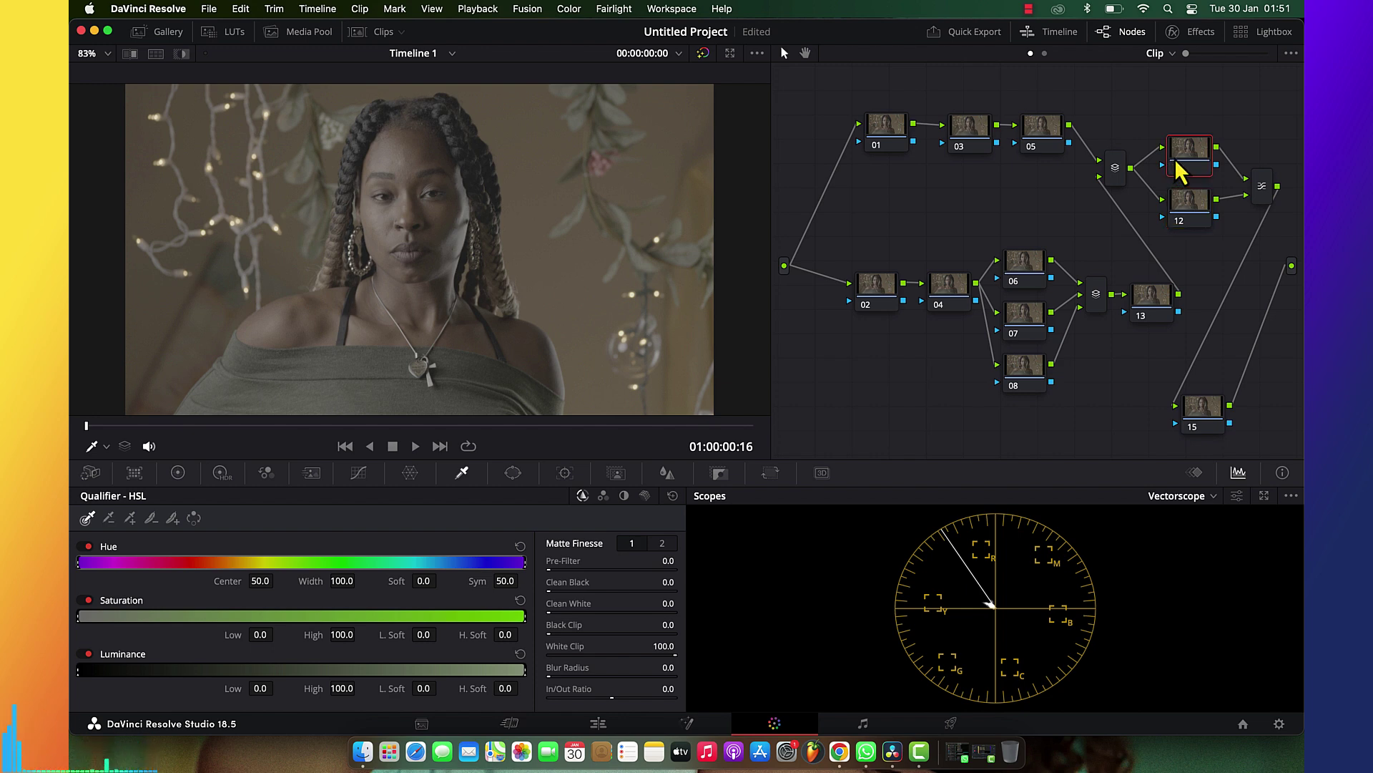
left_click(1209, 420)
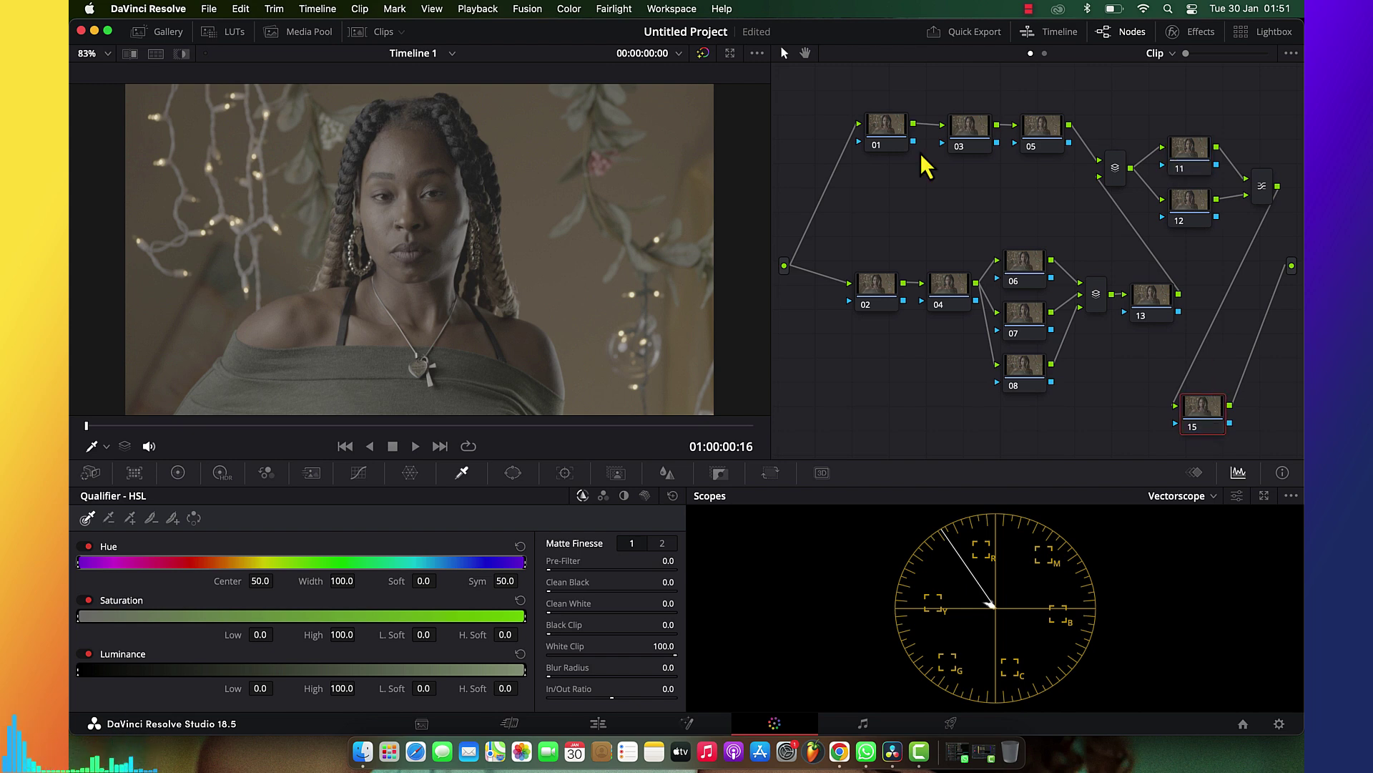
Add a serial node ahead of the upper branch's first node and place it at the start of that row
key("alt+s")
left_click_drag(893, 187, 822, 141)
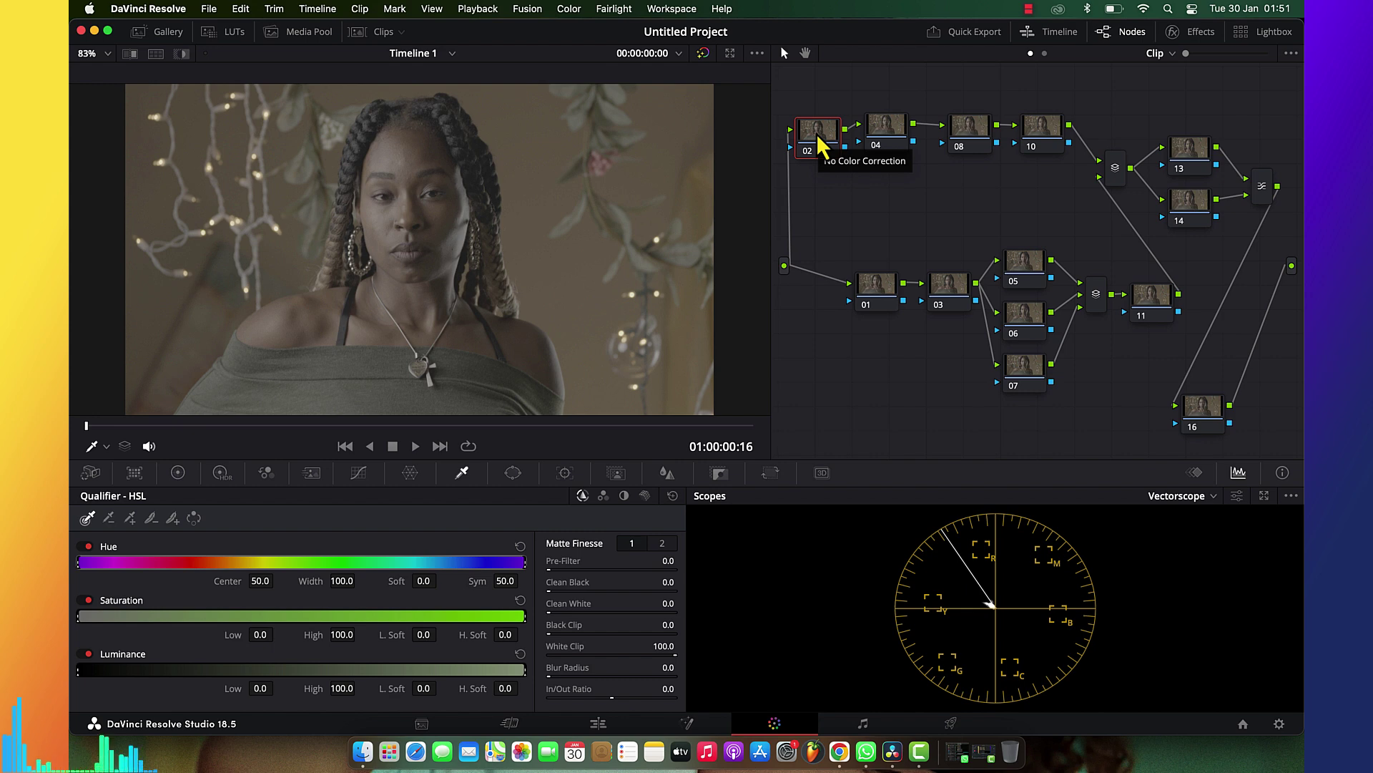
right_click(904, 208)
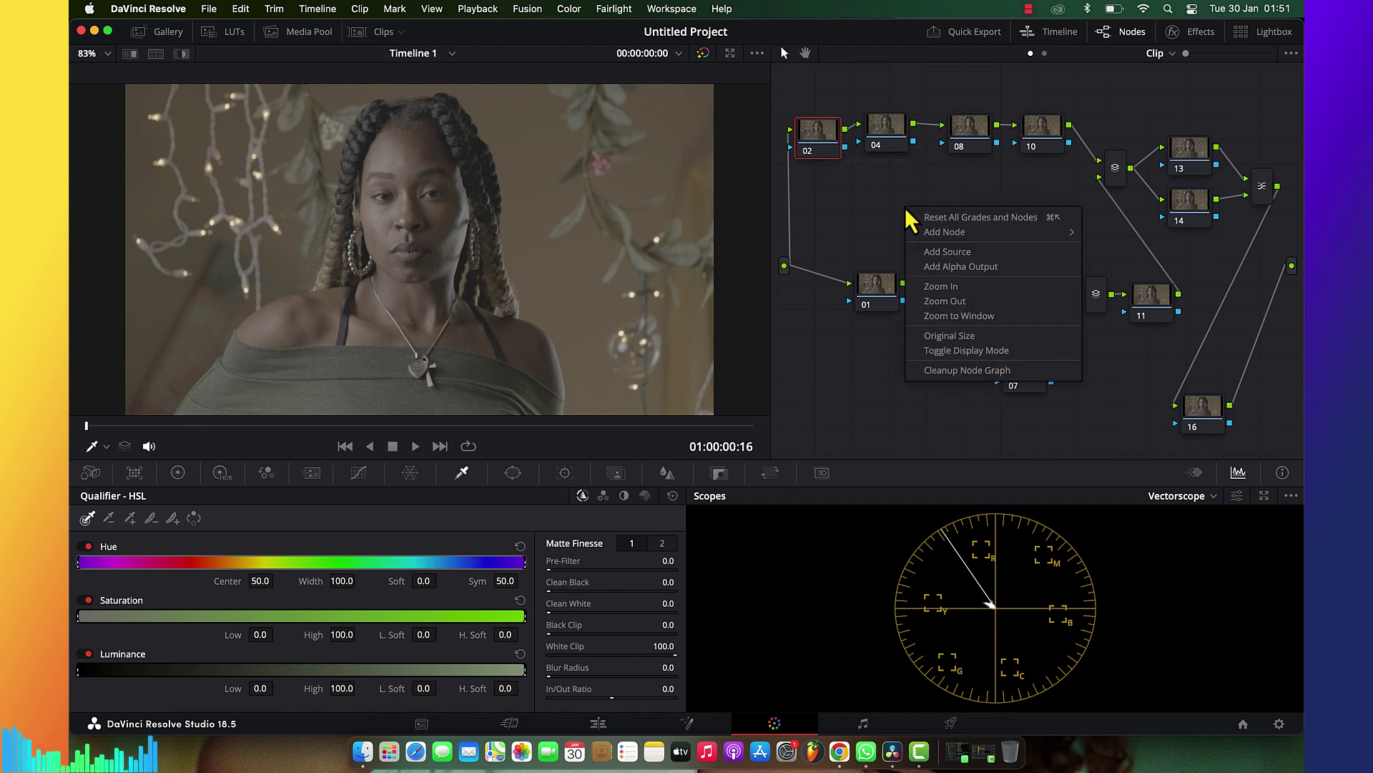
left_click(948, 235)
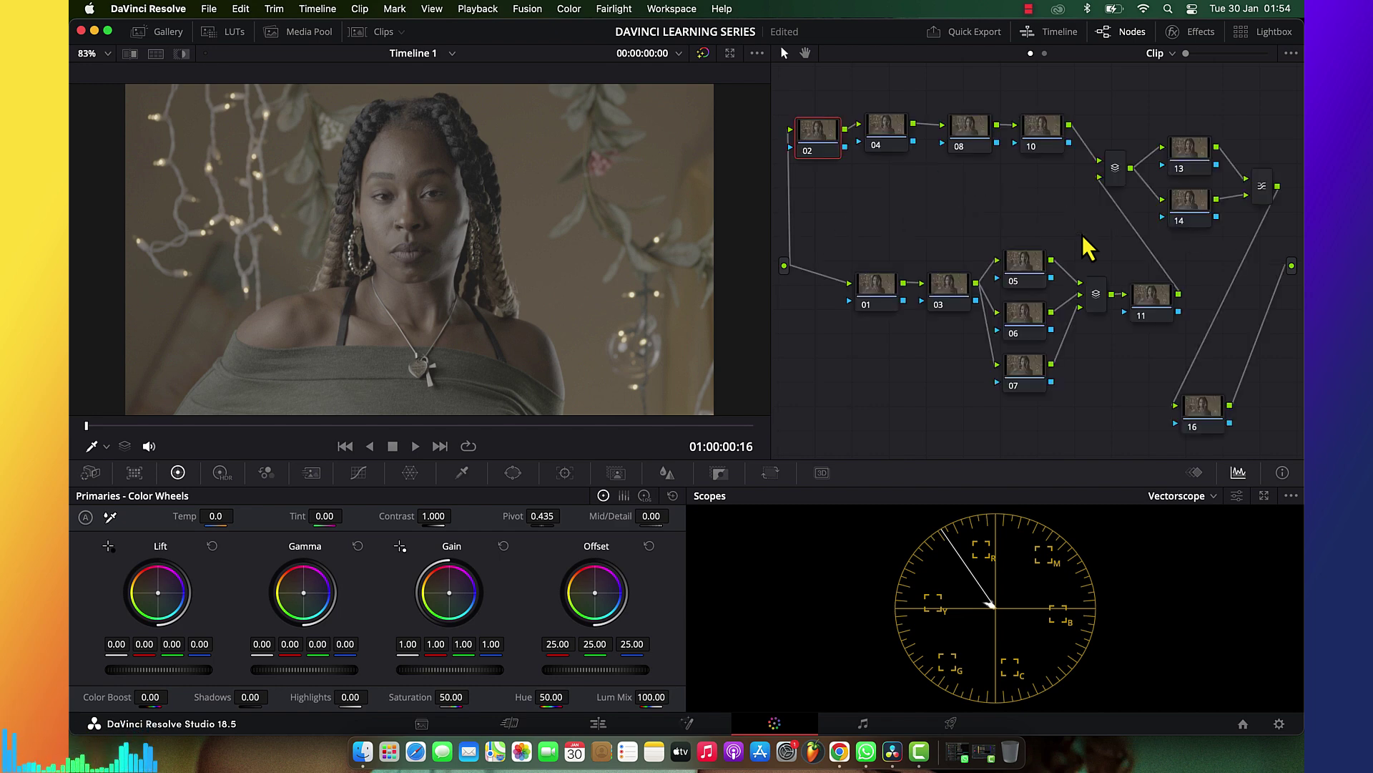
Delete the extra node at the start of the upper branch and reset the whole tree to a single corrector node
key("Delete")
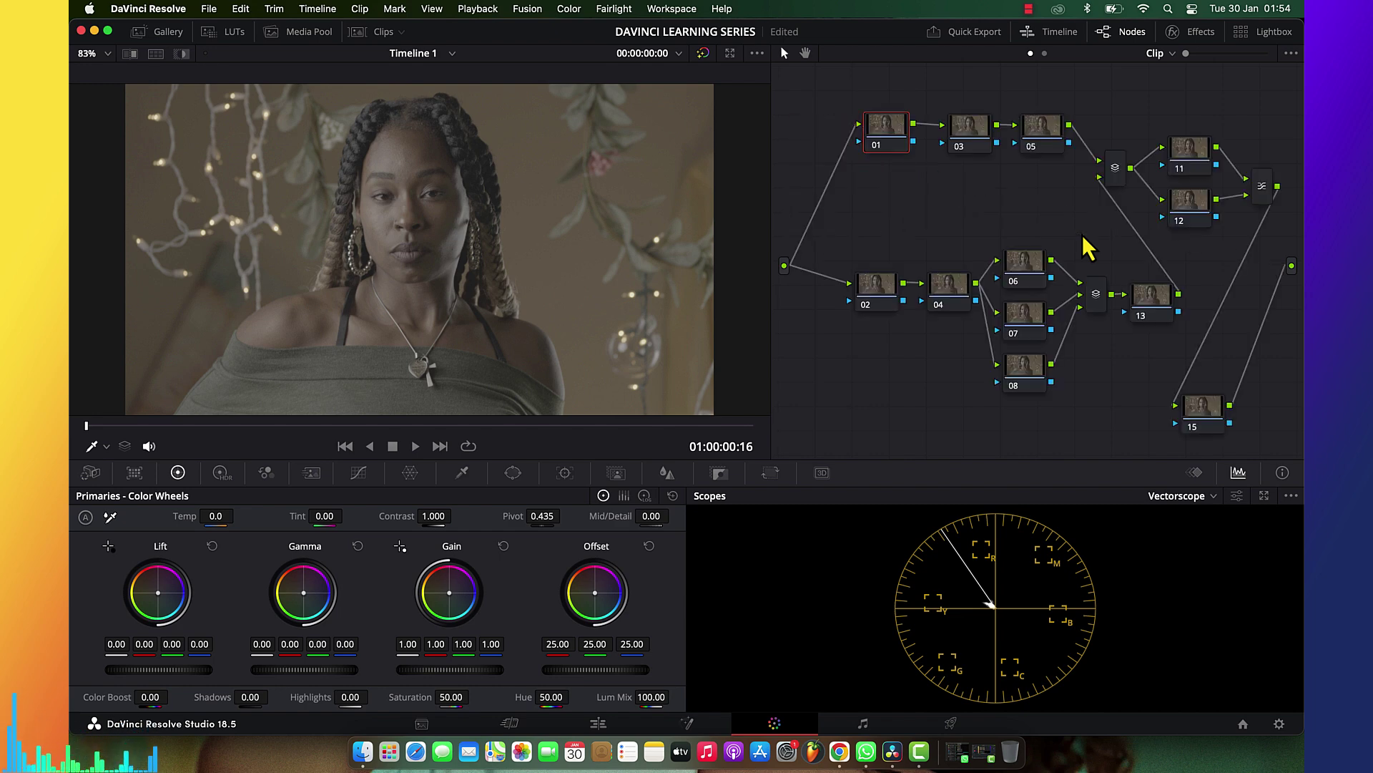
right_click(959, 218)
key("Escape")
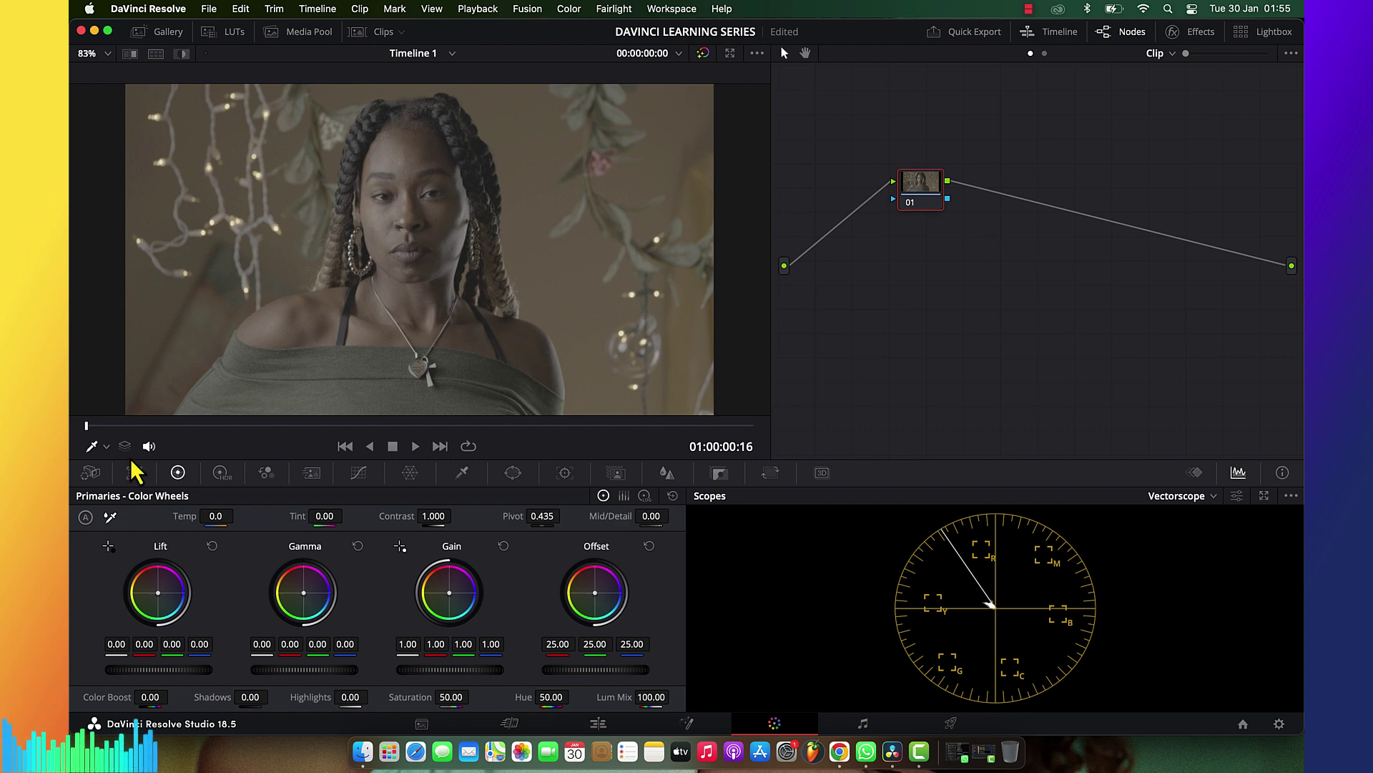
Look over the Camera Raw controls and the Color Match chart settings
left_click(87, 475)
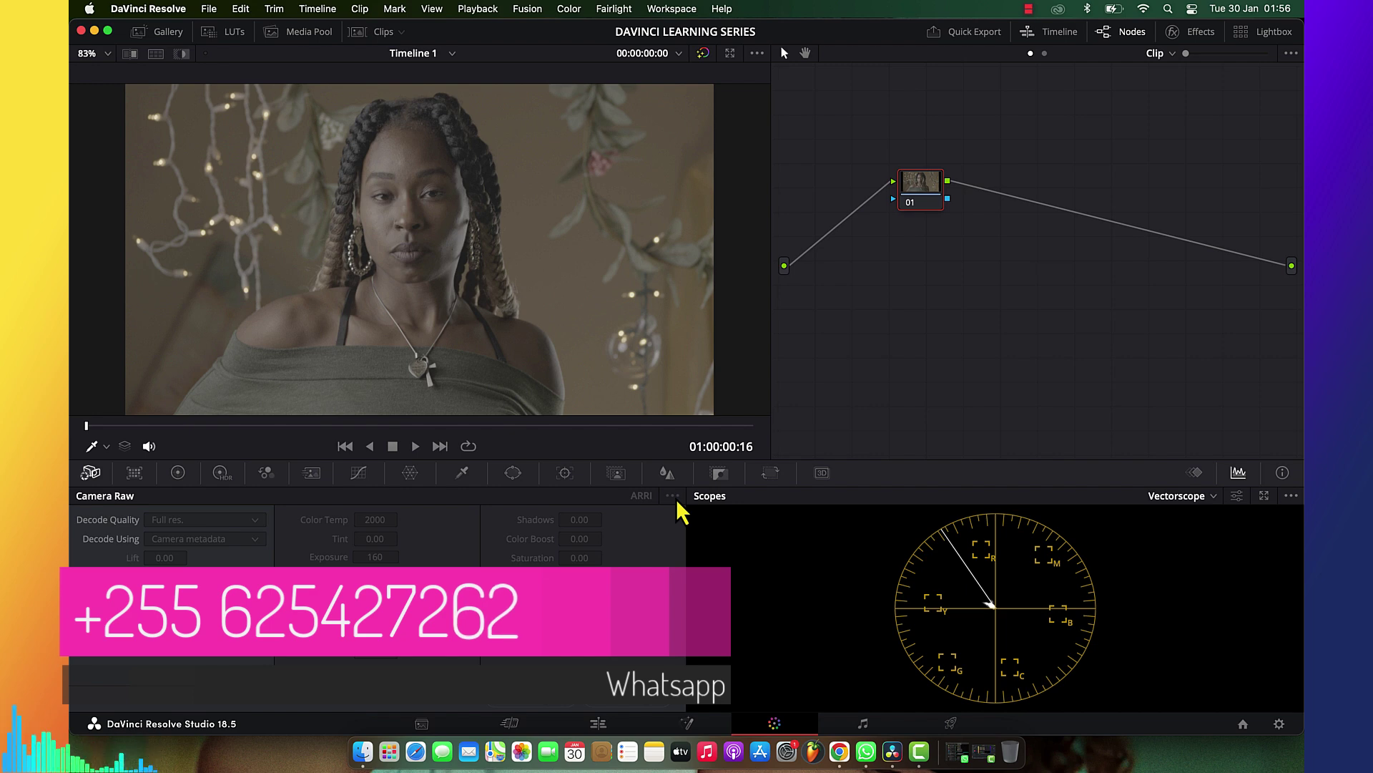
left_click(123, 474)
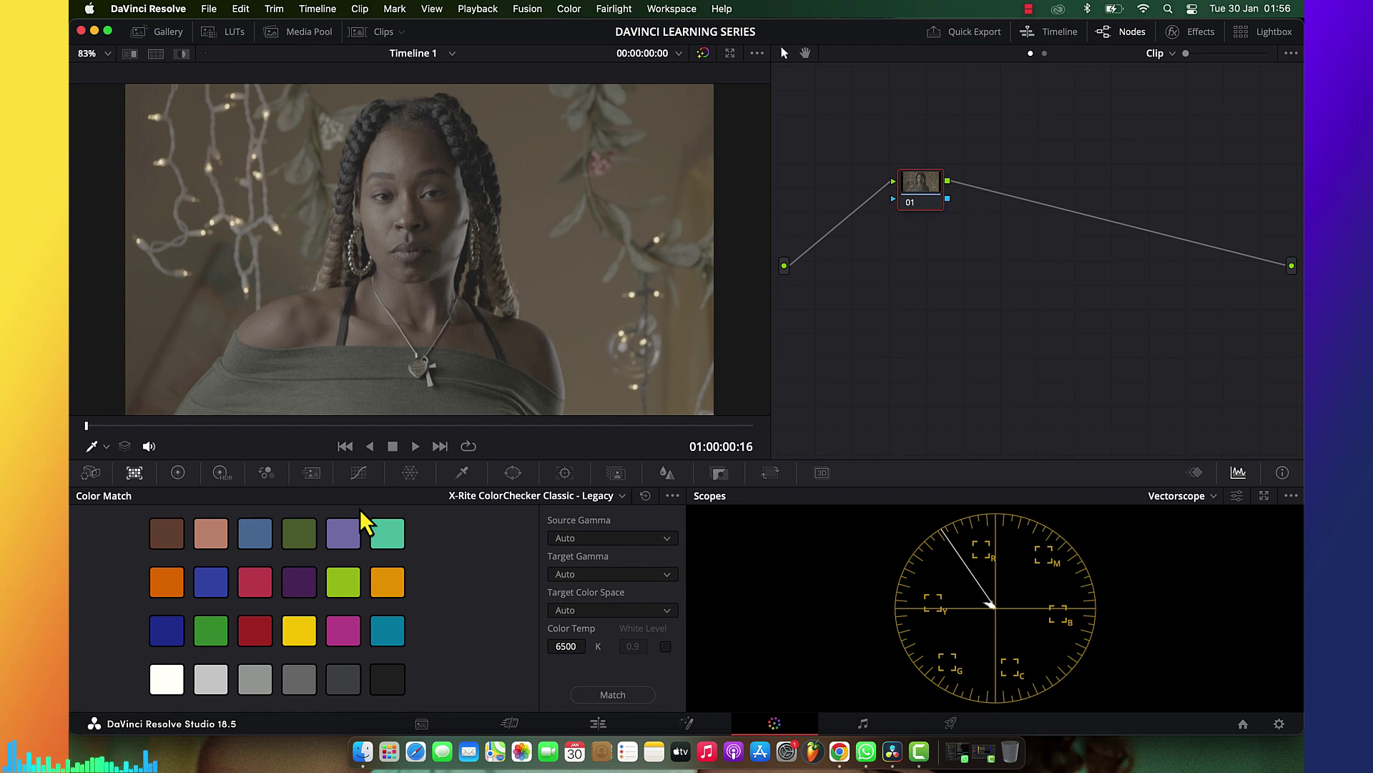
Try softening the image with Mid/Detail at -100 in the Primaries color wheels, and reset the wheels
left_click(178, 472)
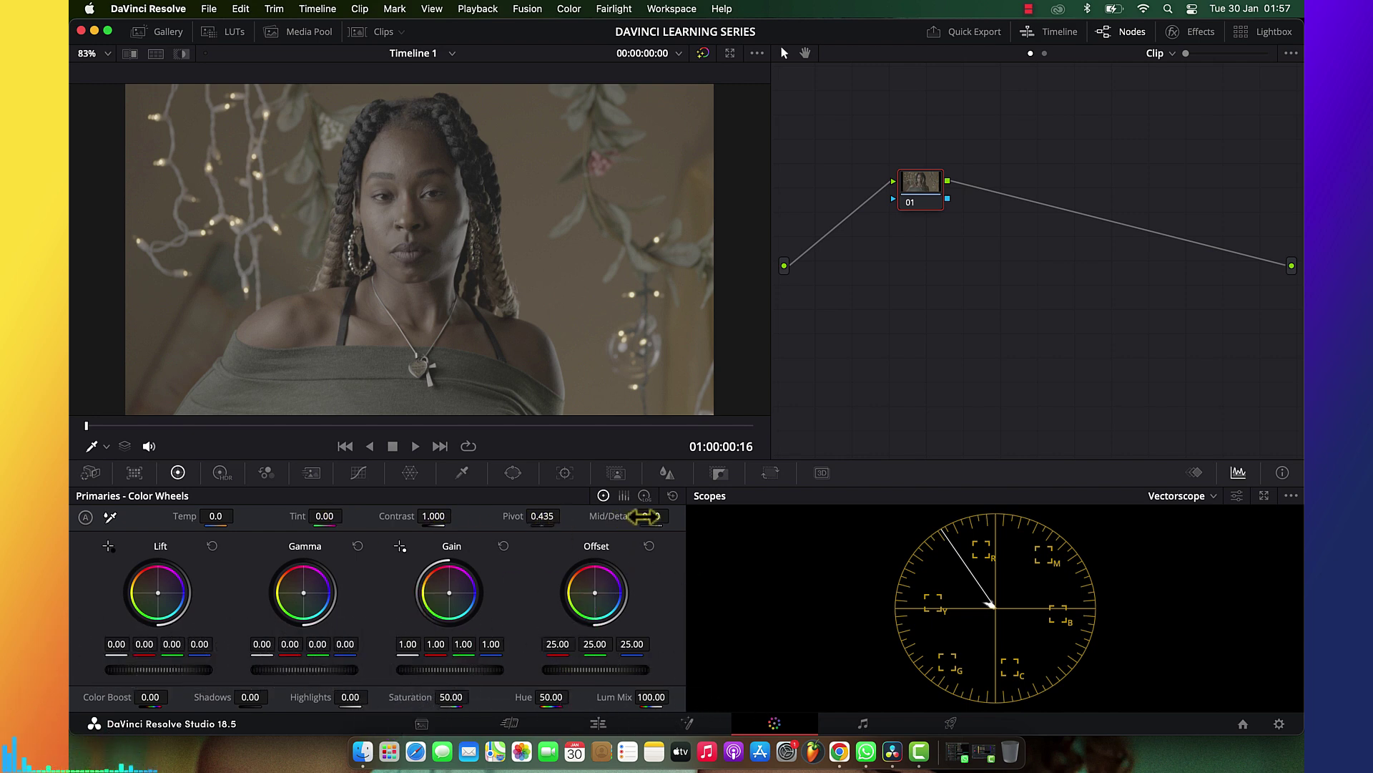
left_click_drag(644, 517, 337, 546)
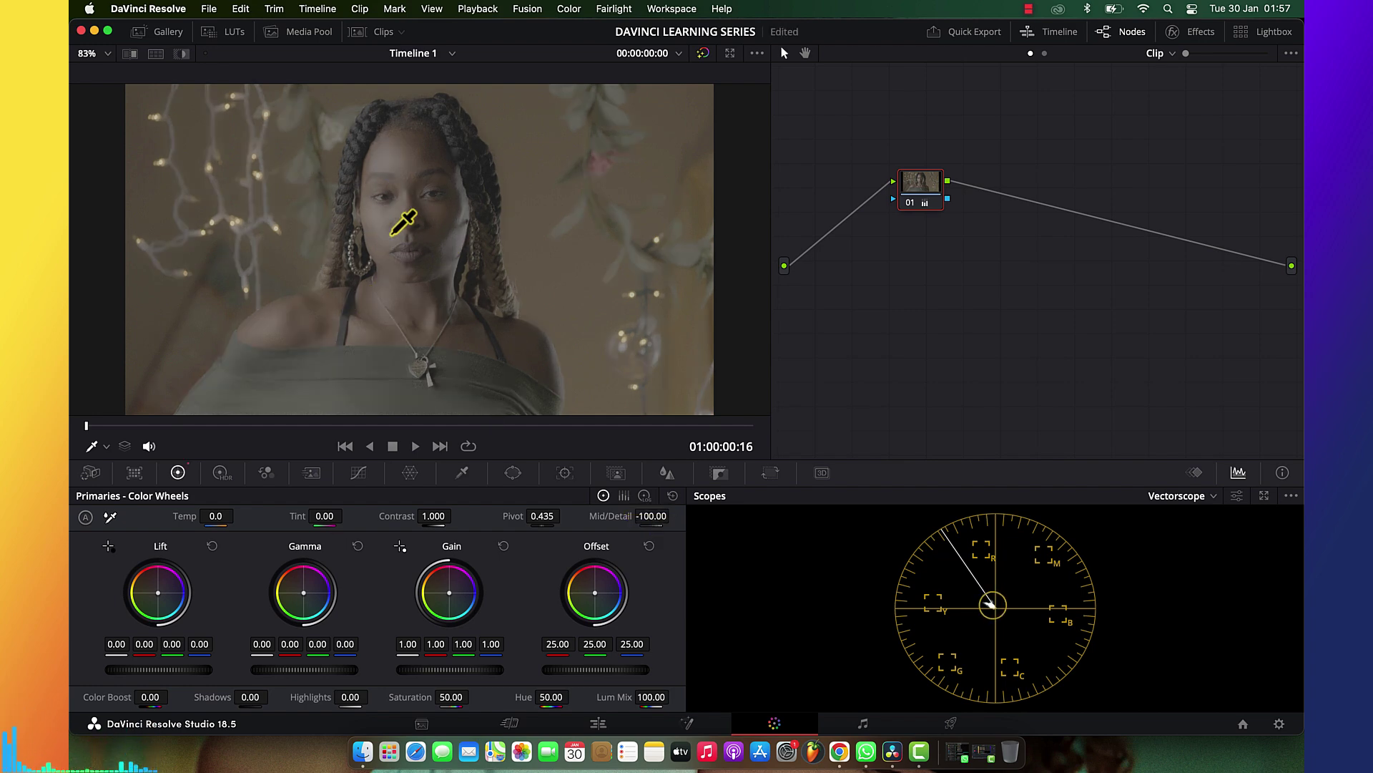
left_click(672, 496)
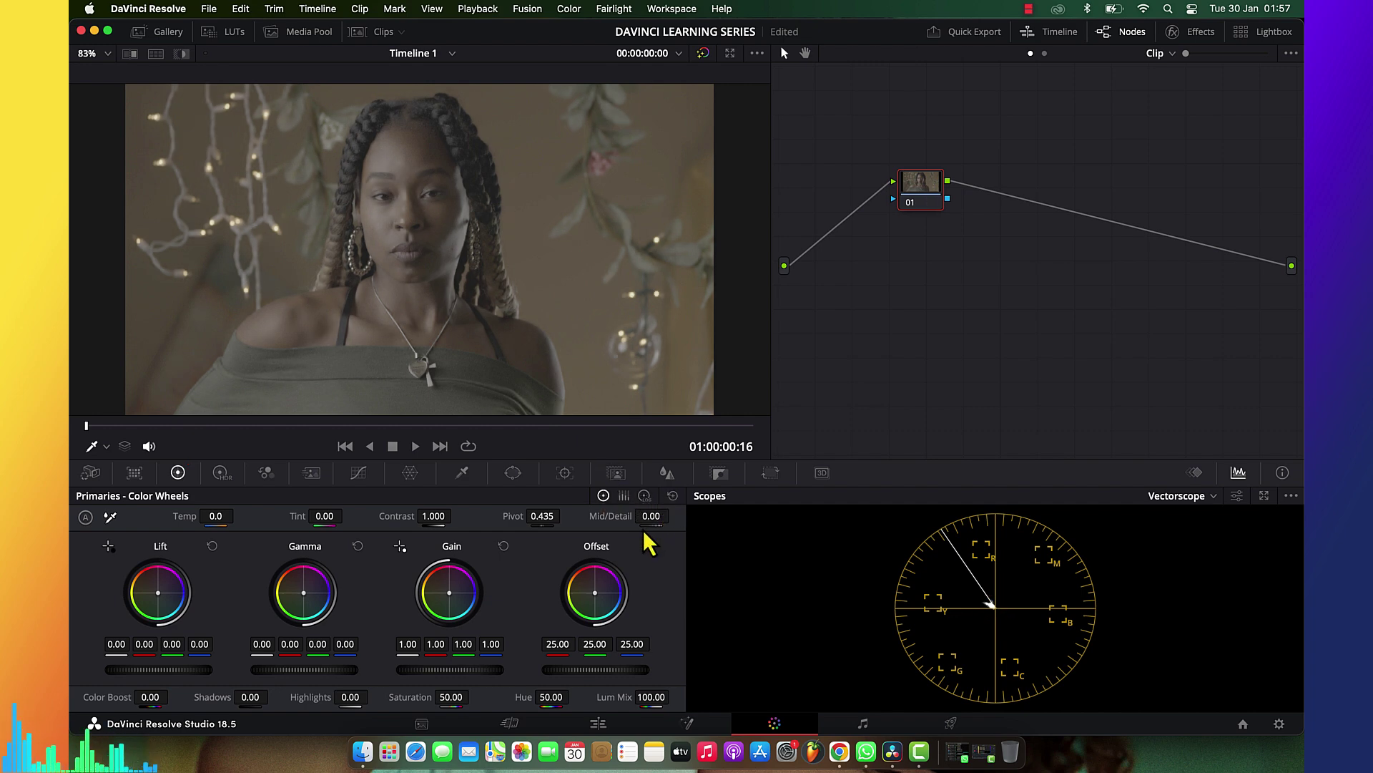
Try sharpening the image with Mid/Detail at 100, check the face up close, and reset the node's grade
left_click_drag(647, 522, 647, 521)
scroll(403, 234, "up", 5)
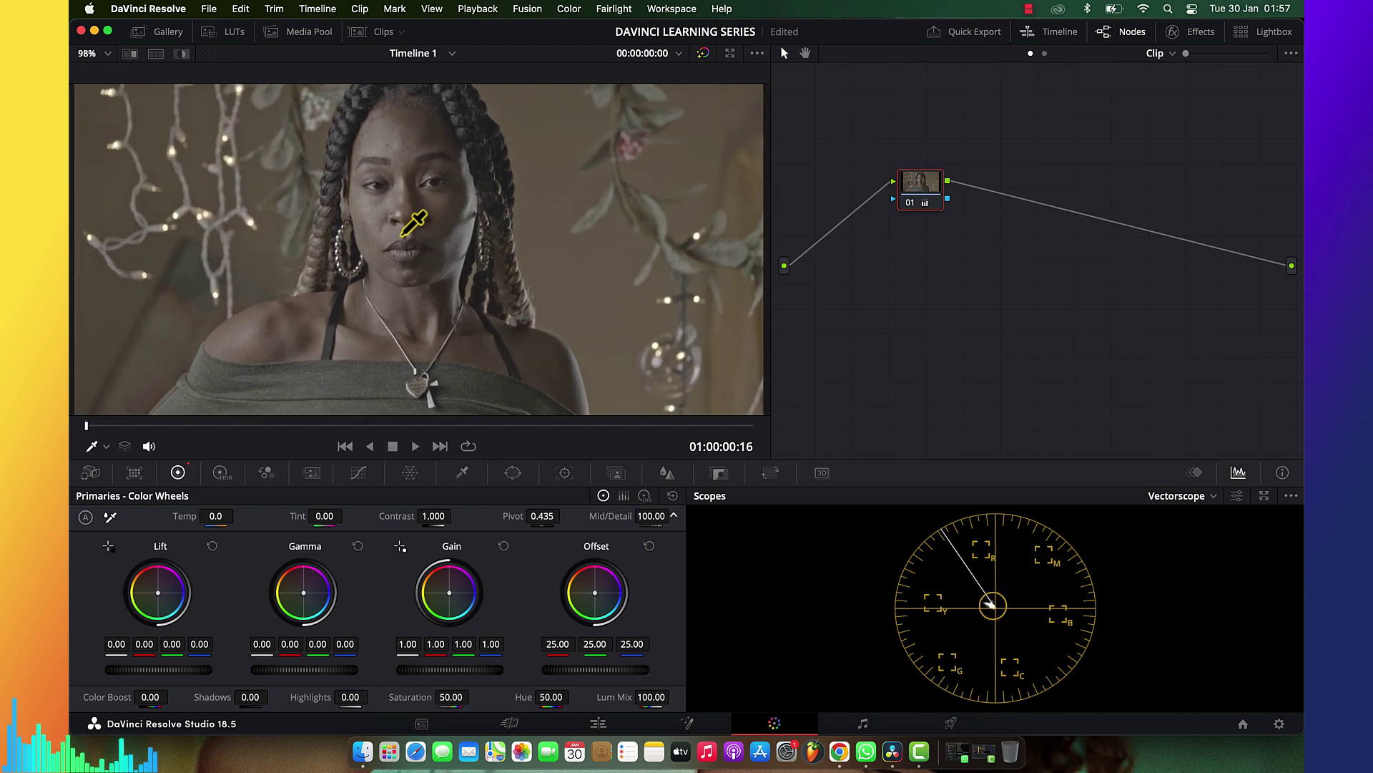
scroll(414, 222, "up", 6)
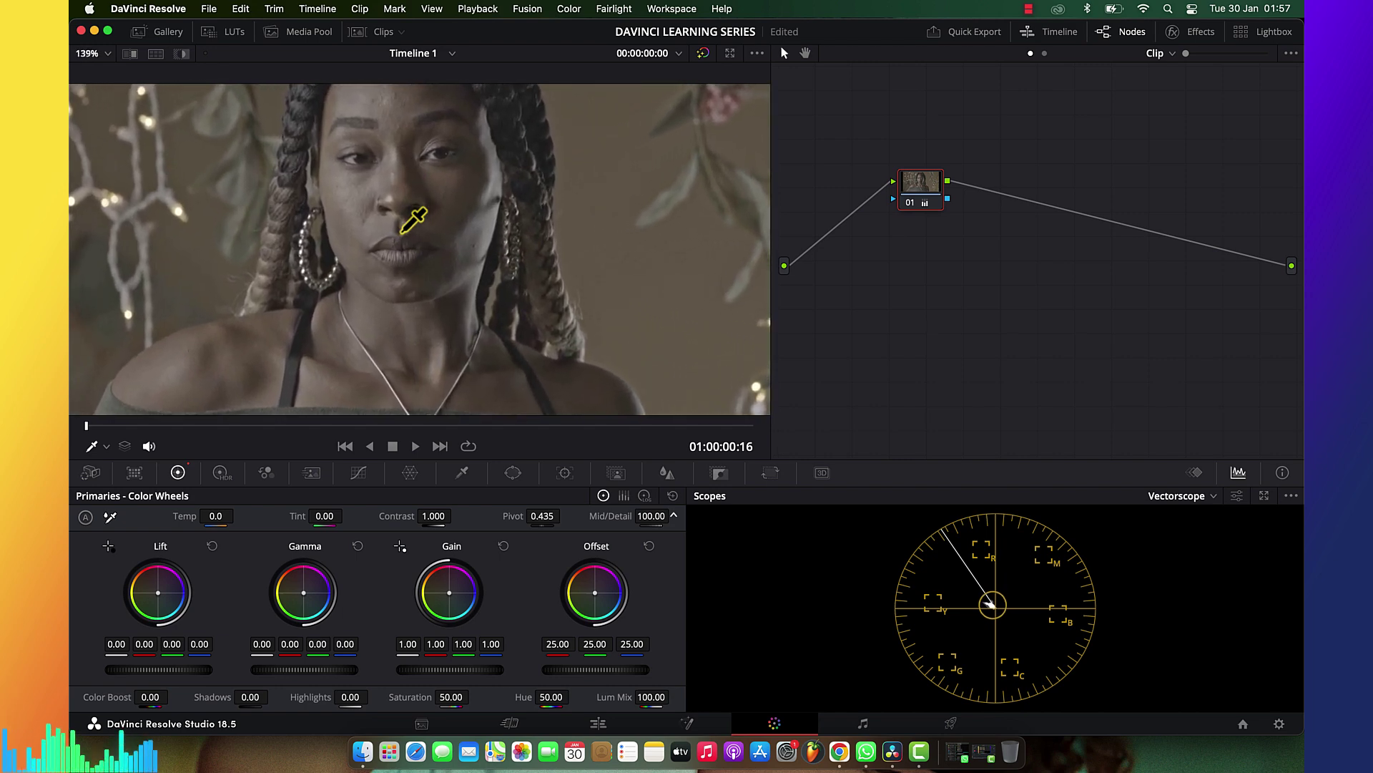
scroll(414, 221, "up", 2)
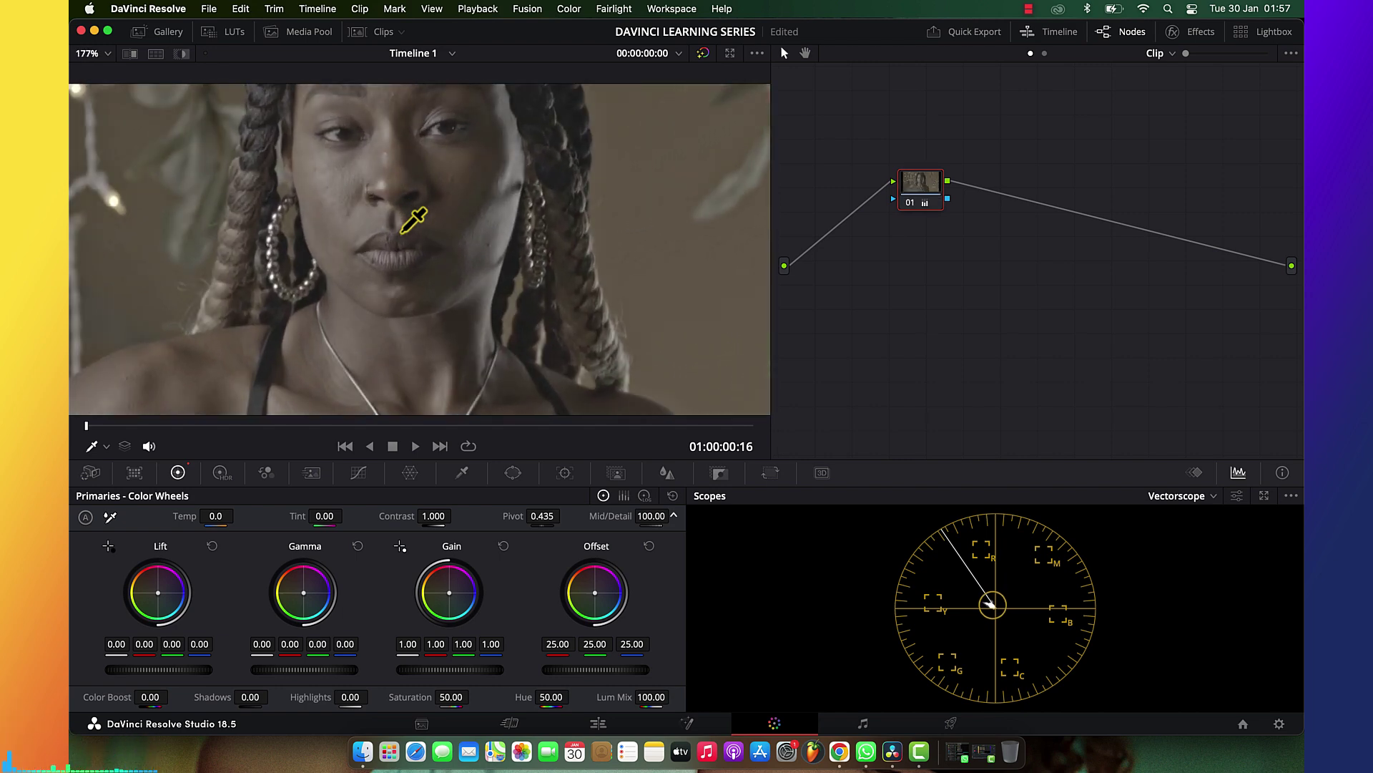
key("shift+z")
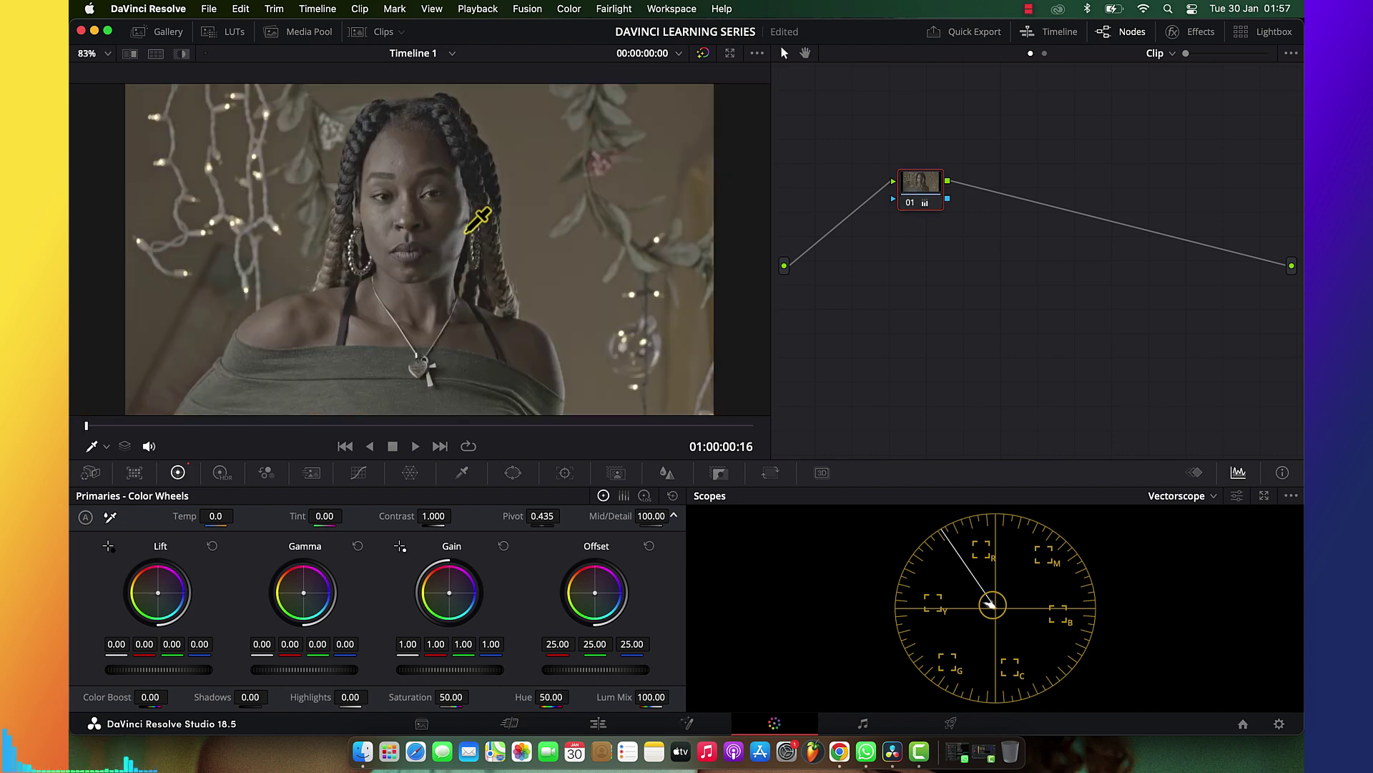
right_click(937, 211)
left_click(965, 308)
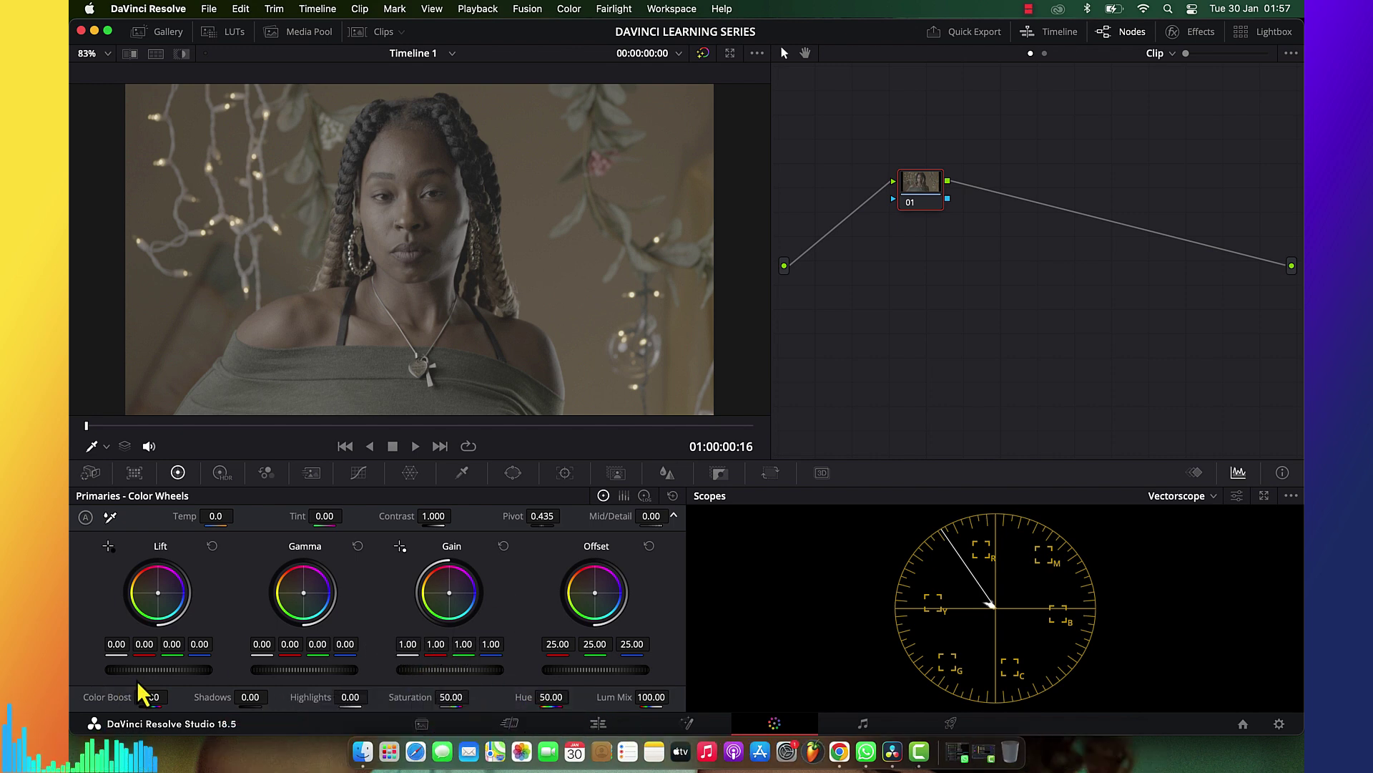
Try Color Boost at 100 on node 01 and reset the Primaries color wheels
left_click(153, 697)
type("100")
key("Return")
left_click(672, 496)
Try Saturation at 100 on node 01 and reset the Primaries color wheels
right_click(451, 697)
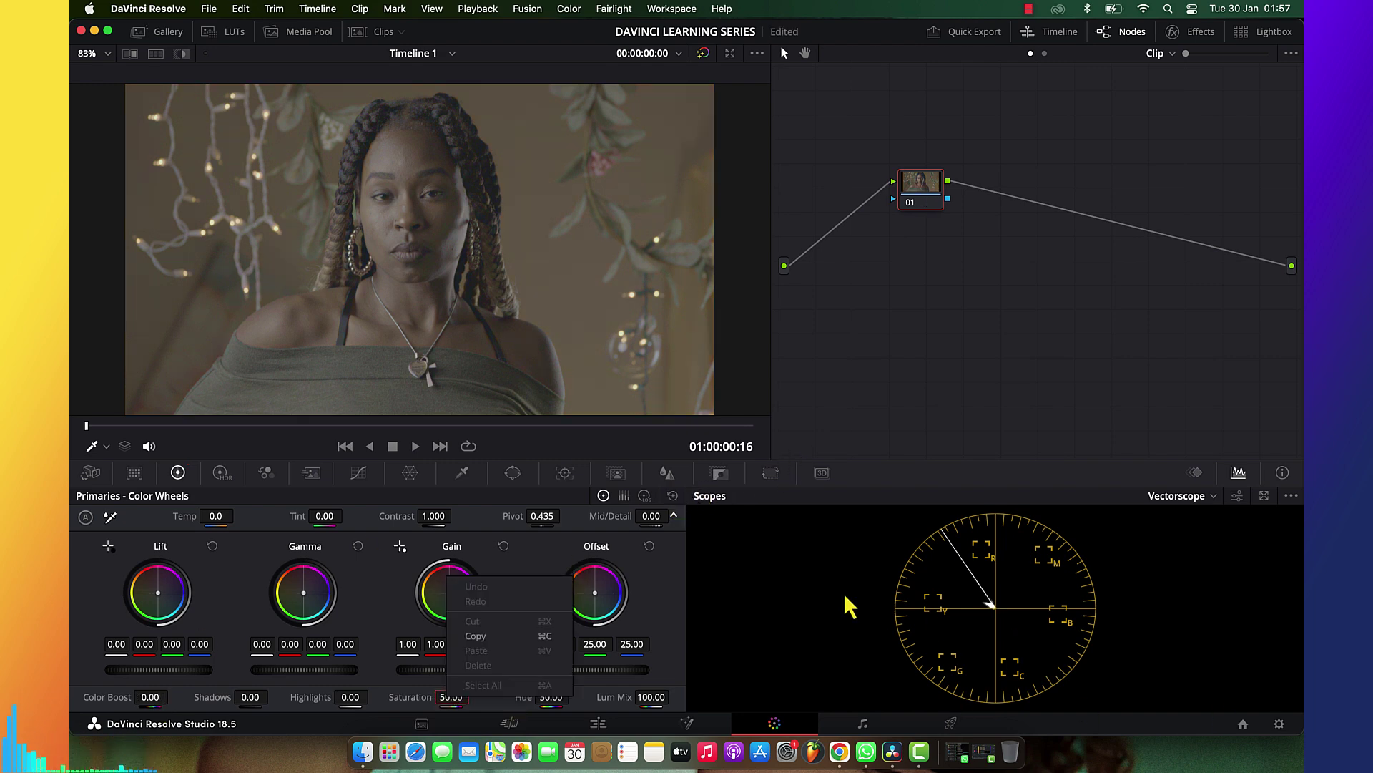
left_click(680, 573)
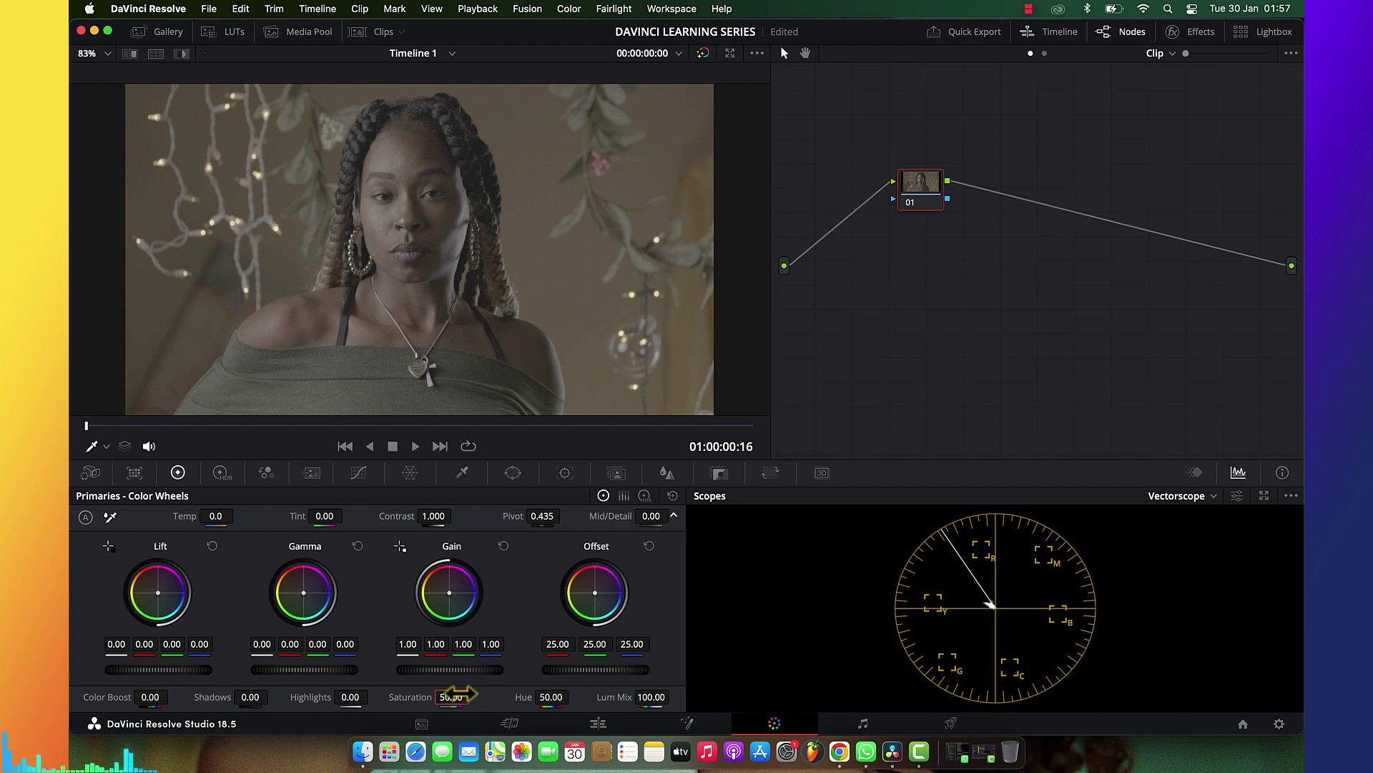
left_click_drag(452, 697, 1129, 699)
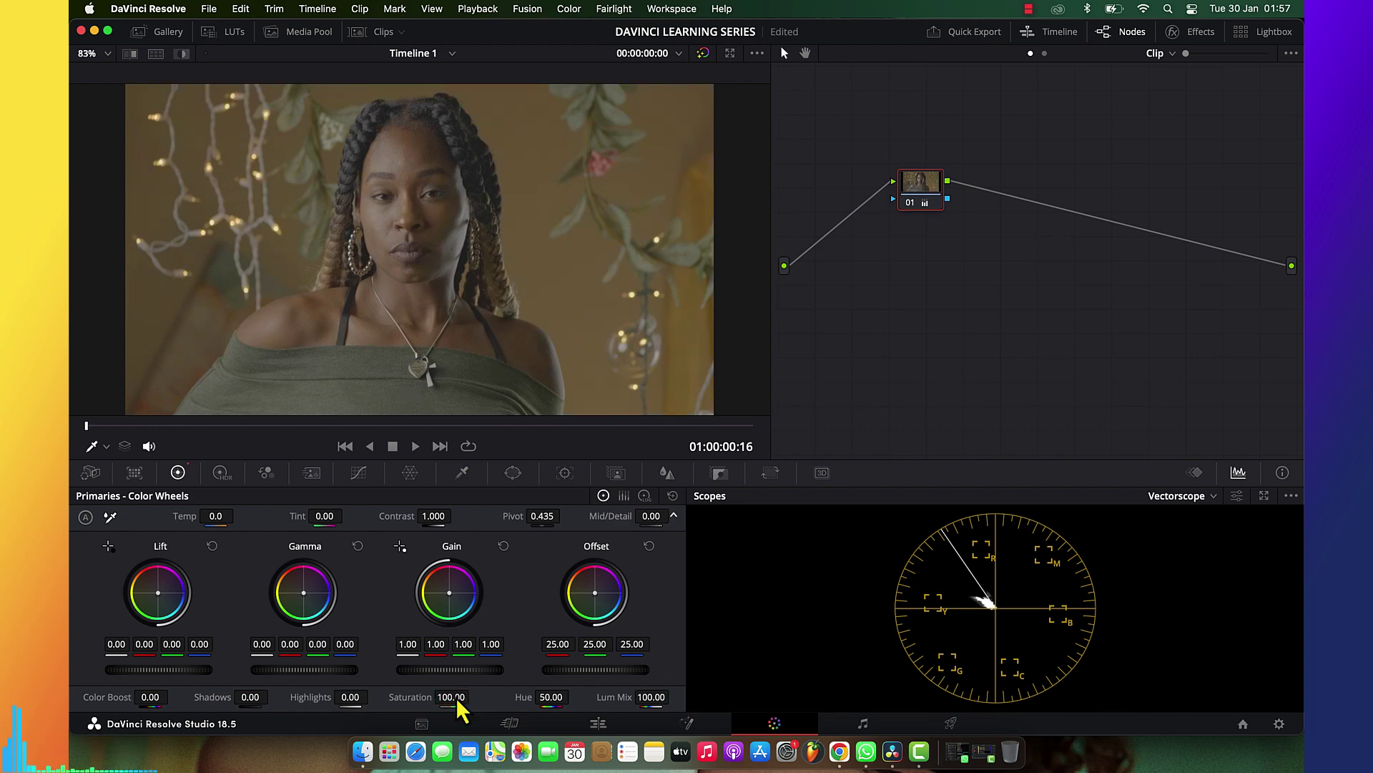
left_click(673, 496)
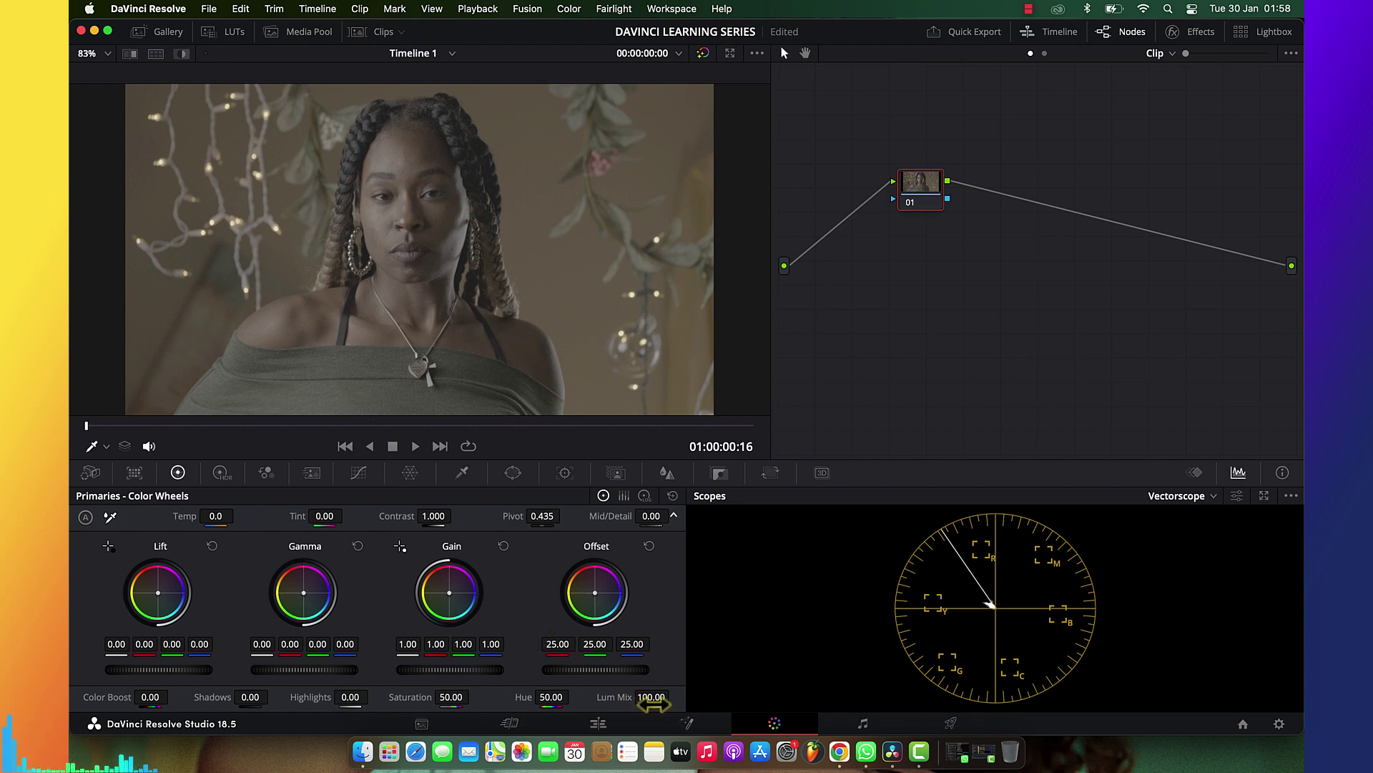
Look through the Primaries color bars and Log wheels, and return to the Primaries color wheels
left_click(625, 498)
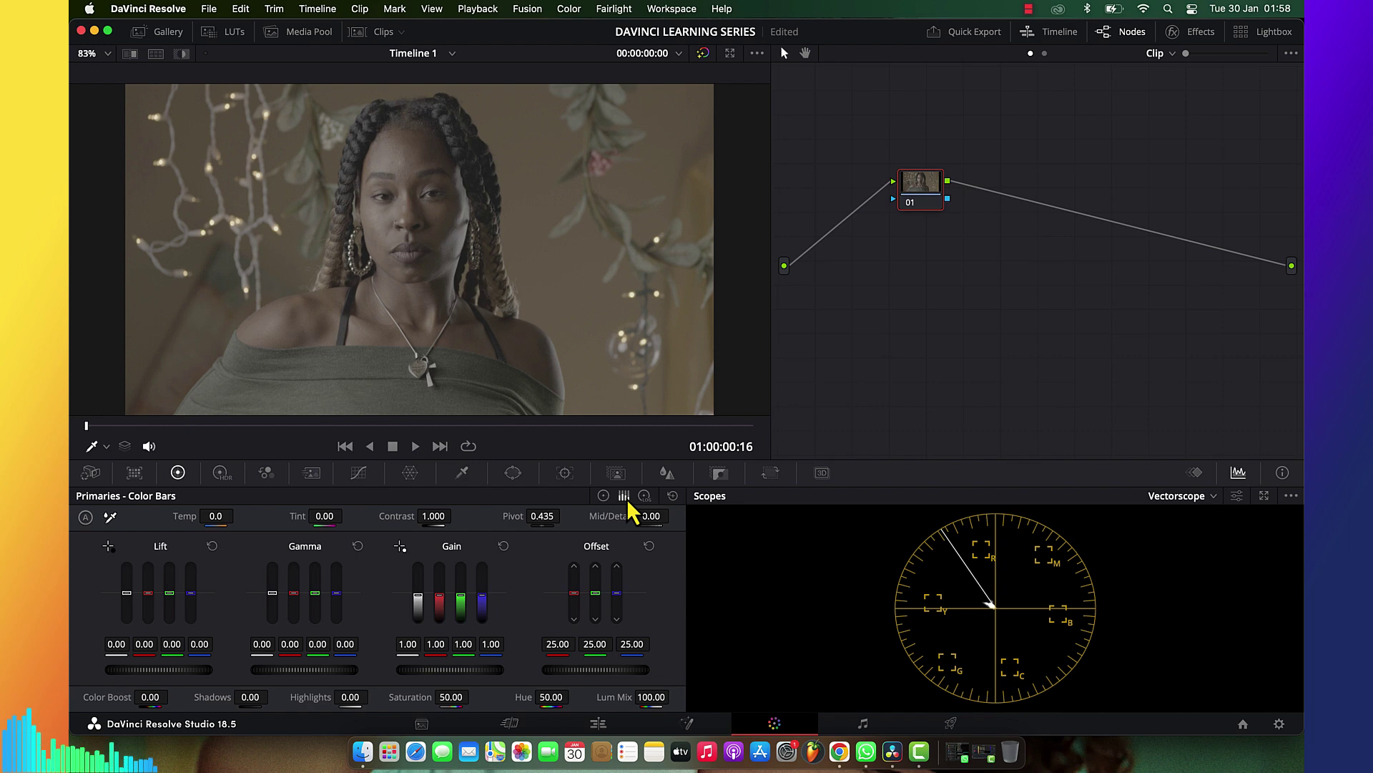
left_click(645, 497)
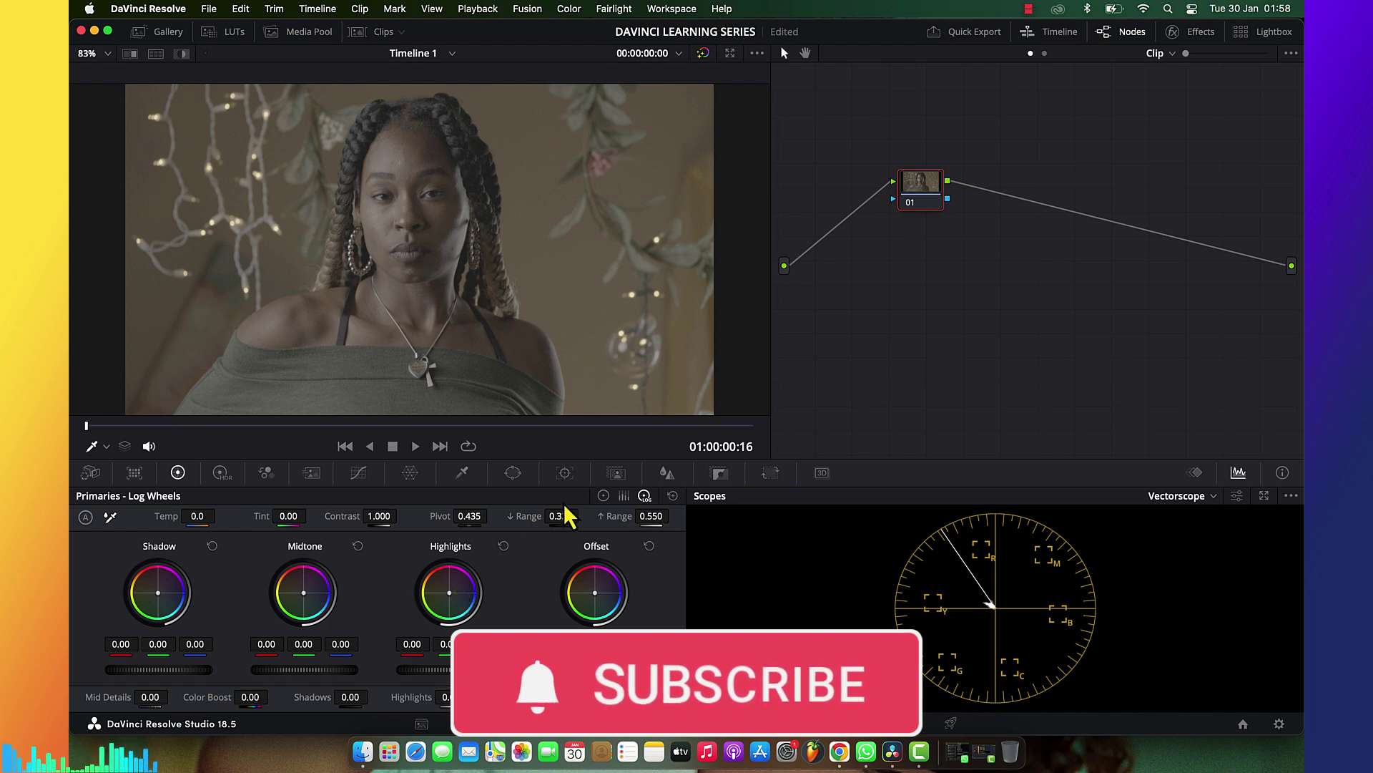
left_click(603, 497)
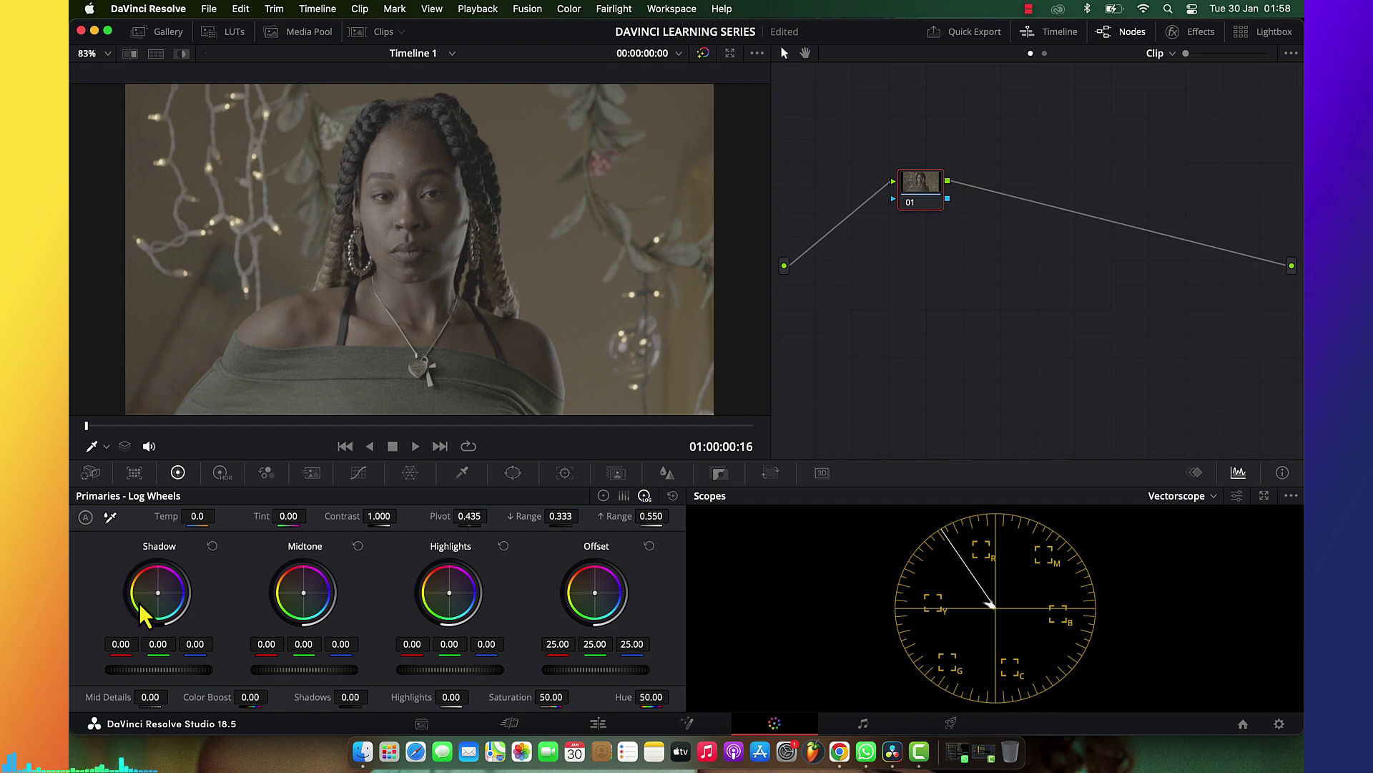
left_click(603, 495)
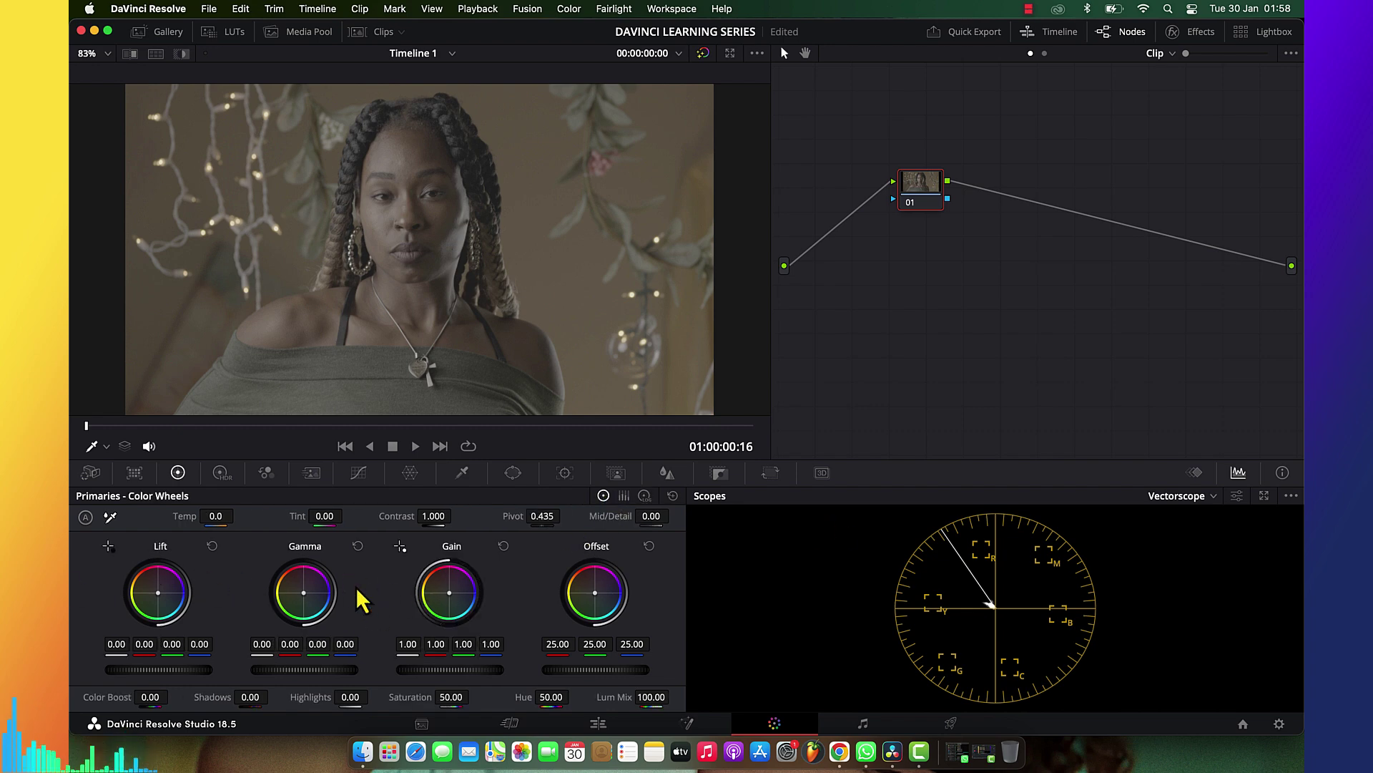
Switch the scope to Waveform and compare the Log wheels with the Primaries color wheels
left_click(1177, 495)
left_click(1184, 545)
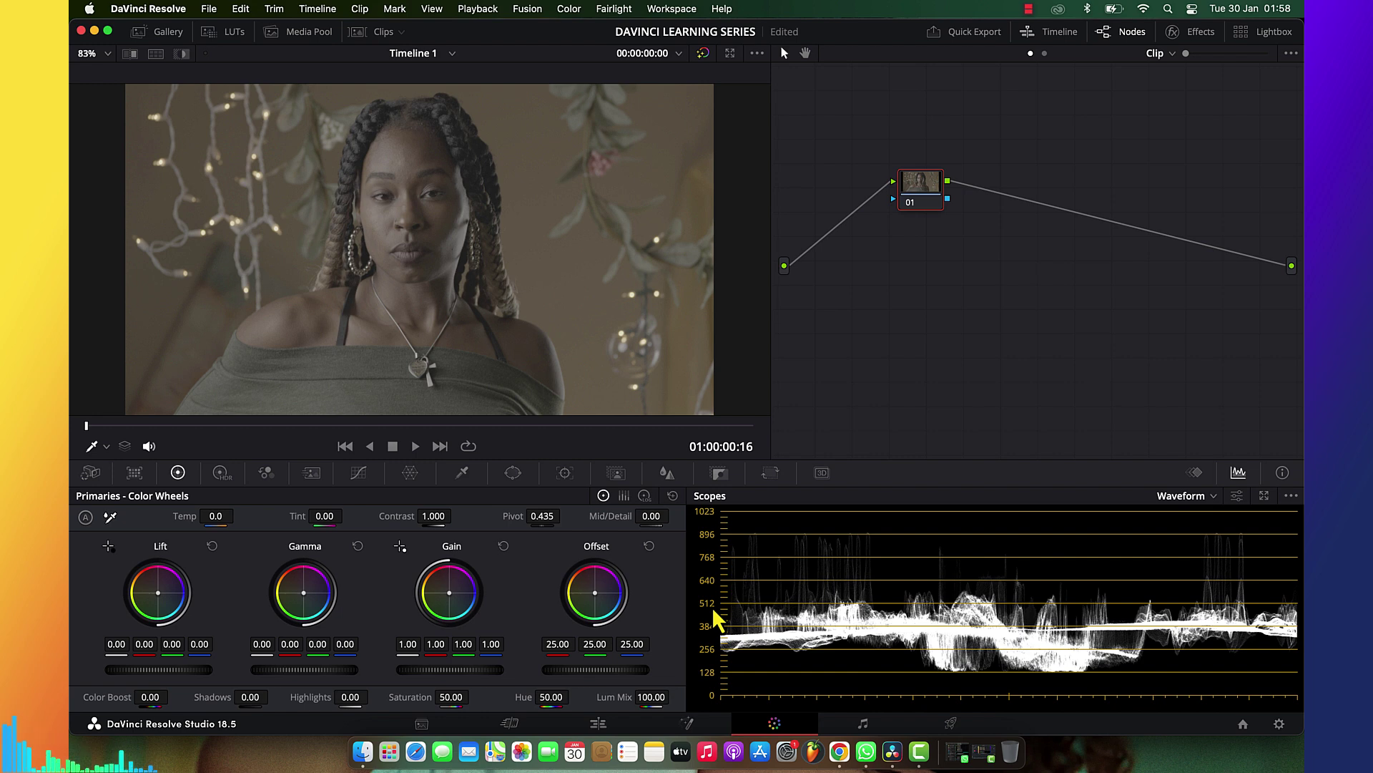
left_click(644, 495)
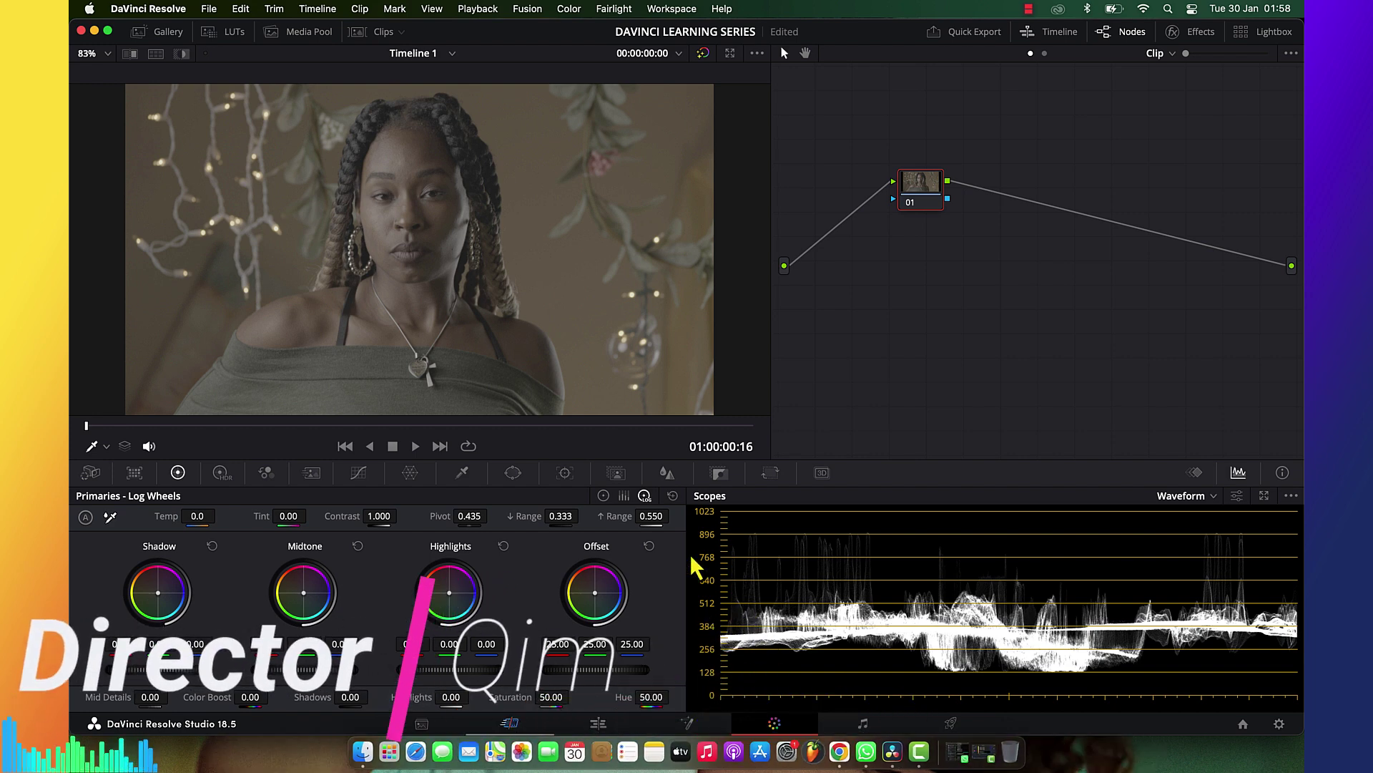
left_click(603, 496)
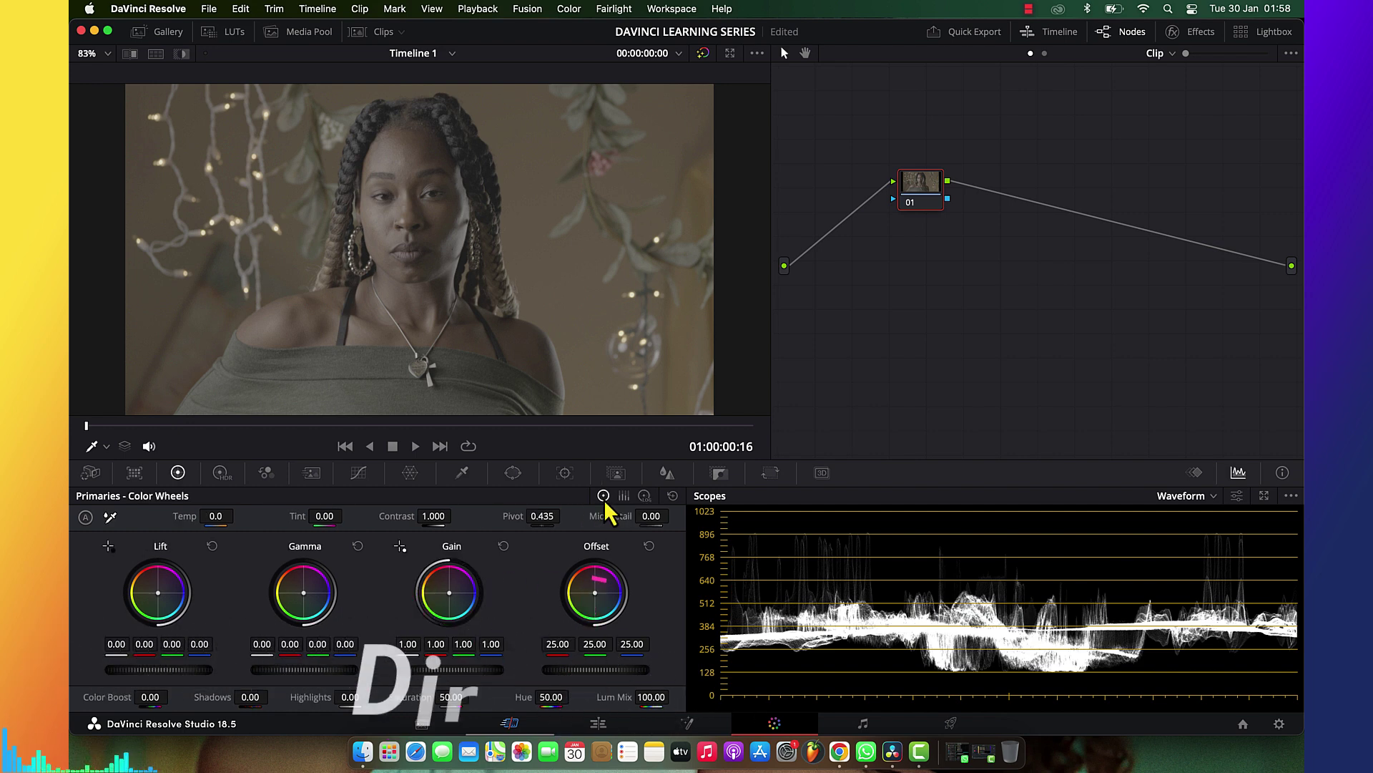
Try shifting the Shadow color balance in the Log wheels and reset node 01's grade
left_click(645, 496)
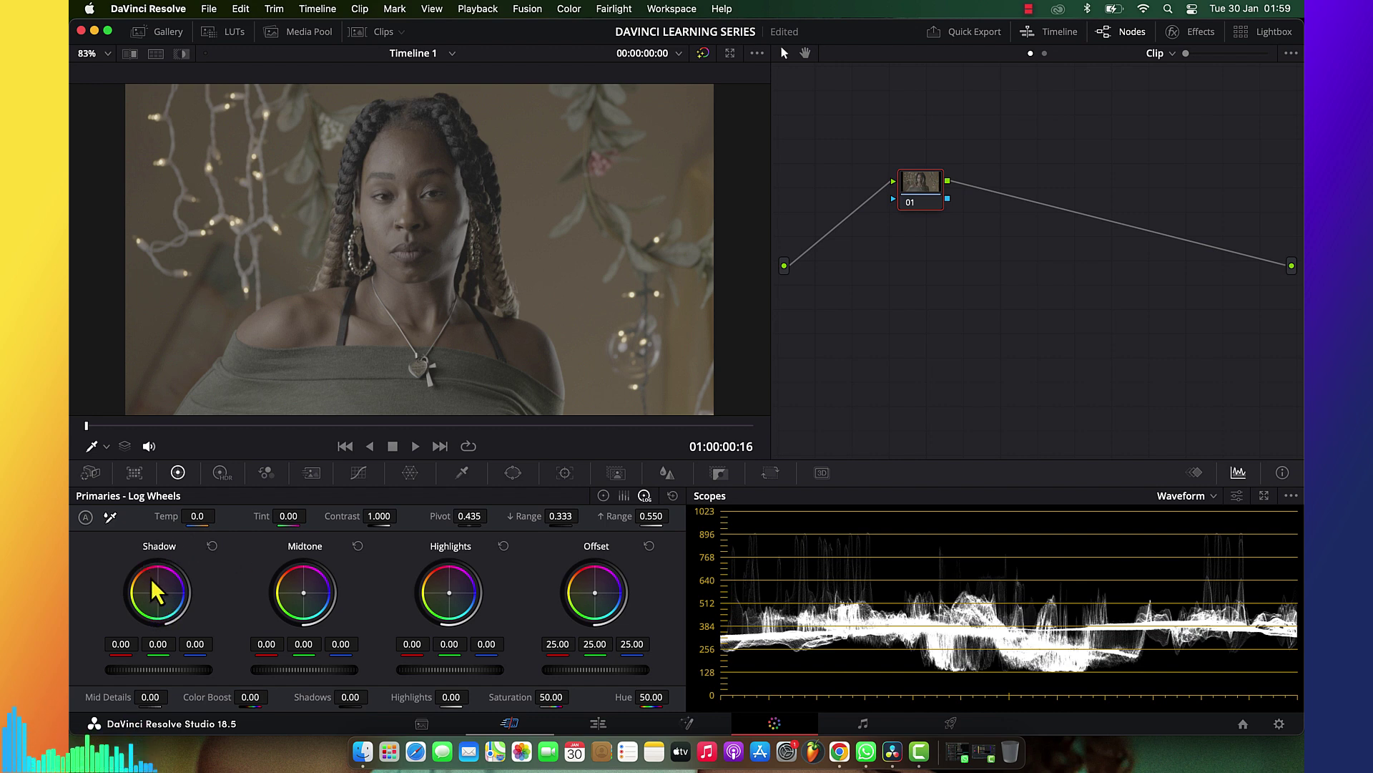
left_click_drag(160, 596, 115, 518)
right_click(927, 204)
left_click(955, 211)
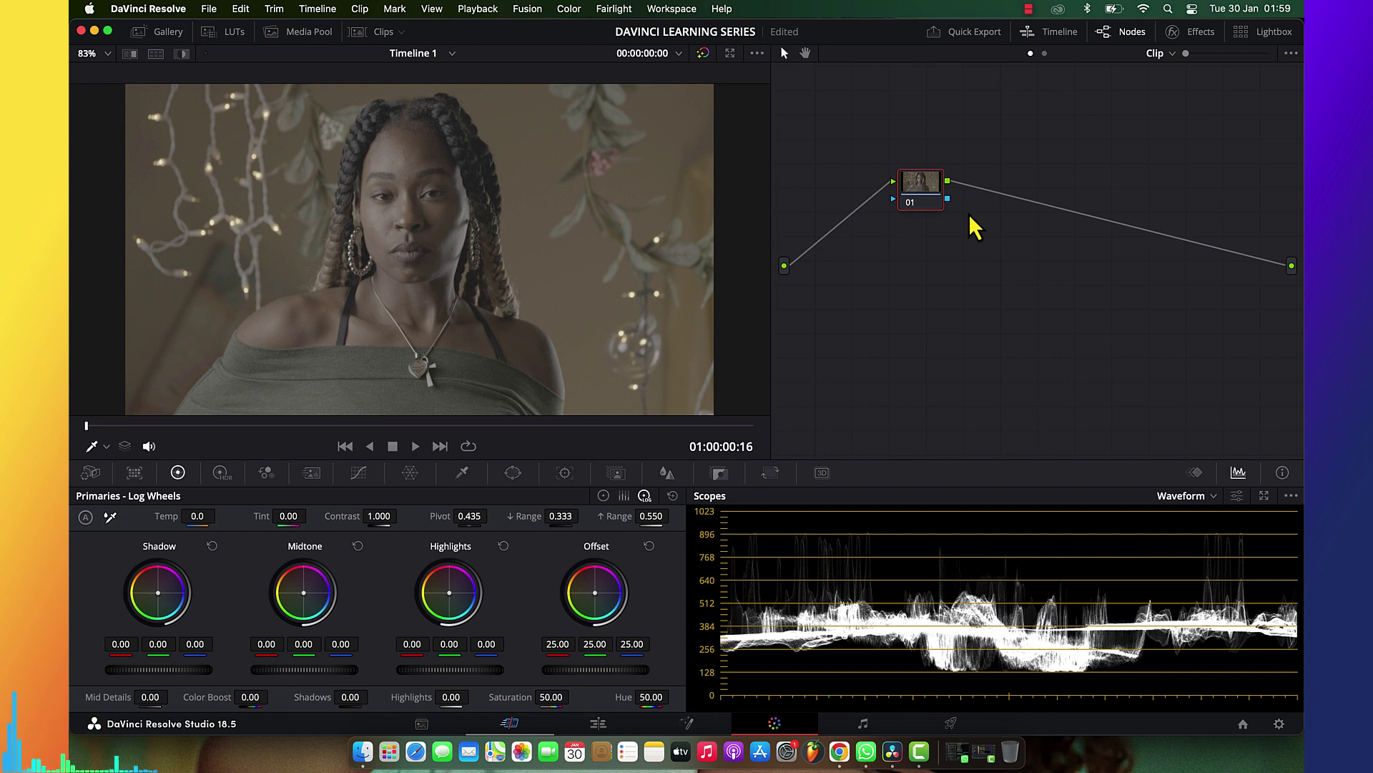
Return to the Primaries color wheels and open the High Dynamic Range color wheels
left_click(603, 495)
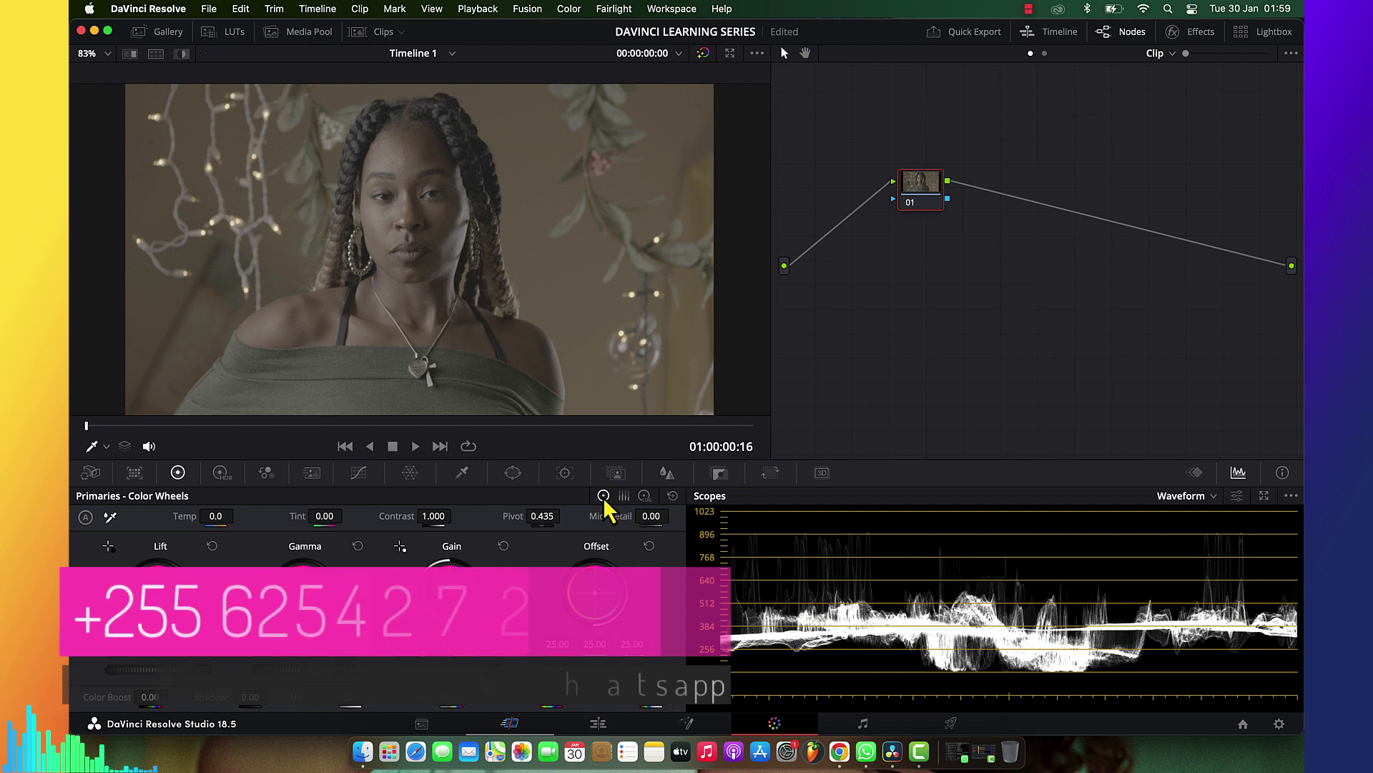
left_click(221, 473)
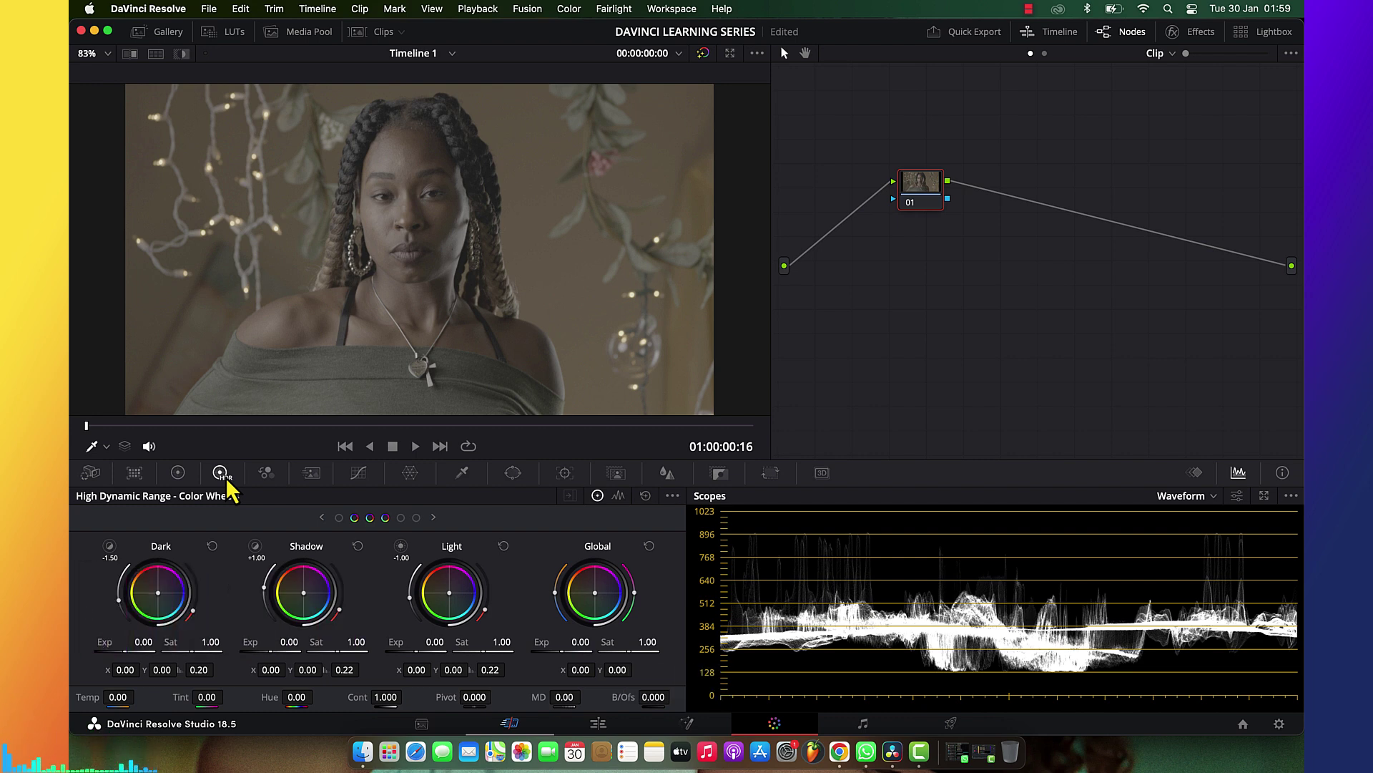
Compare the Primaries color wheels with the High Dynamic Range color wheels and save the project
left_click(178, 474)
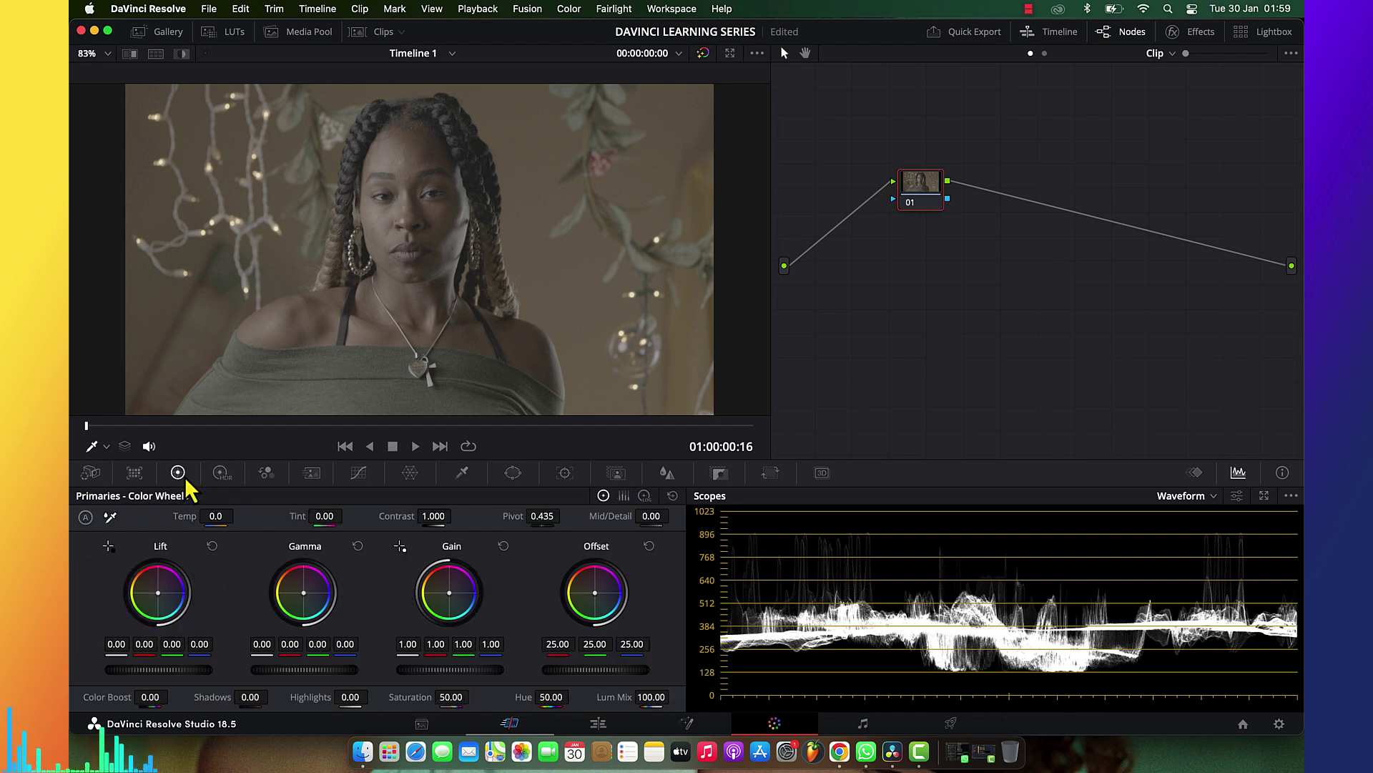
left_click(221, 475)
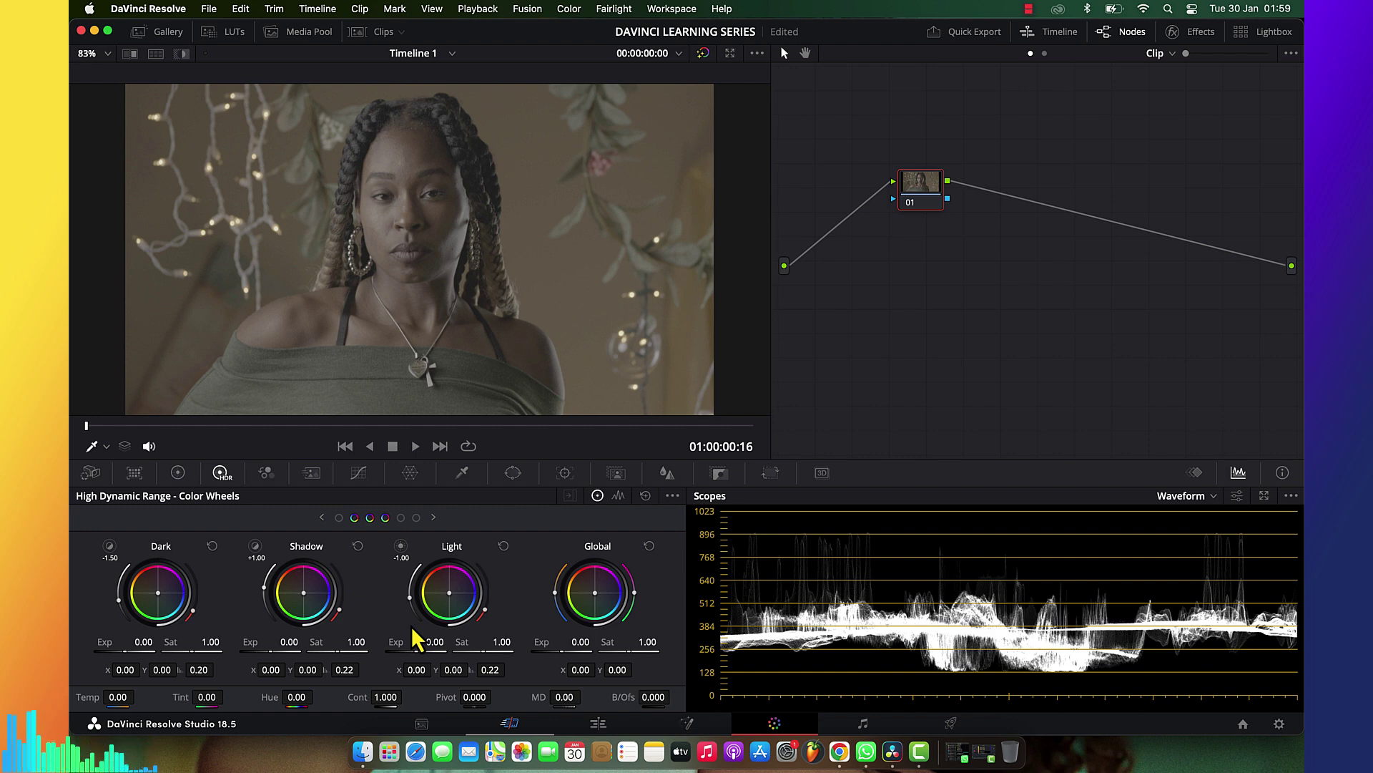
key("super+s")
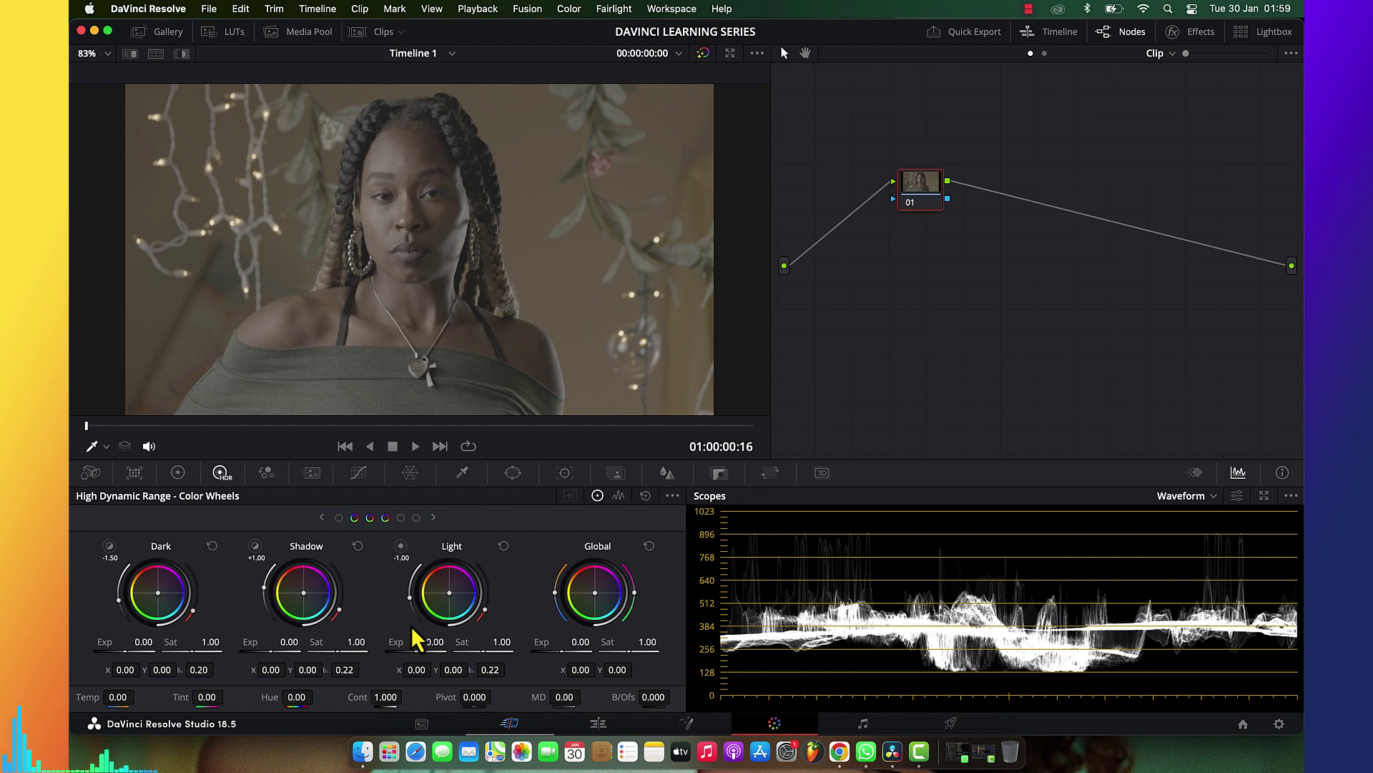
Try raising the blue channel of Blue Output to 2.00 in the RGB Mixer, and reset Blue Output
left_click(273, 479)
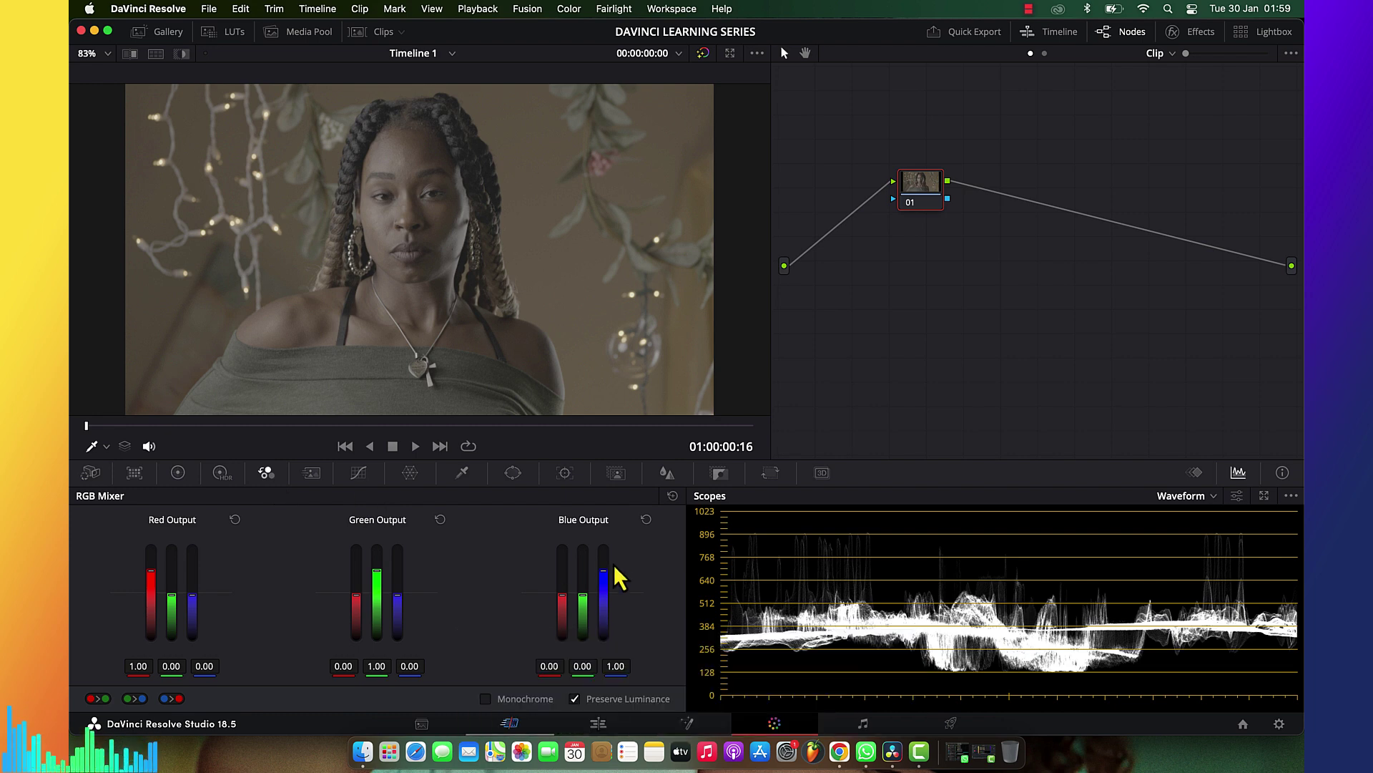
mouse_move(604, 571)
left_mouse_down()
mouse_move(604, 595)
mouse_move(604, 547)
left_mouse_up()
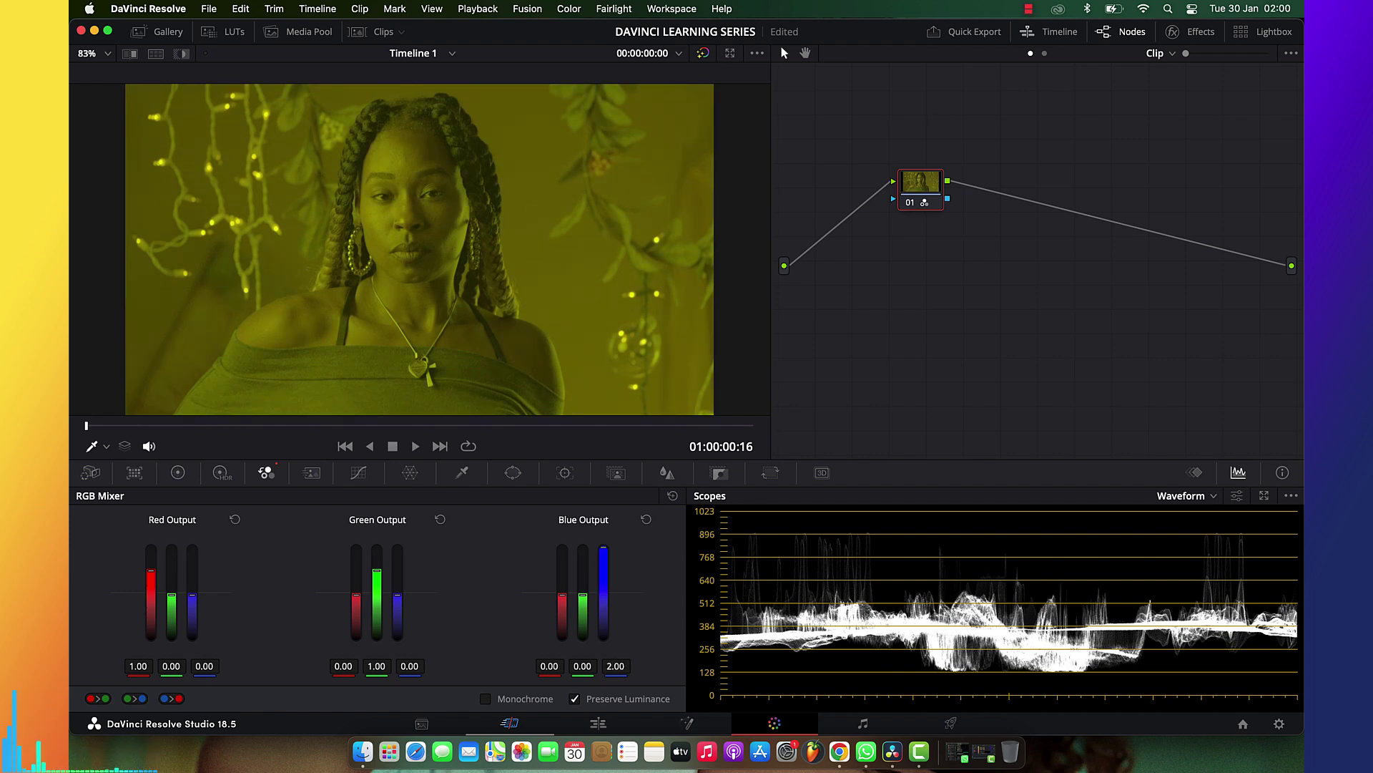
left_click(646, 520)
Try lowering Green Output's green channel to -0.79 and Red Output's red channel to 0.05, and reset the RGB Mixer
left_click_drag(376, 570, 376, 612)
mouse_move(151, 571)
left_mouse_down()
mouse_move(151, 548)
mouse_move(151, 592)
left_mouse_up()
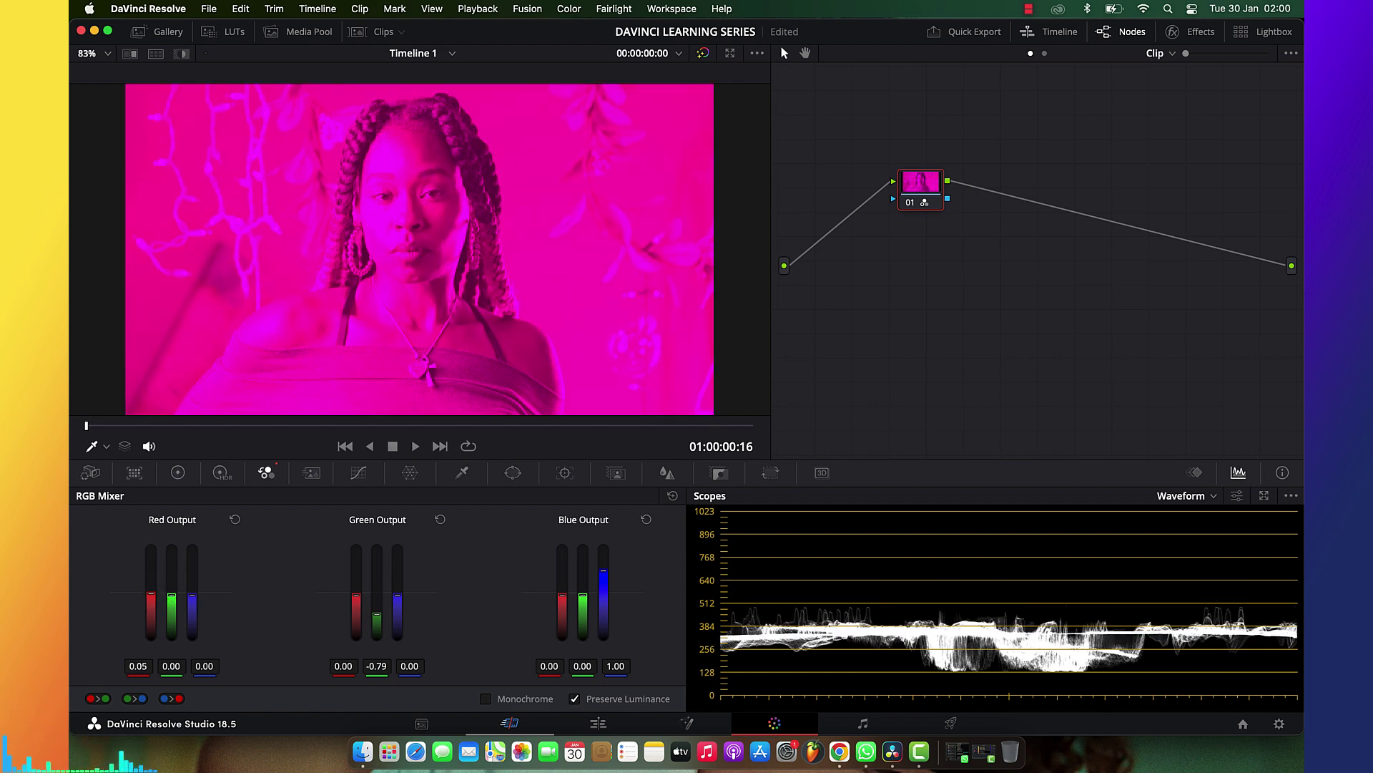
left_click(671, 497)
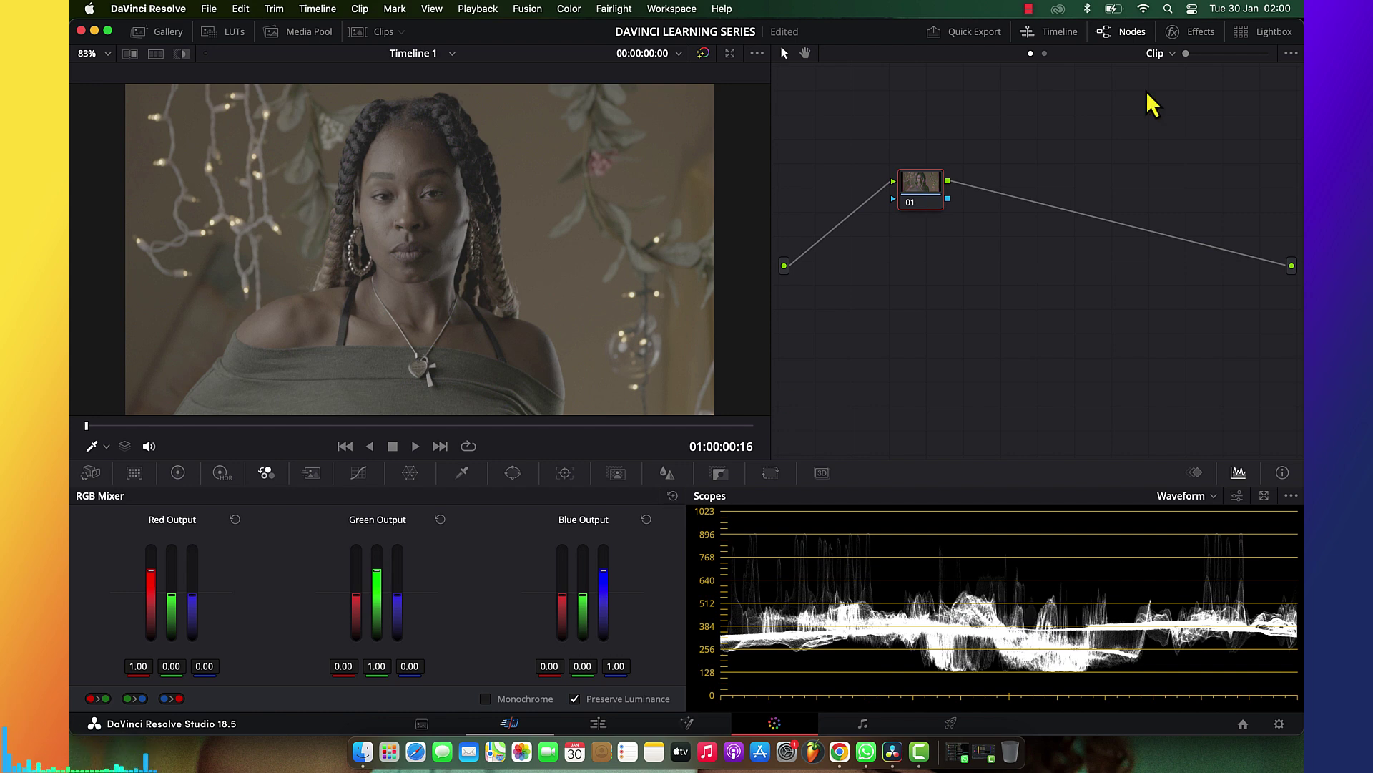
Open the Motion Effects palette and inspect the woman's face up close in the viewer
left_click(485, 699)
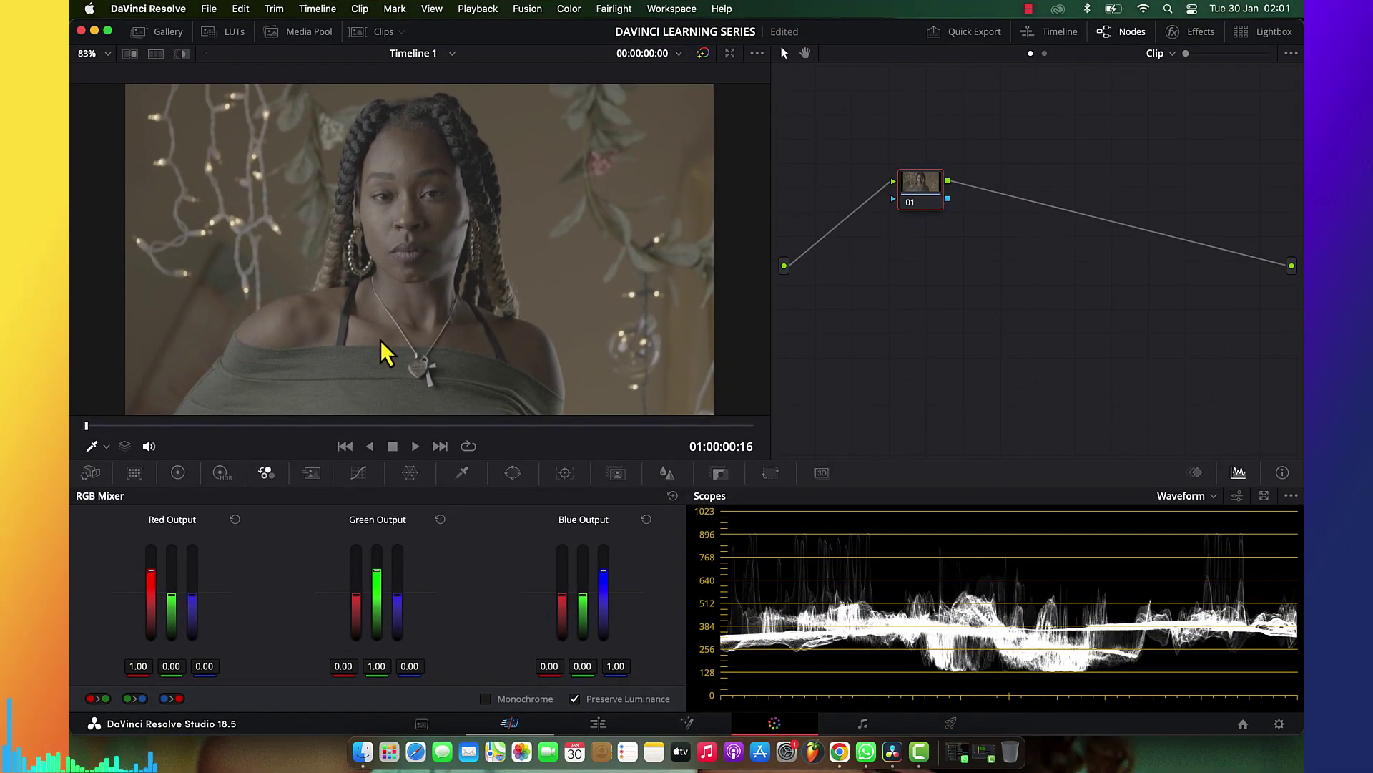
left_click(323, 472)
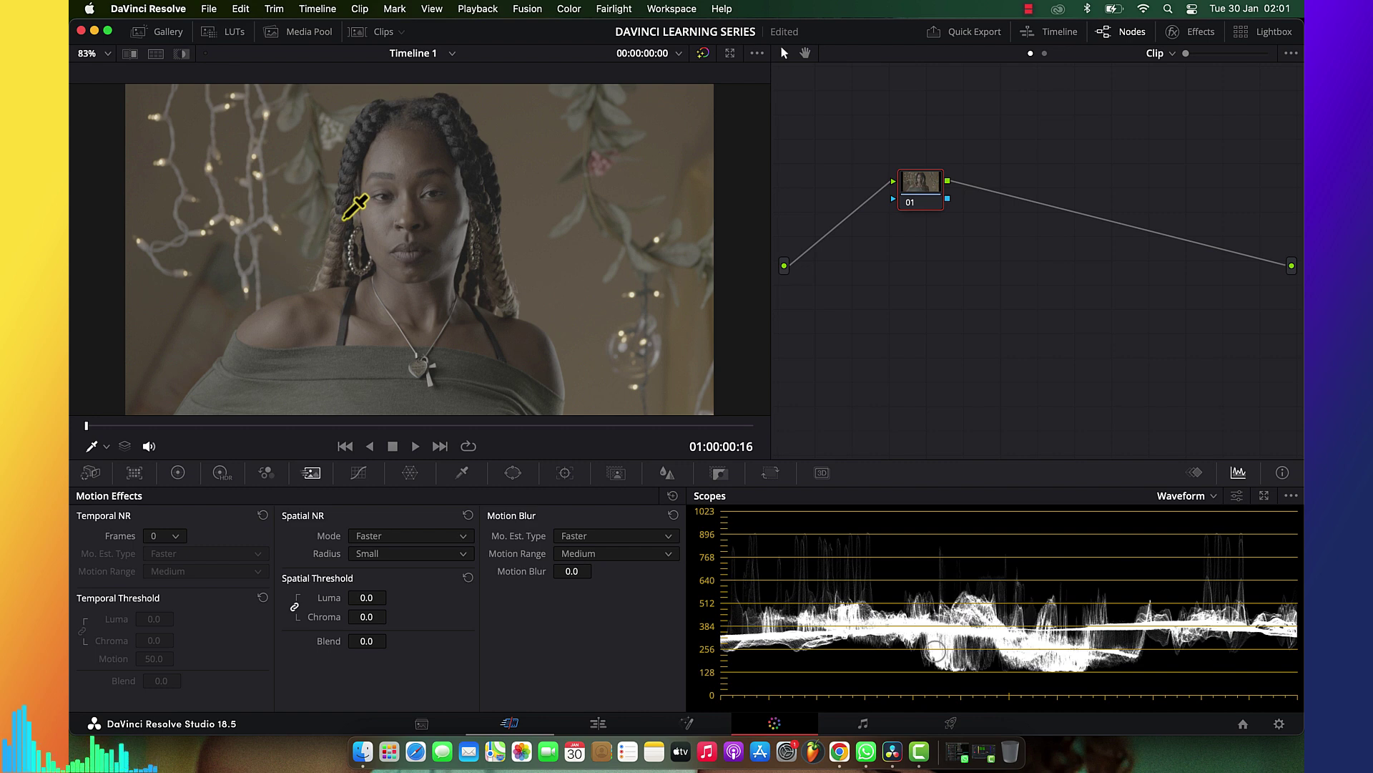
scroll(351, 214, "up", 1)
scroll(359, 207, "up", 5)
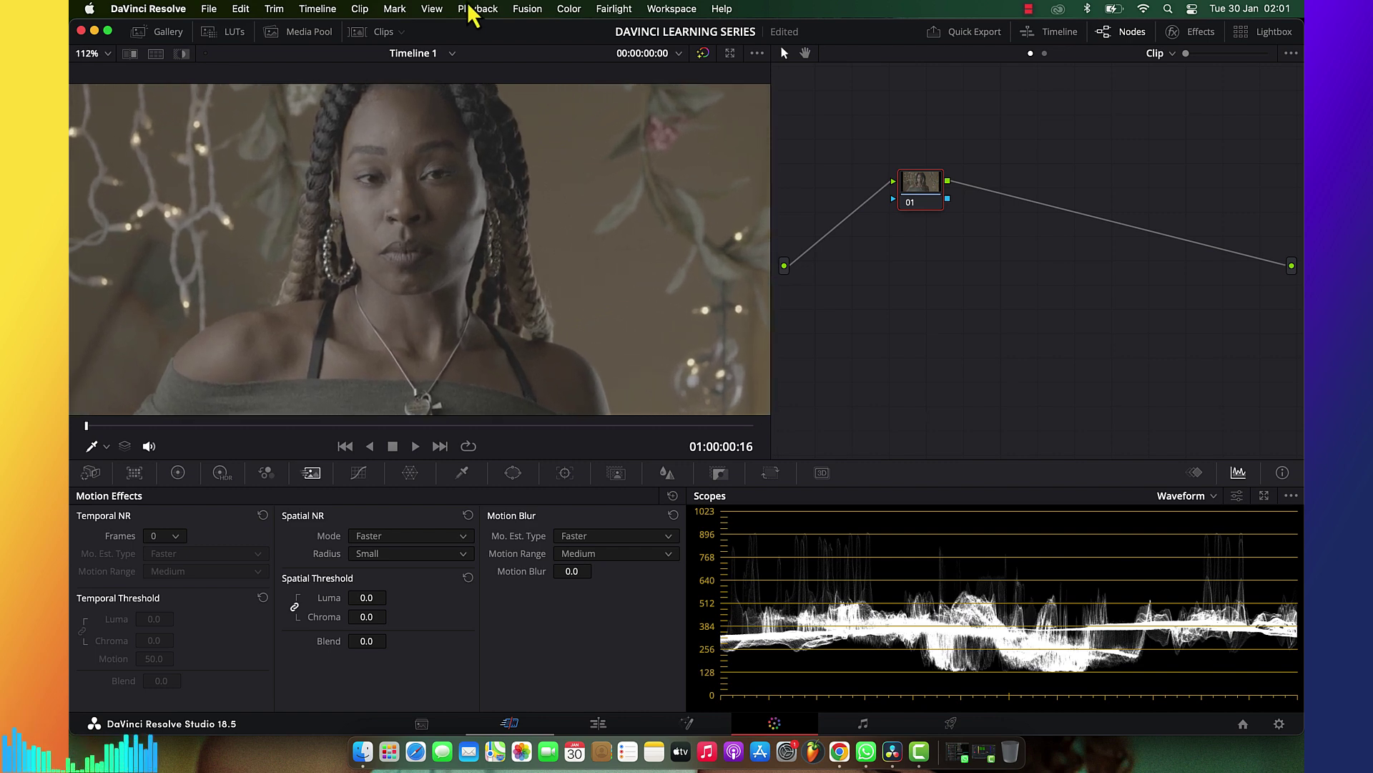
left_click(436, 179)
scroll(426, 169, "down", 6)
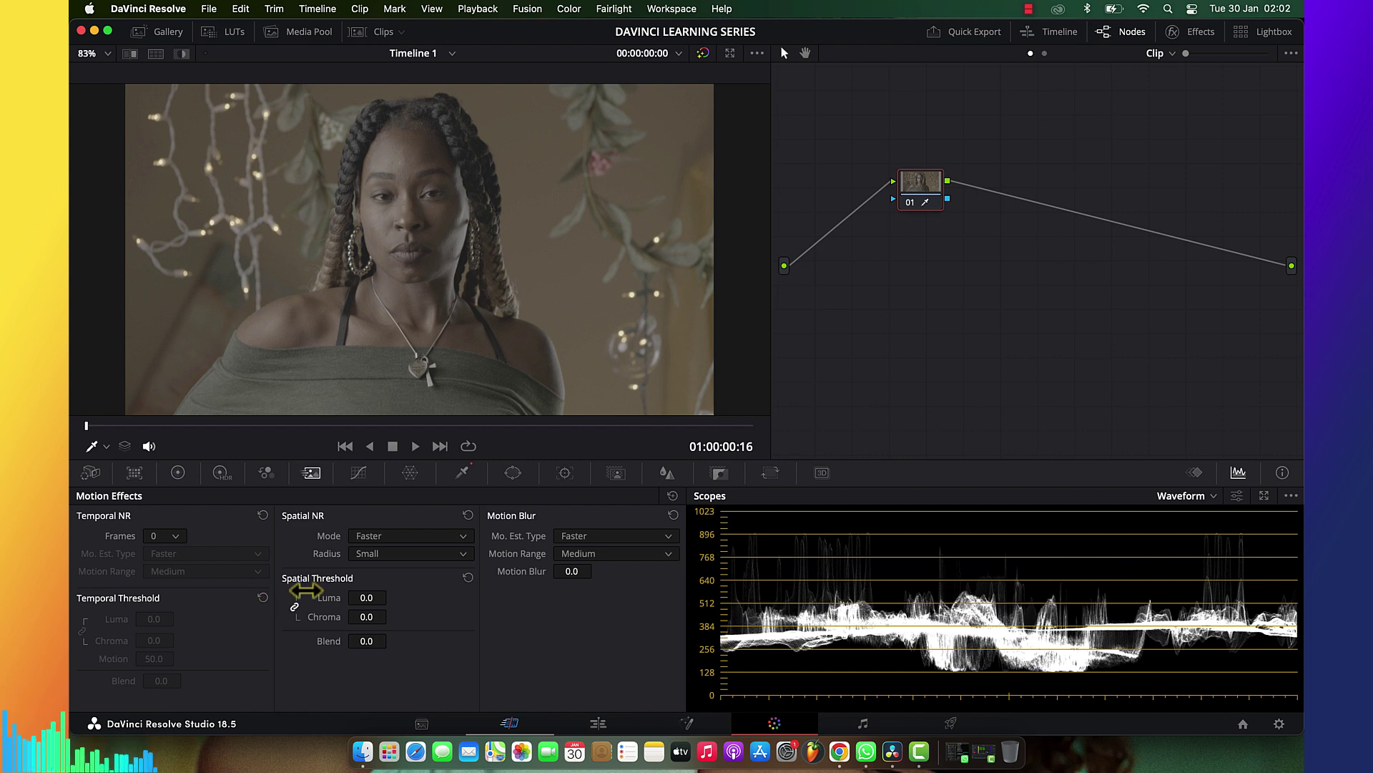
Try a Spatial Threshold Luma of 11.6 in Motion Effects and reset node 01's grade
mouse_move(361, 601)
left_mouse_down()
mouse_move(415, 614)
mouse_move(365, 605)
left_mouse_up()
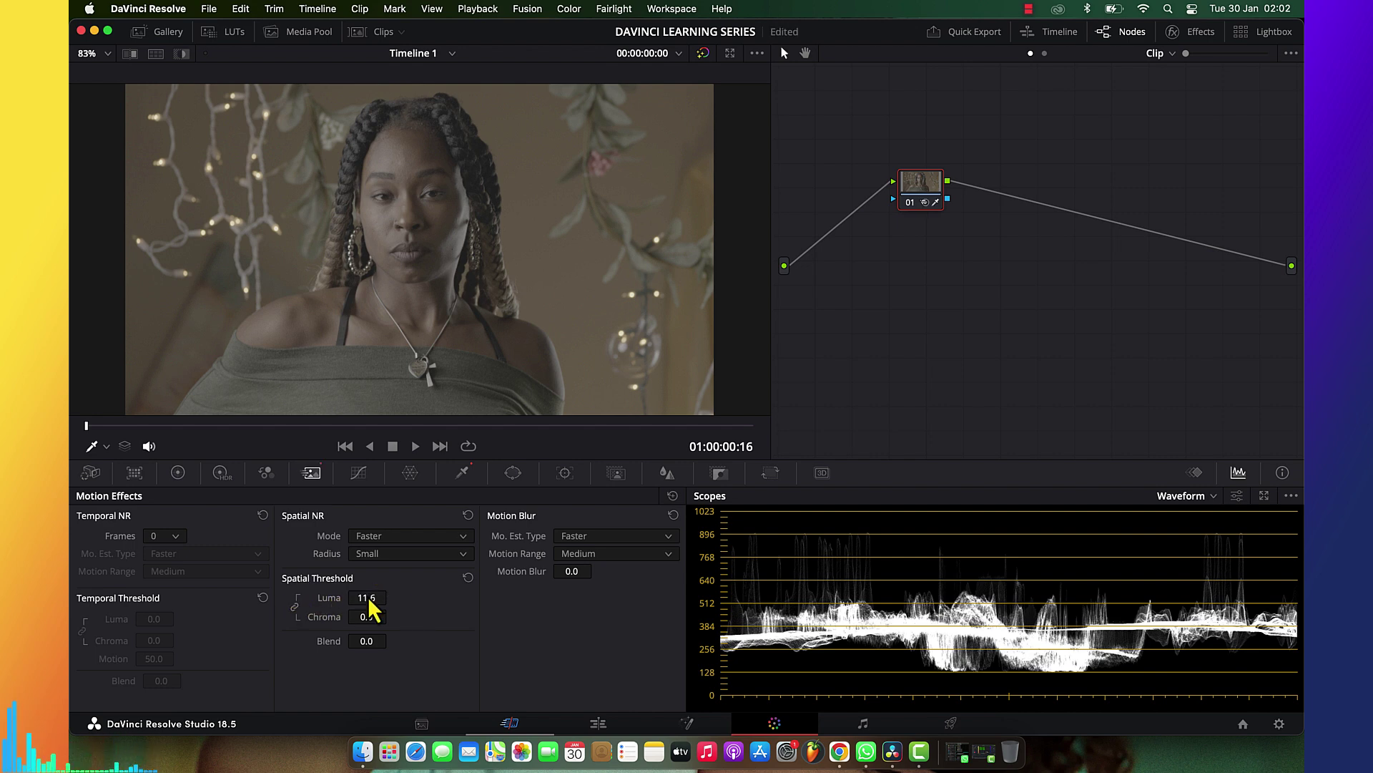
left_click(369, 598)
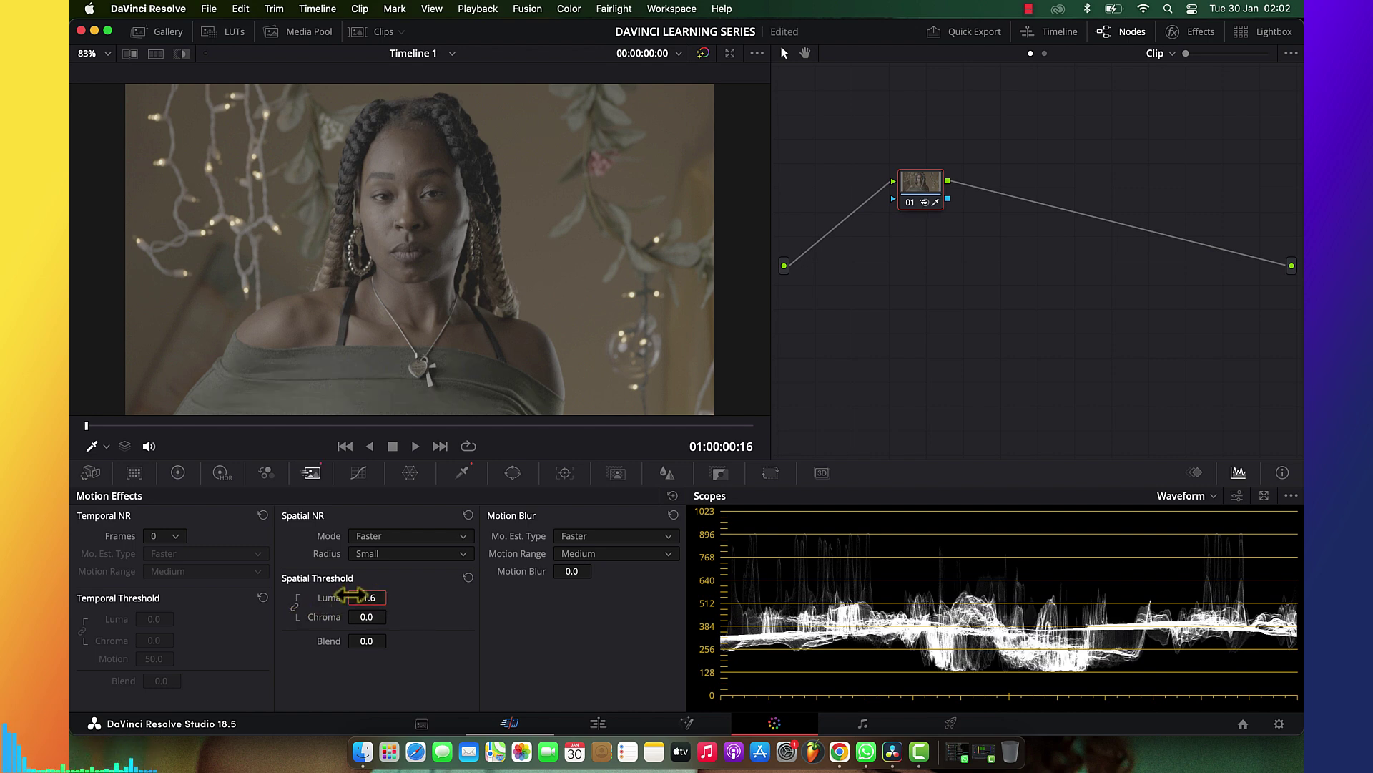
key("Return")
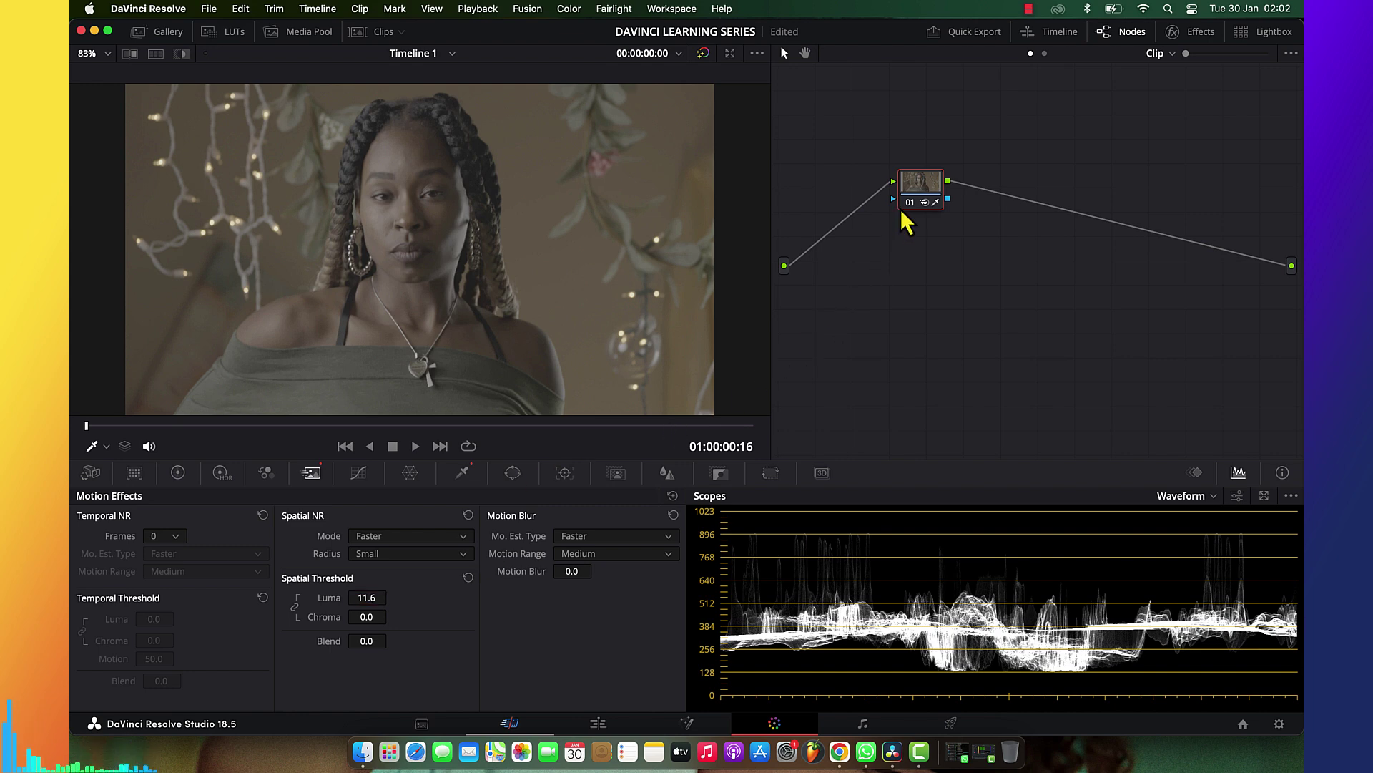
right_click(918, 183)
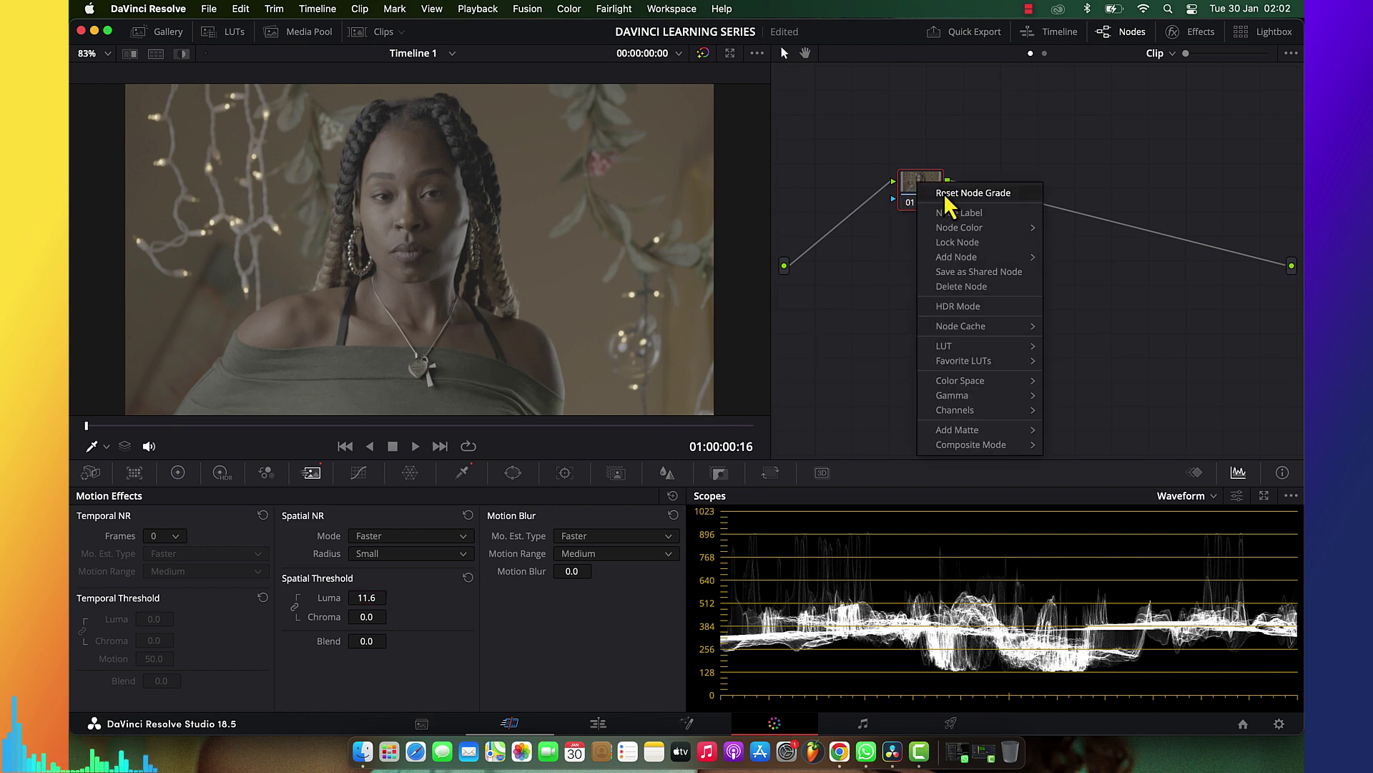
left_click(944, 193)
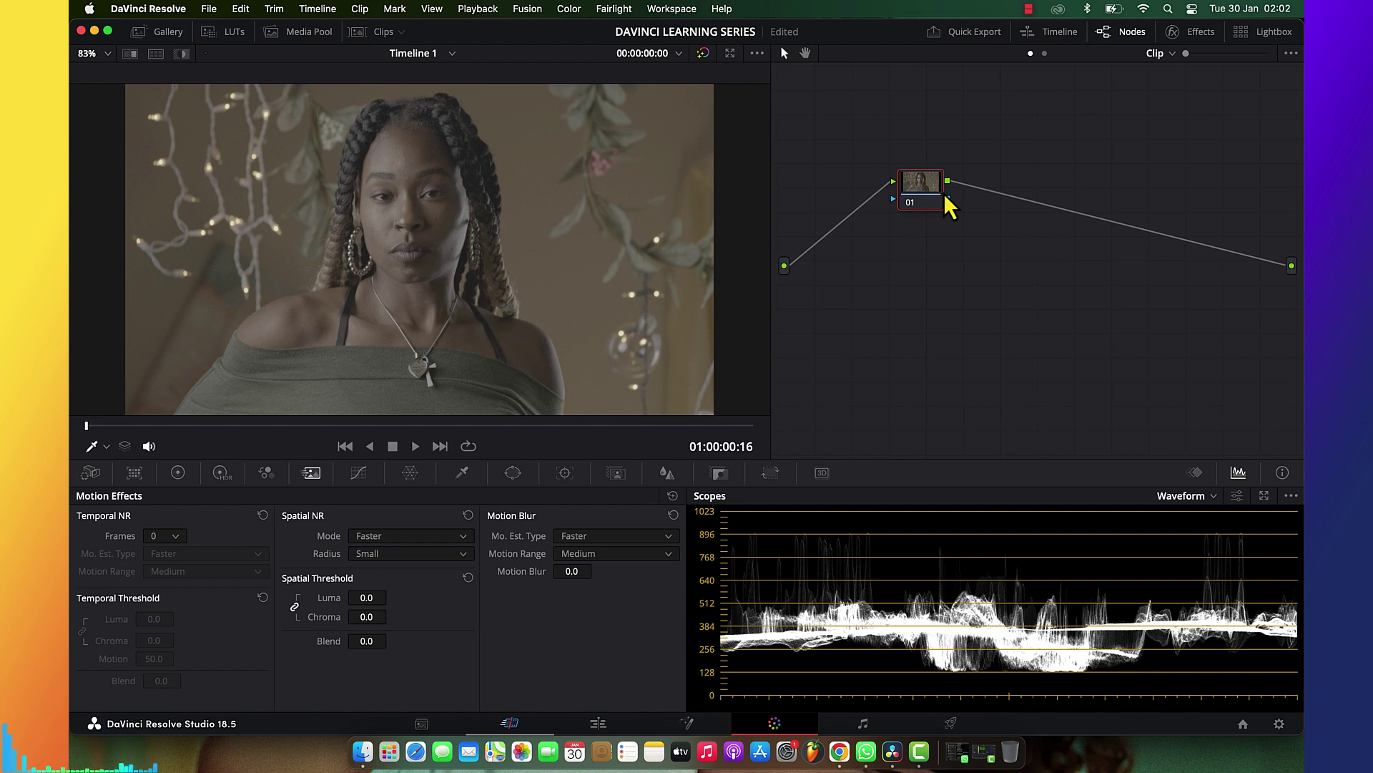
Open the Custom curves and compare them with the Primaries color wheels
left_click(350, 478)
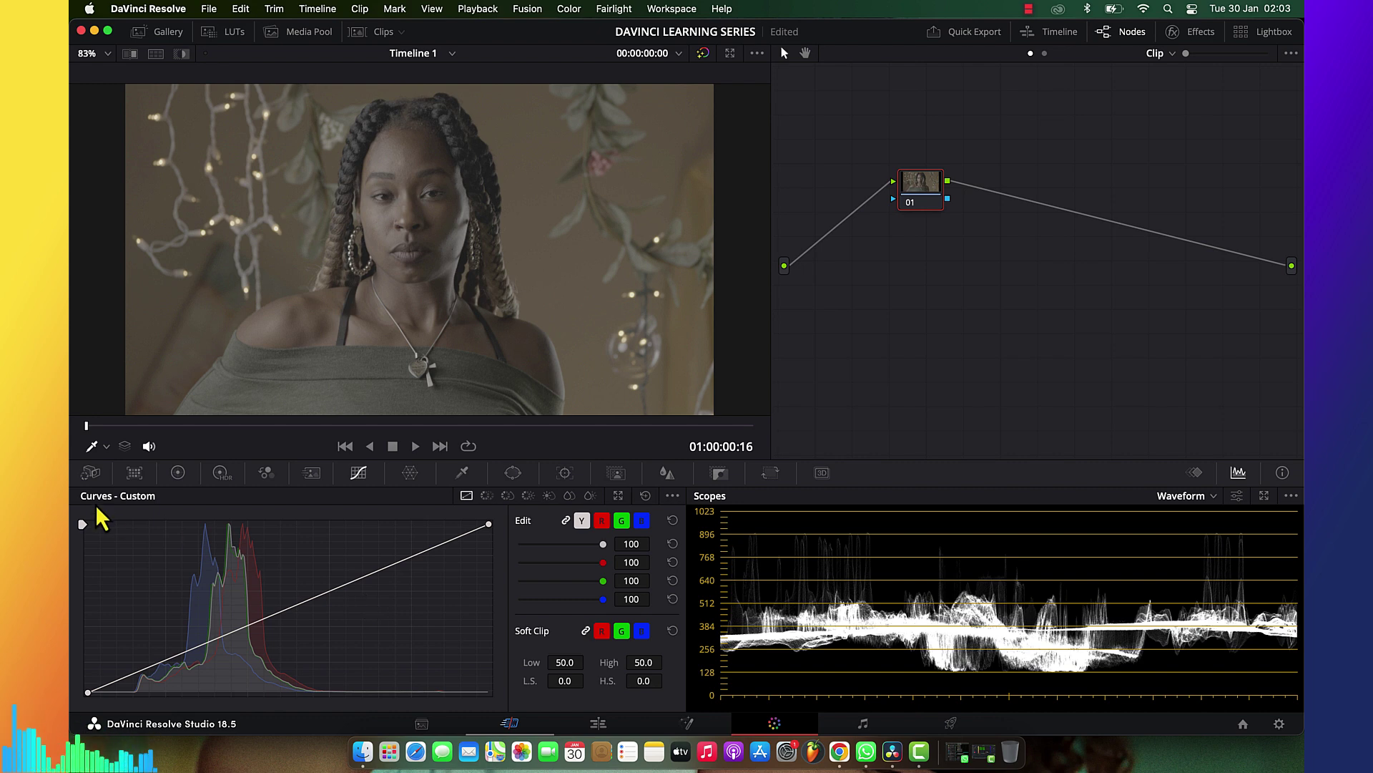
left_click(174, 475)
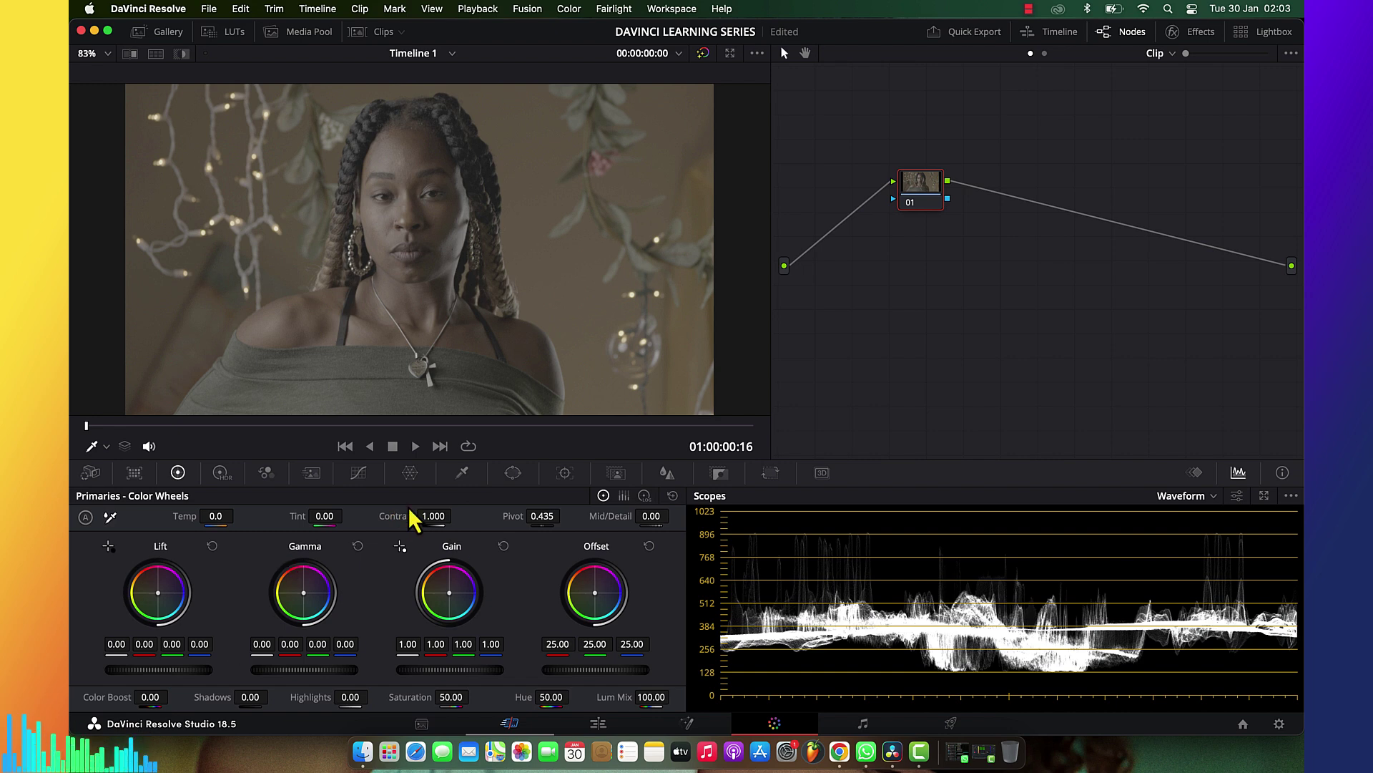
left_click(357, 473)
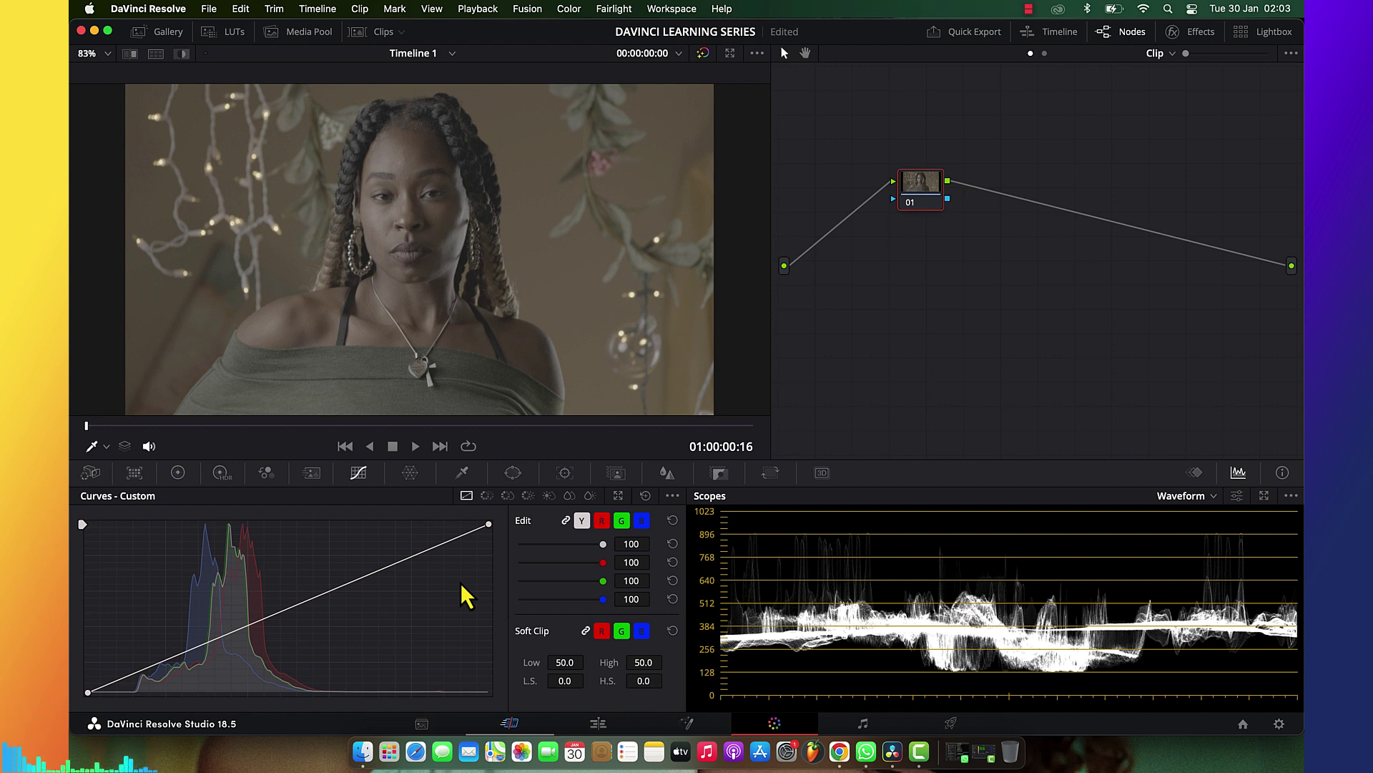
Try bending the luma curve upward and the red curve downward separately in the Custom curves, and reset the curves
left_click(585, 524)
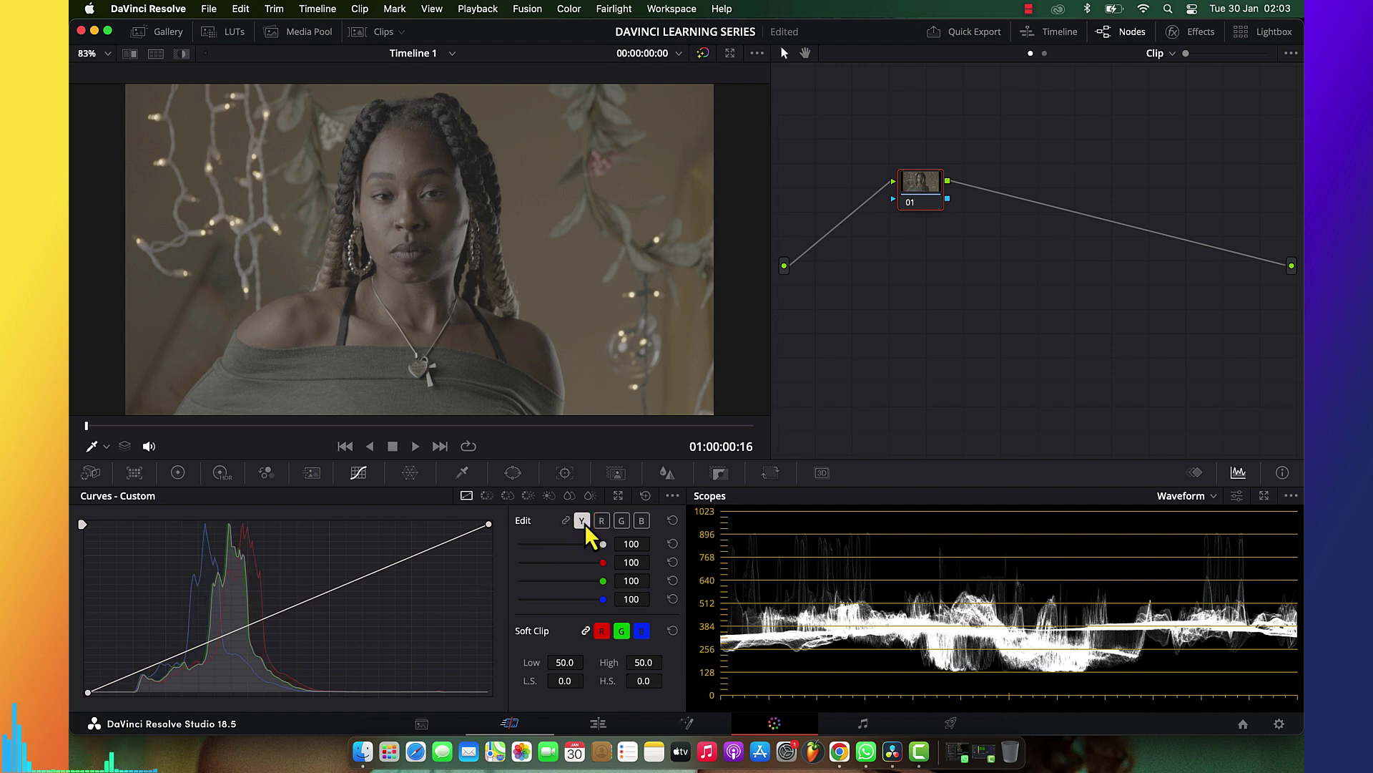
left_click_drag(316, 598, 307, 624)
left_click(601, 521)
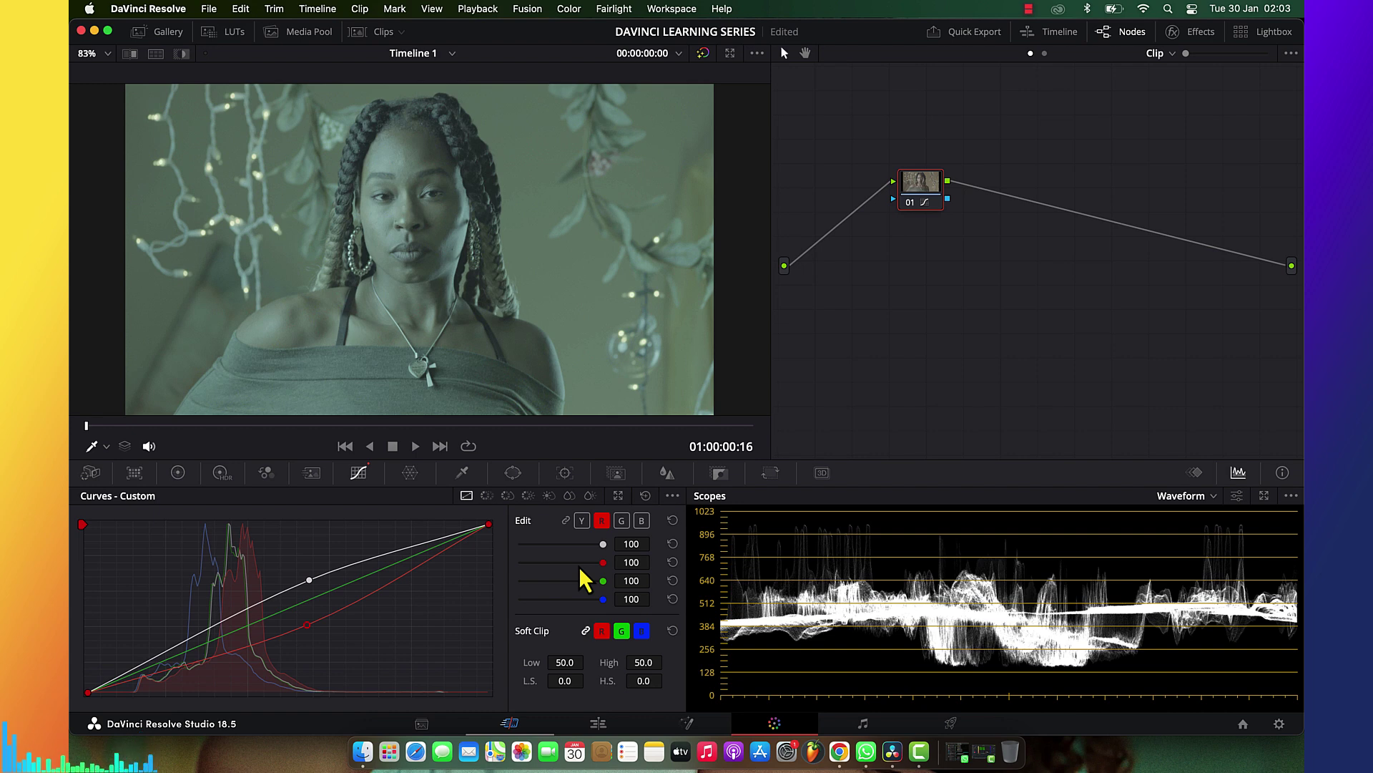
left_click(621, 522)
left_click(645, 495)
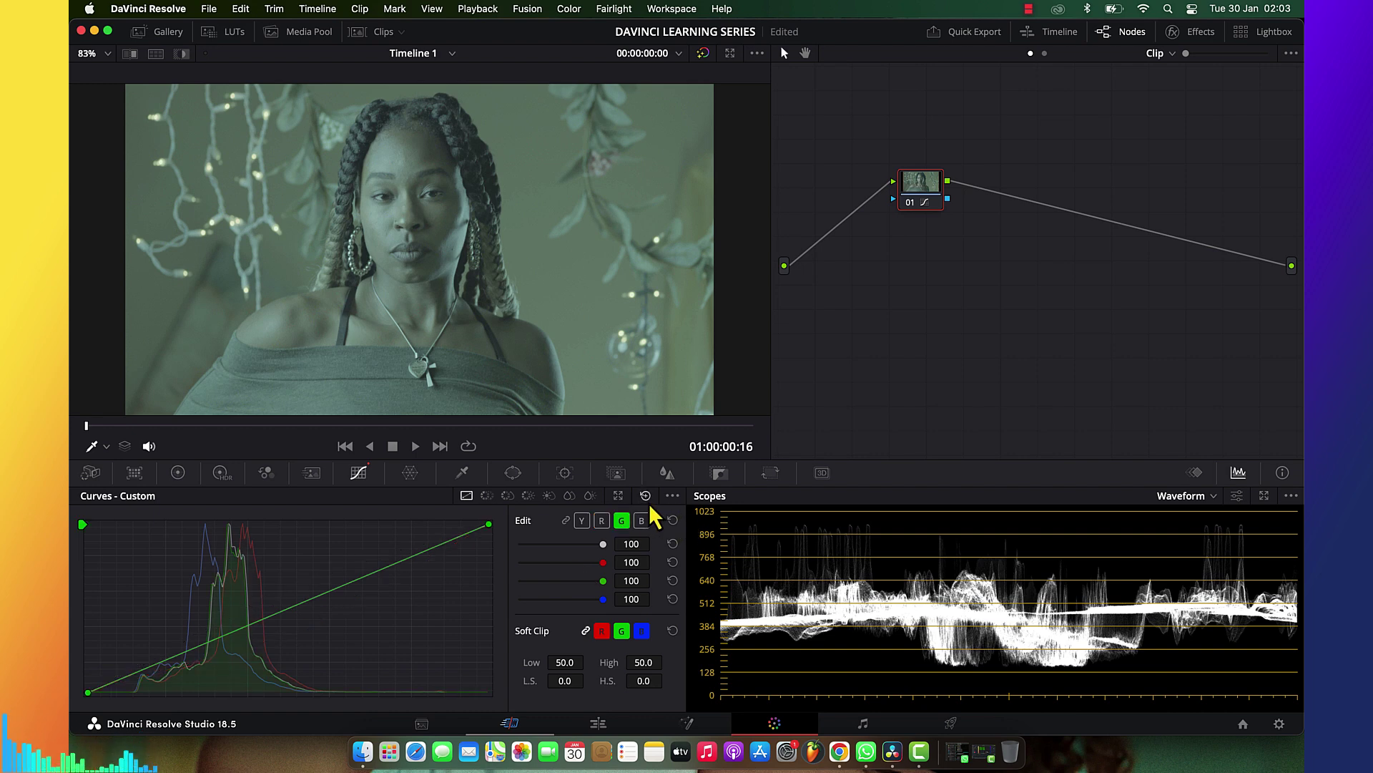
left_click(582, 520)
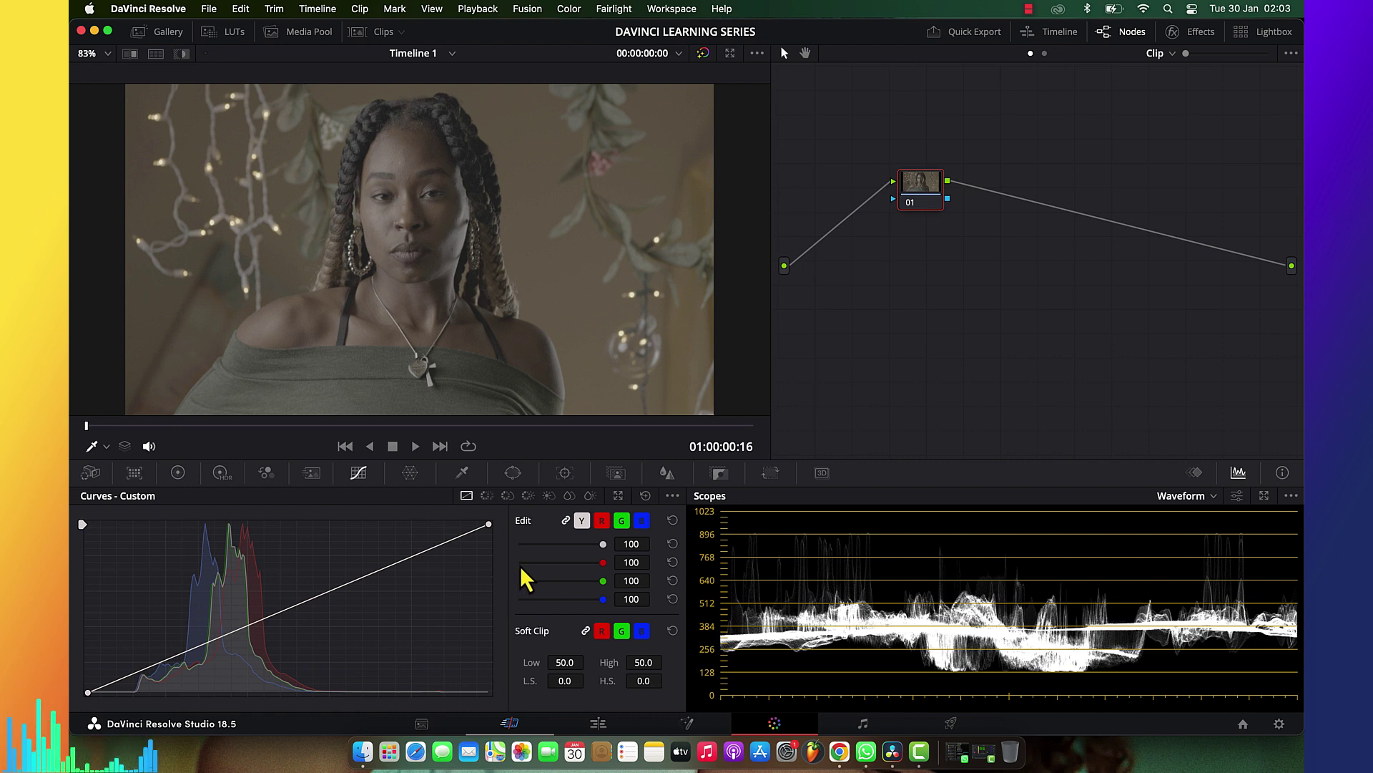
Add color points to the Hue Vs Hue curve and try the green point at Hue Rotate -144.80 and 90.40
left_click(487, 495)
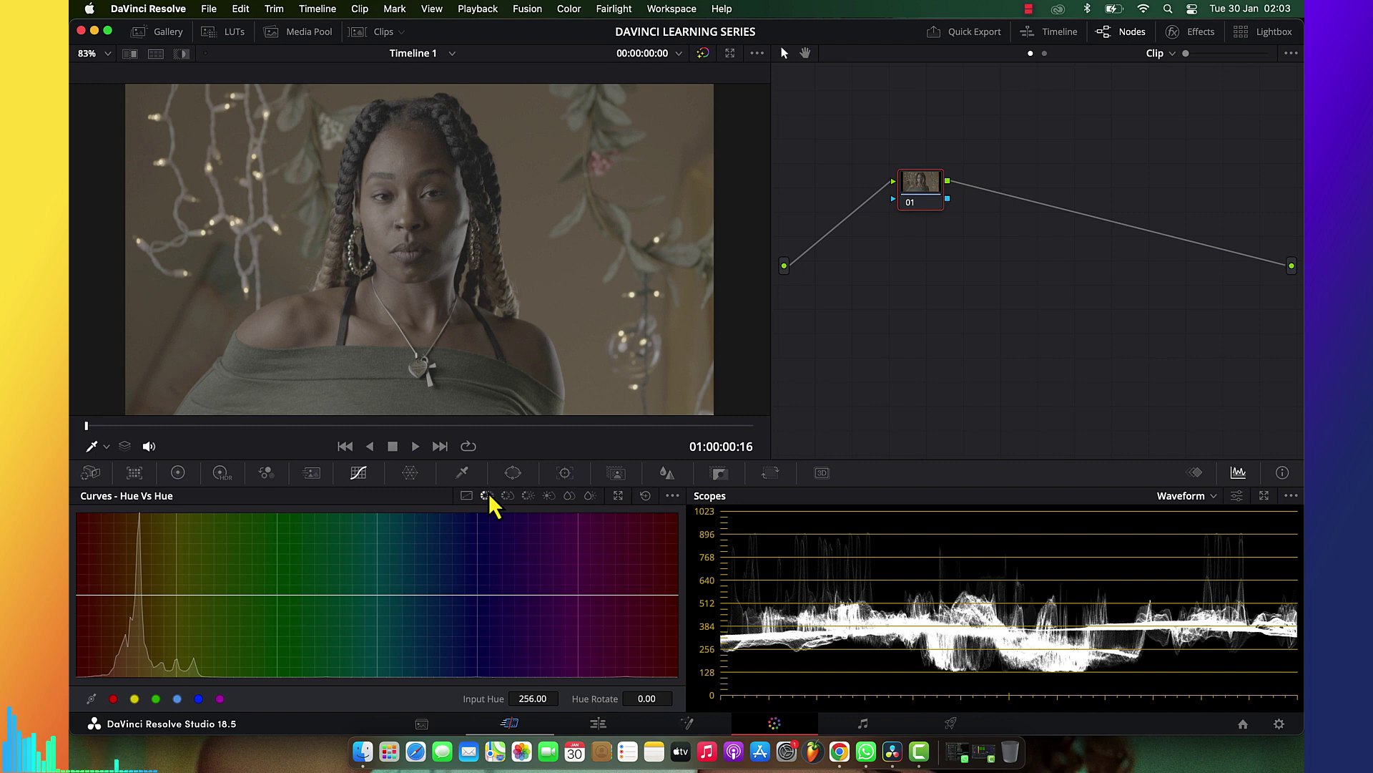
left_click(218, 701)
left_click(198, 698)
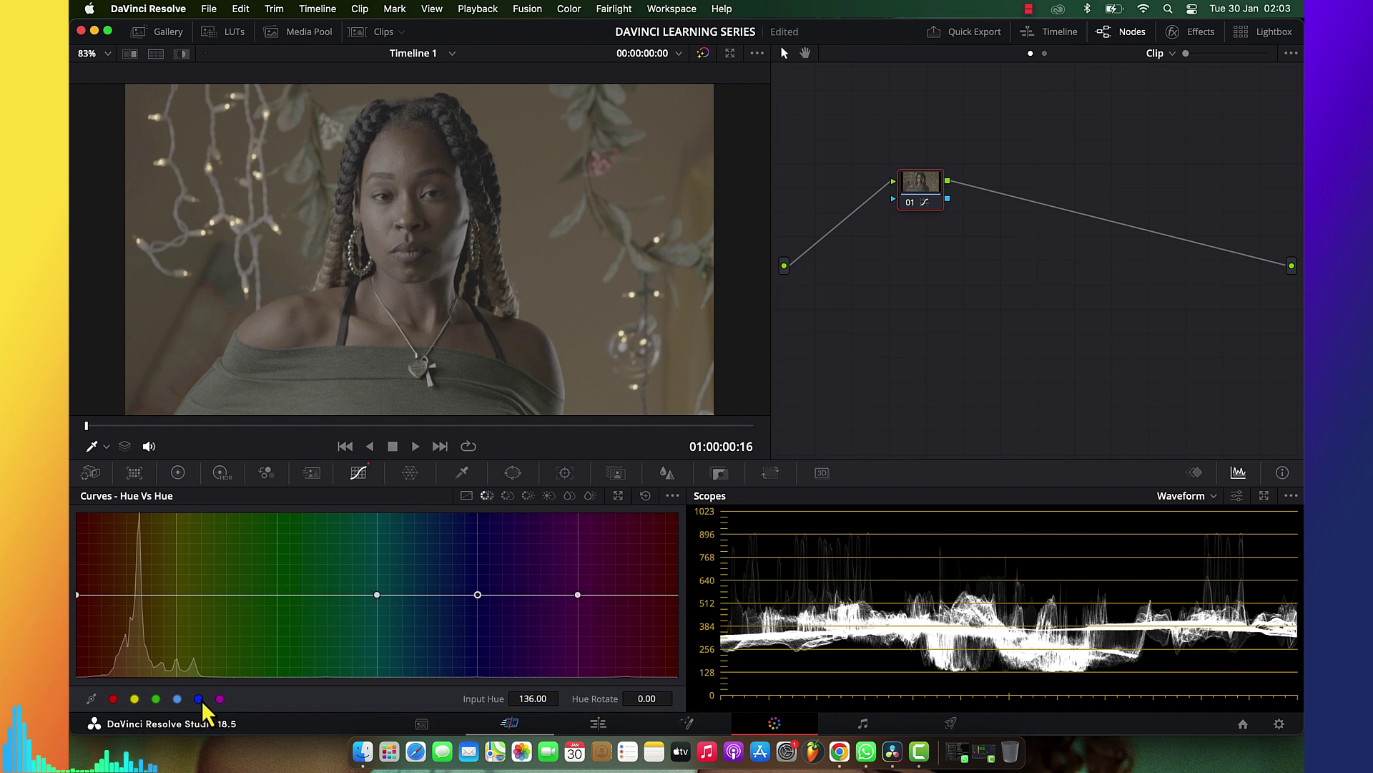
left_click(156, 698)
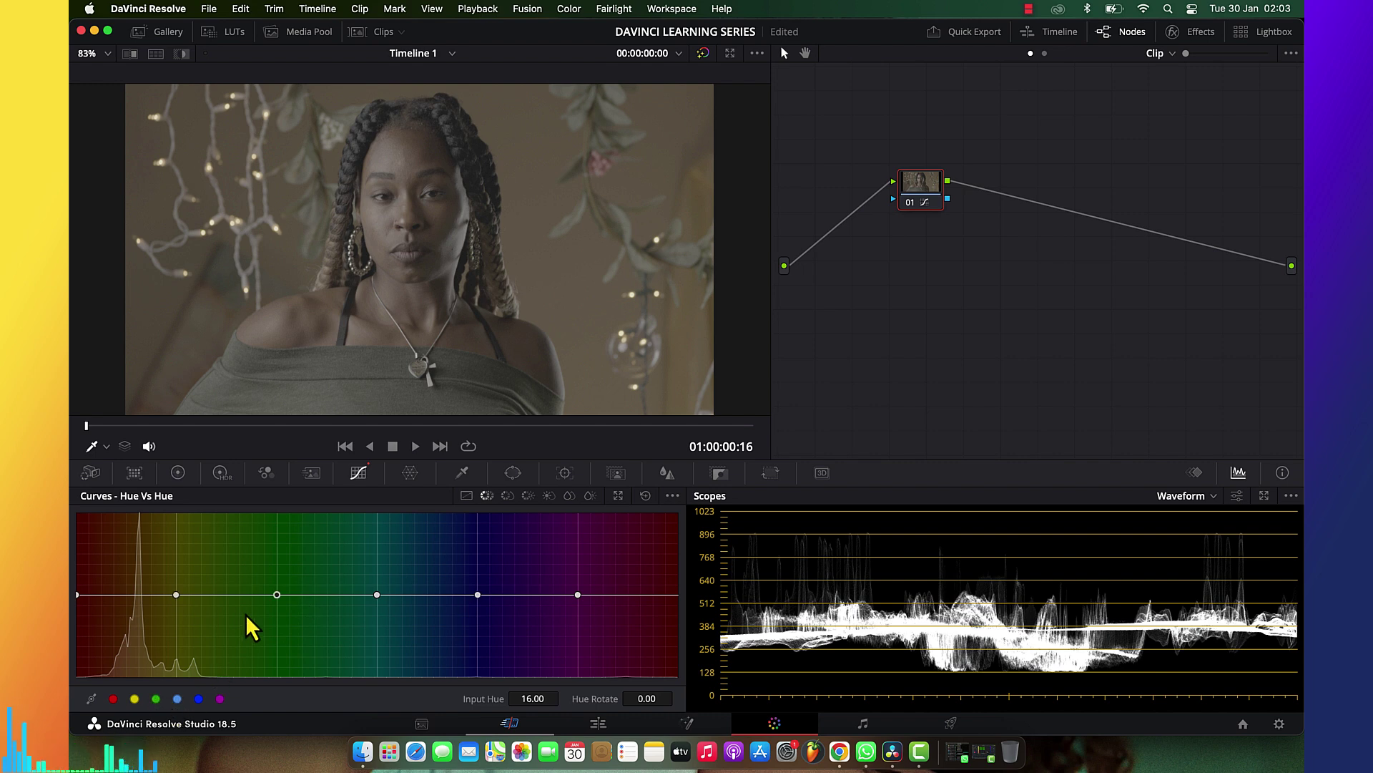
left_click_drag(276, 596, 274, 655)
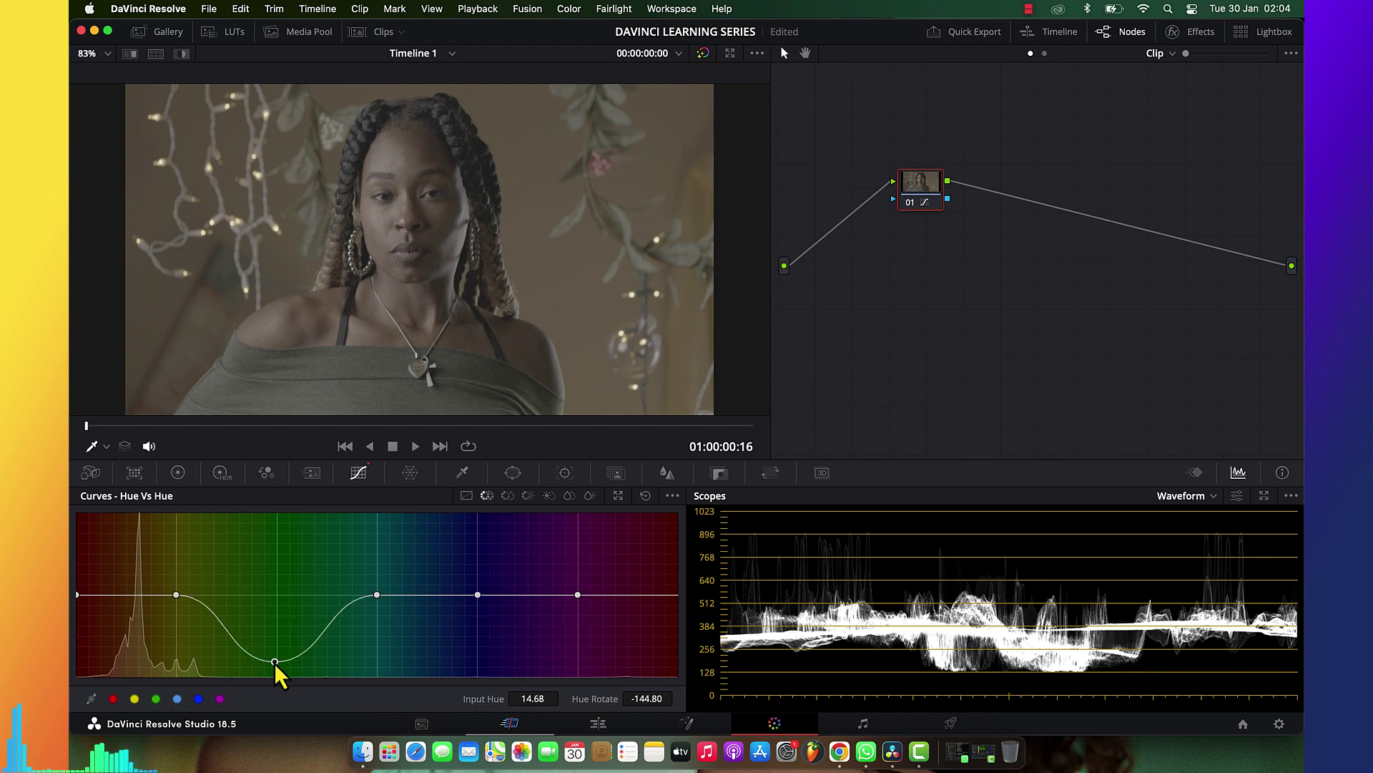
left_click_drag(285, 600, 286, 555)
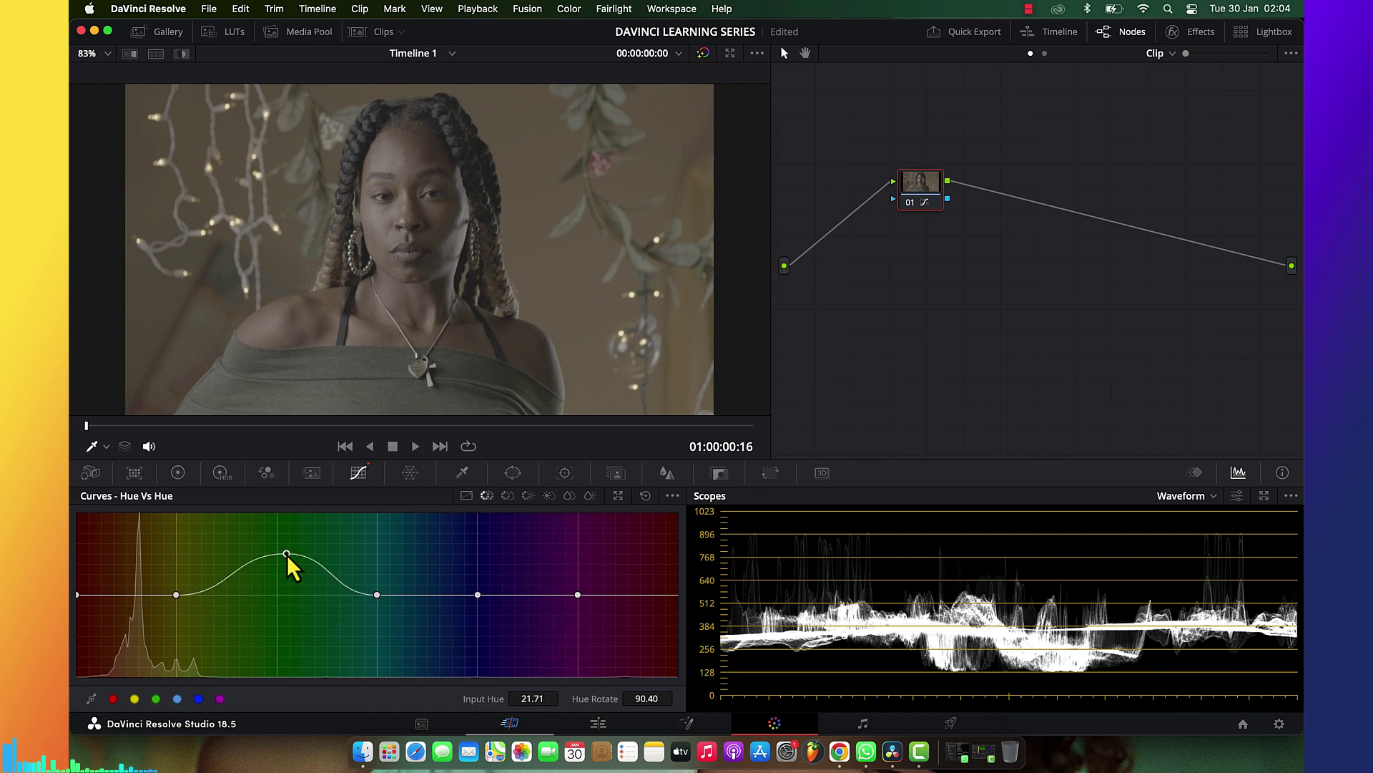
Set the Primaries saturation to 100 and return to the Hue Vs Hue curve
left_click(178, 472)
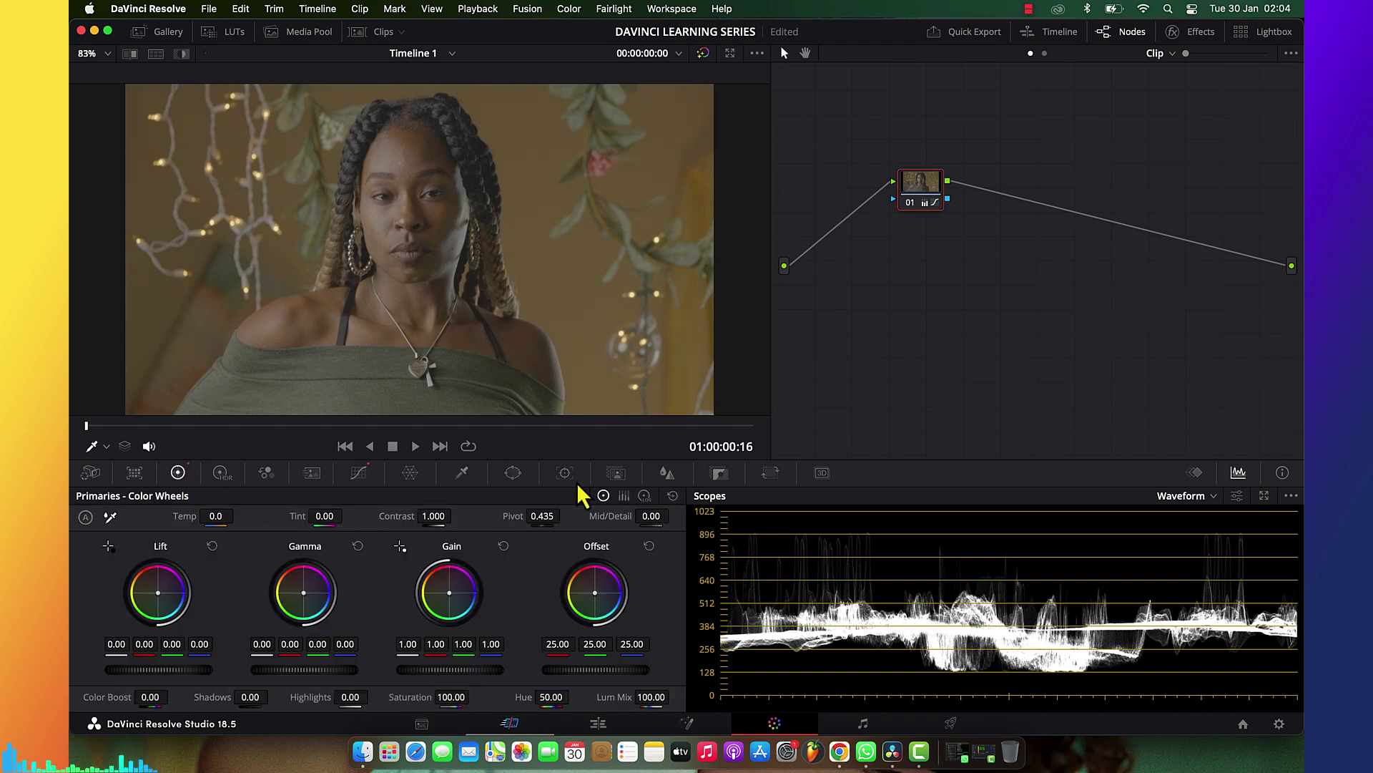
left_click(360, 474)
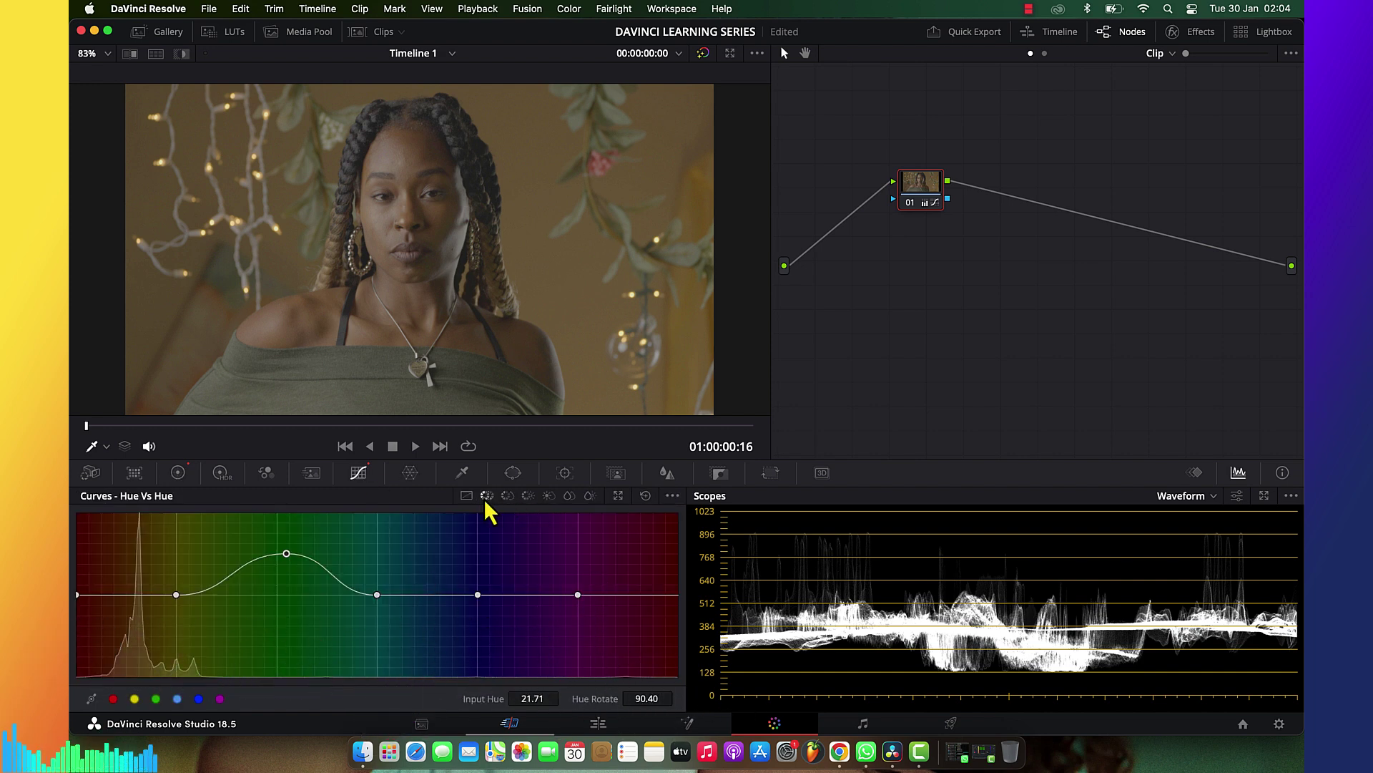
Try raising the yellow point of the Hue Vs Hue curve to Hue Rotate 90.40, and reset the curve
left_click_drag(176, 594, 181, 556)
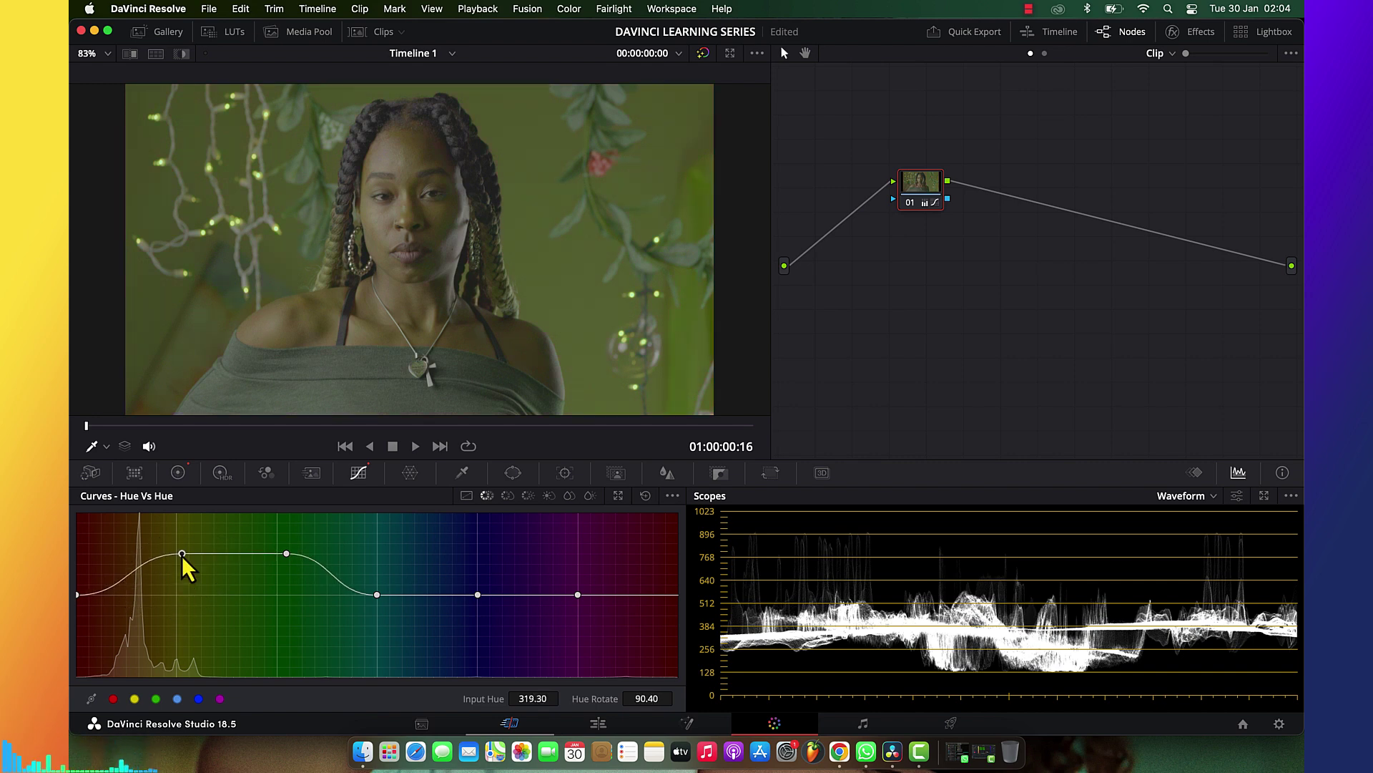
left_click(650, 496)
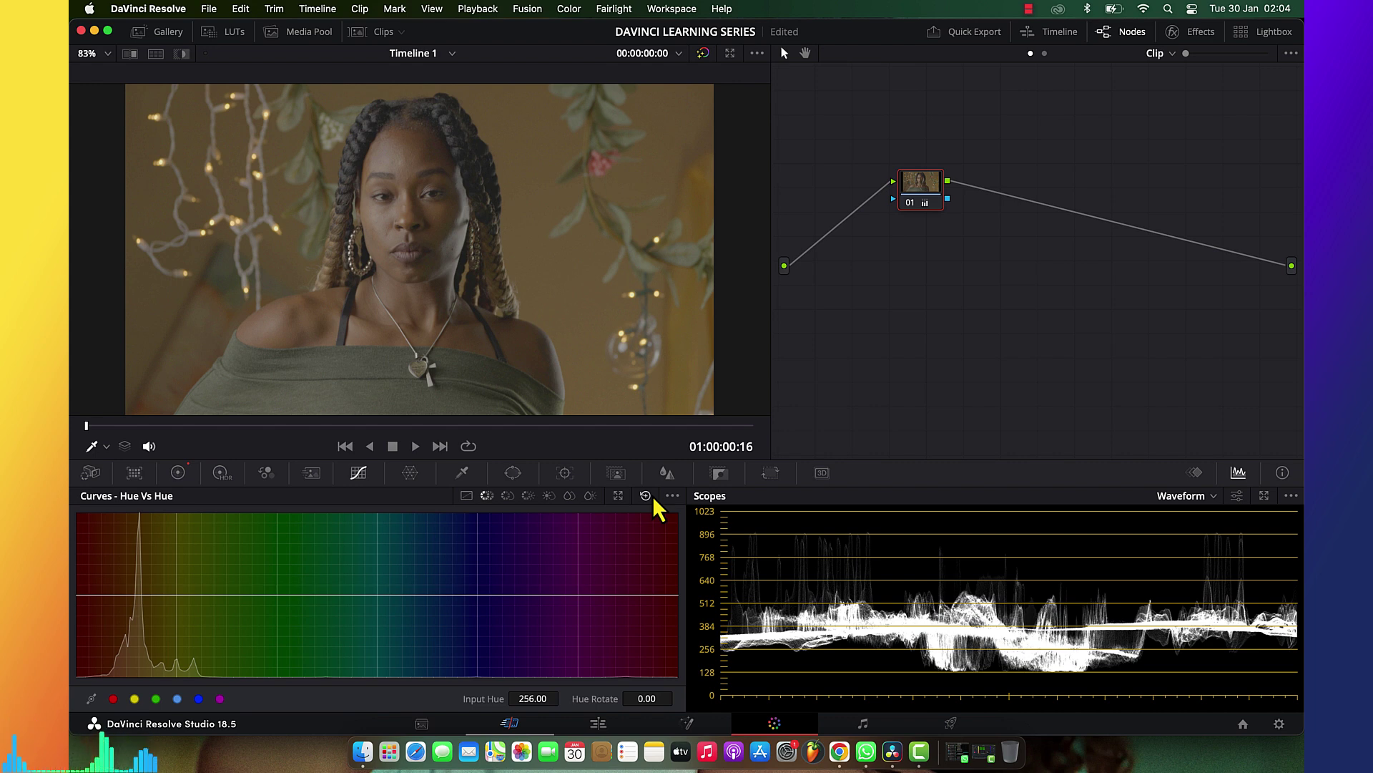
Look through the Hue Vs Sat, Hue Vs Lum and Lum Vs Sat curves
left_click(507, 496)
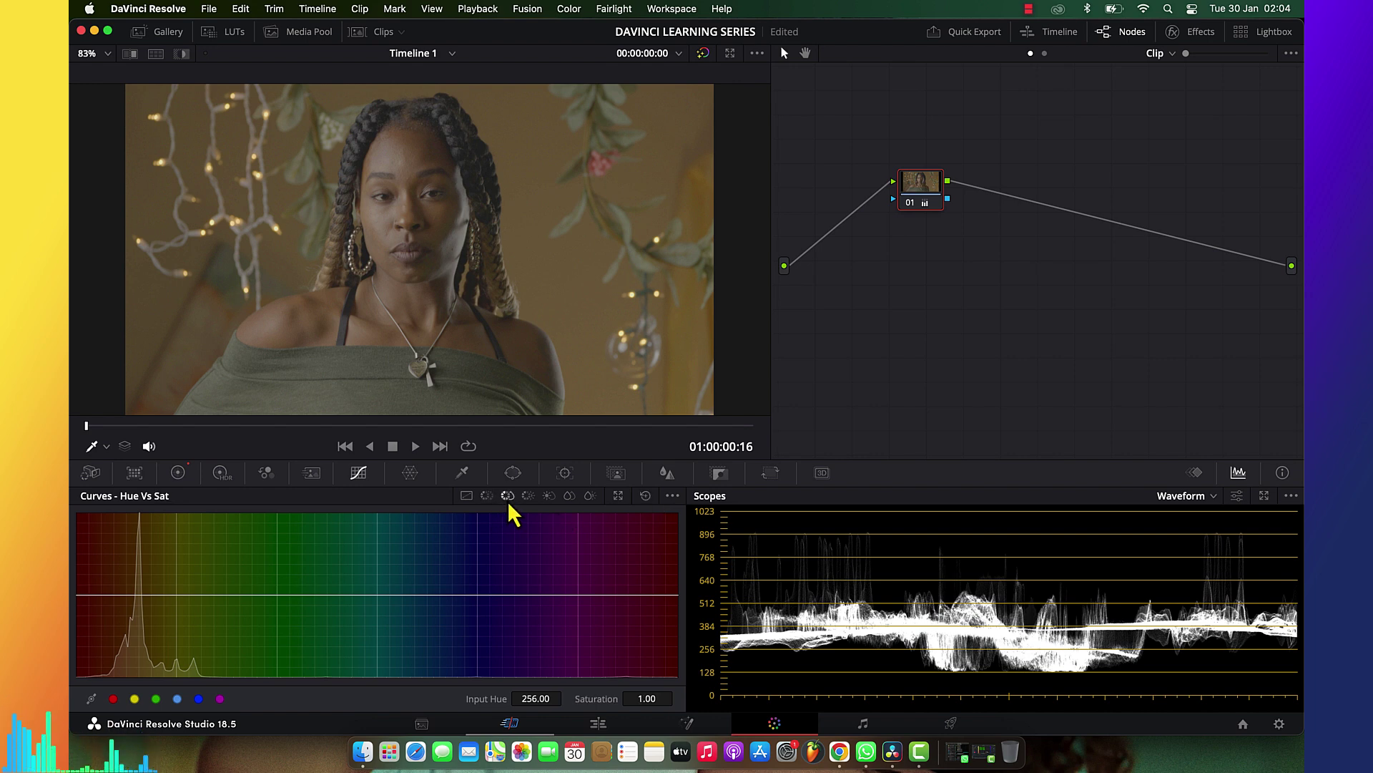
left_click(527, 496)
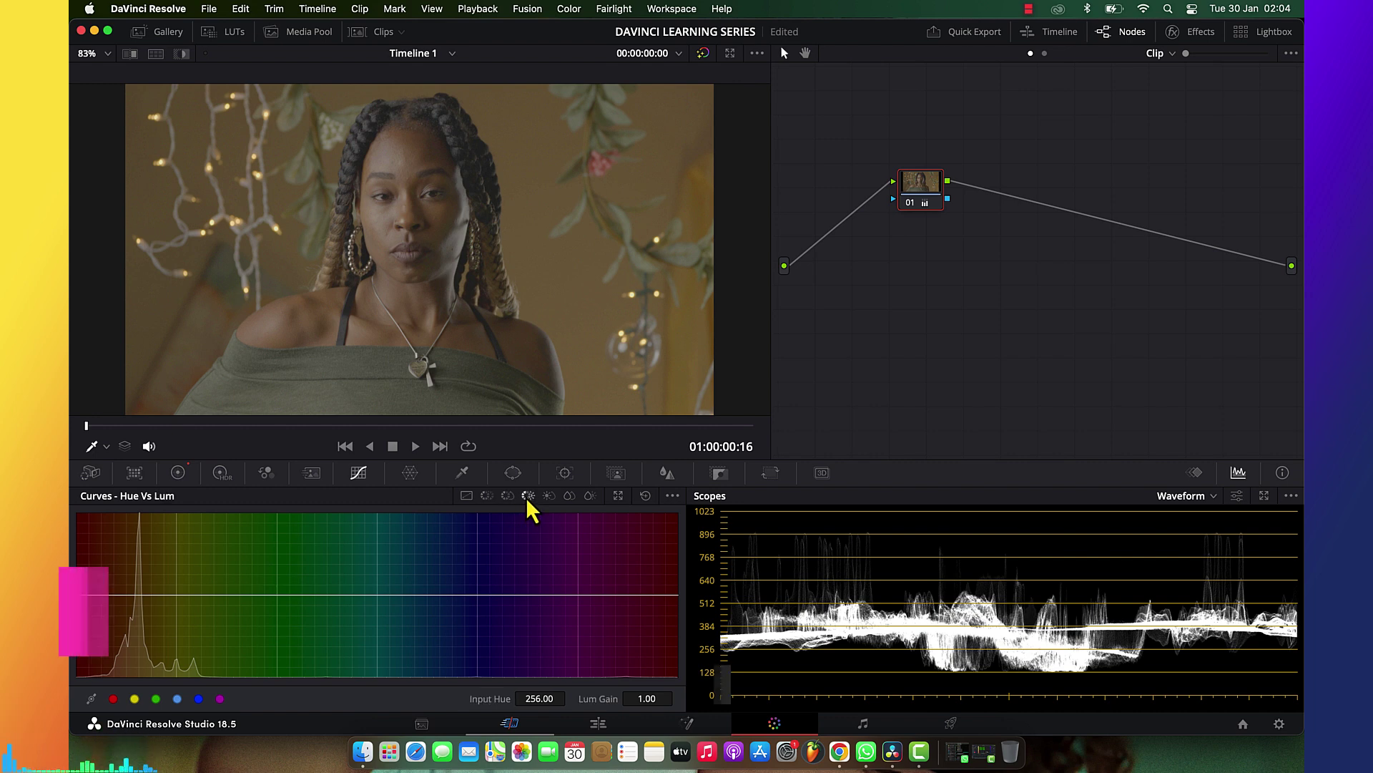
left_click(549, 497)
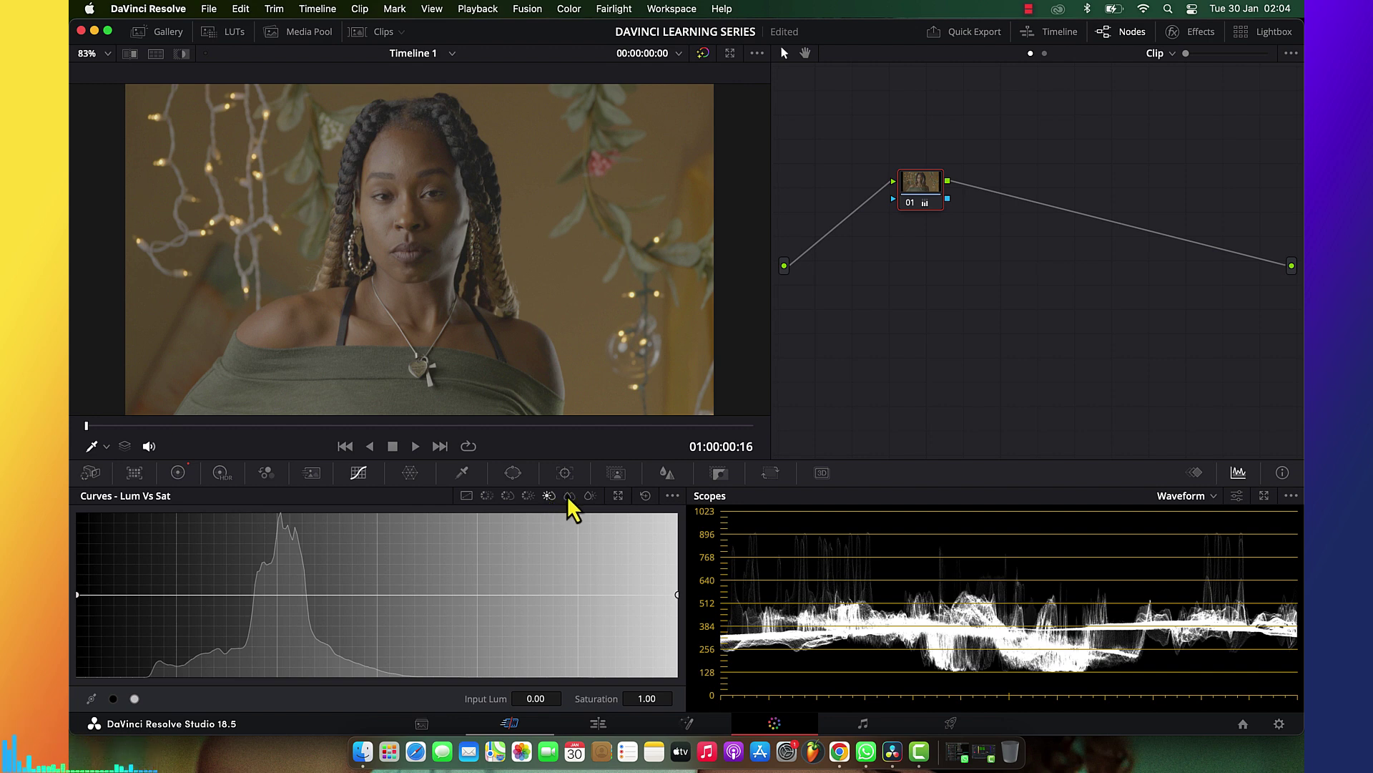
Try raising the Sat Vs Sat curve to Output Sat 1.92 at Input Sat 0.22 and lowering both ends, and reset the curve
left_click(570, 495)
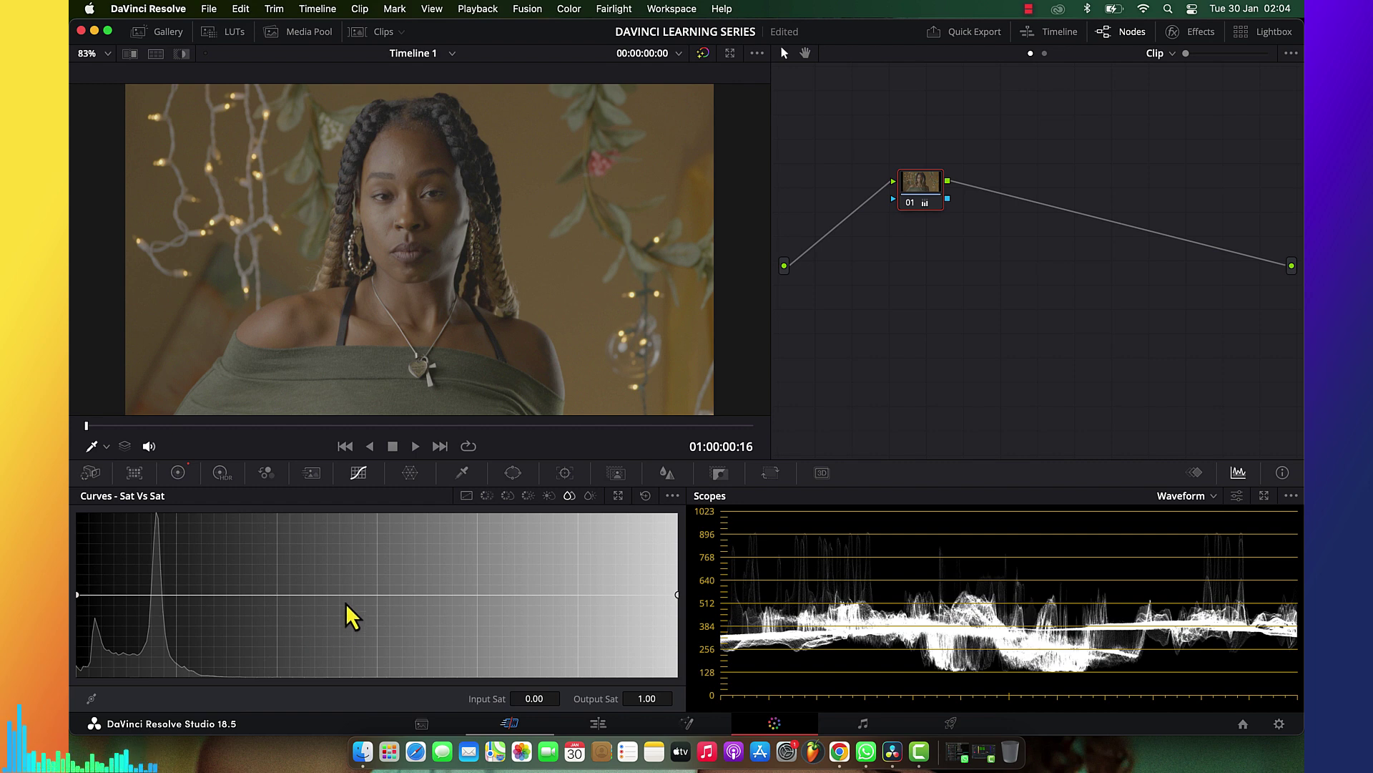
left_click_drag(345, 595, 345, 521)
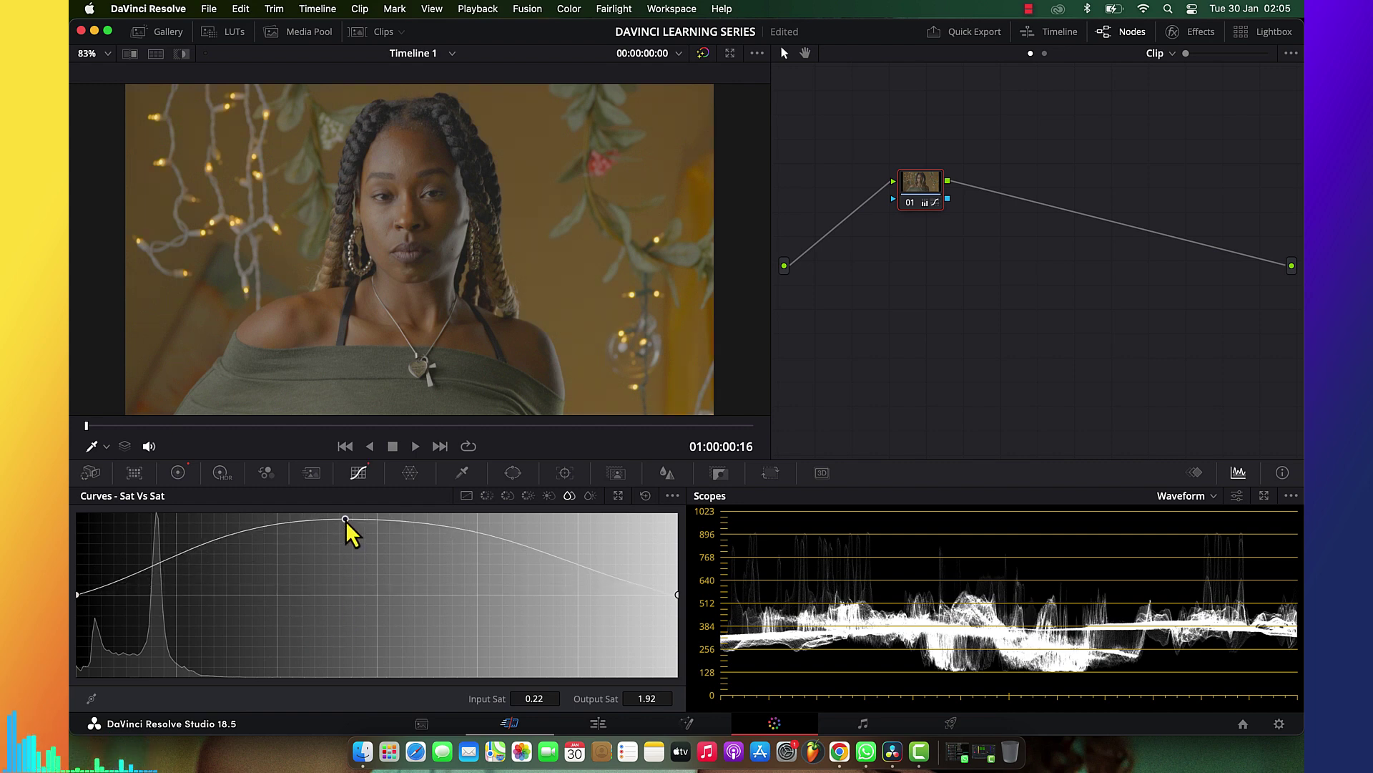
left_click_drag(78, 595, 85, 671)
left_click_drag(677, 595, 650, 698)
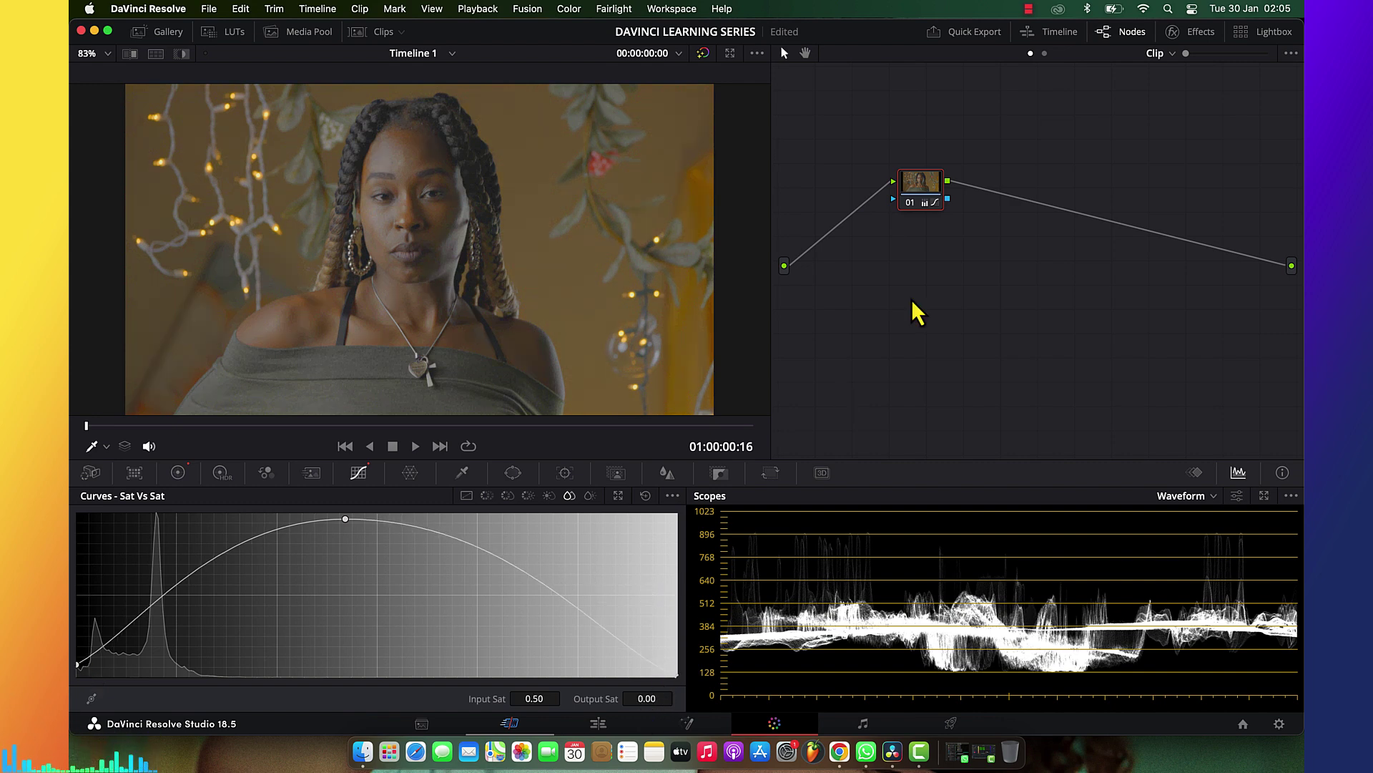
left_click(646, 495)
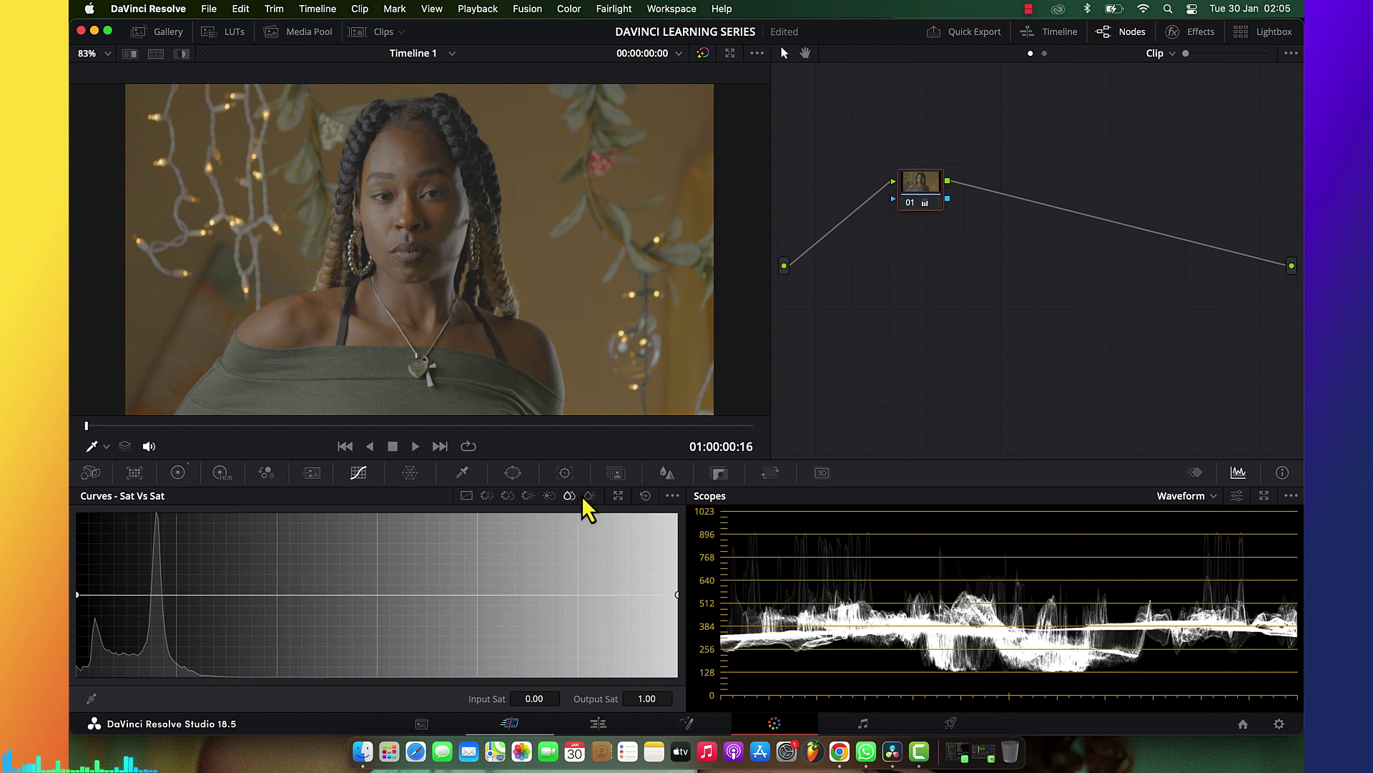
View the Sat Vs Lum curve and go back to the Lum Vs Sat curve
left_click(589, 495)
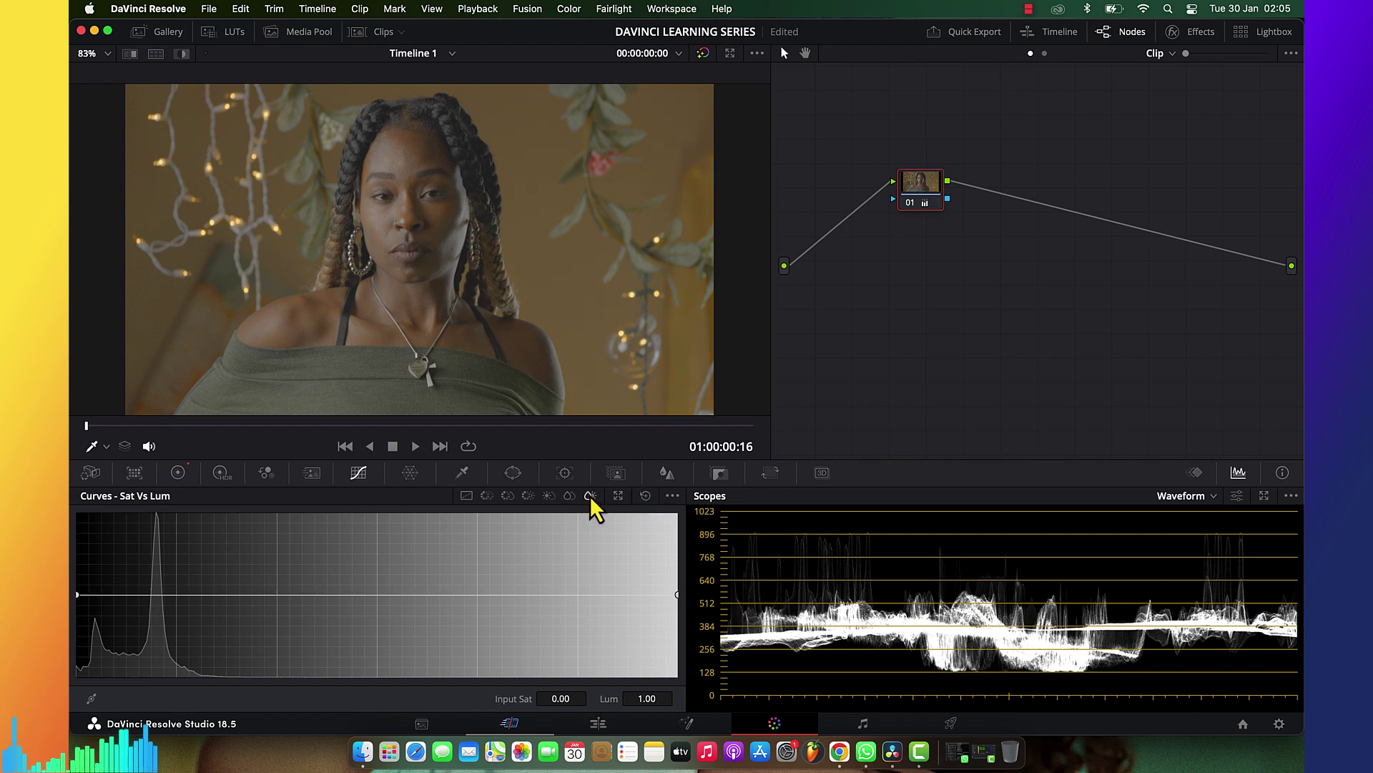
left_click(550, 496)
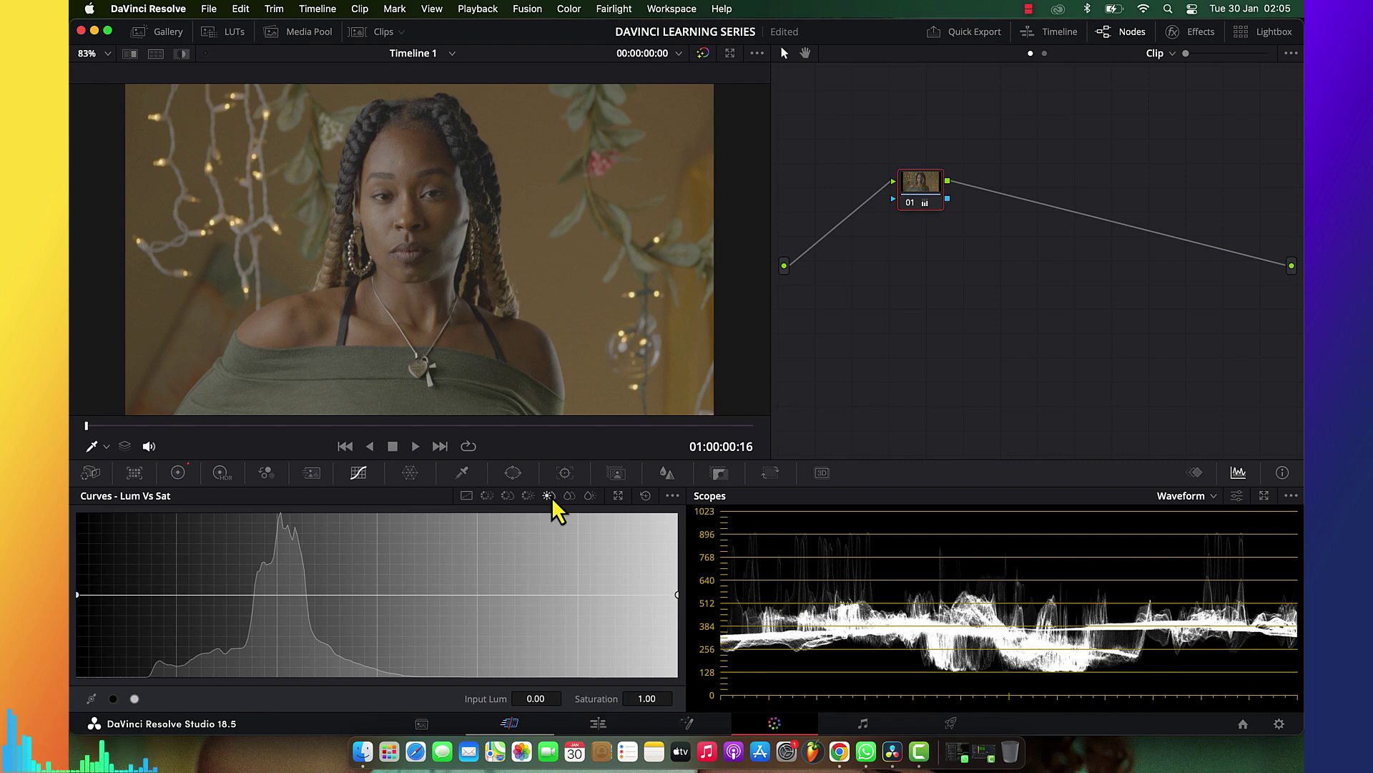
Try pulling the green point of the Color Warper's Hue - Saturation web to Hue 0.82, Sat 1.14, and shift the yellow points toward red
left_click(405, 480)
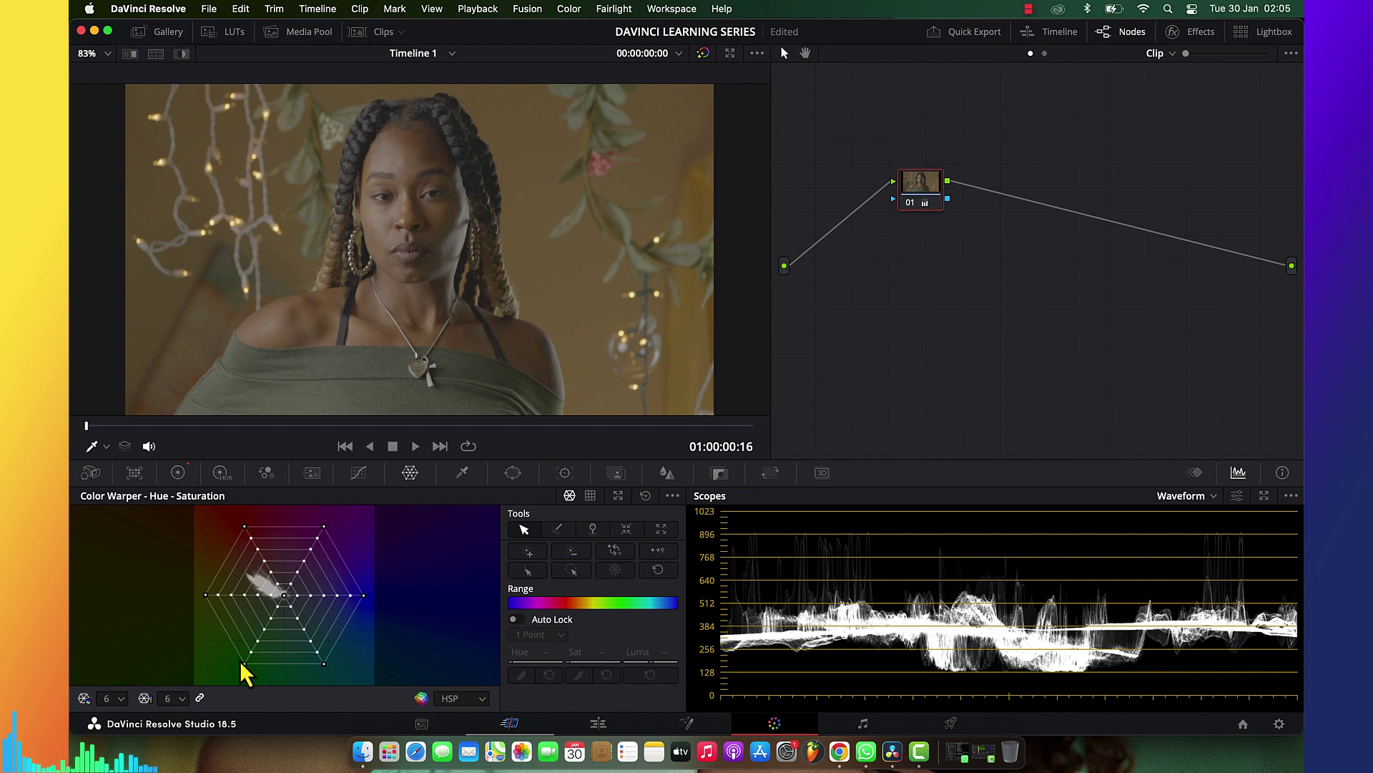
left_click_drag(244, 664, 208, 599)
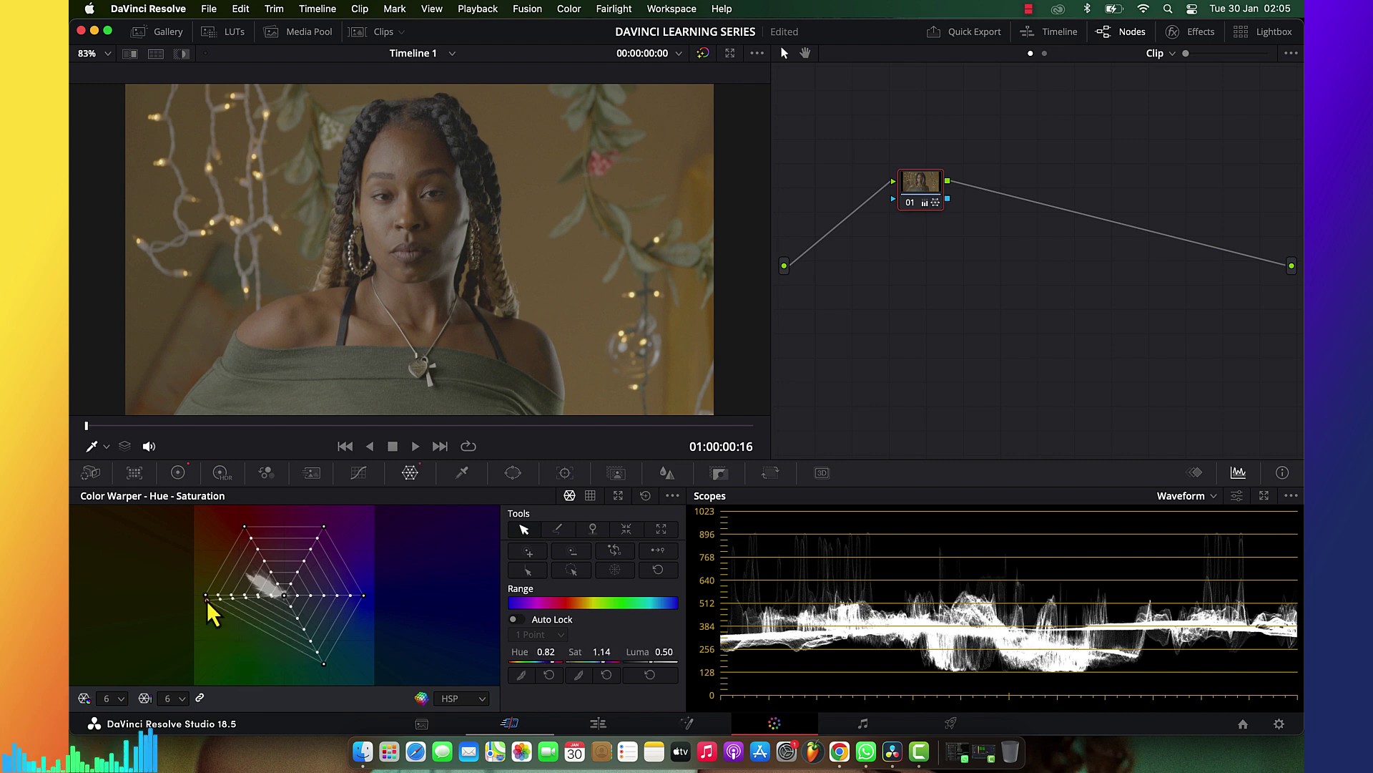
left_click_drag(197, 585, 243, 537)
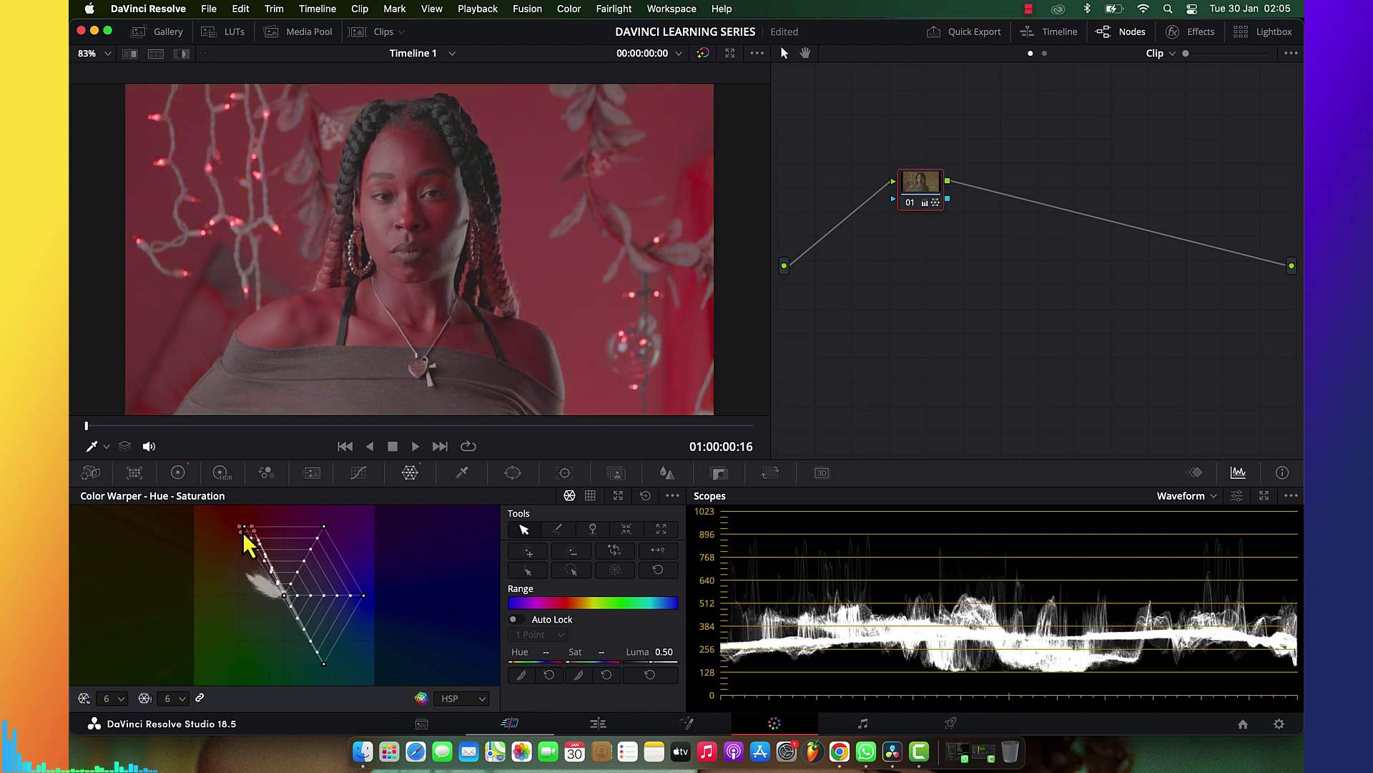
Compare the Hue Vs Hue curve with the Color Warper's Hue - Saturation web
left_click(356, 473)
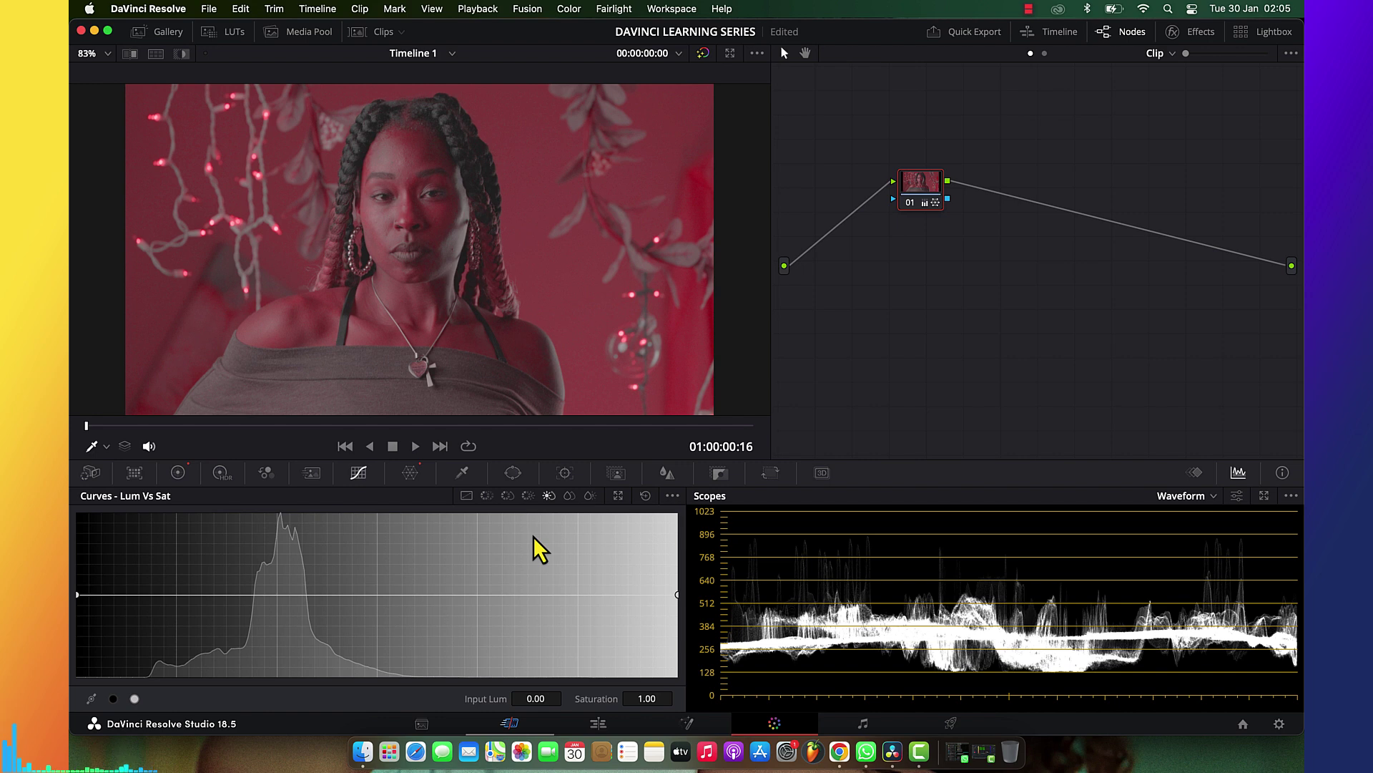
left_click(490, 497)
left_click(410, 472)
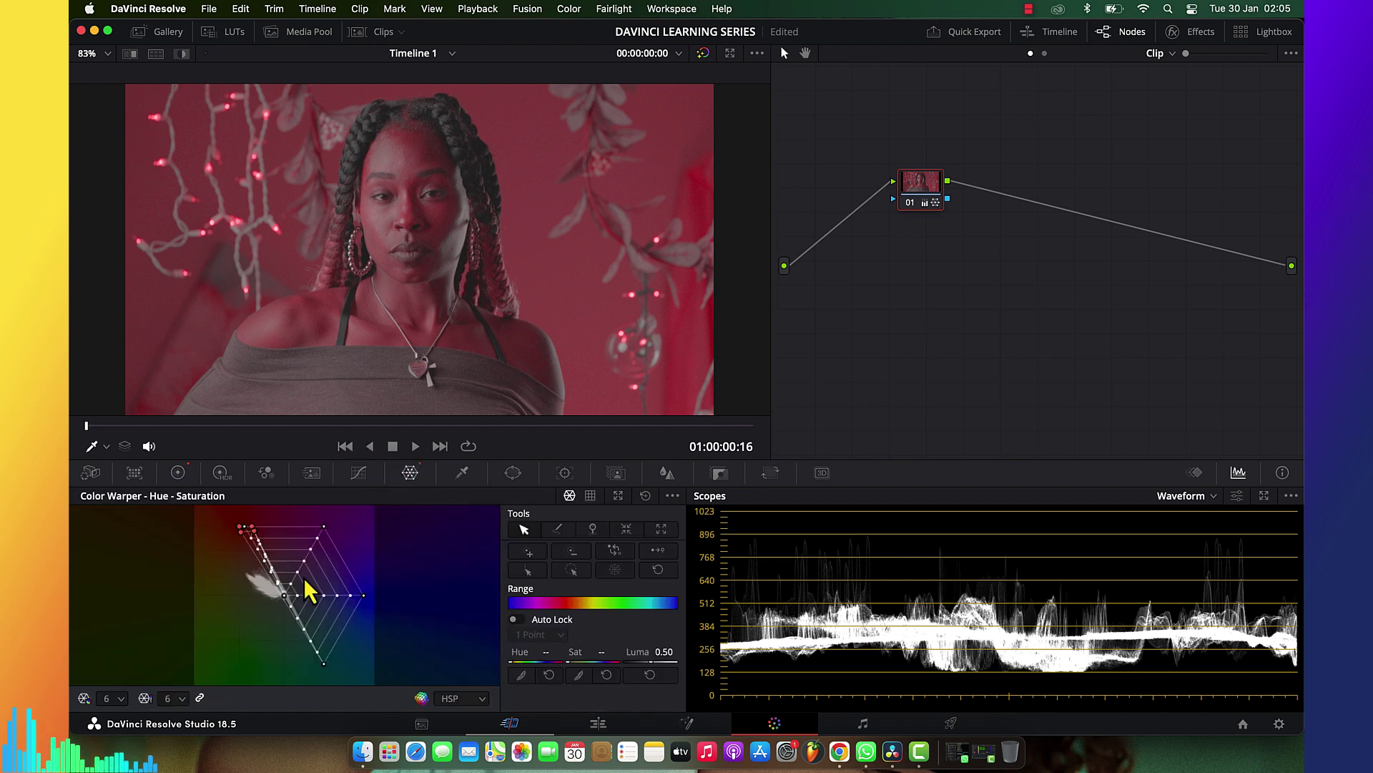
Reset the grade of node 01, return to the Color Warper, and save the project
right_click(930, 203)
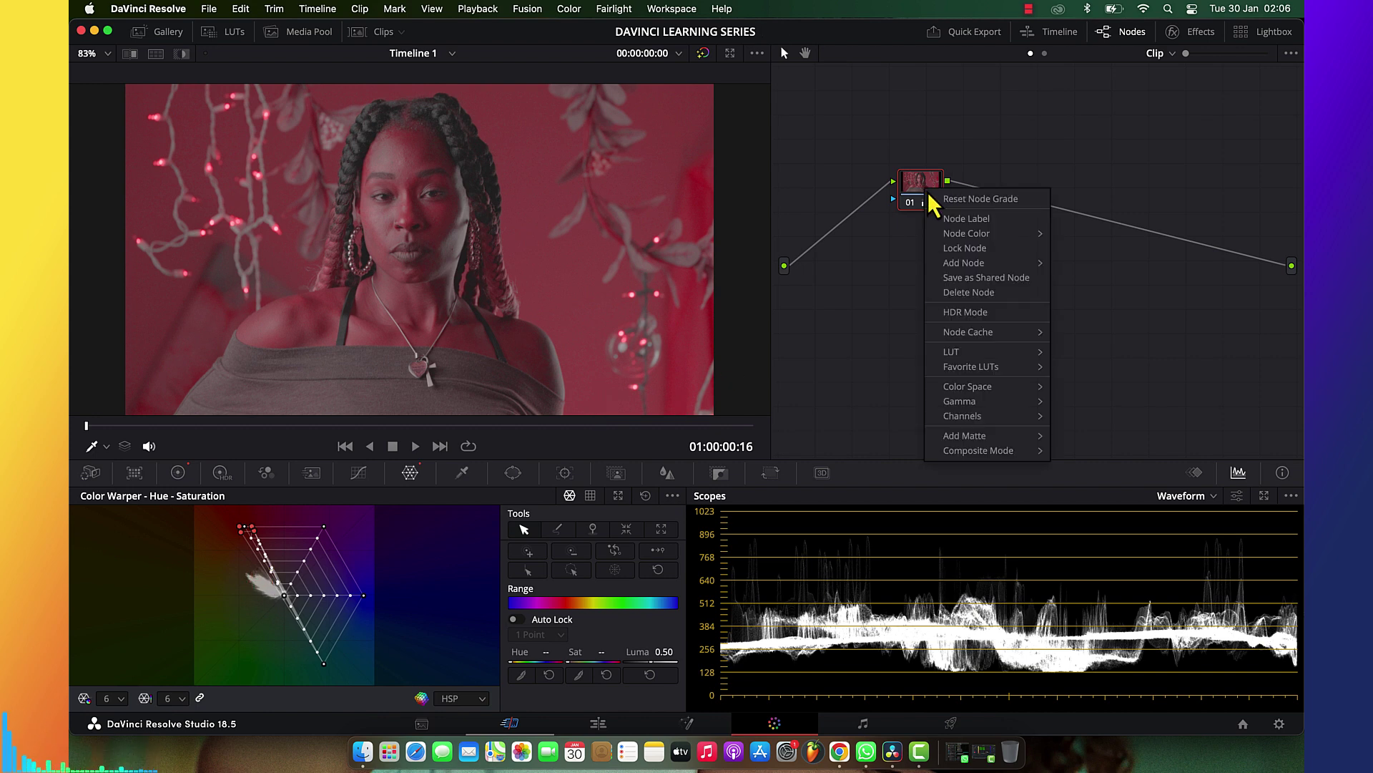
left_click(940, 199)
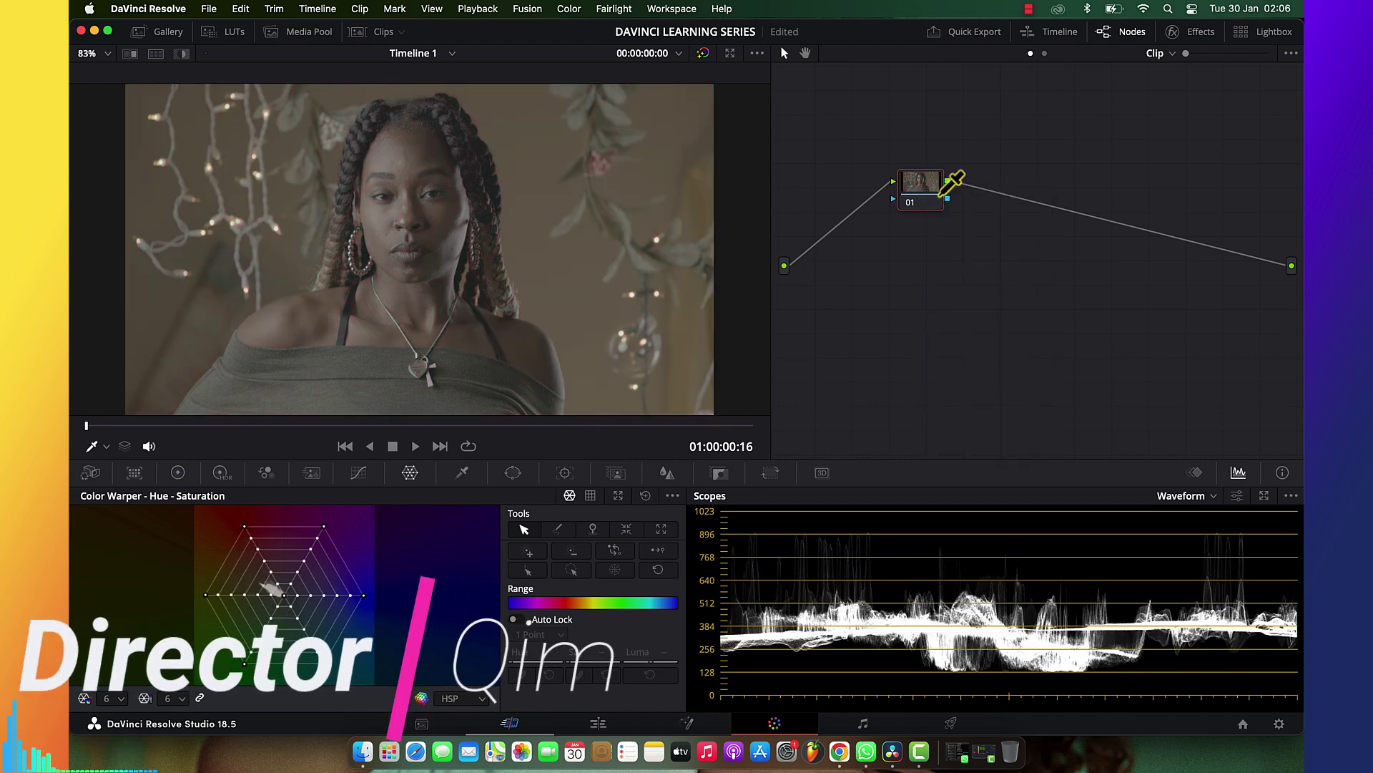
left_click(358, 472)
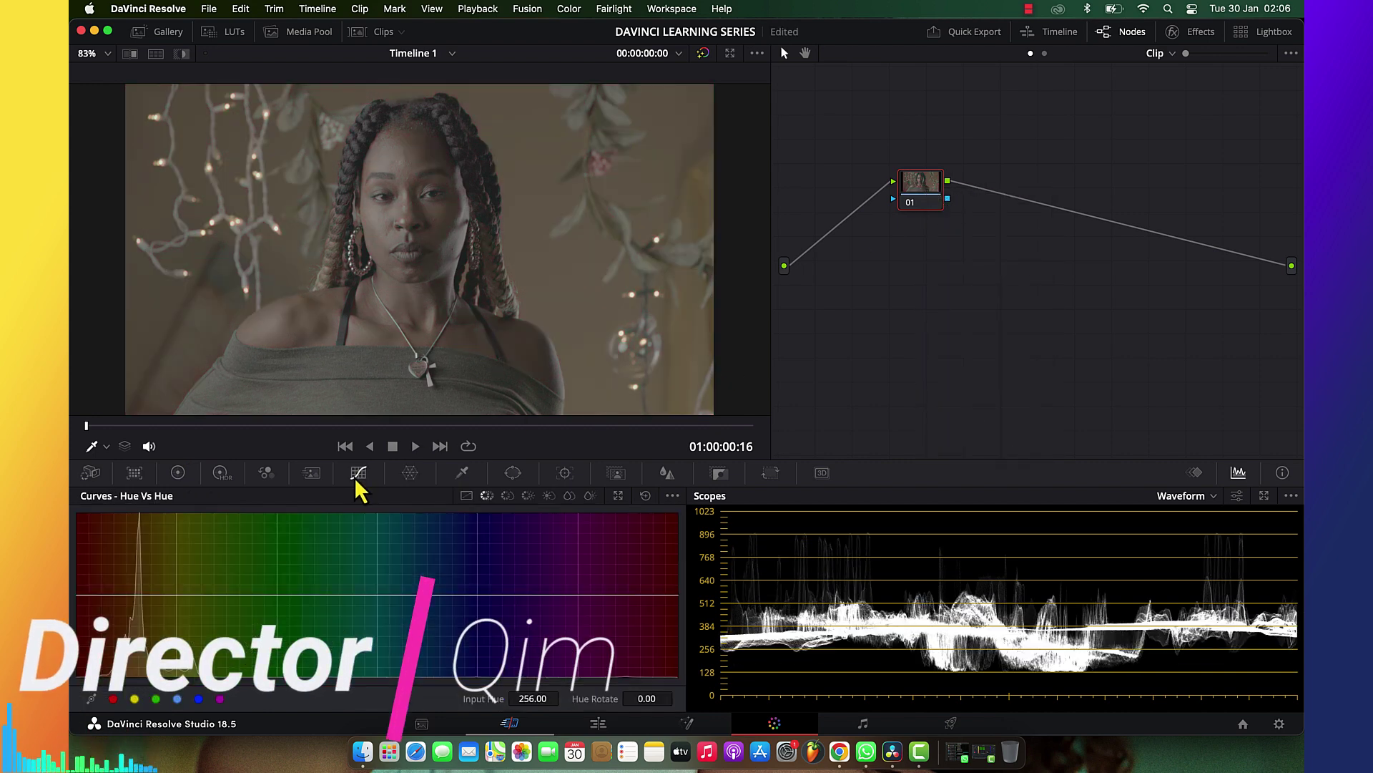
left_click(415, 475)
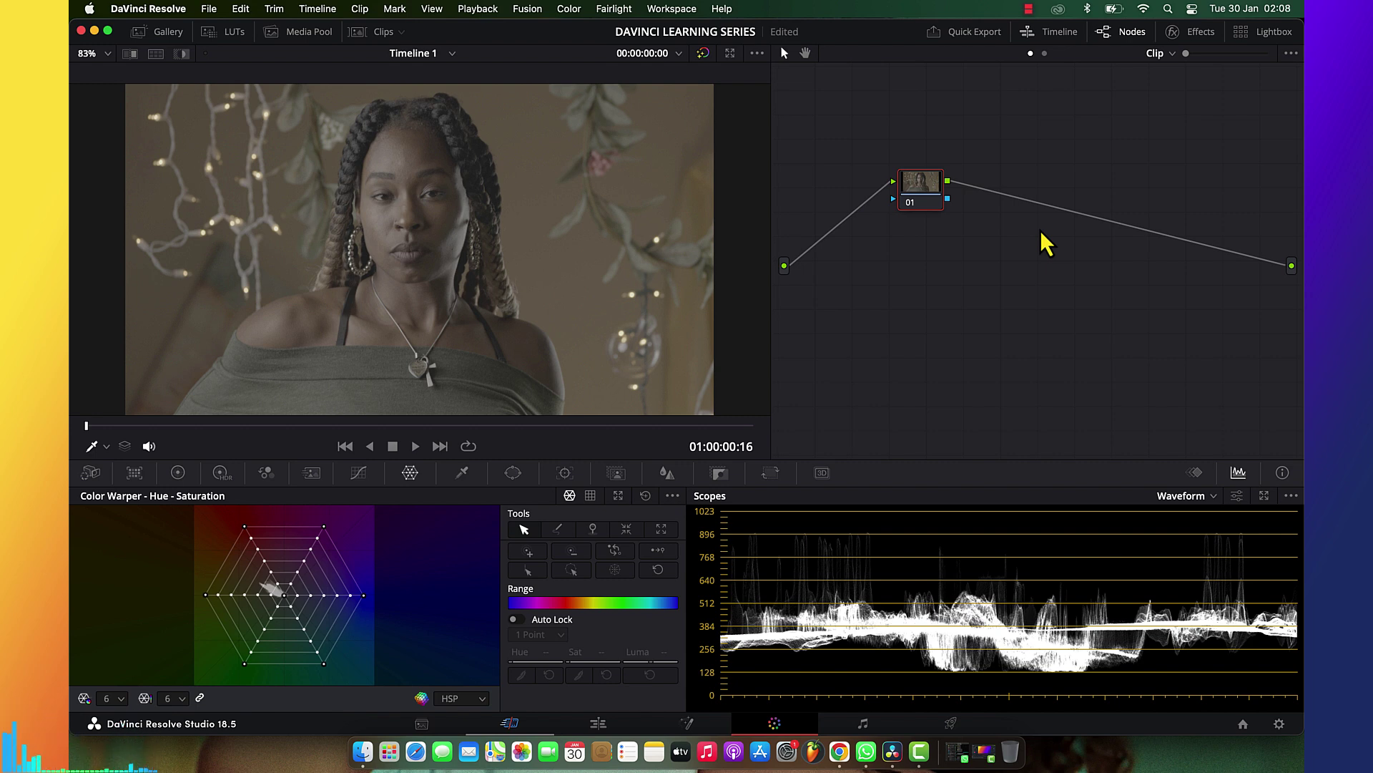
key("super+s")
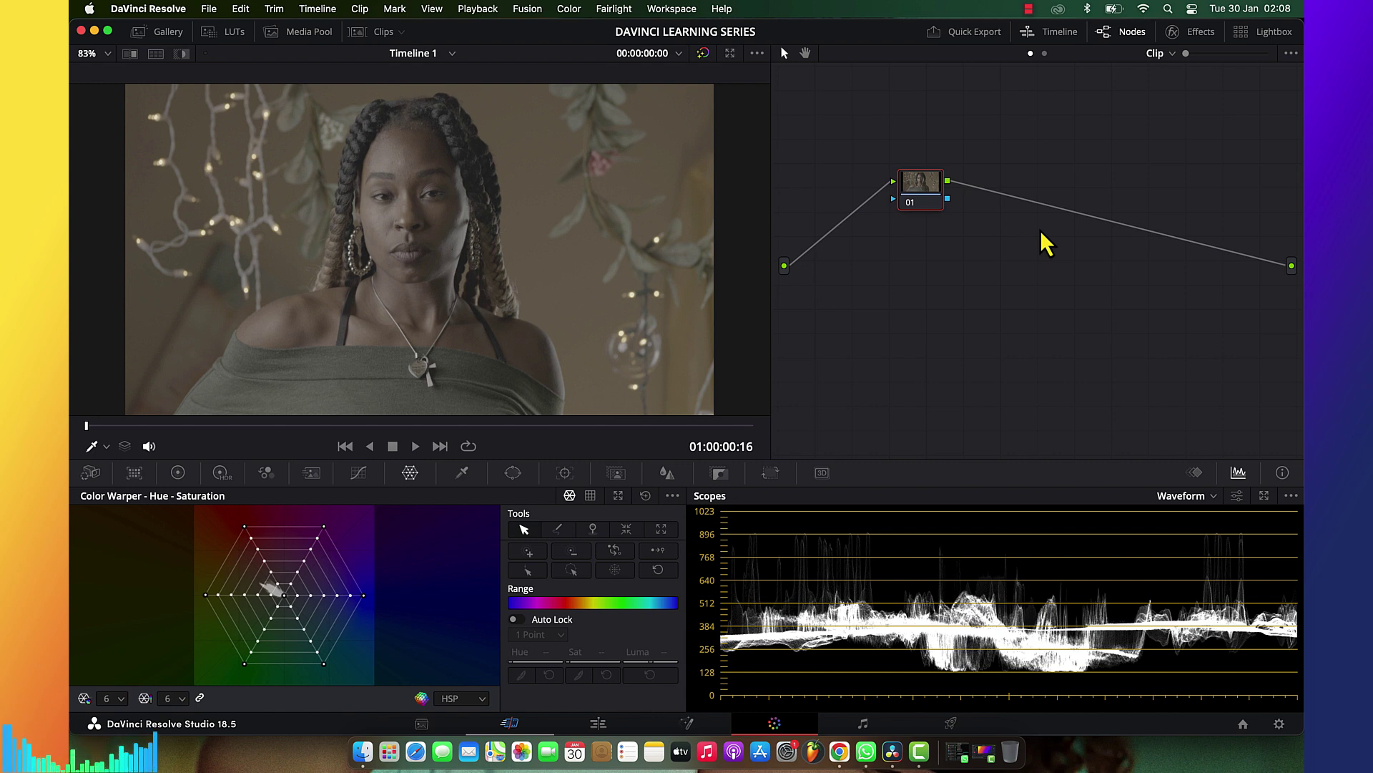
Set node 01's Primaries saturation to 100 and its contrast to 1.362
left_click(461, 475)
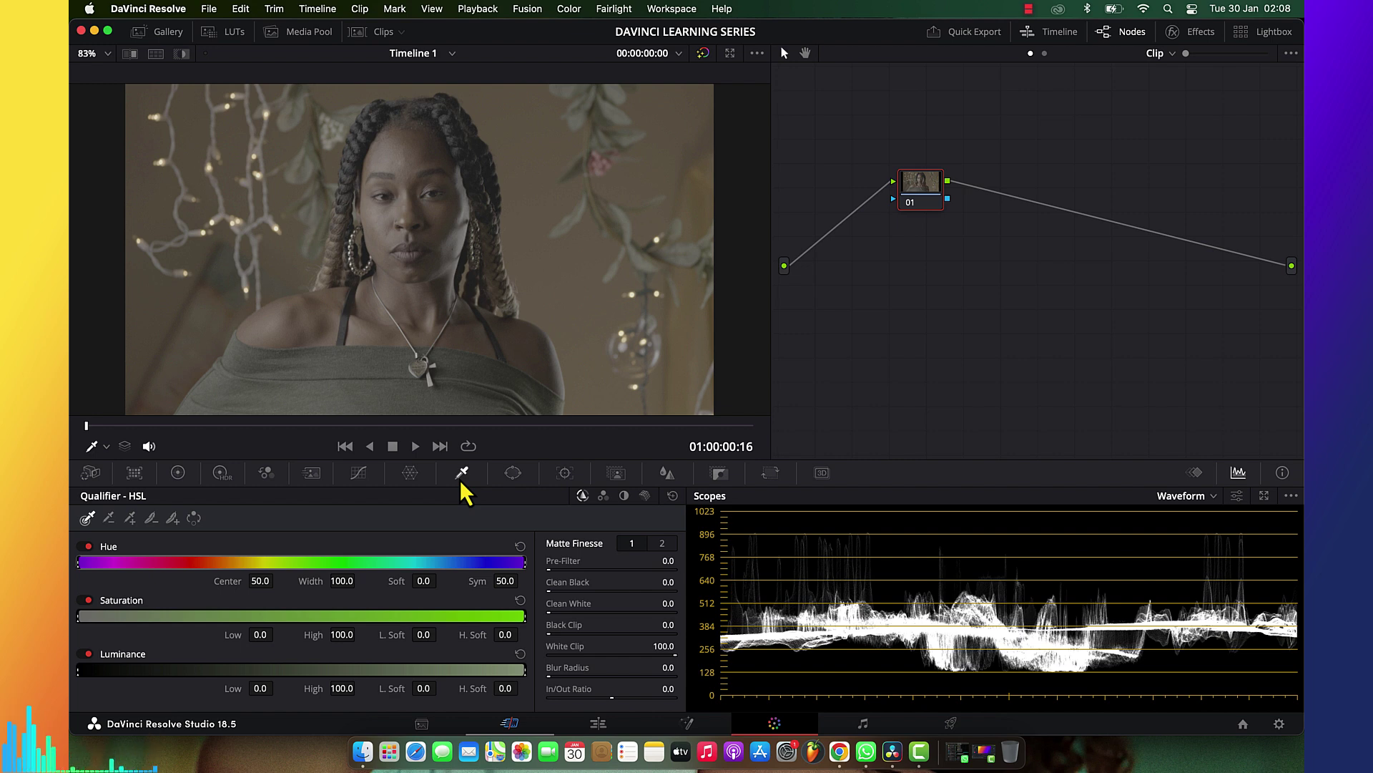
left_click(180, 474)
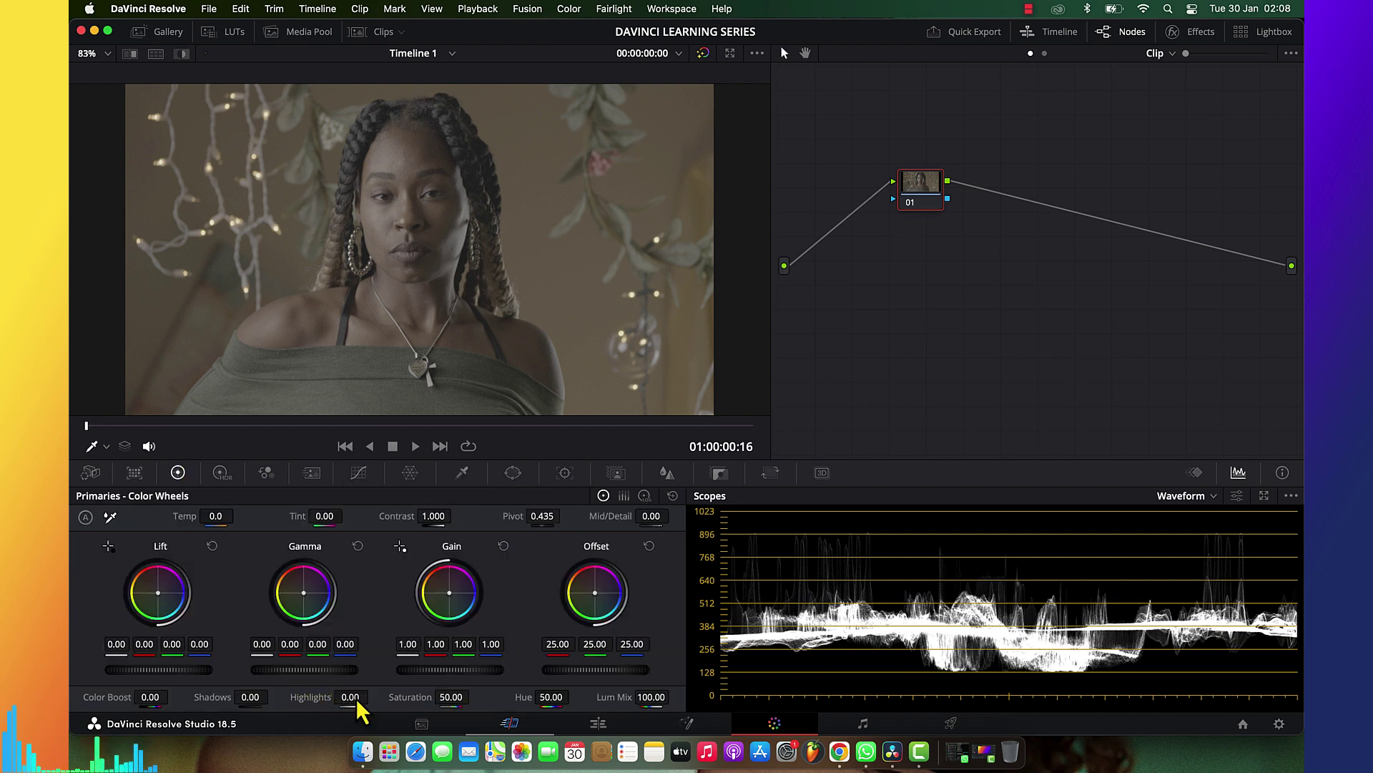
left_click_drag(450, 697, 948, 697)
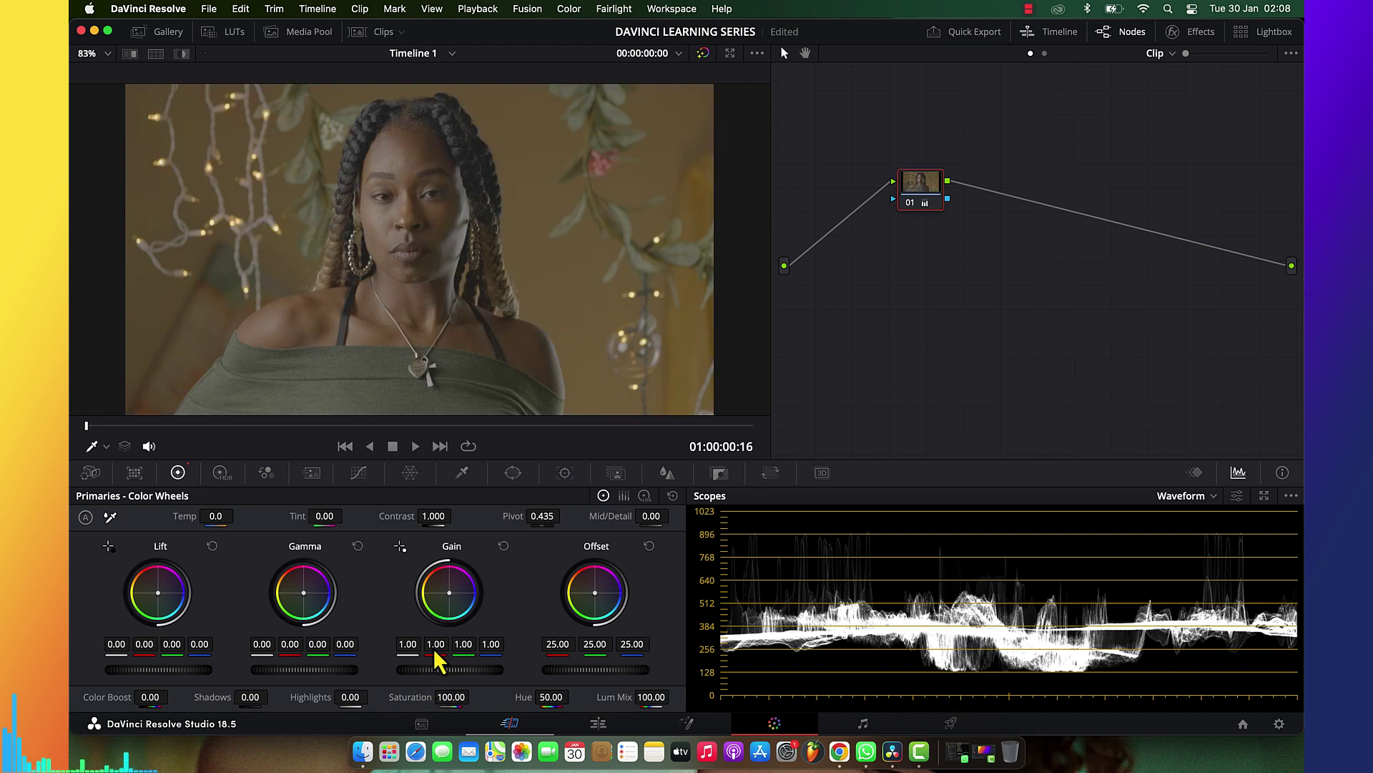
left_click_drag(439, 524, 456, 515)
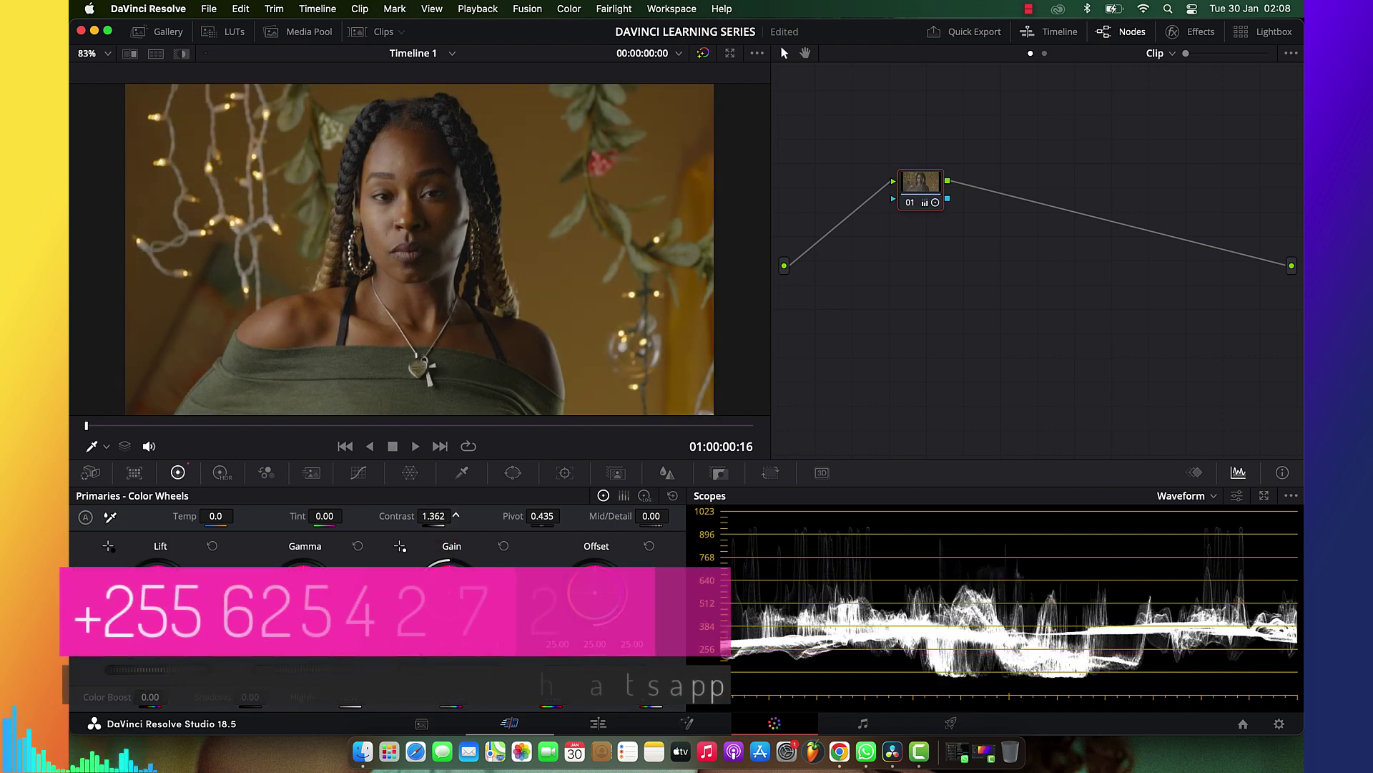
Add serial node 02 below node 01 and sample the skin tone on the forehead with the HSL Qualifier
key("alt+s")
left_click_drag(980, 193, 970, 291)
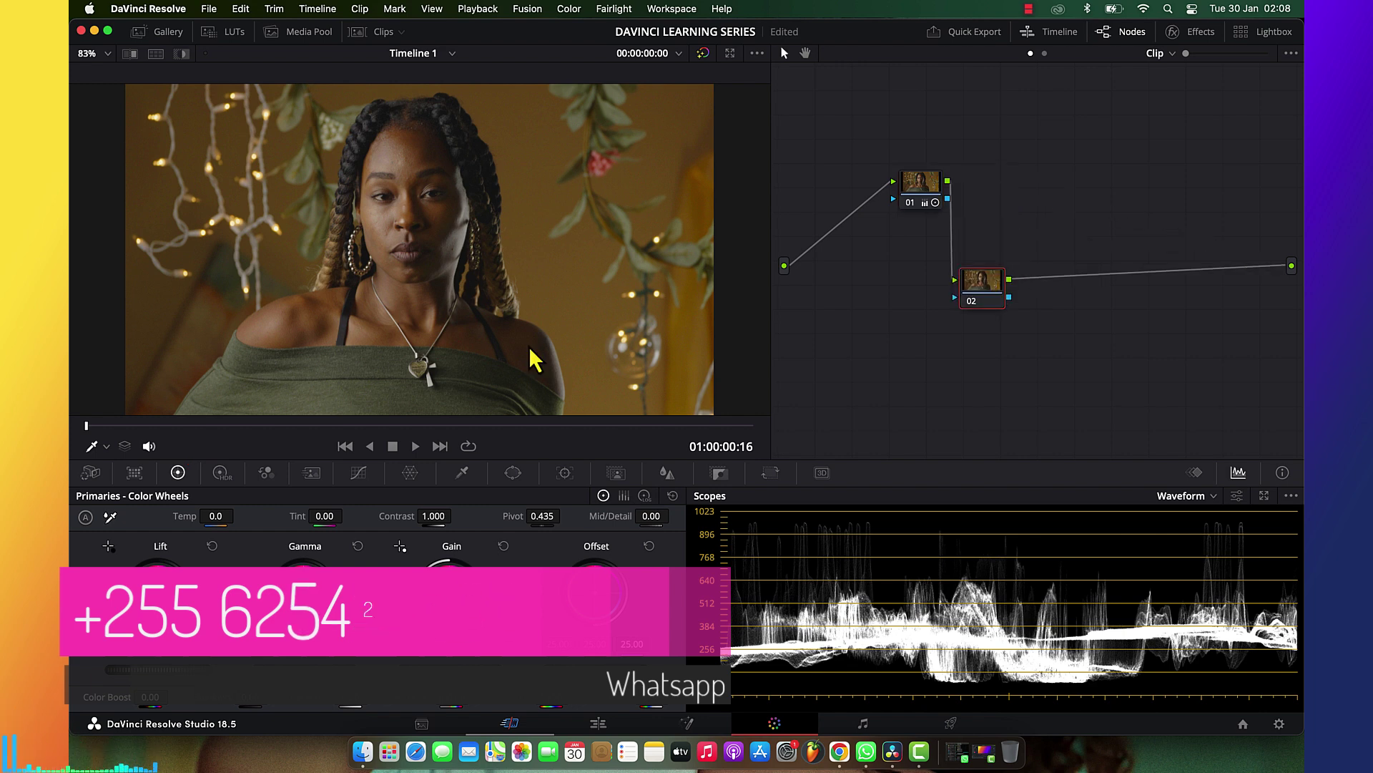
left_click(455, 478)
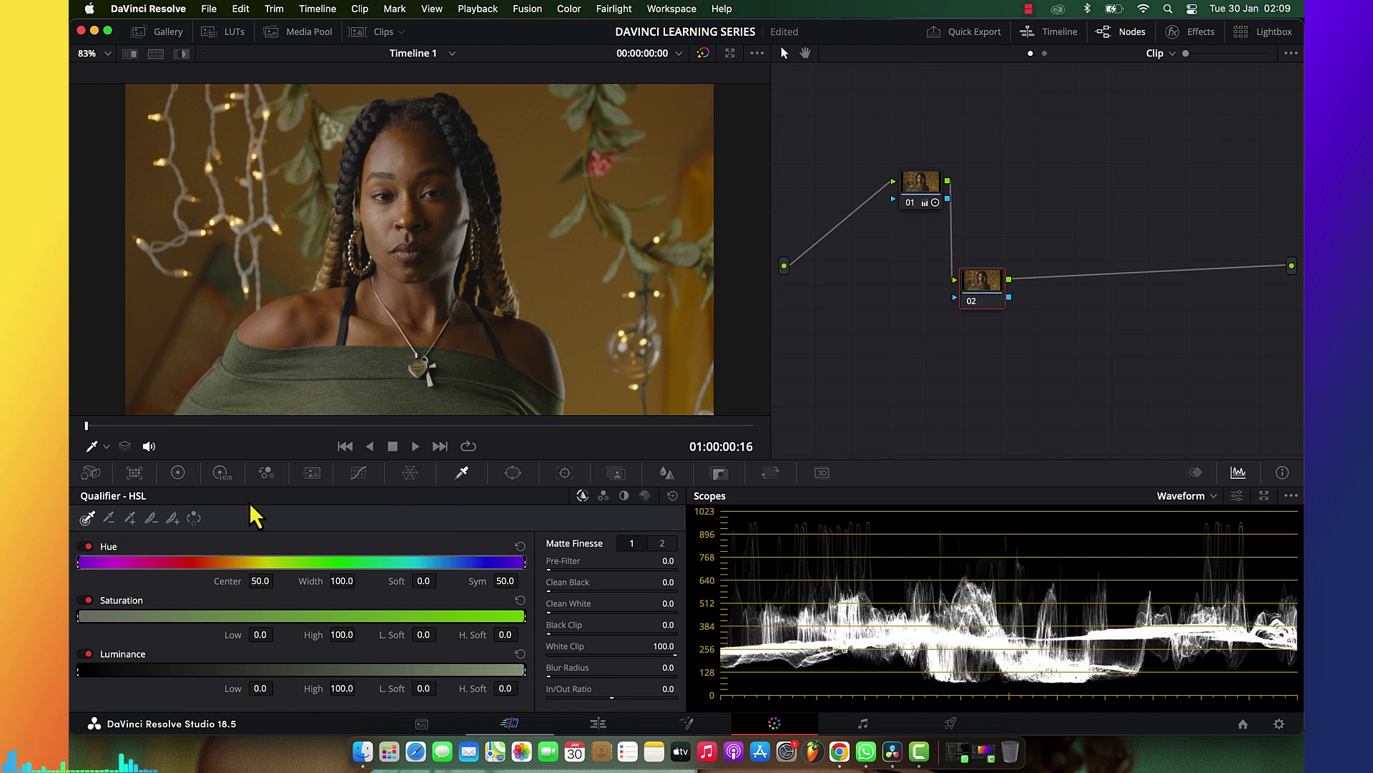
left_click(420, 152)
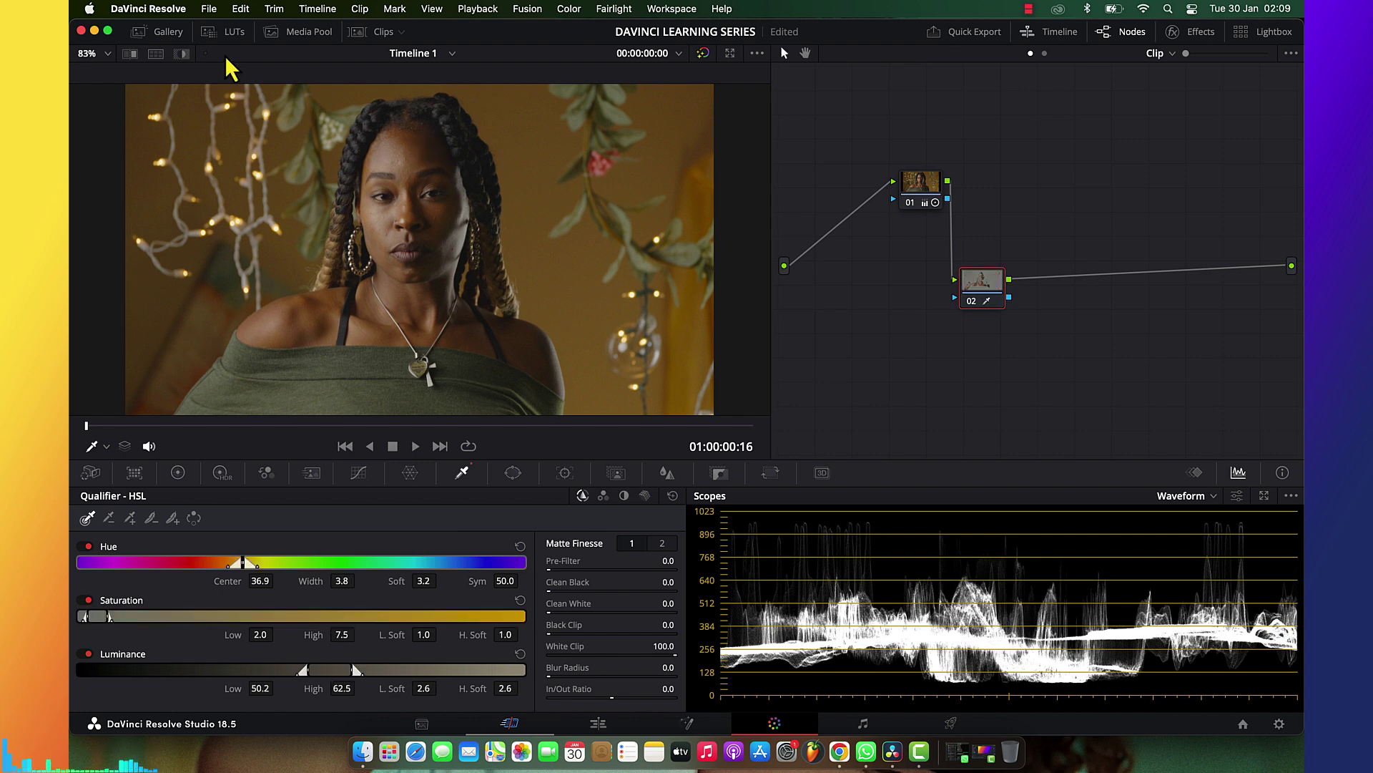
Check the skin key in highlight view, extend it with another forehead sample, and set Denoise to 12.4
left_click(182, 54)
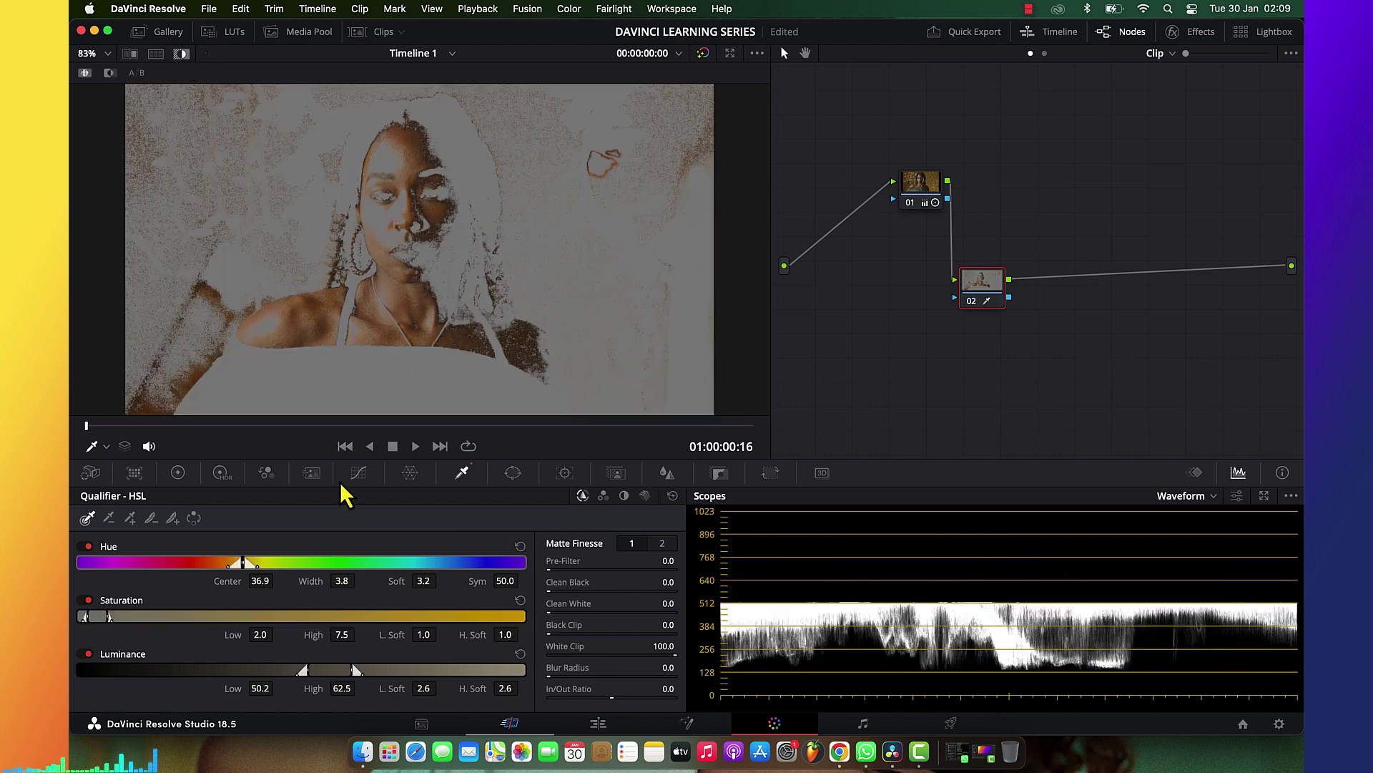
left_click(130, 517)
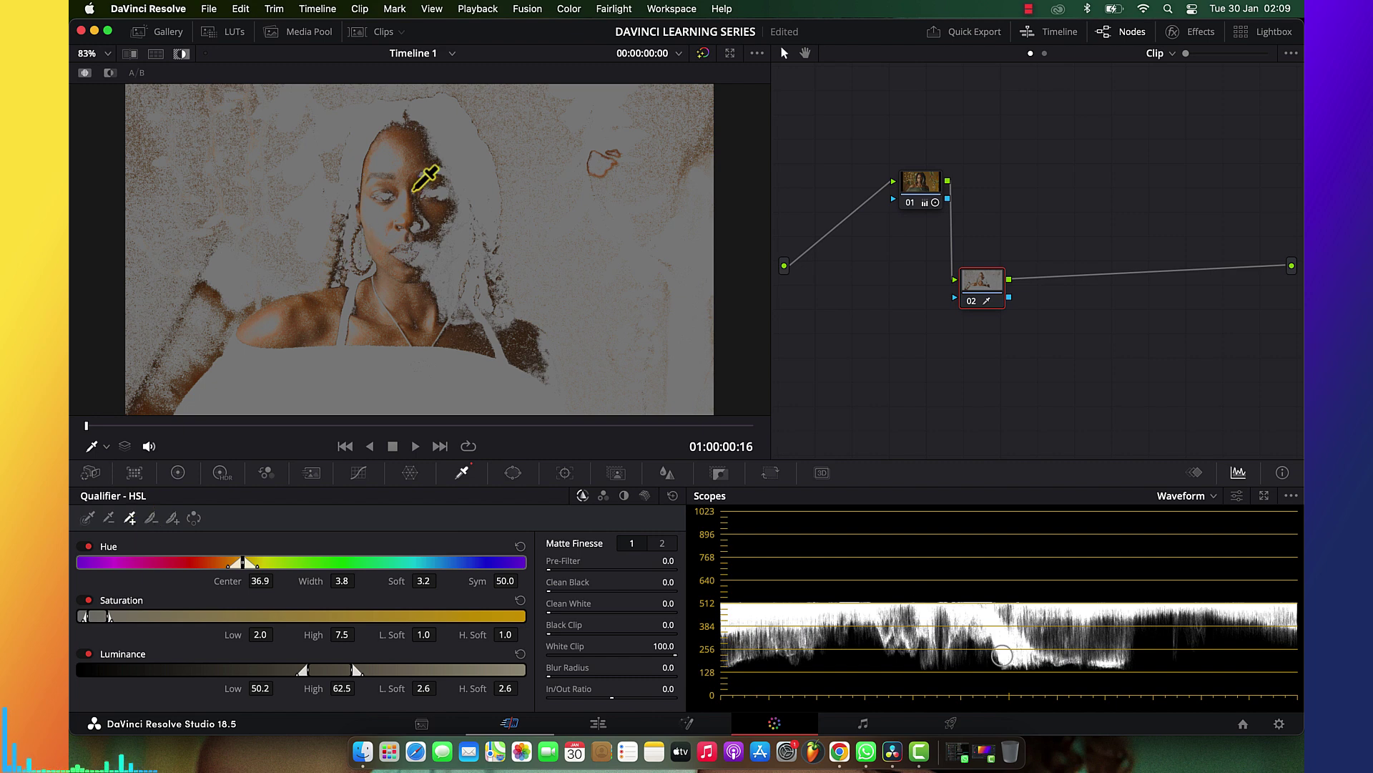
left_click(390, 163)
left_click(390, 163)
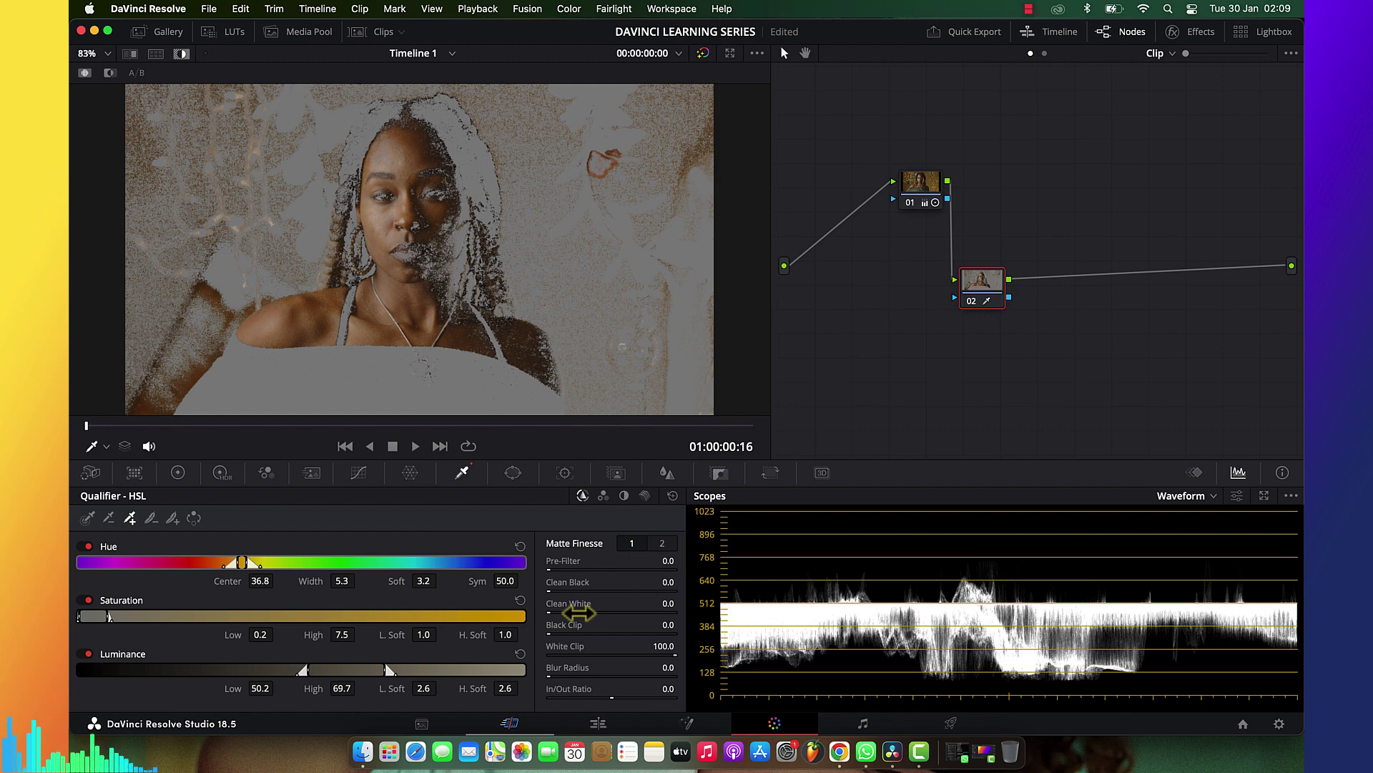
left_click(662, 544)
left_click_drag(557, 607, 561, 600)
left_click(181, 54)
Add serial node 03, key the woman's green top with the HSL Qualifier, narrow the hue width to 12.1 and add some Denoise
key("alt+s")
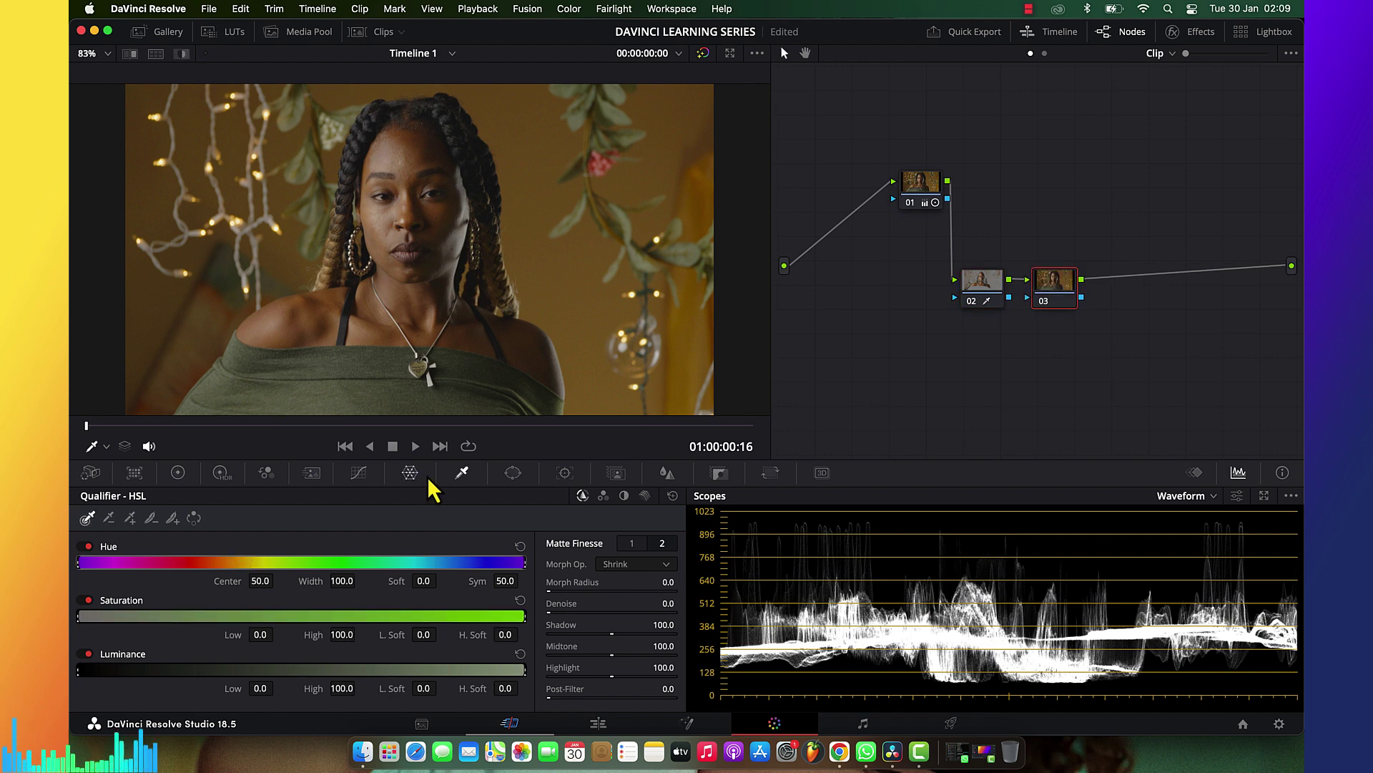
left_click(349, 392)
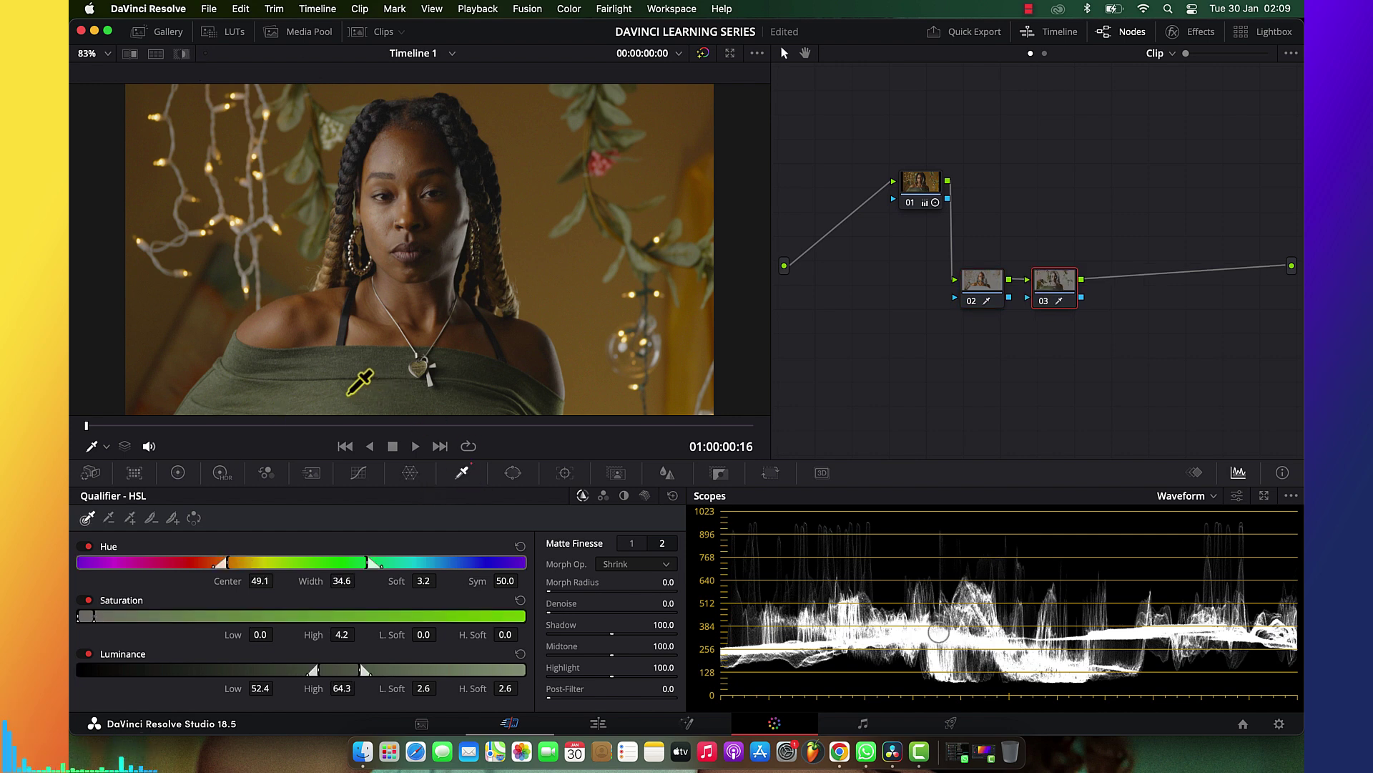
left_click(182, 54)
left_click_drag(343, 581, 316, 581)
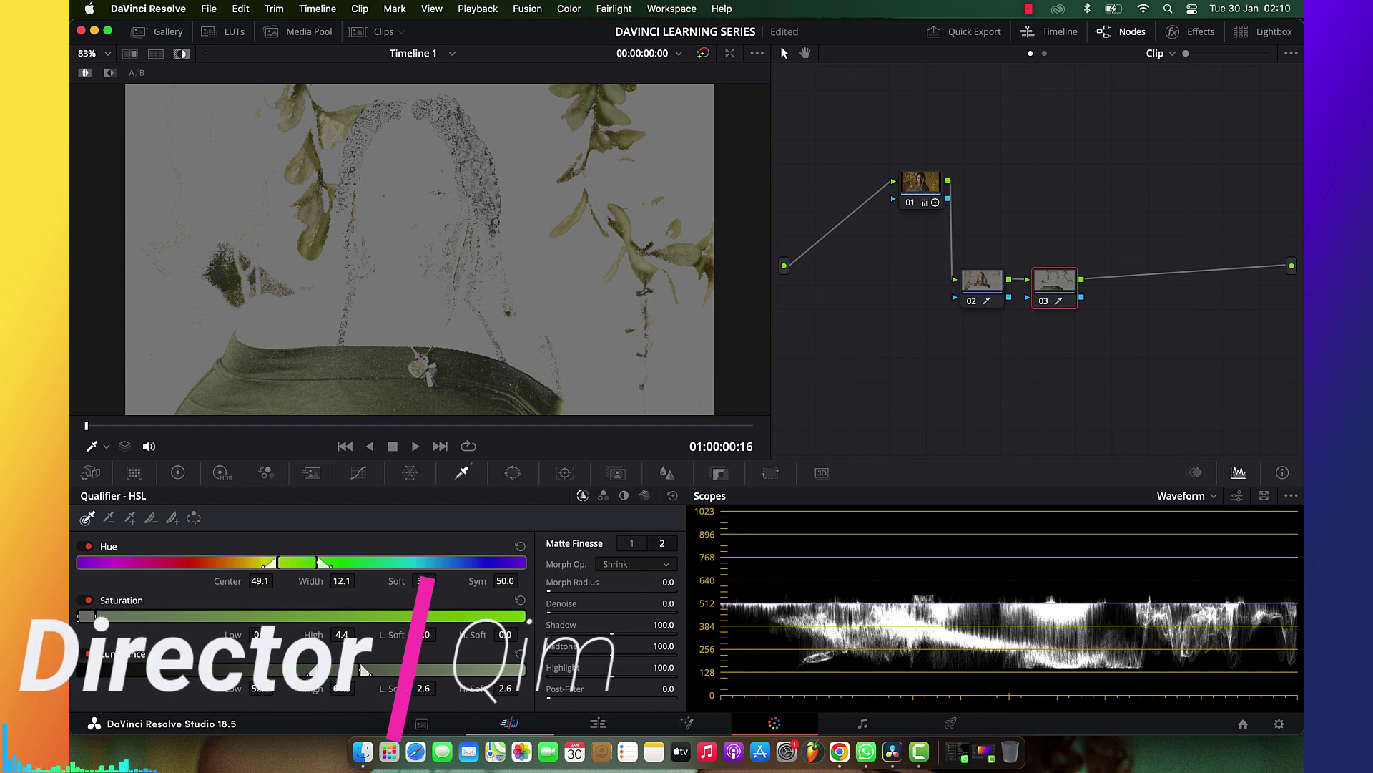
left_click_drag(548, 611, 554, 612)
left_click(181, 53)
Add serial node 04, key the red flower with the HSL Qualifier, and check the selection in highlight view
key("alt+s")
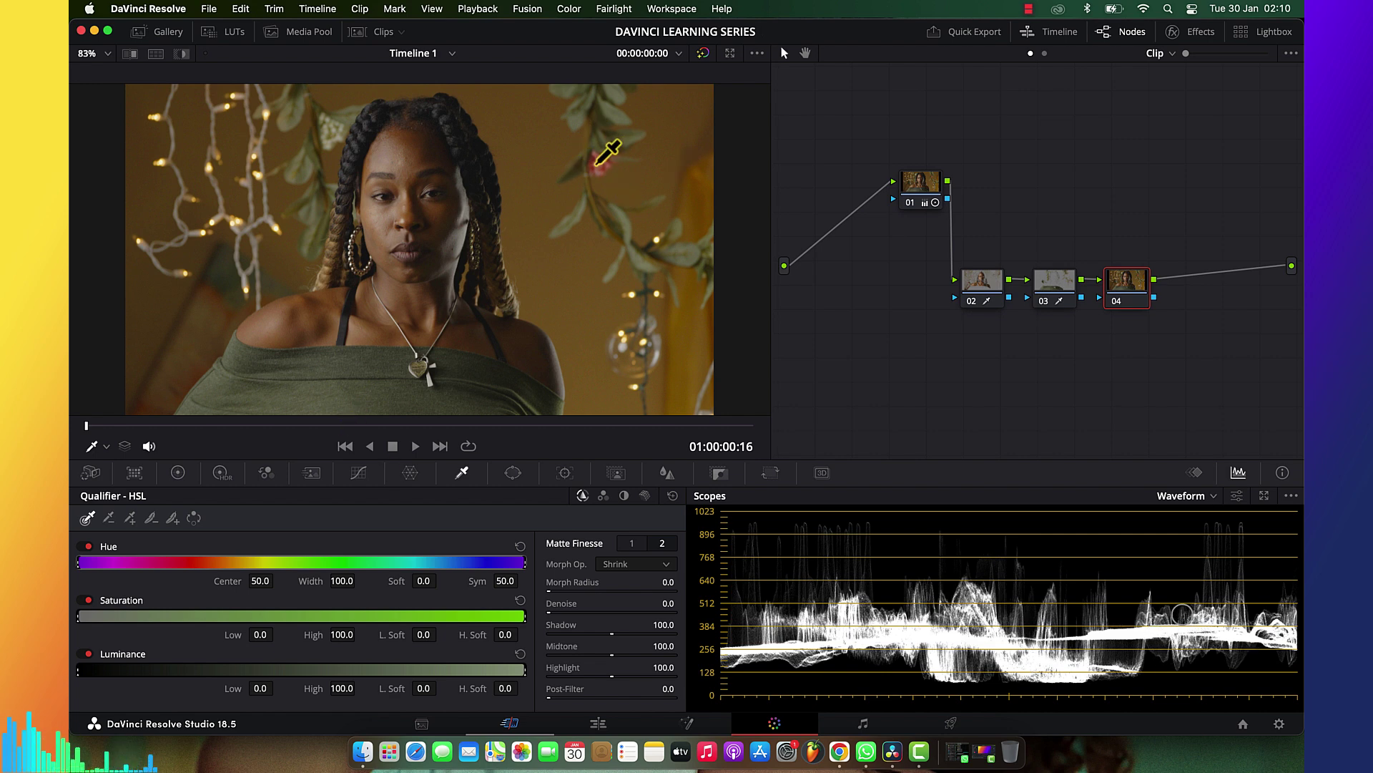
left_click(591, 166)
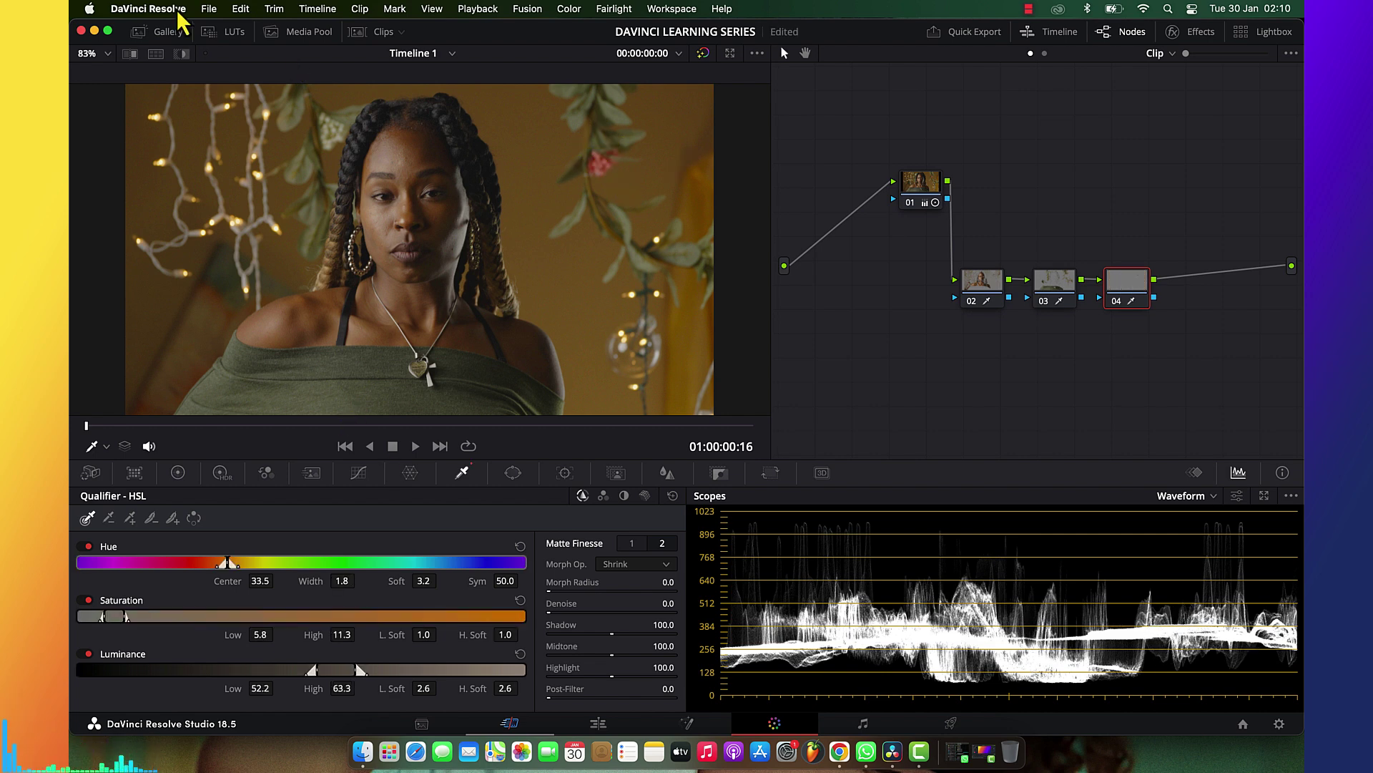
left_click(181, 53)
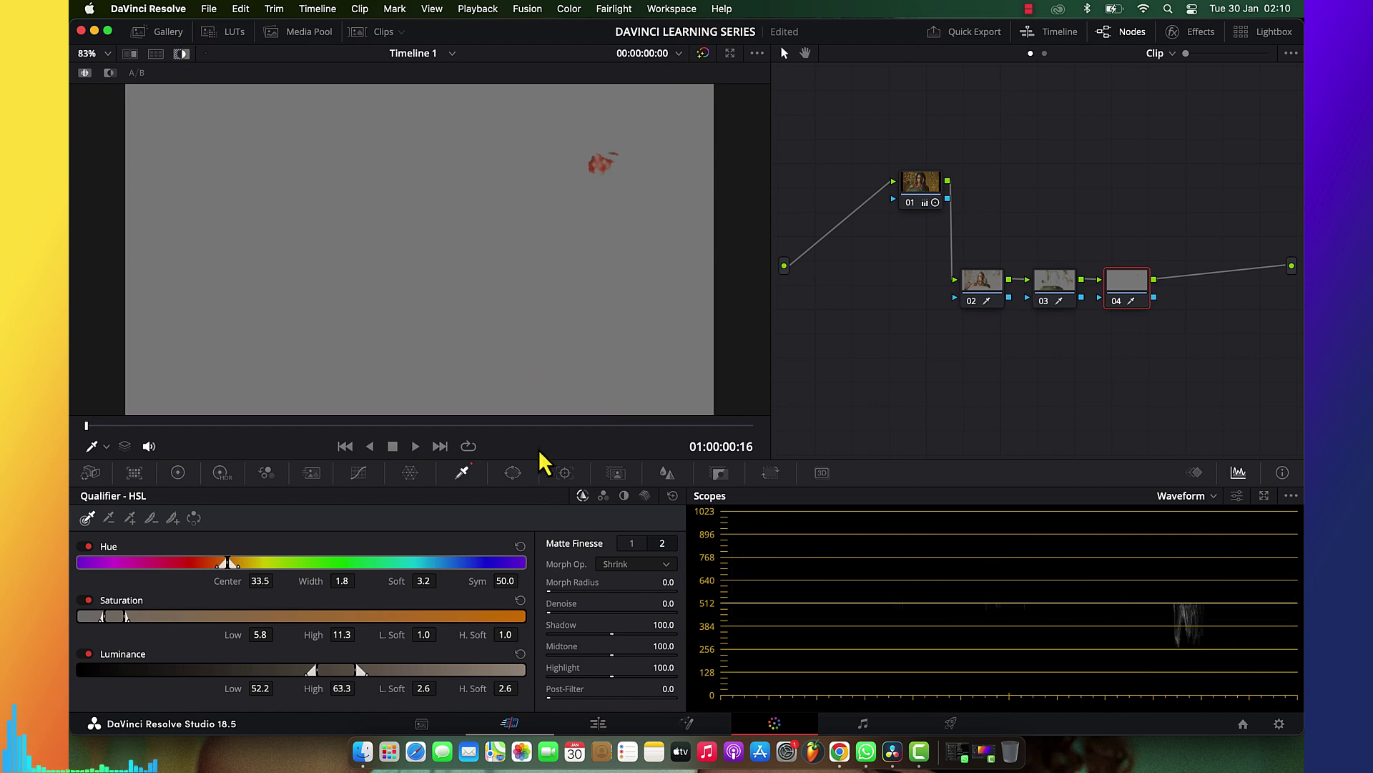
left_click(181, 53)
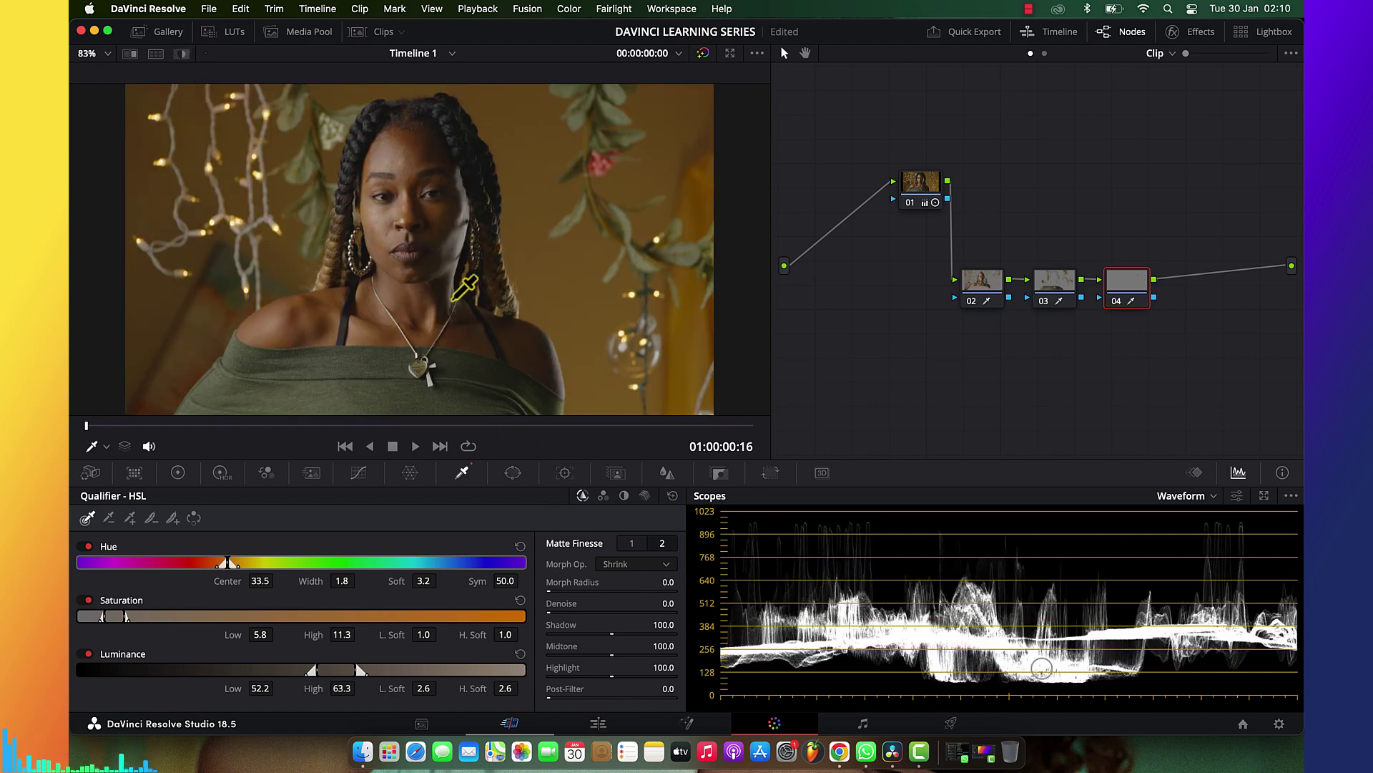
Warm the skin tones on node 02 by shifting the Gamma wheel to red 0.06, green -0.01 and blue -0.07
left_click(991, 299)
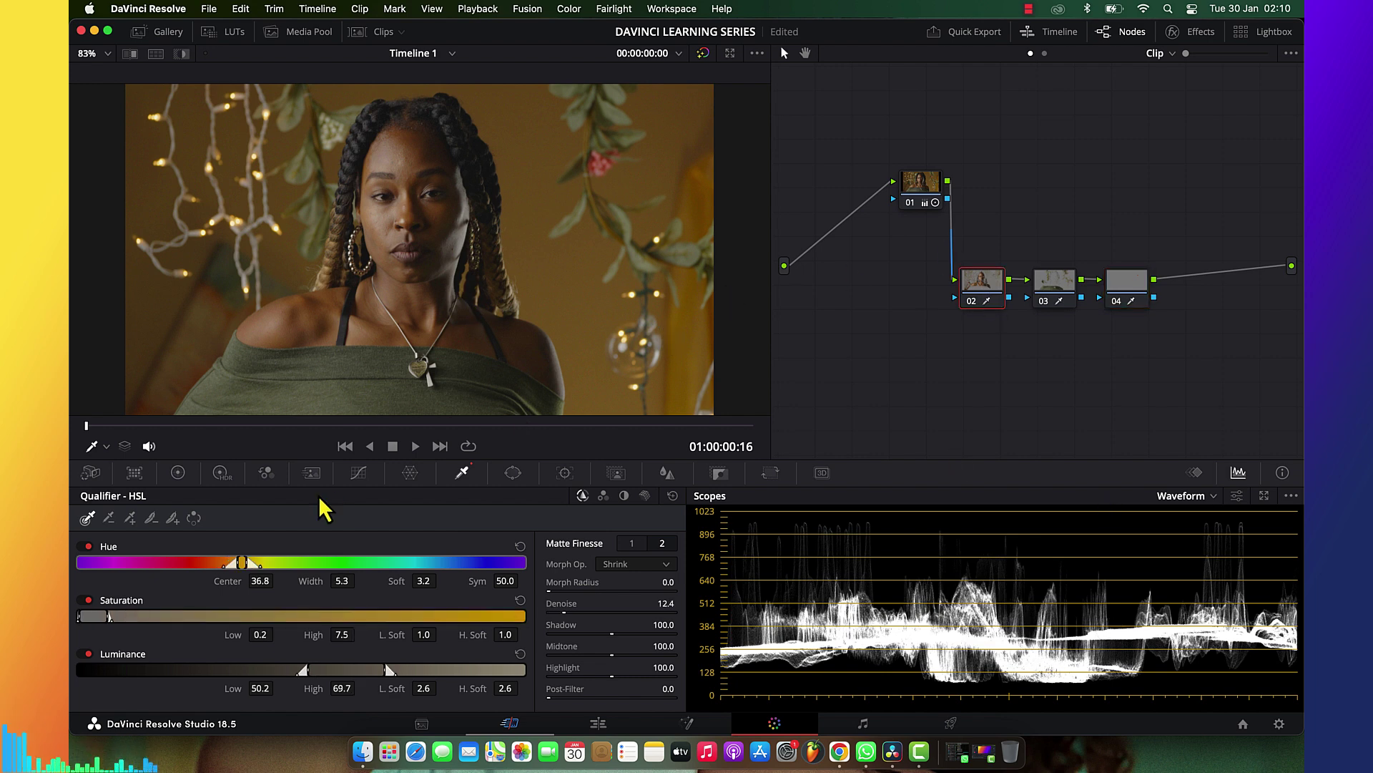
left_click(178, 472)
left_click_drag(308, 610, 297, 587)
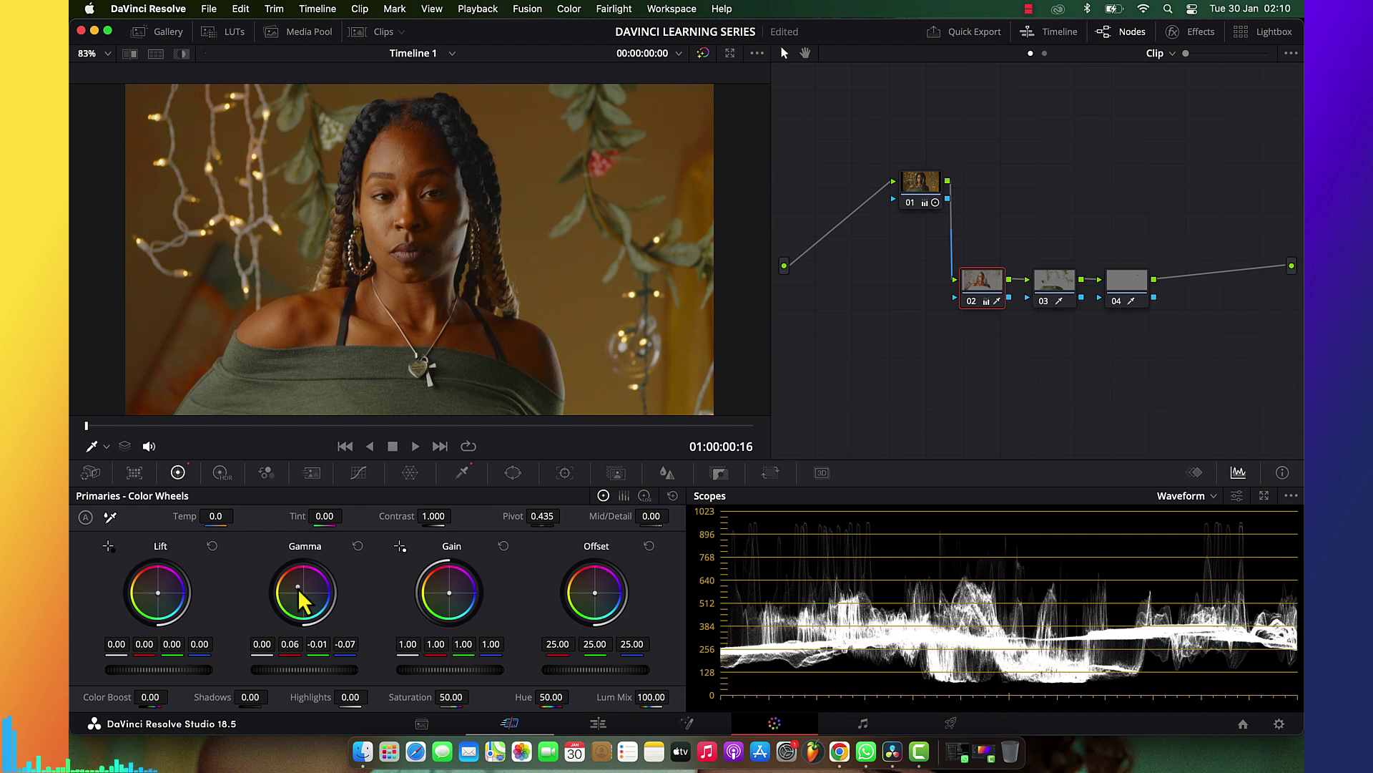
Select node 03, which keys the green top, for a Primaries adjustment
left_click(1059, 280)
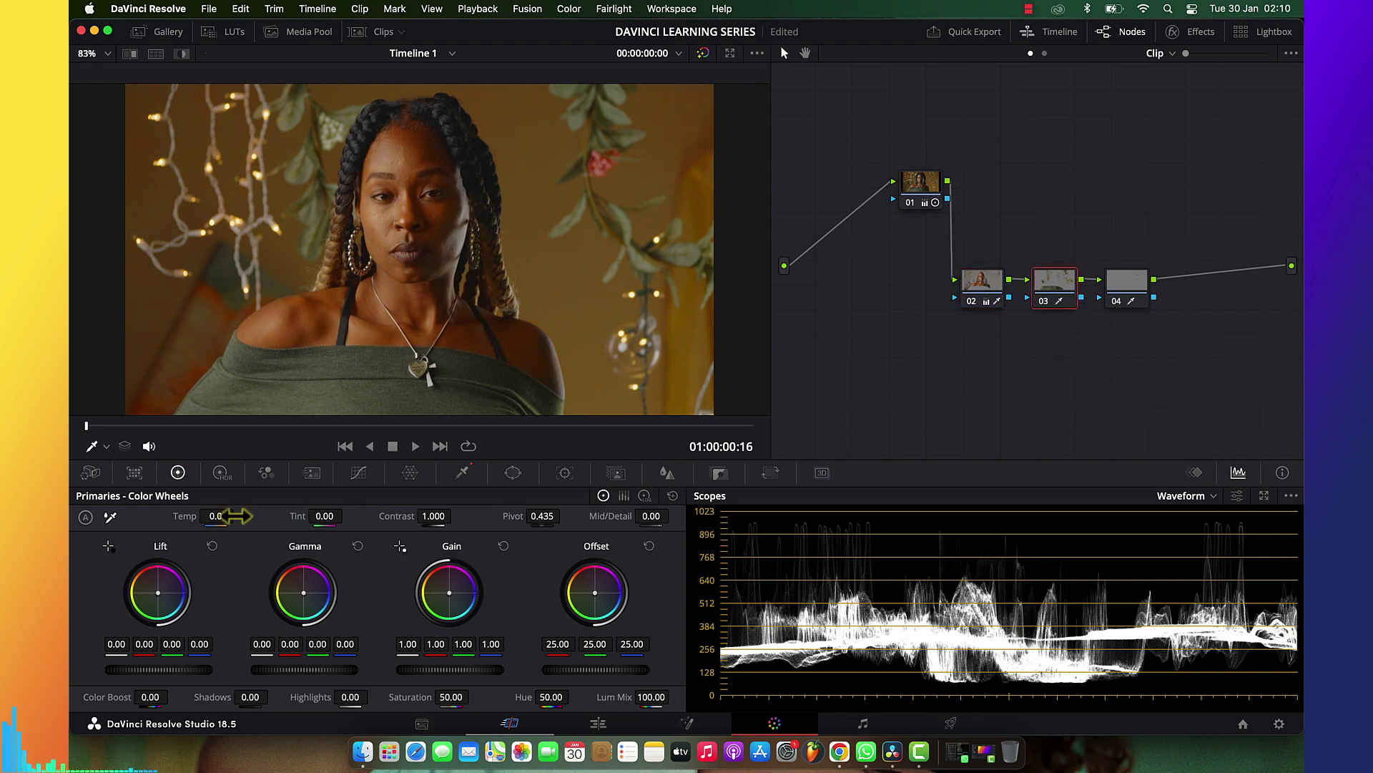
Shift node 03's gamma toward green (-0.09, 0.03, -0.07) and node 04's gamma toward red (0.06, -0.01, -0.03)
left_click_drag(308, 603, 300, 612)
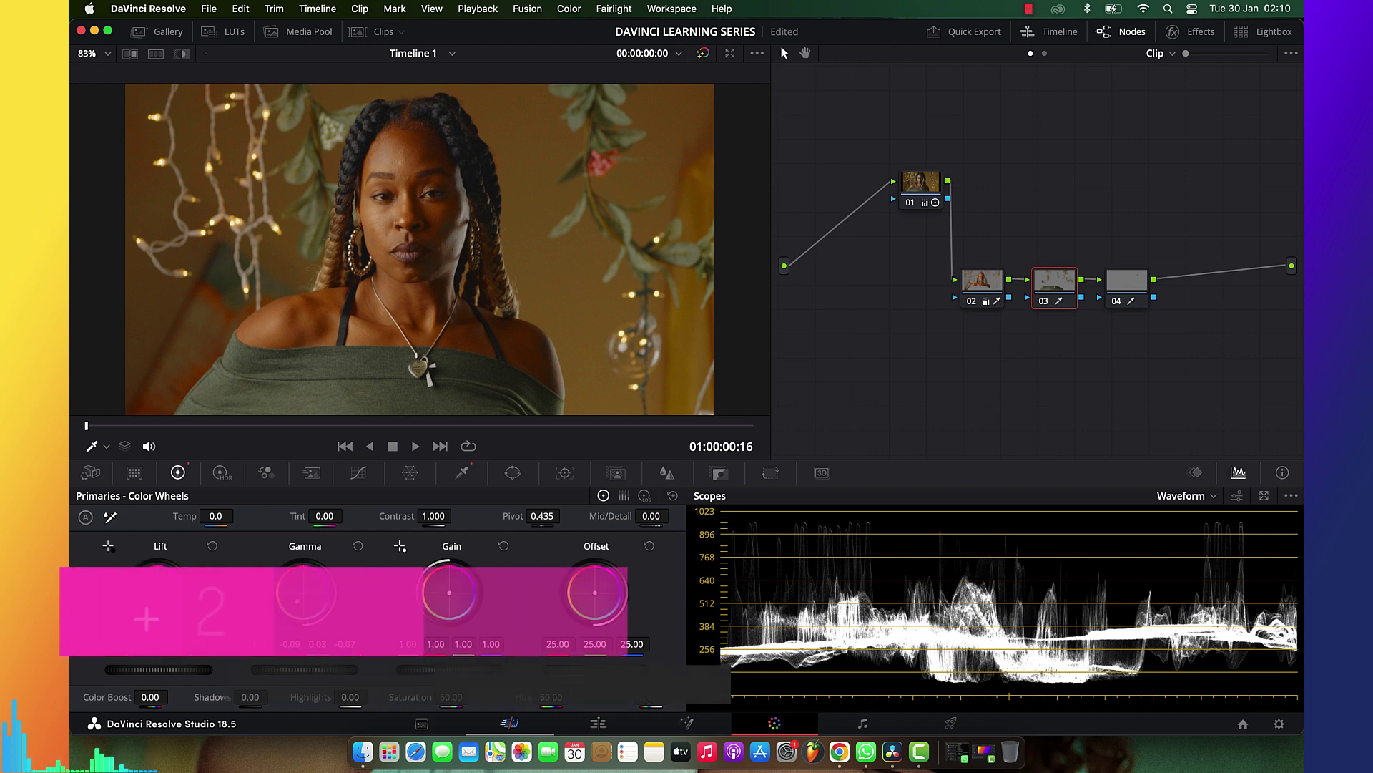
left_click(1131, 285)
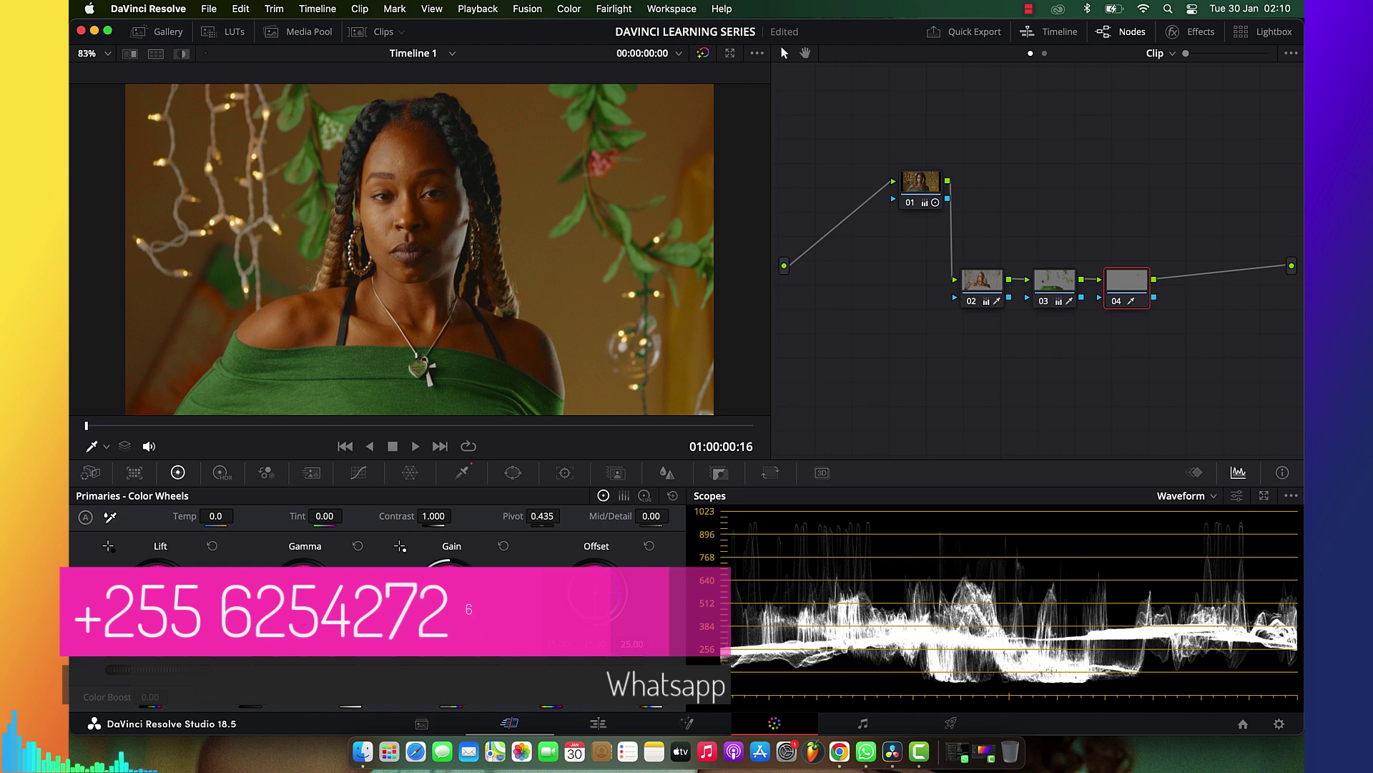
left_click_drag(303, 593, 301, 587)
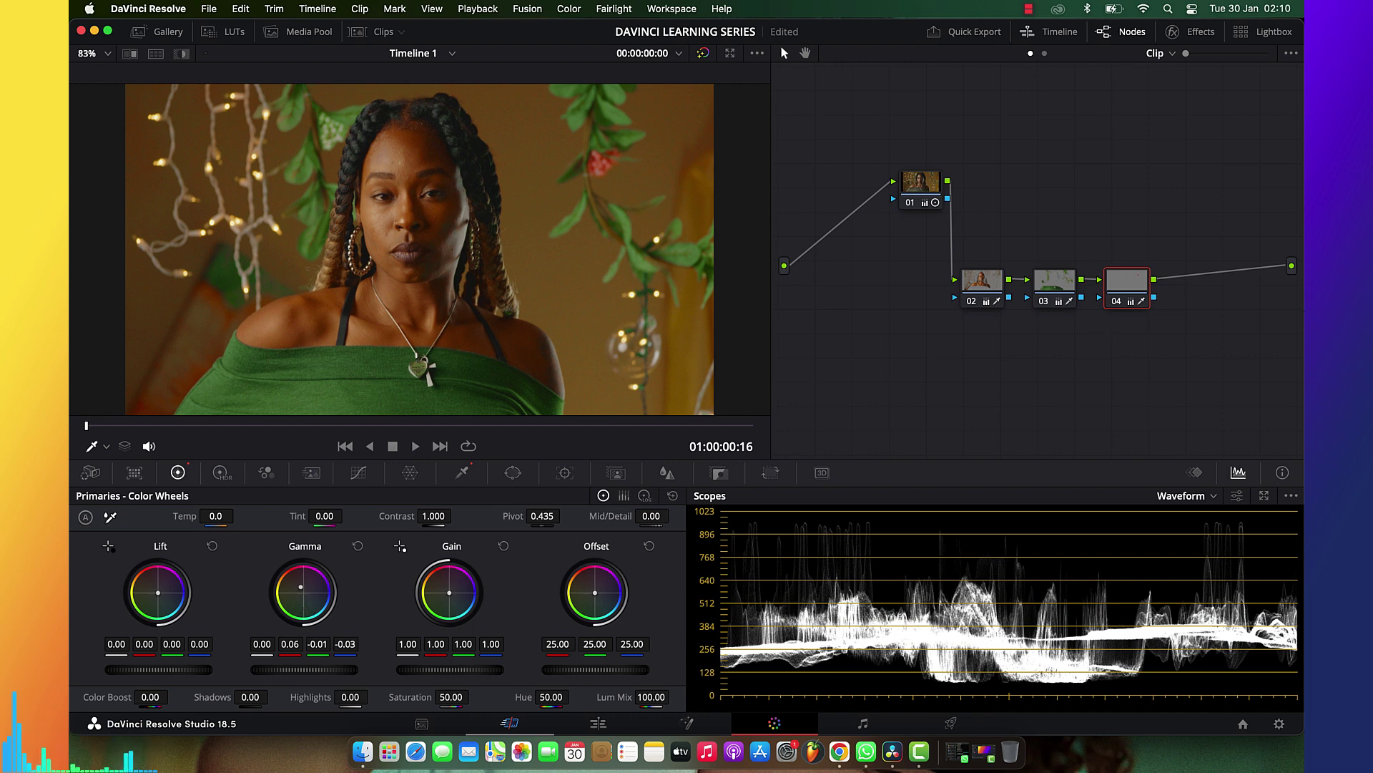
Delete nodes 04, 03 and 02 from the node graph, keeping only node 01
left_click_drag(1147, 243, 927, 379)
key("Delete")
left_click_drag(1180, 220, 994, 349)
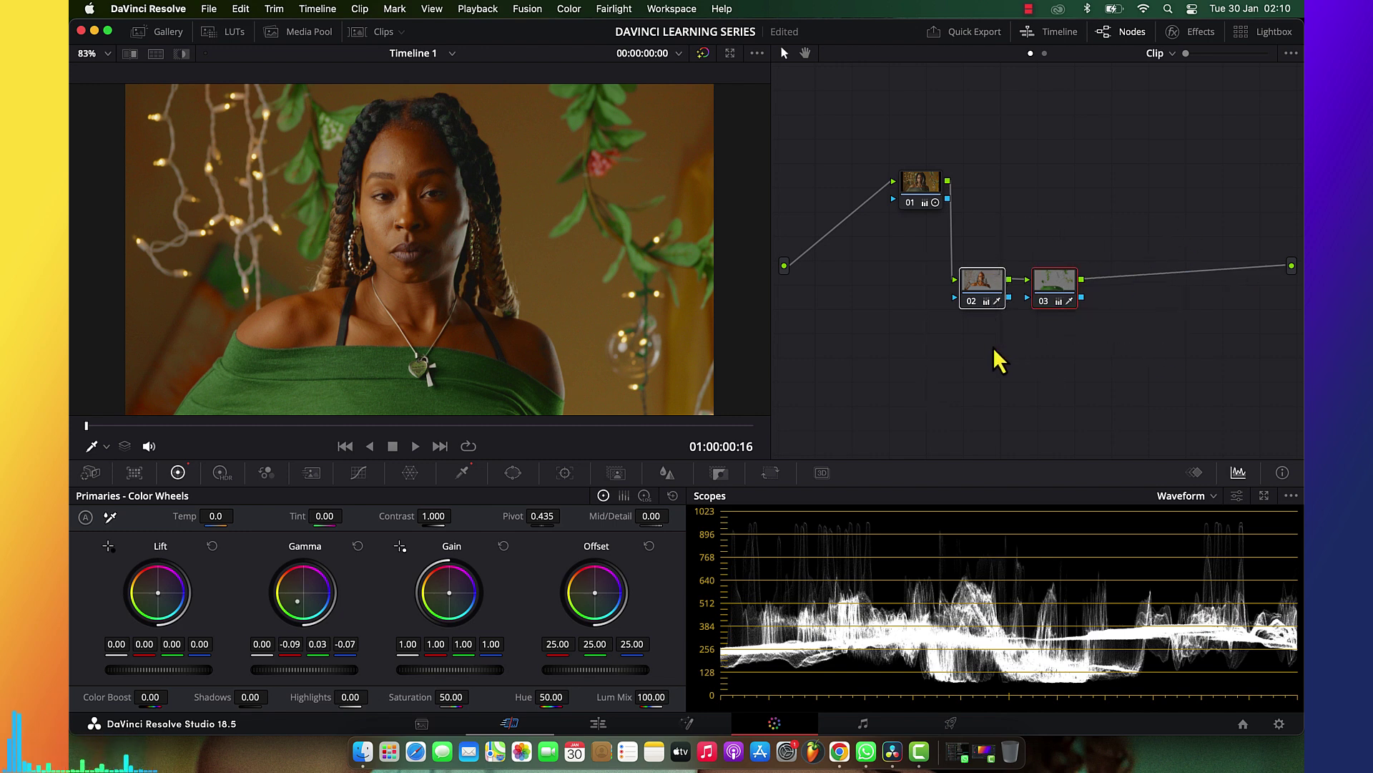
key("Delete")
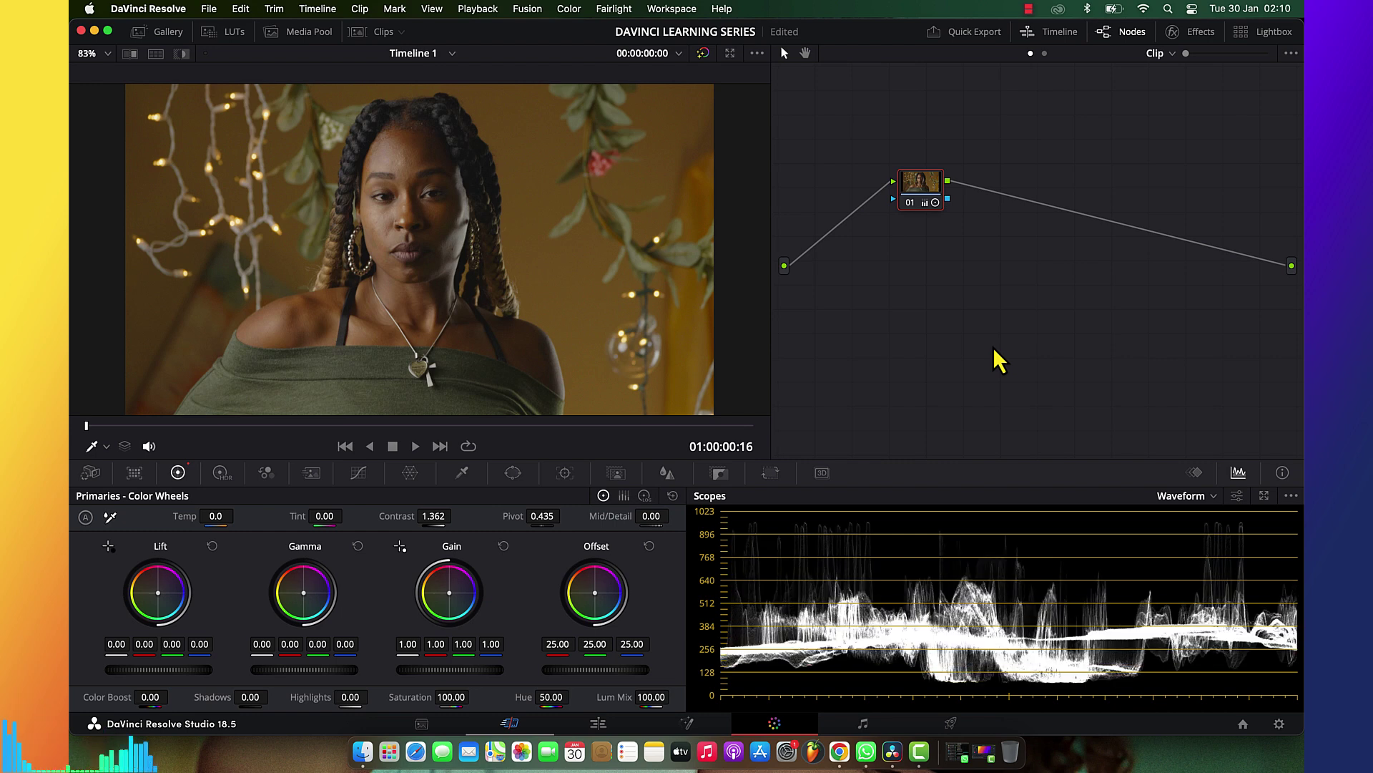
Add a serial node after node 01 and key the skin with a 3D qualifier stroke across the woman's forehead
key("alt+s")
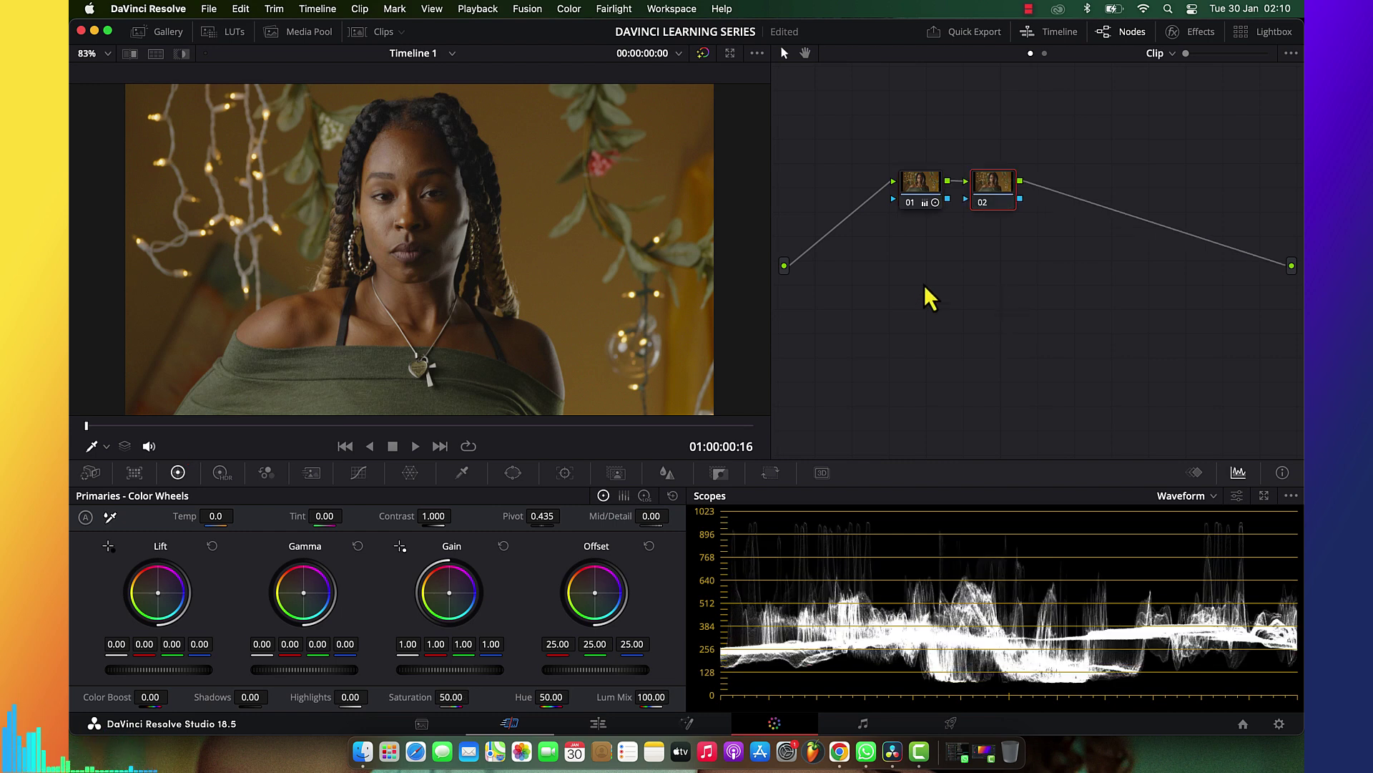
left_click(462, 472)
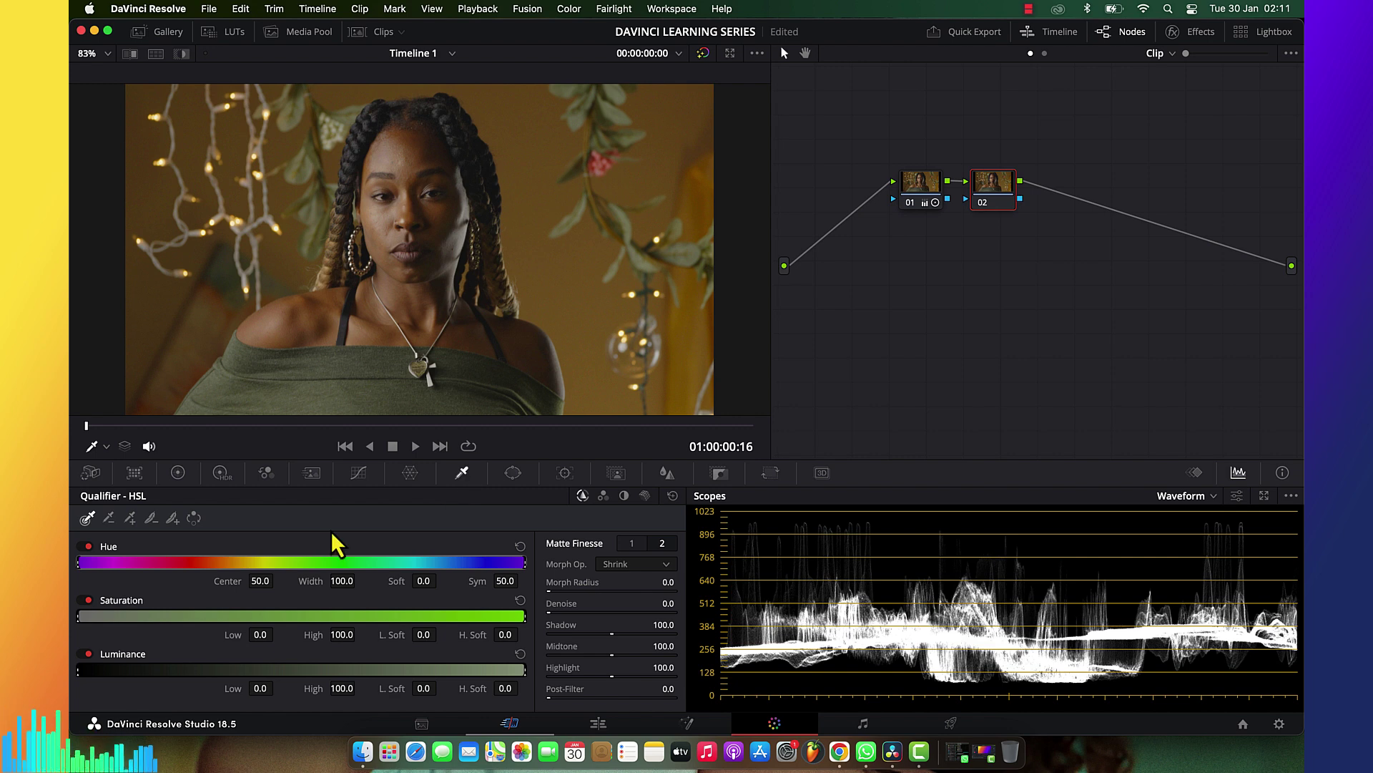
left_click(647, 497)
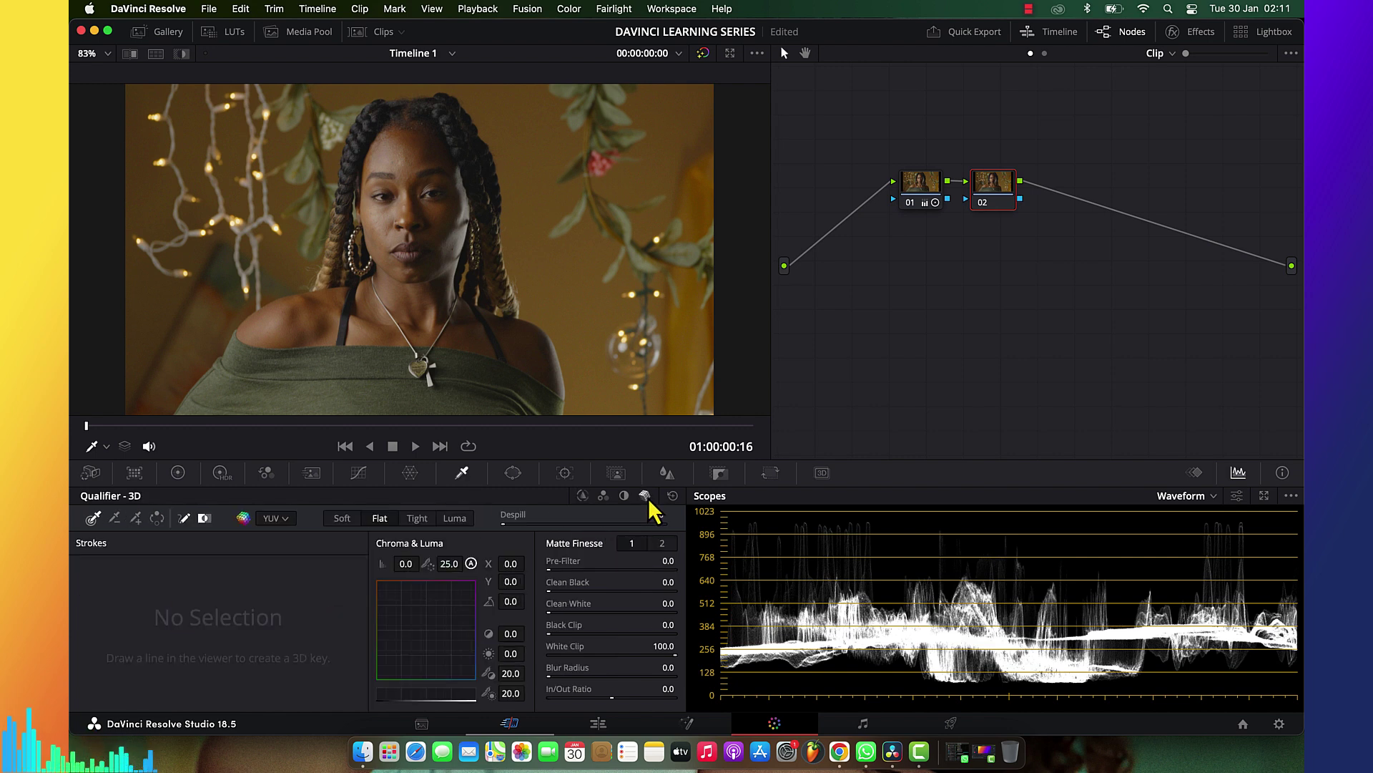
left_click_drag(385, 157, 439, 163)
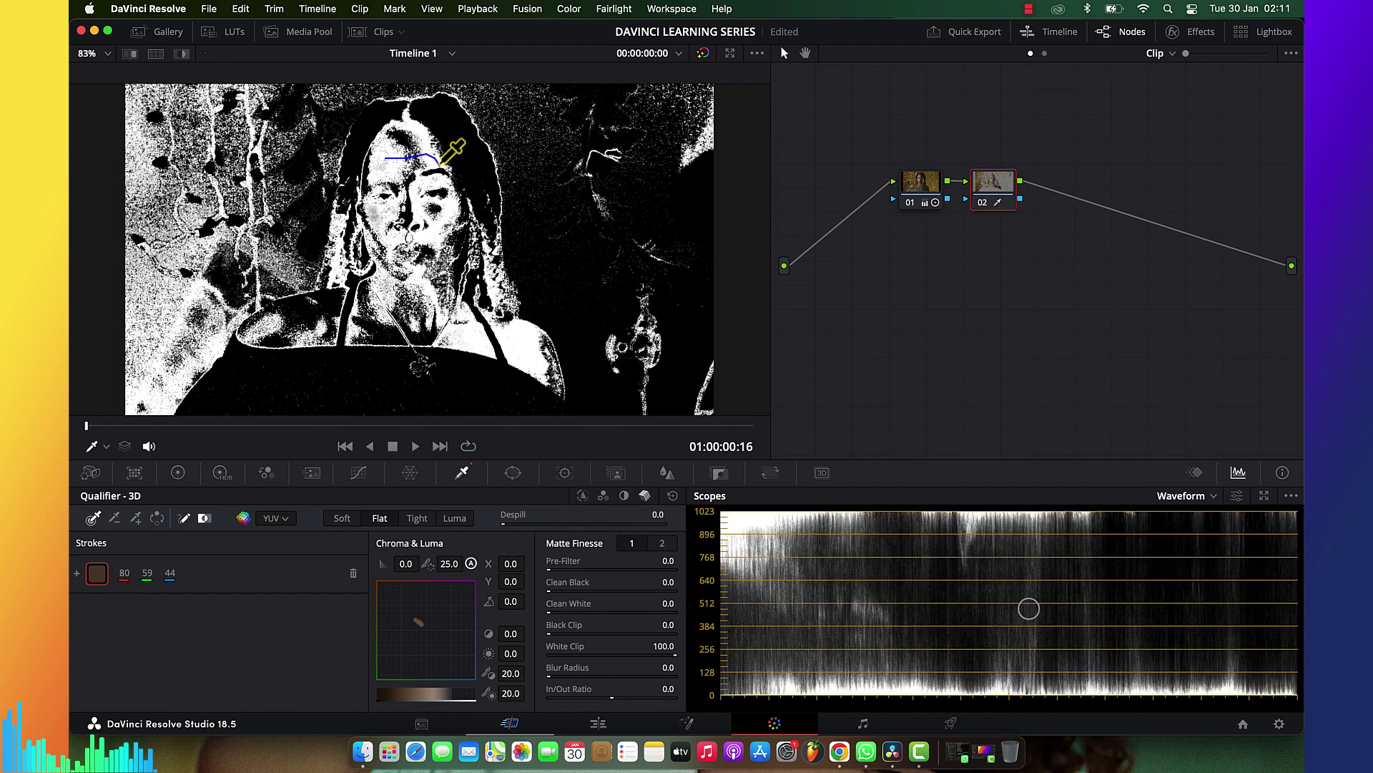
left_click(182, 55)
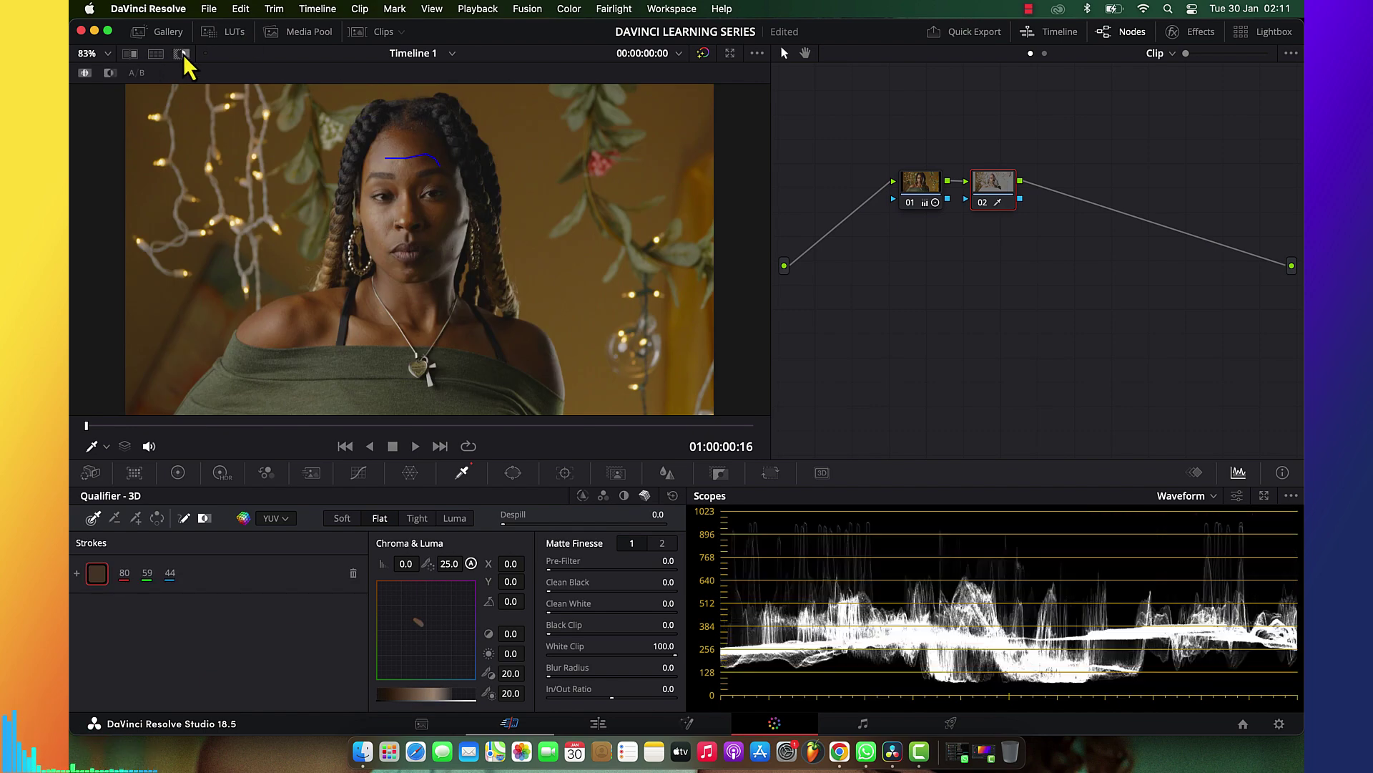
left_click(184, 55)
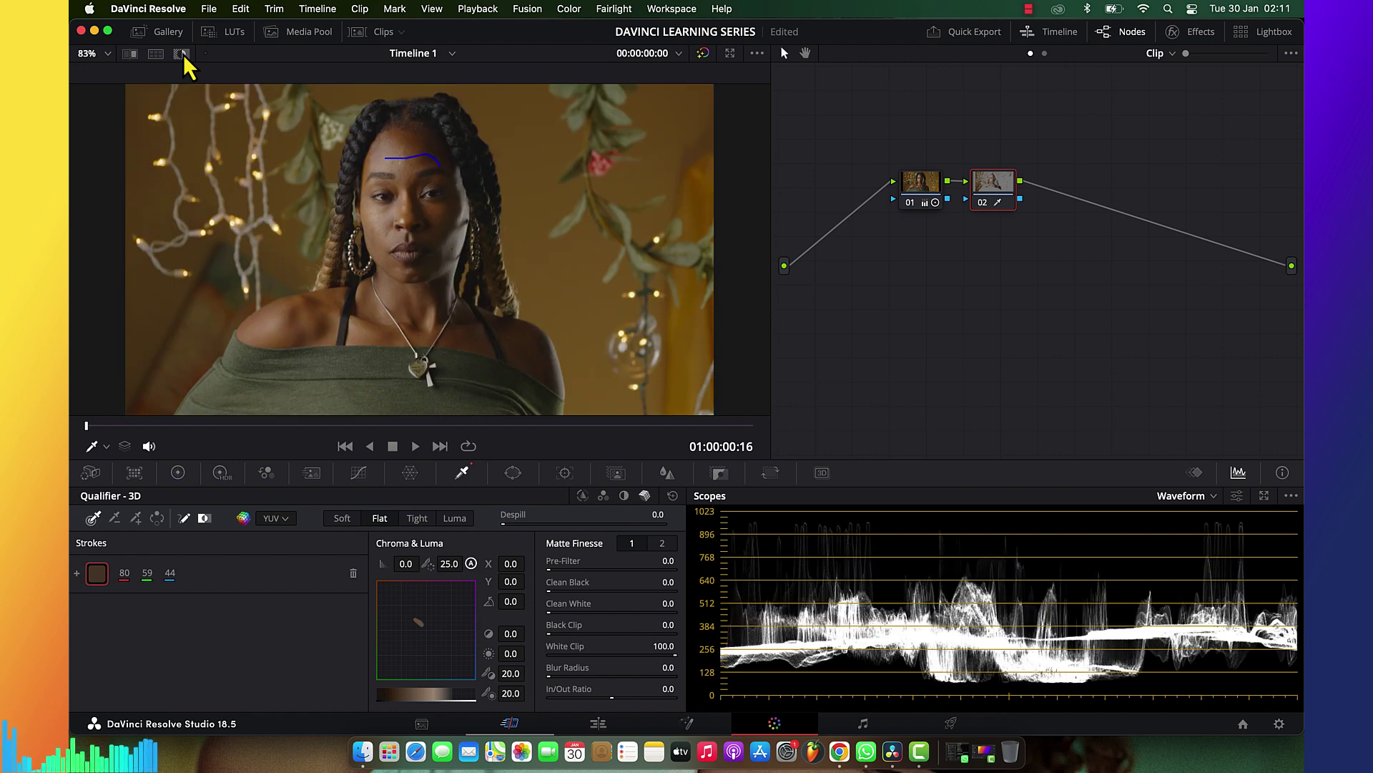
Delete the node holding the 3D skin qualifier
left_click_drag(1030, 143, 998, 208)
key("Delete")
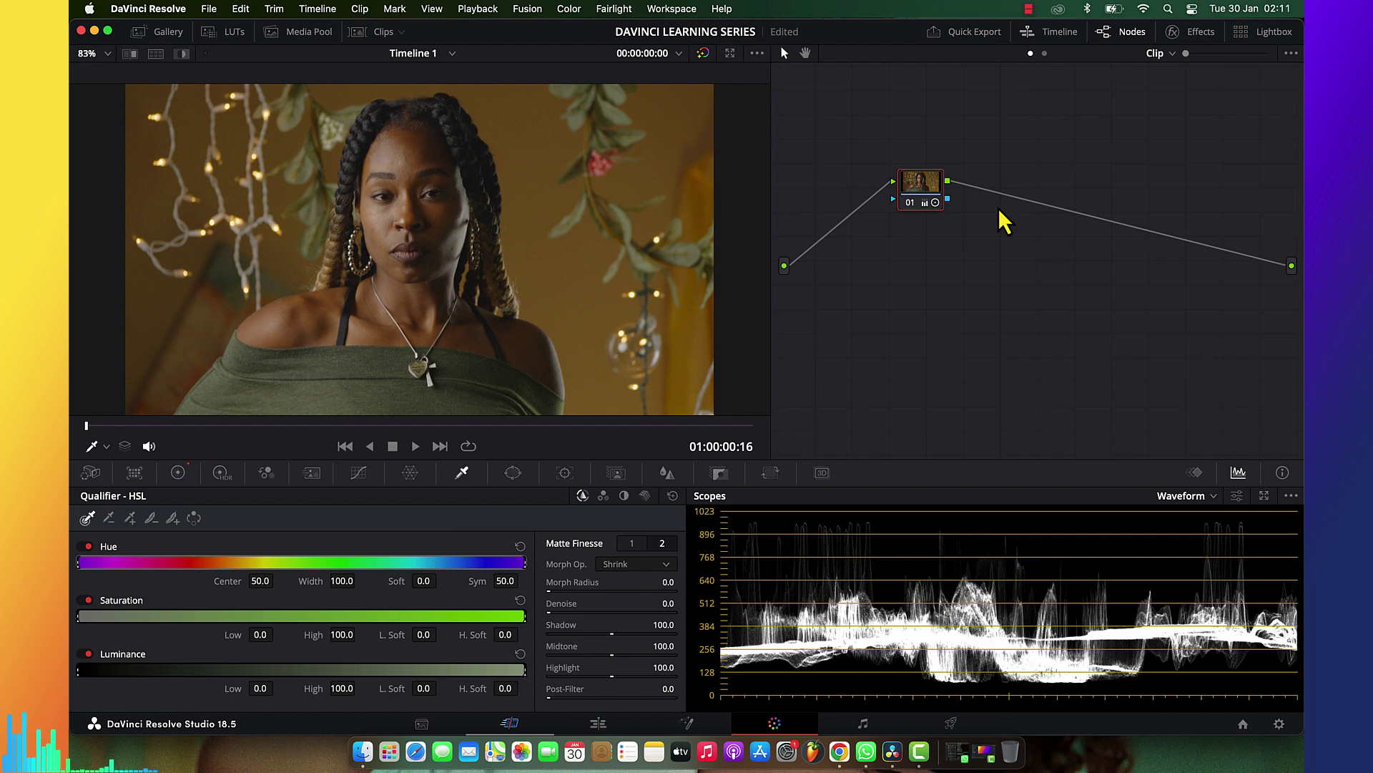
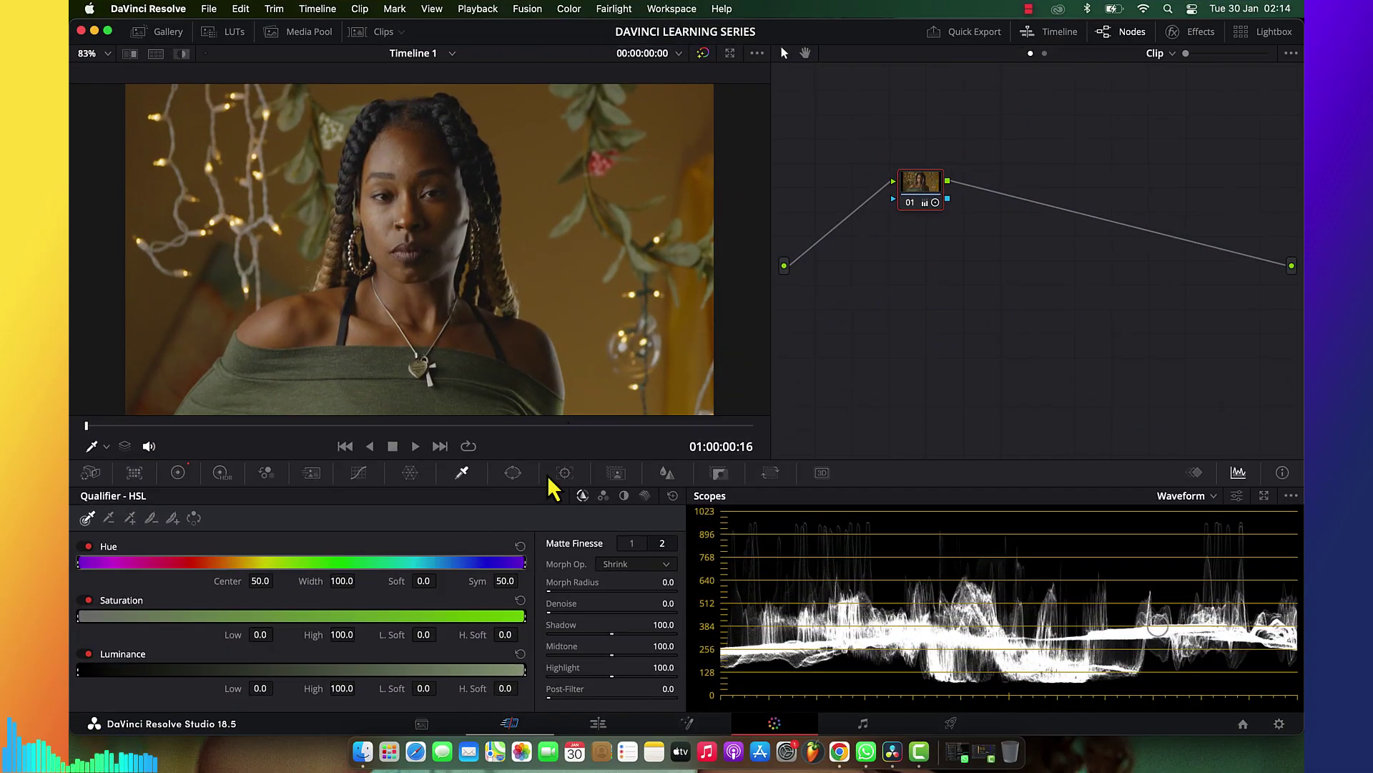
Add a serial node after node 01 and place it below node 01 in the graph
left_click(514, 473)
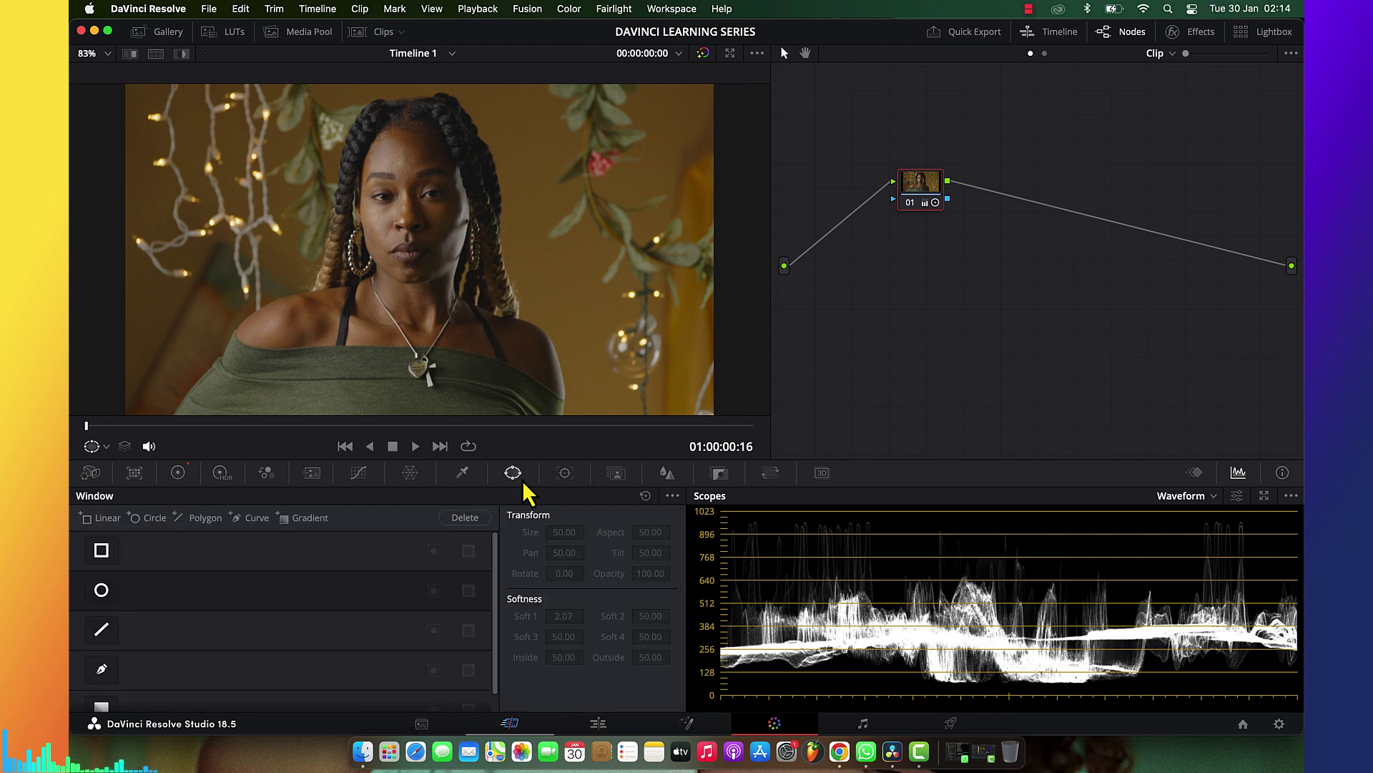
key("alt+s")
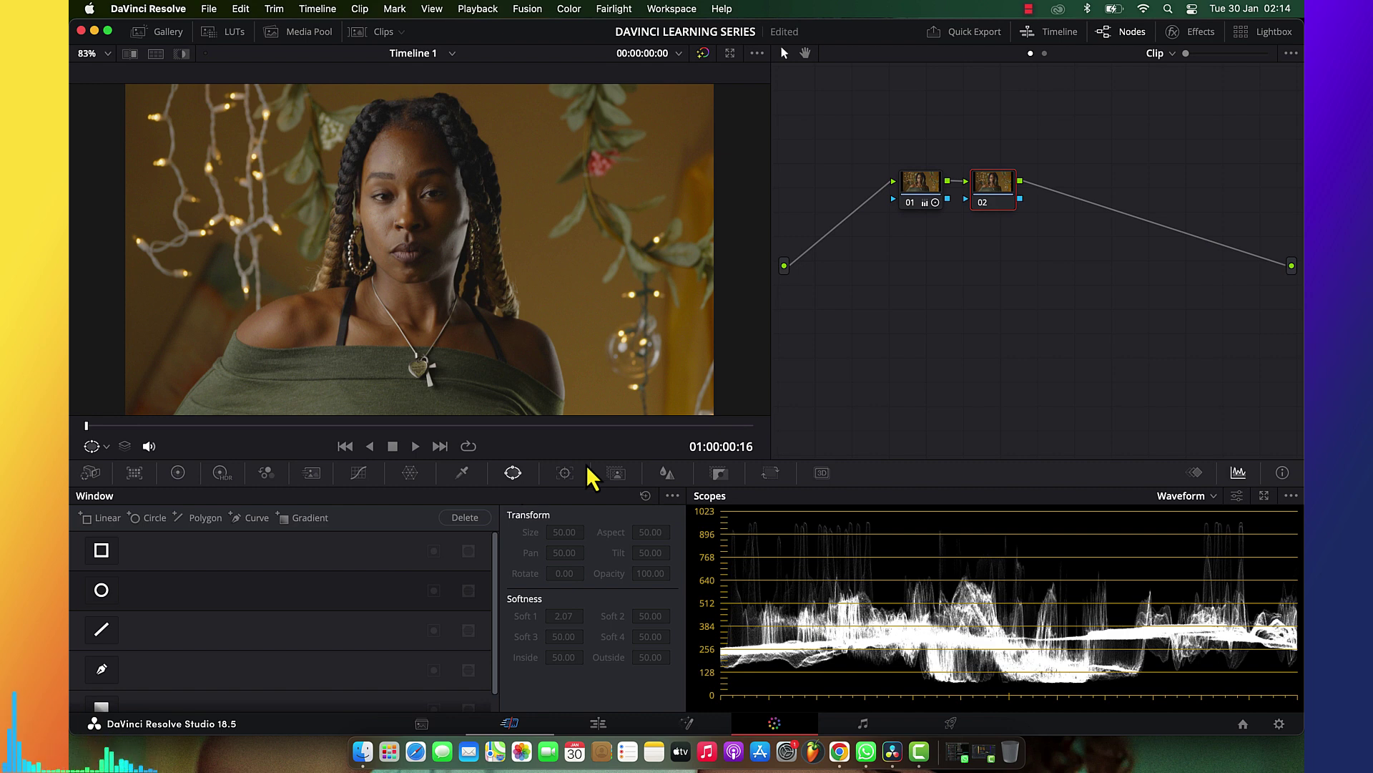
left_click_drag(986, 212, 961, 321)
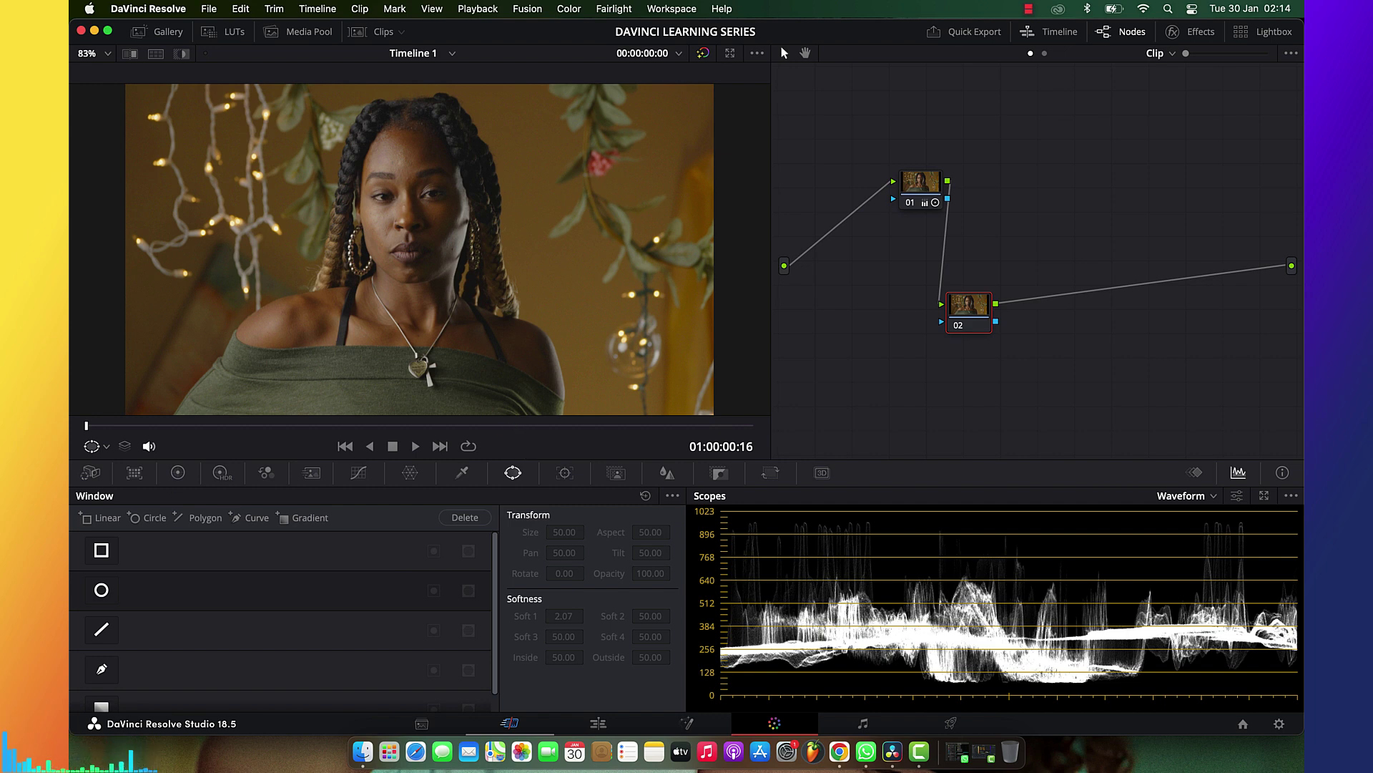
Add a gradient window on node 02 running from the frame's right edge, with Pan 62.50, Tilt 48.46, Rotate 100.45 and Soft 1 14.78
left_click(101, 705)
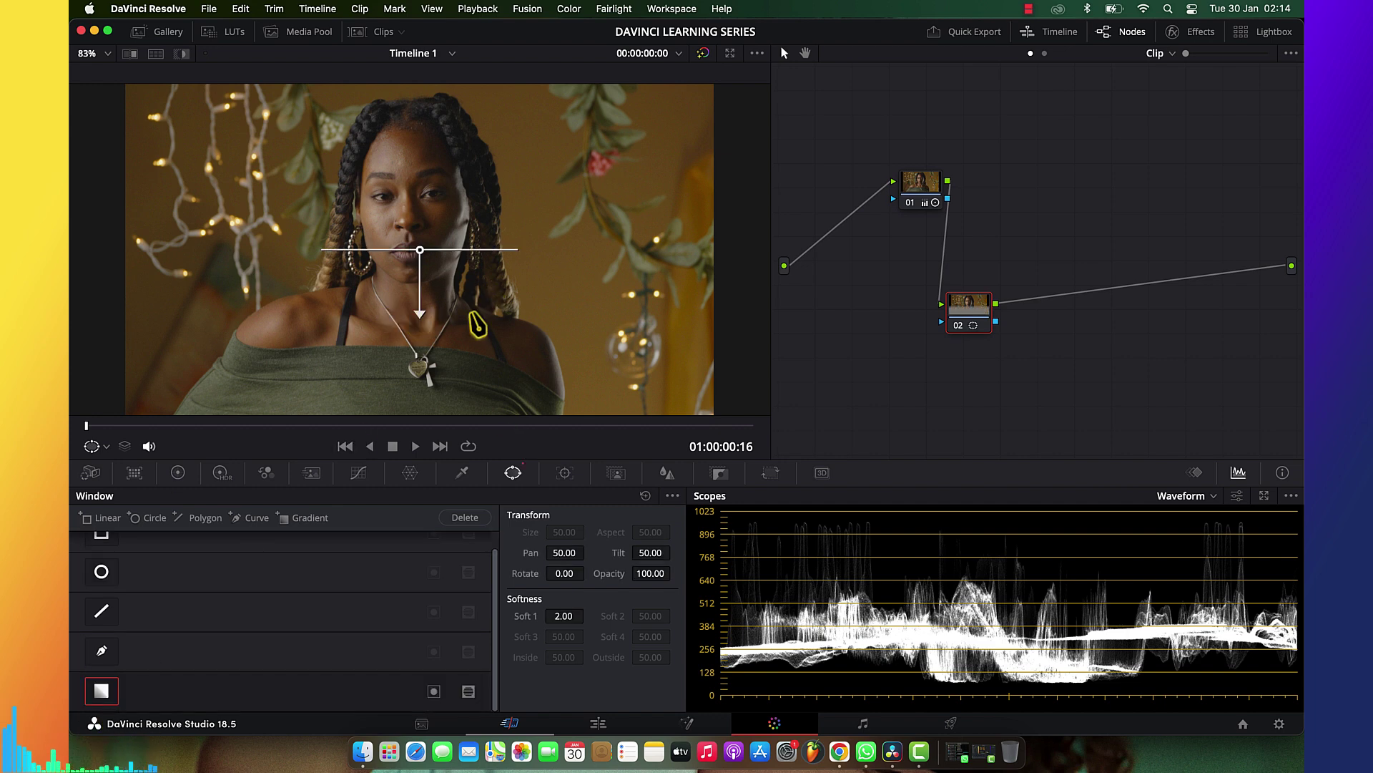
scroll(475, 320, "down", 2)
left_click_drag(402, 315, 355, 286)
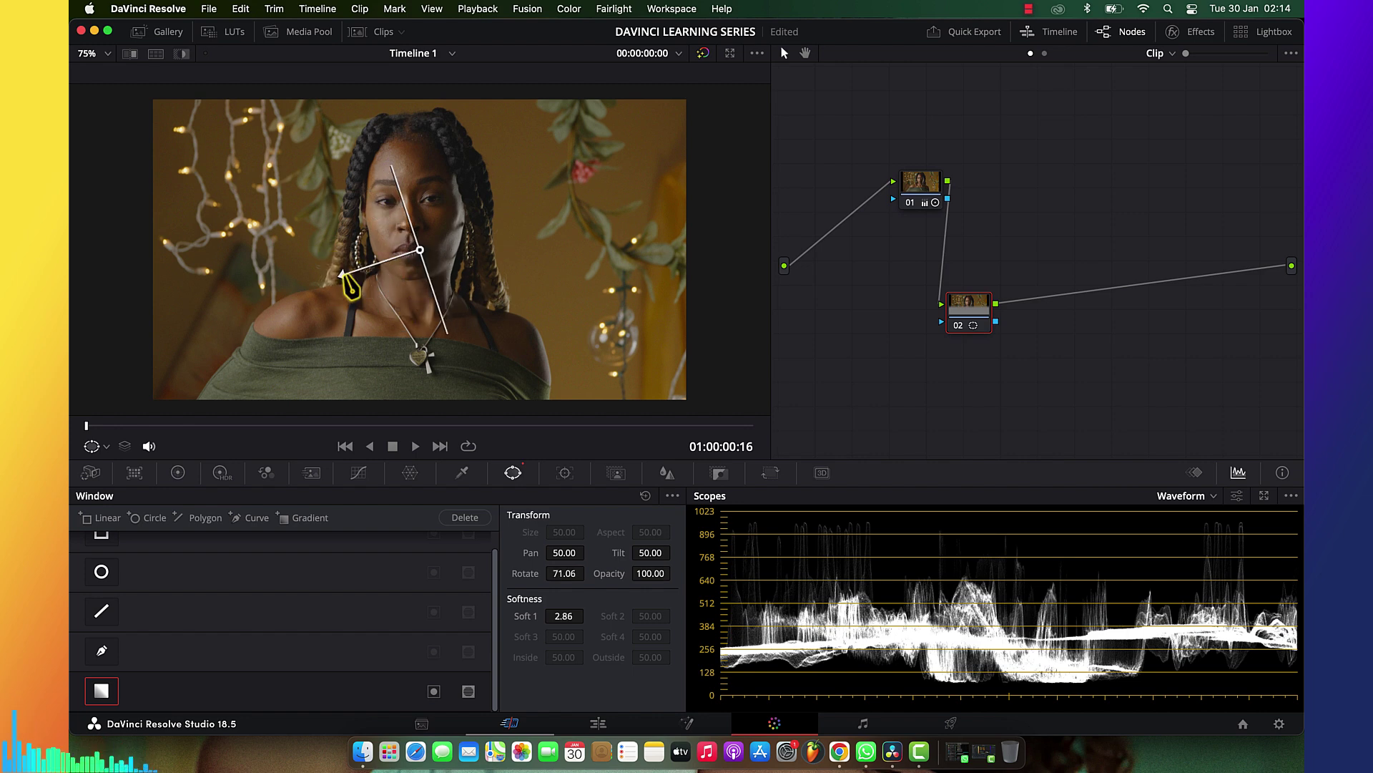
scroll(451, 327, "down", 2)
scroll(445, 315, "down", 1)
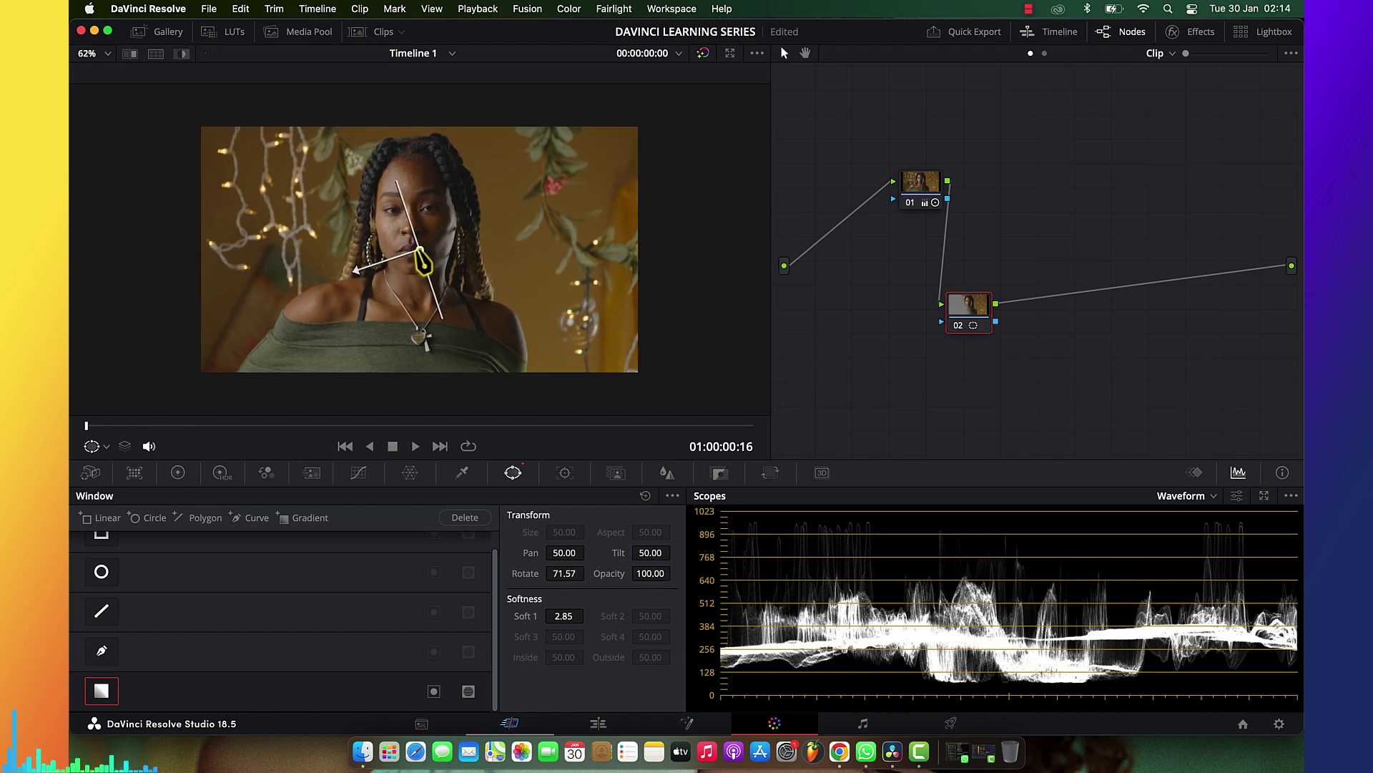
left_click_drag(422, 252, 319, 215)
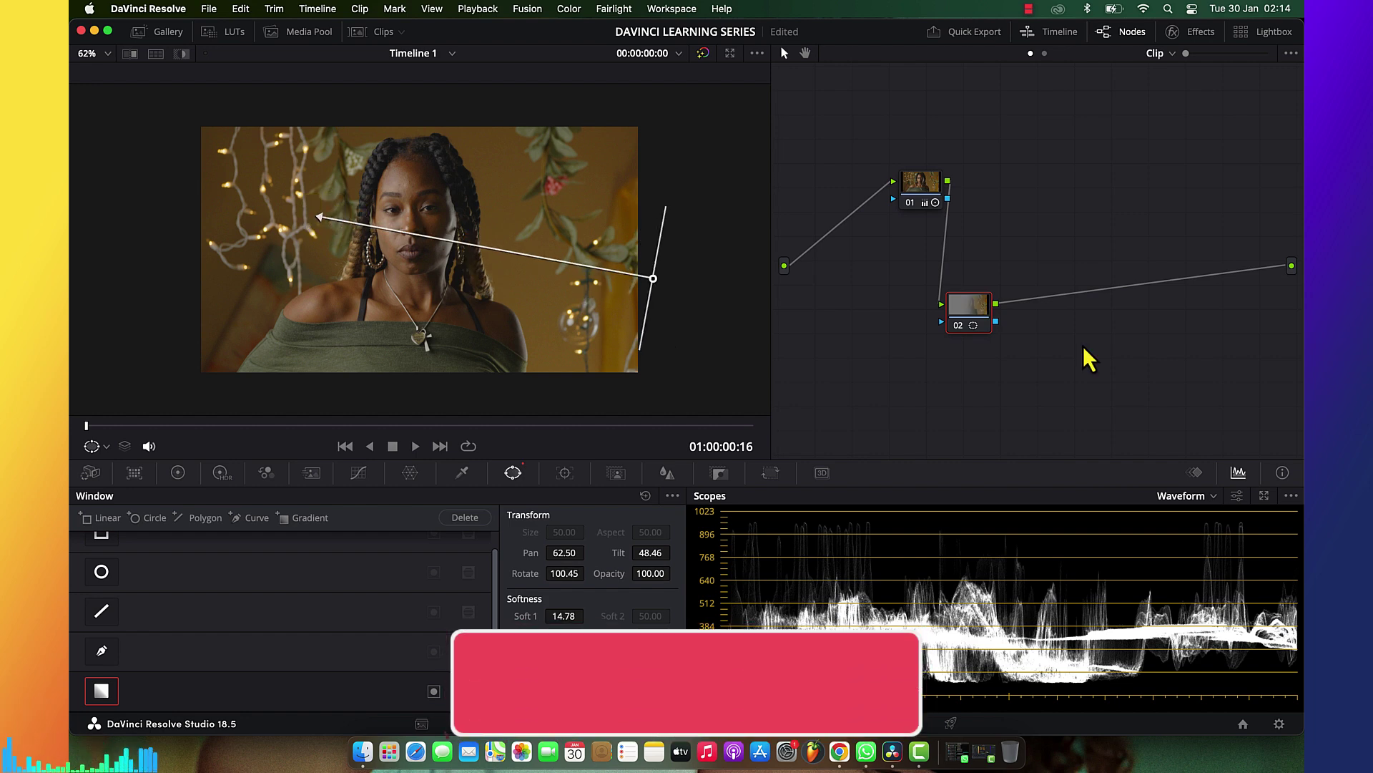
Tint the gradient area blue with gamma -0.12, 0.01, 0.46 and gain 0.65, extending its falloff toward the string lights
left_click(178, 472)
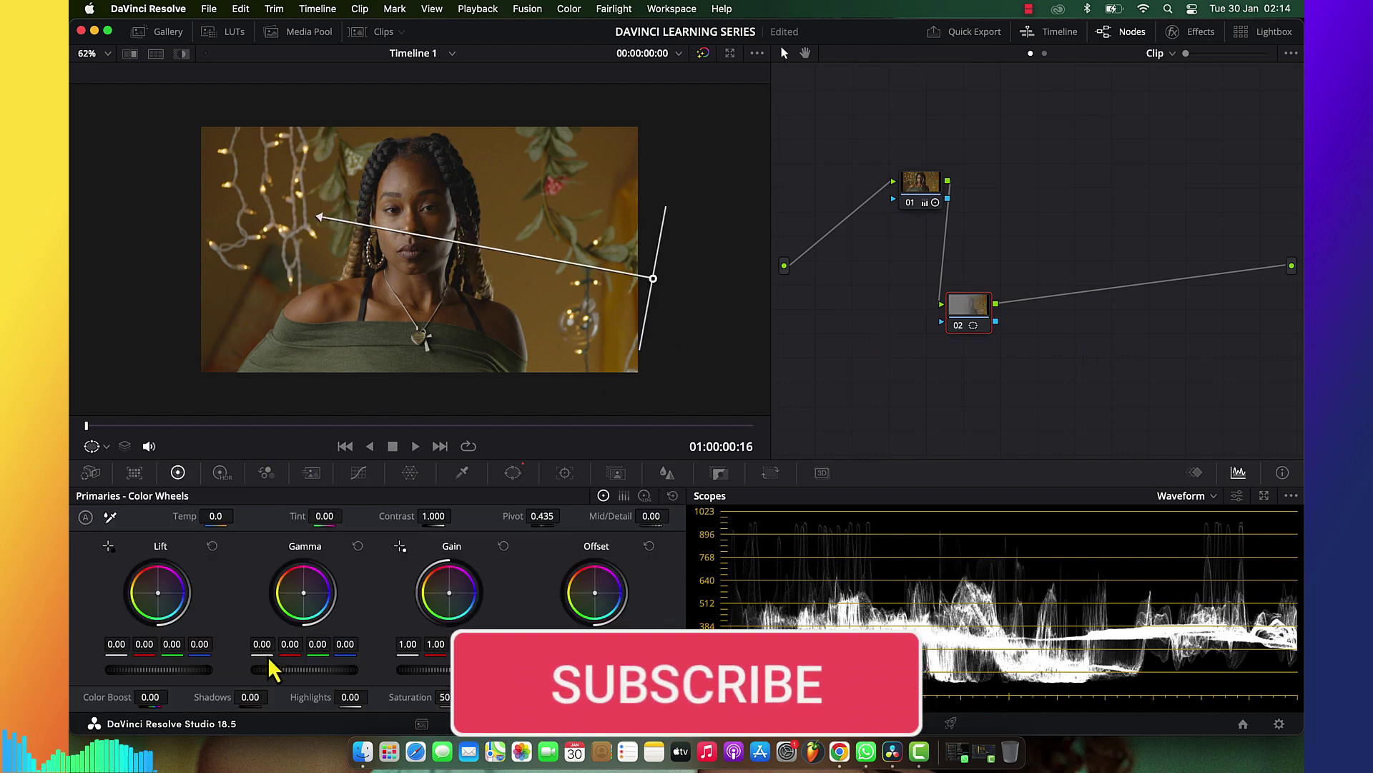
left_click_drag(303, 592, 327, 610)
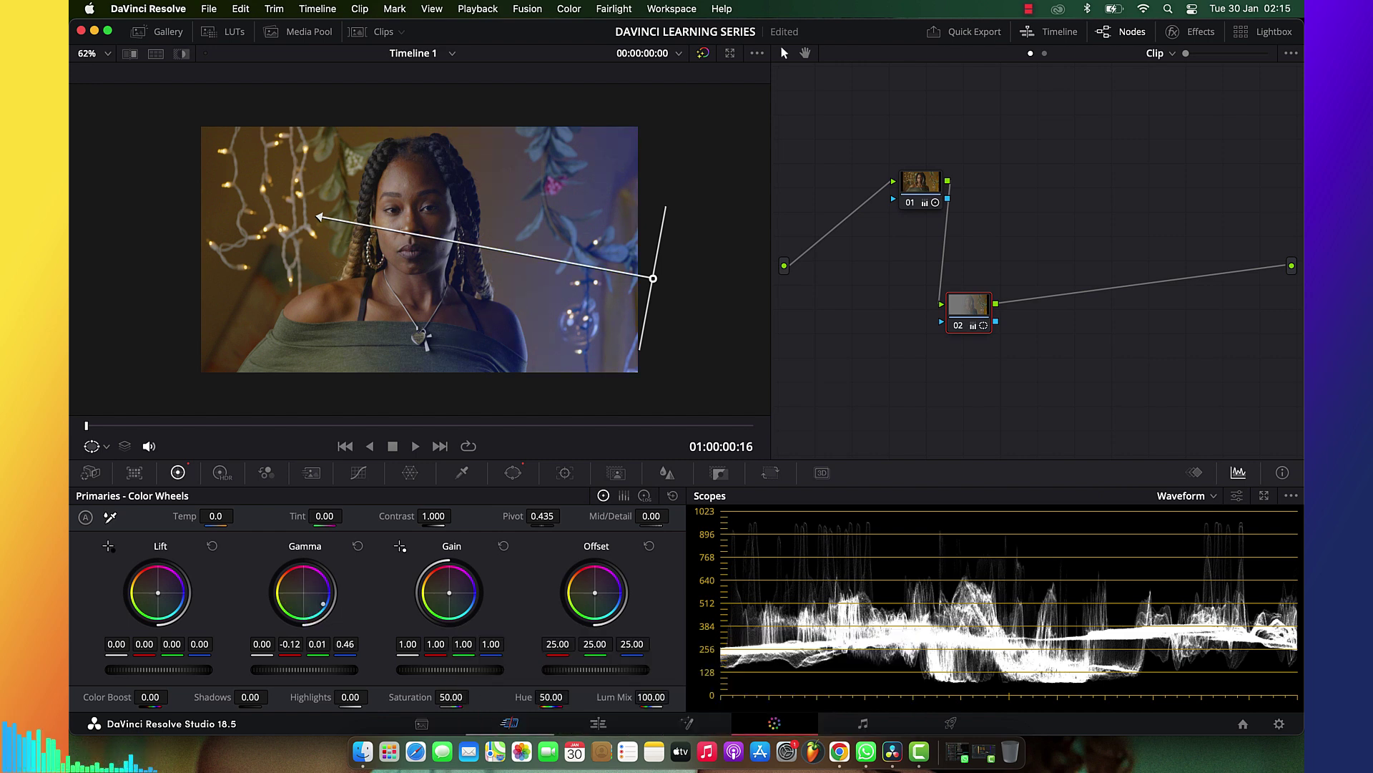
left_click_drag(450, 670, 427, 673)
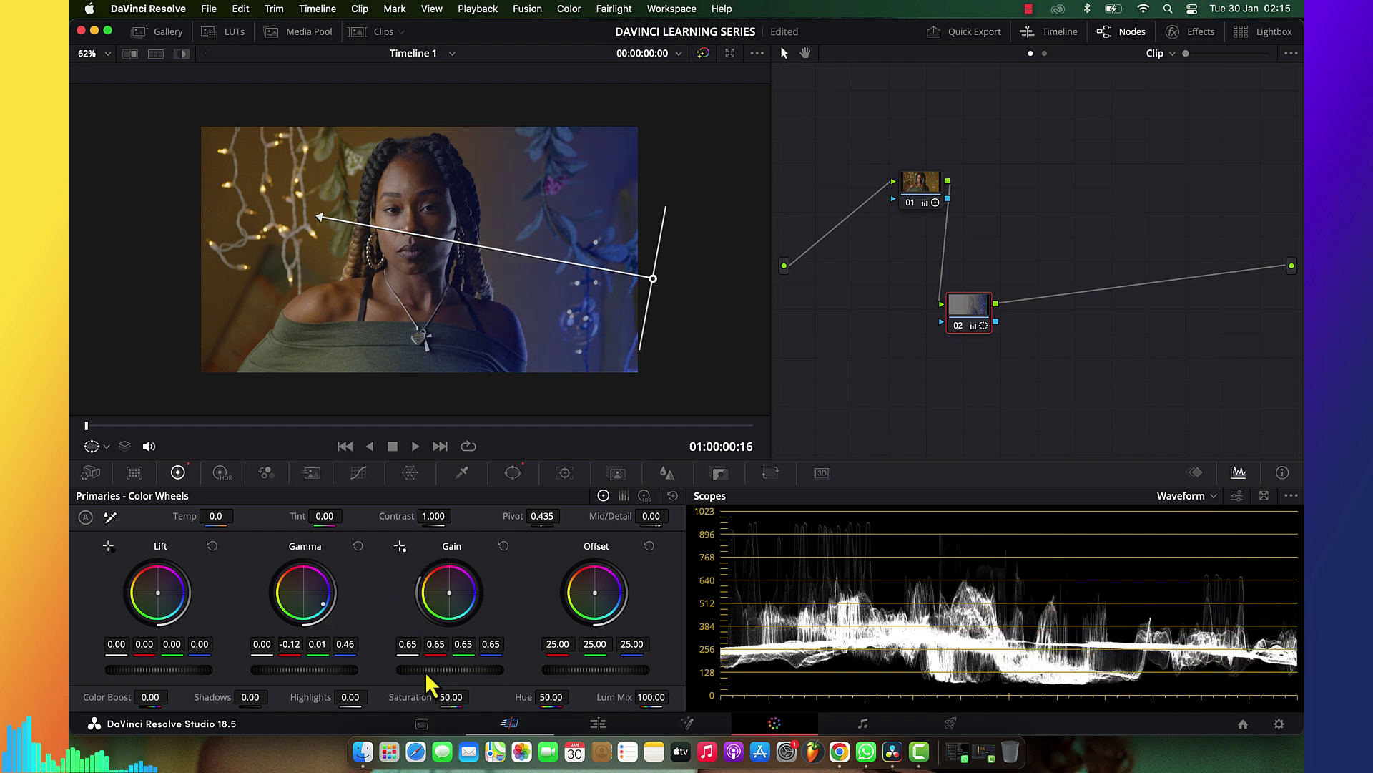
left_click_drag(320, 215, 274, 207)
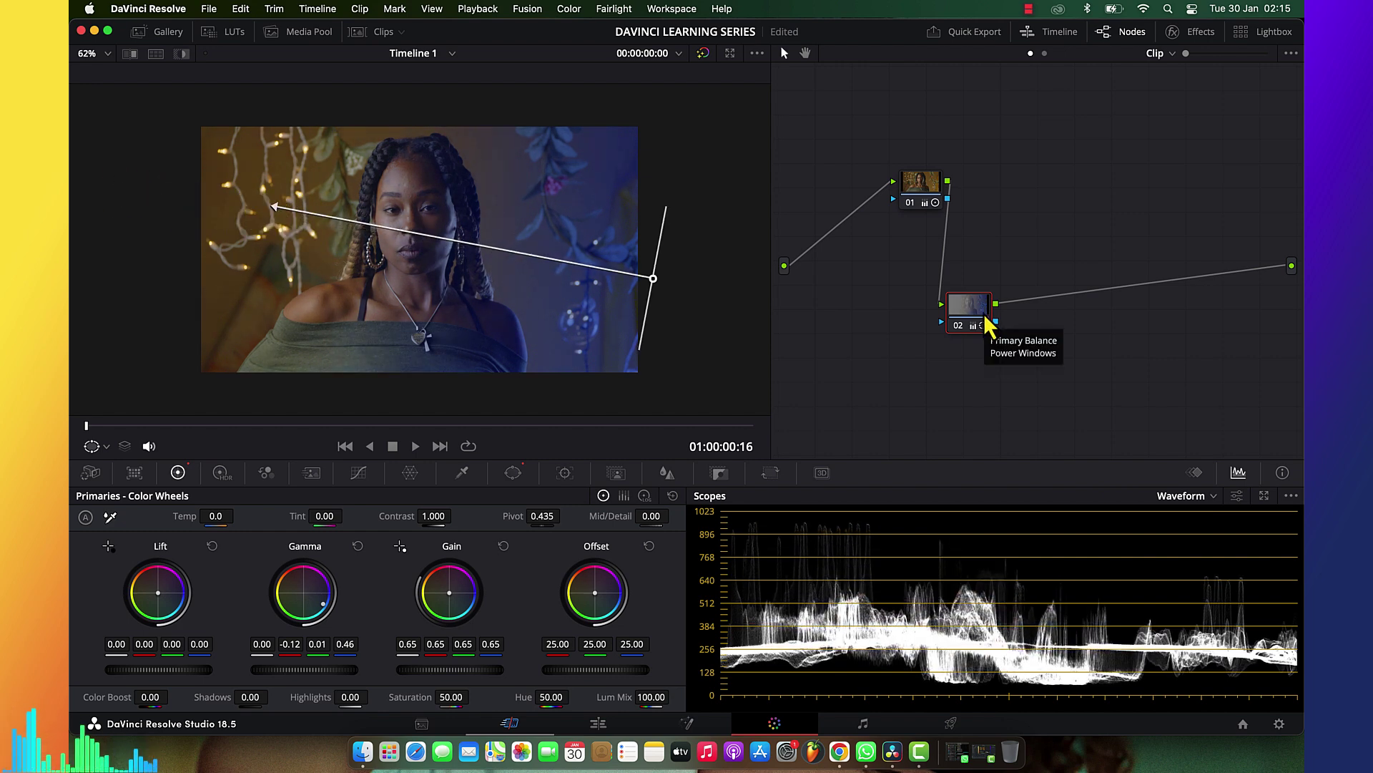
Compare the image in full screen with the gradient node switched on and off
key("super+f")
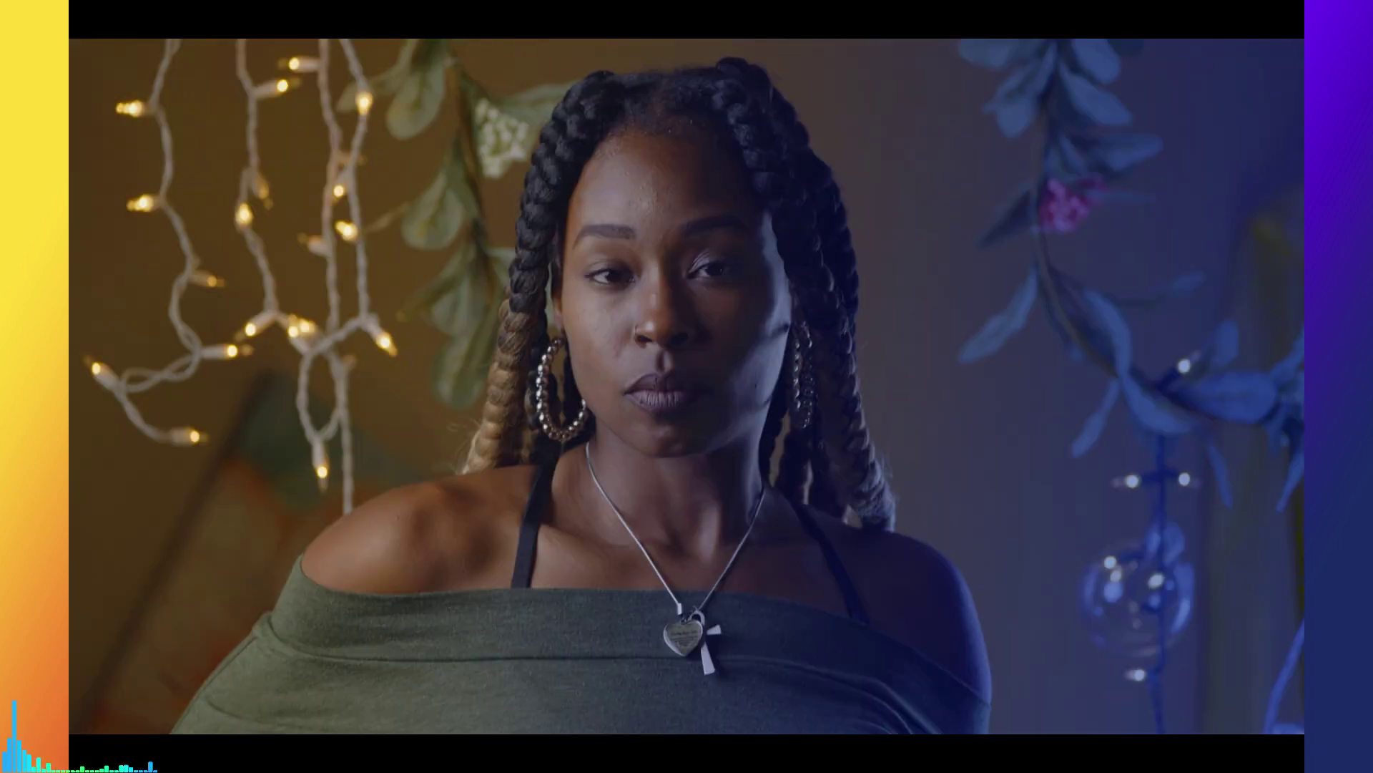
key("ctrl+d")
key("ctrl+d")
key("ctrl+d")
key("ctrl+d")
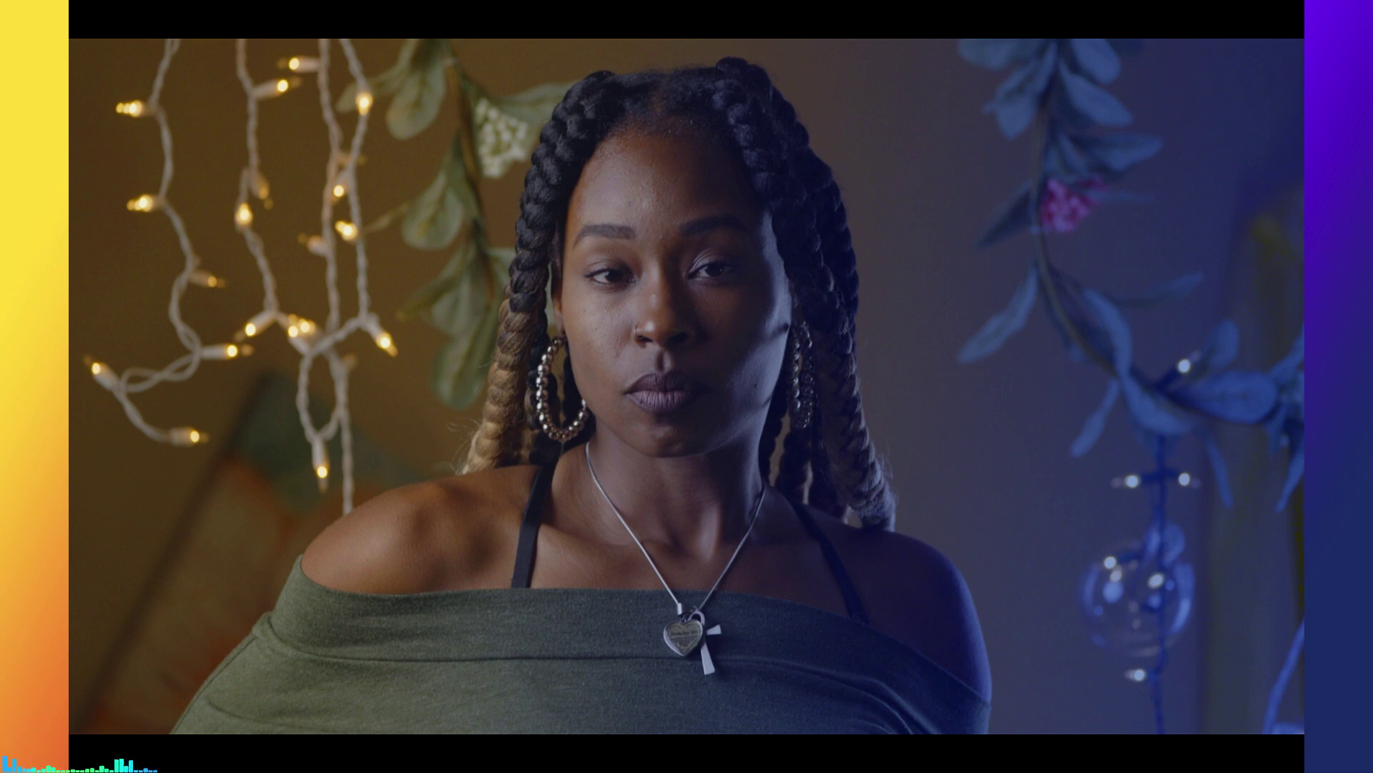
key("super+f")
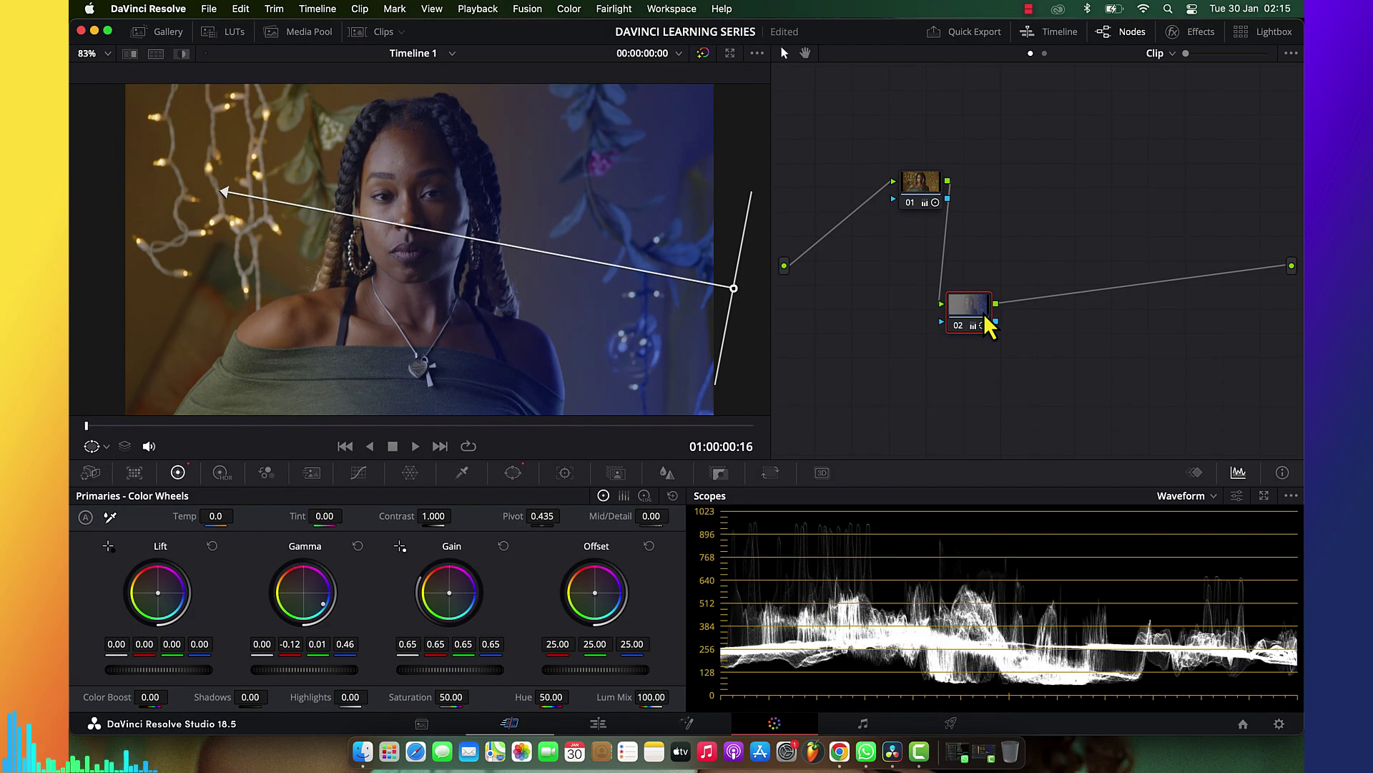
Swap the grades of nodes 01 and 02 so that the gradient grade comes first
left_click(928, 198)
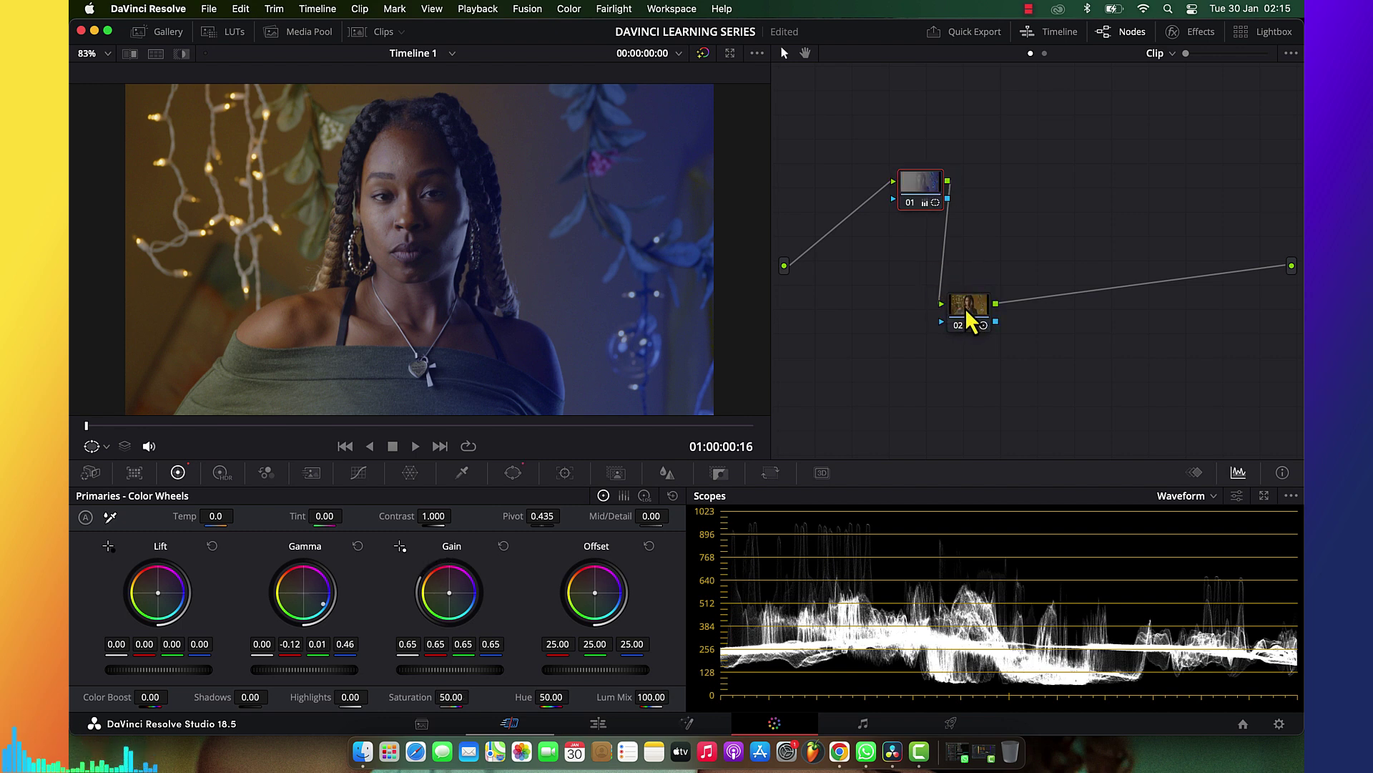
left_click(969, 314)
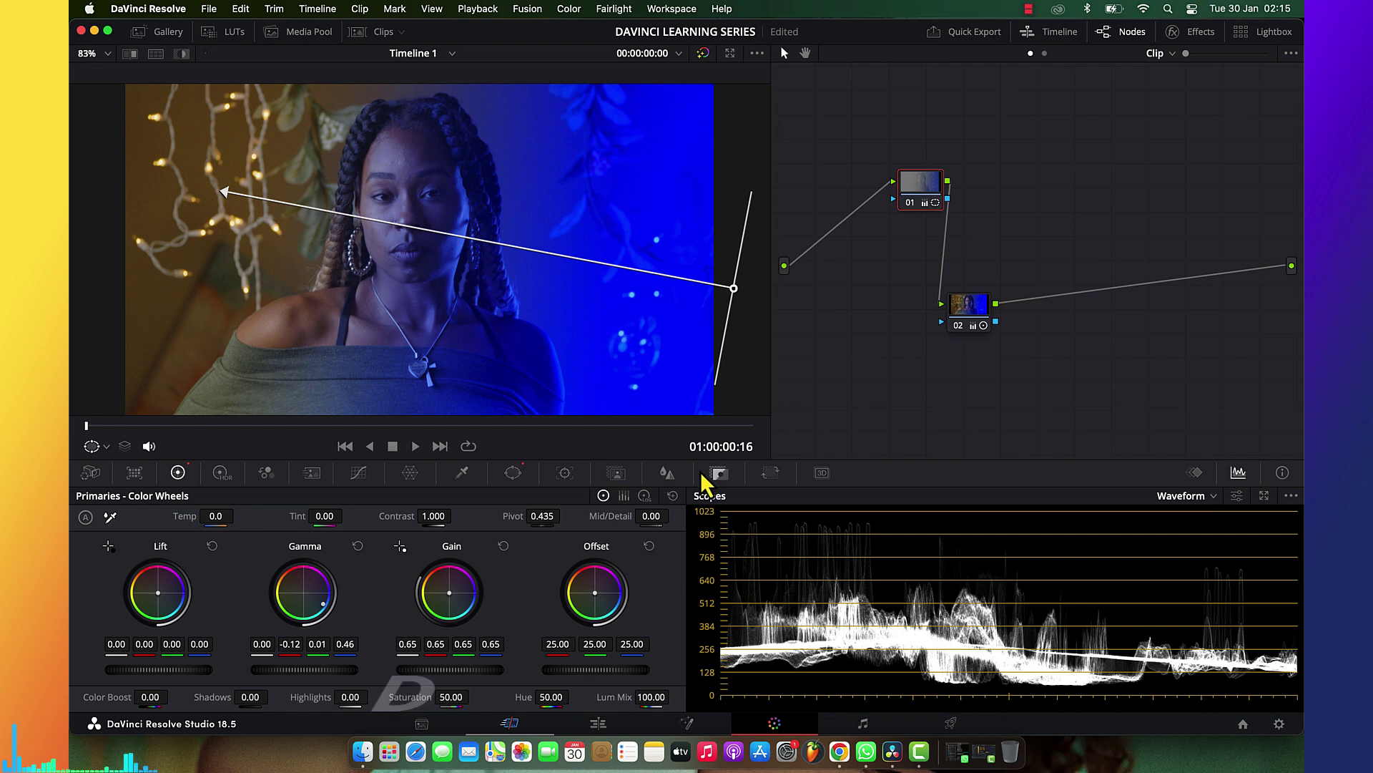
Reduce the blue tint to gamma -0.05, 0.01, 0.11 and stretch the gradient window from beyond the right frame edge to the string lights
left_click_drag(321, 607, 312, 598)
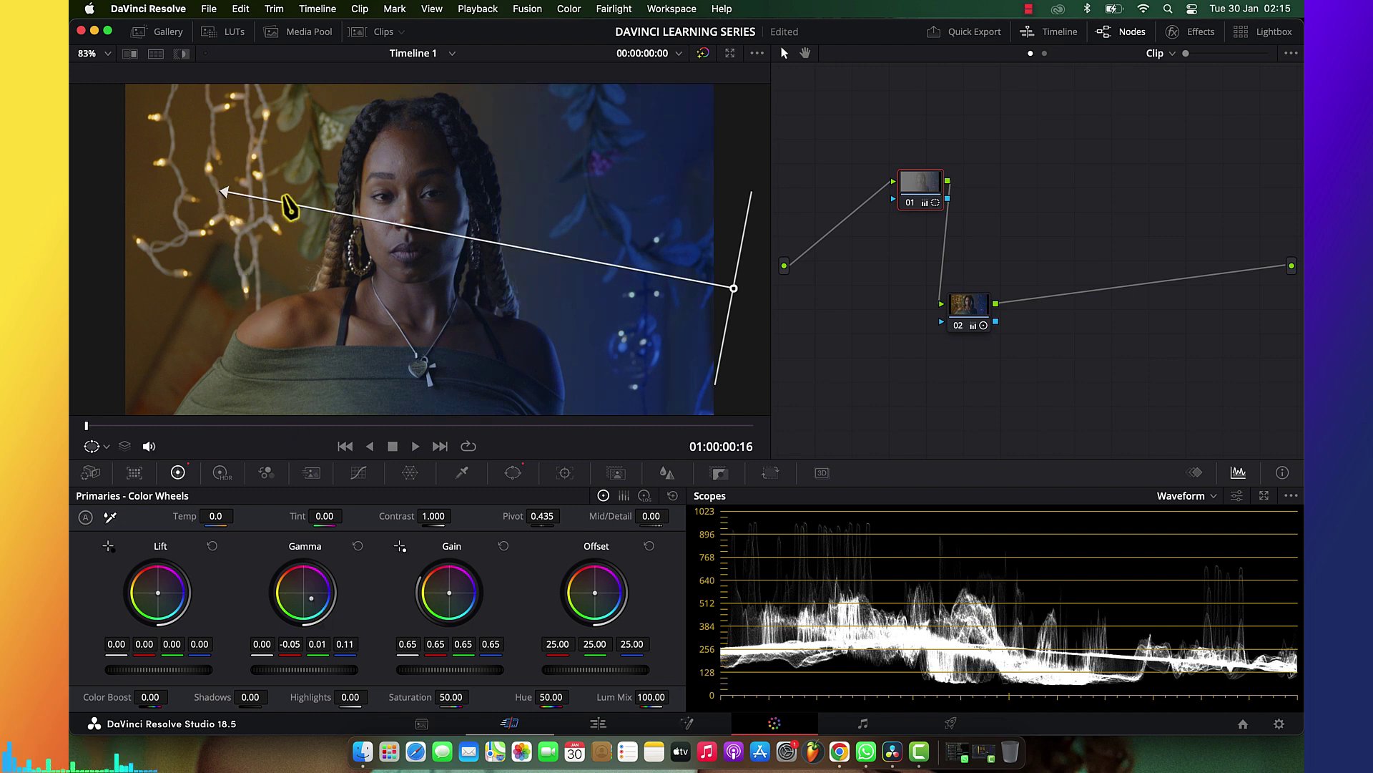
left_click_drag(230, 199, 337, 189)
scroll(685, 345, "down", 5)
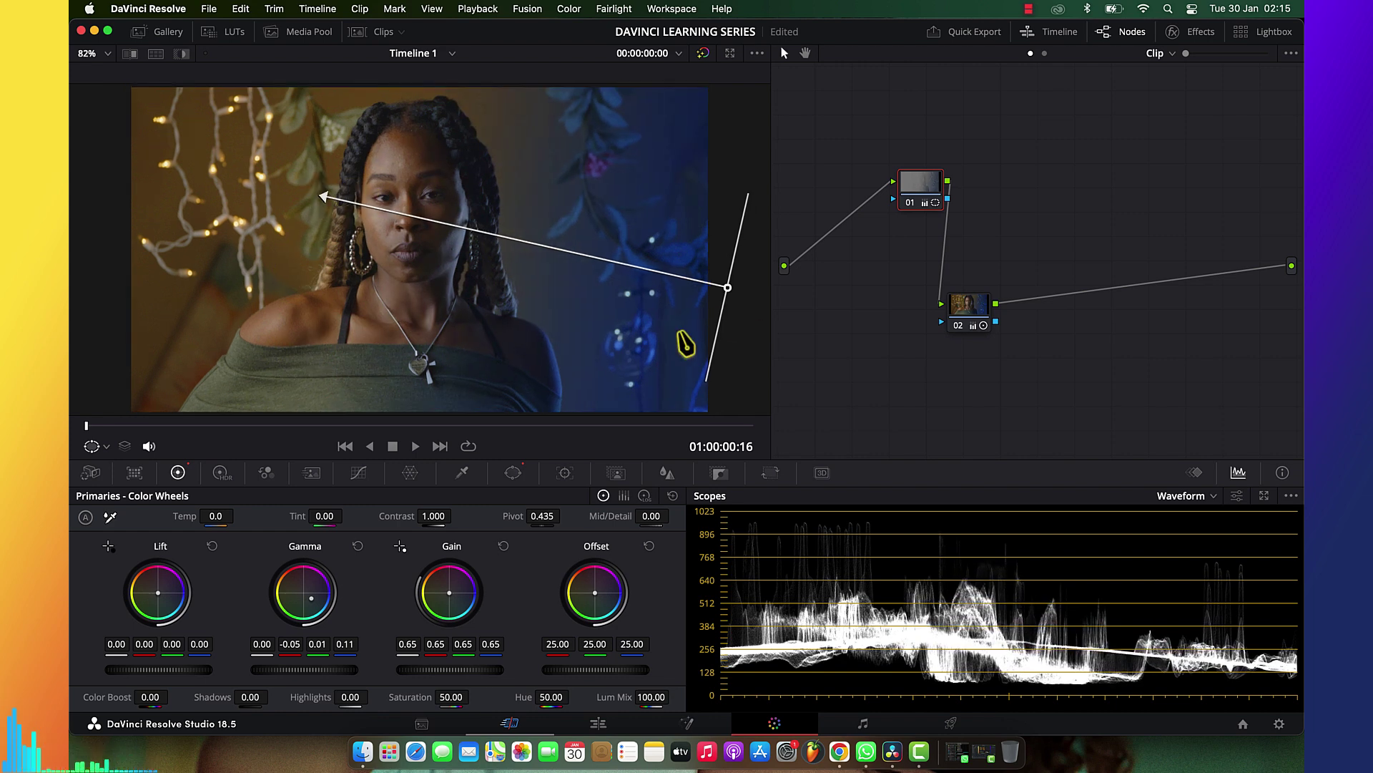
left_click_drag(647, 280, 706, 294)
left_click_drag(408, 229, 291, 194)
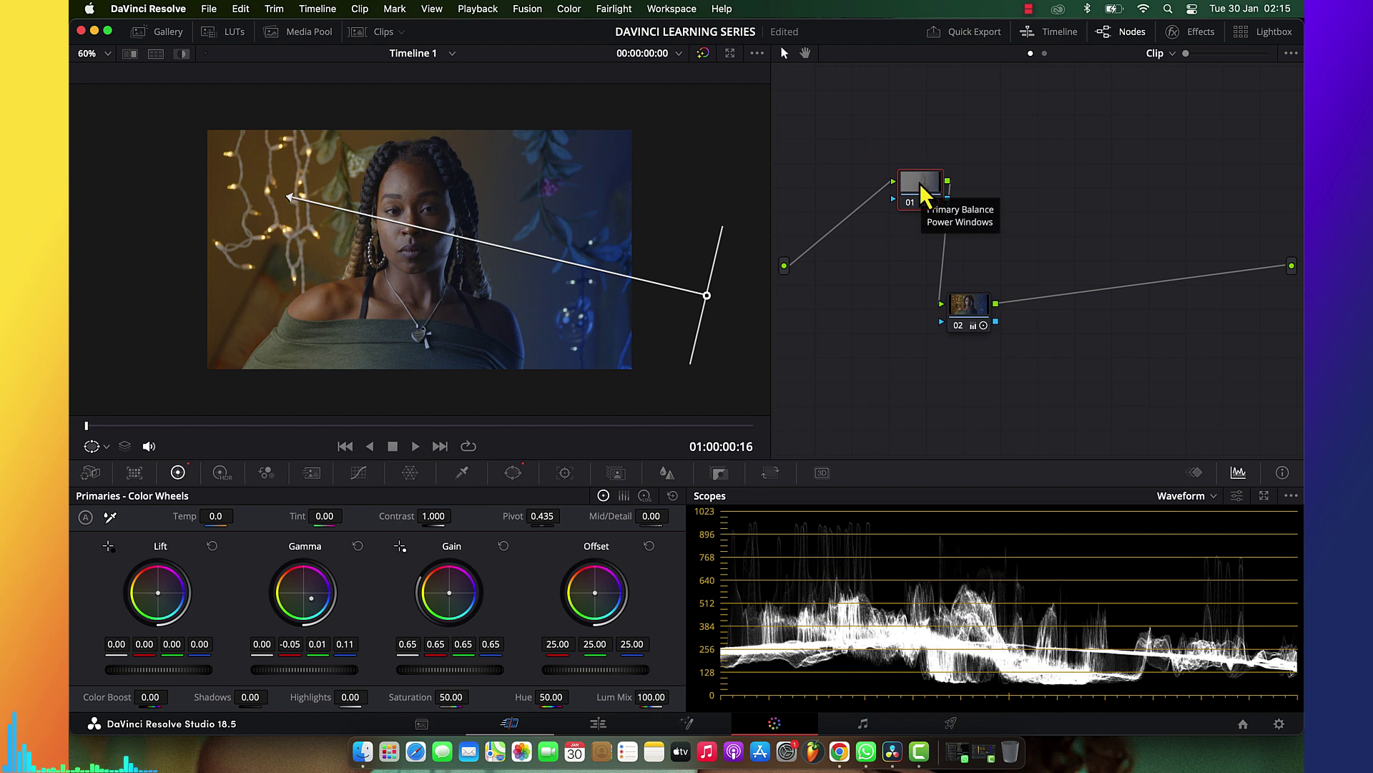
key("shift+z")
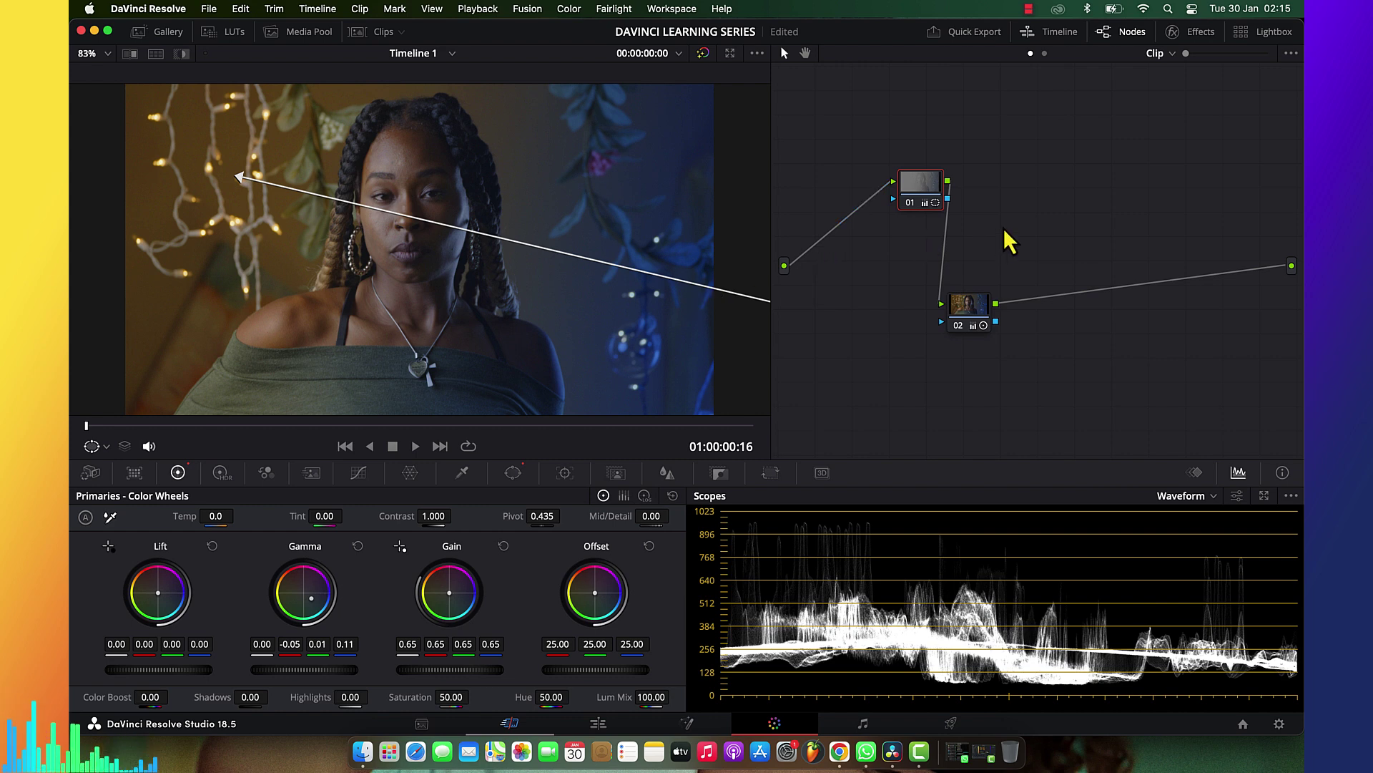
Reset the grade of node 01 and open its power window controls
right_click(910, 186)
left_click(942, 196)
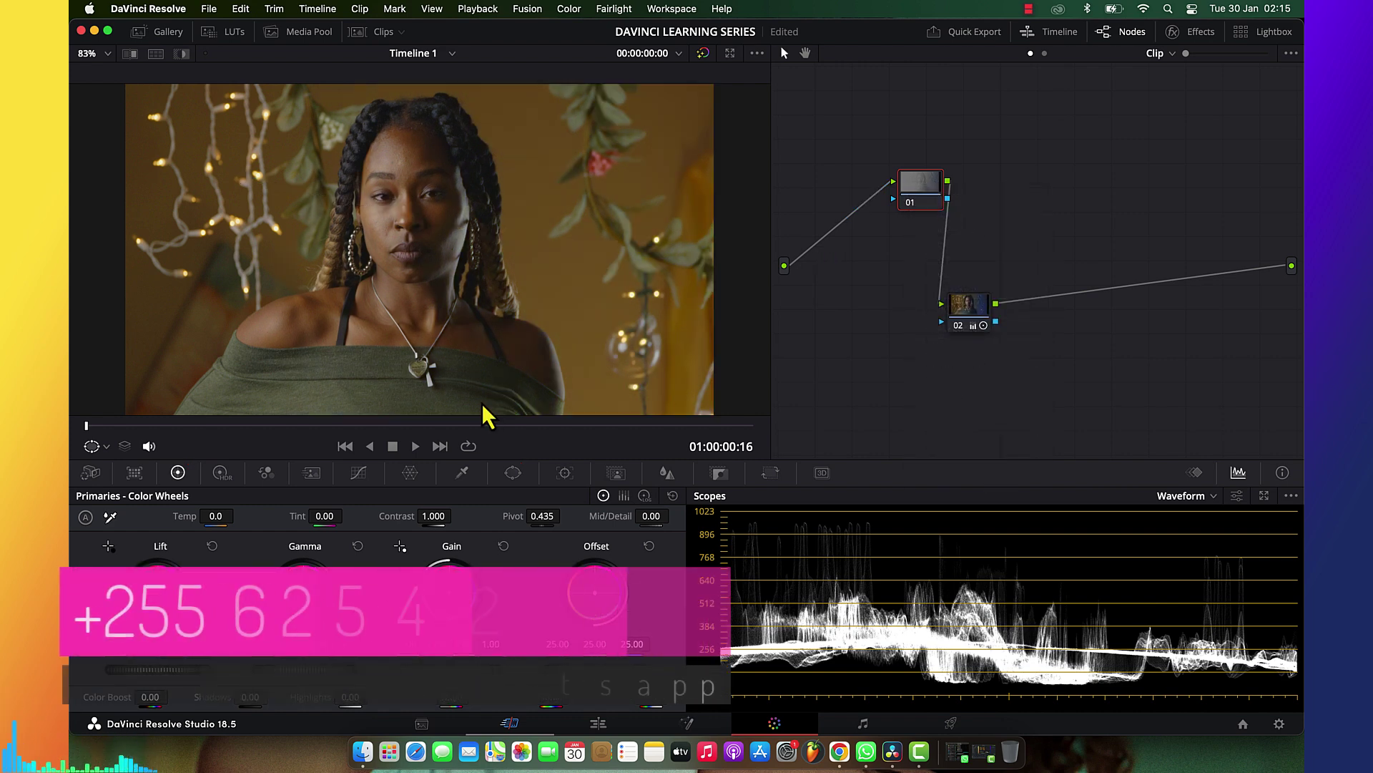
left_click(513, 474)
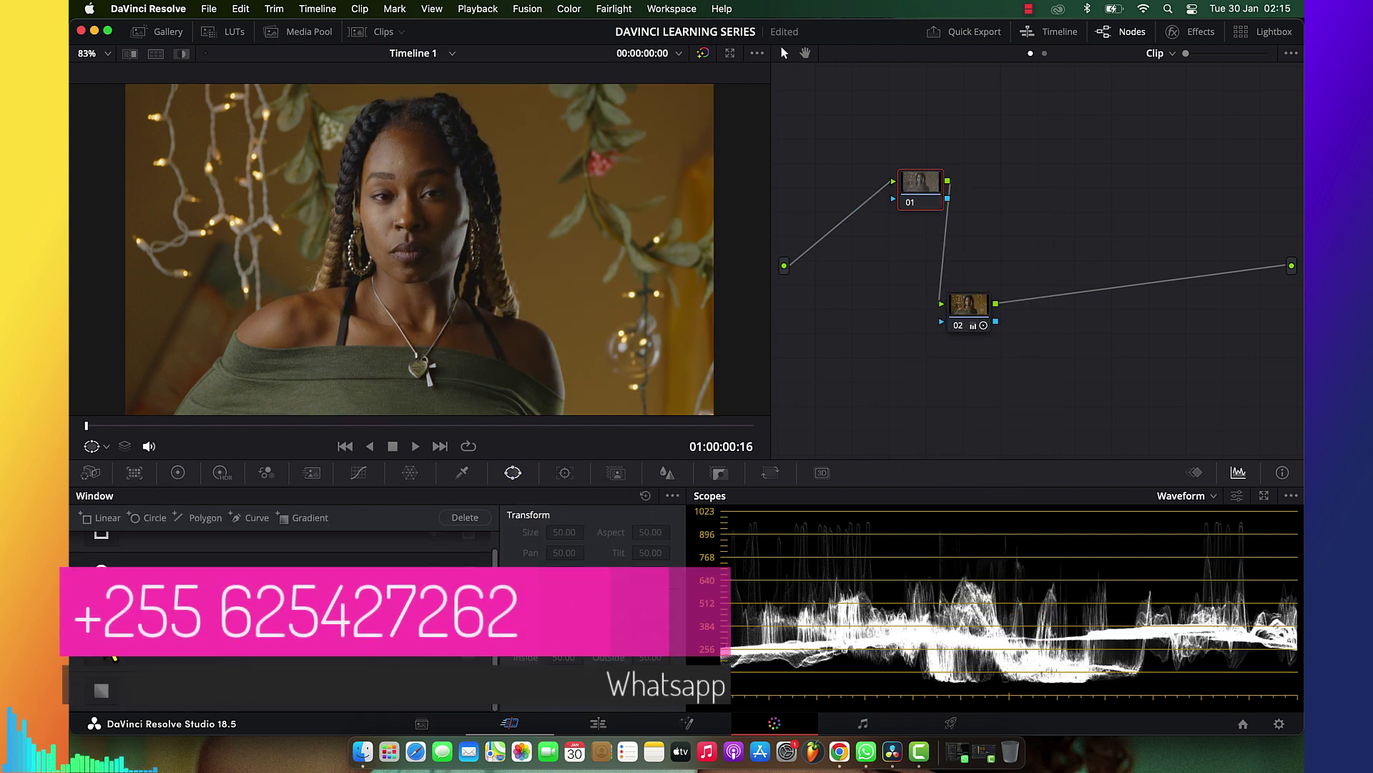
left_click(102, 656)
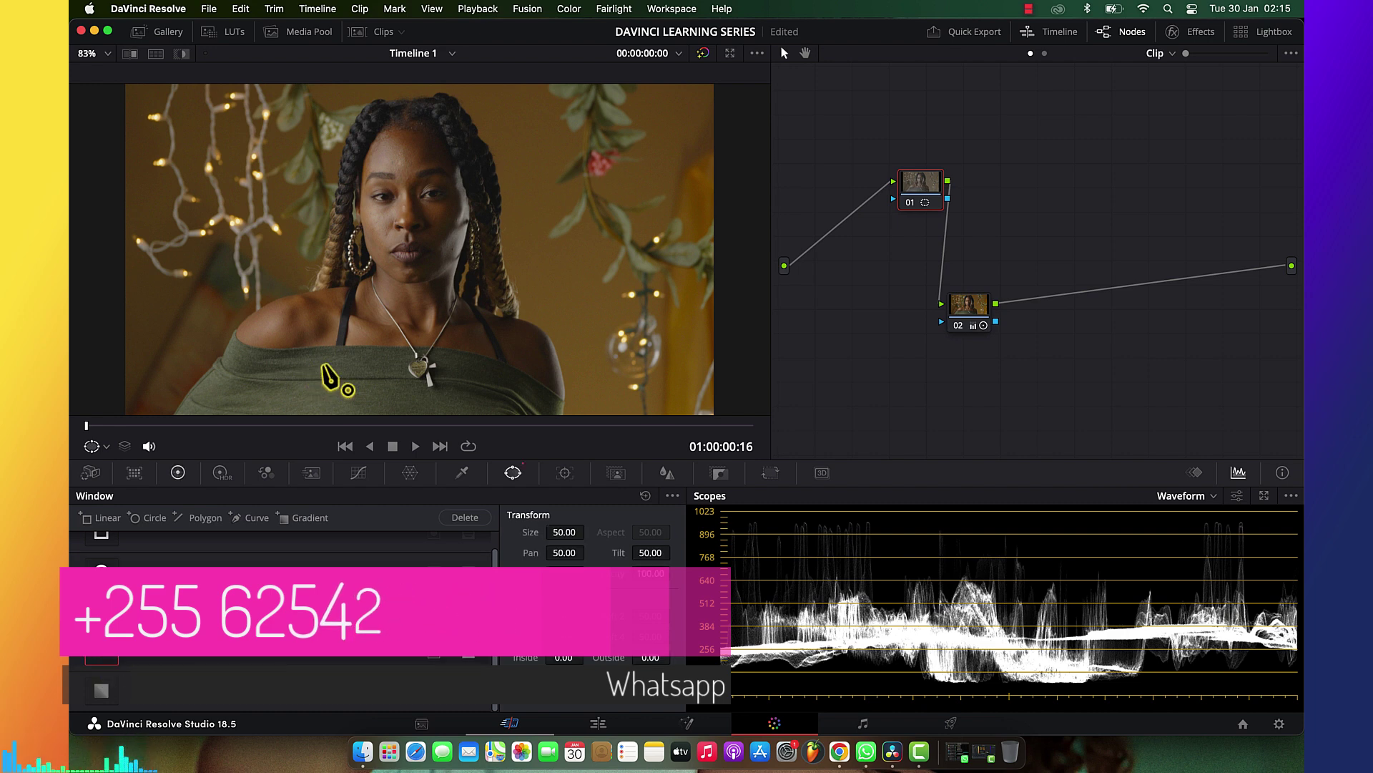
left_click(237, 333)
left_click(273, 352)
left_click(415, 346)
left_click(504, 363)
left_click(560, 398)
scroll(572, 412, "down", 2)
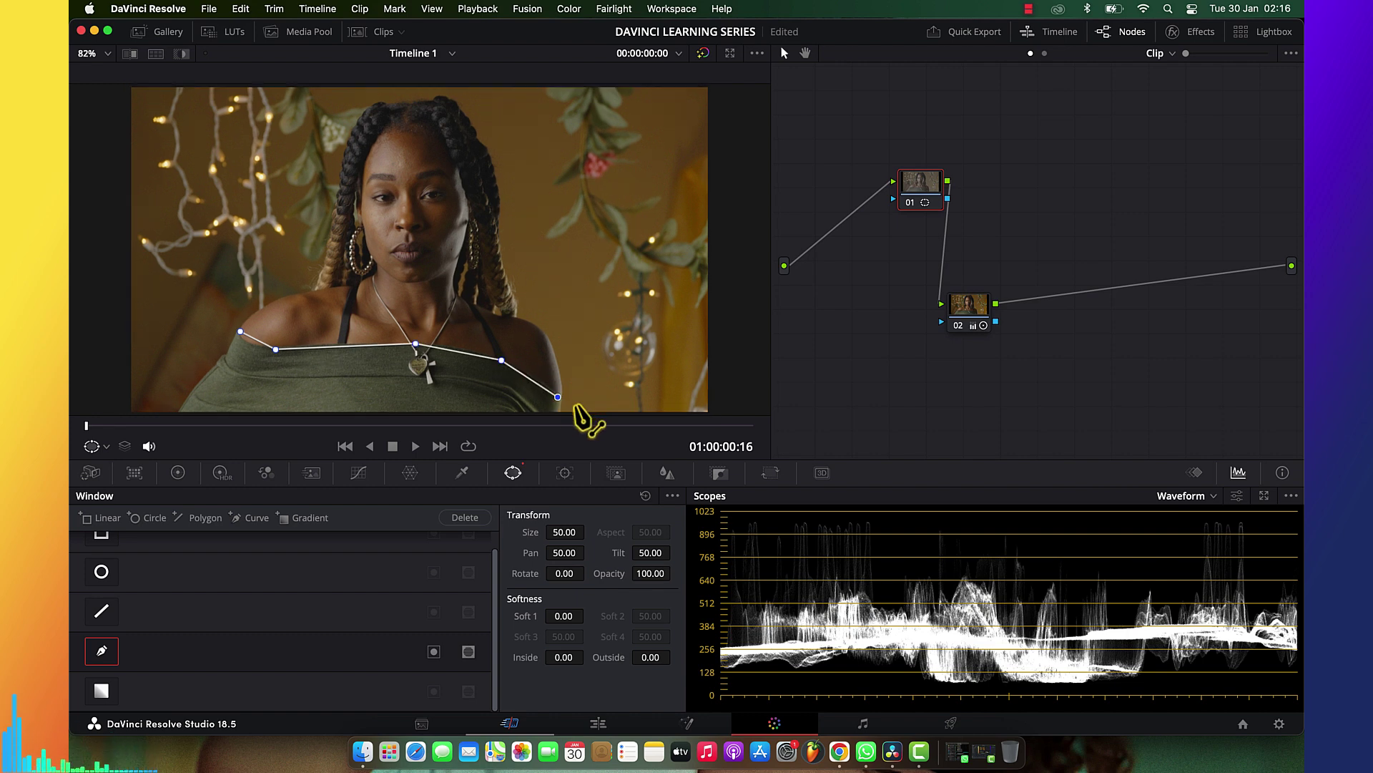
left_click(646, 495)
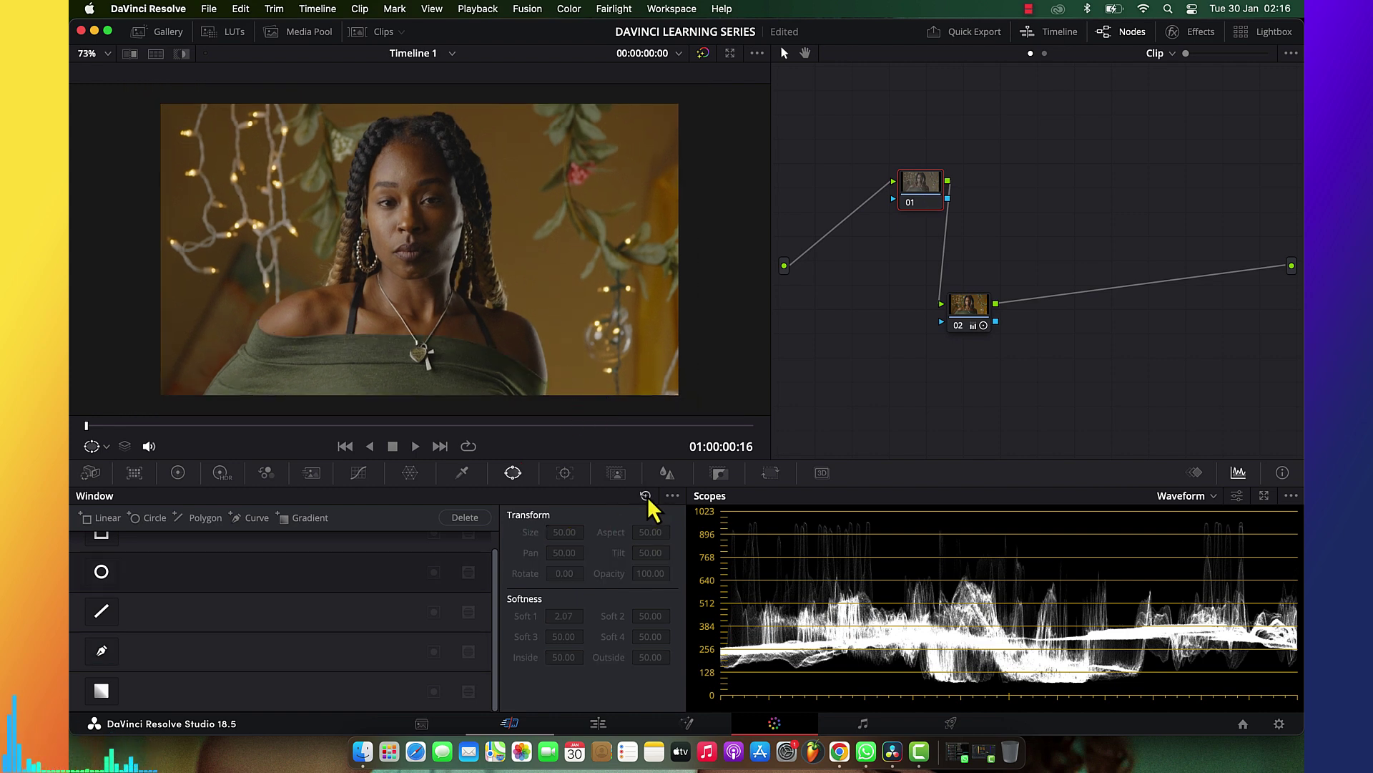
Swap the grades of nodes 01 and 02 and keep the ungraded node 02 selected with the qualifier open
left_click(461, 472)
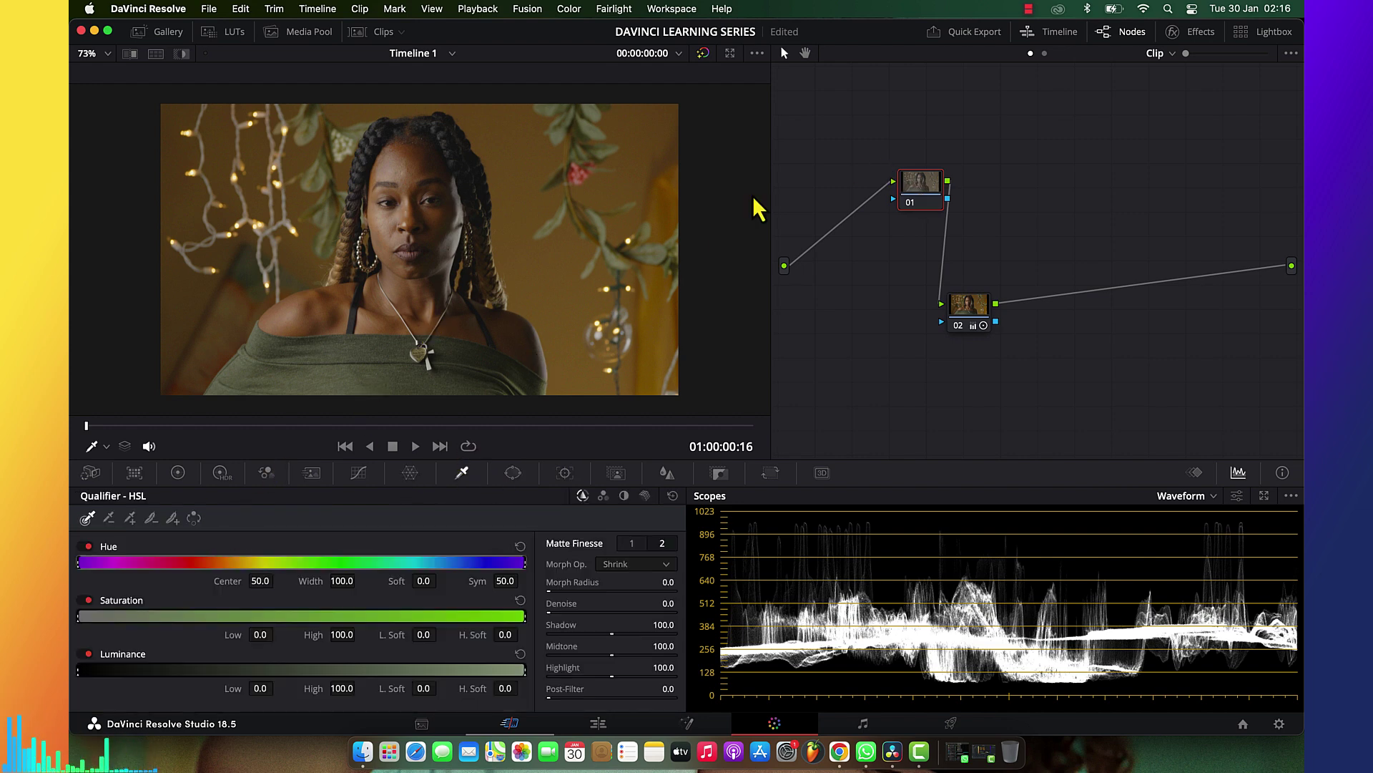
left_click(971, 315)
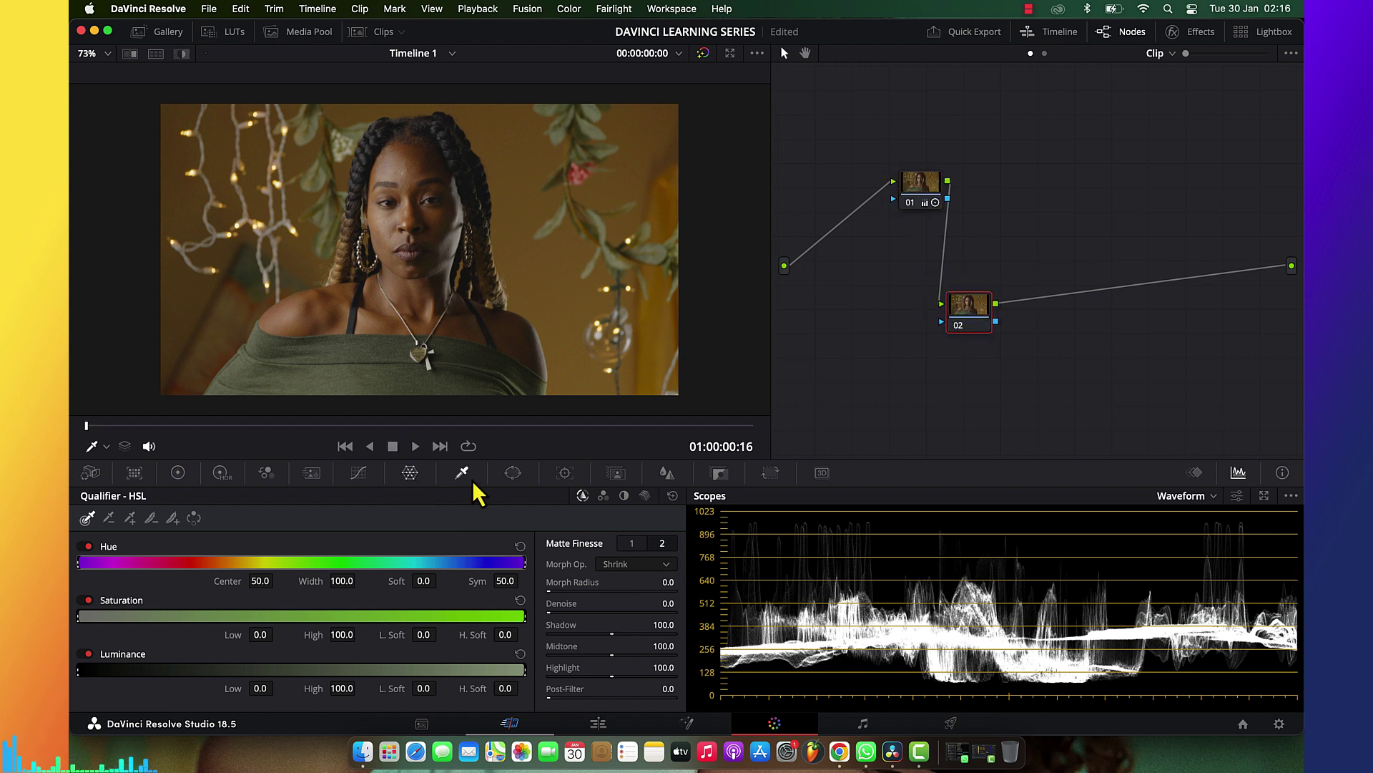
Key the green top on node 02 with hue width 13.5 and denoise 9.5, and shift its gamma to -0.10, 0.04, -0.07
left_click(345, 364)
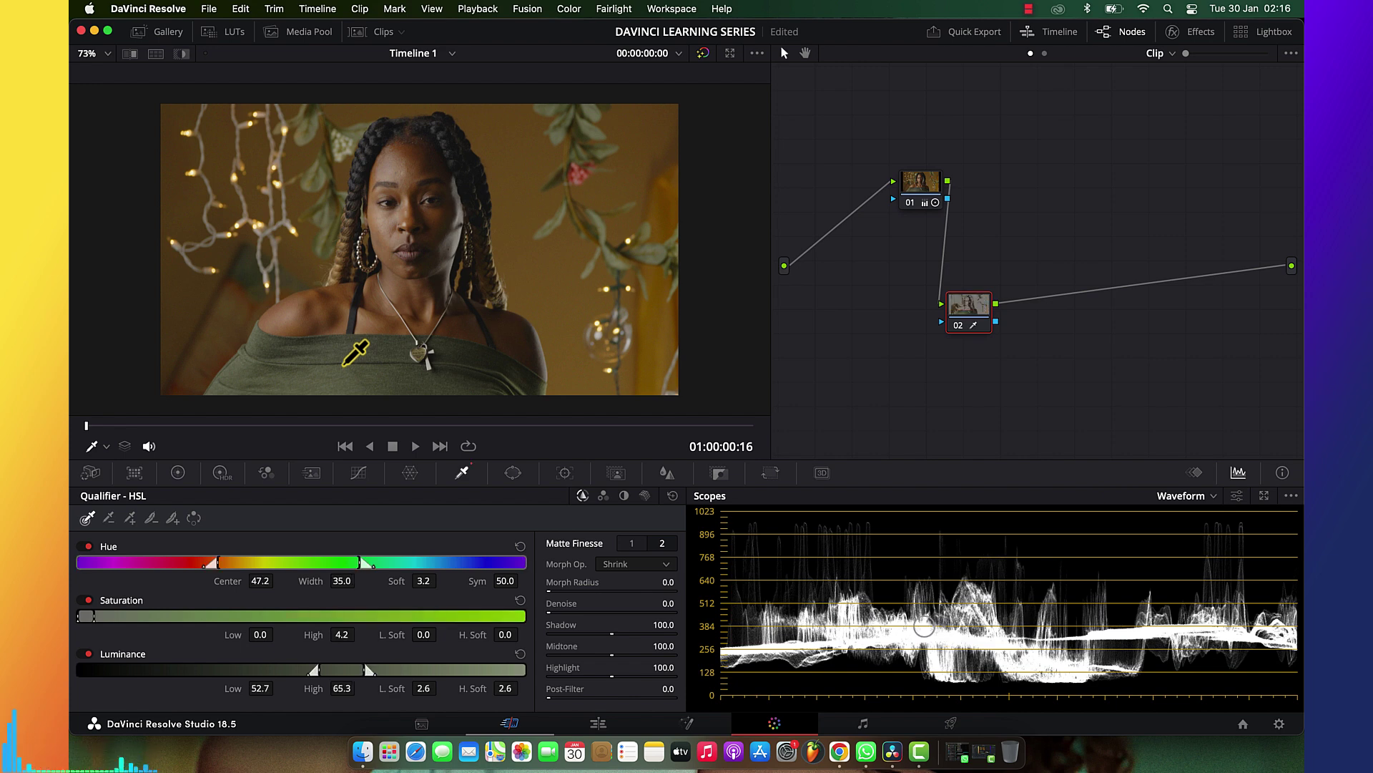
left_click(179, 58)
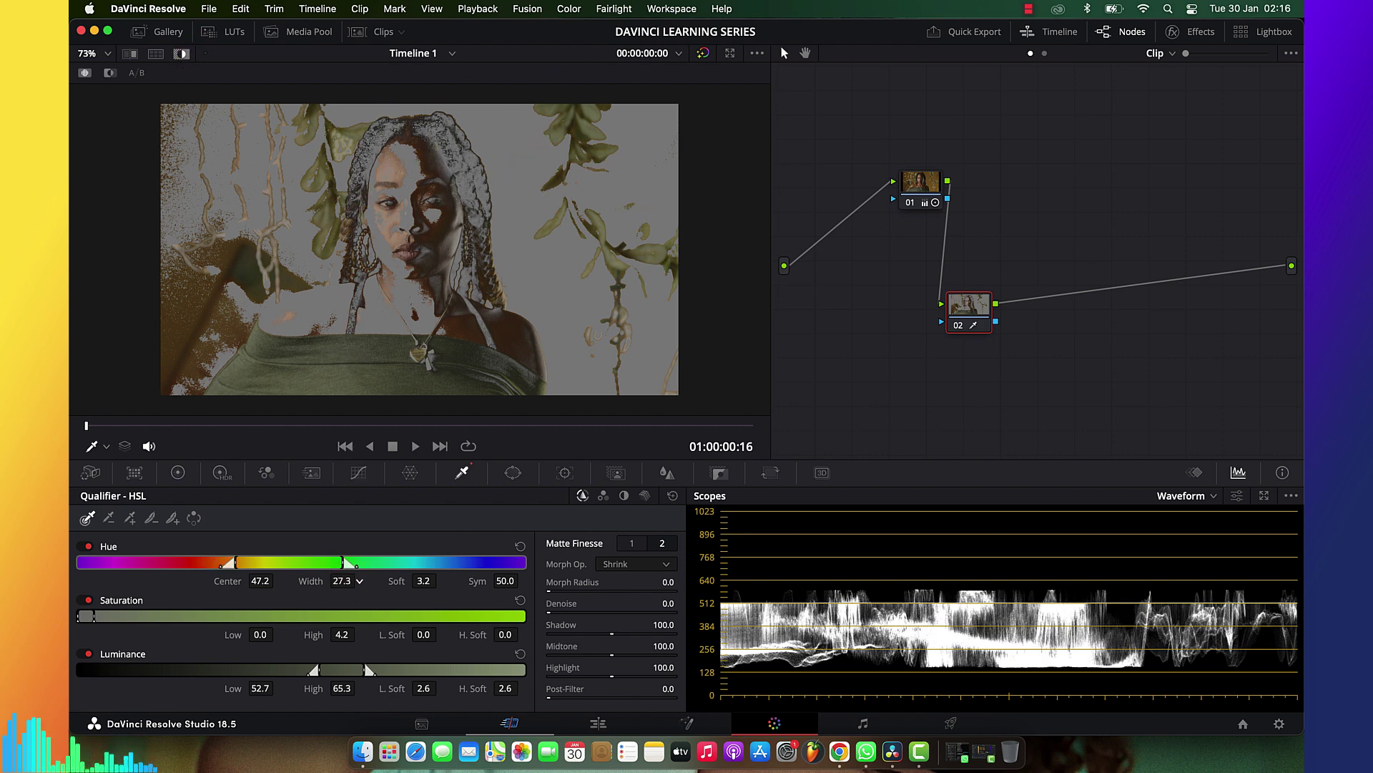
left_click_drag(342, 581, 315, 581)
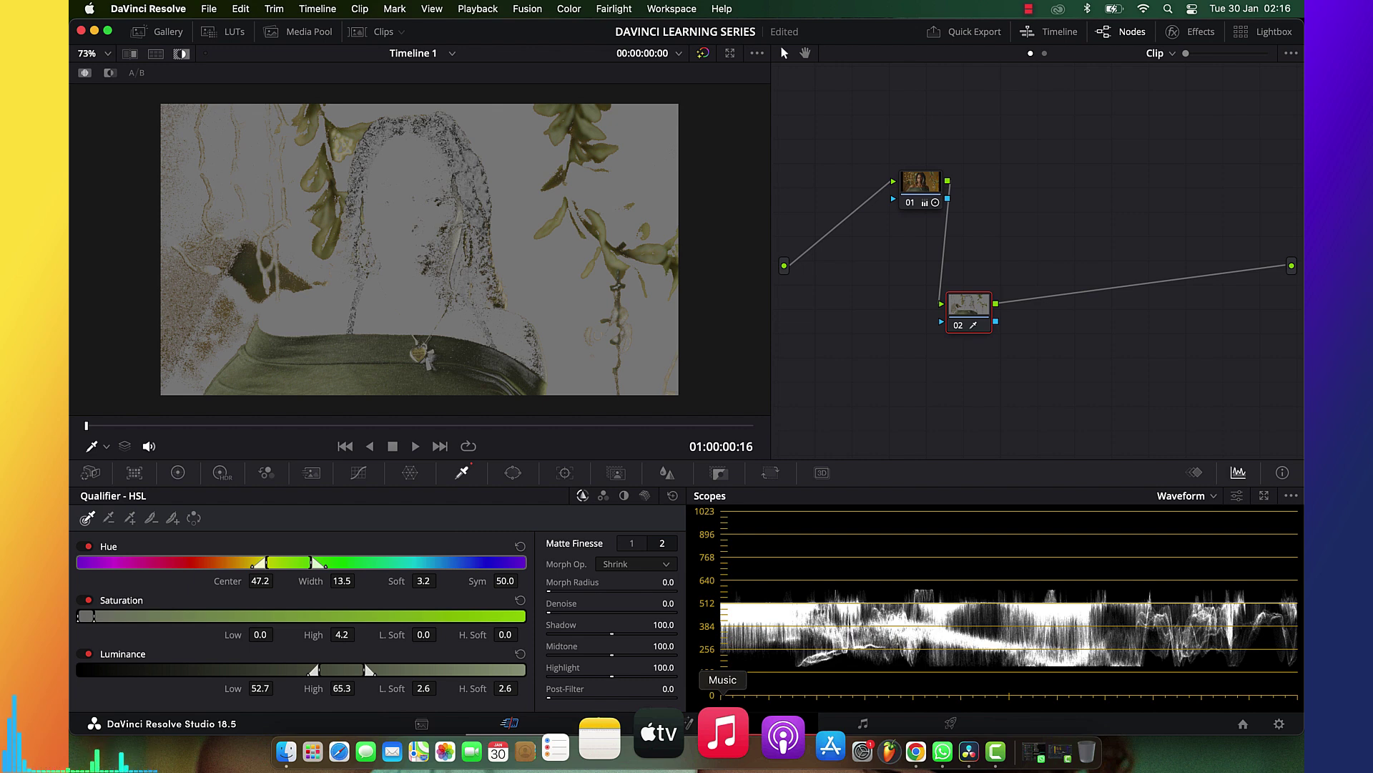
left_click(560, 611)
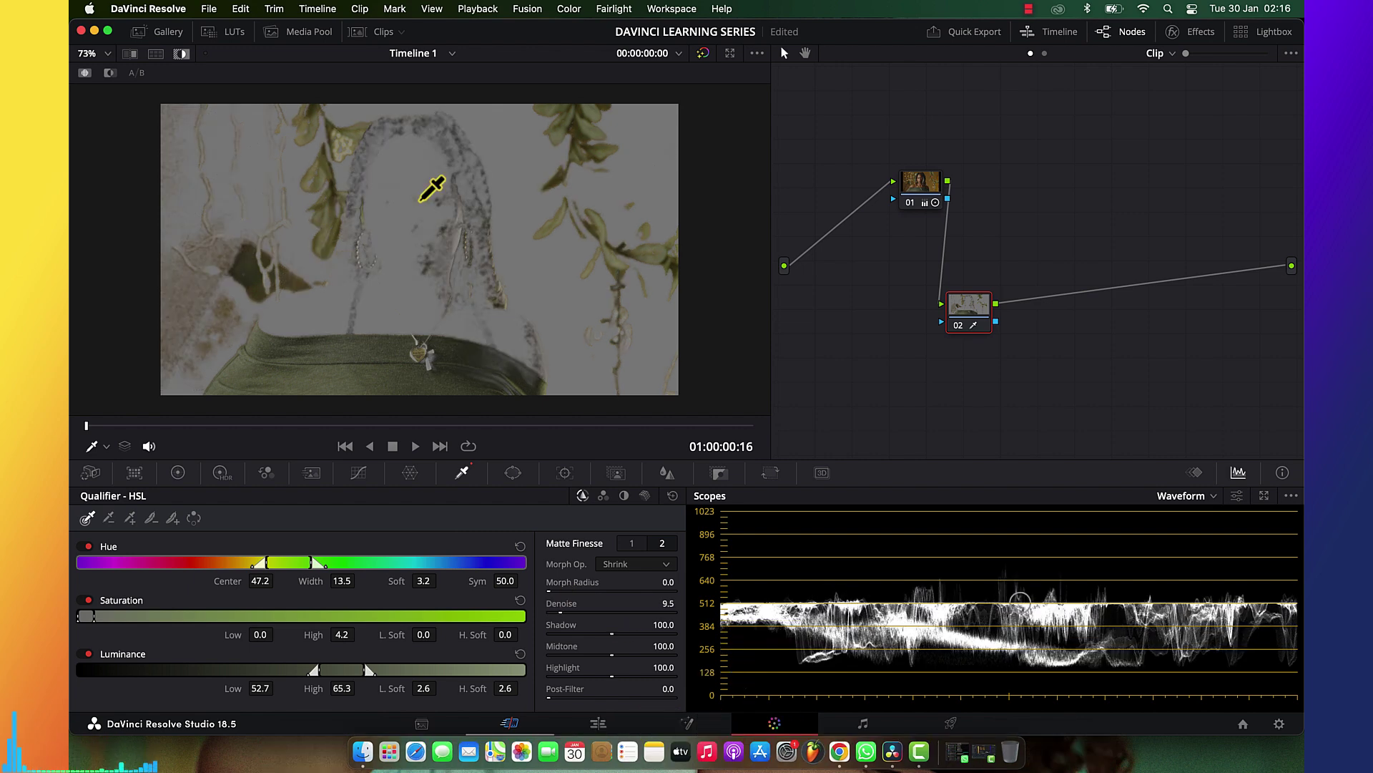
left_click(181, 54)
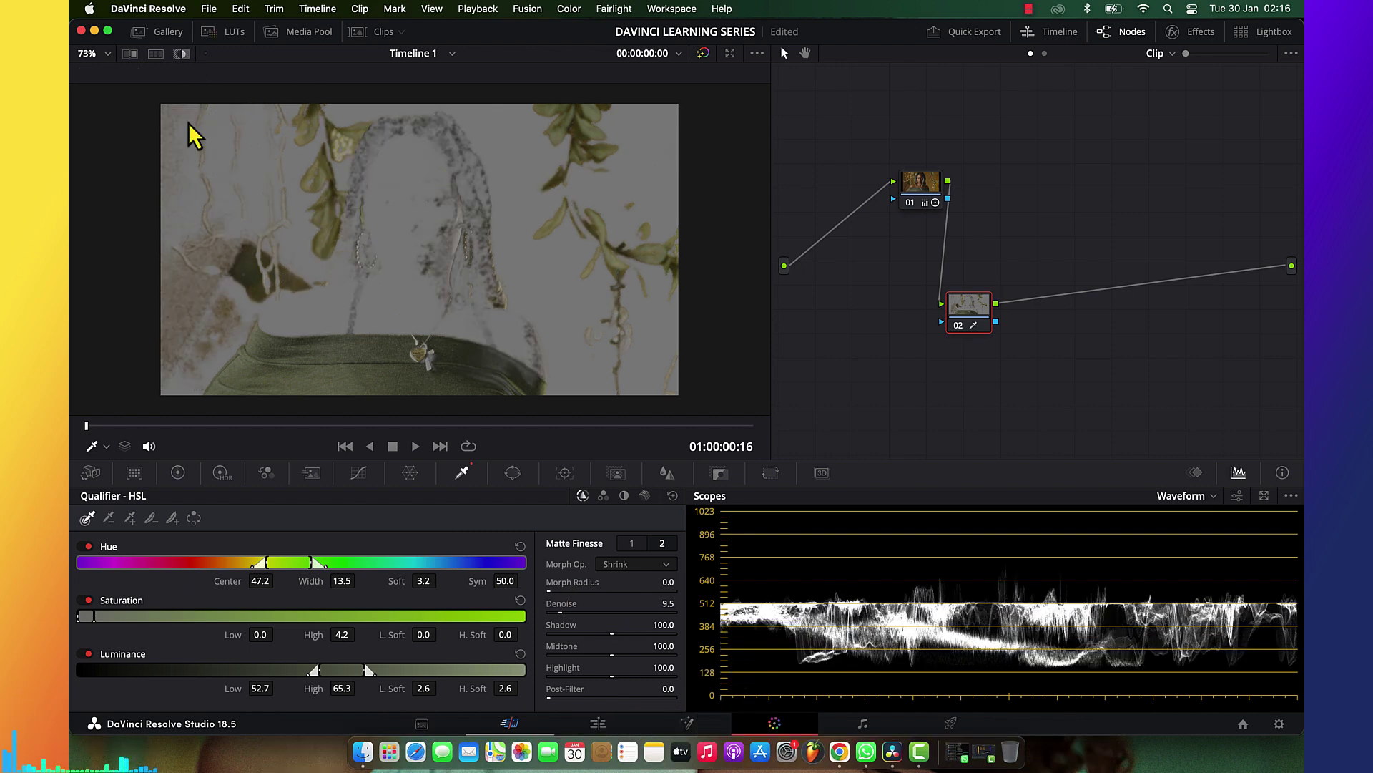
left_click(178, 473)
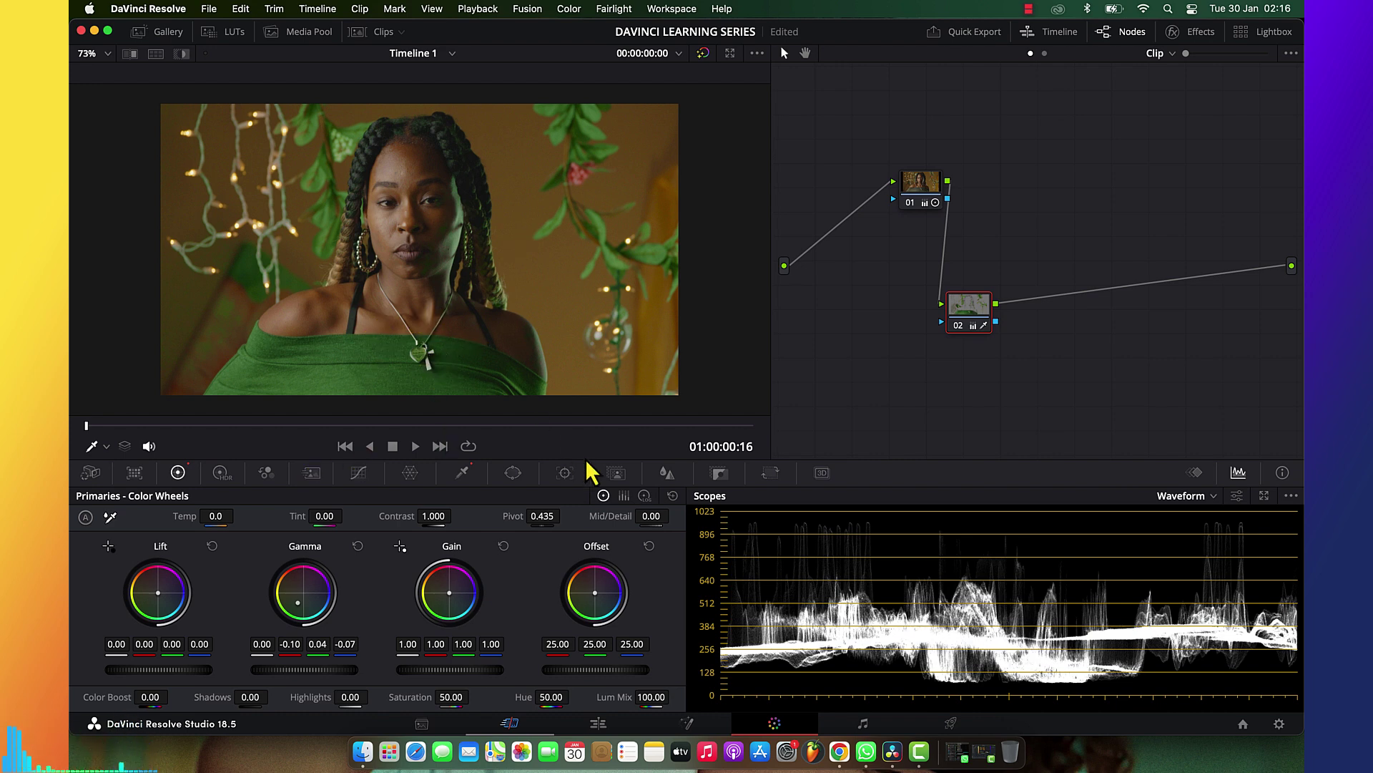
Draw a closed curve window around the green top on node 02 to limit the keyed grade to it
left_click(507, 475)
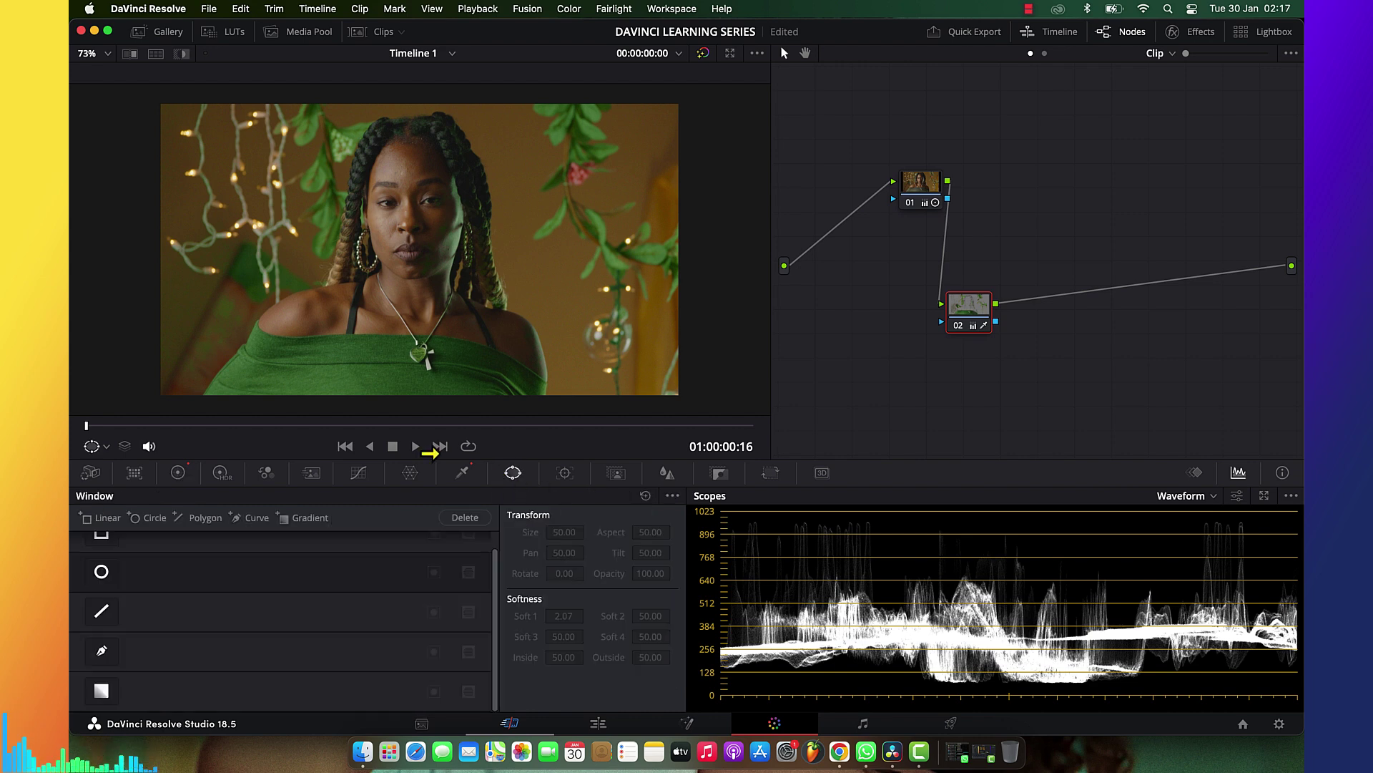
left_click(100, 660)
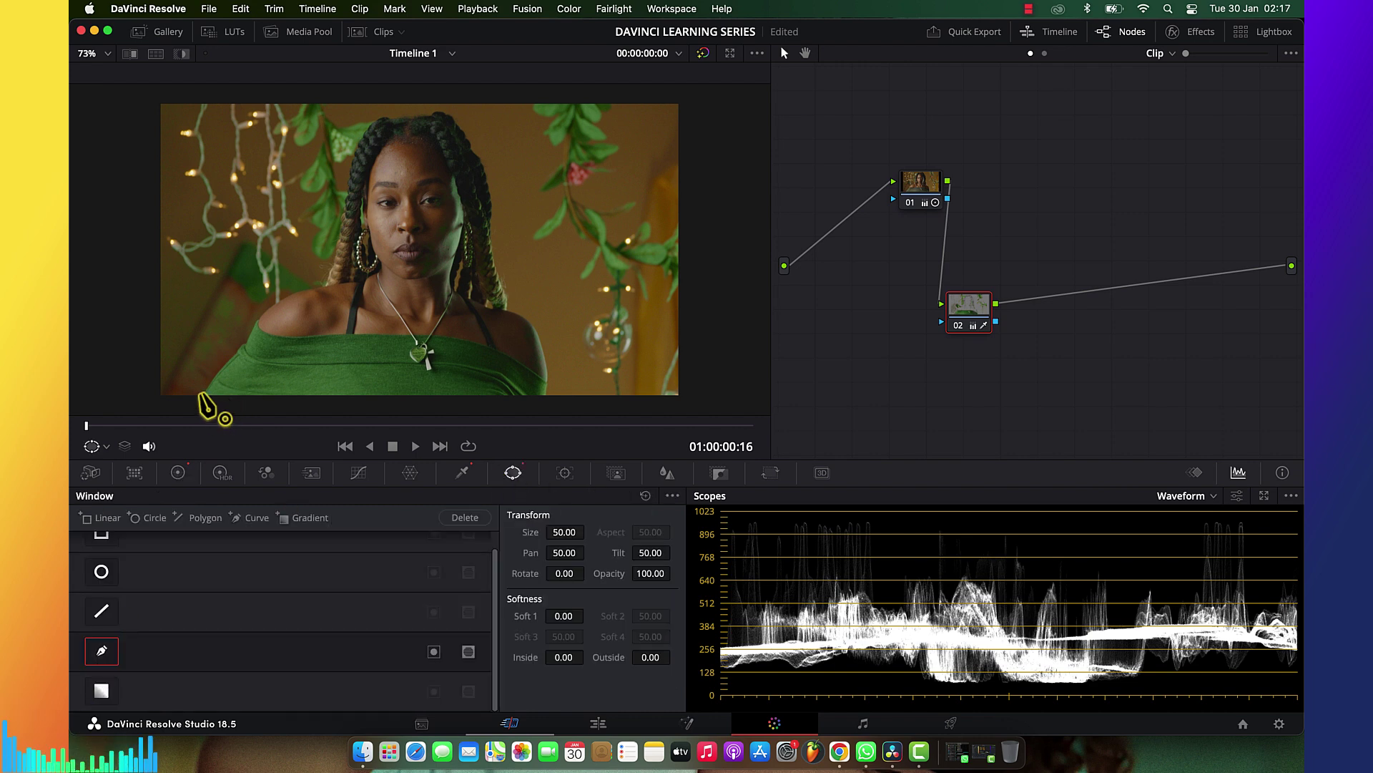
left_click(234, 345)
left_click(264, 306)
left_click(534, 339)
left_click(551, 376)
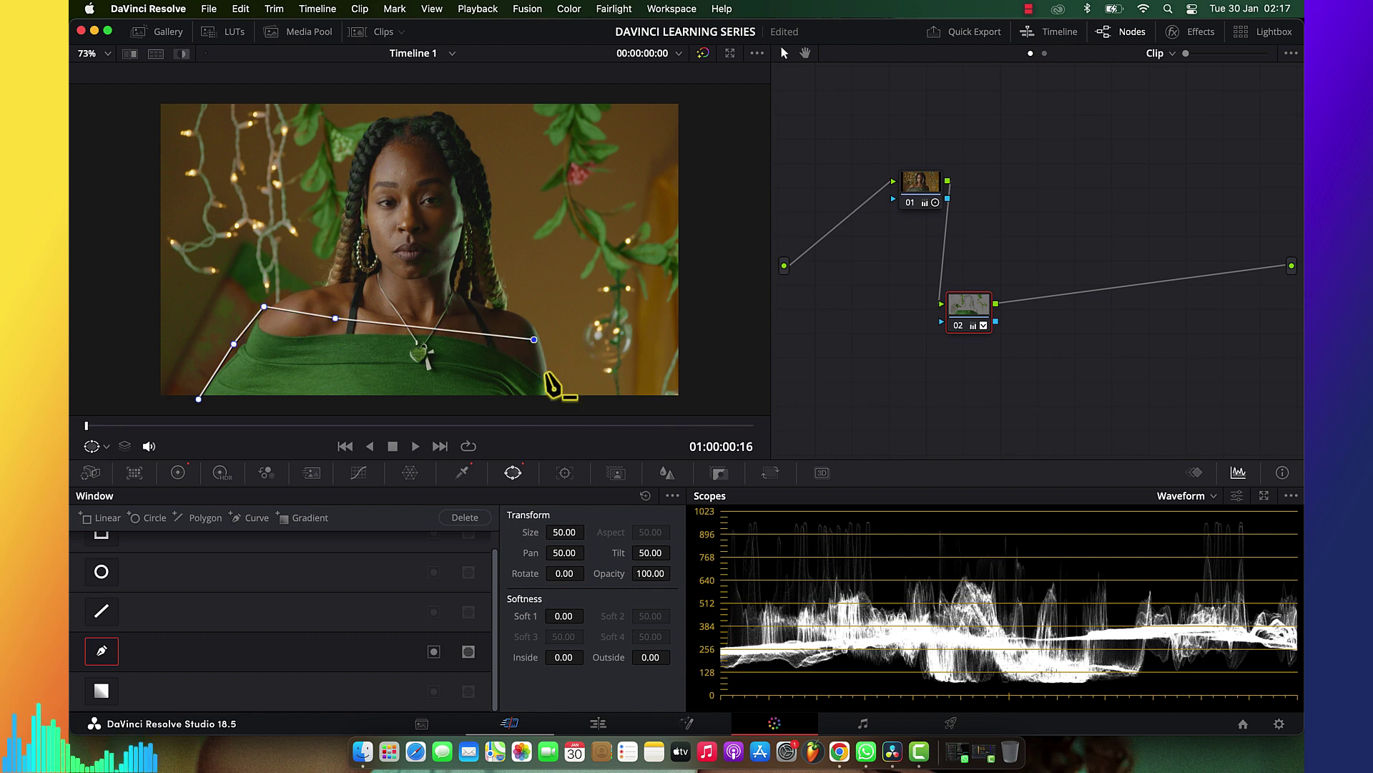
left_click(548, 410)
left_click(250, 412)
left_click(198, 399)
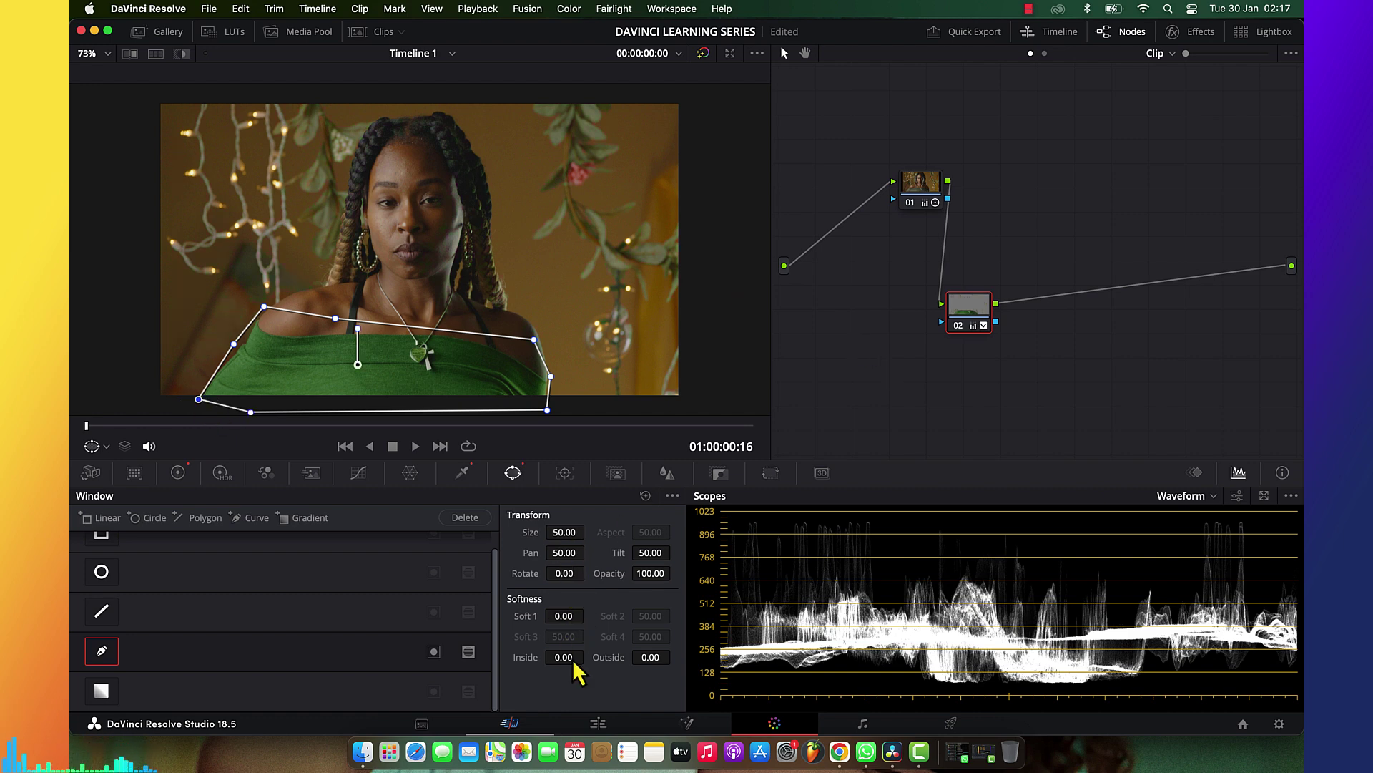
Move node 02 slightly lower, look at the tracker controls, and reset the node's grade
left_click_drag(972, 313, 964, 335)
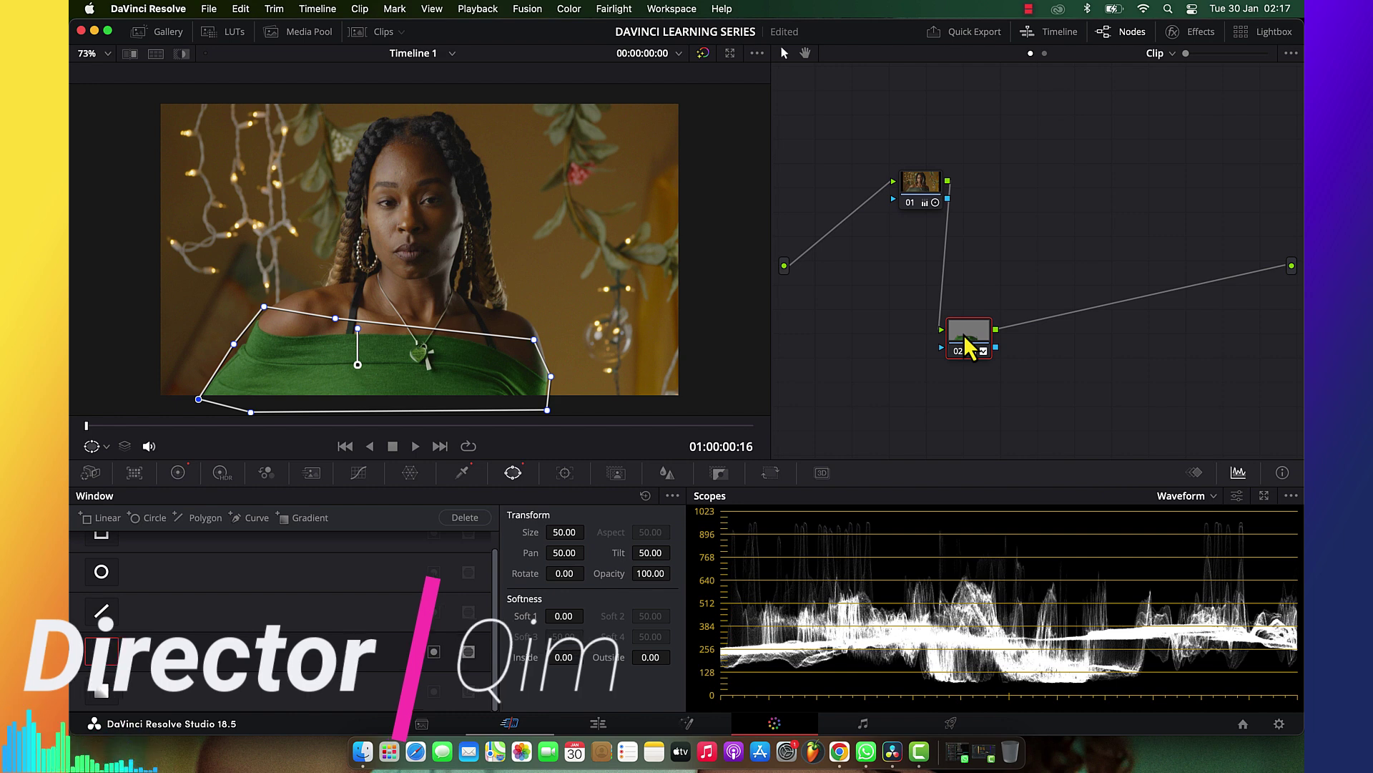
left_click(567, 475)
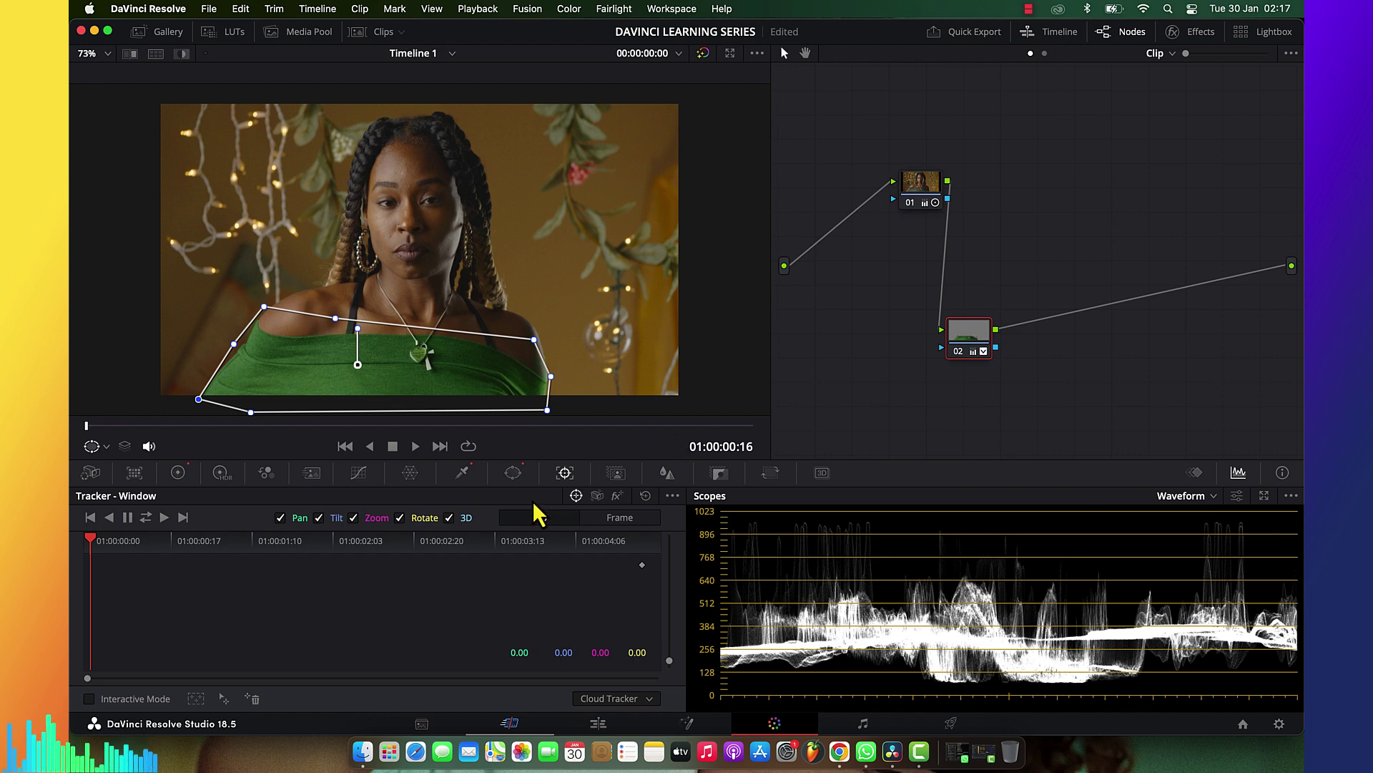
left_click(512, 473)
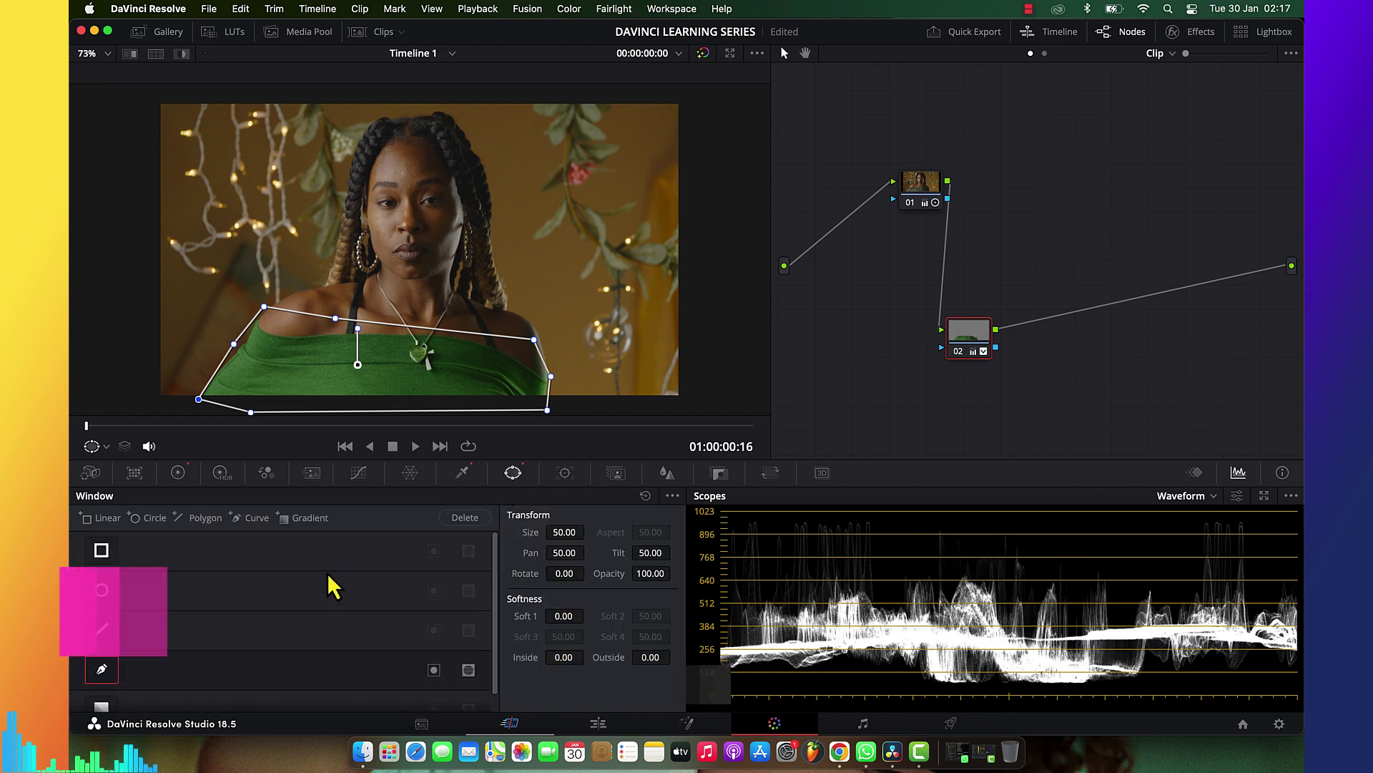
right_click(980, 356)
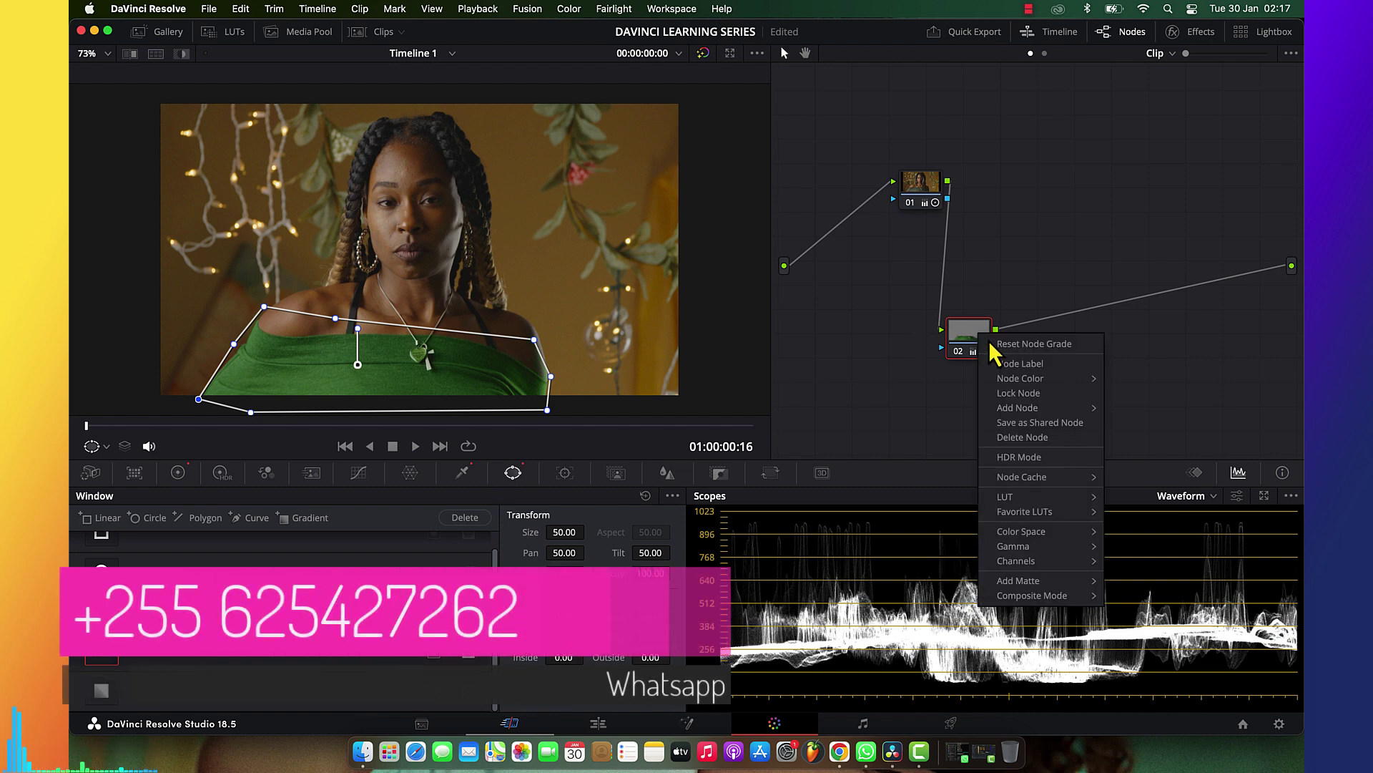
left_click(1011, 360)
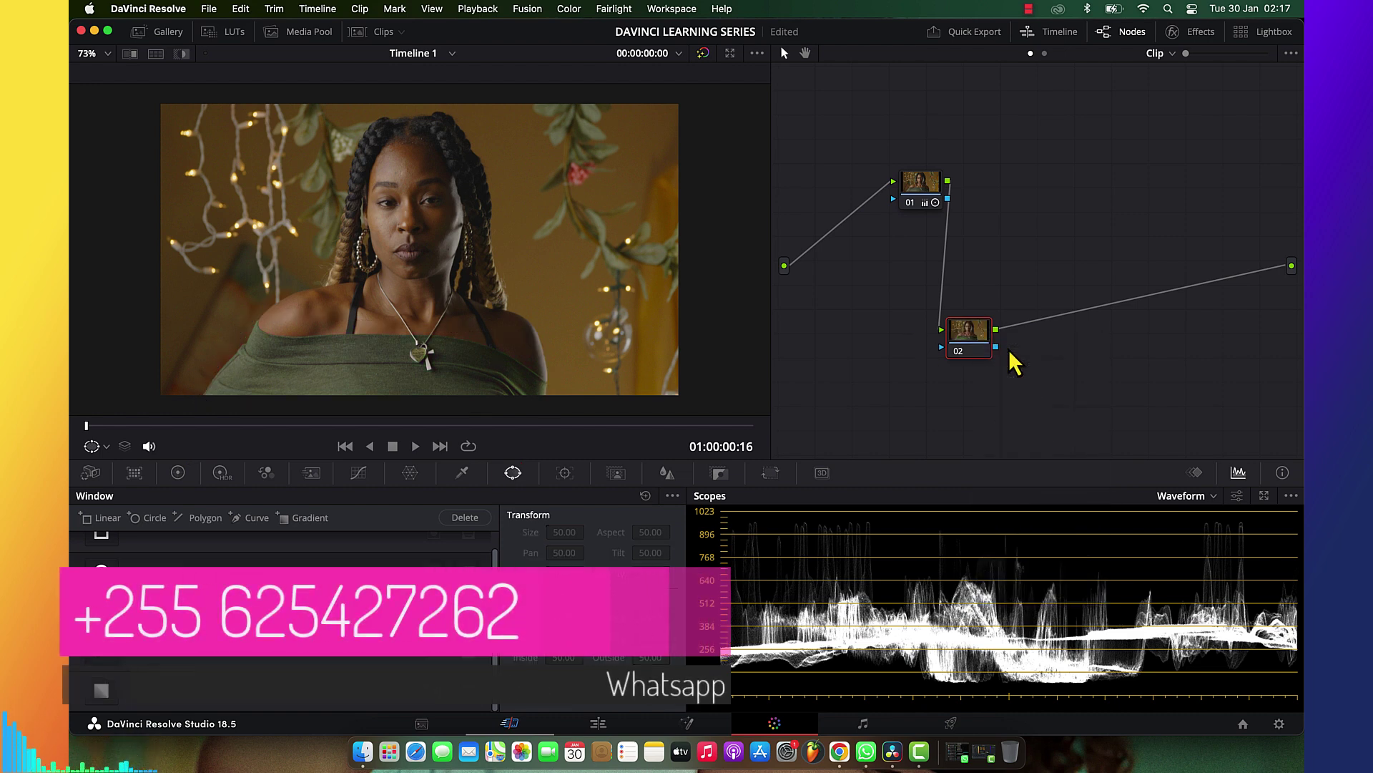
View the Magic Mask controls, then try a blur radius of 0.65 on node 02 and reset it
left_click(623, 478)
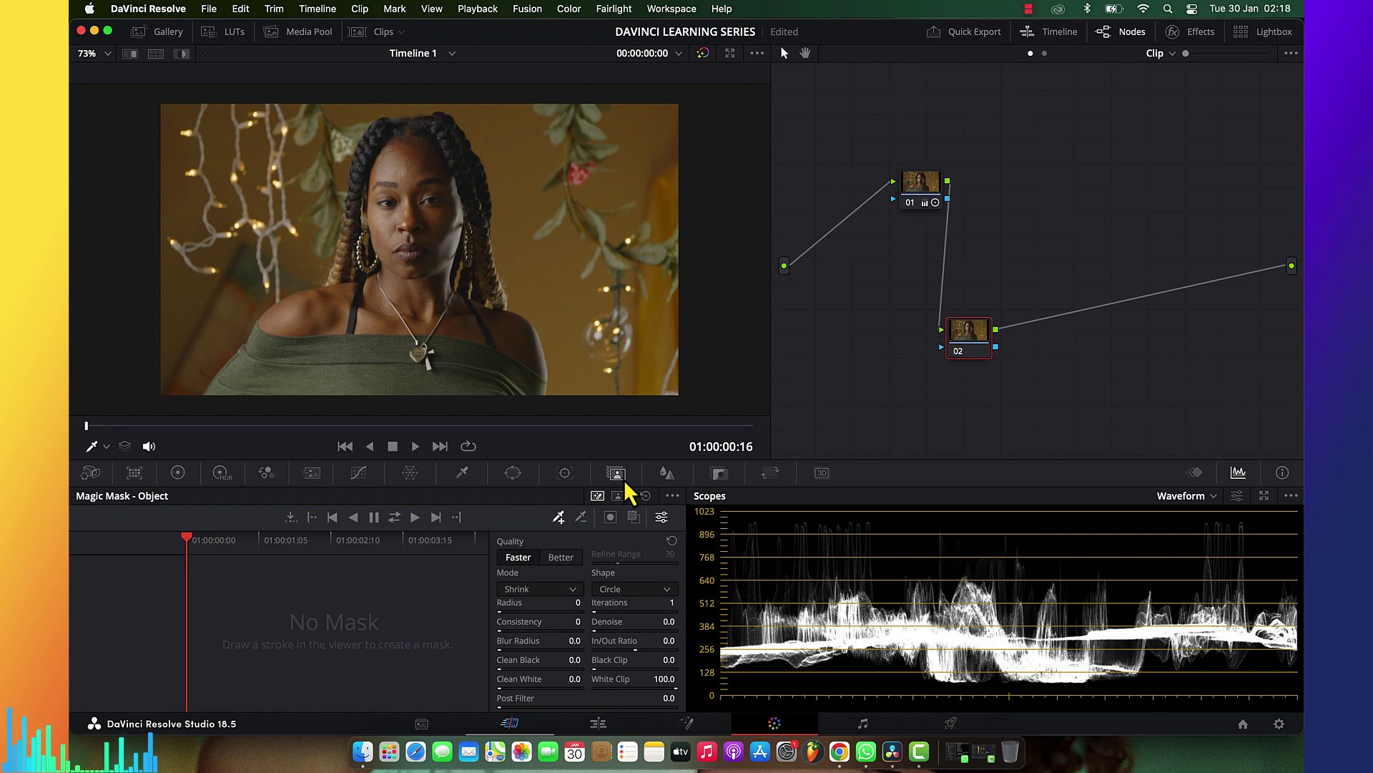
left_click(673, 477)
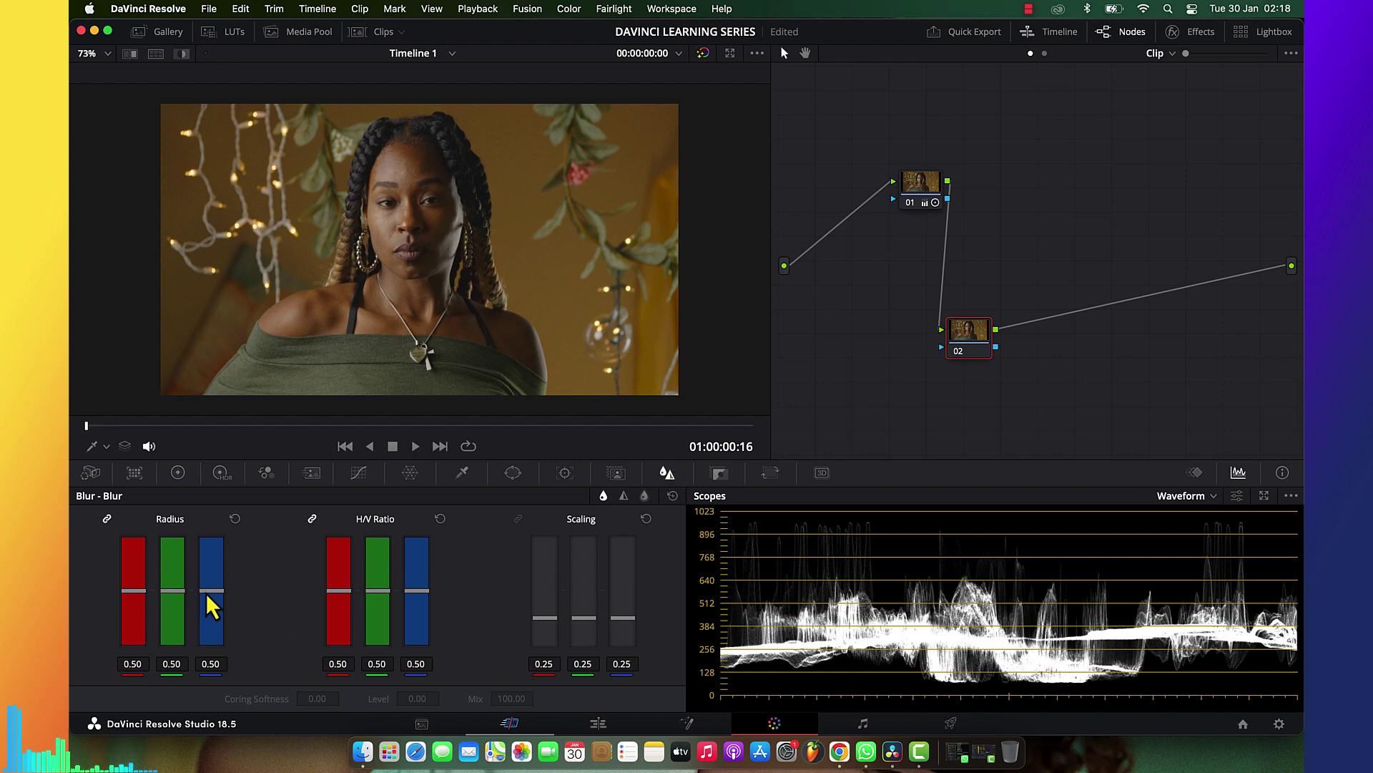
left_click_drag(209, 626, 212, 574)
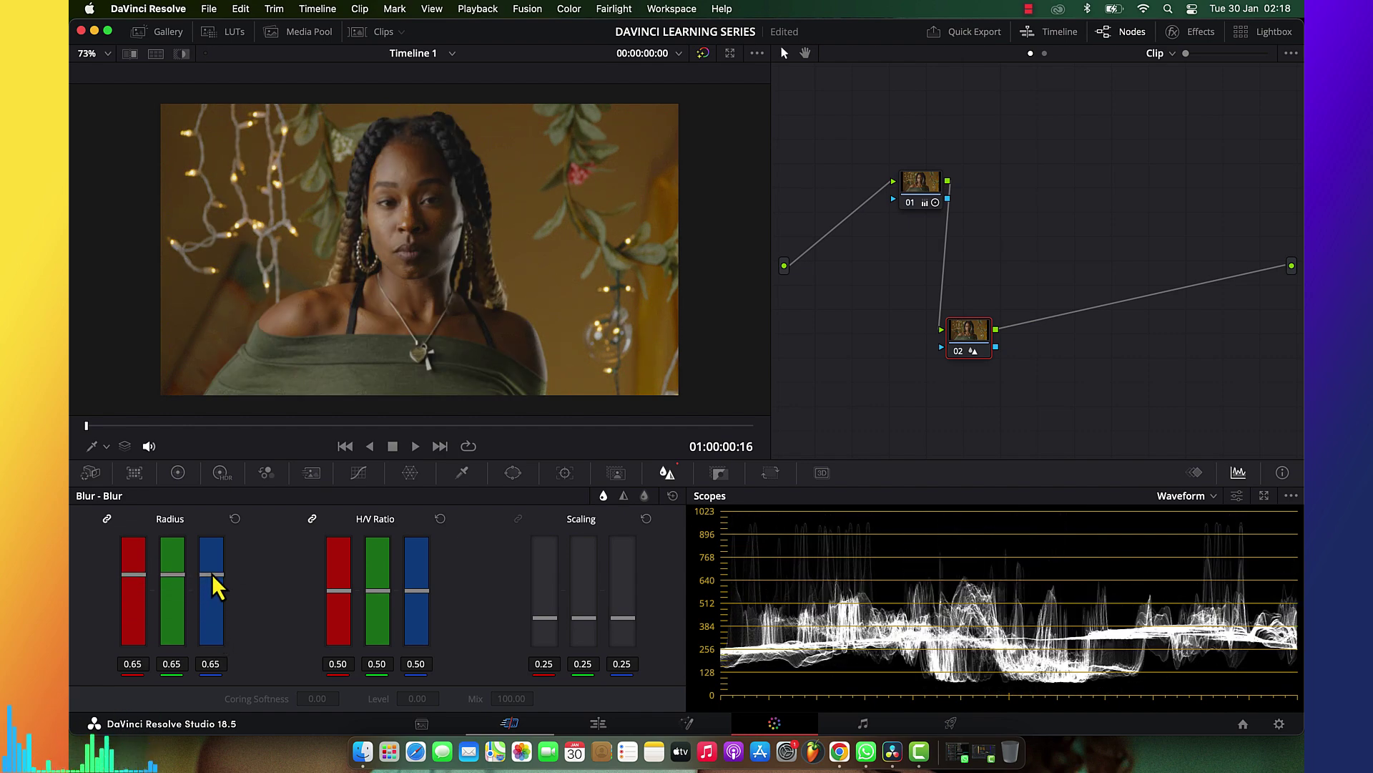
left_click(672, 496)
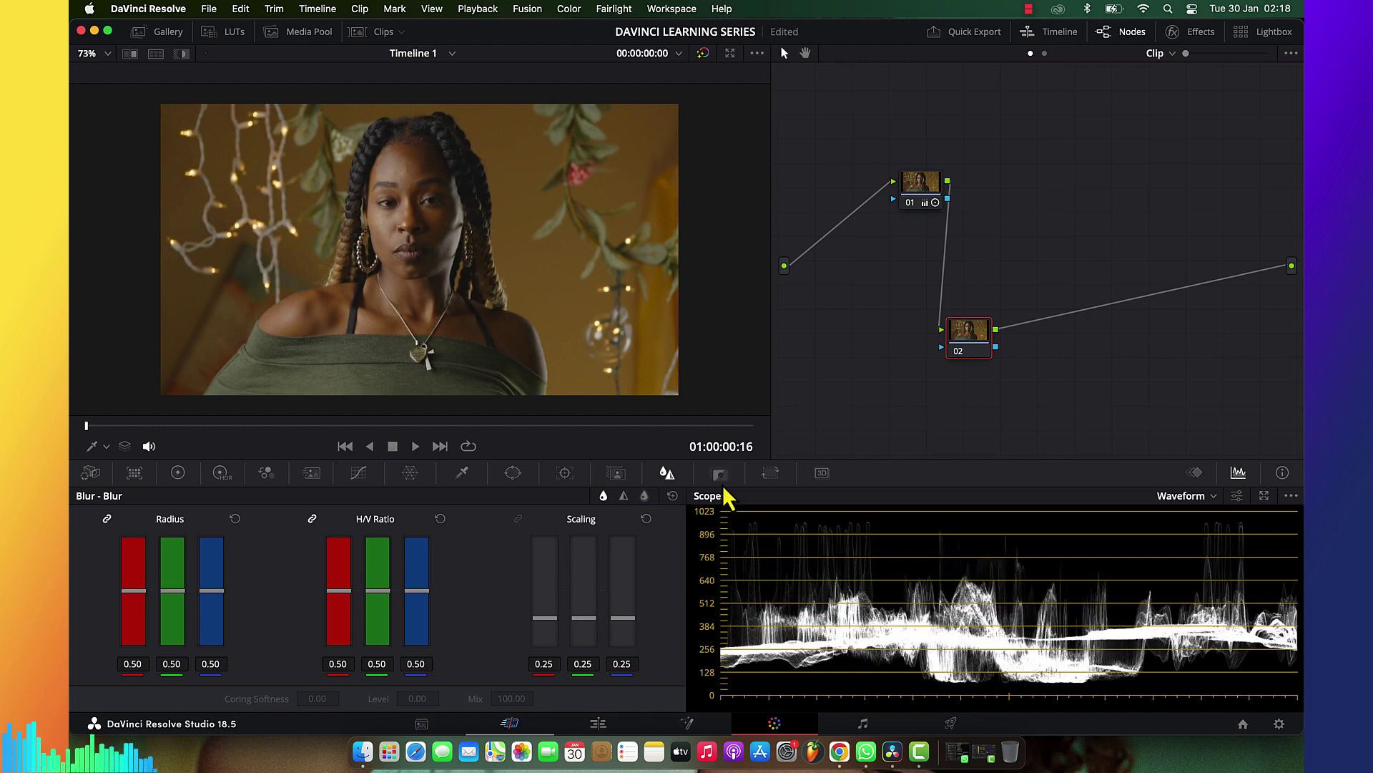
Try varying the key output gain of node 01 to change the strength of its grade
left_click(720, 475)
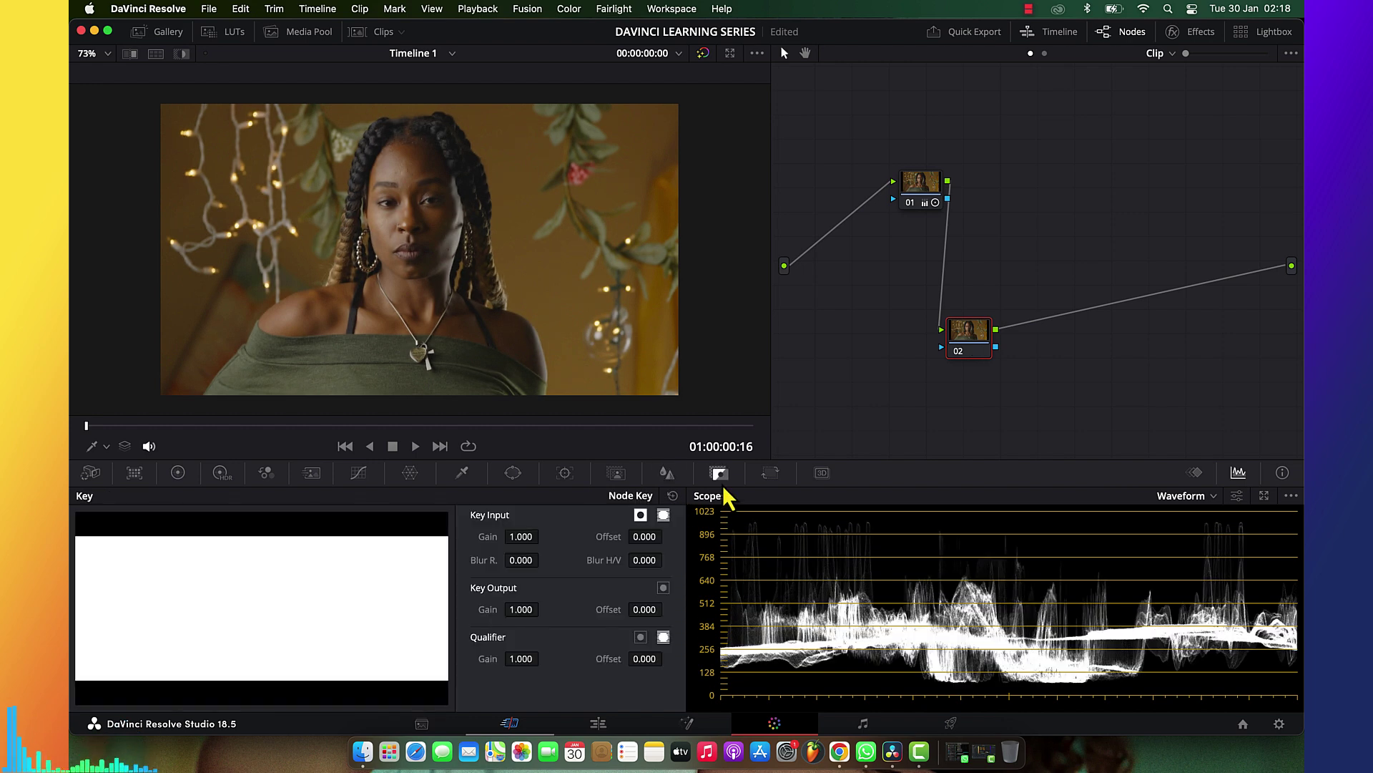
left_click(925, 201)
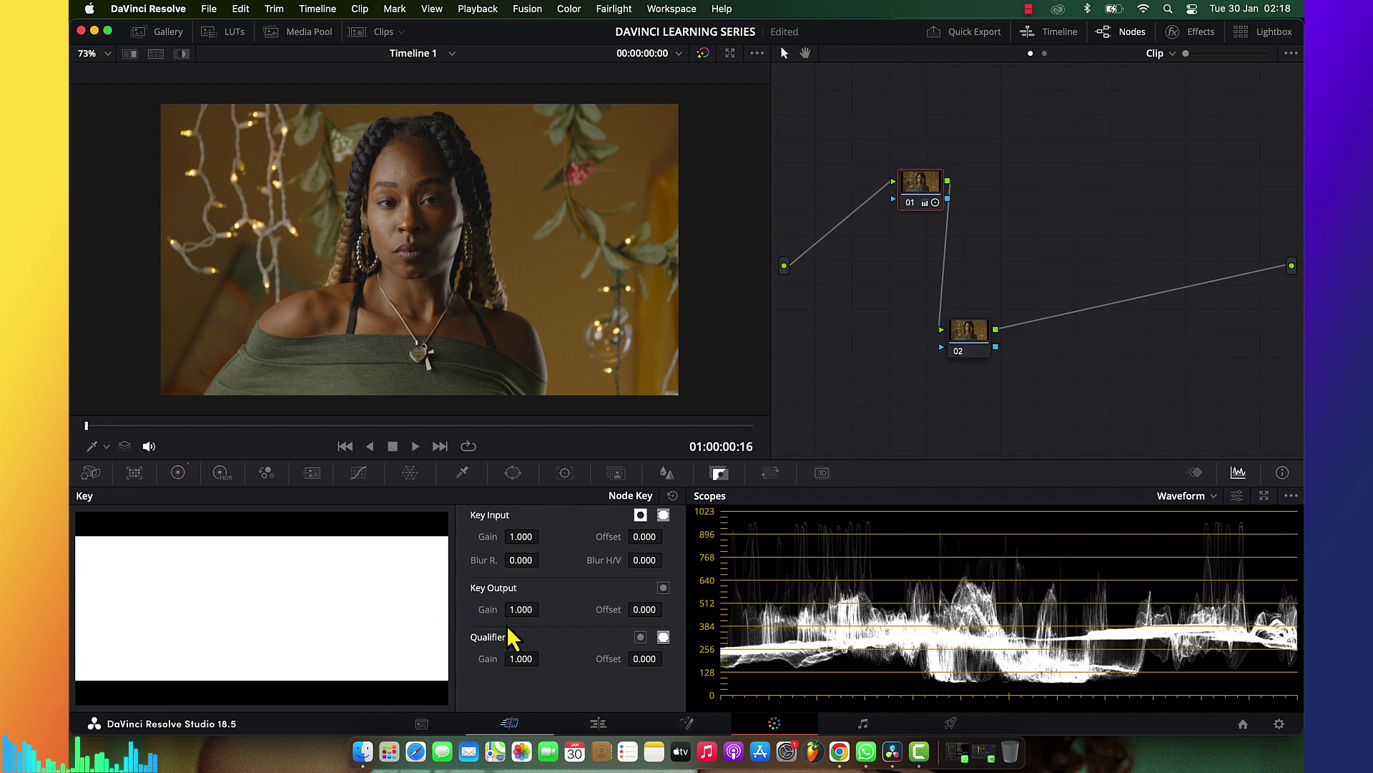
left_click_drag(527, 609, 894, 423)
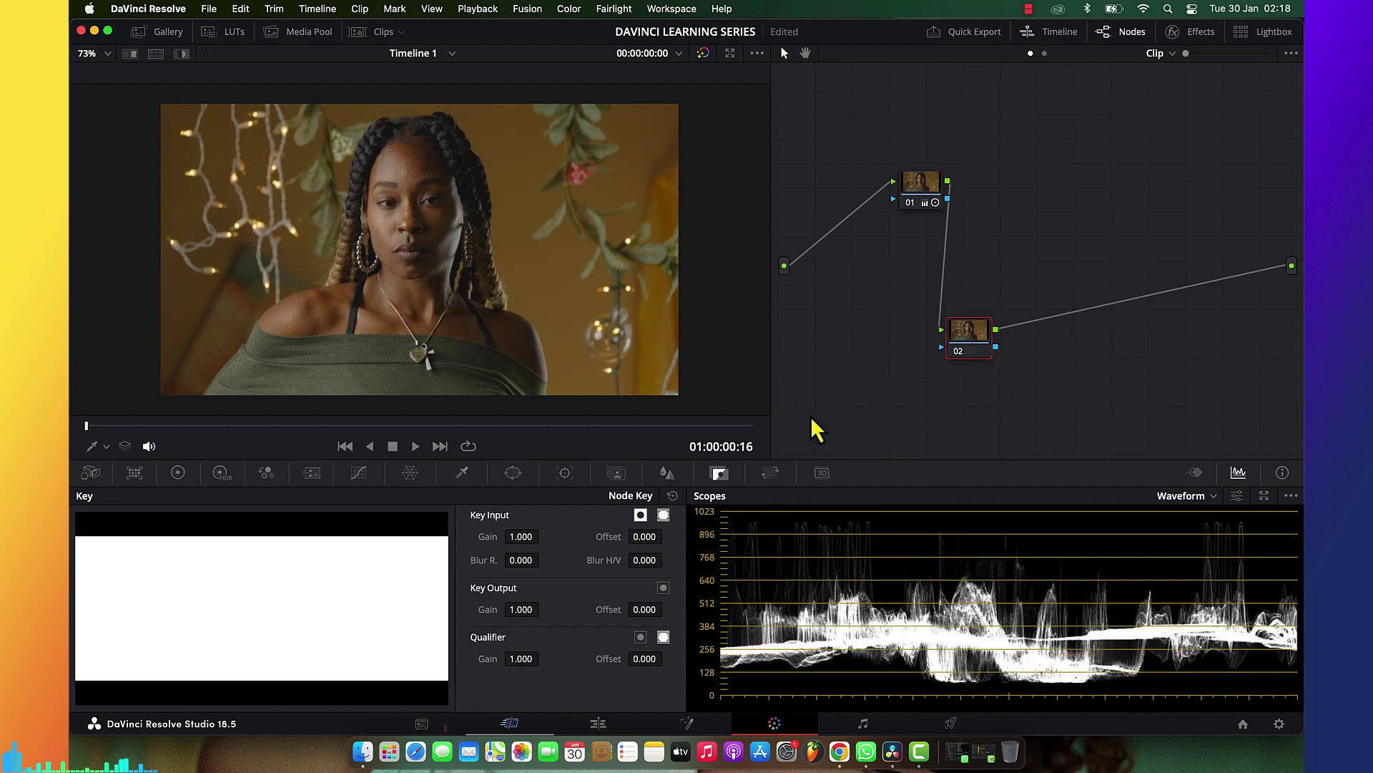
Try zooming into the image with the input sizing controls, and reset the sizing
left_click(770, 473)
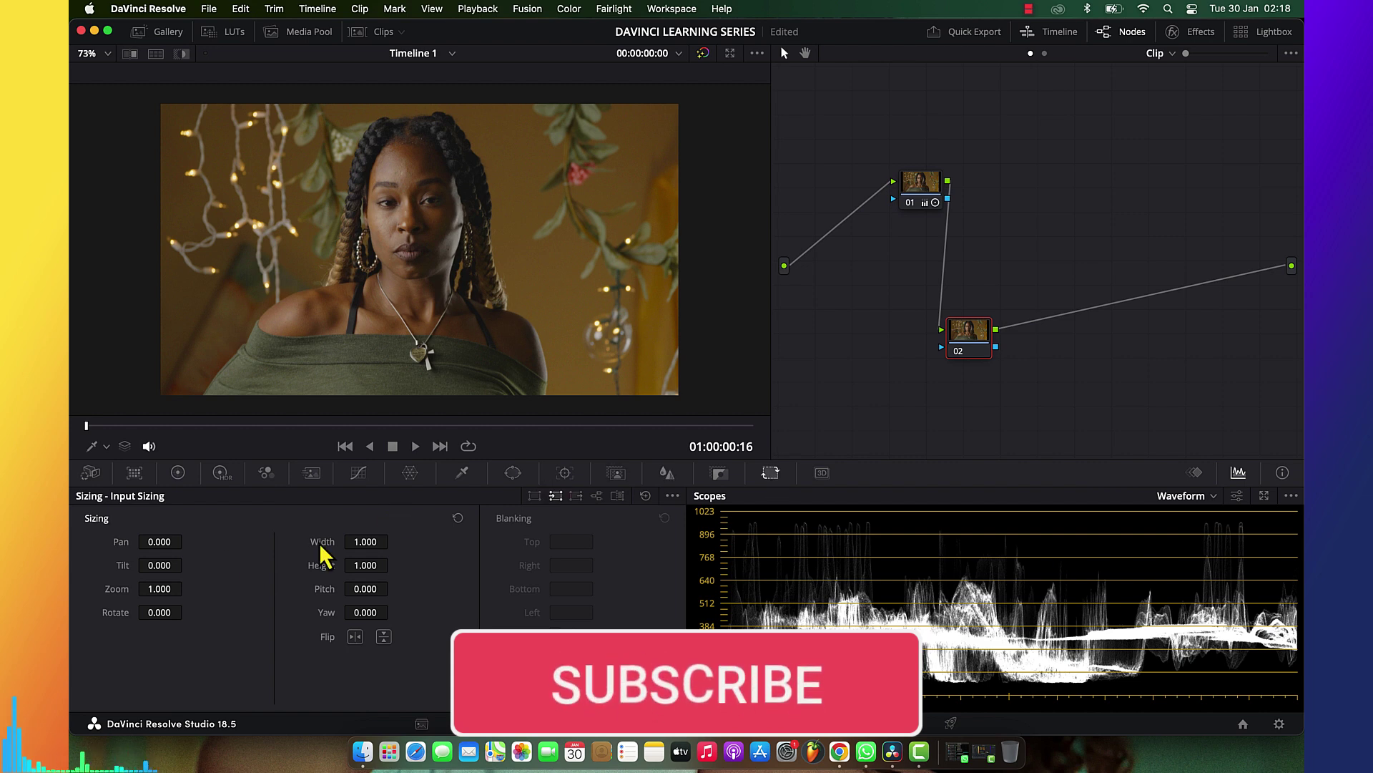
mouse_move(152, 583)
left_mouse_down()
mouse_move(239, 610)
mouse_move(163, 604)
left_mouse_up()
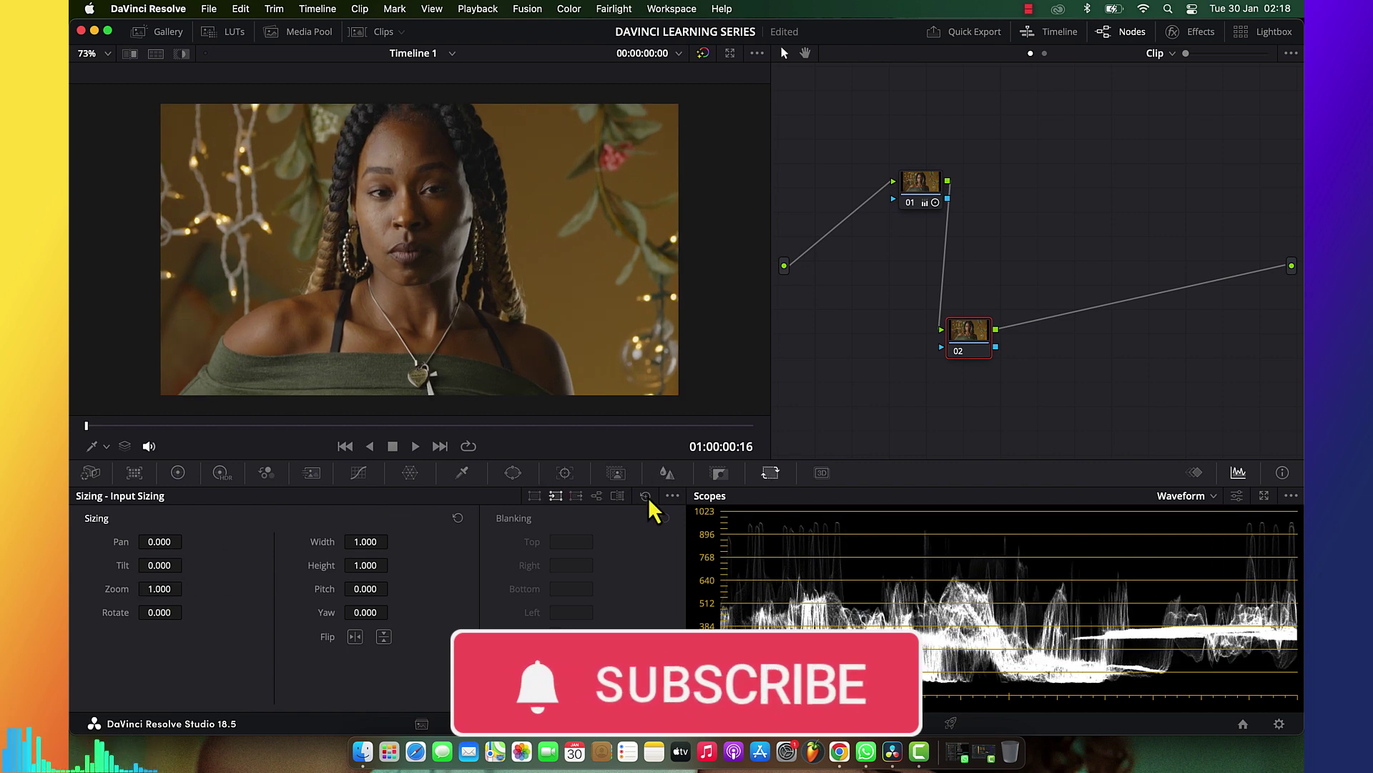
left_click(646, 495)
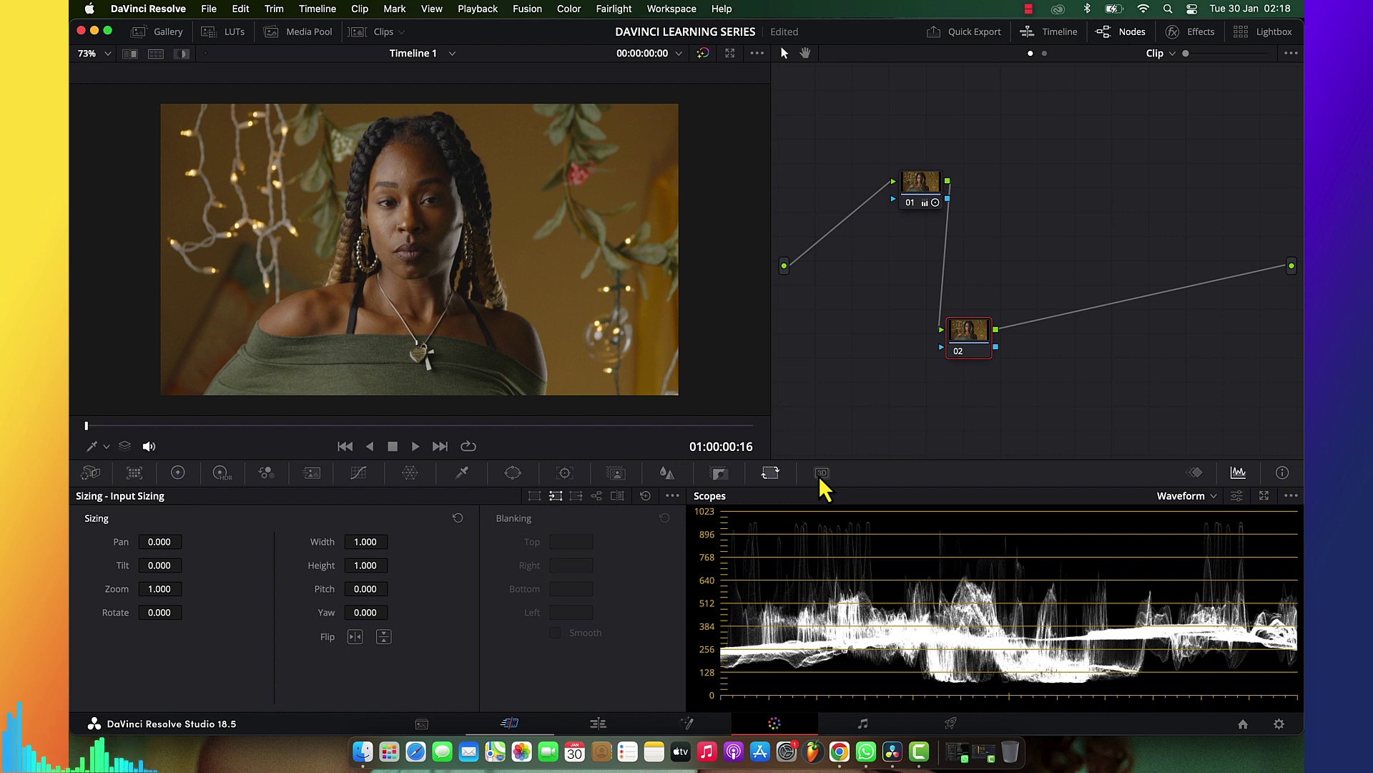
Try the Look DNA LUTs one after another, from Look 1 to Look 15, on node 02
left_click(179, 475)
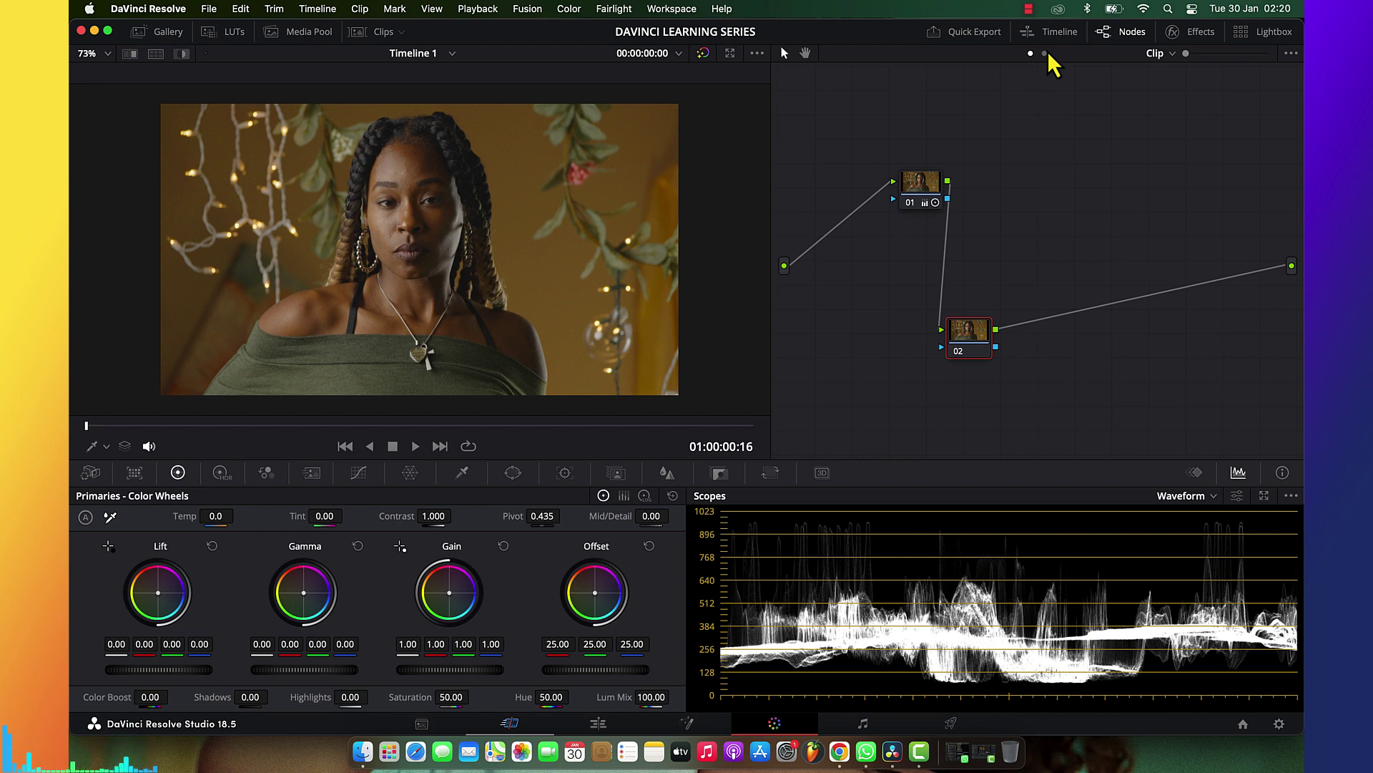
left_click(227, 31)
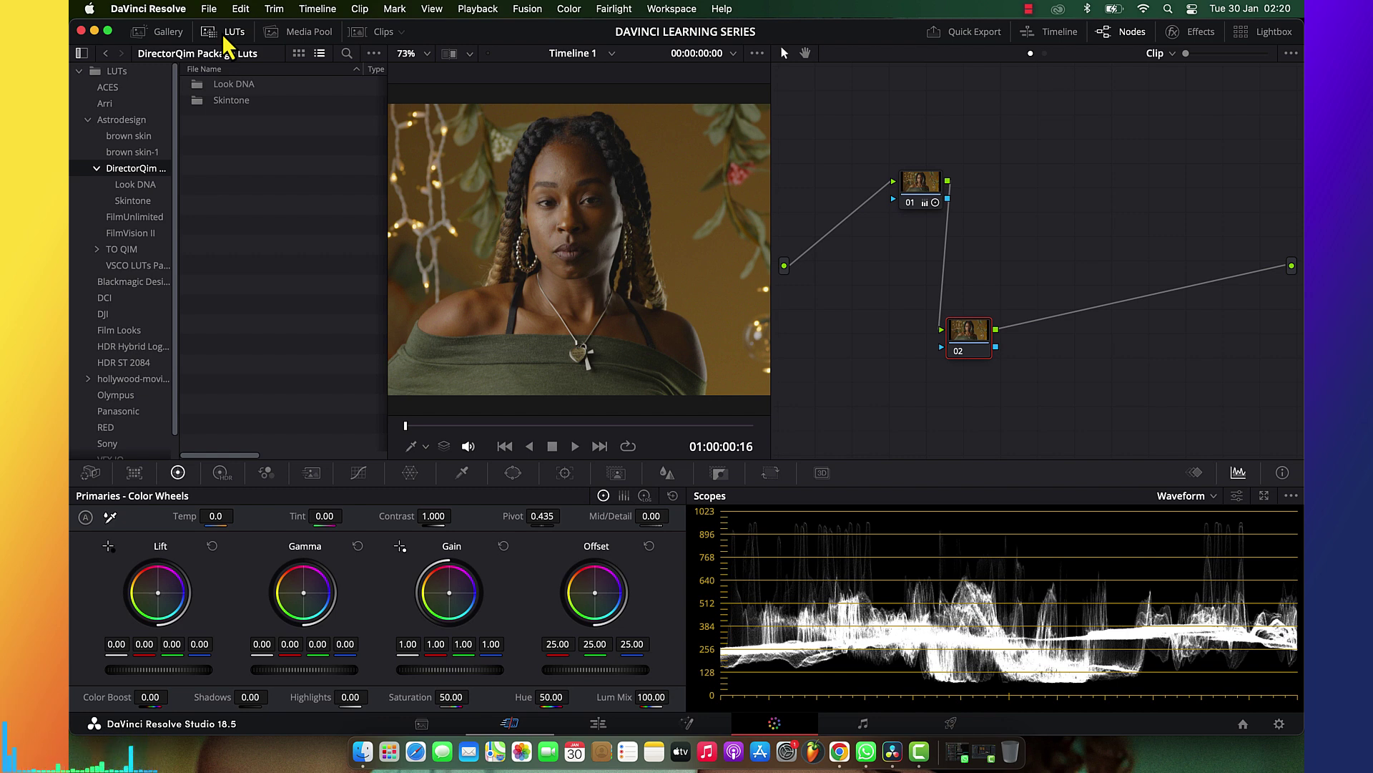
double_click(229, 85)
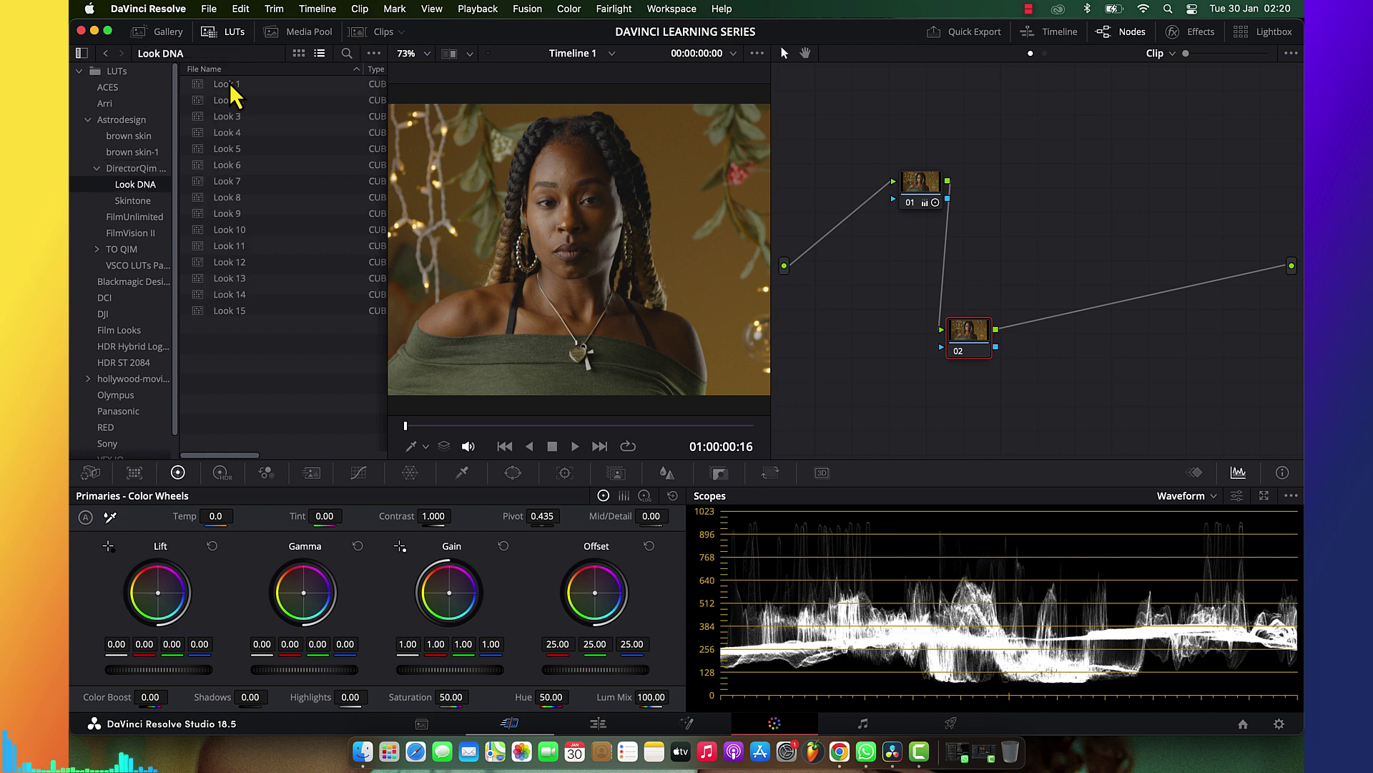
double_click(230, 101)
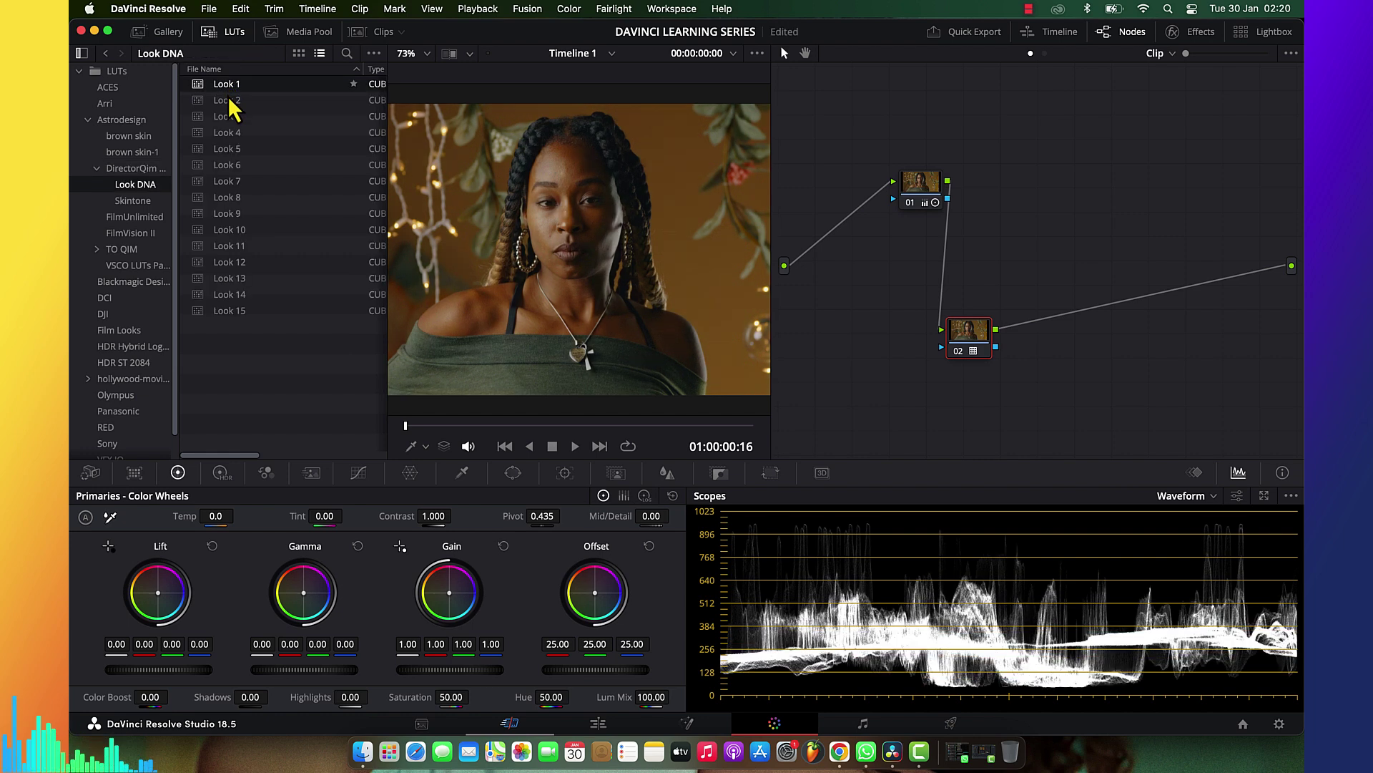
double_click(230, 116)
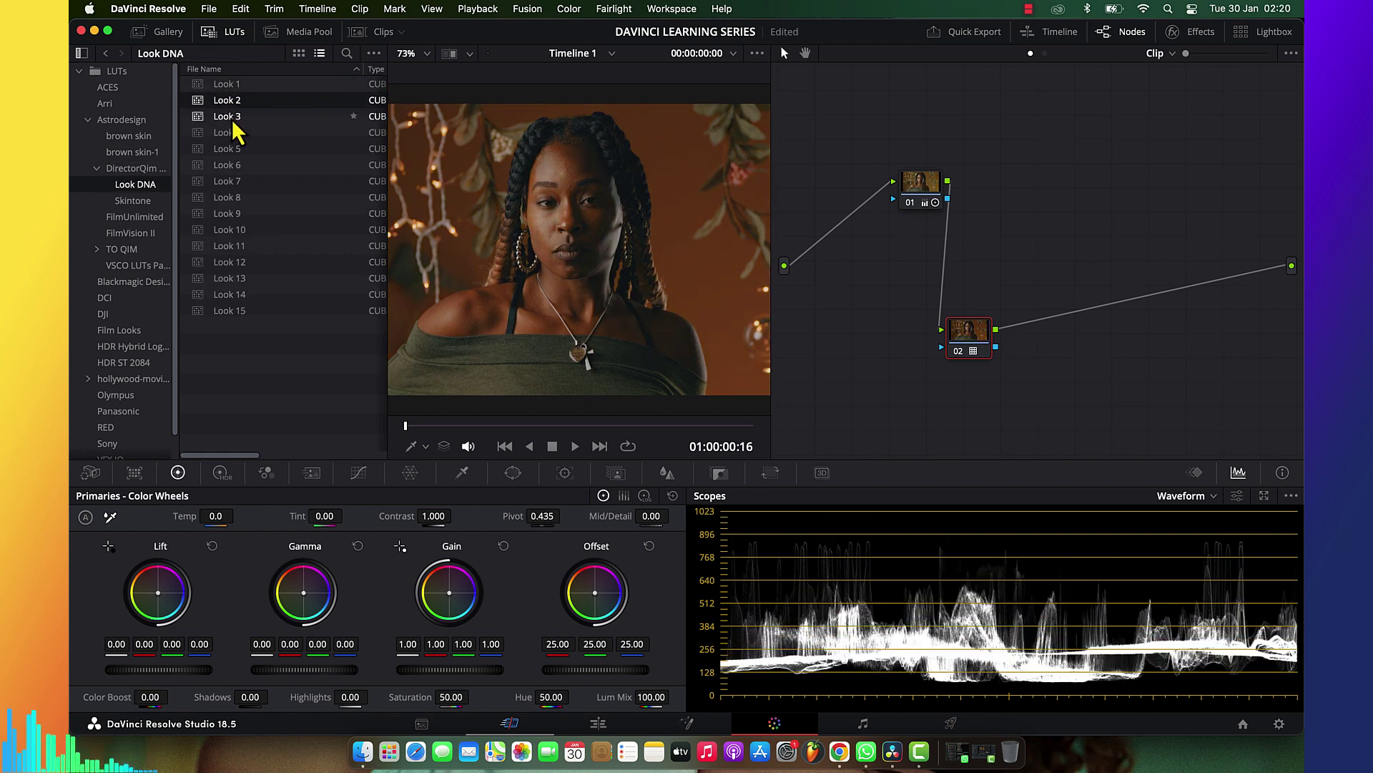
double_click(232, 134)
double_click(232, 150)
double_click(232, 165)
double_click(232, 181)
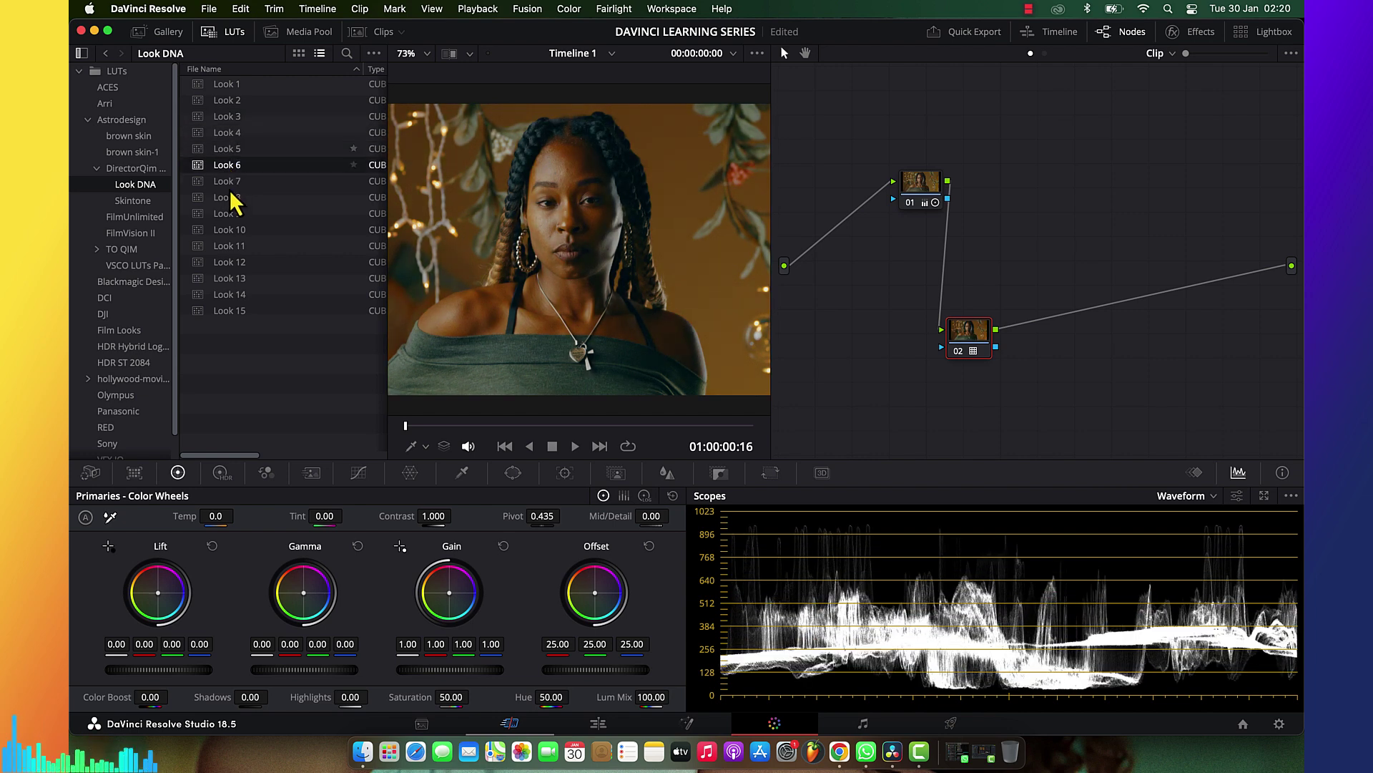
double_click(231, 213)
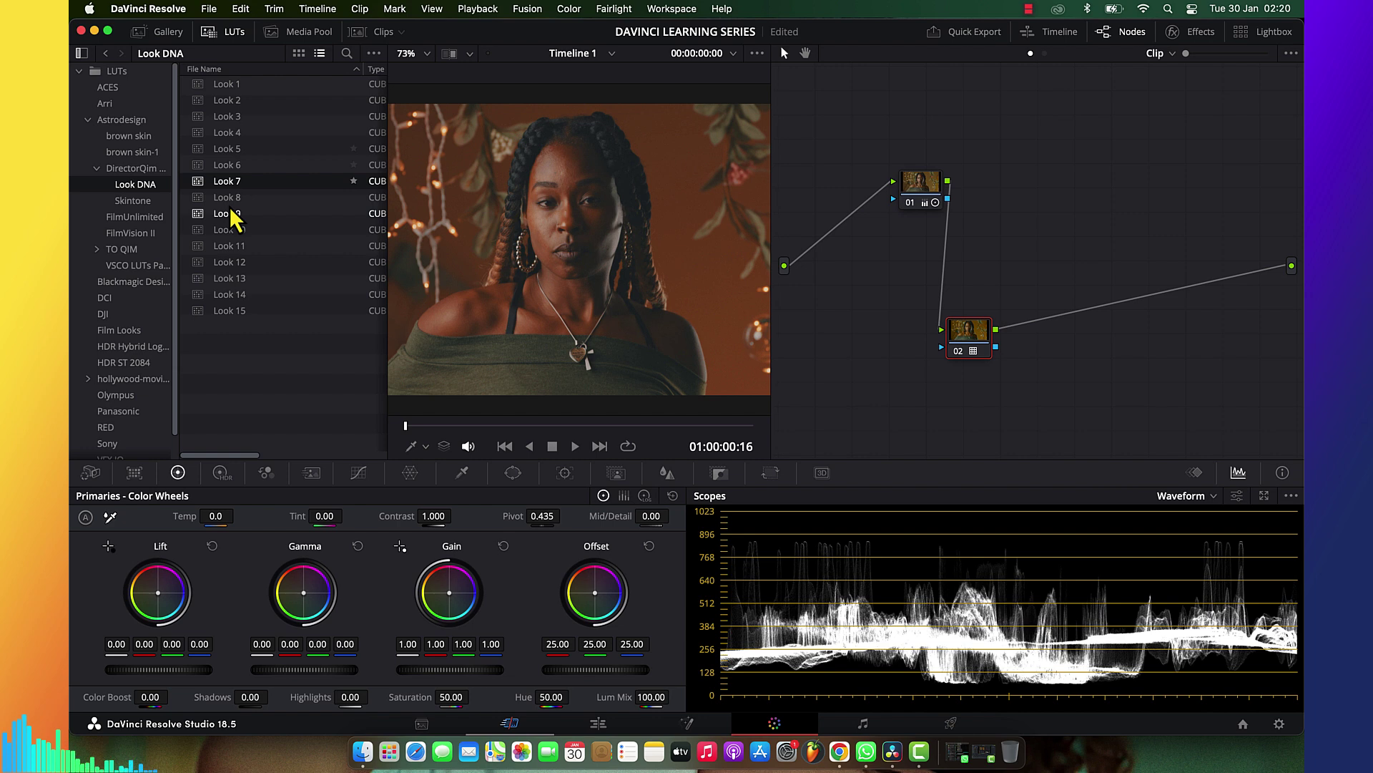
double_click(231, 230)
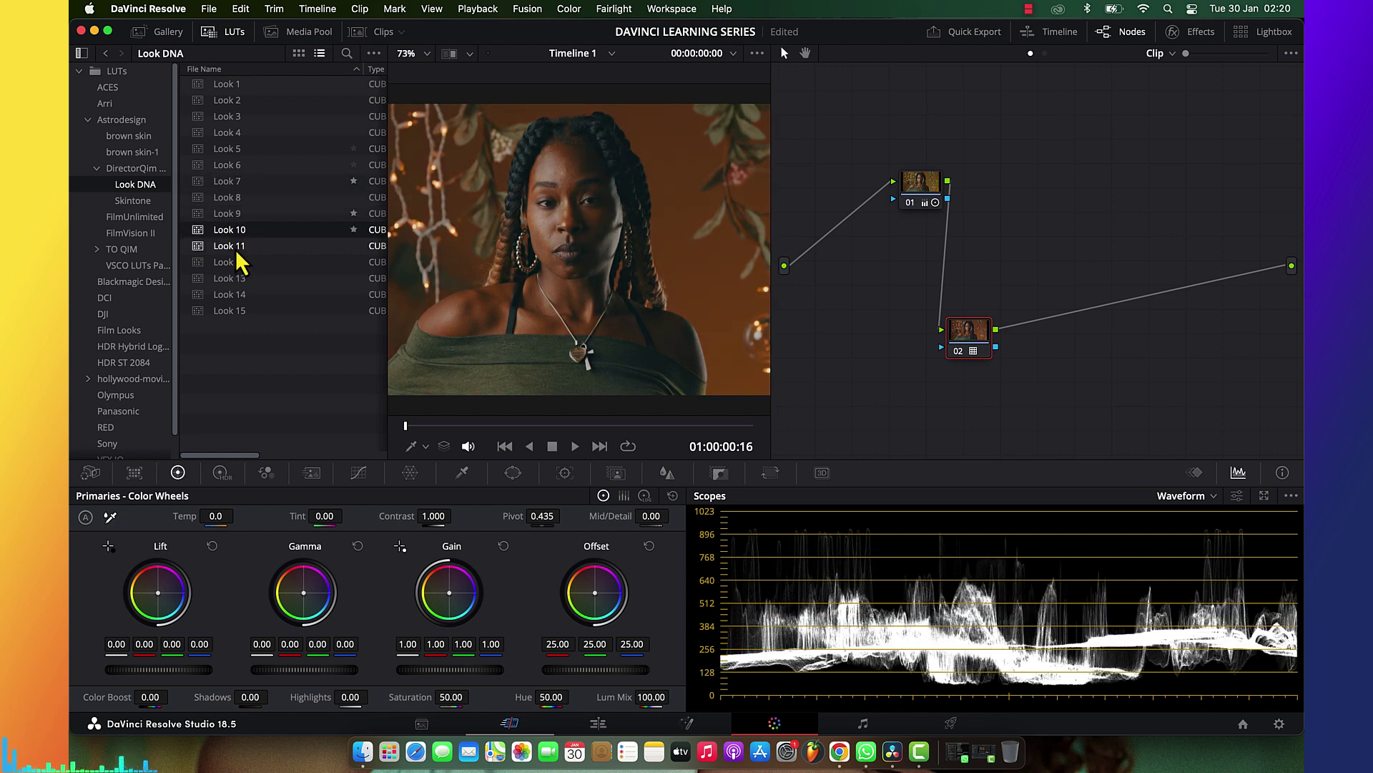
double_click(233, 245)
double_click(236, 264)
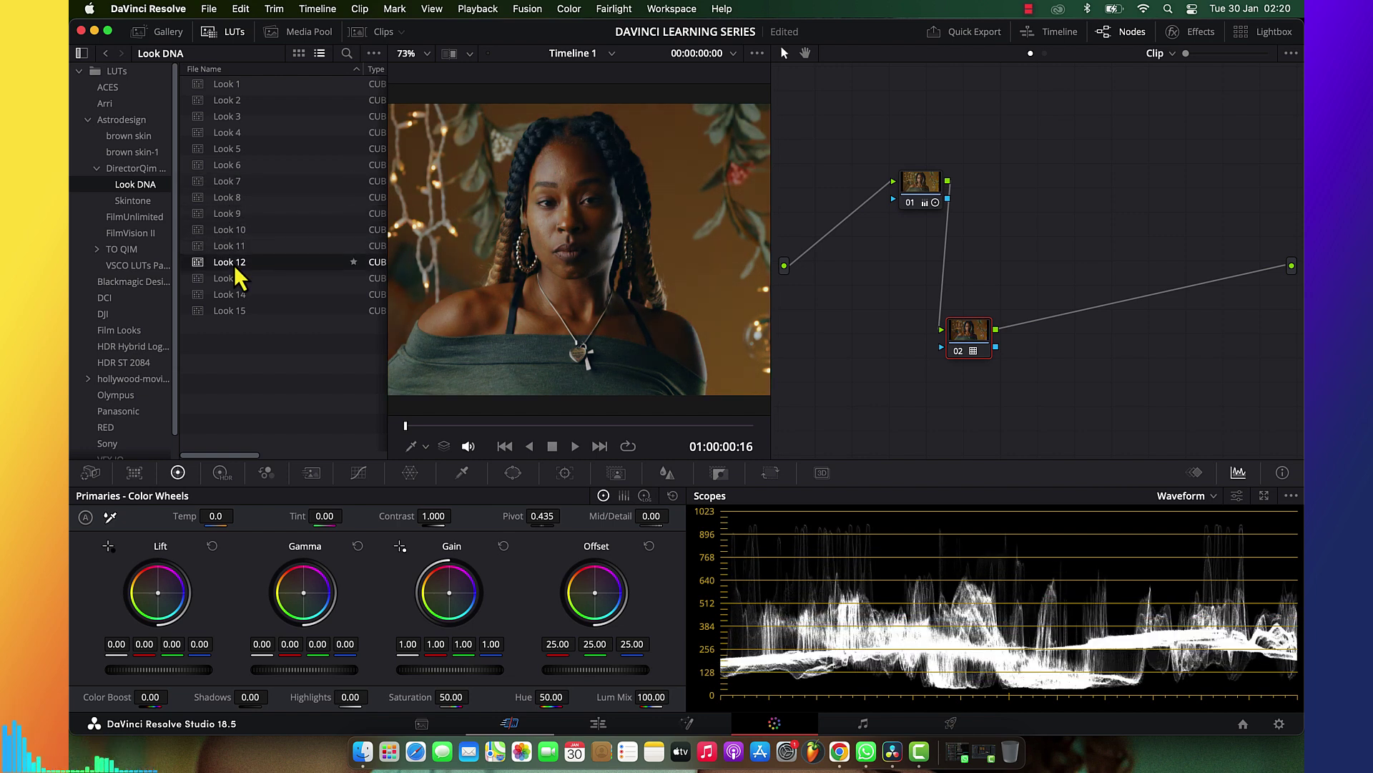
double_click(241, 280)
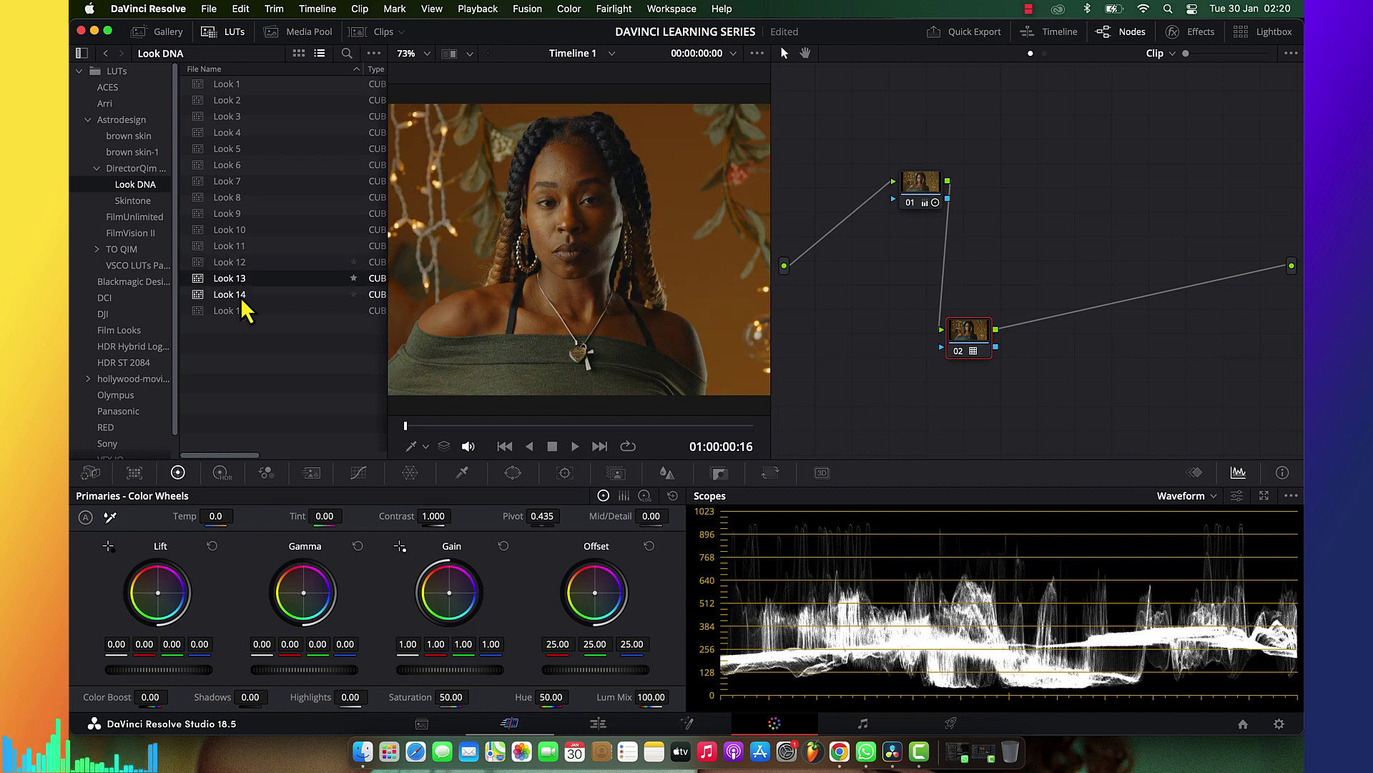
double_click(242, 297)
double_click(243, 311)
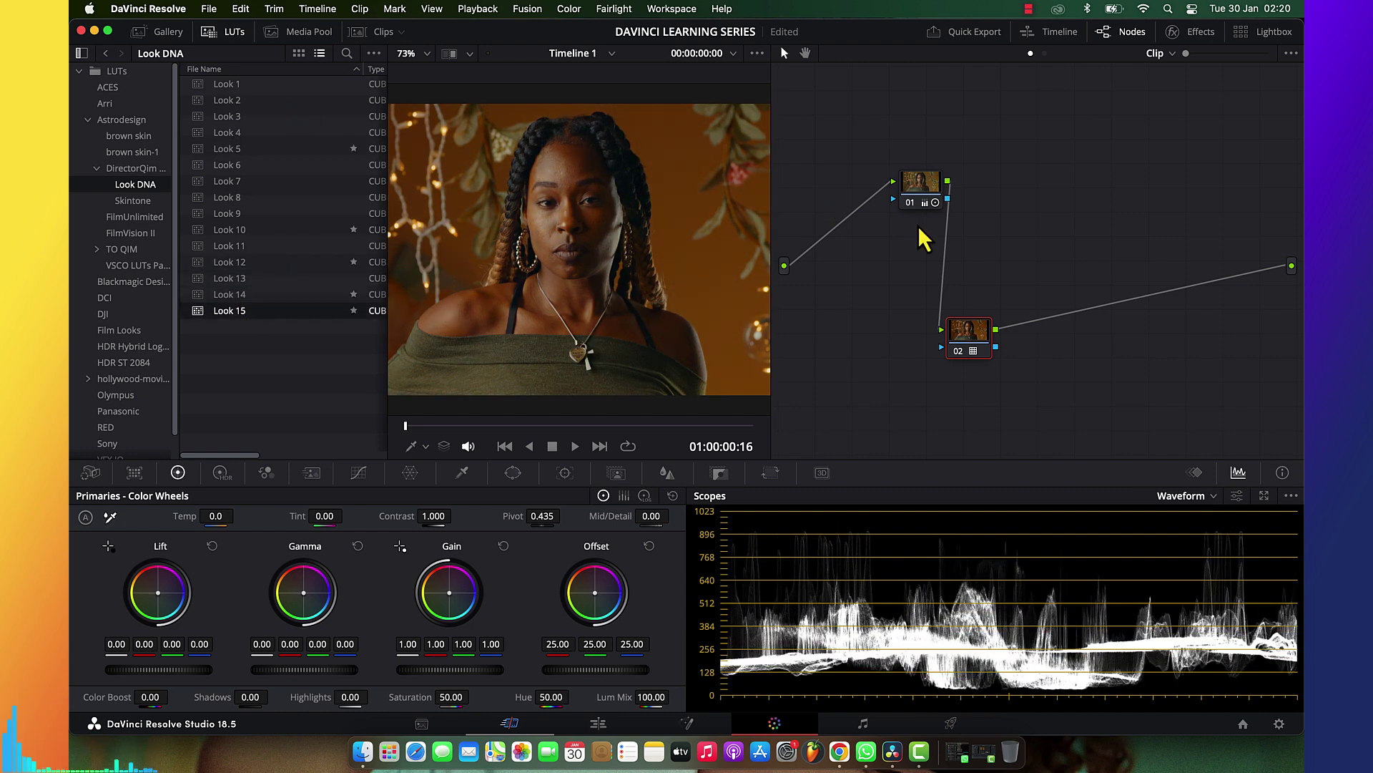
Add a serial node after node 01 and shift its gamma color balance slightly
left_click(930, 194)
key("alt+s")
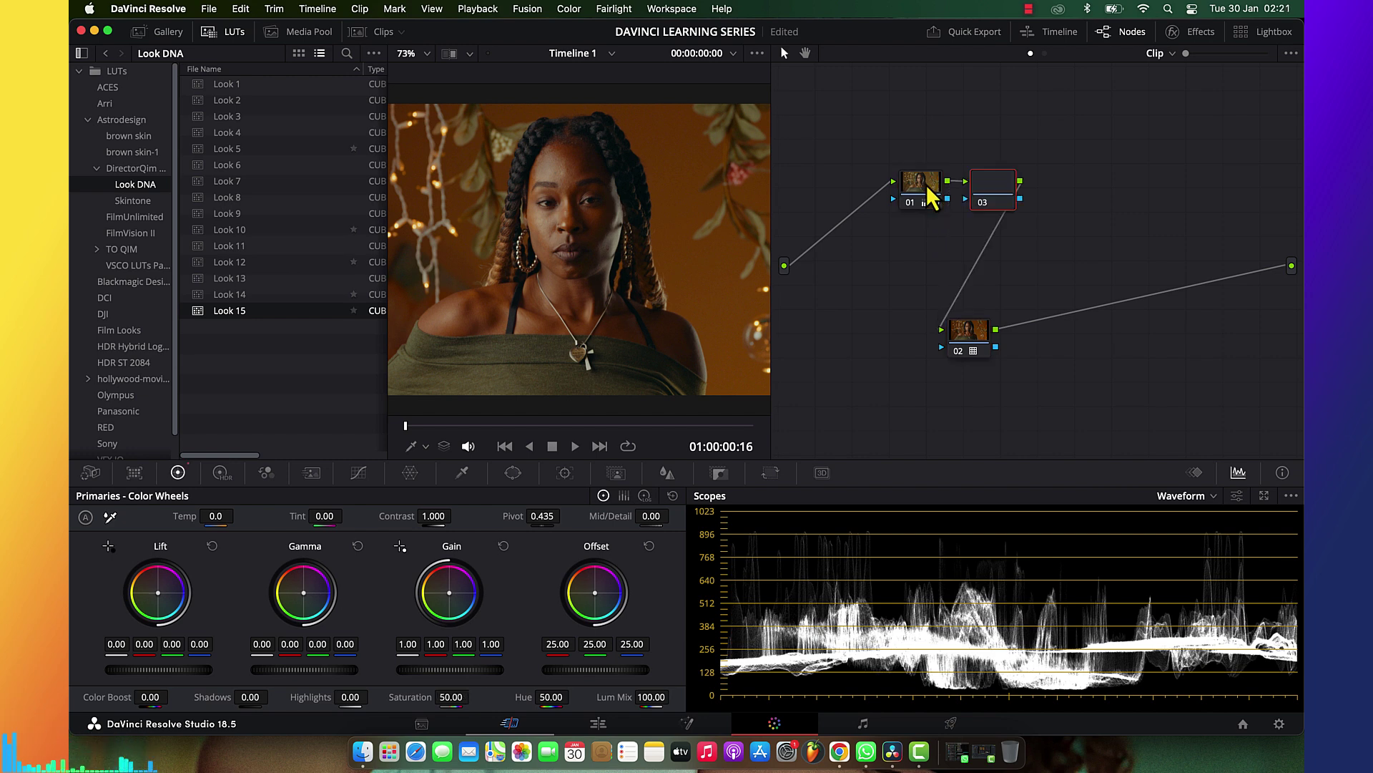
left_click_drag(306, 598, 313, 608)
Try the Look 1 LUT on the last node, and remove it by resetting the node grade
left_click(969, 343)
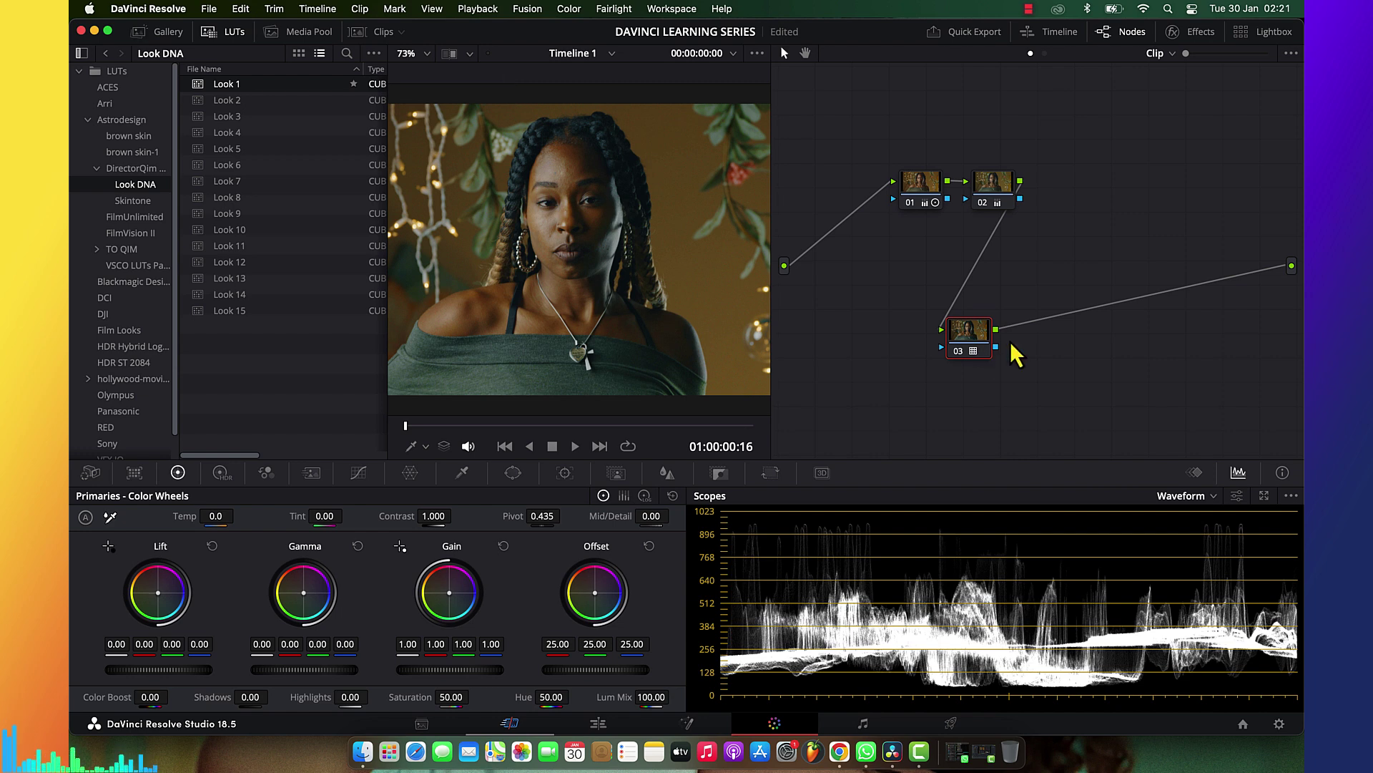
right_click(1018, 297)
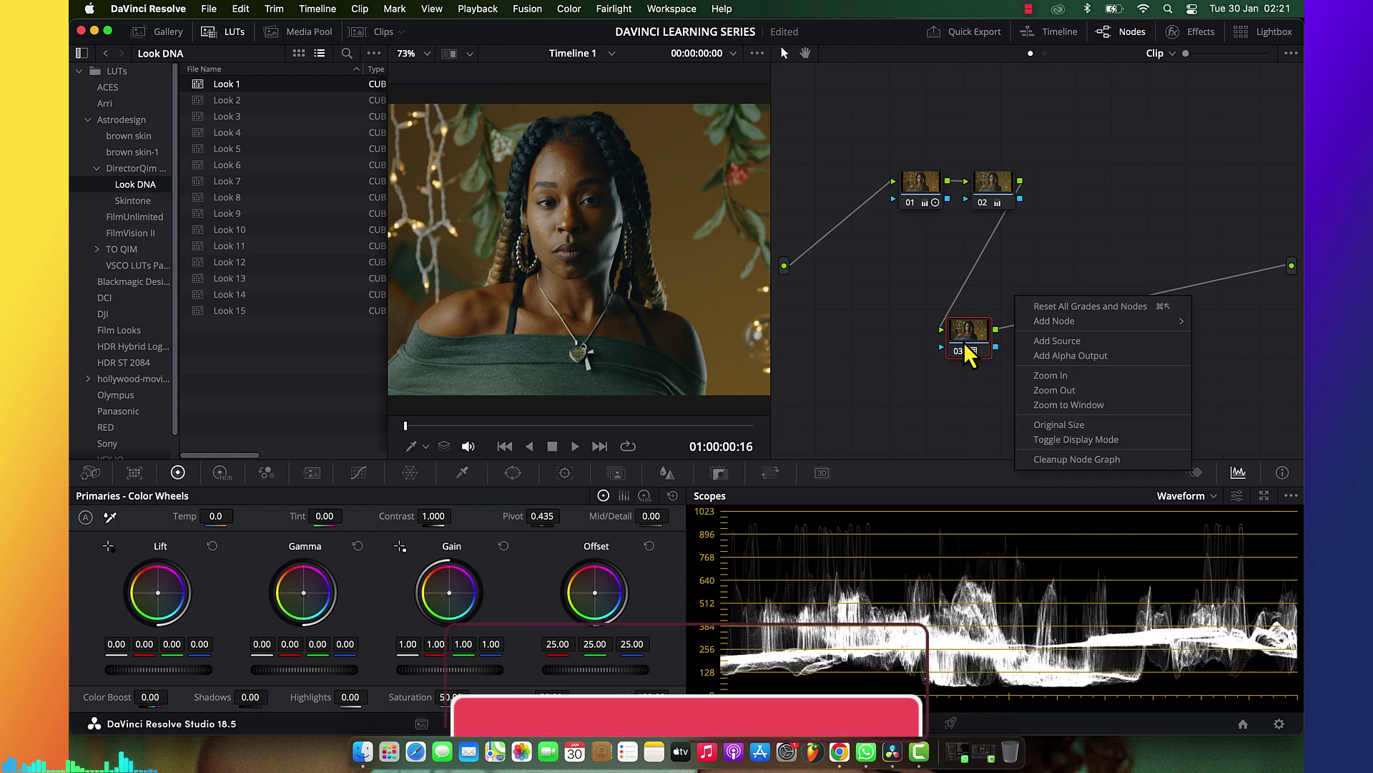
left_click(1010, 352)
right_click(974, 342)
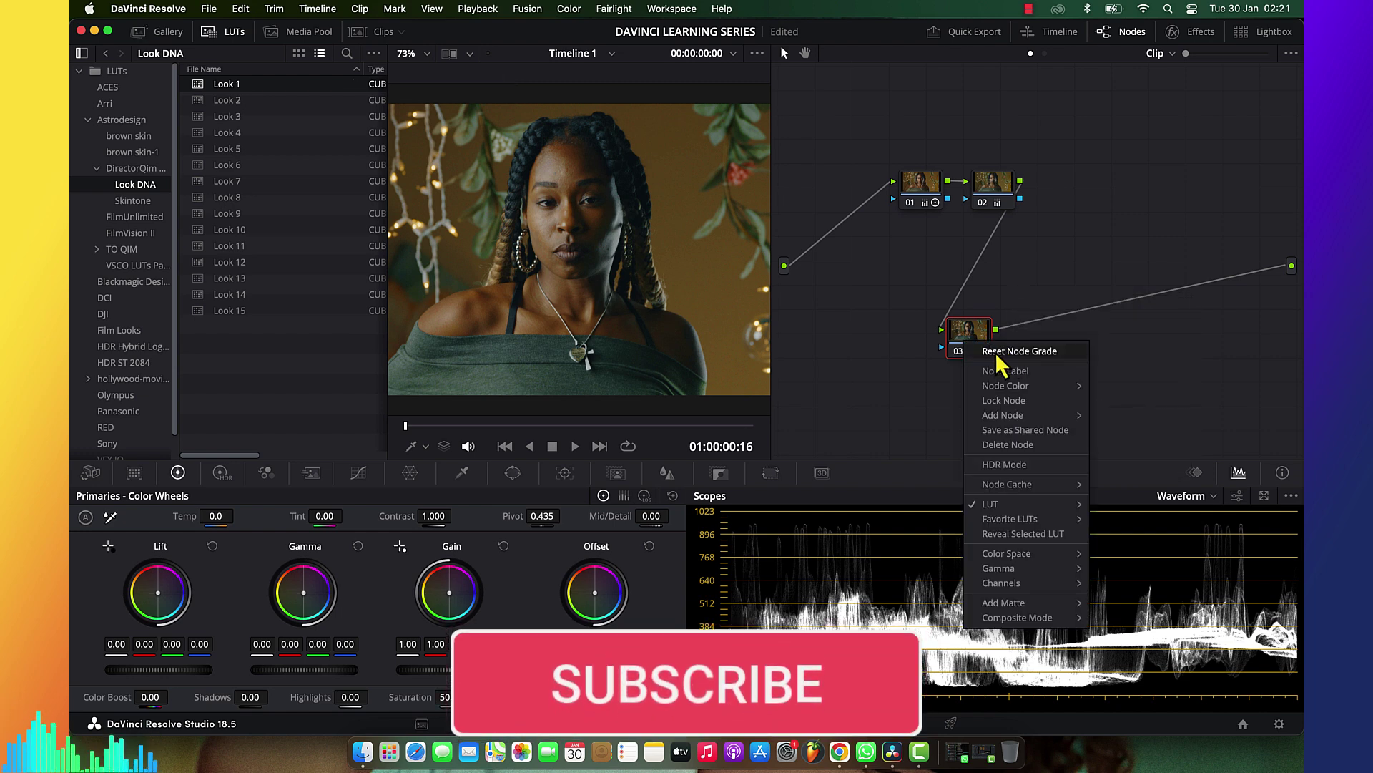
left_click(997, 607)
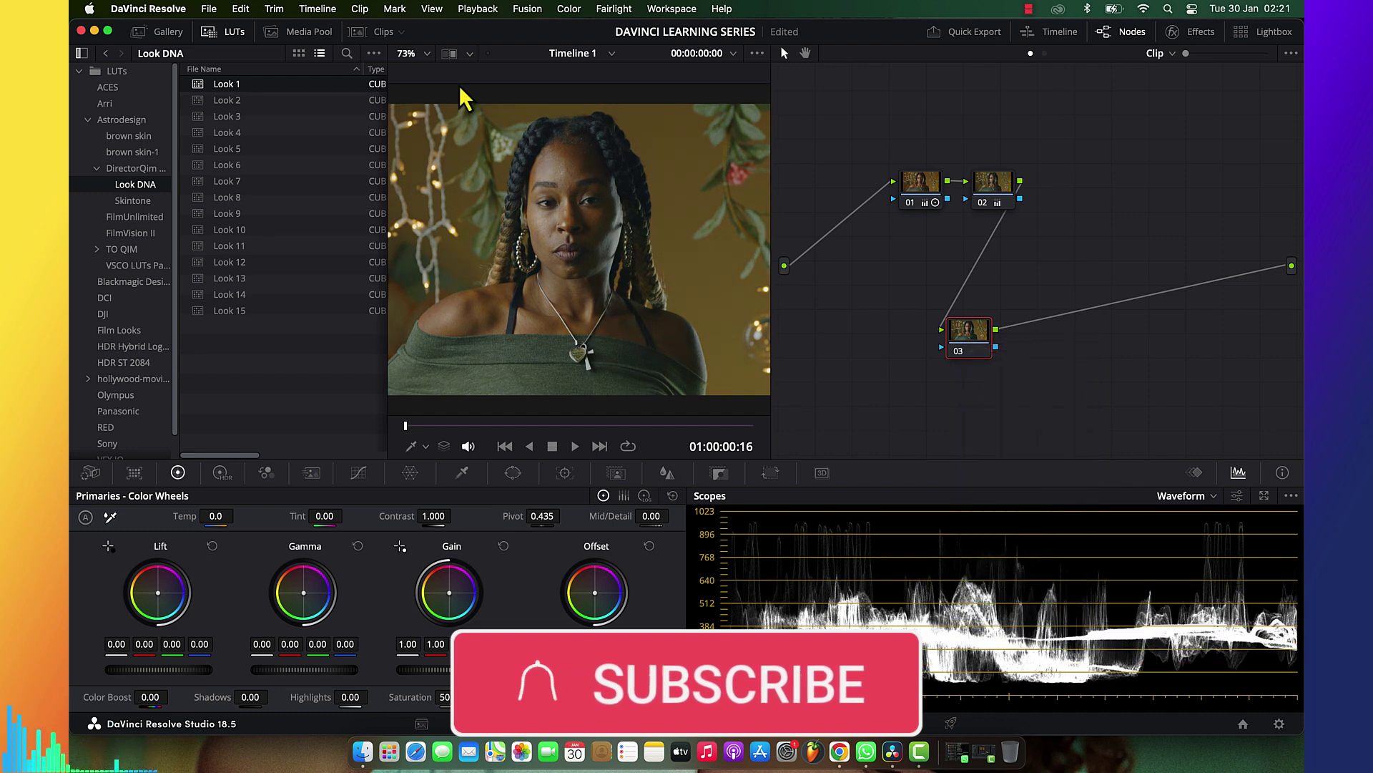
left_click(227, 32)
Look through the LUT options of node 03, down to the Astrodesign Look DNA set, without applying one
right_click(970, 342)
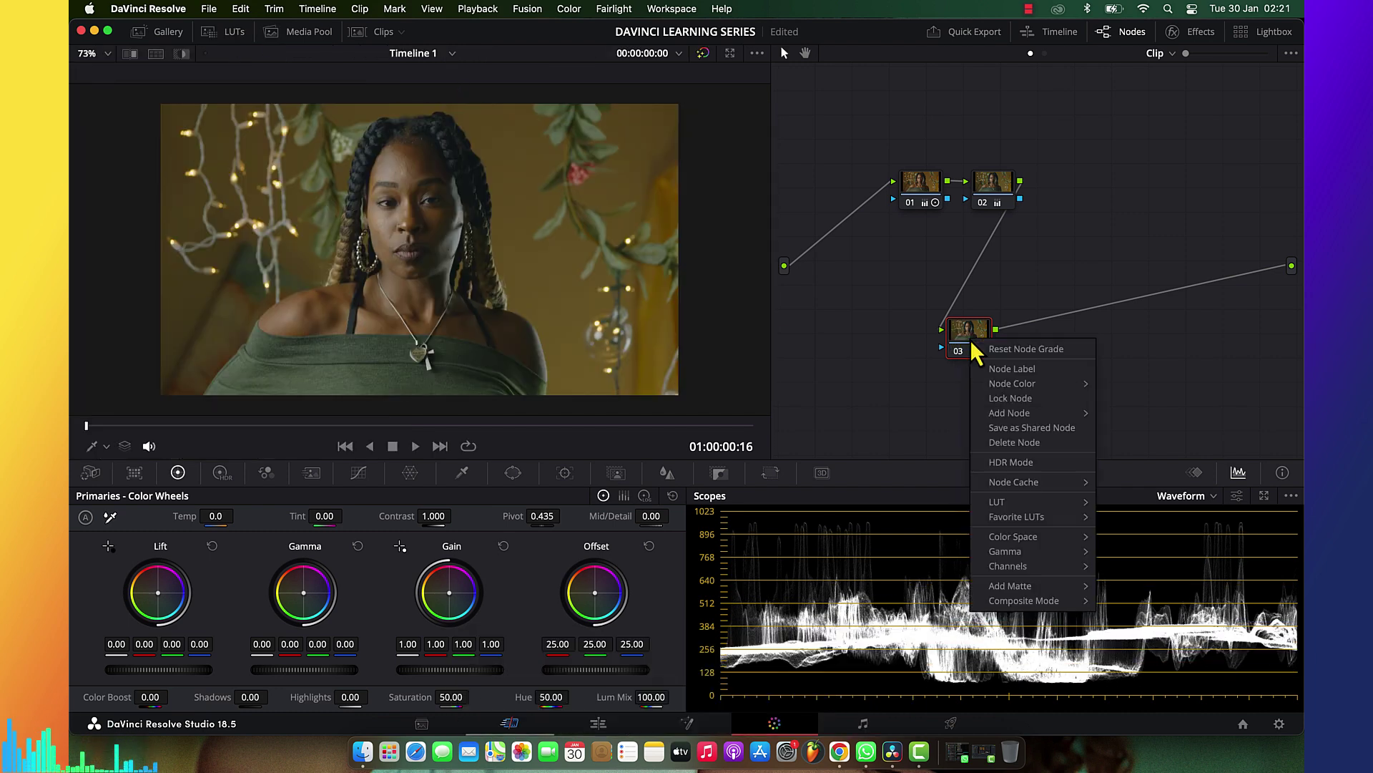
mouse_move(1014, 504)
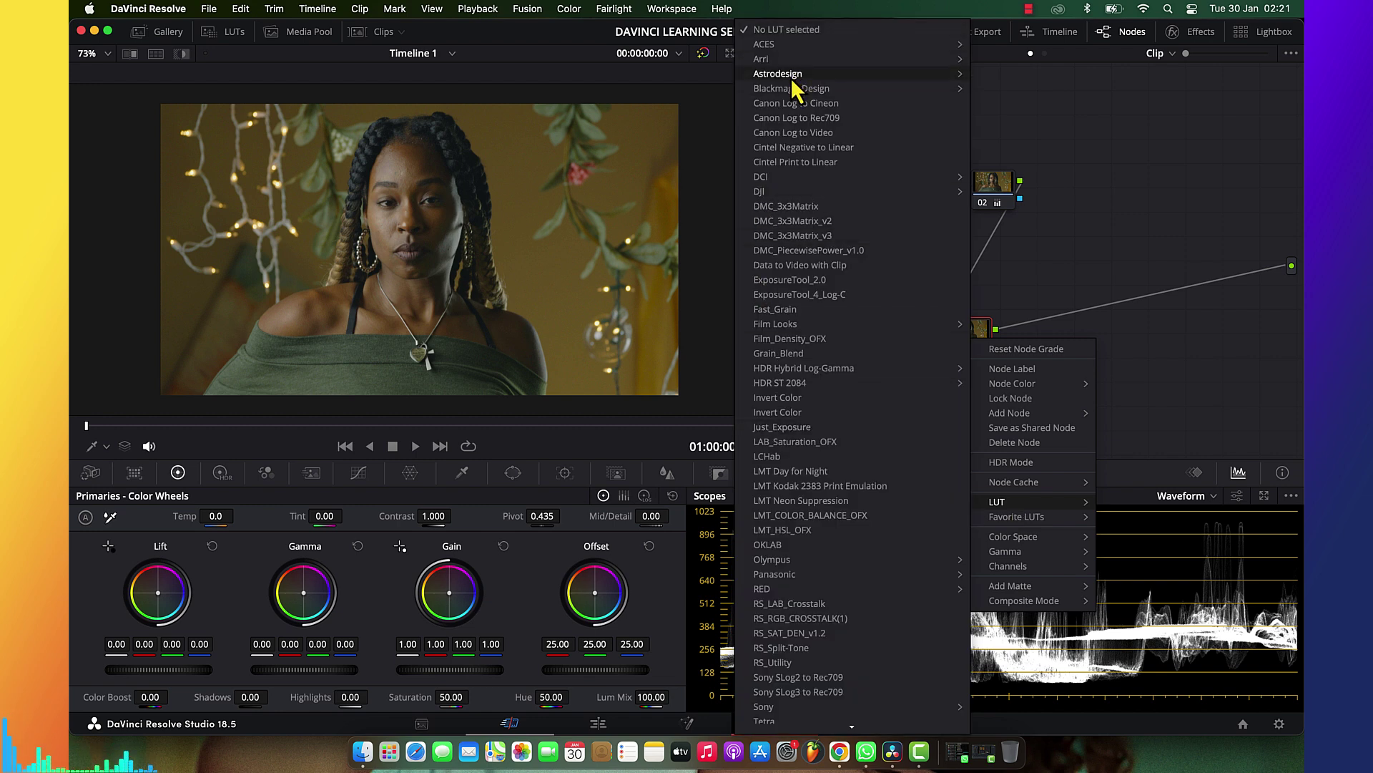
mouse_move(792, 78)
mouse_move(1019, 120)
mouse_move(905, 122)
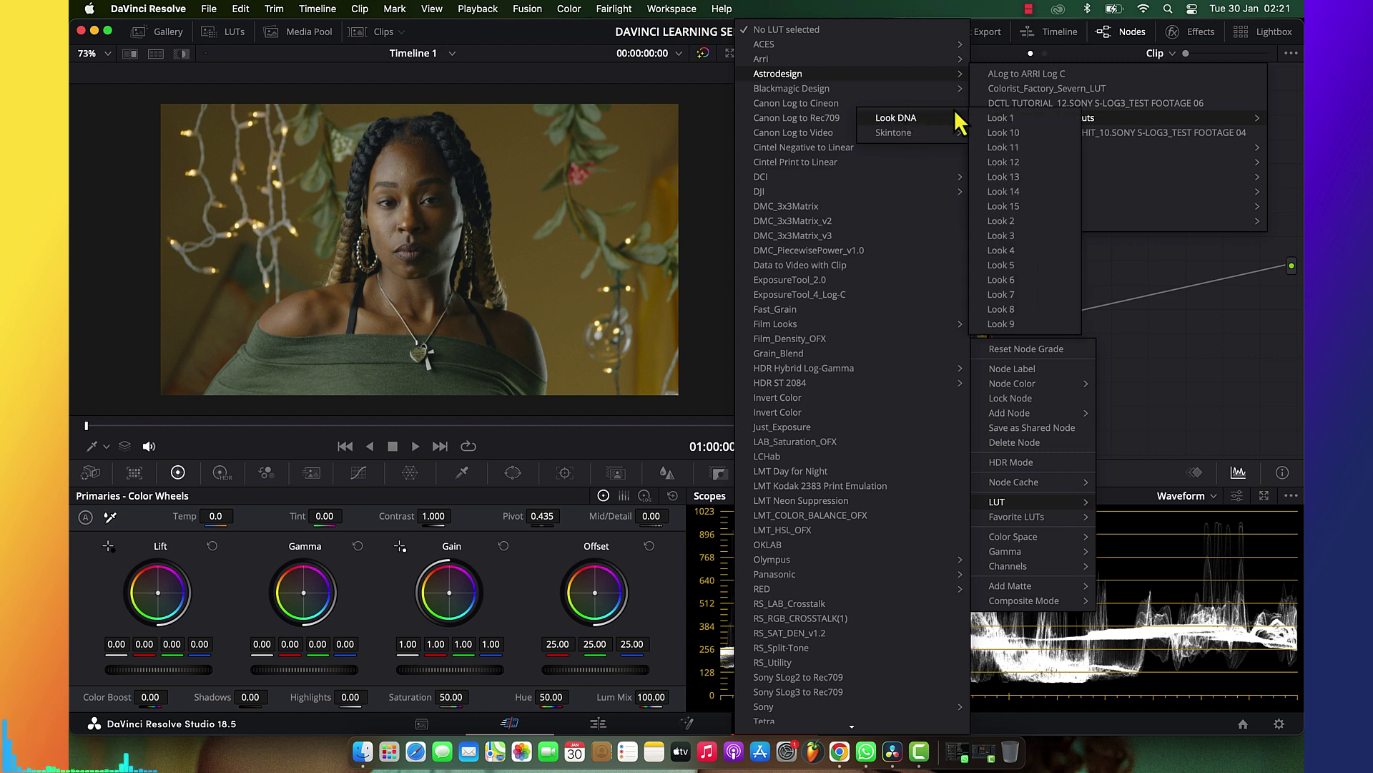
left_click(1147, 252)
scroll(272, 311, "up", 1)
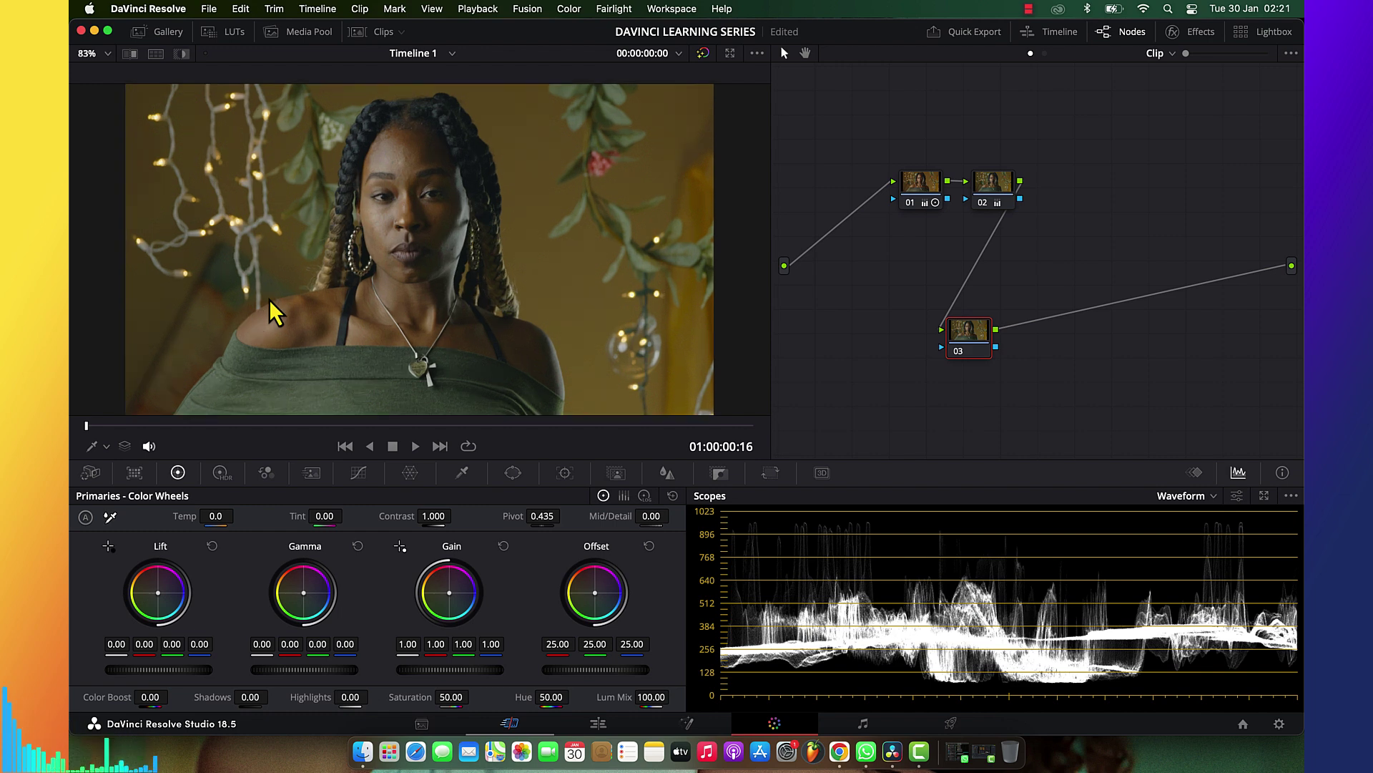
Browse the effects library from the Resolve FX Blur group through to the RG Magic Bullet plugins
left_click(1175, 39)
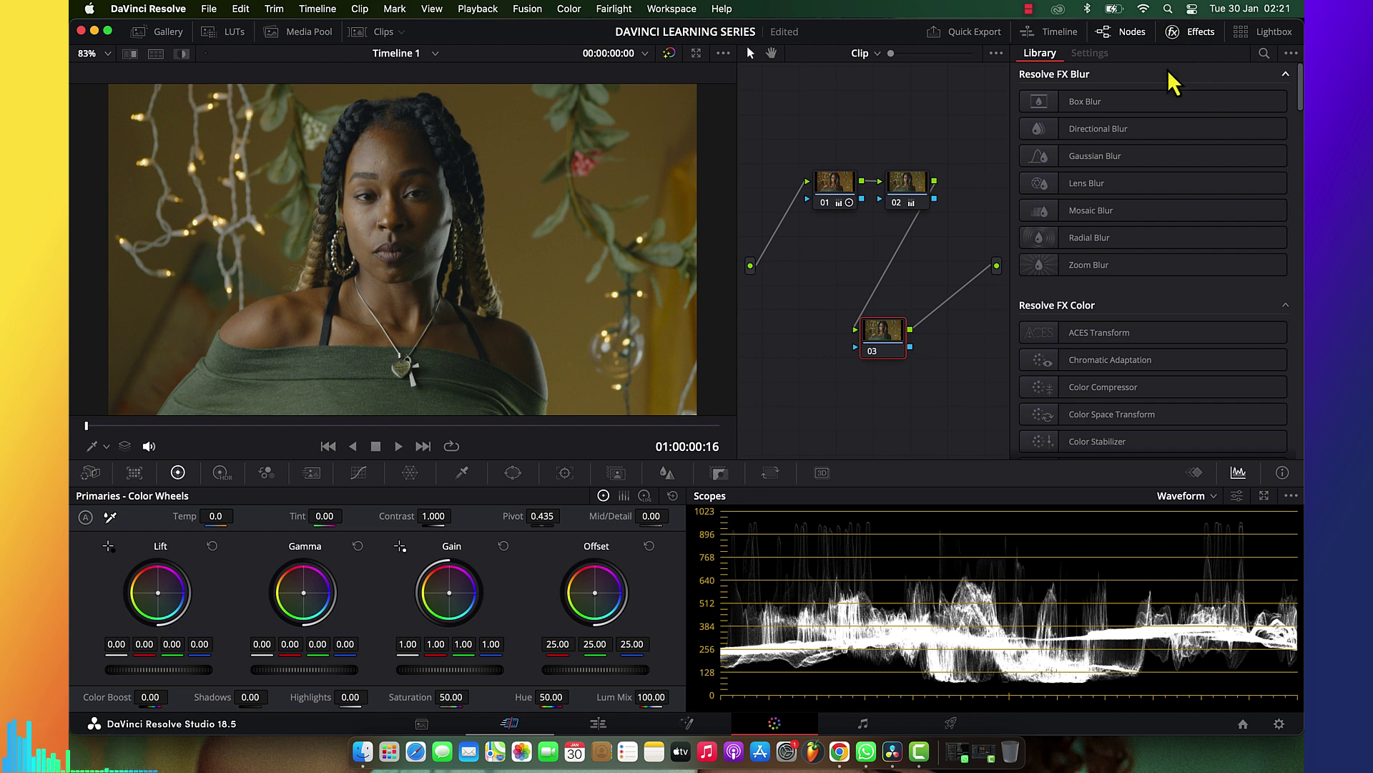
scroll(1164, 315, "down", 15)
scroll(1166, 320, "down", 15)
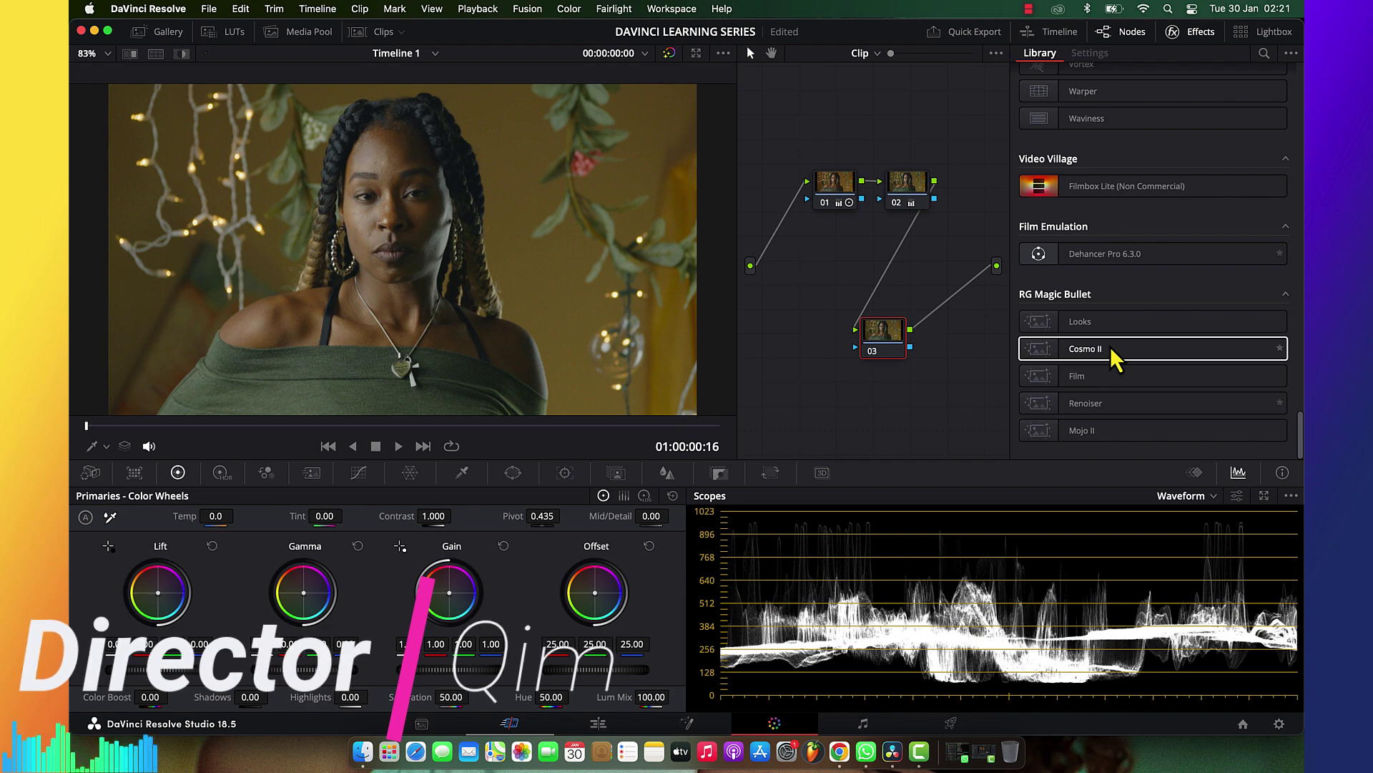
scroll(1113, 358, "up", 10)
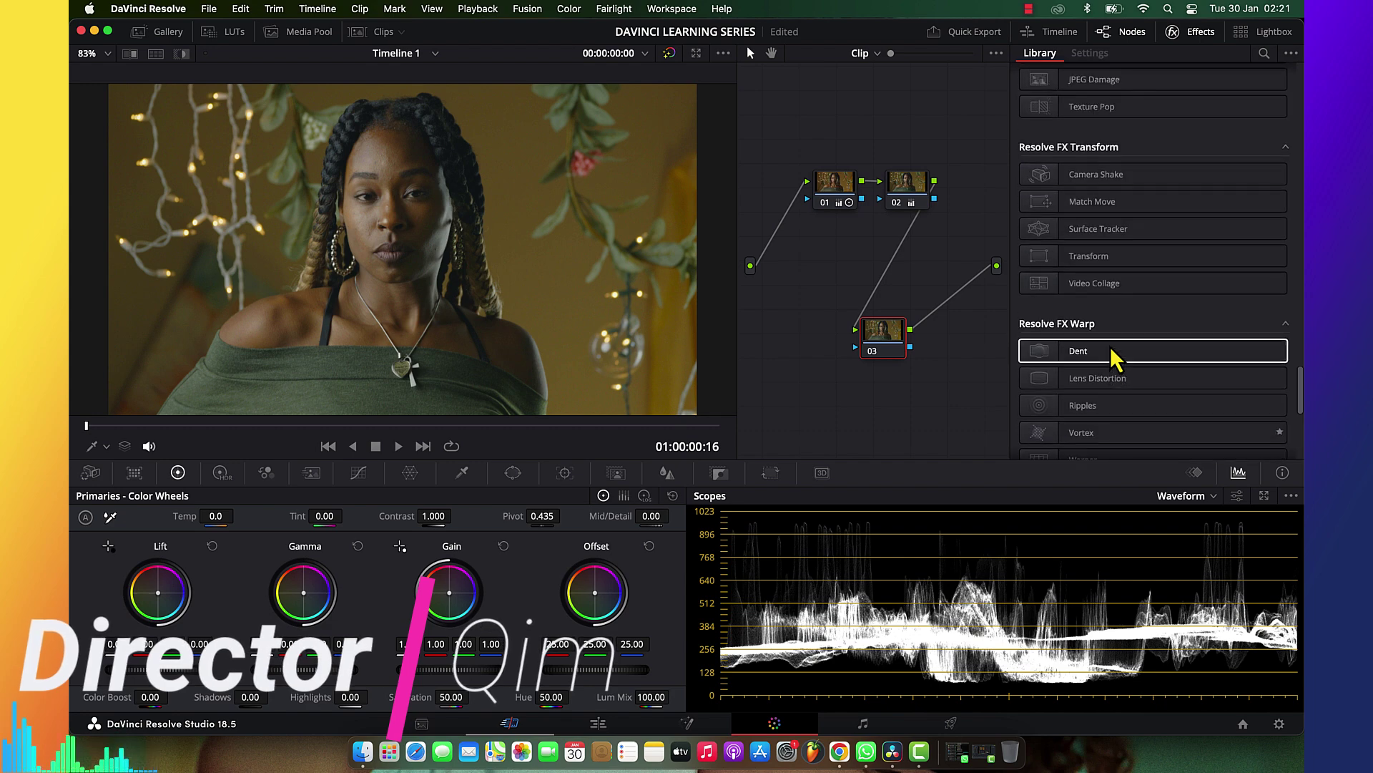
scroll(1113, 357, "up", 10)
scroll(1113, 358, "up", 15)
scroll(1099, 201, "up", 20)
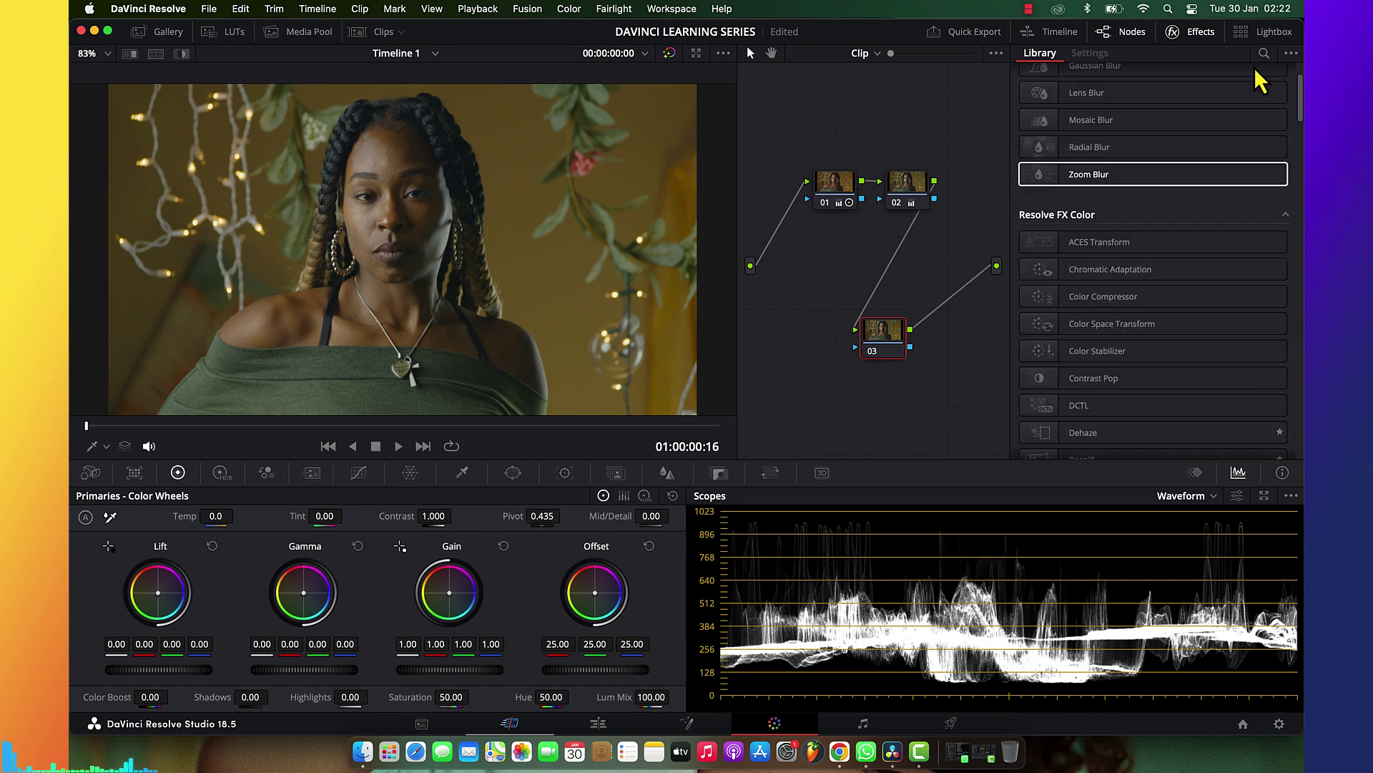
scroll(1259, 81, "up", 3)
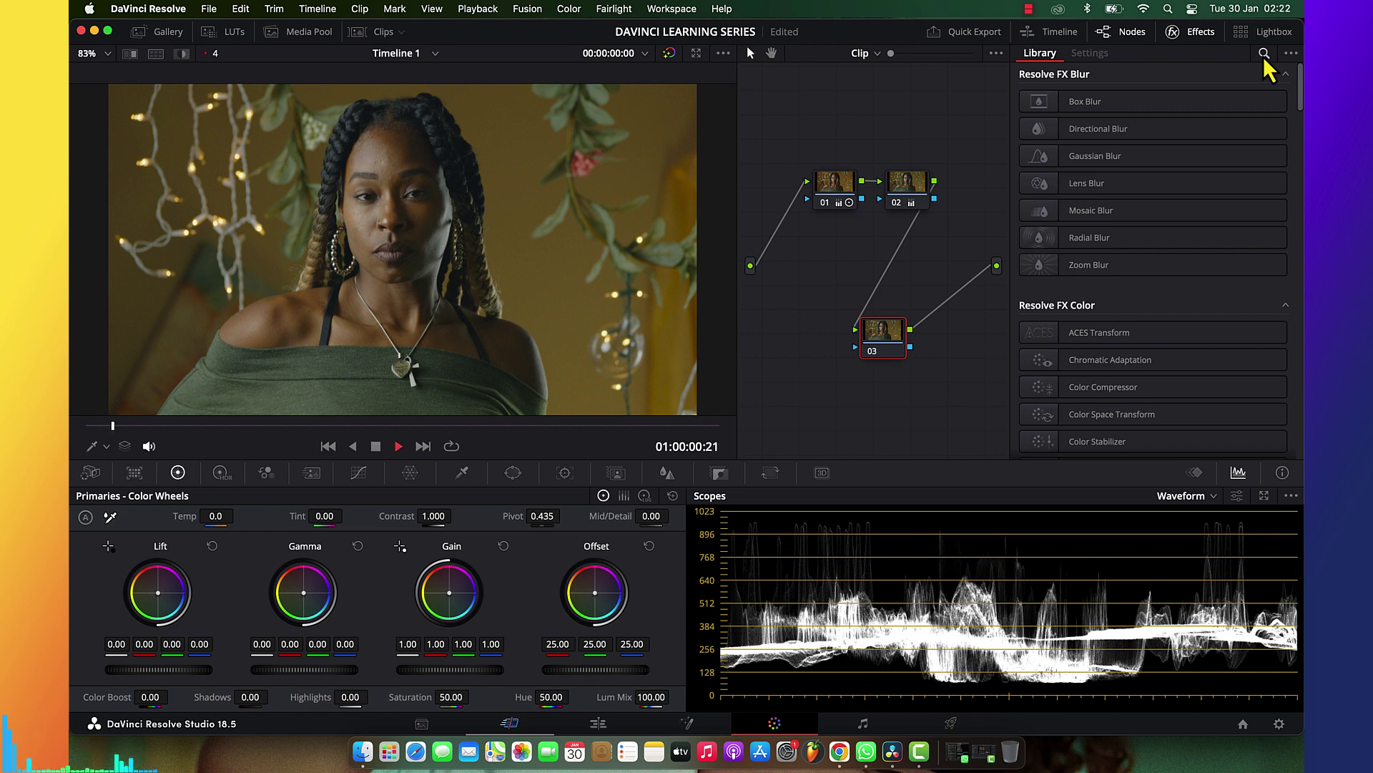
Search the effects library for "COL" and apply Color Space Transform to node 03 with playback stopped
left_click(1265, 56)
type("COL")
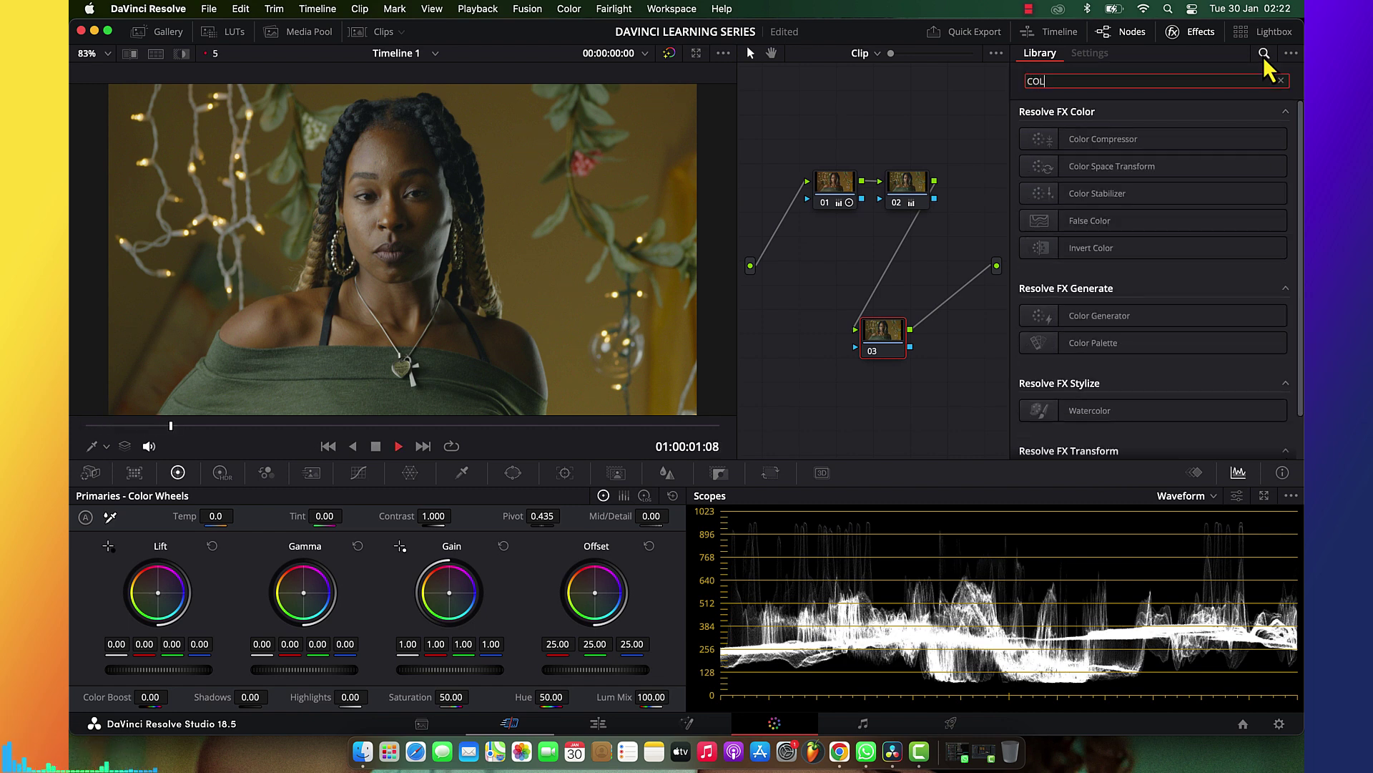
left_click_drag(1122, 175, 887, 344)
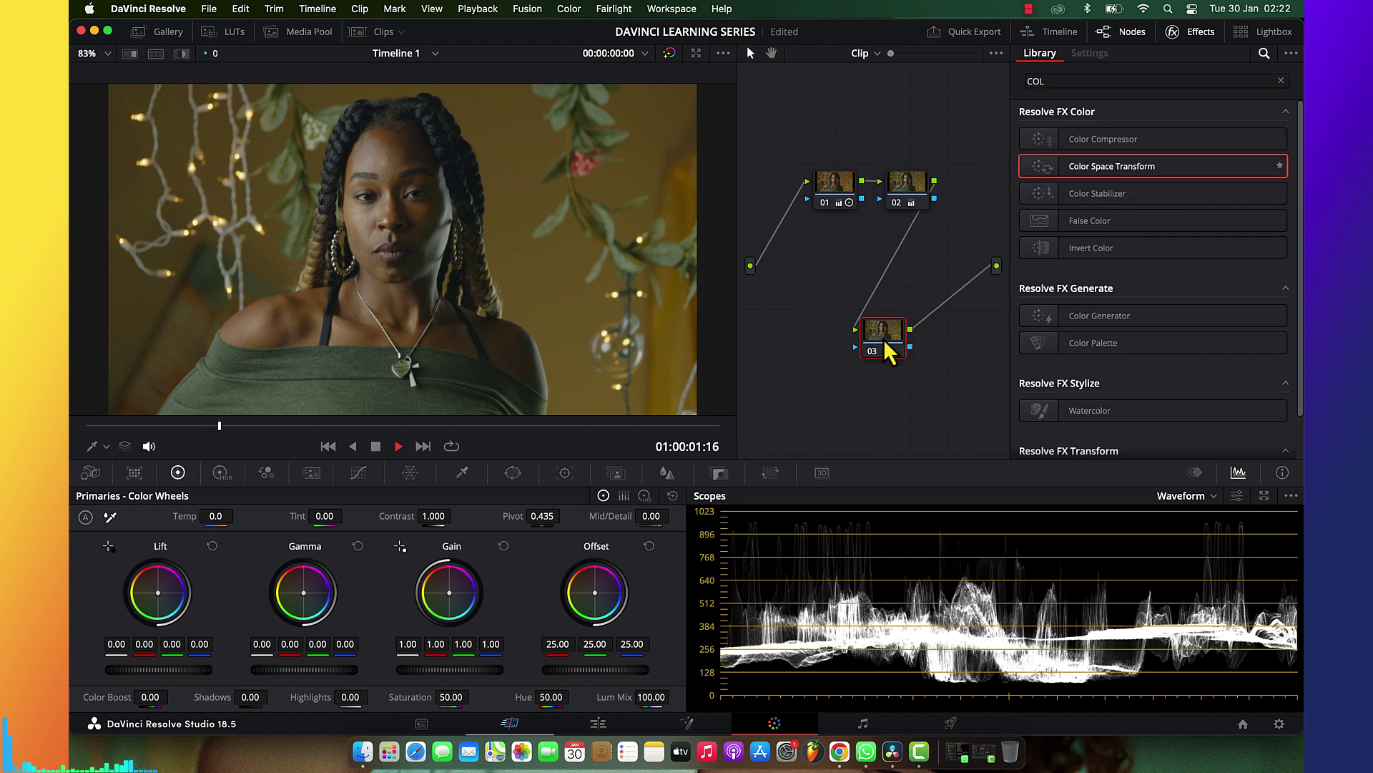
left_click(375, 447)
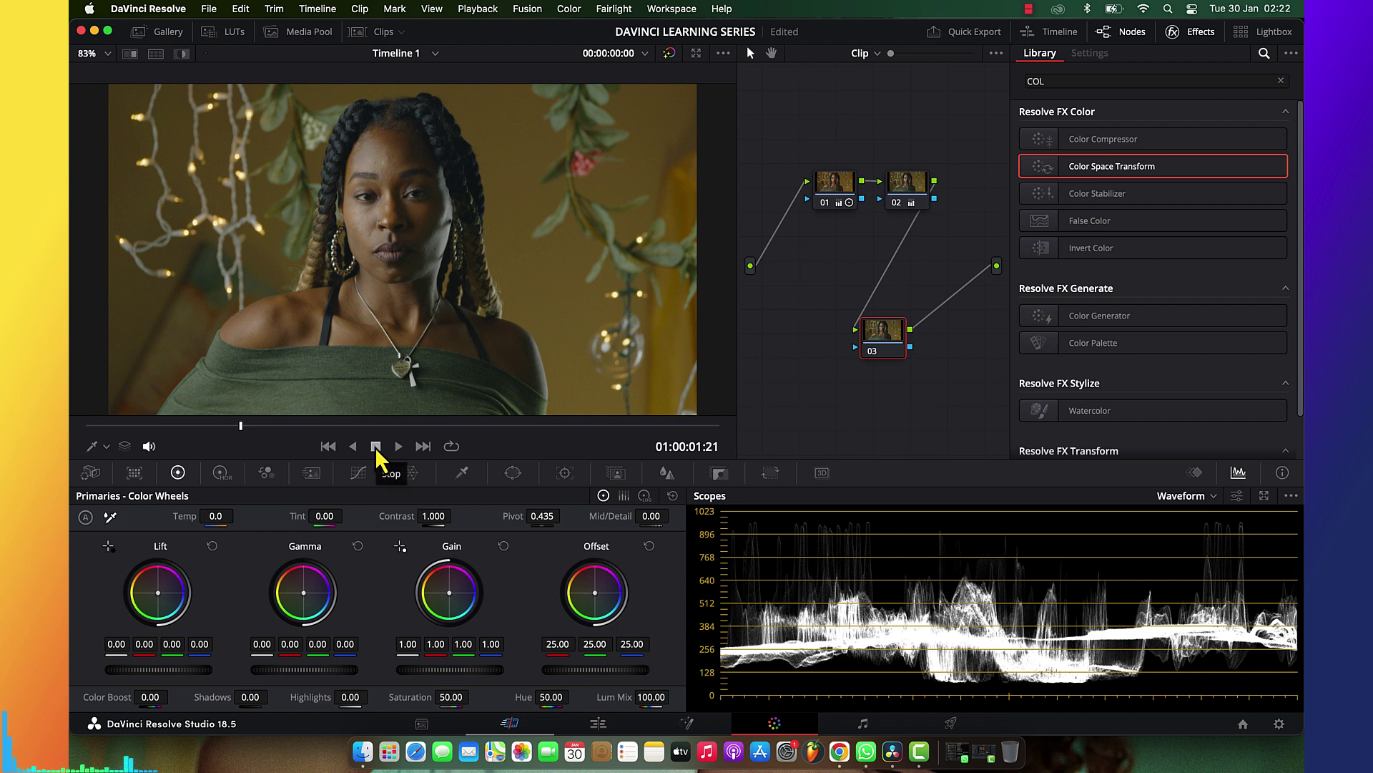
left_click_drag(1076, 176, 892, 352)
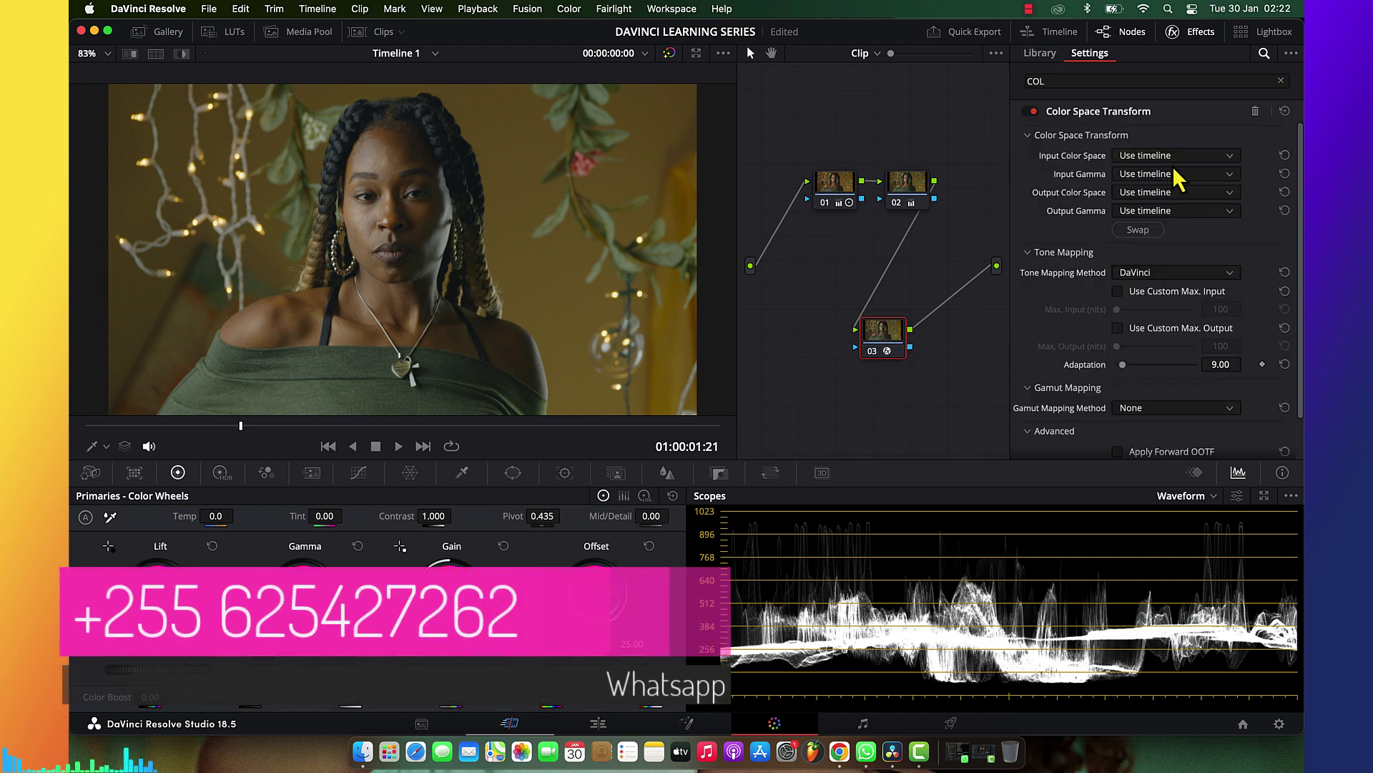
View the Input Color Space choices of the Color Space Transform, and reset the effect to its defaults
left_click(1191, 157)
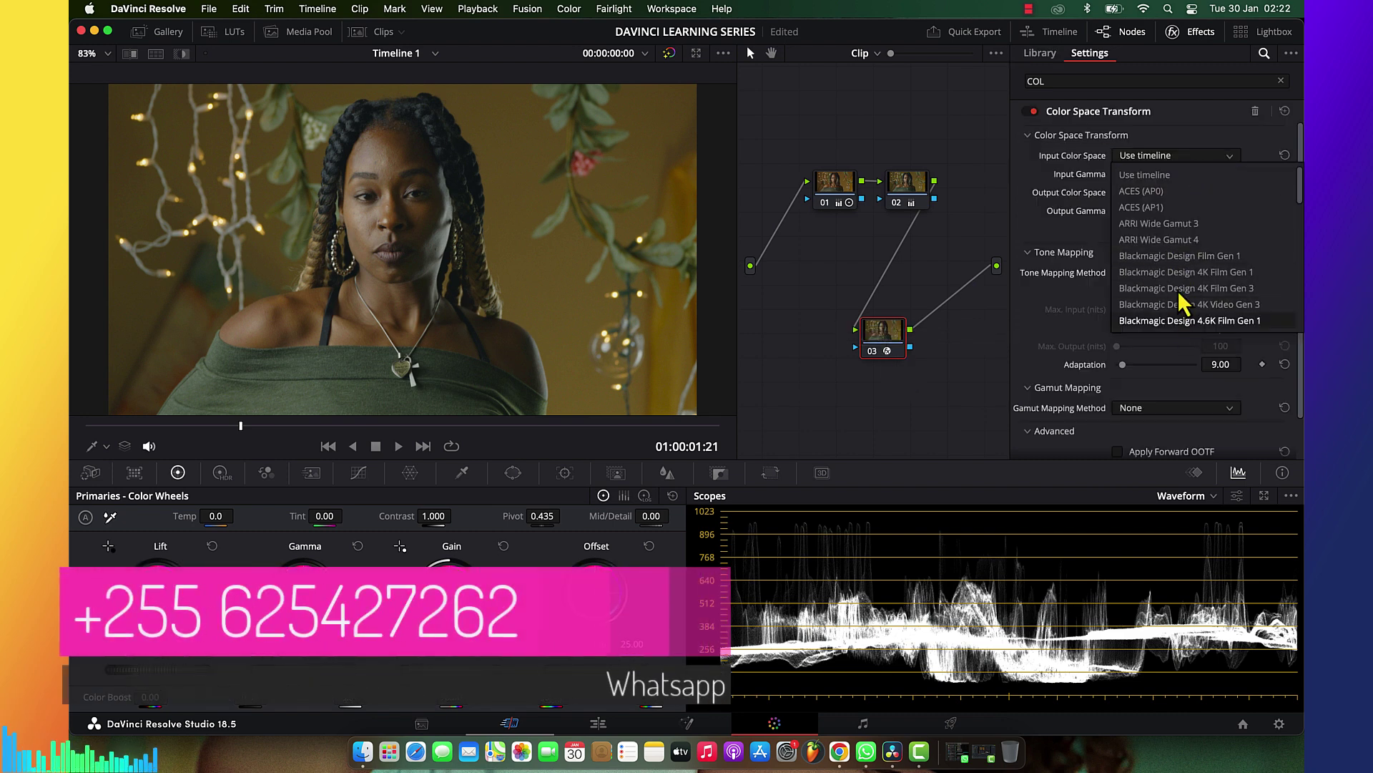
left_click(1295, 150)
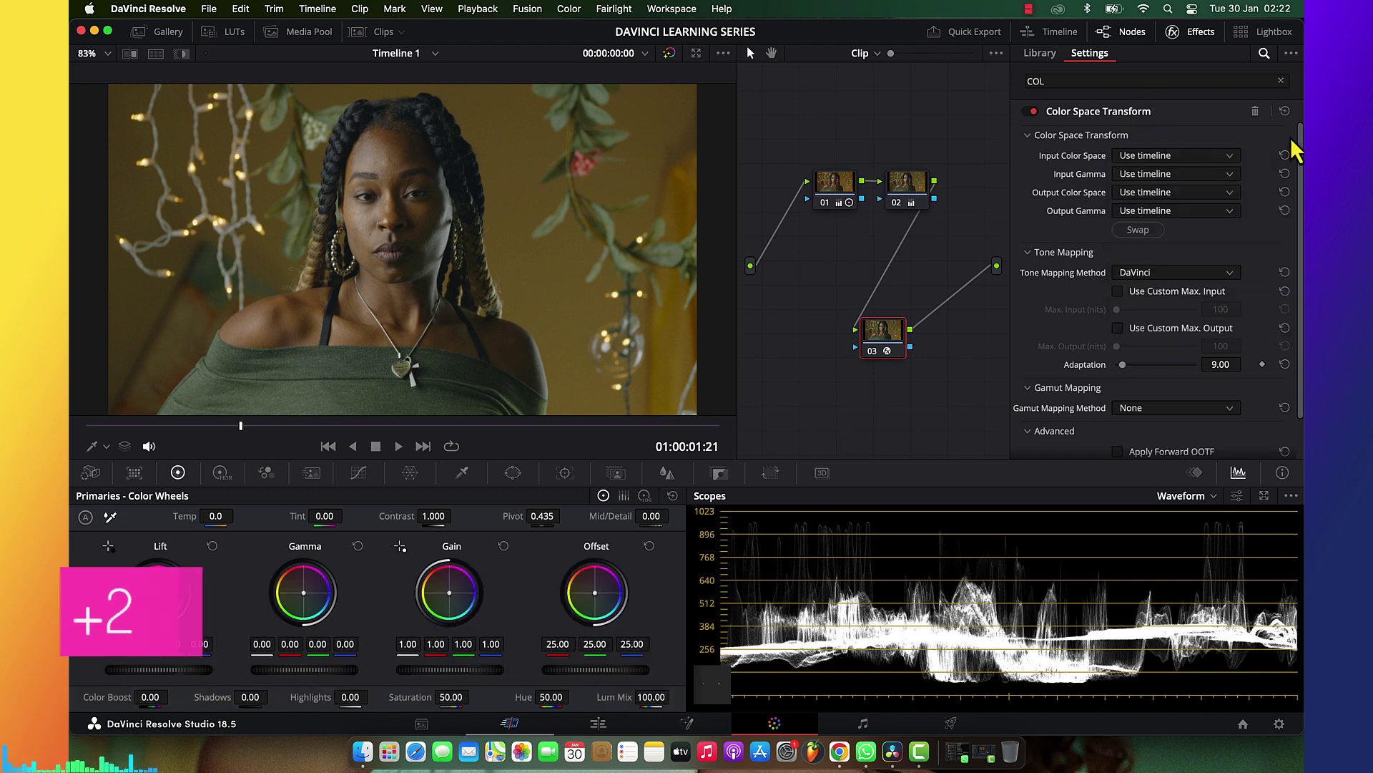
left_click(1284, 112)
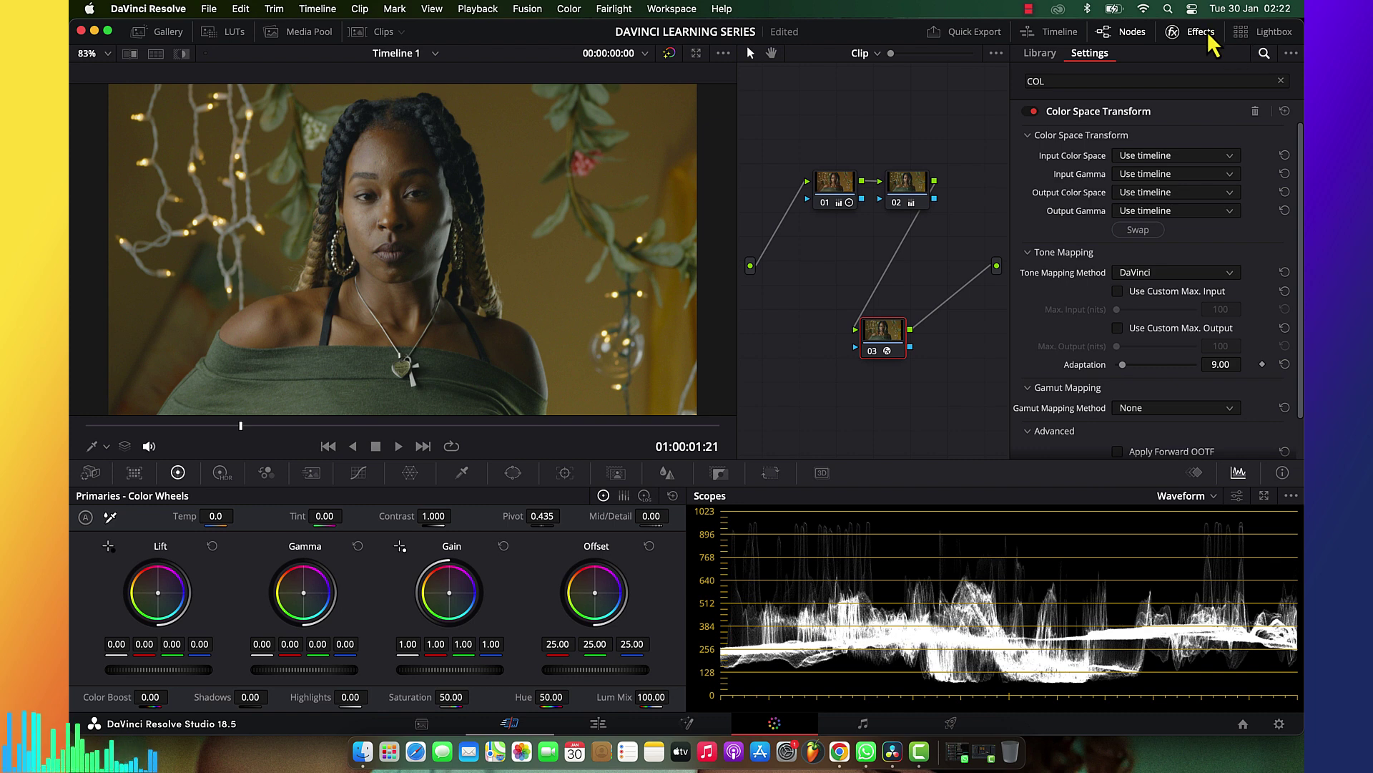
left_click(1202, 33)
Review the Master Settings and Color Management sections of the project settings without changing anything
left_click(1280, 725)
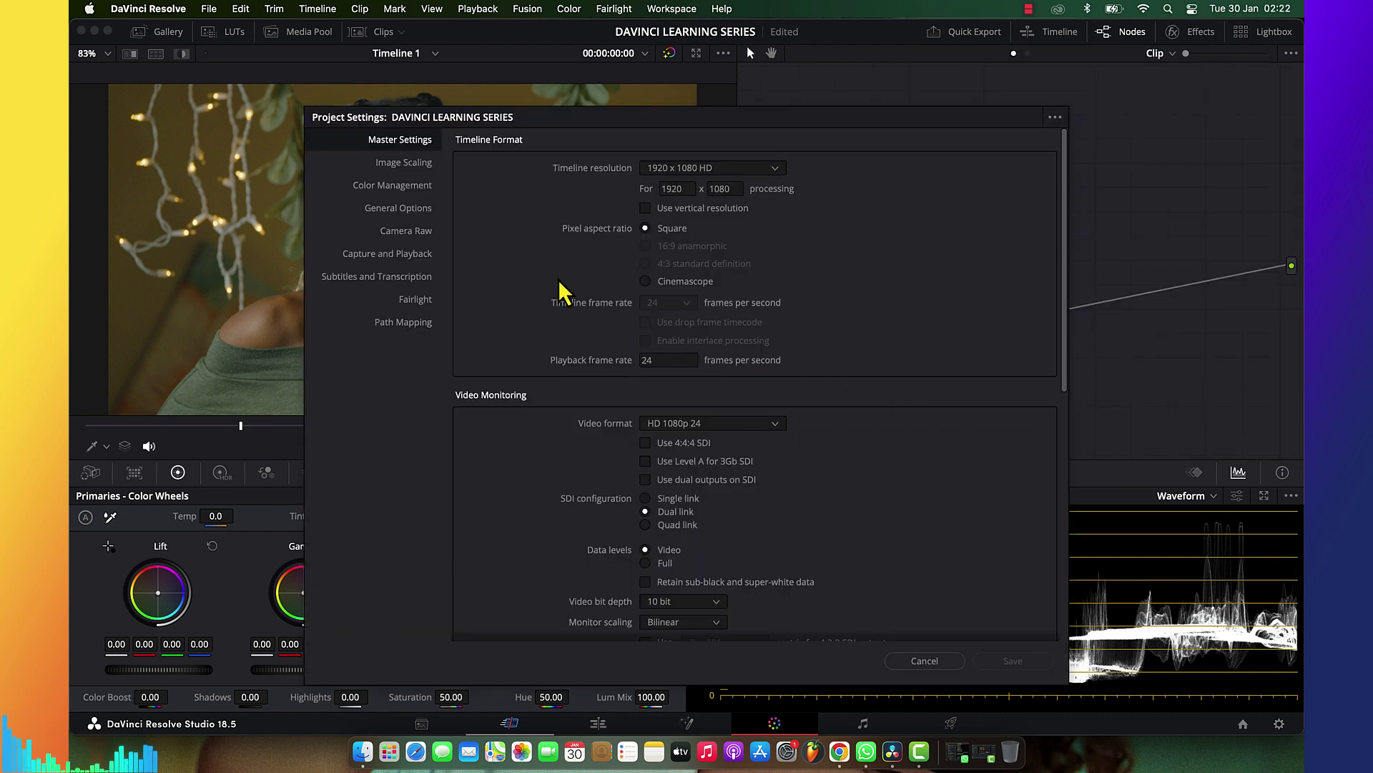
left_click(405, 189)
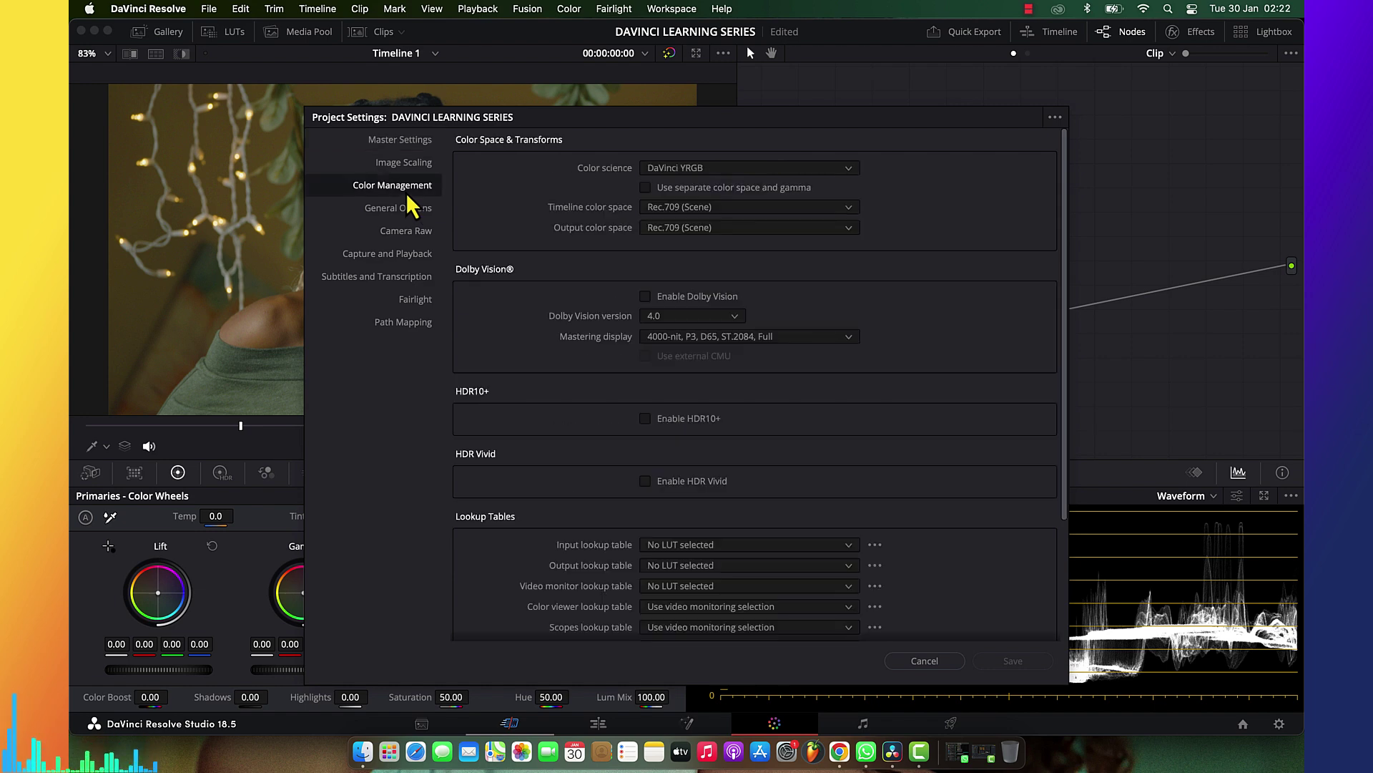
left_click(407, 141)
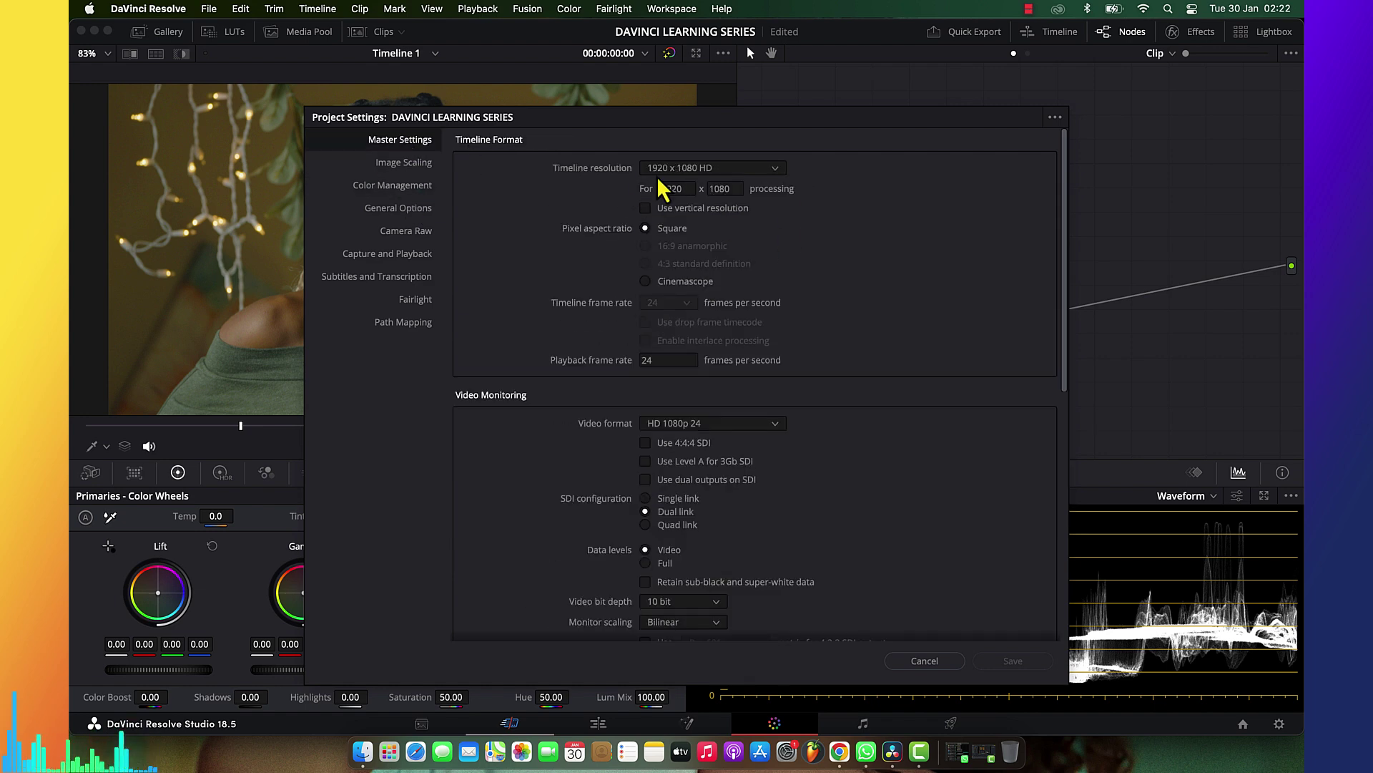
left_click(405, 190)
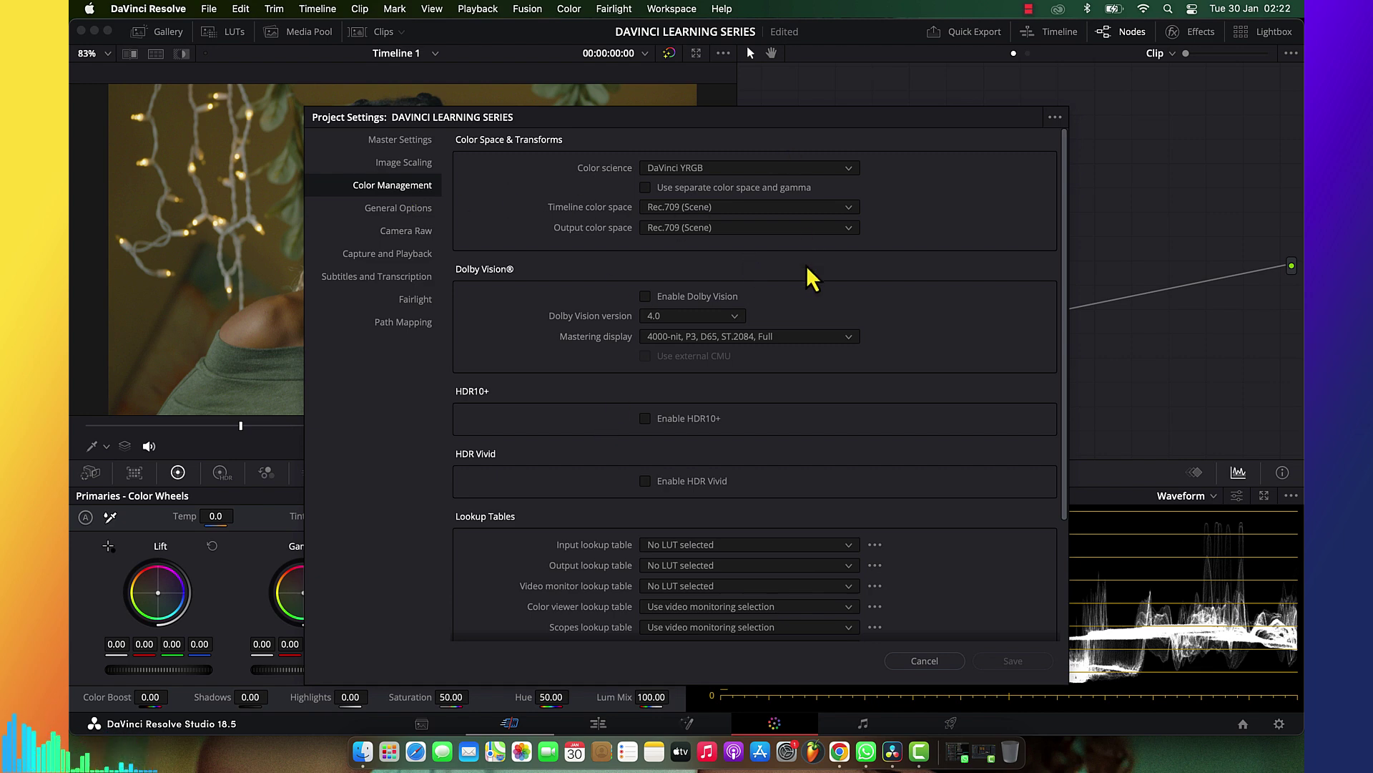
left_click(925, 664)
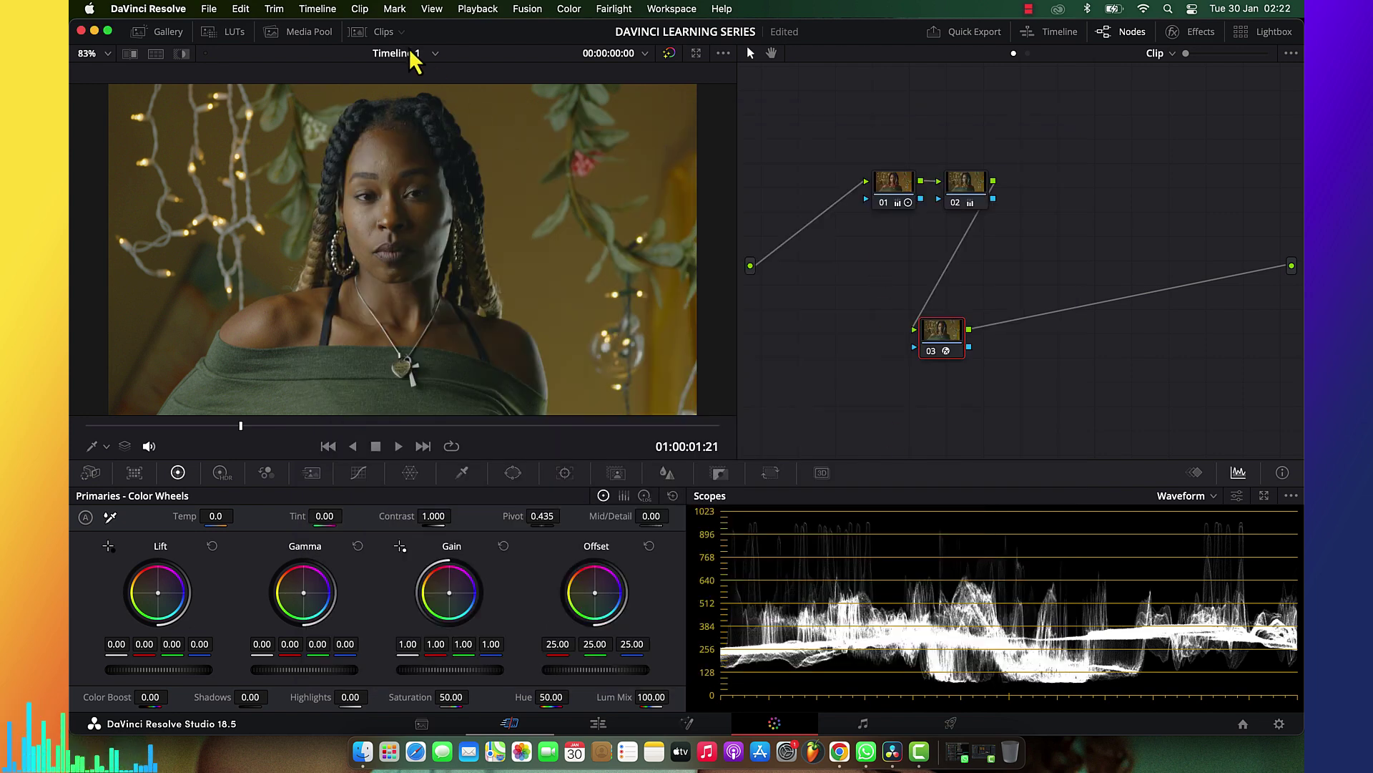
Show the clip thumbnails, view the ungraded clip 02 and return to clip 01
left_click(371, 36)
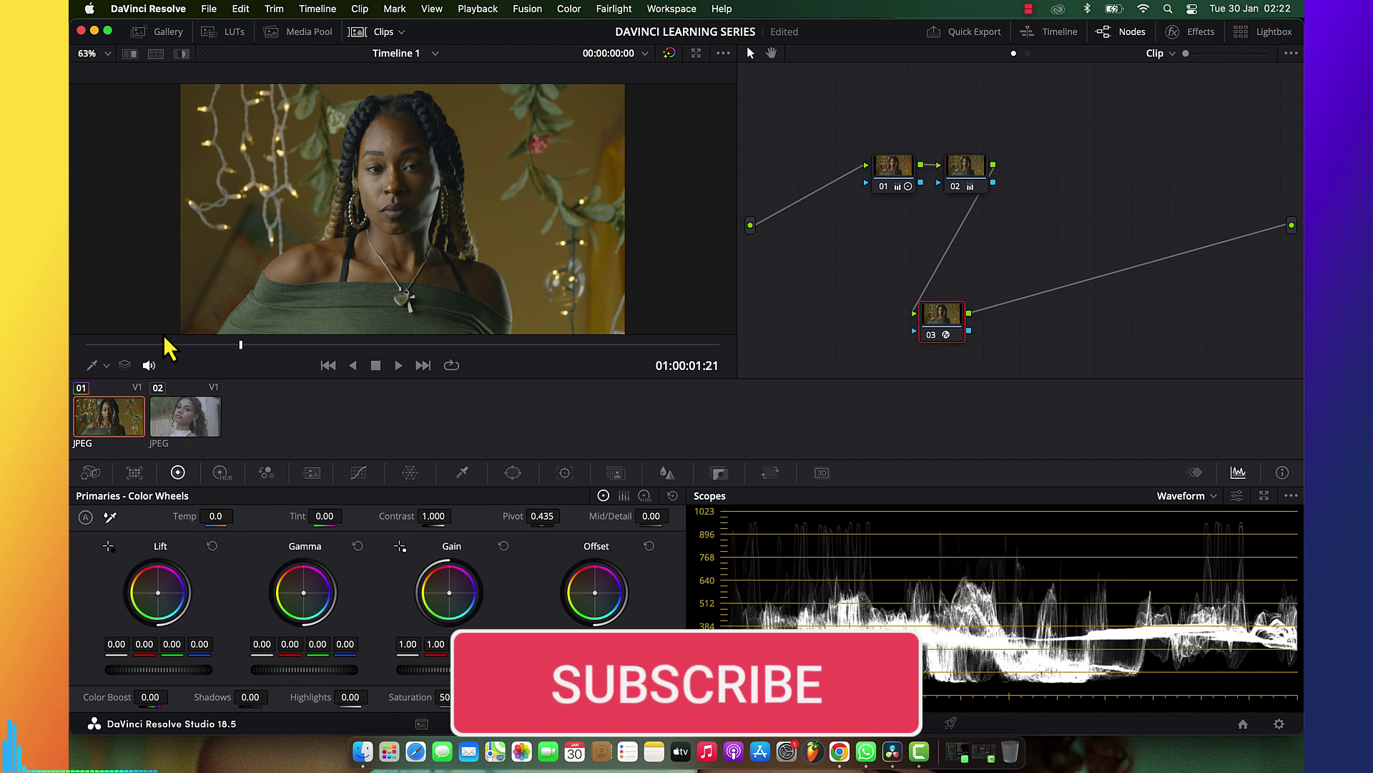
left_click(200, 426)
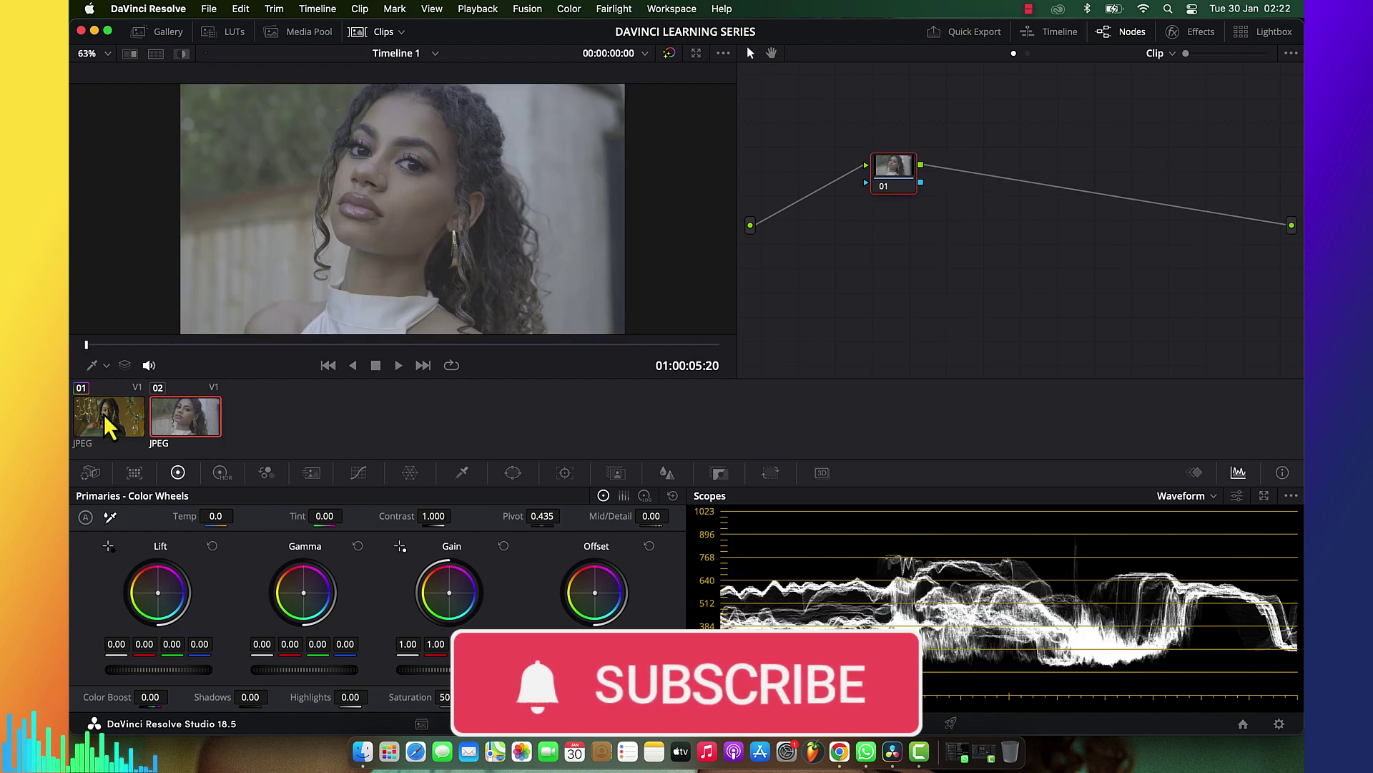
left_click(106, 422)
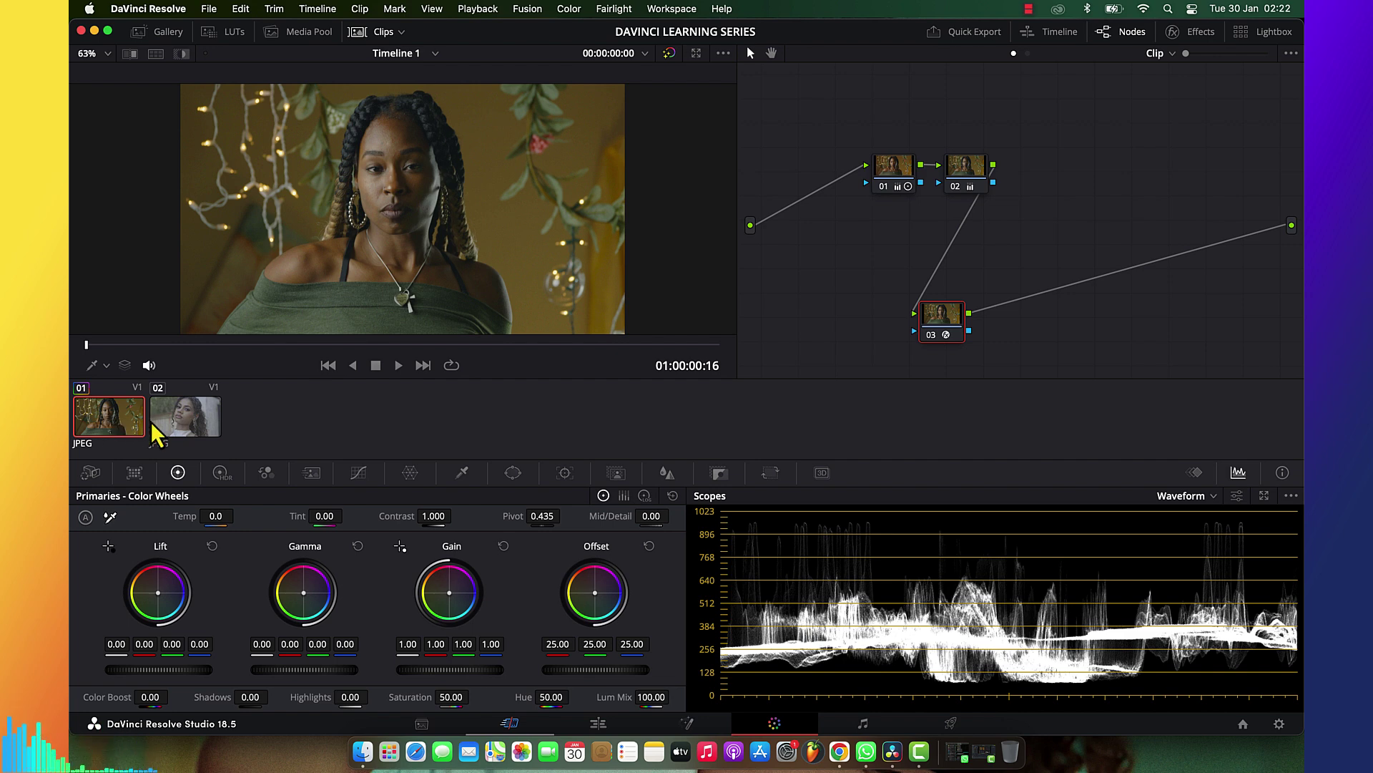
Apply the grade of clip 01 to clip 02, and return to clip 01 with the clip thumbnails hidden
left_click(183, 438)
right_click(111, 425)
left_click(148, 276)
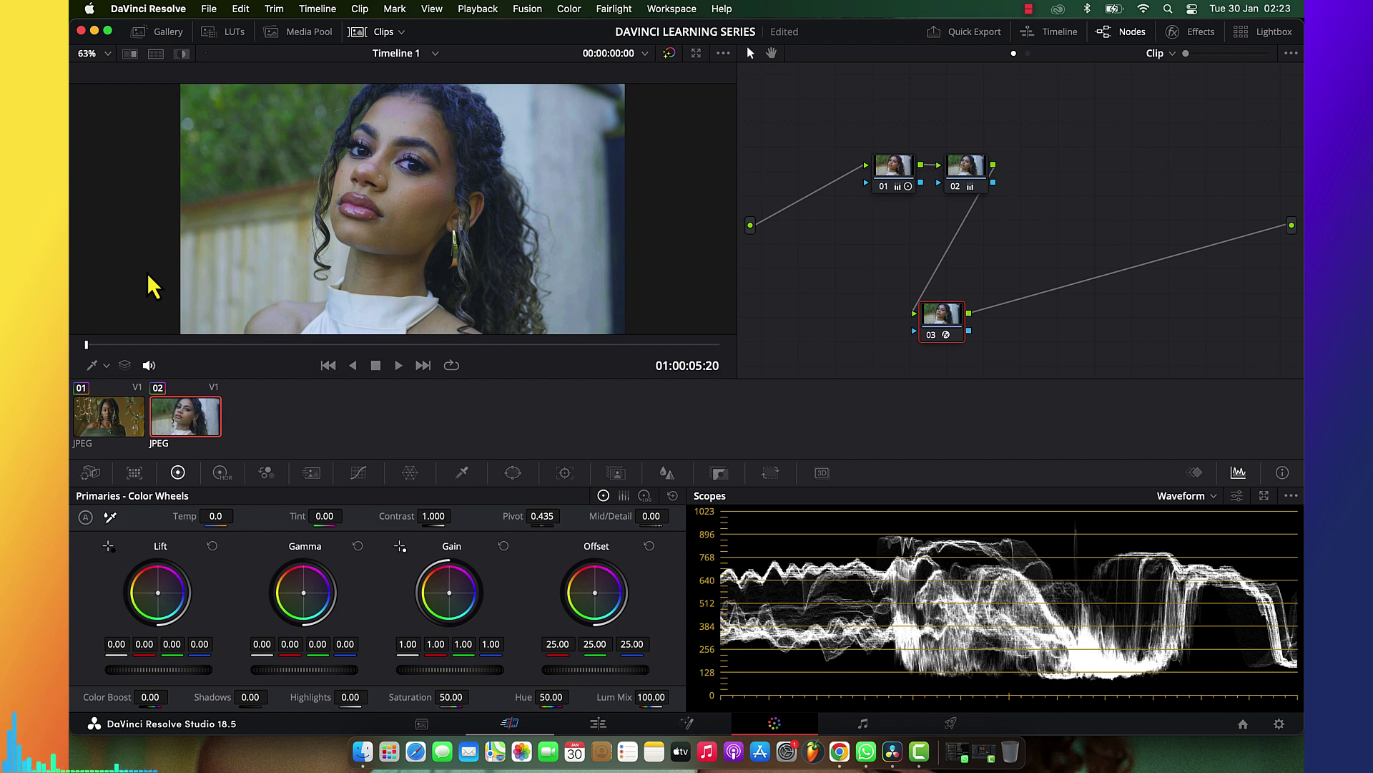
right_click(108, 434)
left_click(172, 277)
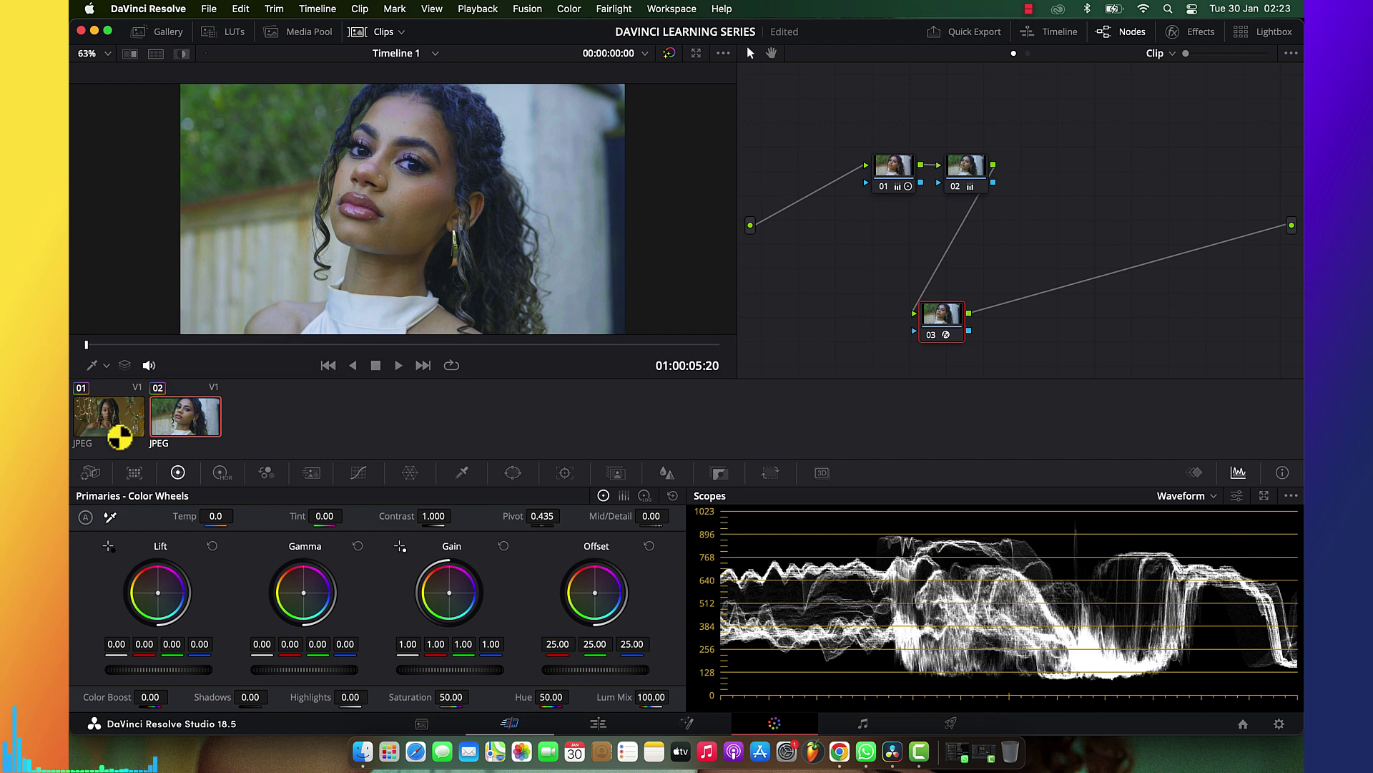
left_click(107, 429)
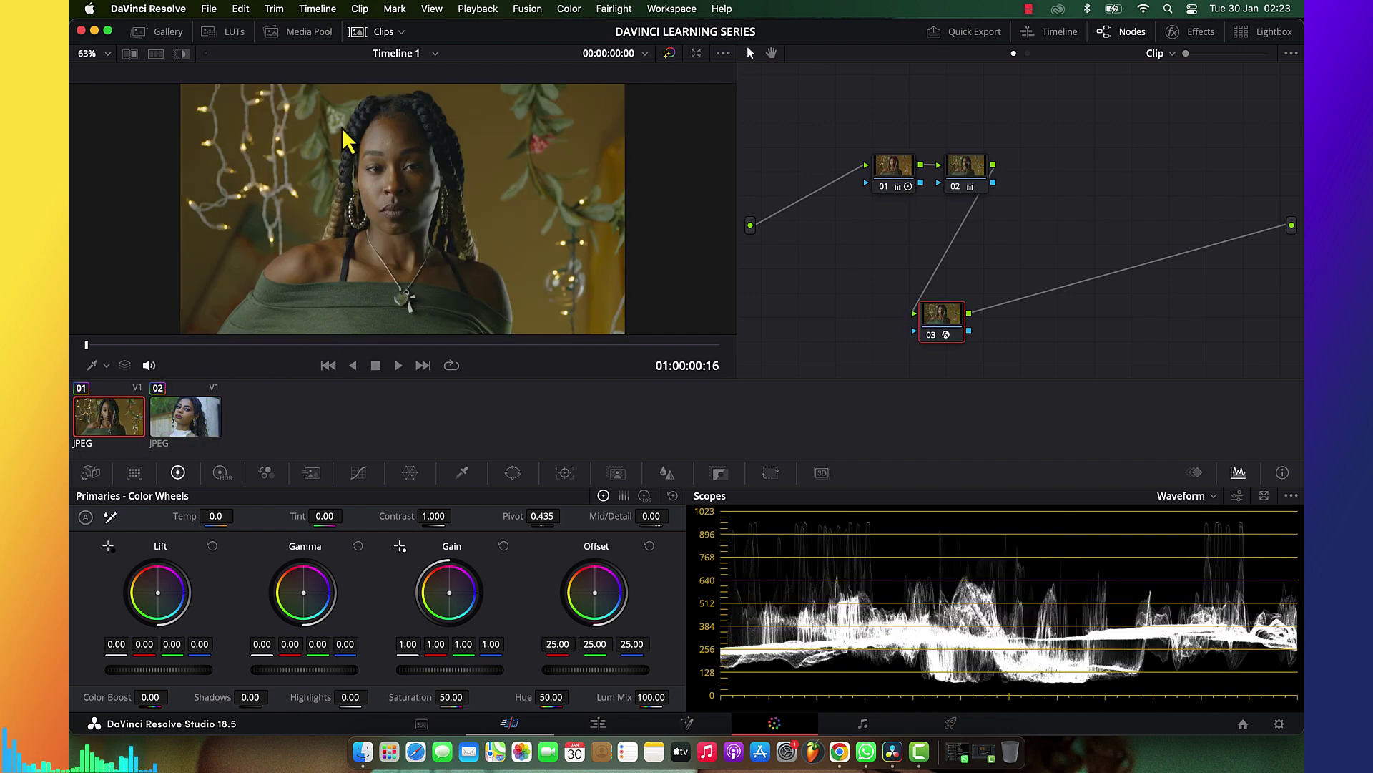
left_click(356, 37)
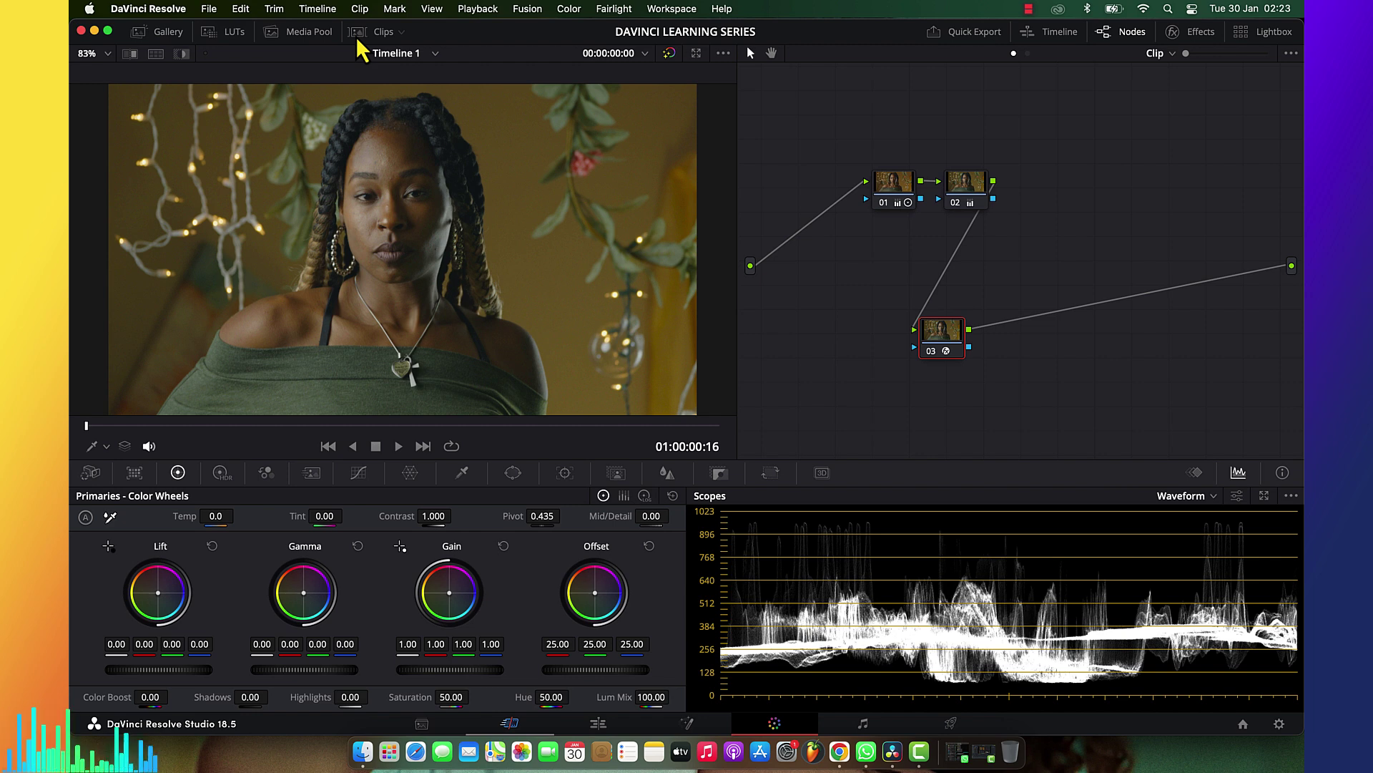
Reset all grades and nodes of clip 01 and try Auto Color on the remaining node
left_click(581, 10)
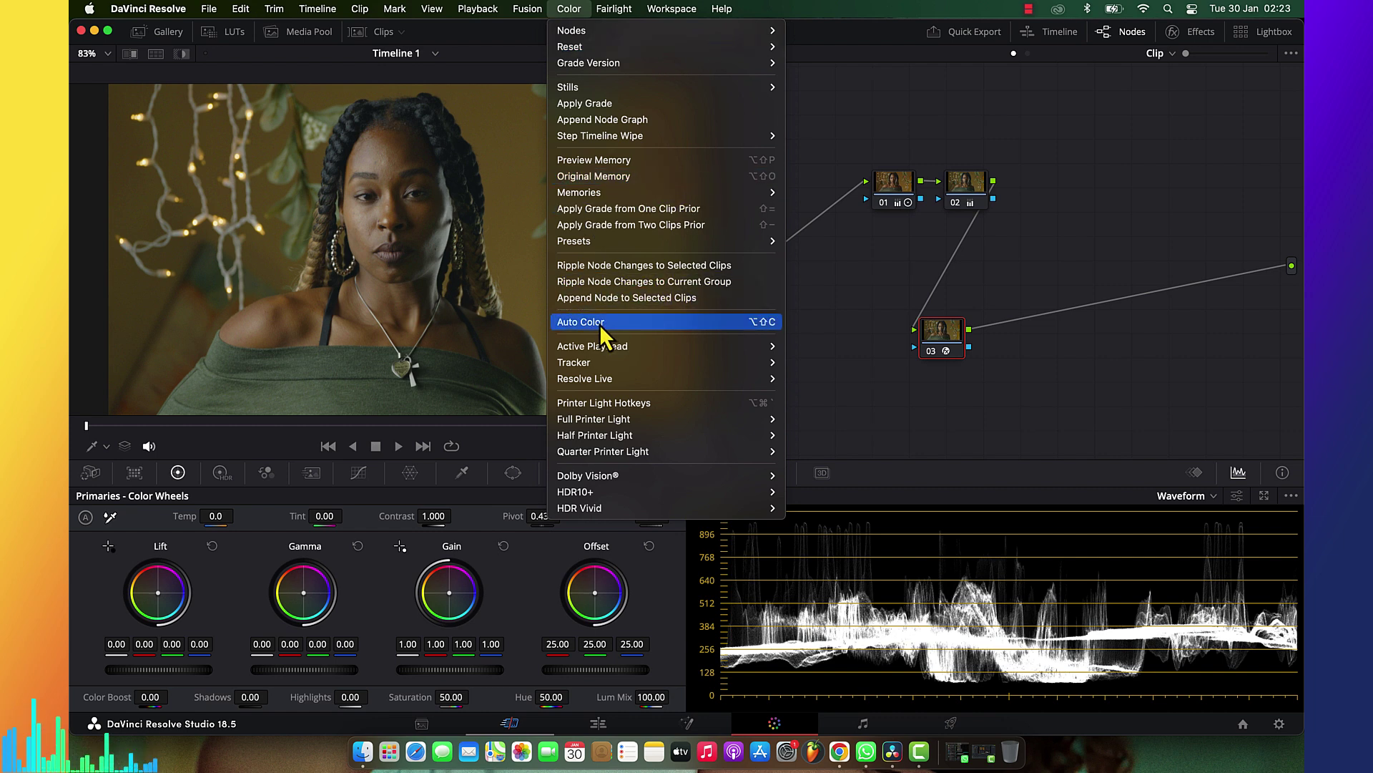
right_click(887, 226)
right_click(887, 226)
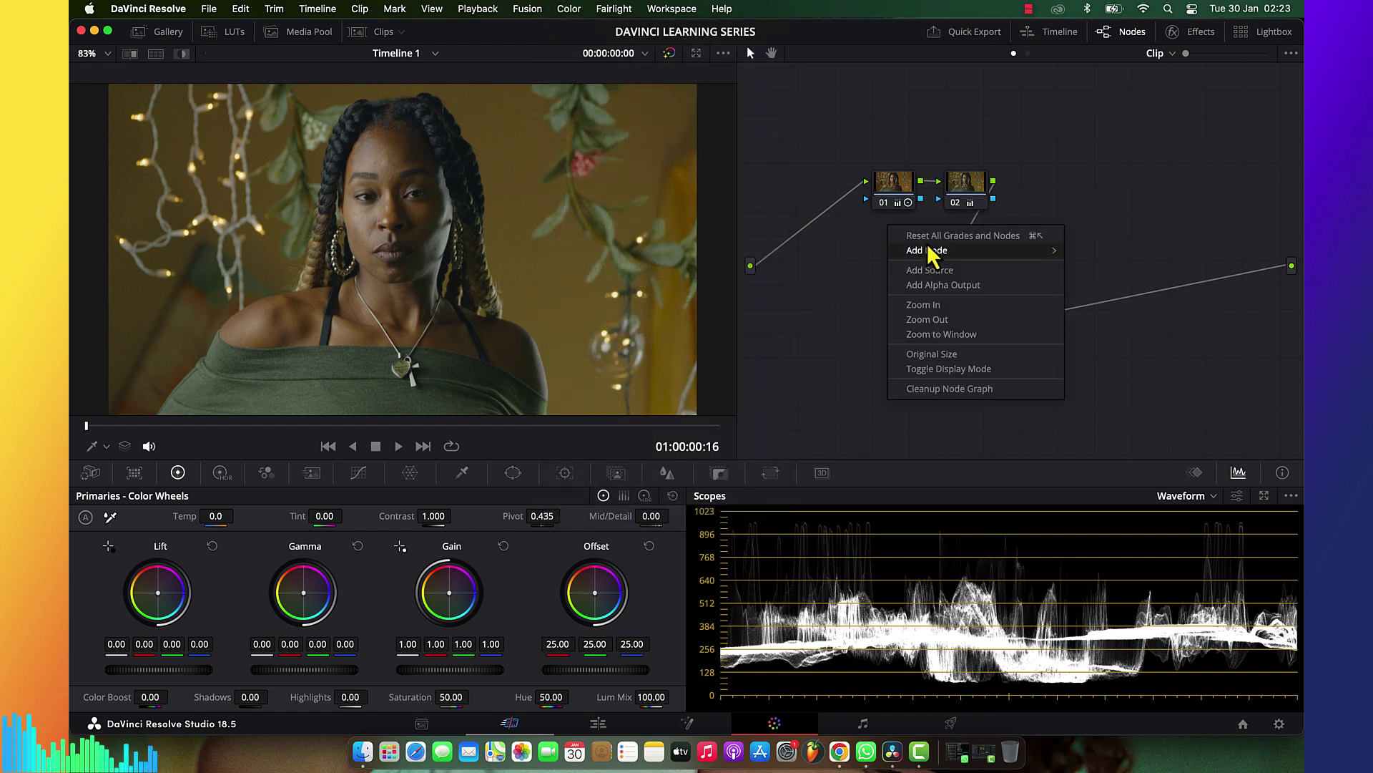
left_click(952, 235)
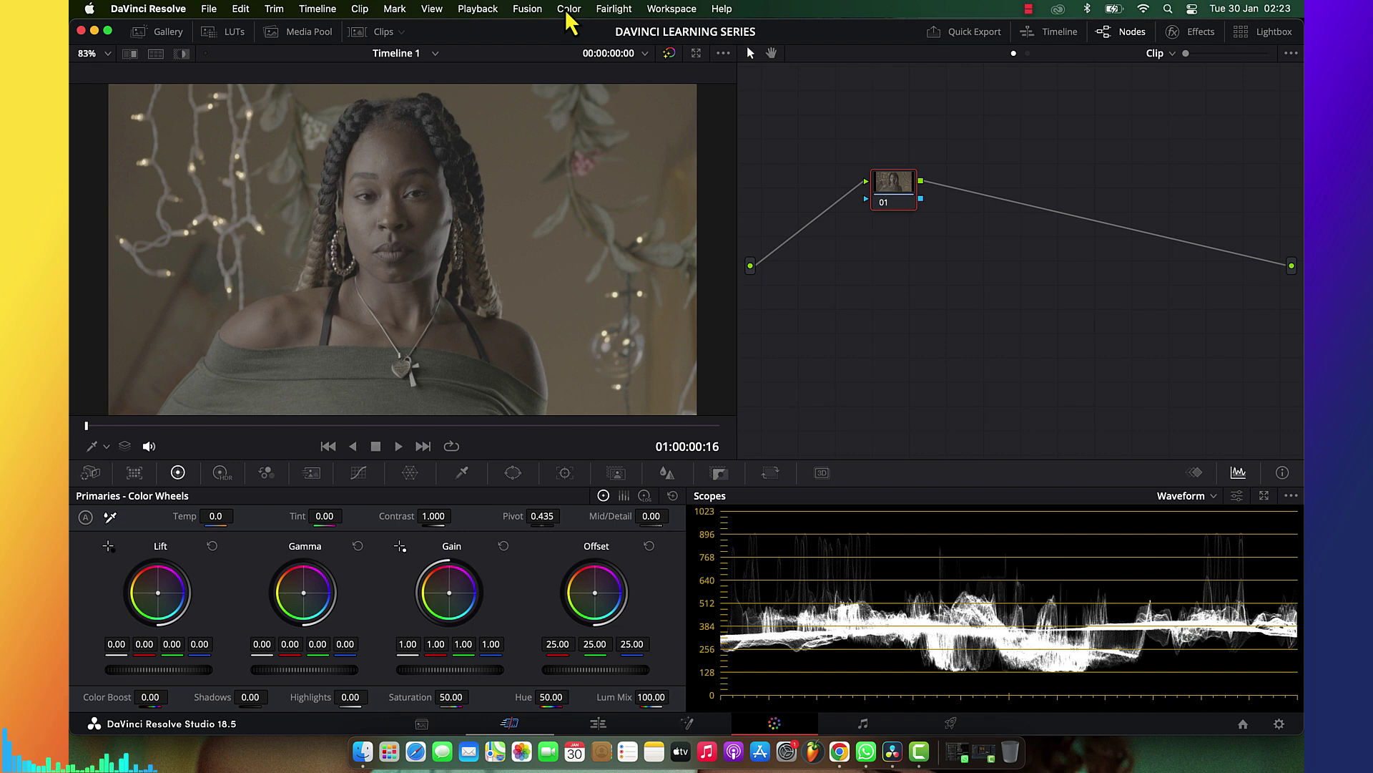
left_click(569, 8)
left_click(594, 325)
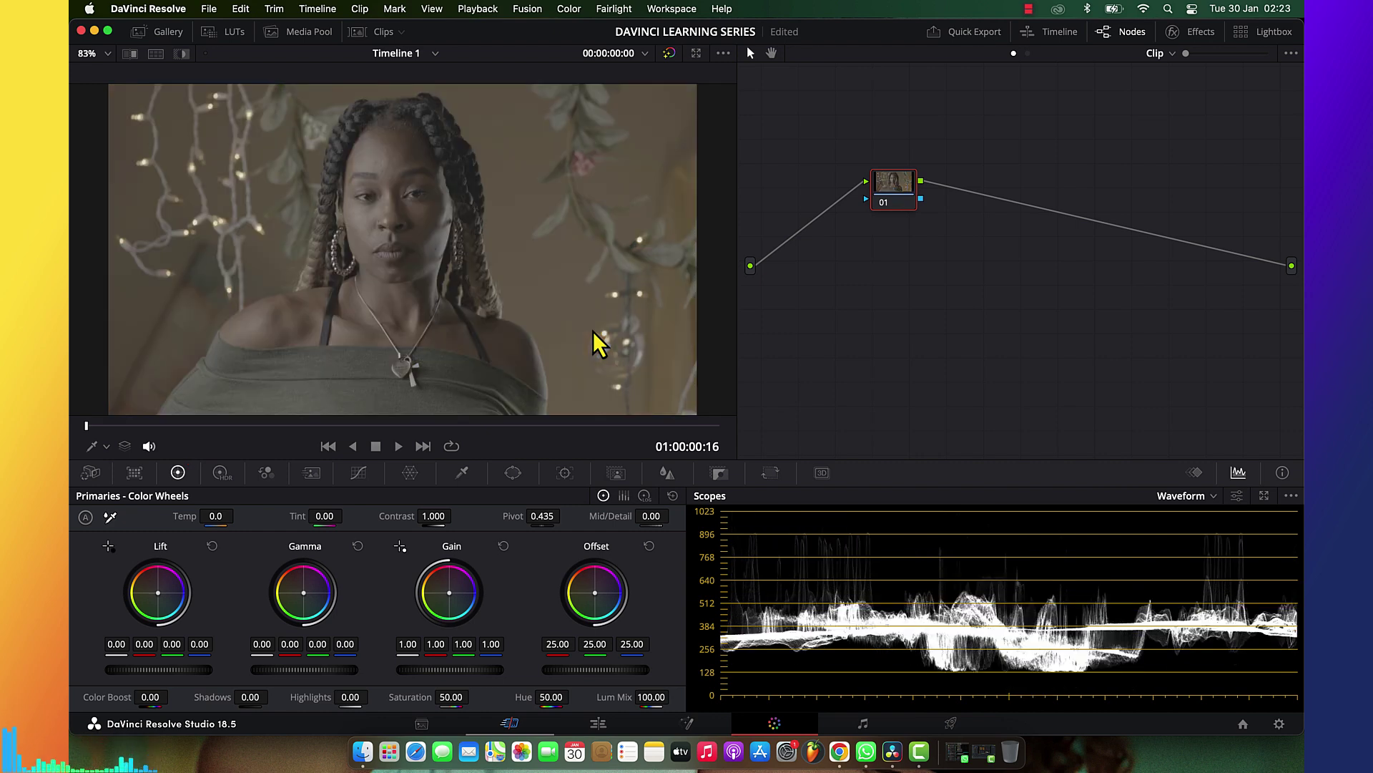
Restore the three-node grade of clip 01
left_click(569, 9)
left_click(960, 165)
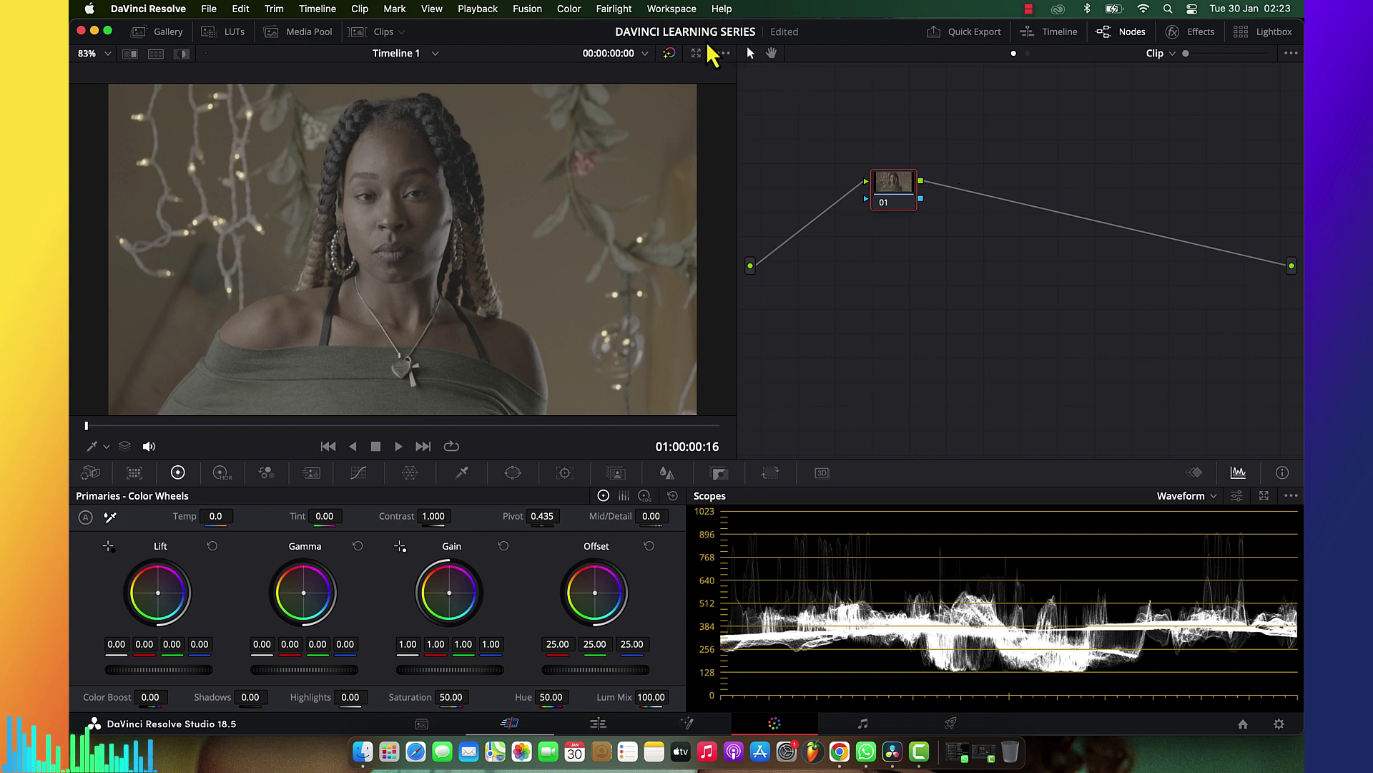
key("alt+shift+p")
Look through the Full and Quarter Printer Light and Active Playhead options without choosing any
left_click(569, 9)
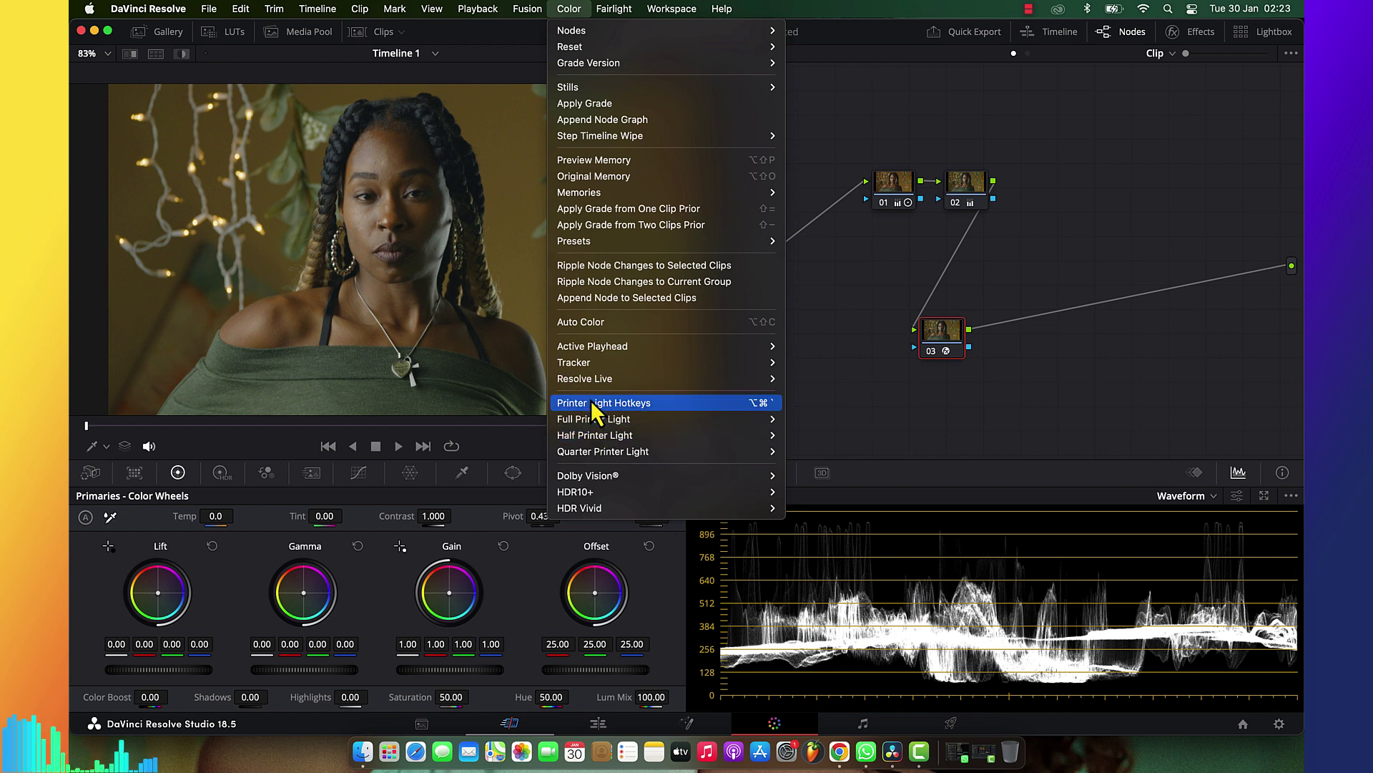
mouse_move(605, 418)
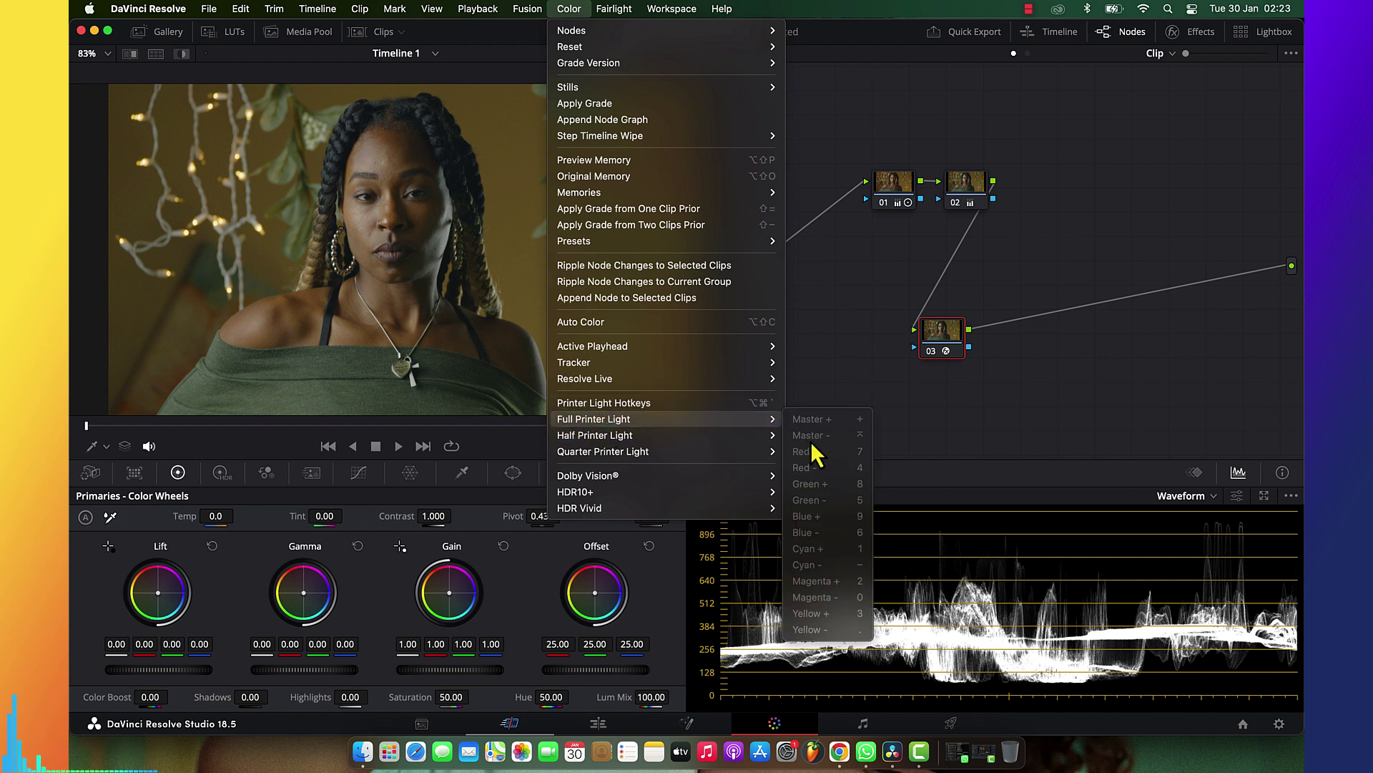
mouse_move(668, 458)
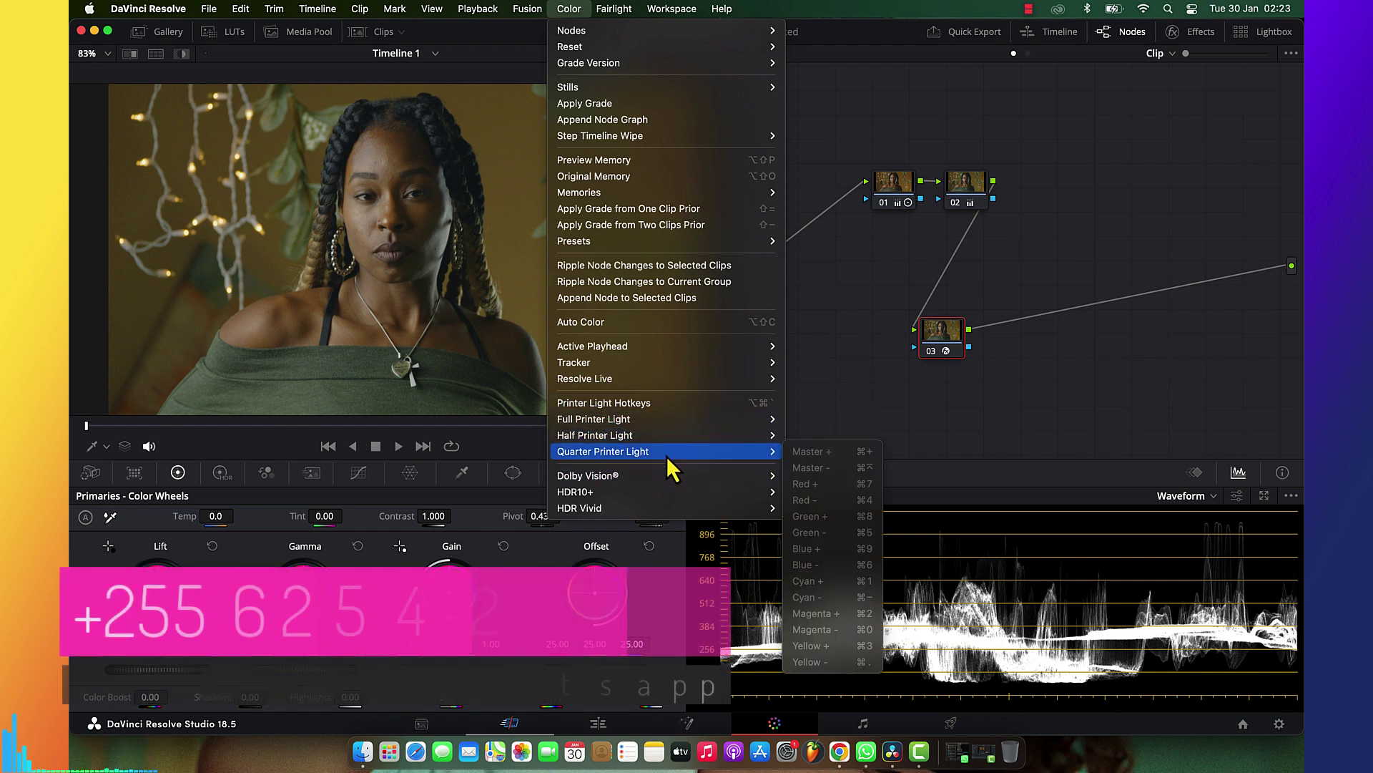
mouse_move(641, 344)
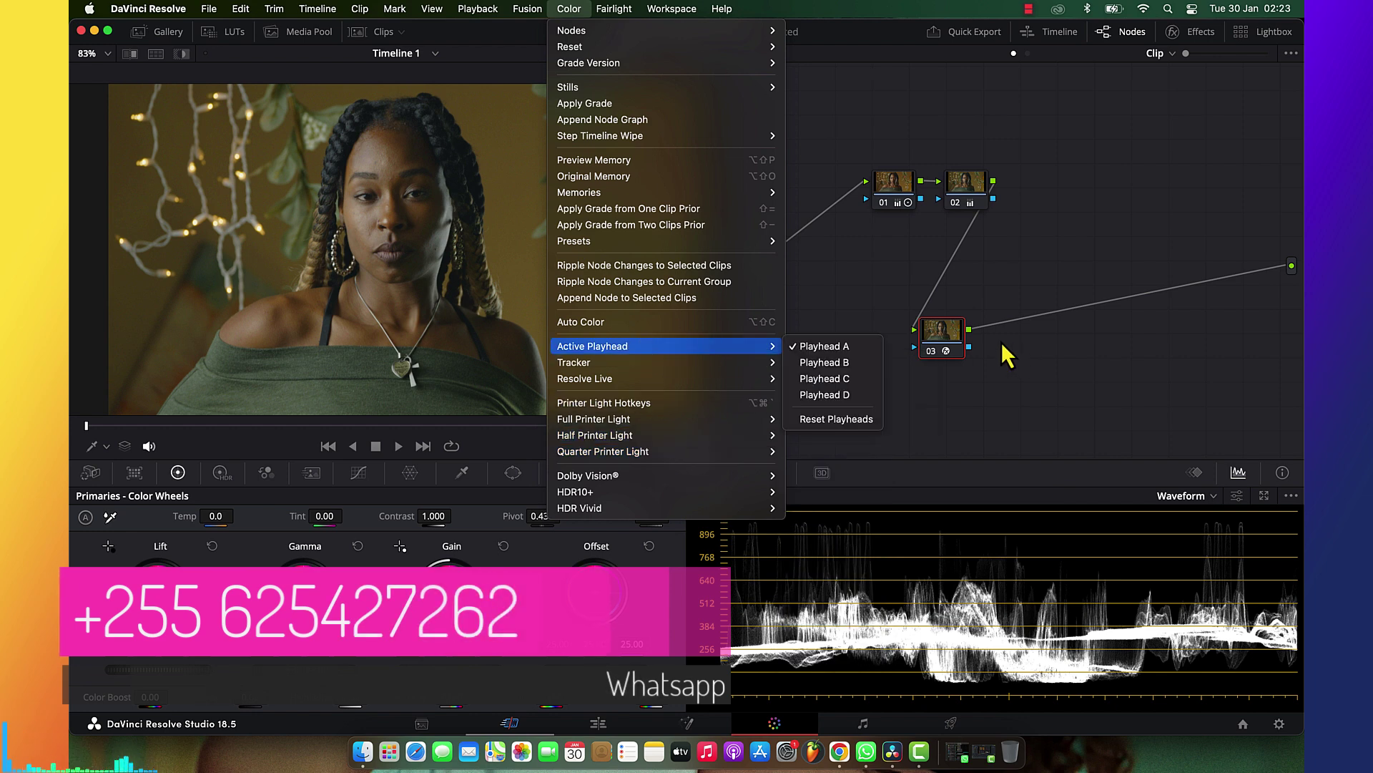
Clear the Color Space Transform effect from node 03
left_click(950, 349)
right_click(944, 346)
key("Escape")
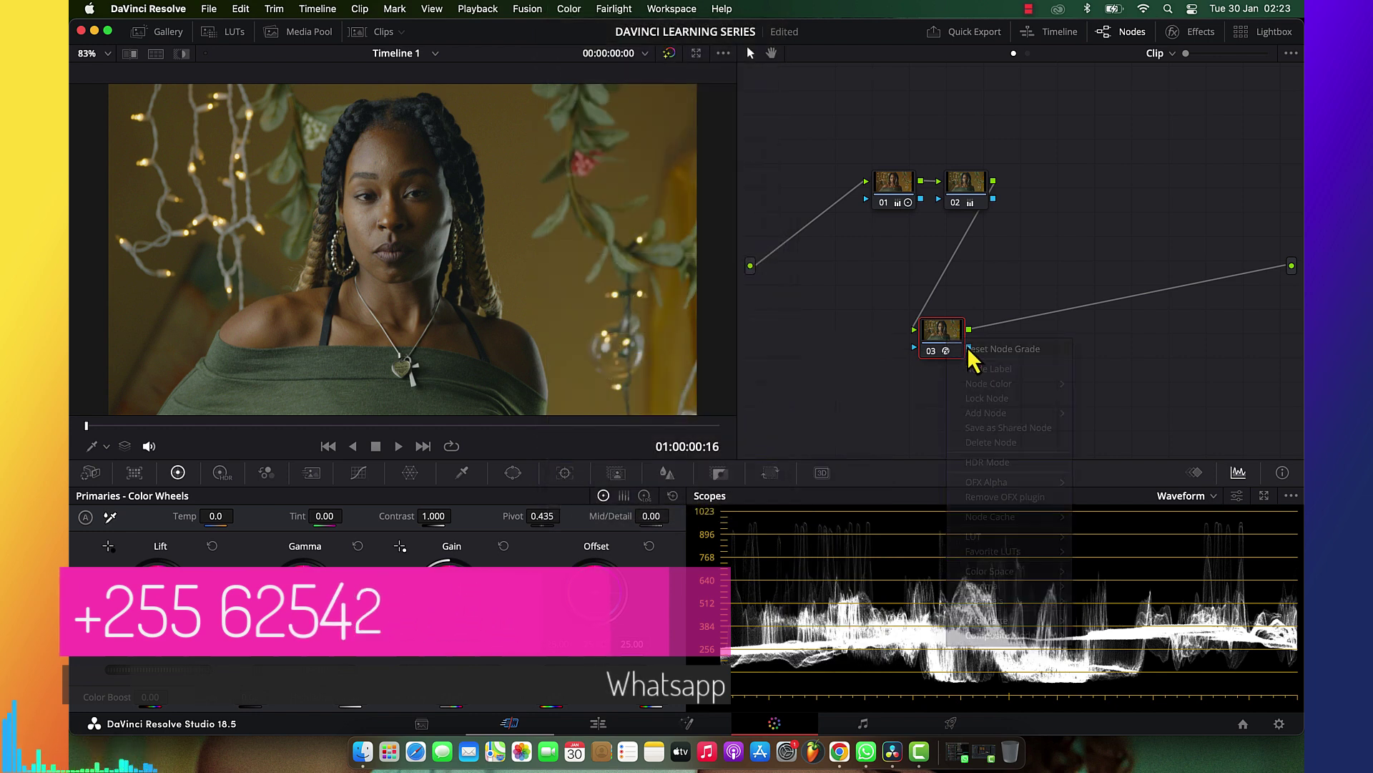
Grab a still of the graded clip 01 into the Stills 1 album, and close the gallery
left_click(155, 32)
right_click(583, 212)
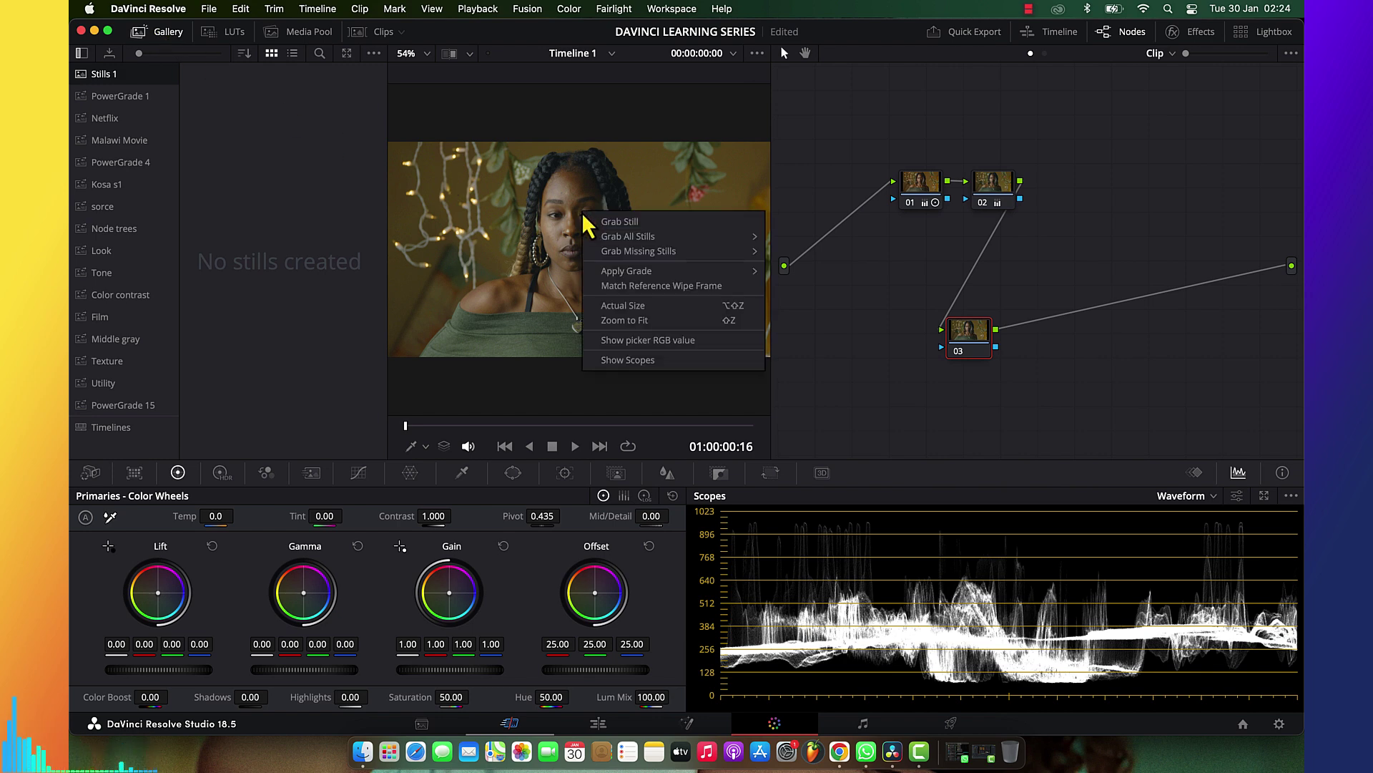
left_click(612, 224)
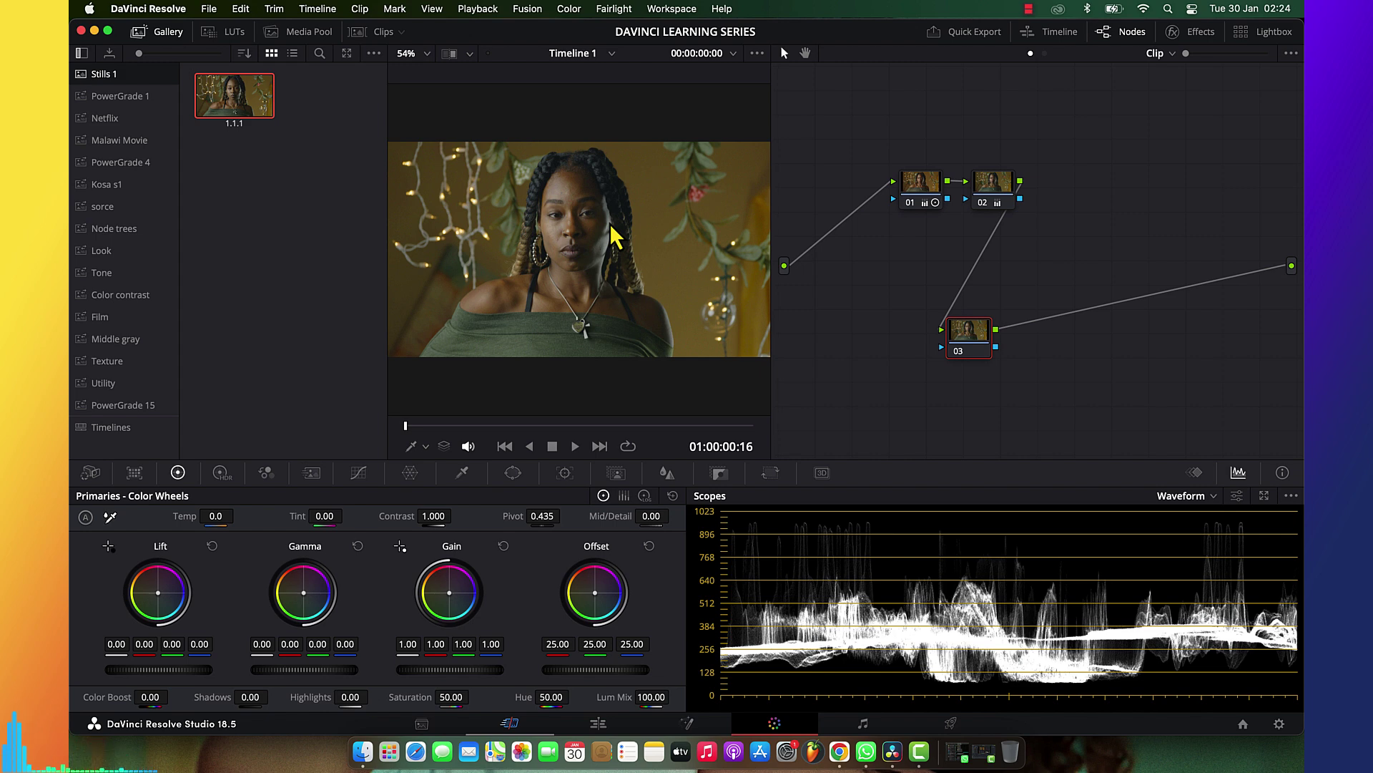
right_click(610, 226)
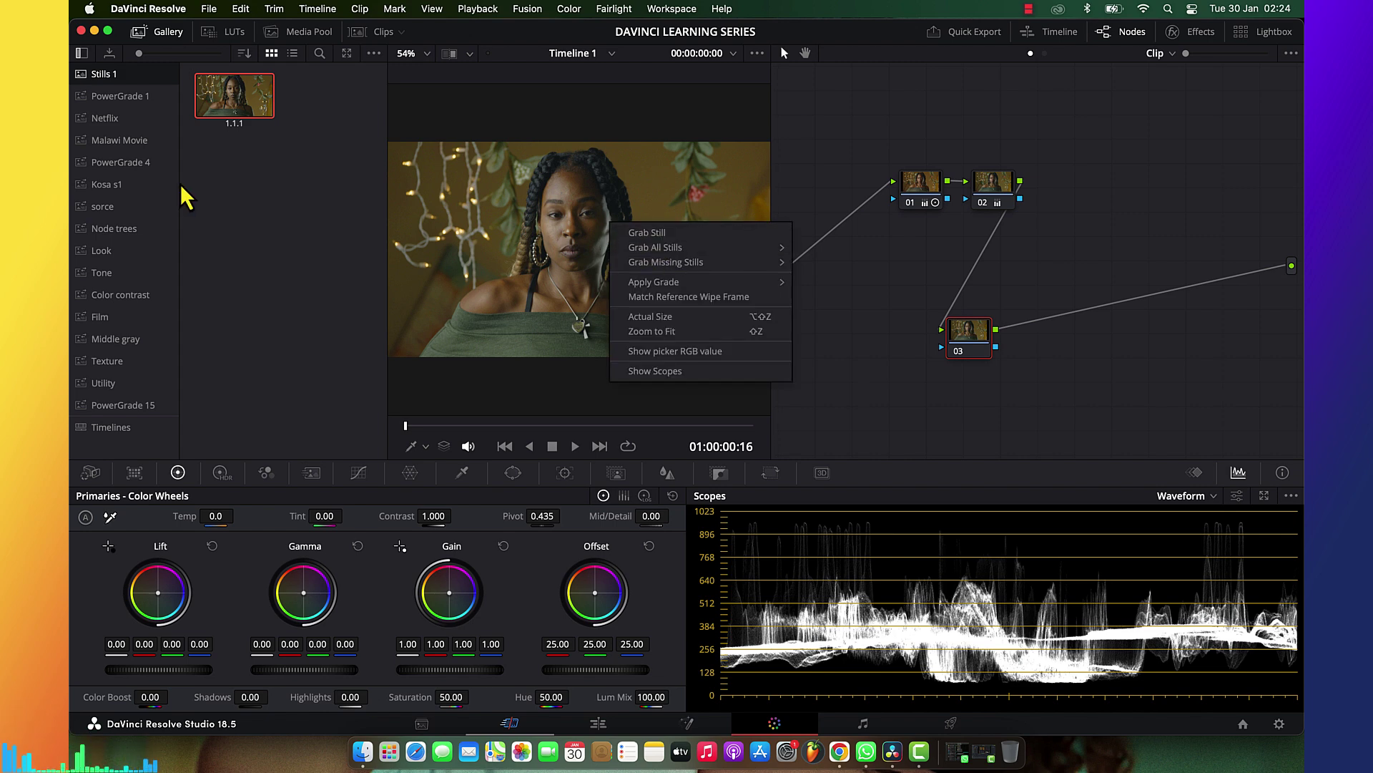
left_click(246, 220)
left_click(142, 34)
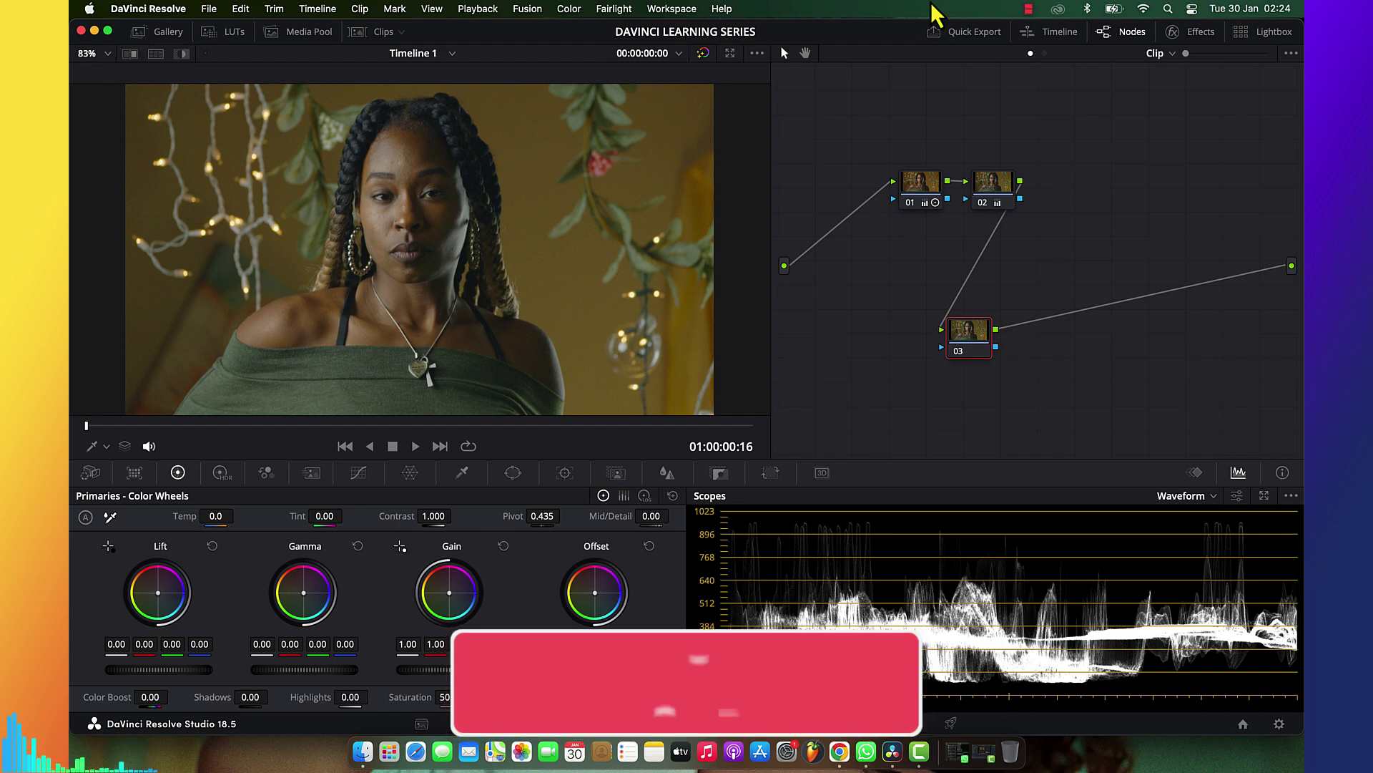
View the effects library and the Lightbox overview of both clips, and return to the grading view
left_click(1199, 32)
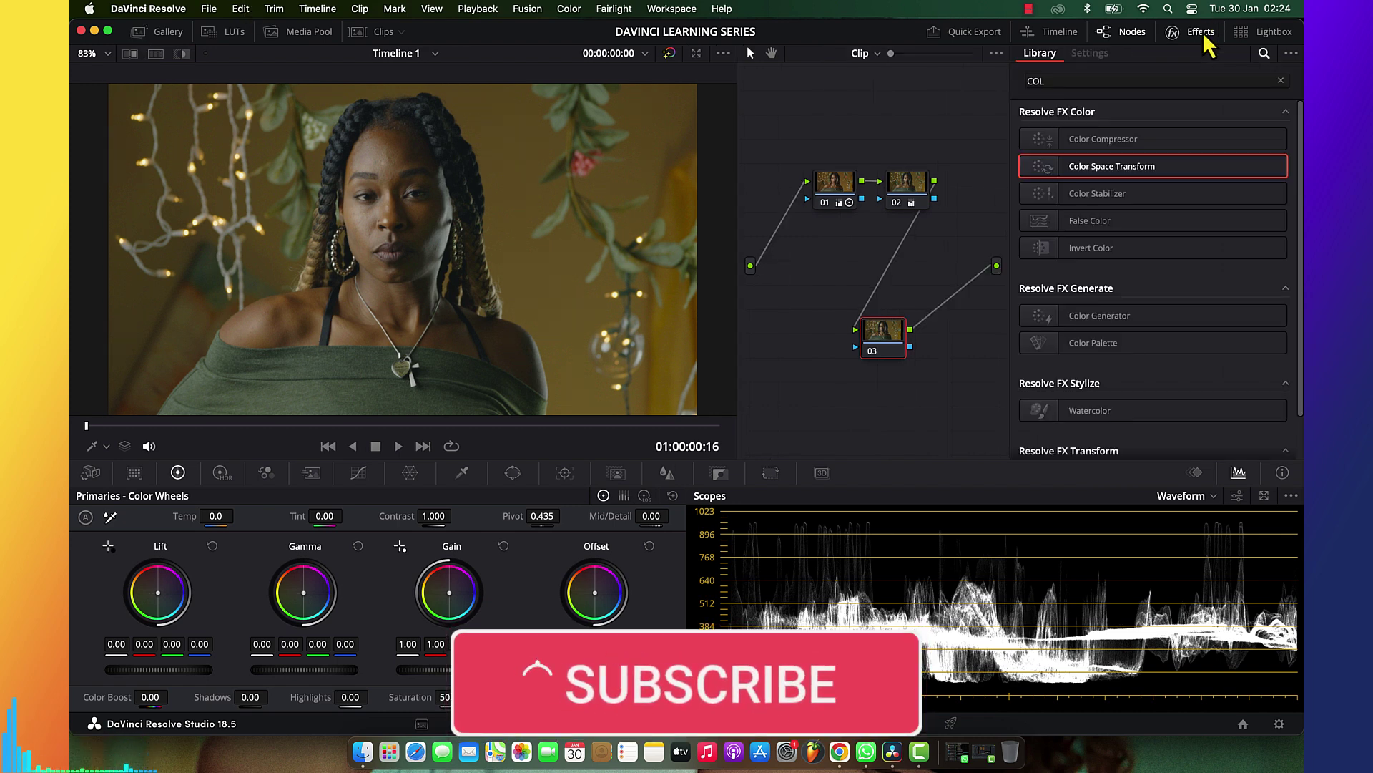
left_click(1266, 31)
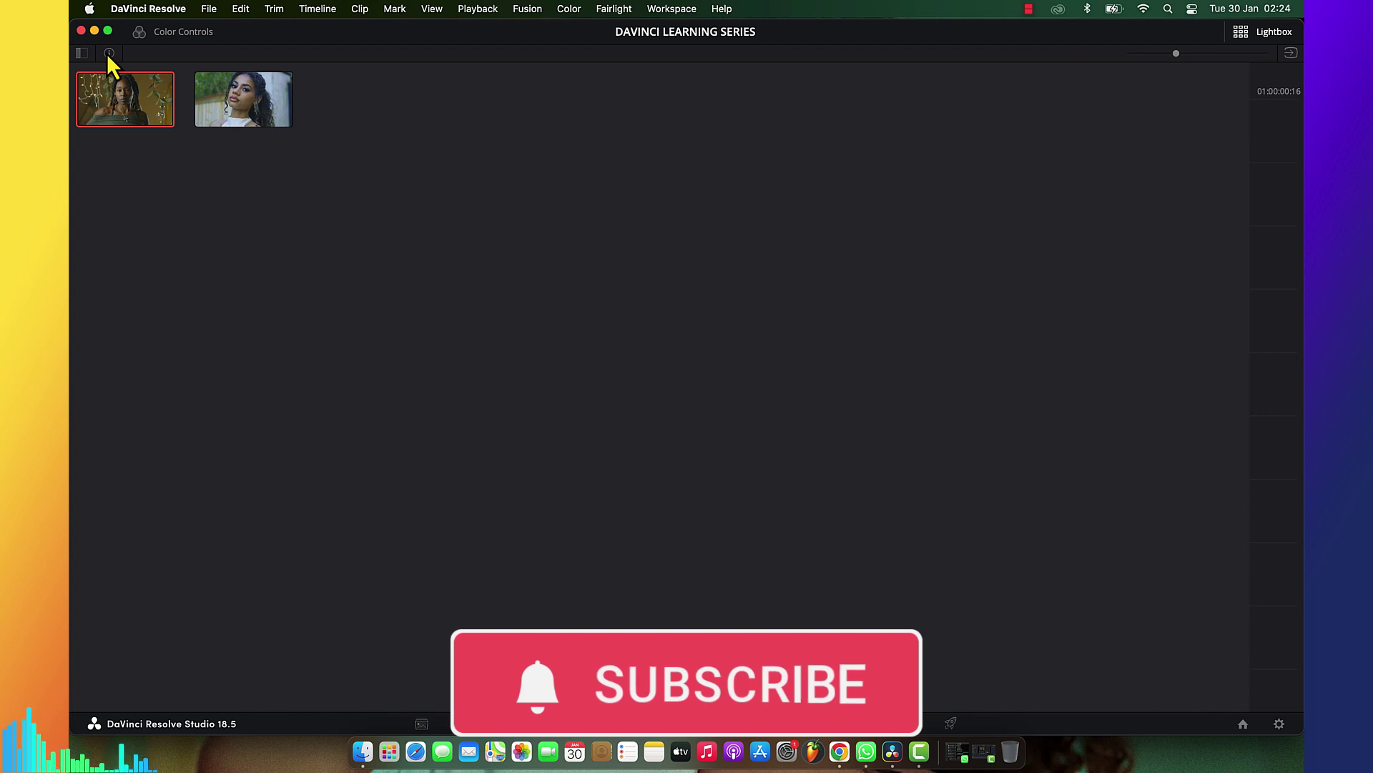
left_click(1268, 36)
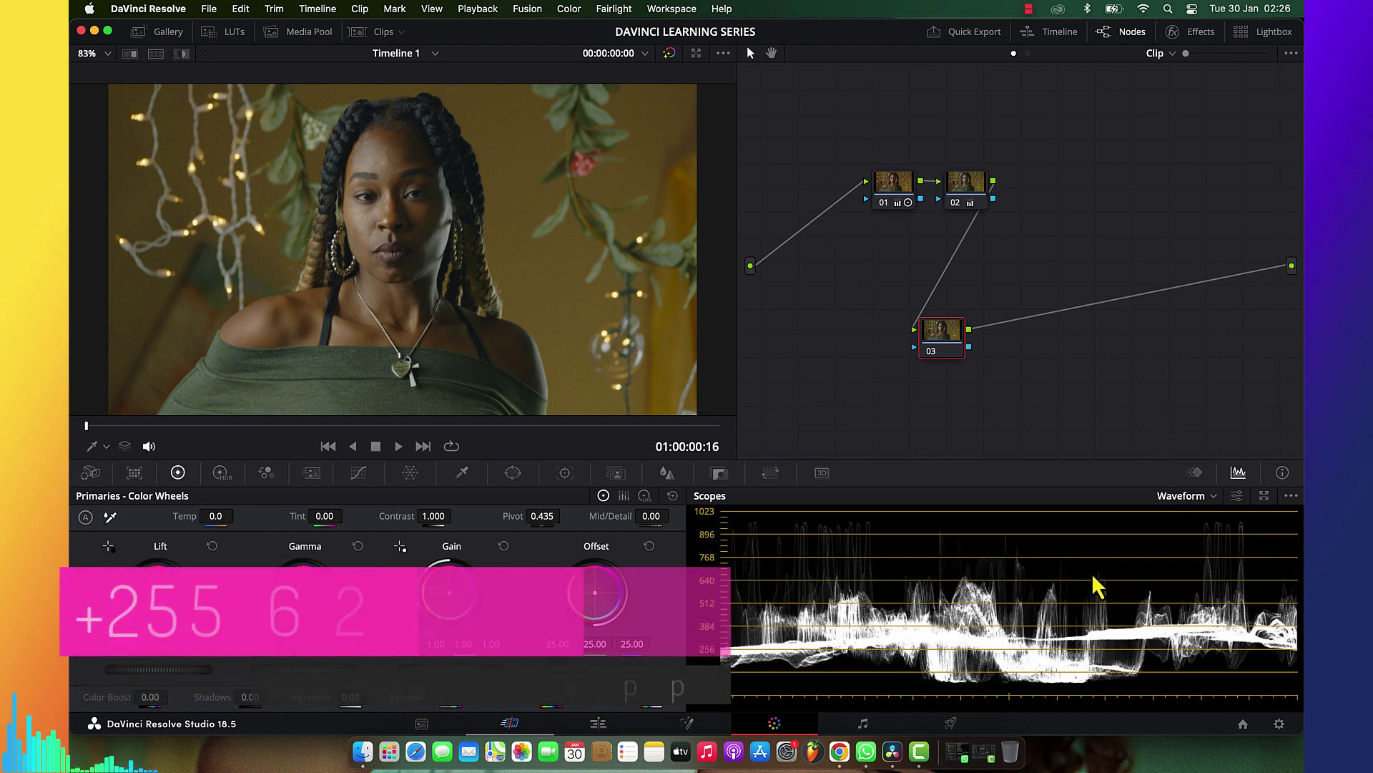
Cycle the video scopes through Parade and Histogram, ending on the Vectorscope
left_click(1194, 501)
left_click(1216, 534)
left_click(1191, 498)
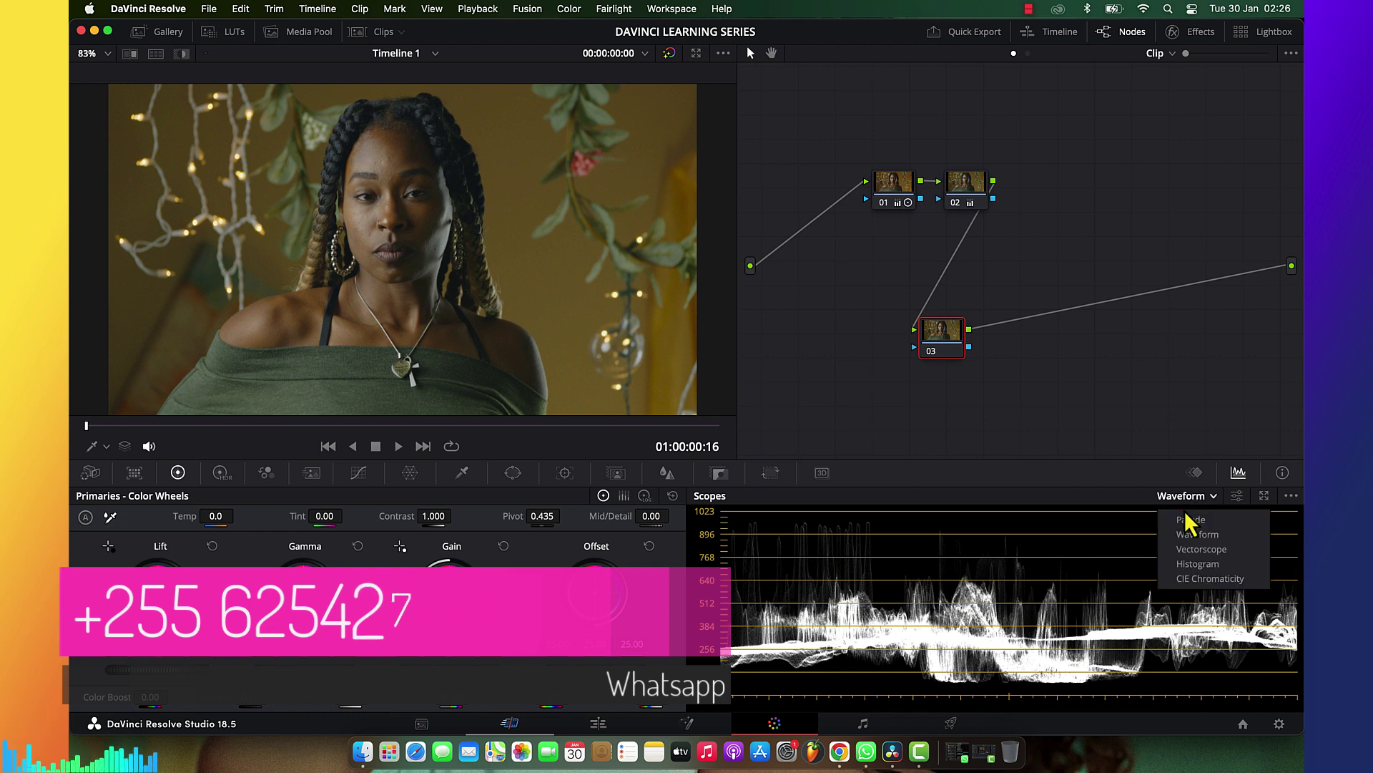
left_click(1187, 520)
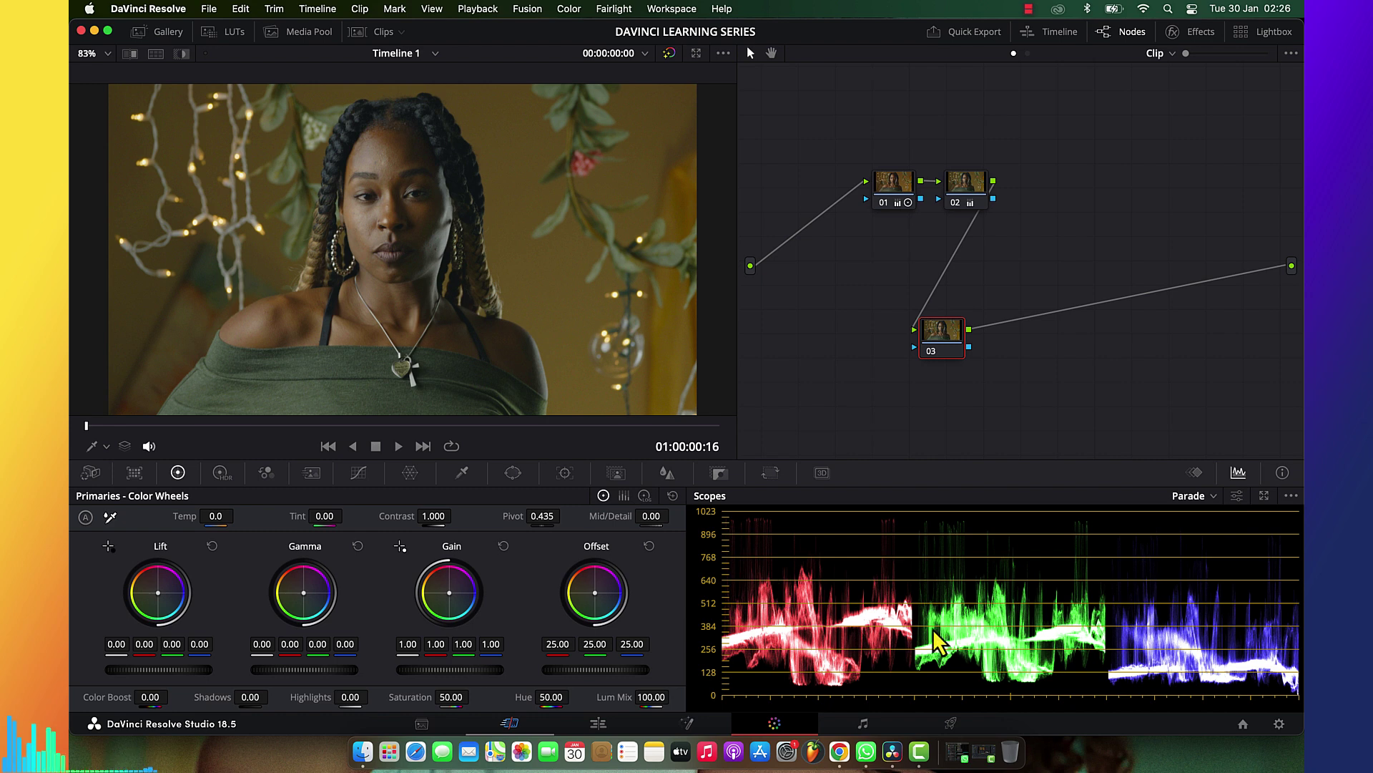
left_click(1196, 498)
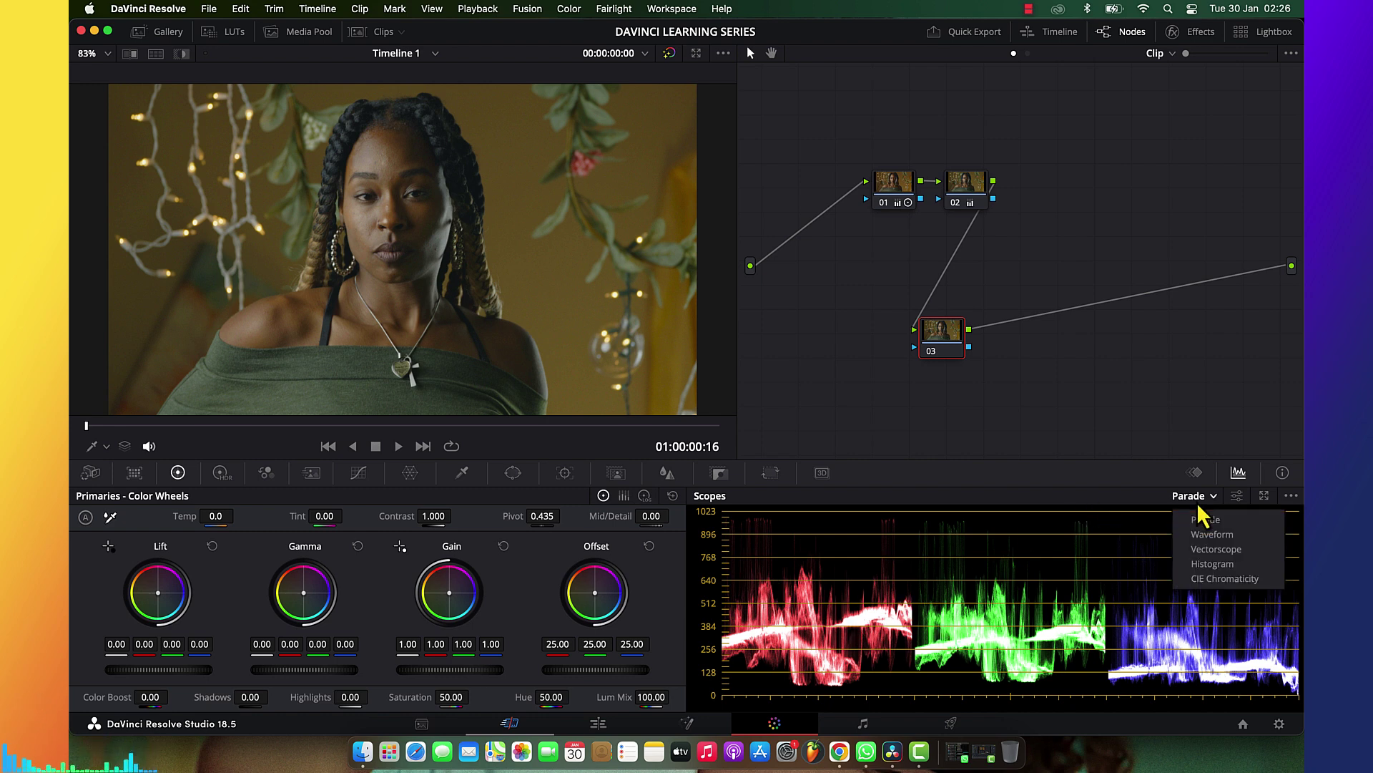
left_click(1211, 564)
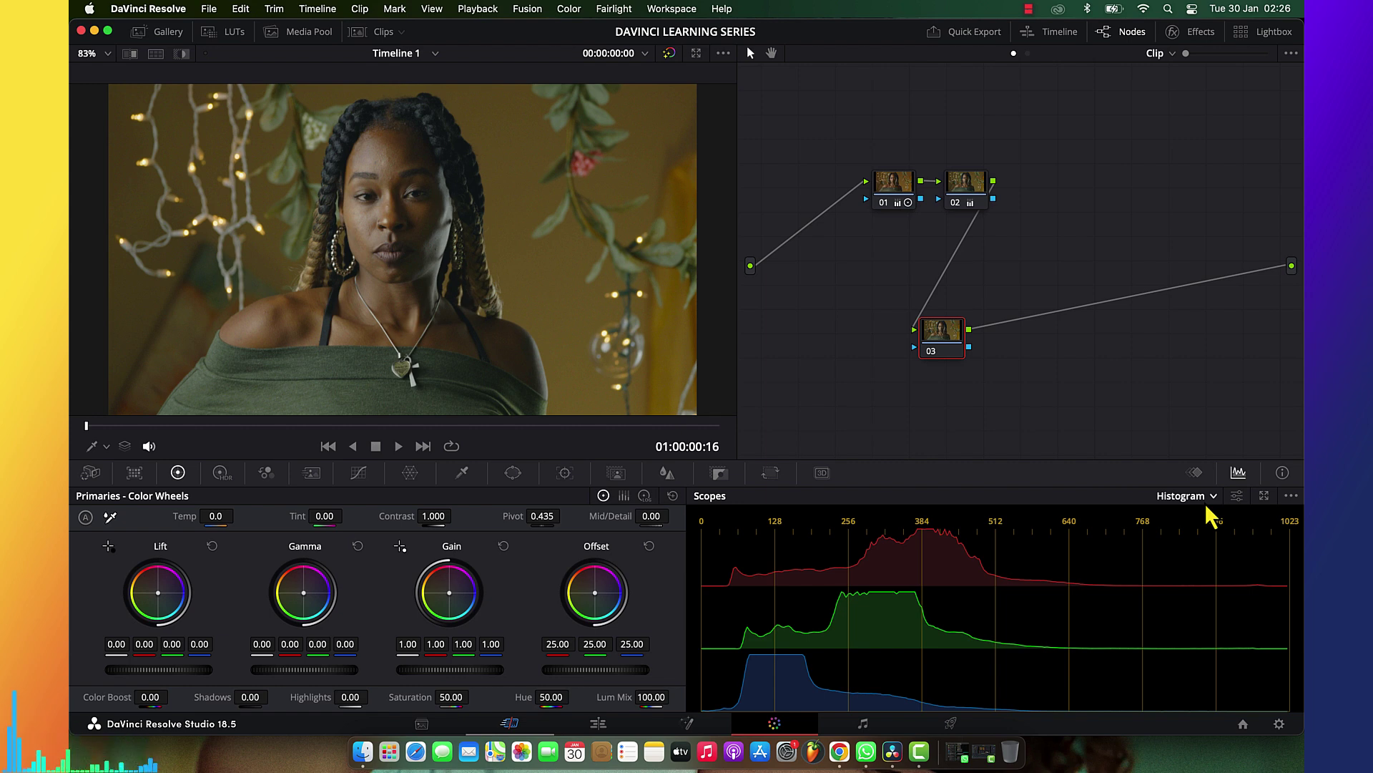
left_click(1206, 505)
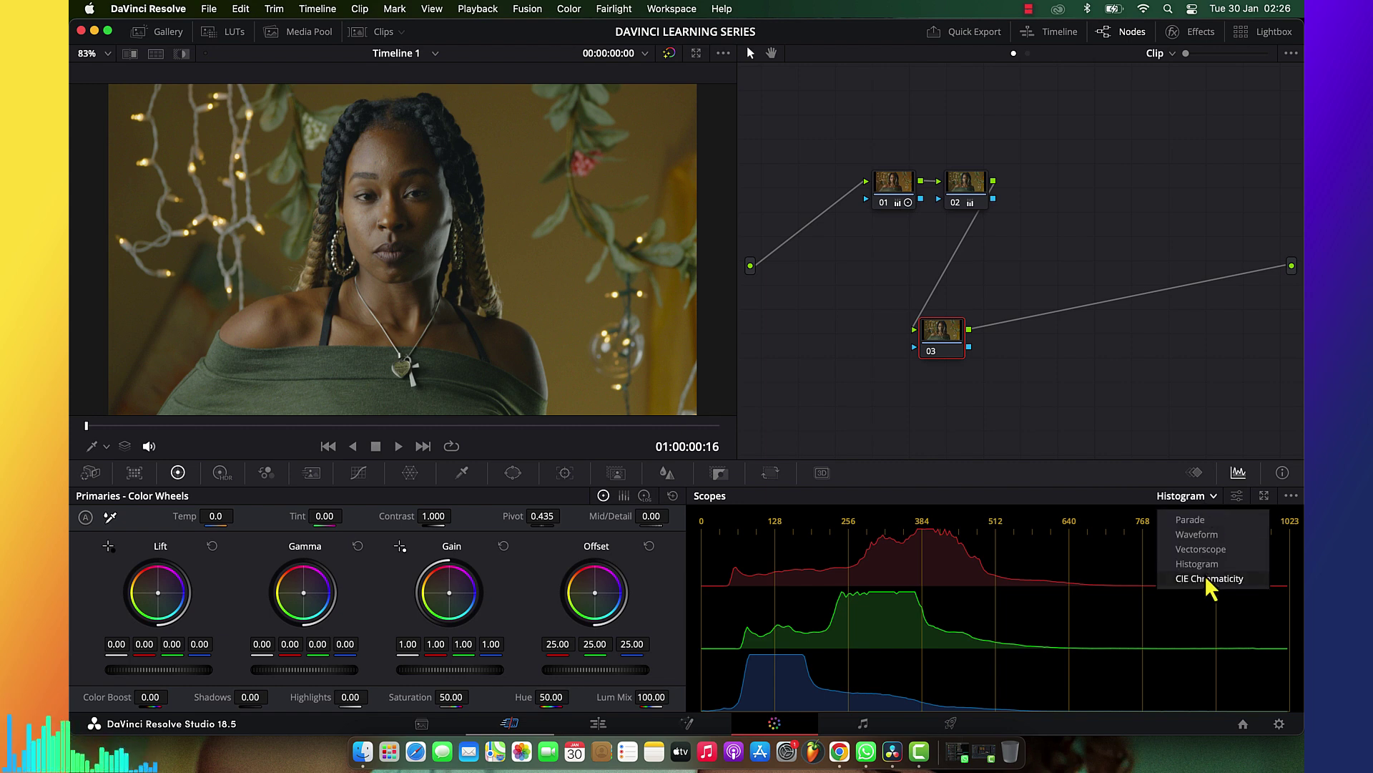
left_click(1211, 549)
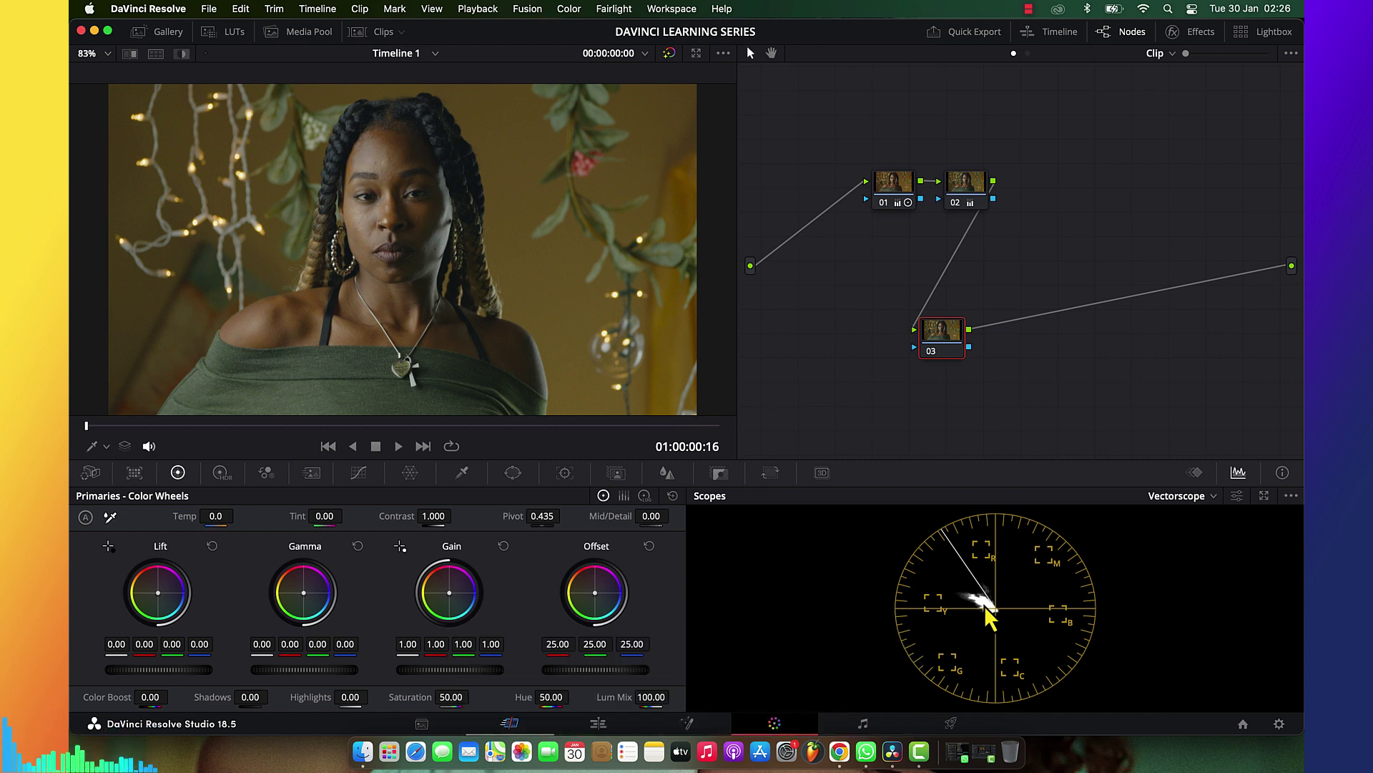
Delete nodes 01, 02 and 03 from the clip's node graph
left_click_drag(1019, 151, 834, 413)
key("Delete")
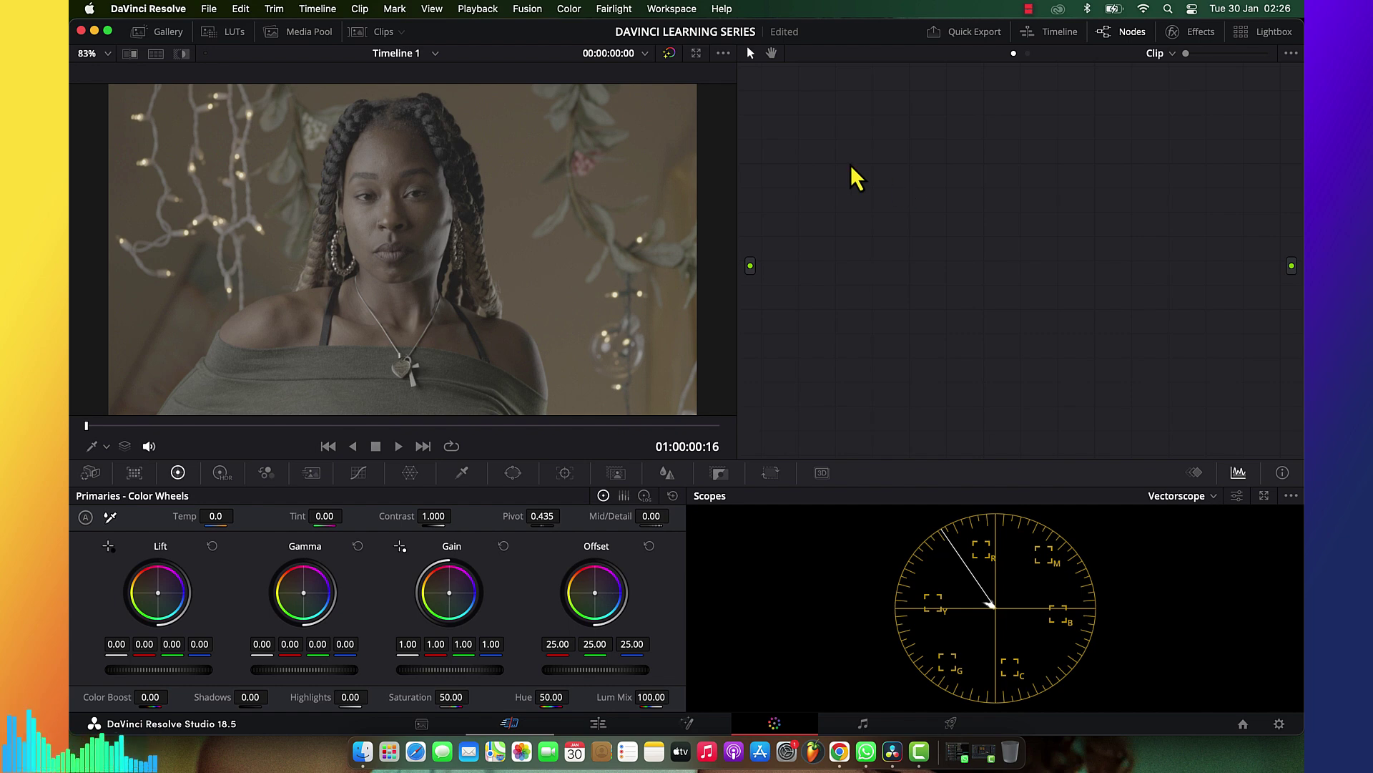
Shrink the picture in the viewer, trying the 6.25% zoom preset and ending at 17%
scroll(465, 183, "down", 5)
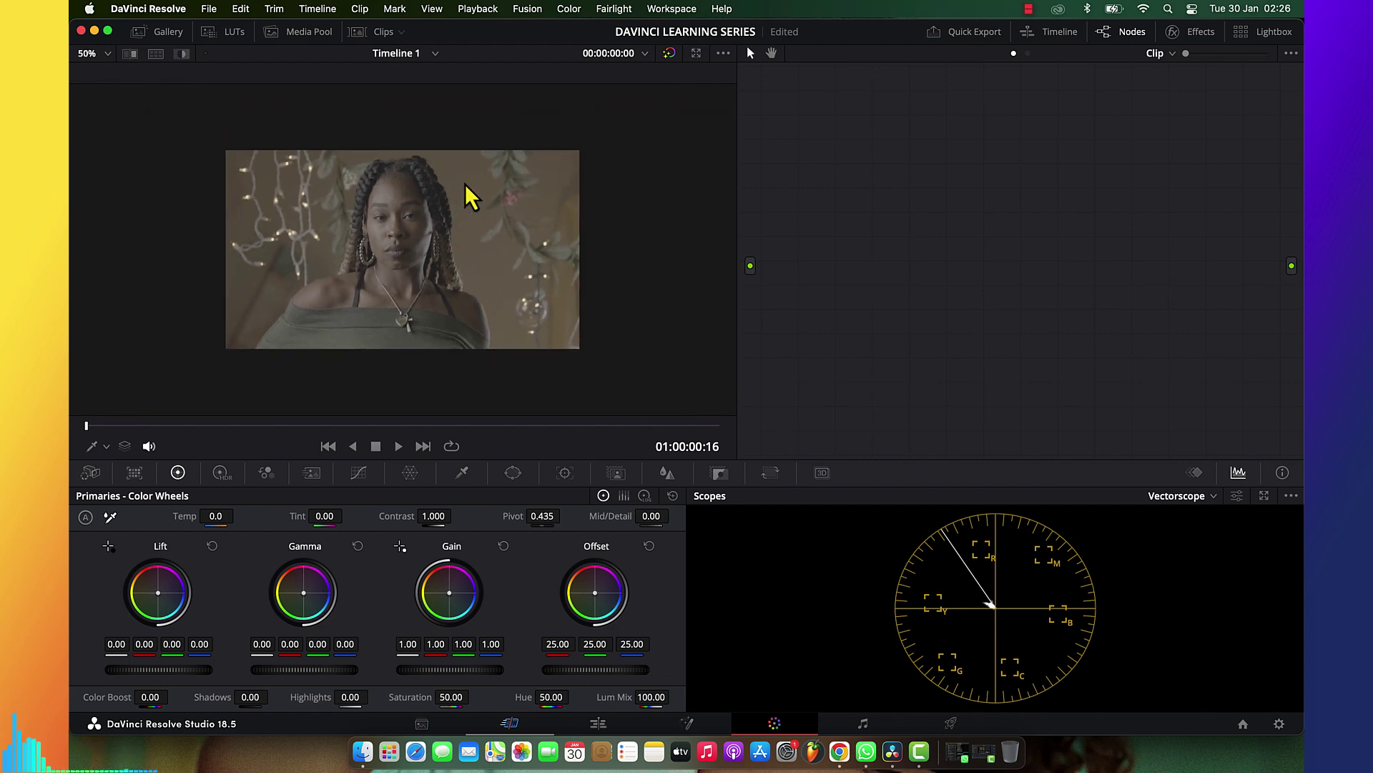
scroll(367, 362, "down", 4)
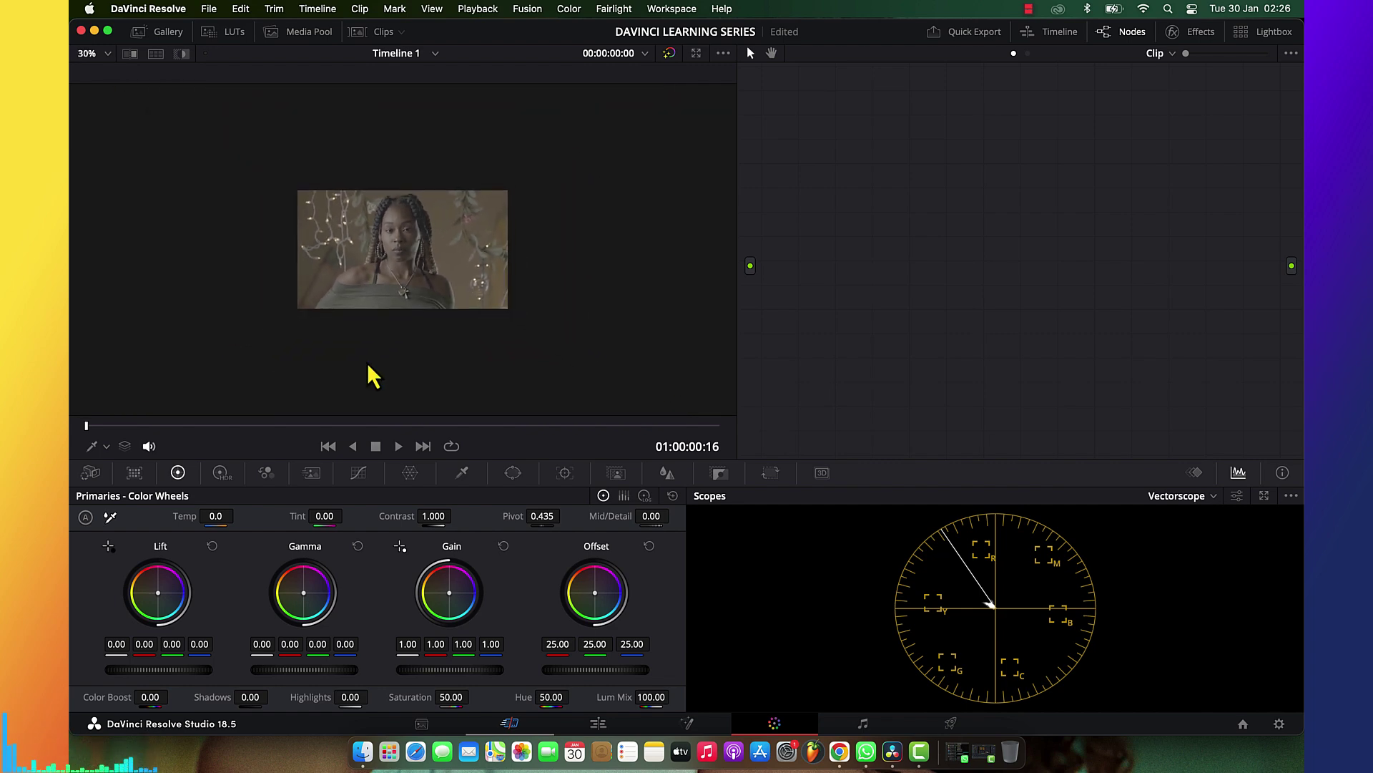
scroll(362, 358, "down", 1)
left_click(106, 54)
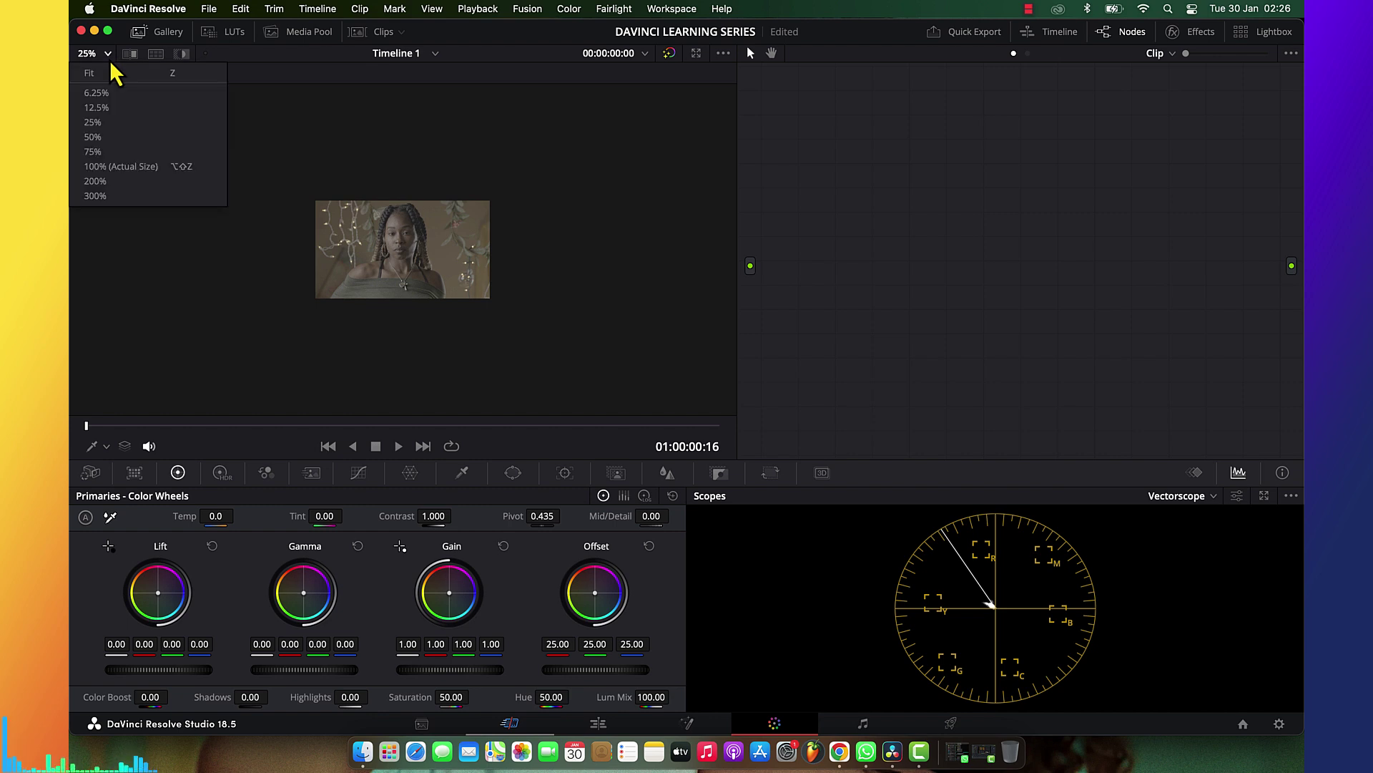
left_click(97, 93)
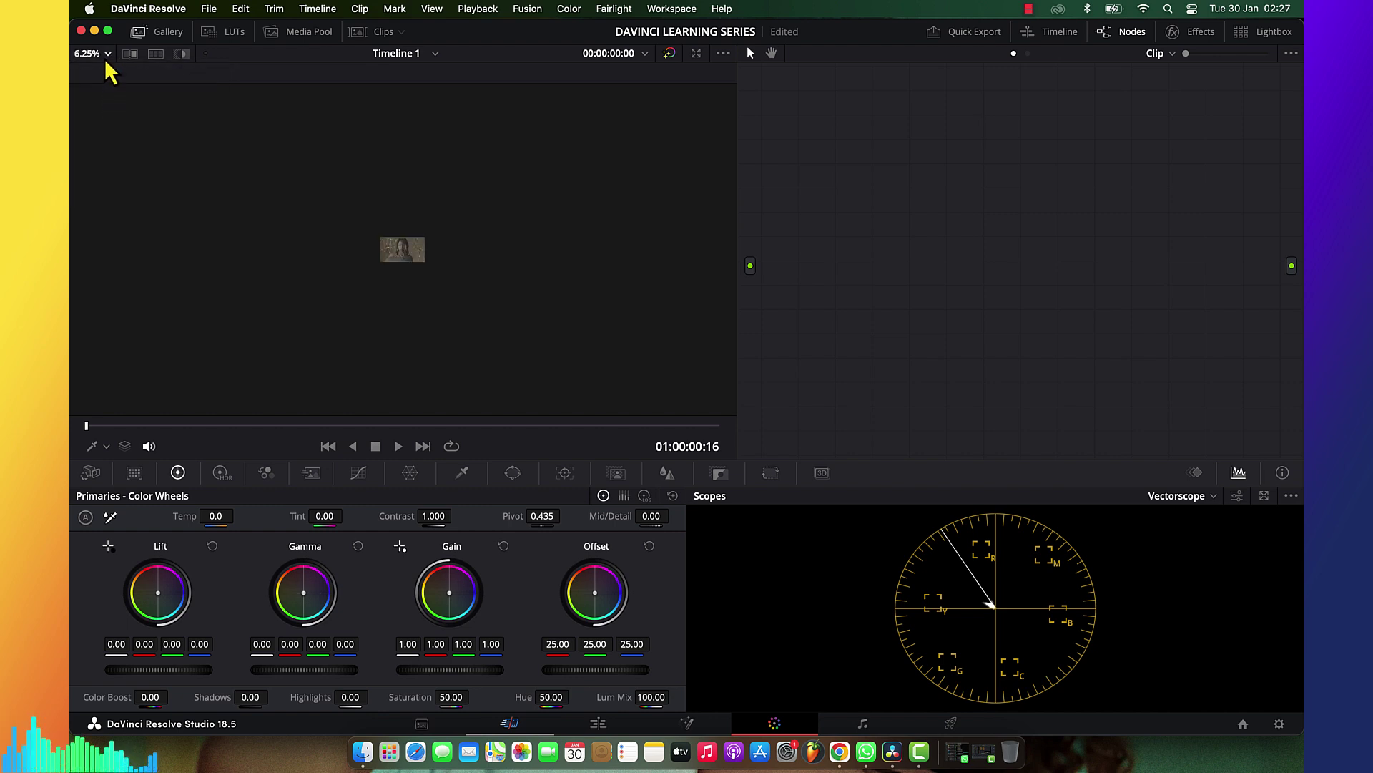
left_click(104, 56)
left_click(110, 100)
scroll(492, 264, "up", 2)
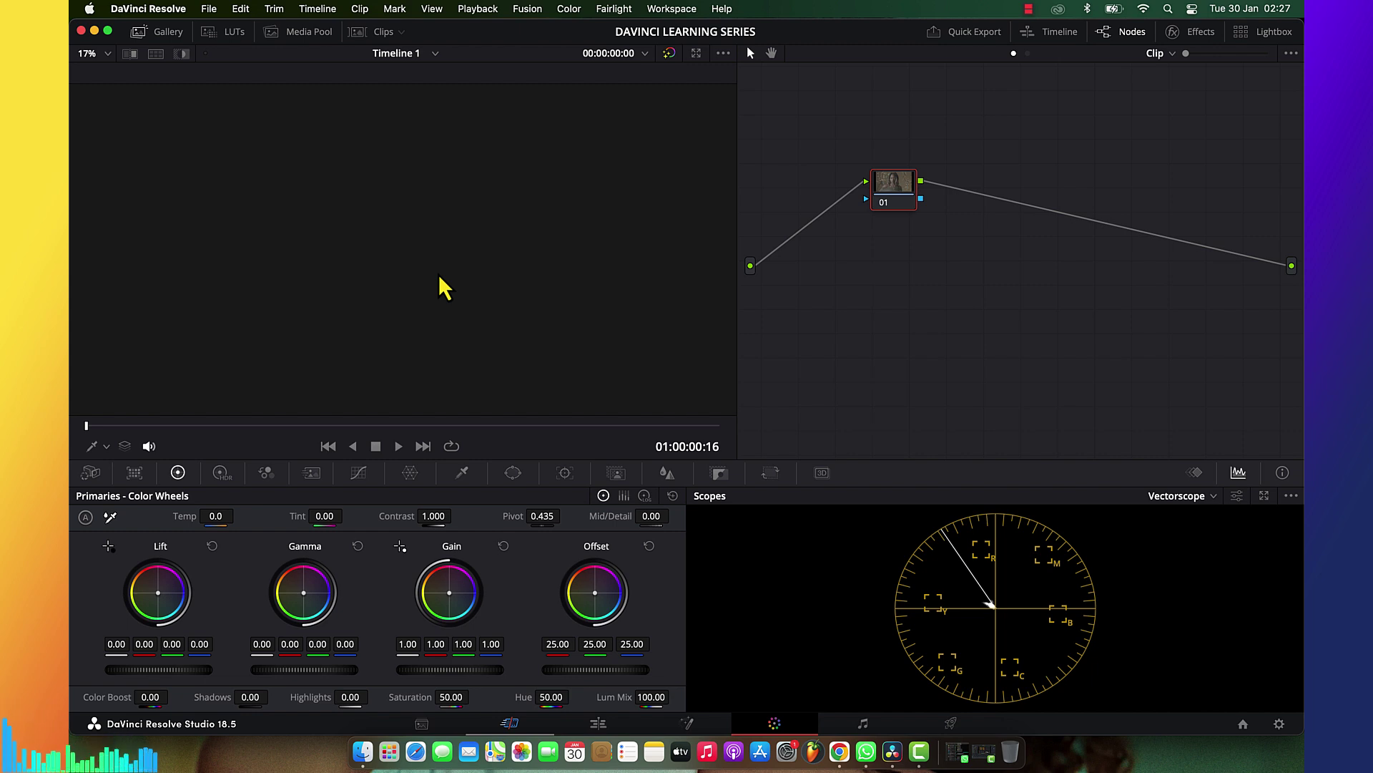
With the Waveform scope showing, set node 01's Contrast to 1.434 and Shadows to 50.50
left_click(1186, 500)
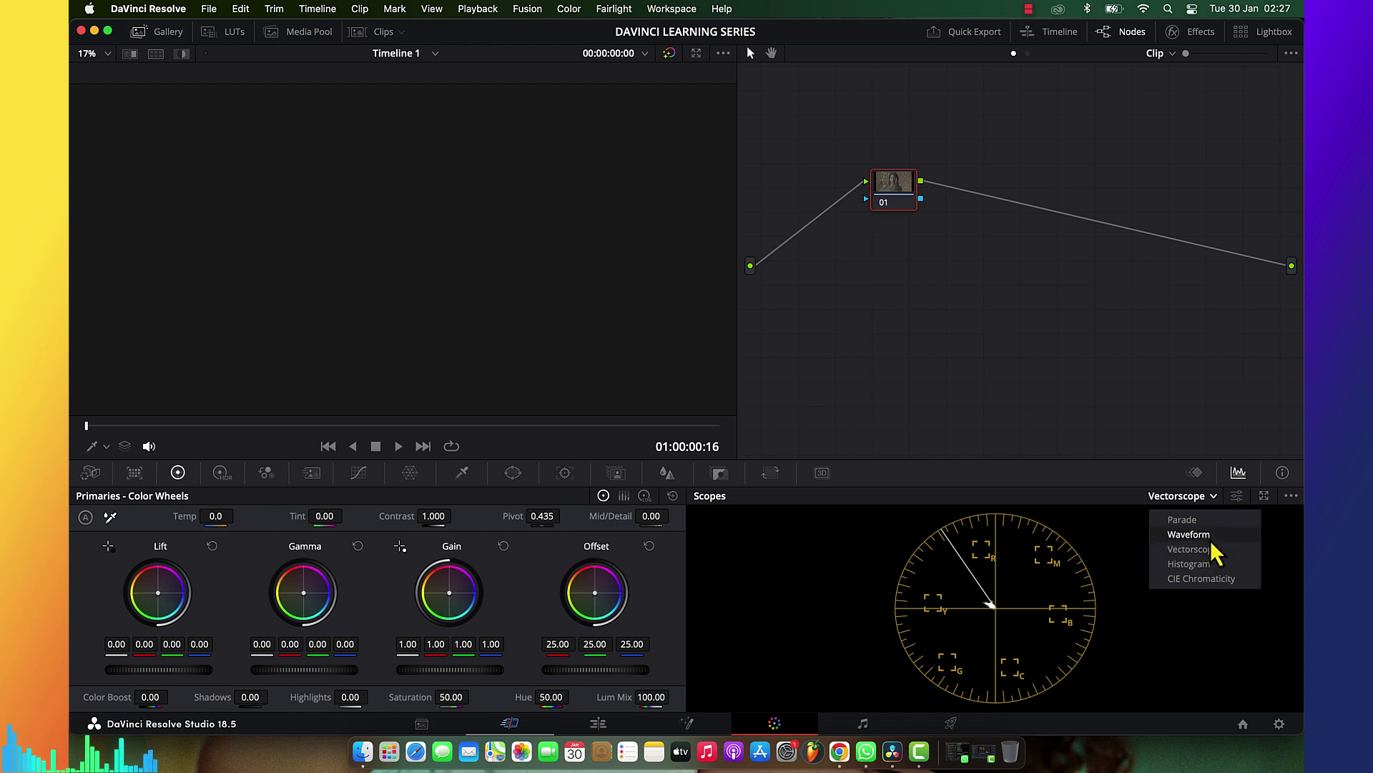
left_click(1212, 541)
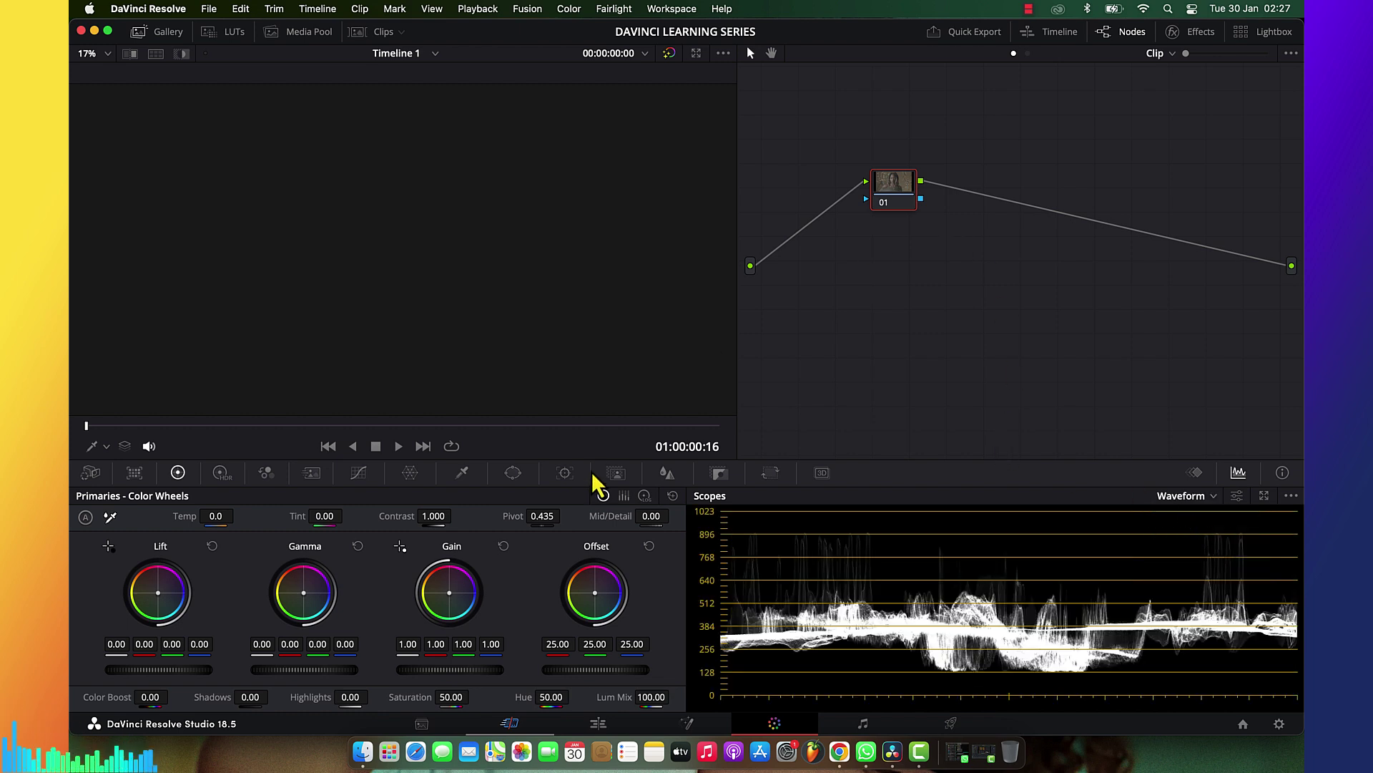
left_click_drag(455, 515, 455, 515)
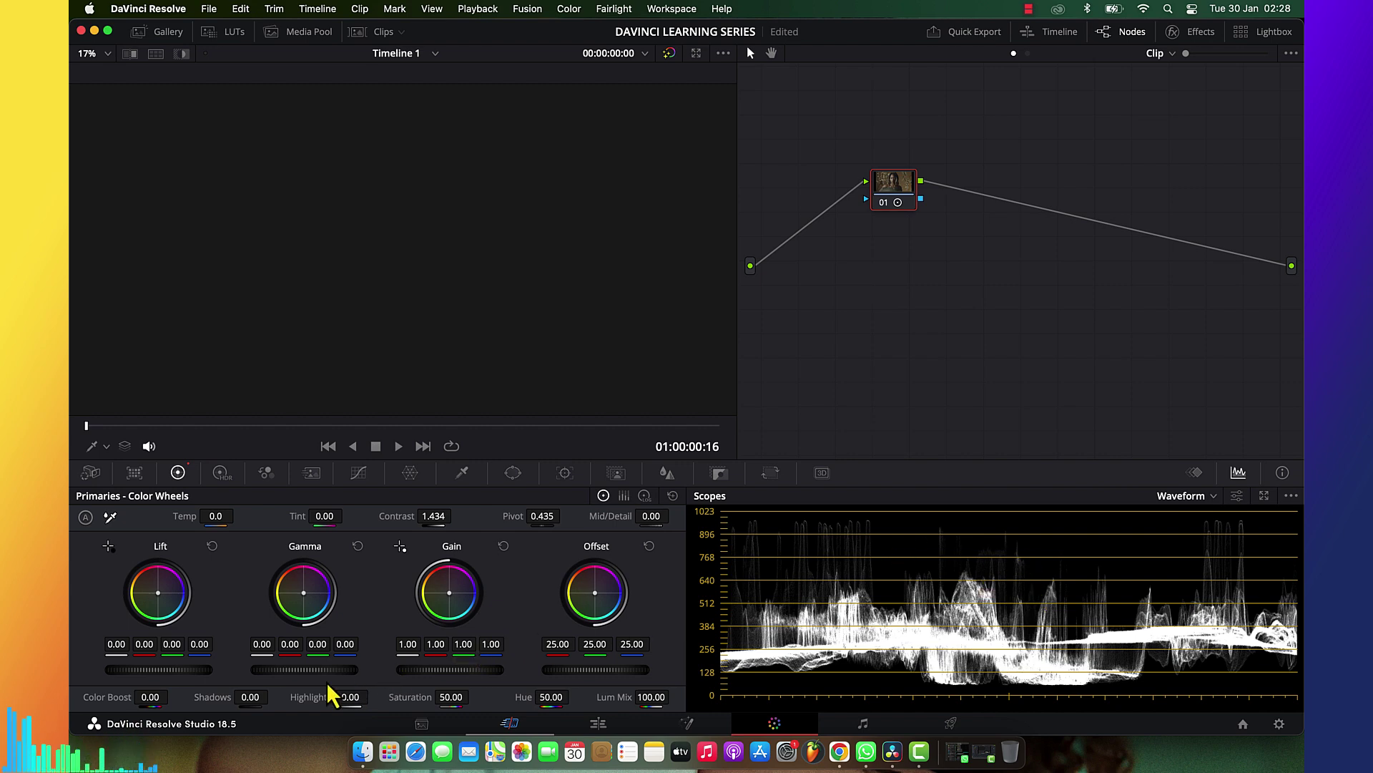
left_click_drag(248, 695, 284, 696)
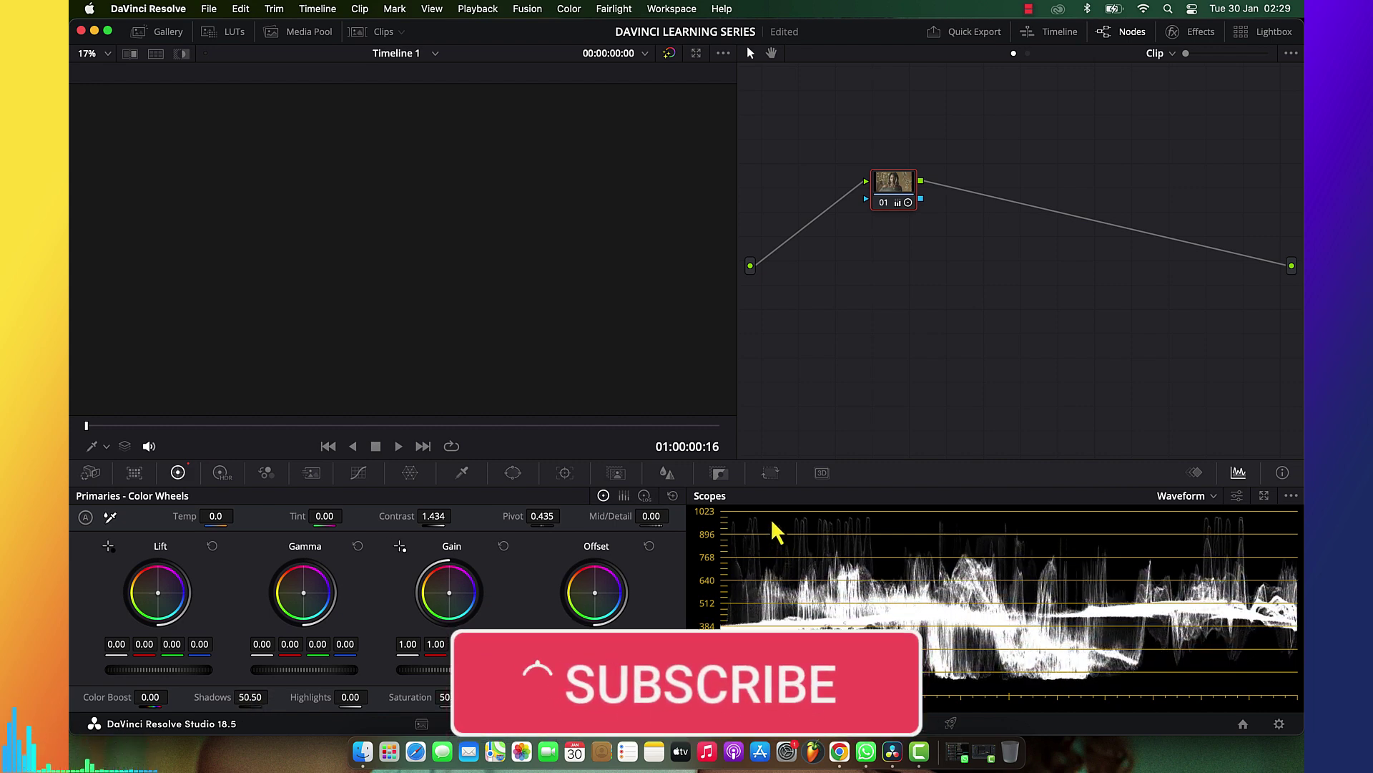
Lower the HDR Light wheel's exposure to -0.22 on node 01 and check the picture full screen
left_click(222, 480)
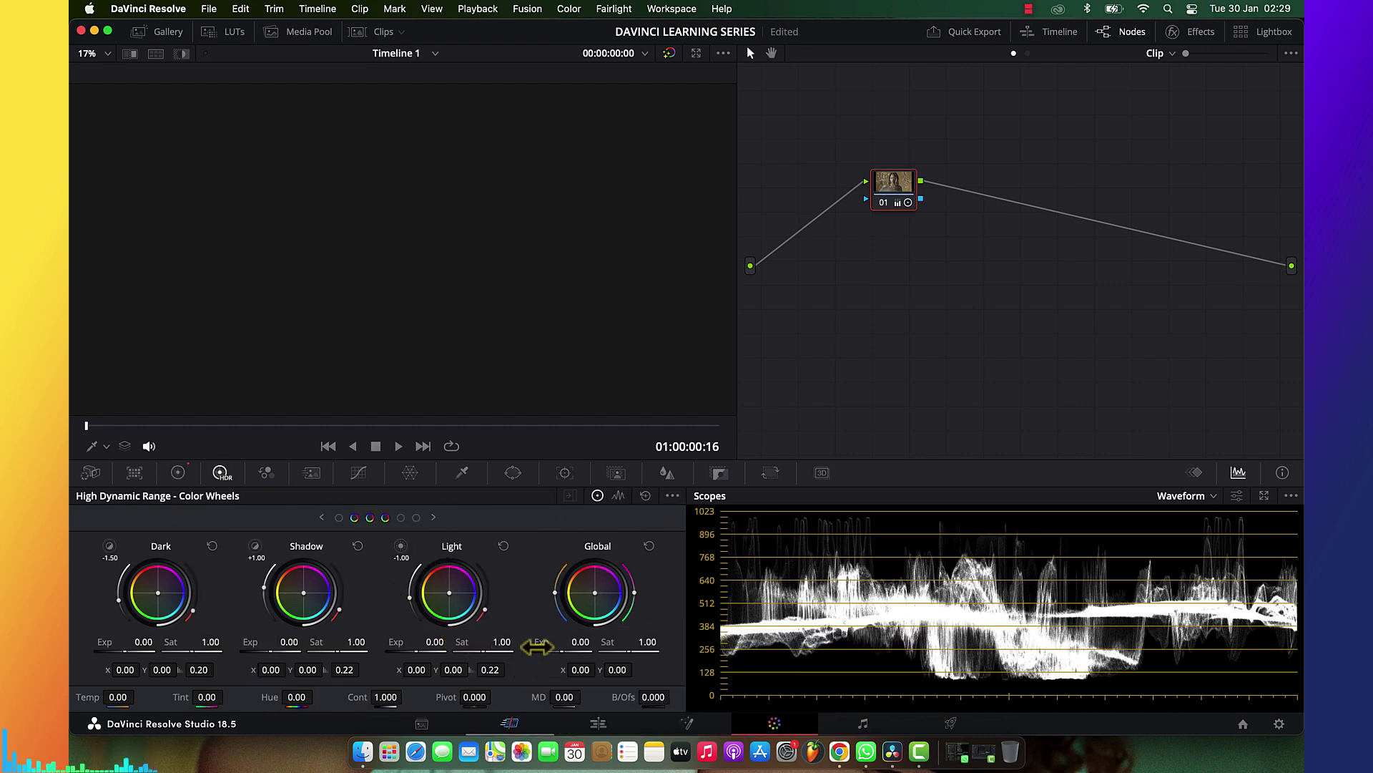
left_click_drag(415, 647, 408, 648)
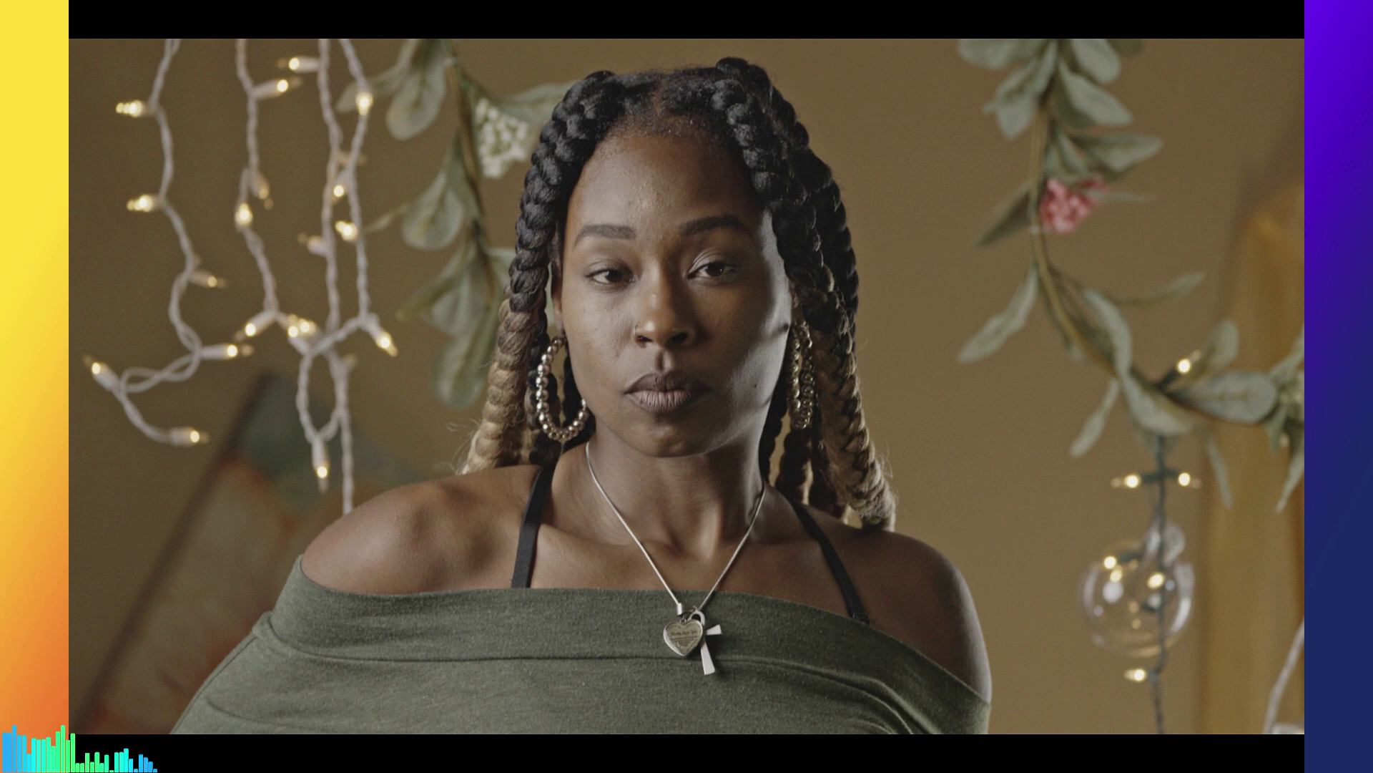
key("Escape")
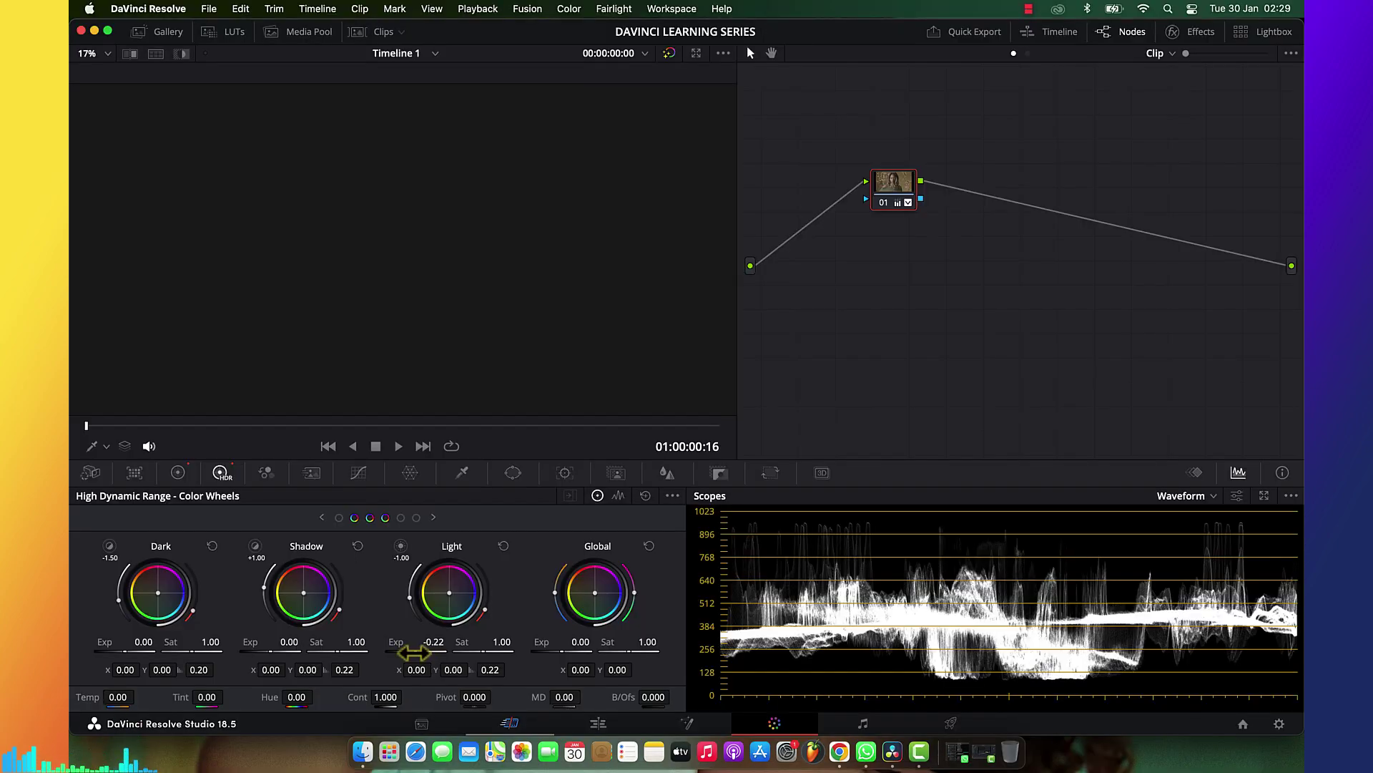
Add a serial node 02 after node 01, and switch the scopes through Histogram to Vectorscope
key("alt+s")
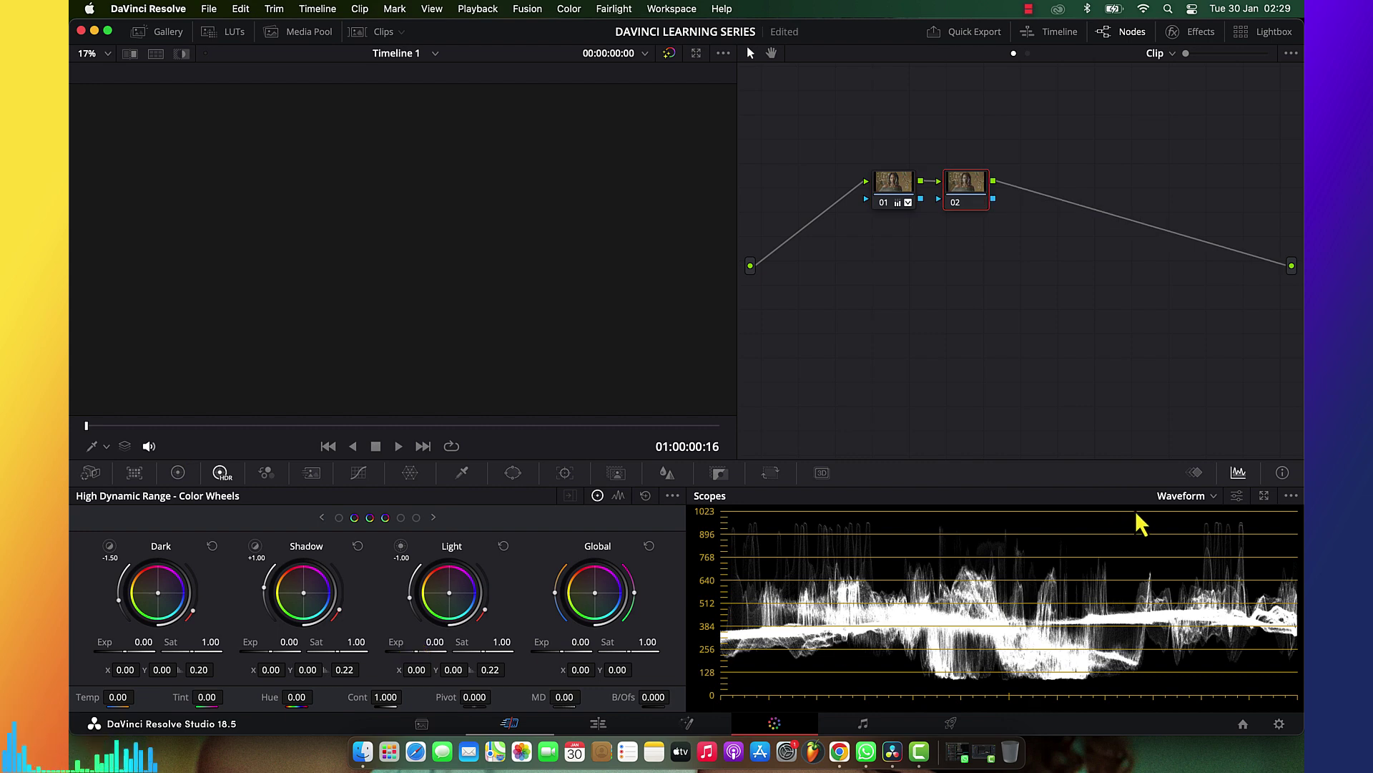
left_click(1168, 501)
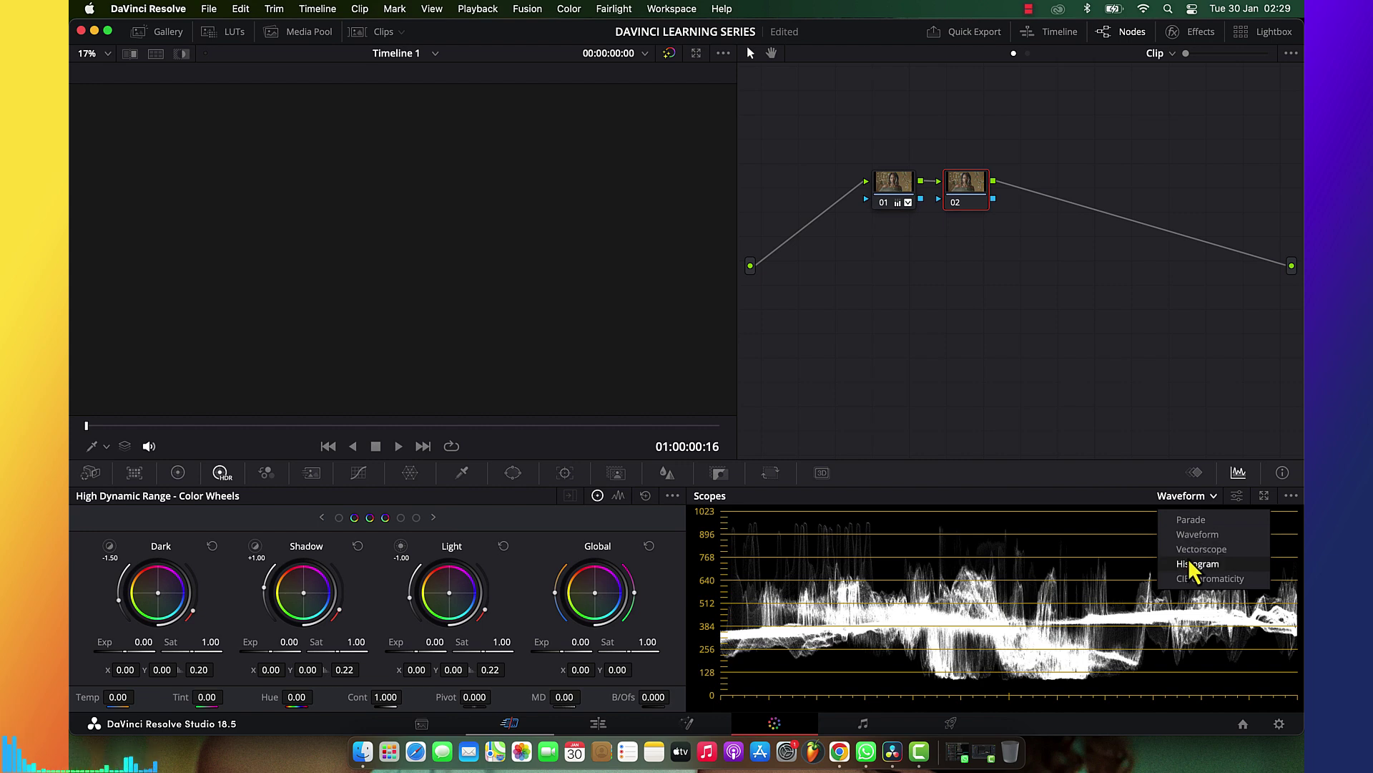
left_click(1191, 563)
left_click(1196, 500)
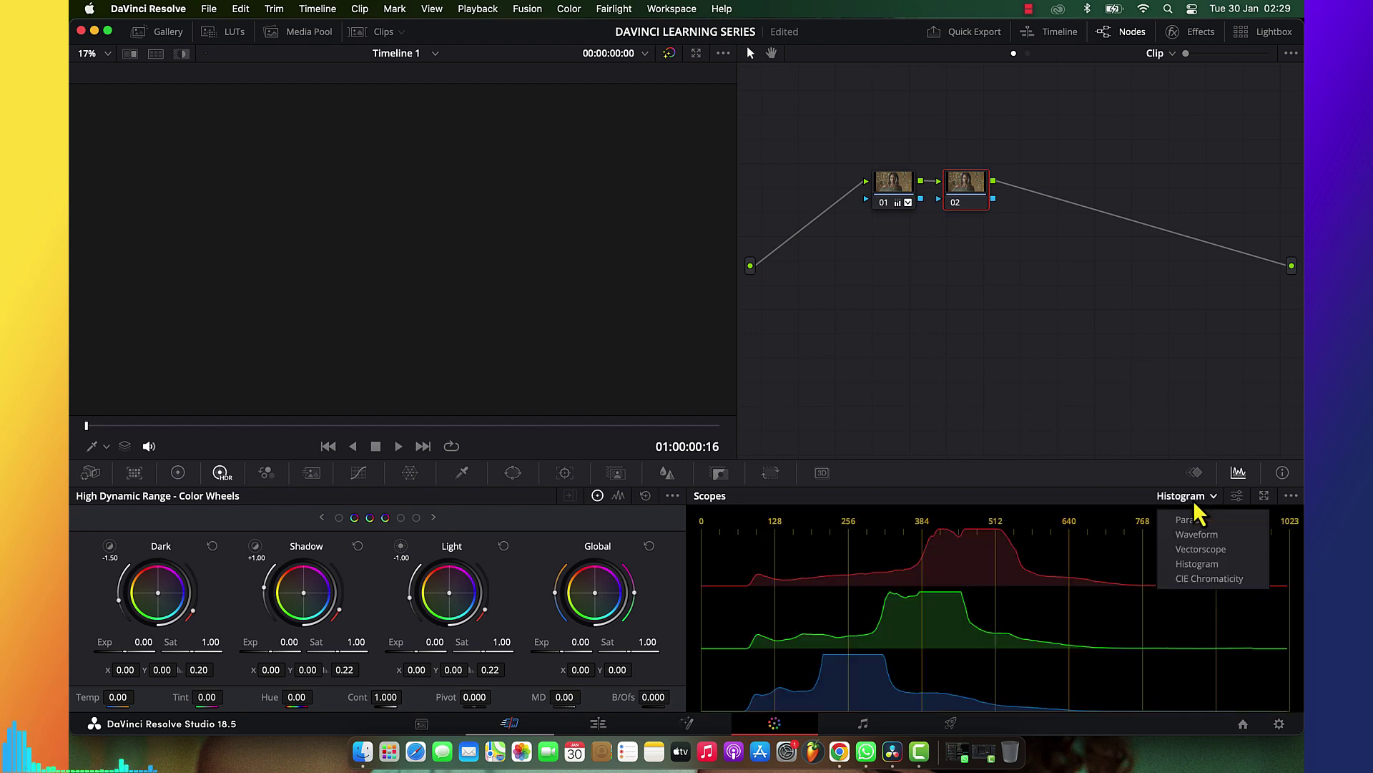
left_click(1197, 550)
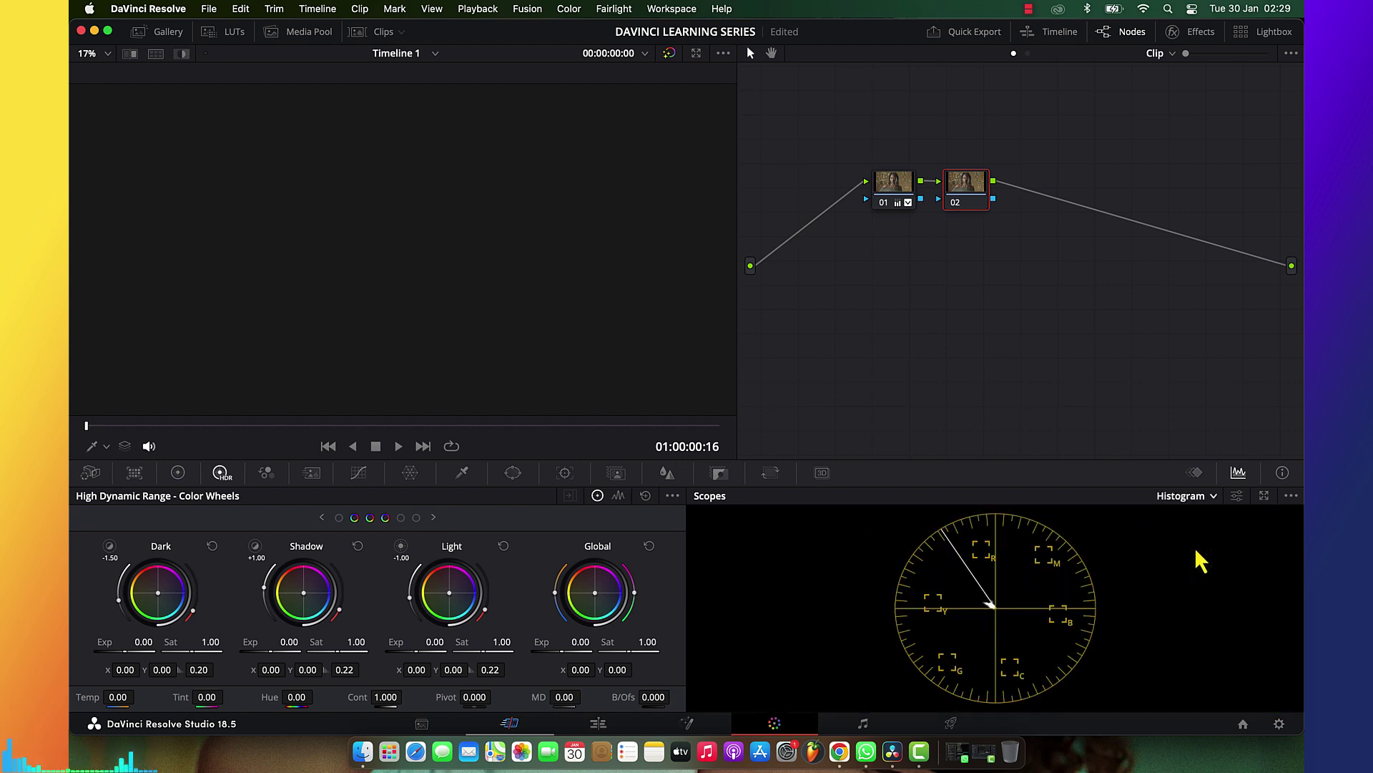
Set node 02's Saturation and Color Boost to 100 in the primary color wheels, and preview the picture full screen
left_click(178, 472)
left_click_drag(450, 696, 473, 696)
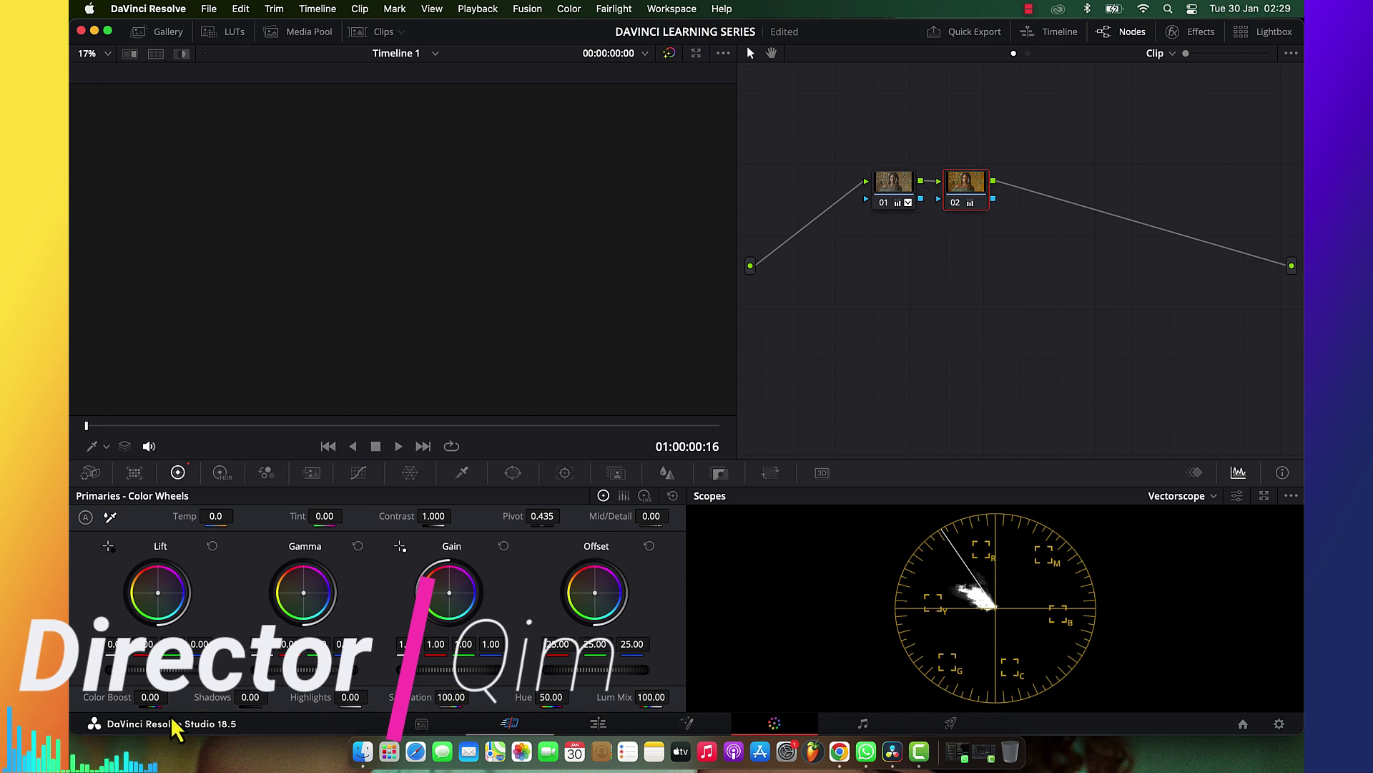
left_click_drag(150, 697, 172, 696)
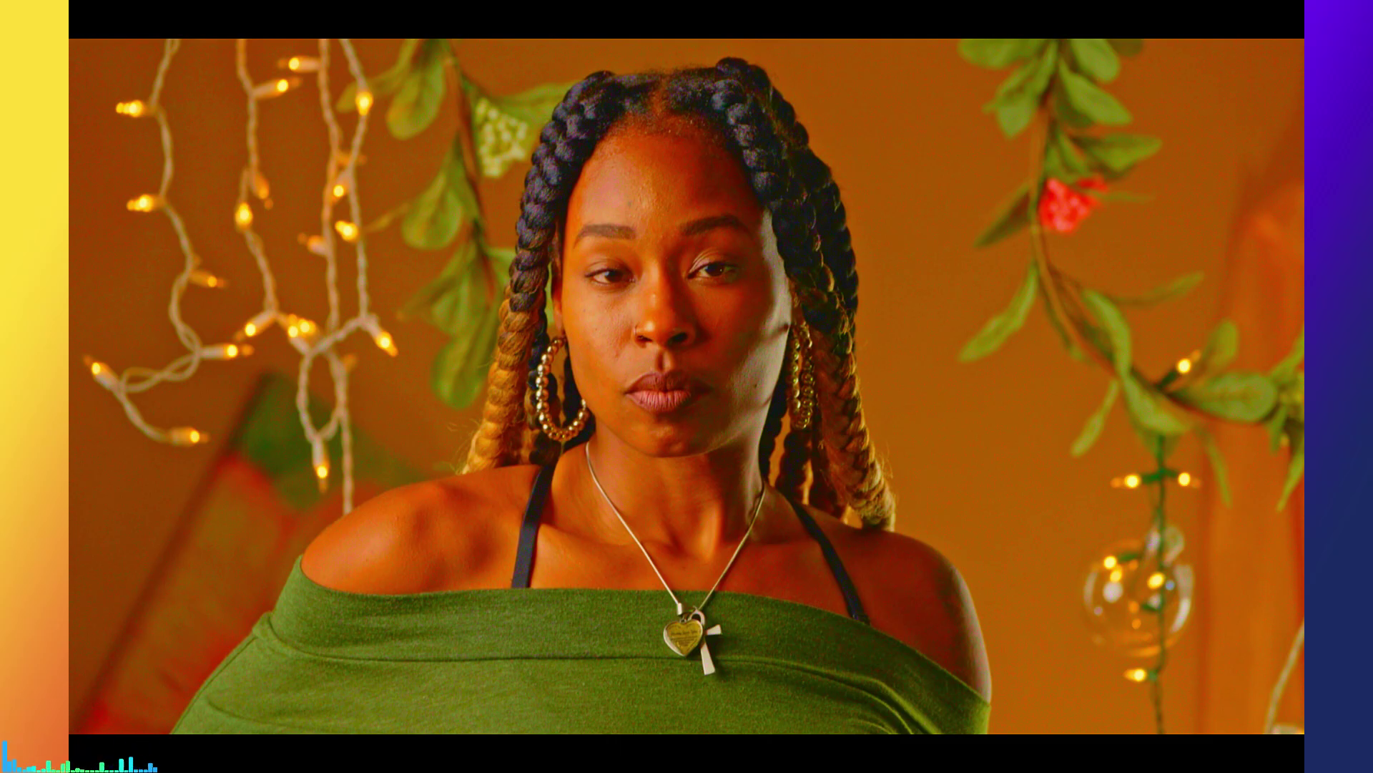
key("Escape")
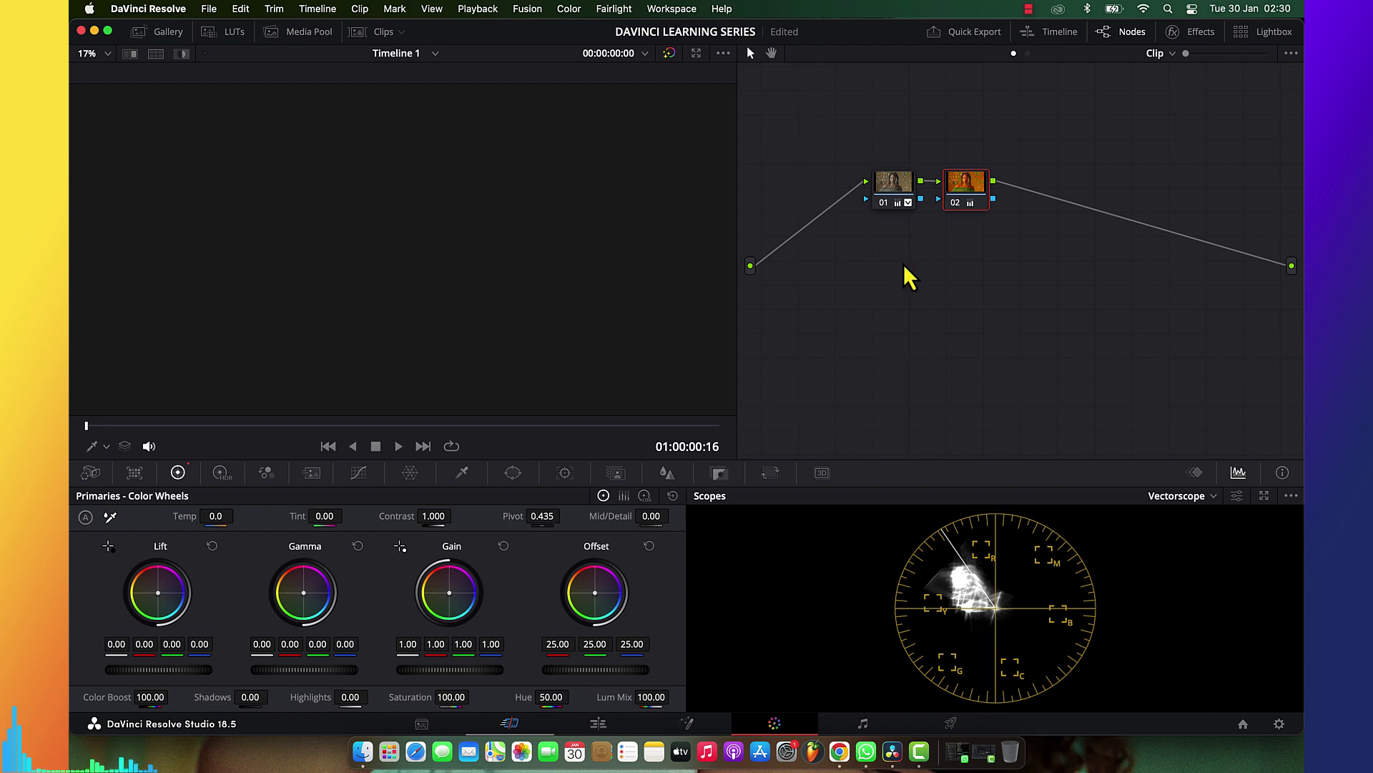
Reset node 02's grade and set its Saturation to 91, checking the result full screen
right_click(974, 193)
left_click(998, 204)
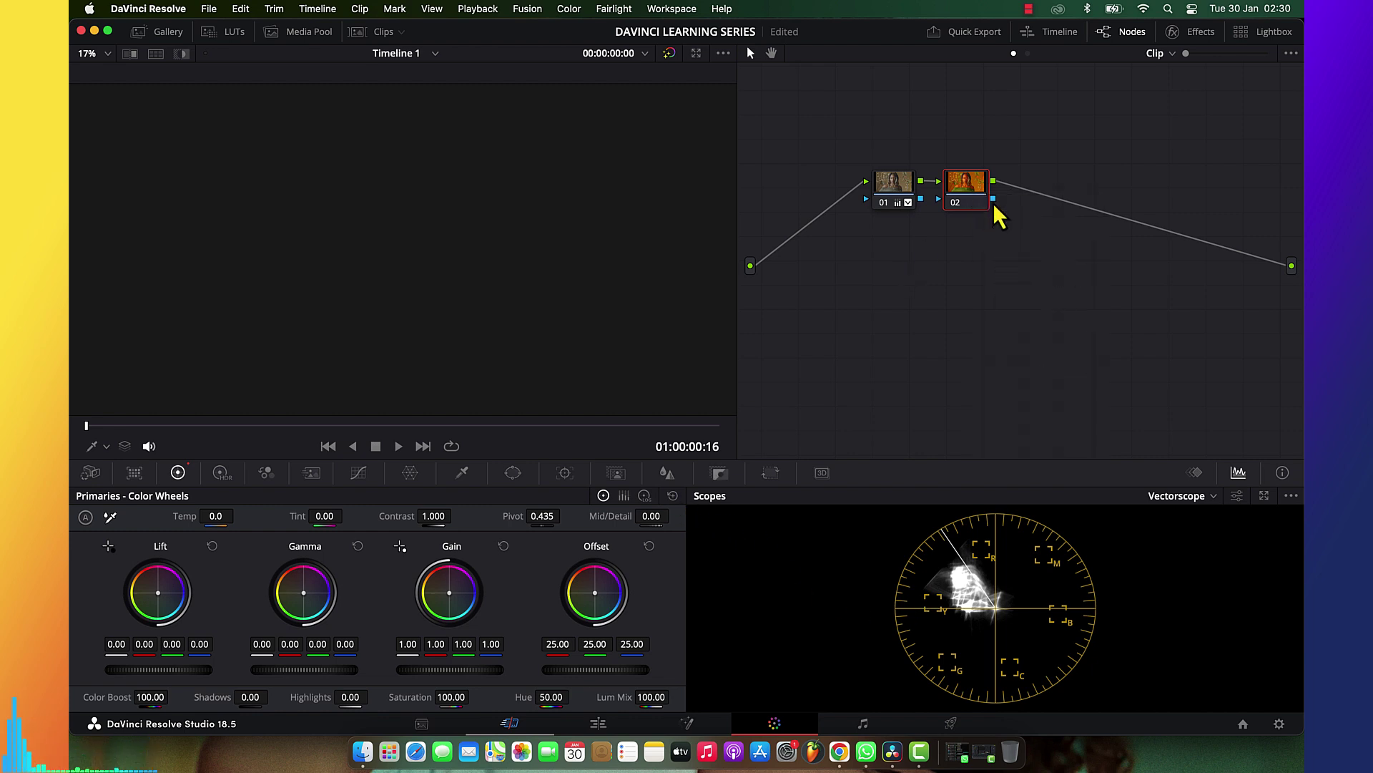
left_click_drag(451, 697, 473, 697)
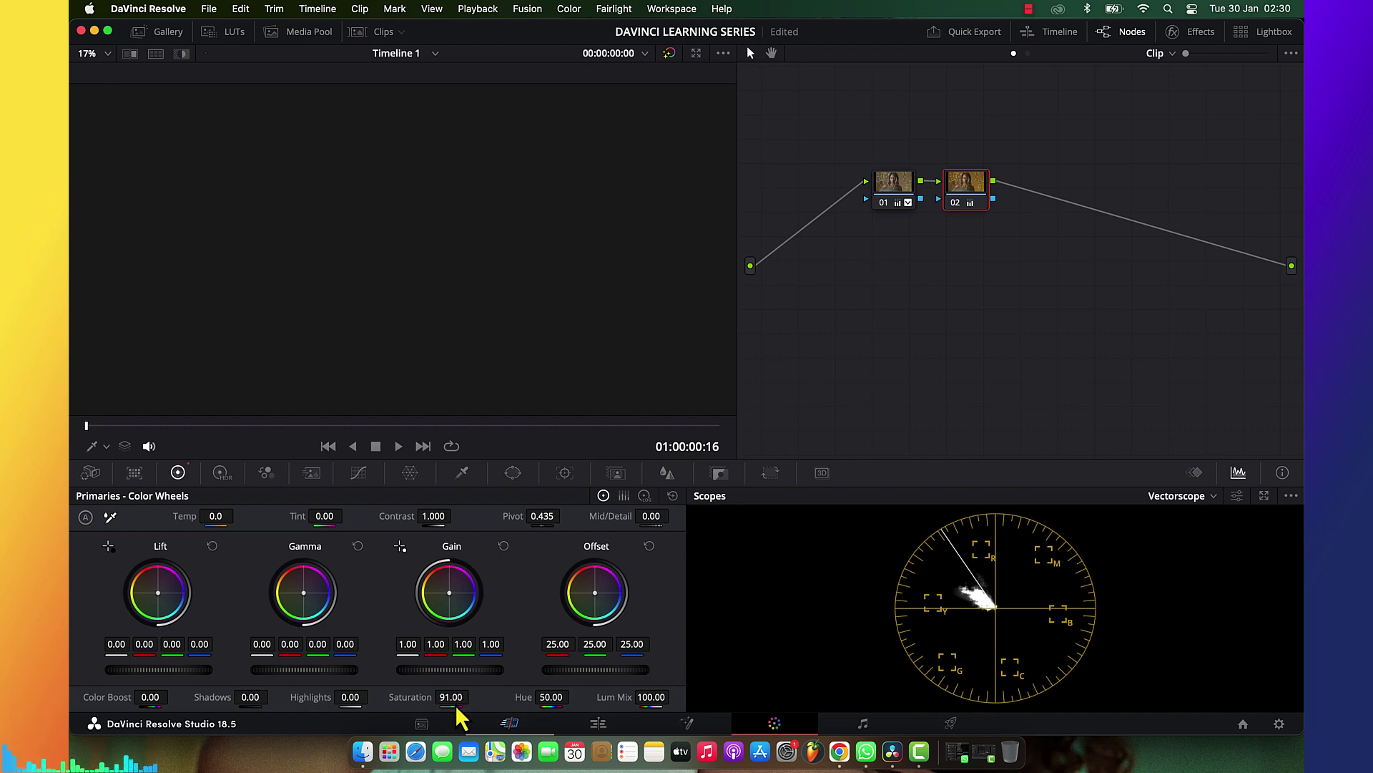
key("super+f")
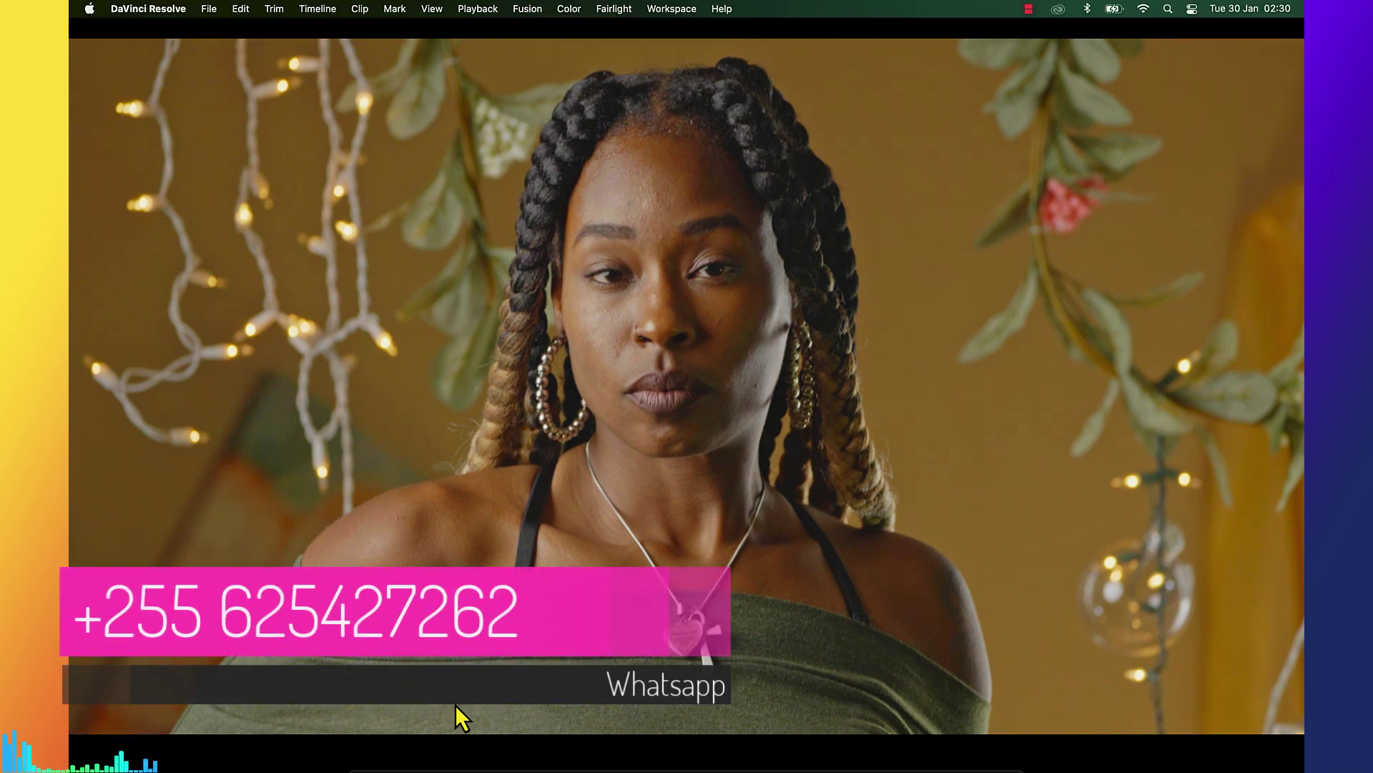
key("super+f")
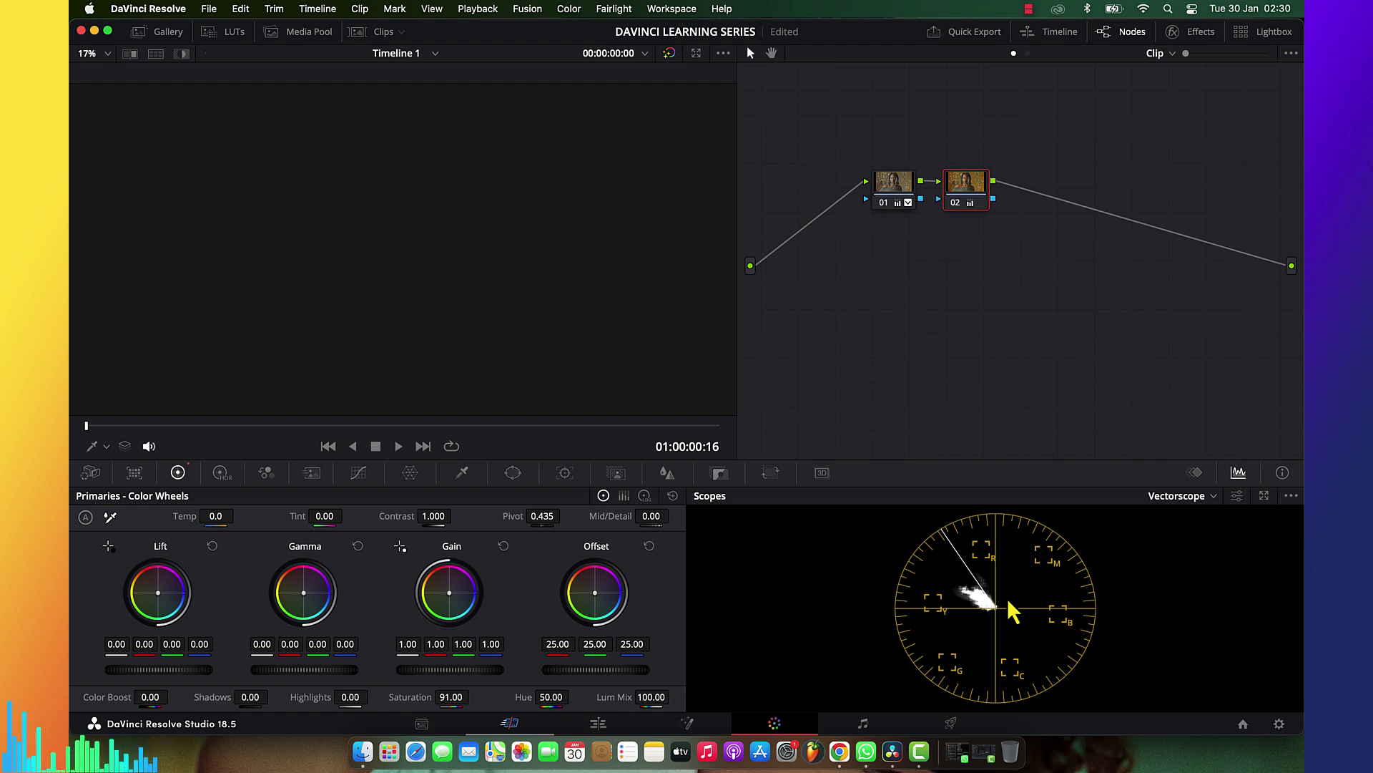
Add a serial node 03 after node 02 and set its Temp to -3440 and Tint to -4.50
key("alt+s")
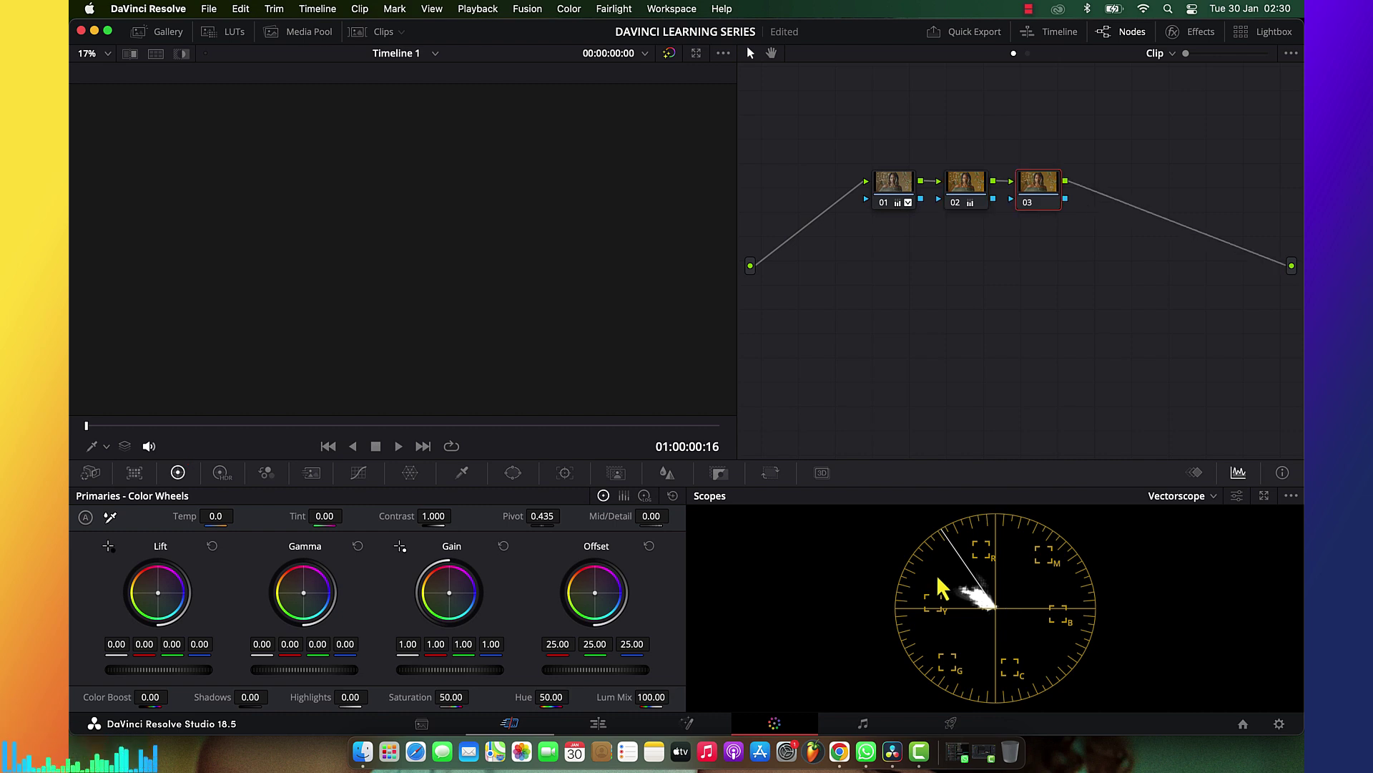
left_click_drag(205, 517, 192, 517)
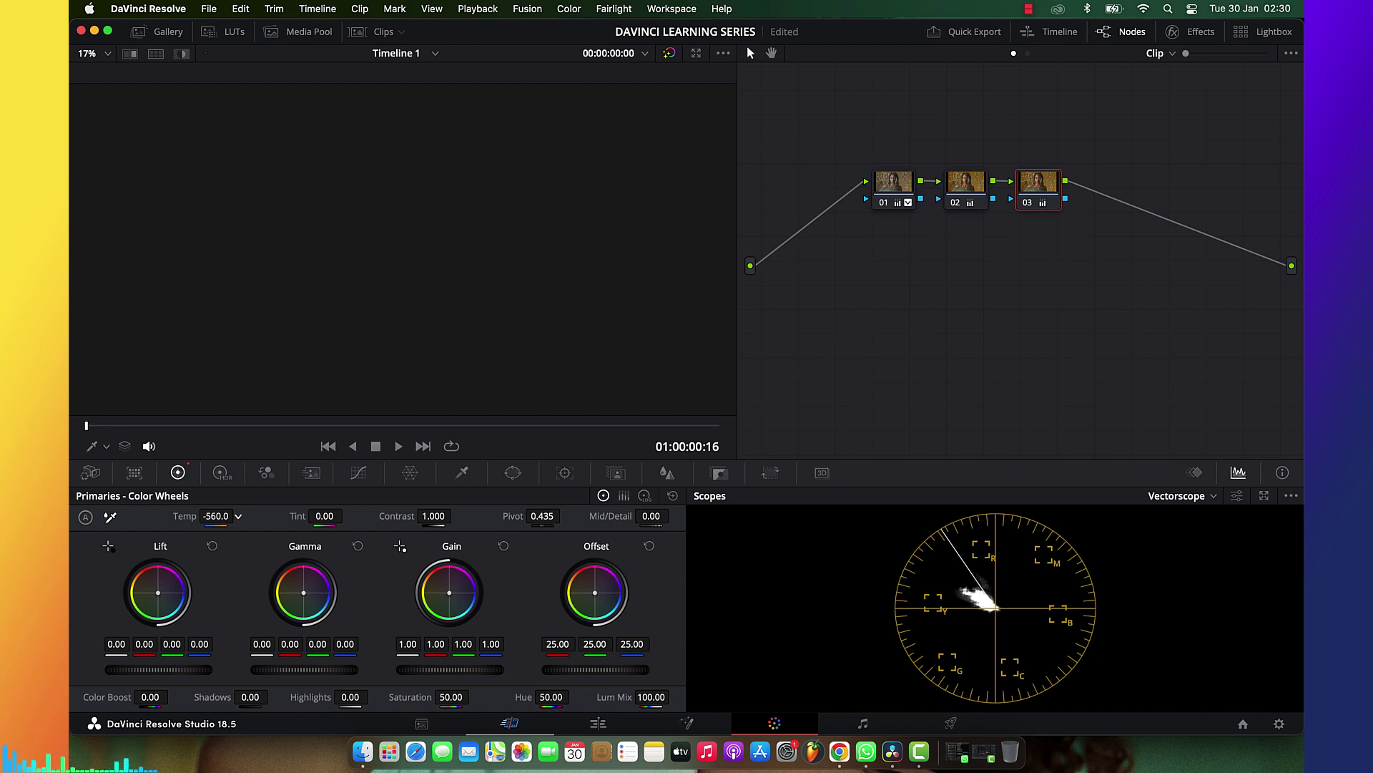
mouse_move(215, 516)
left_mouse_down()
mouse_move(193, 516)
mouse_move(206, 521)
left_mouse_up()
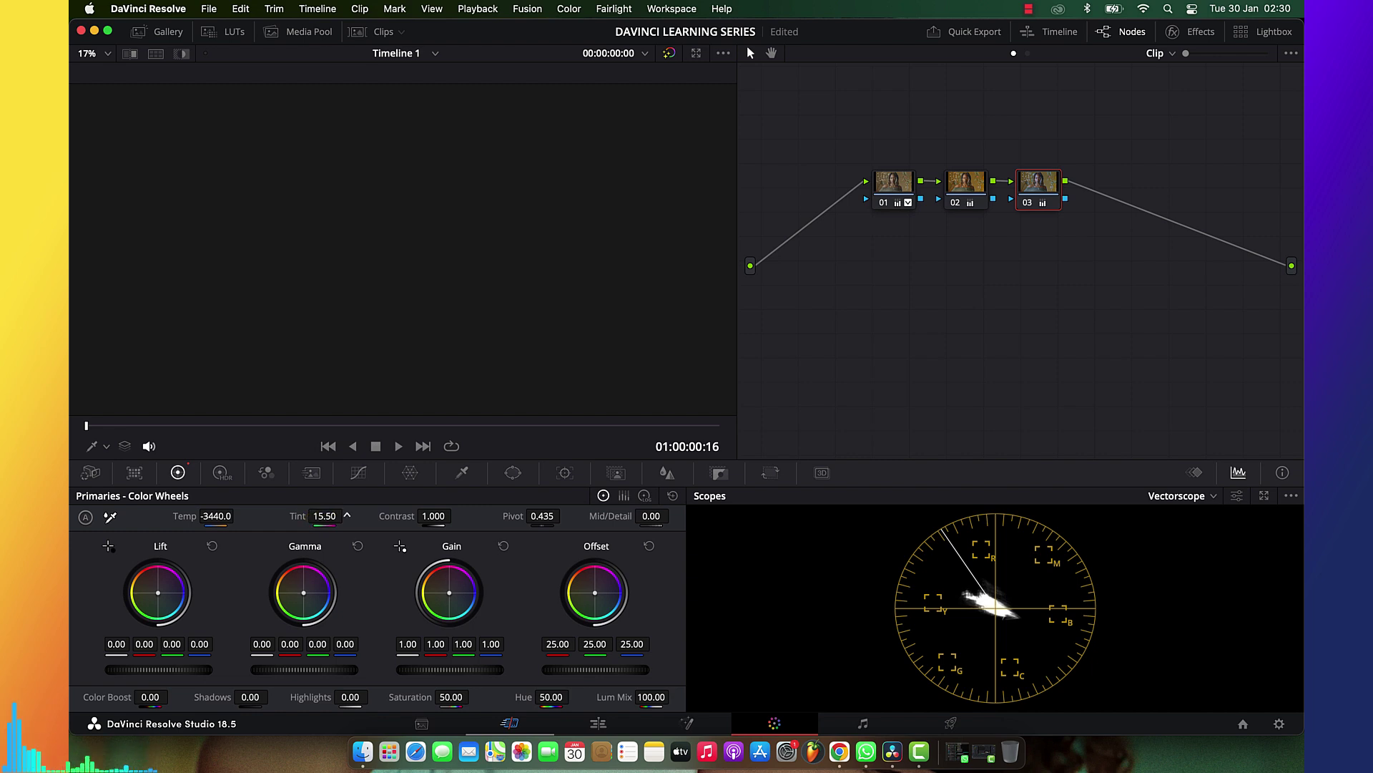
left_click_drag(324, 516, 344, 515)
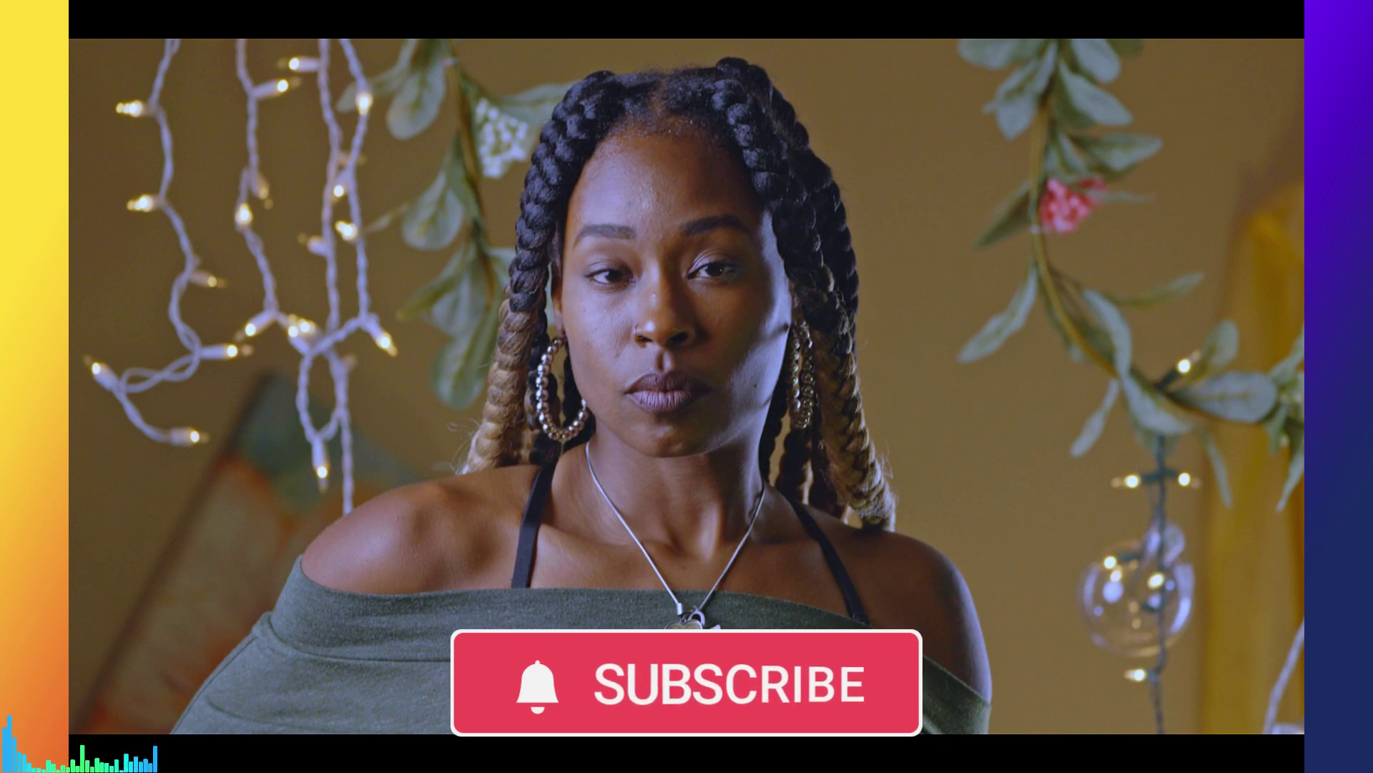
key("Escape")
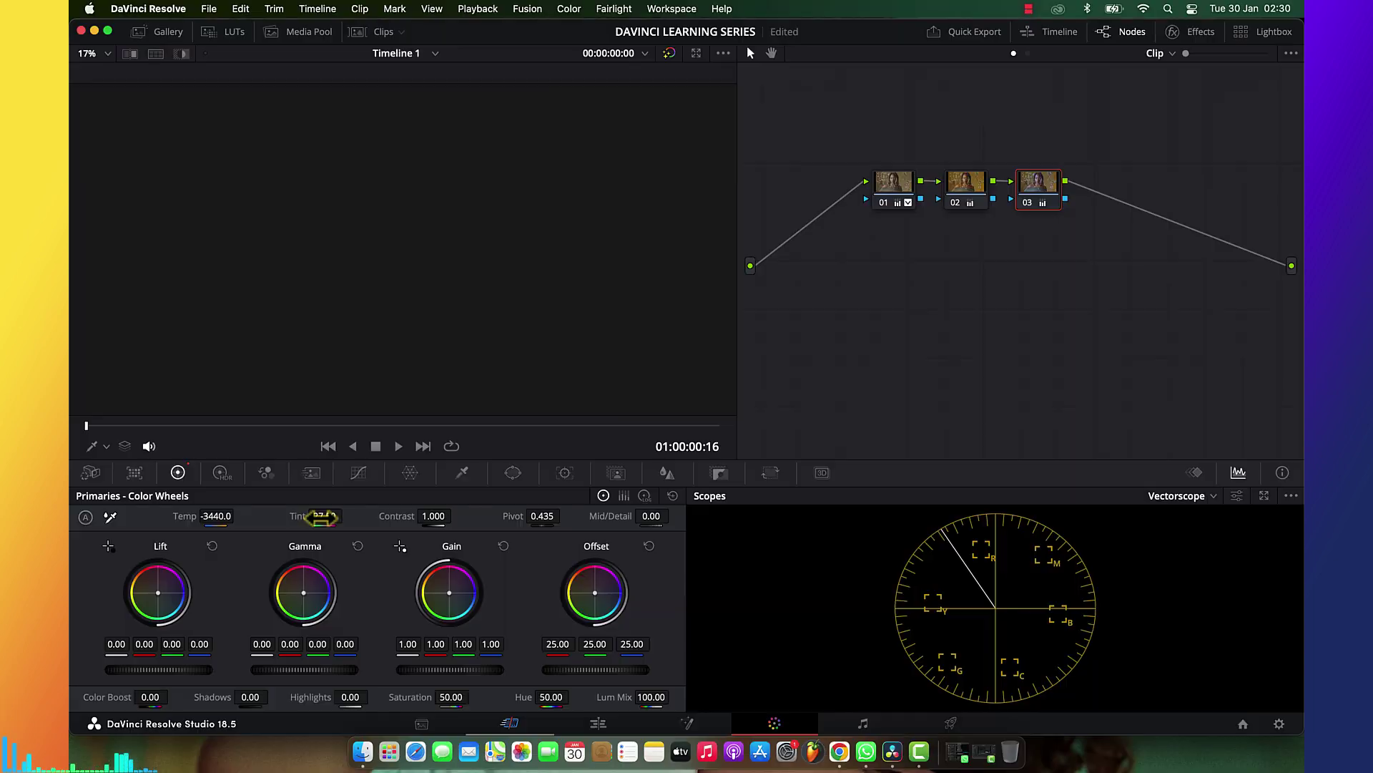
left_click_drag(321, 516, 286, 521)
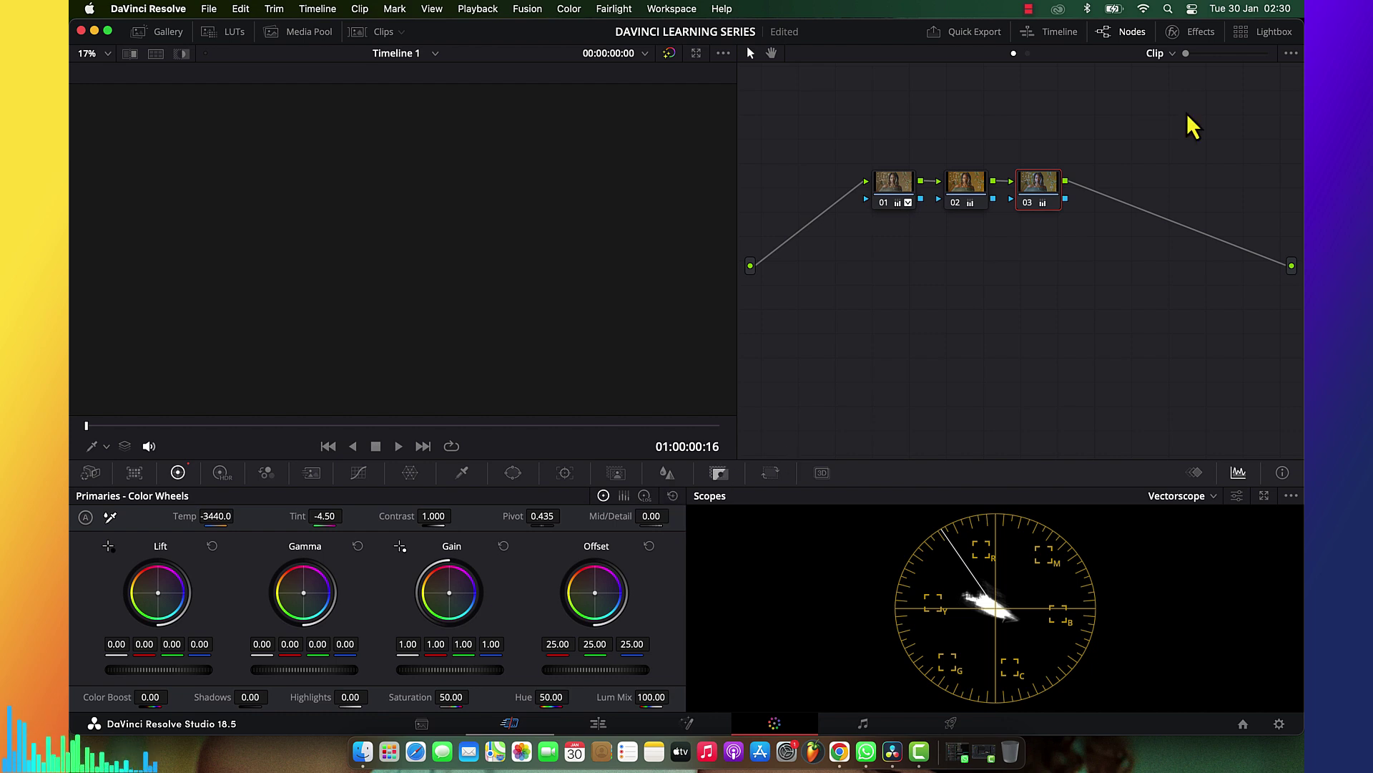
Reset node 03's grade and shift its Offset wheel toward blue, to about 15.17 red, 25.53 green and 37.59 blue
right_click(1057, 192)
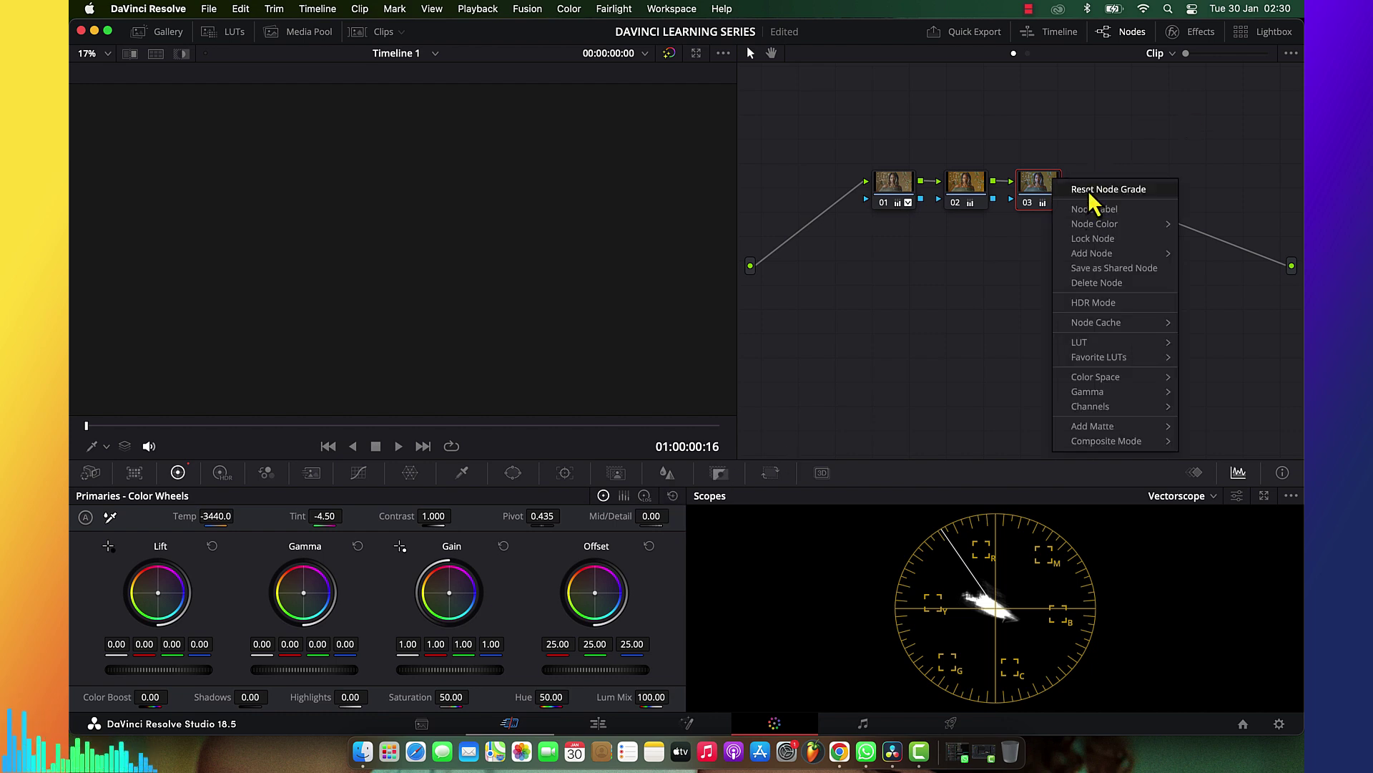
left_click(1087, 191)
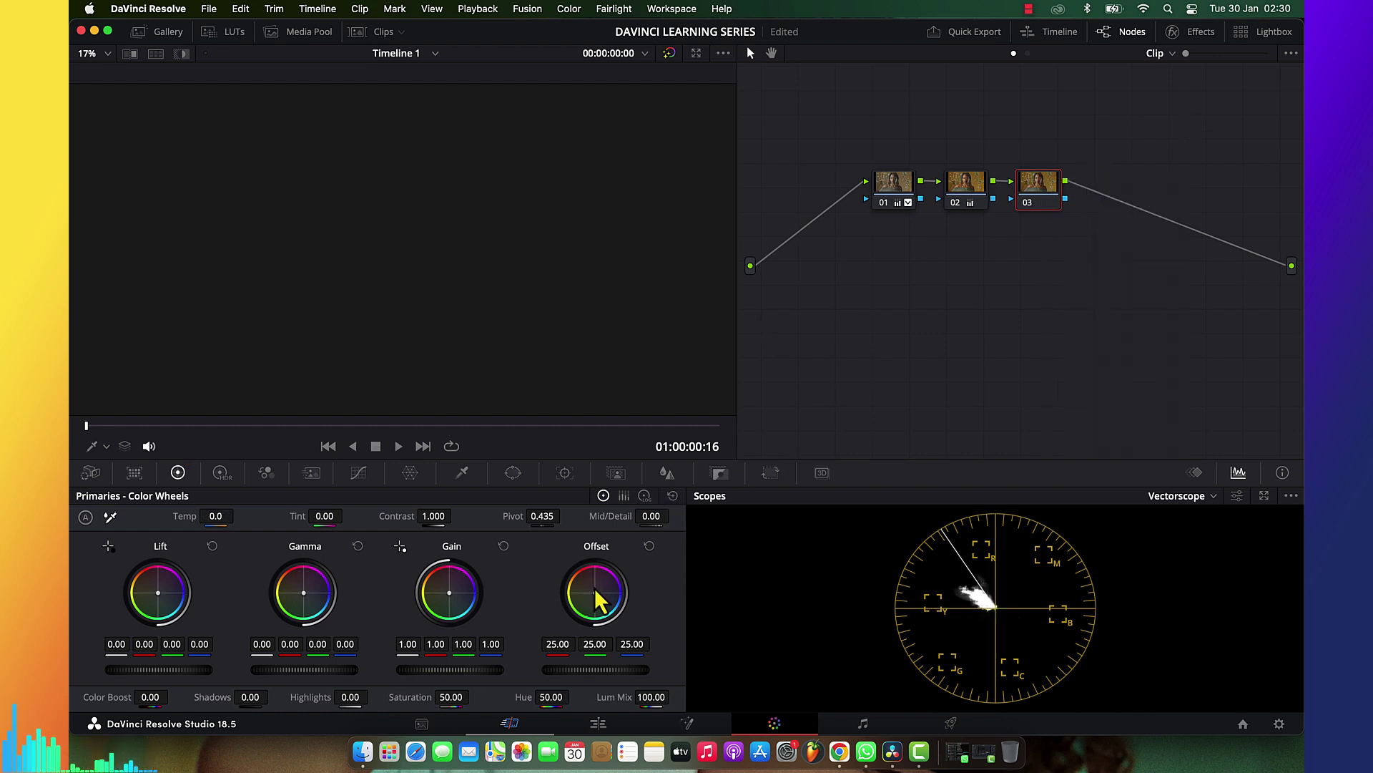
left_click_drag(600, 599, 602, 599)
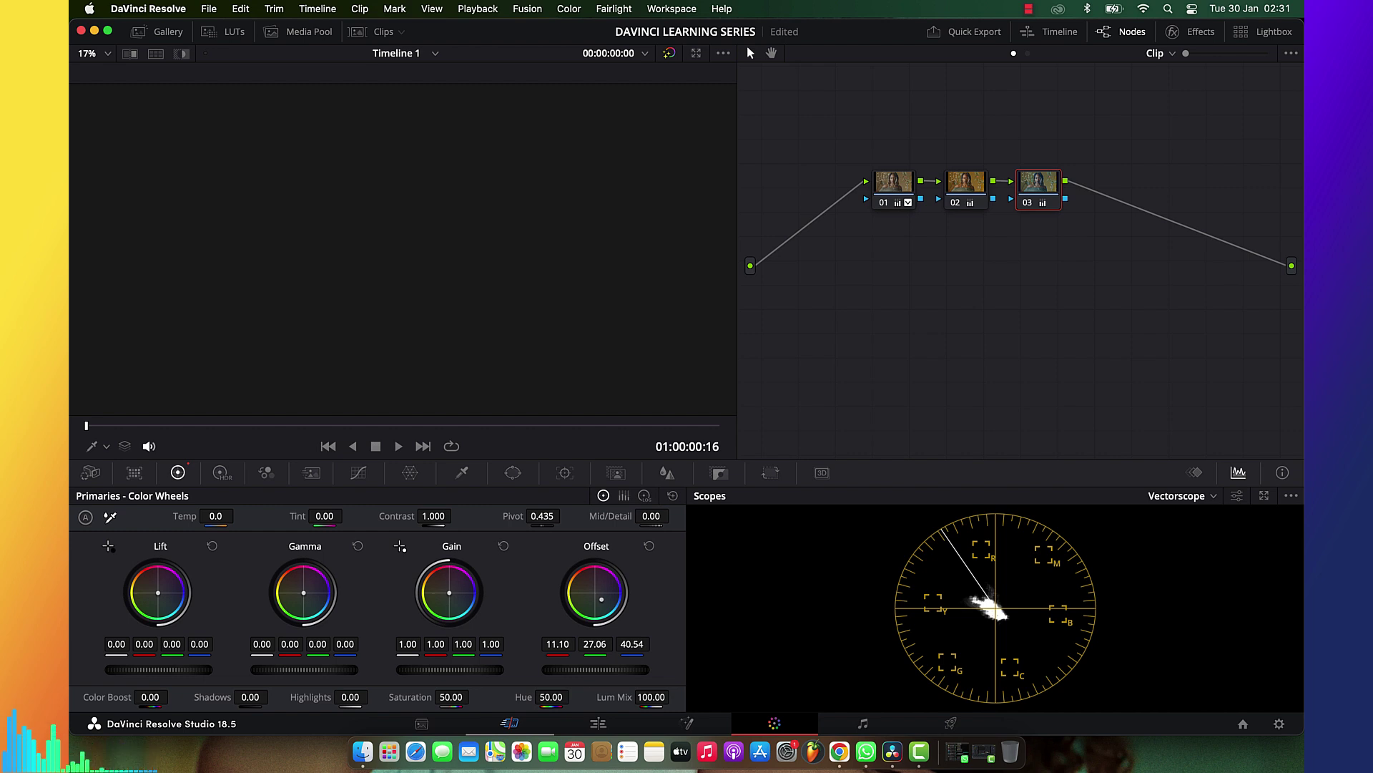
left_click_drag(602, 599, 591, 579)
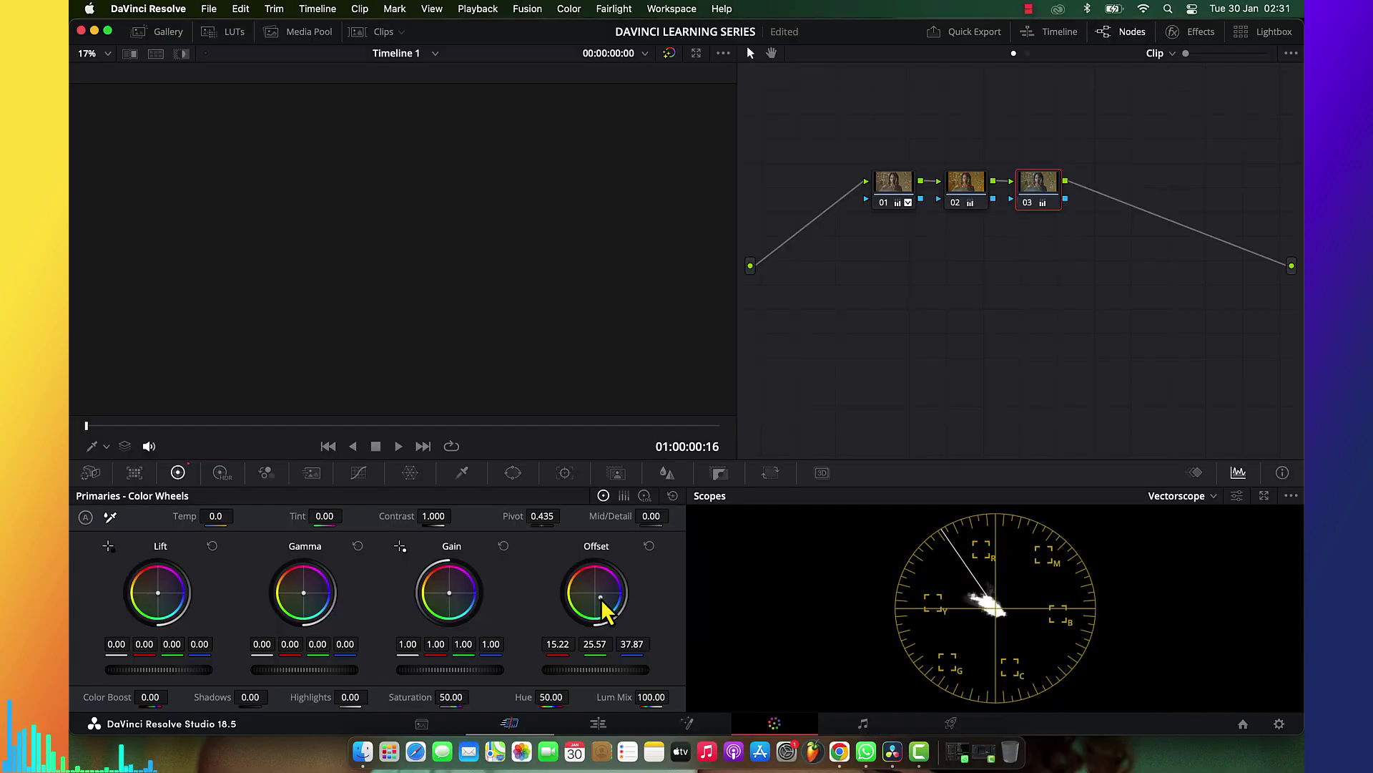
left_click_drag(601, 599, 600, 599)
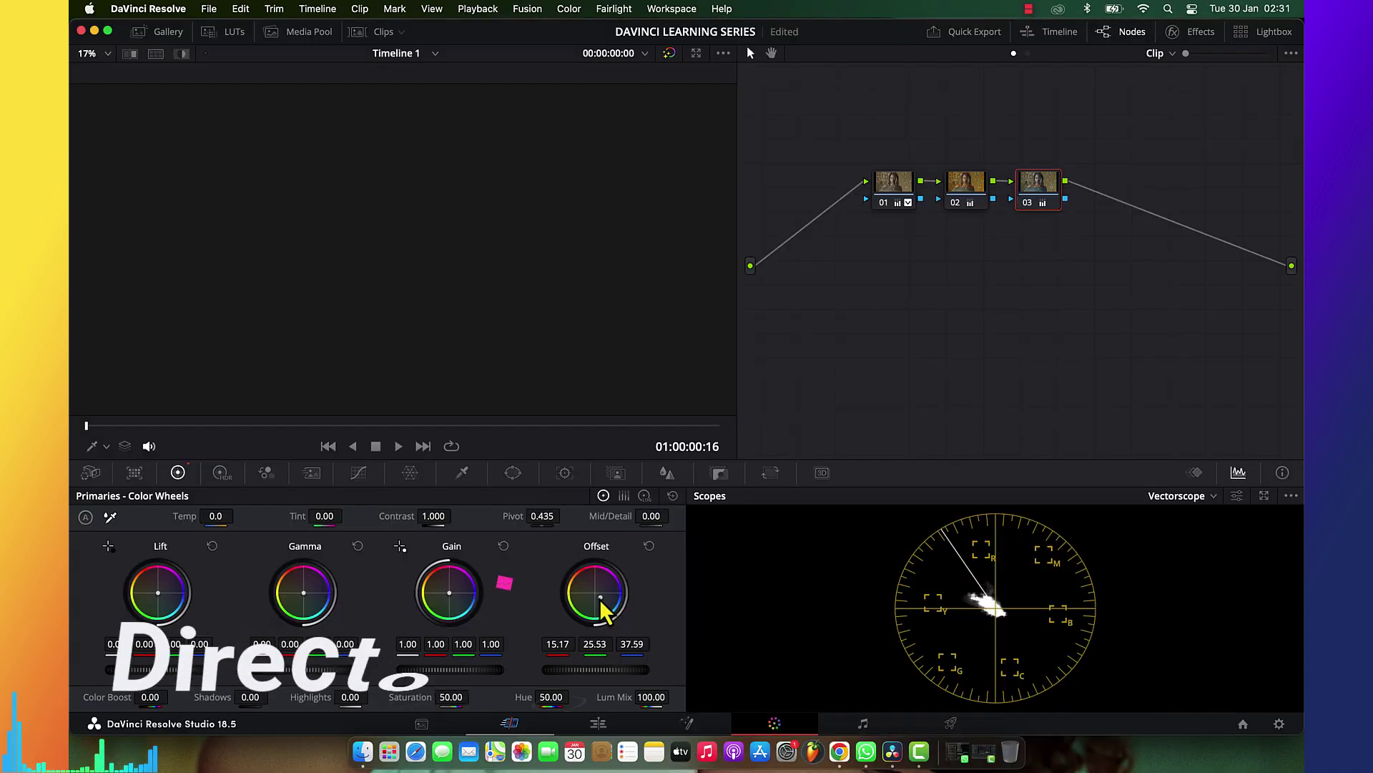
Switch the scope to Waveform and turn on its Colorize option
left_click(1169, 499)
left_click(1179, 534)
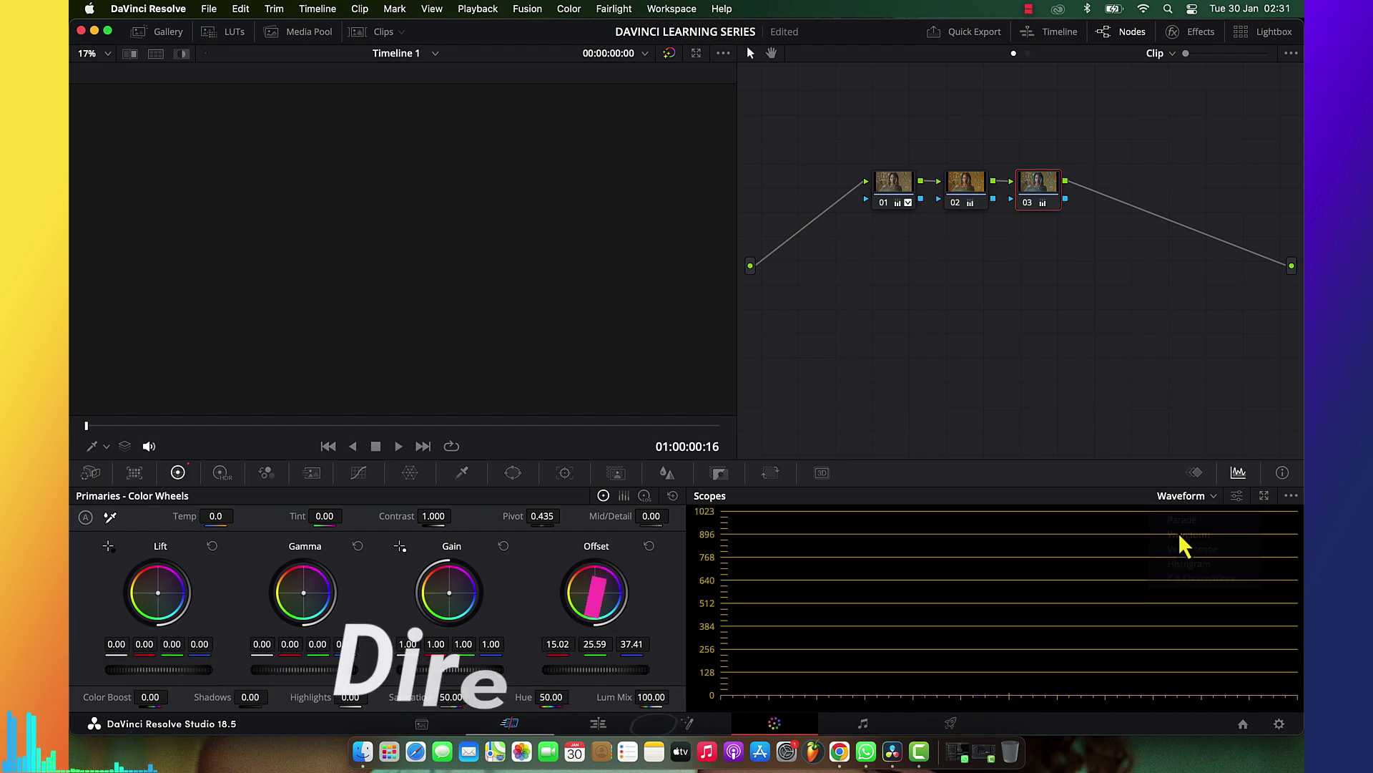
left_click(1236, 496)
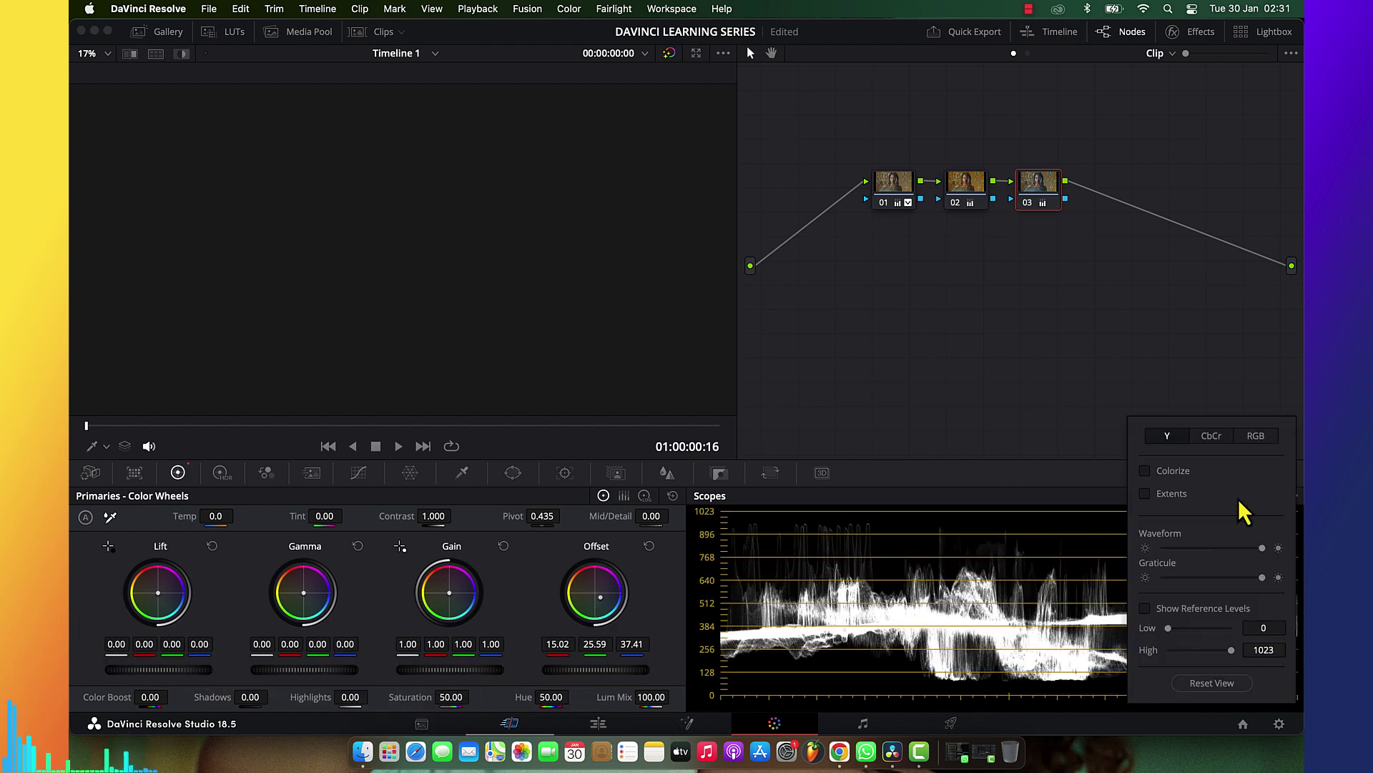
left_click(1145, 471)
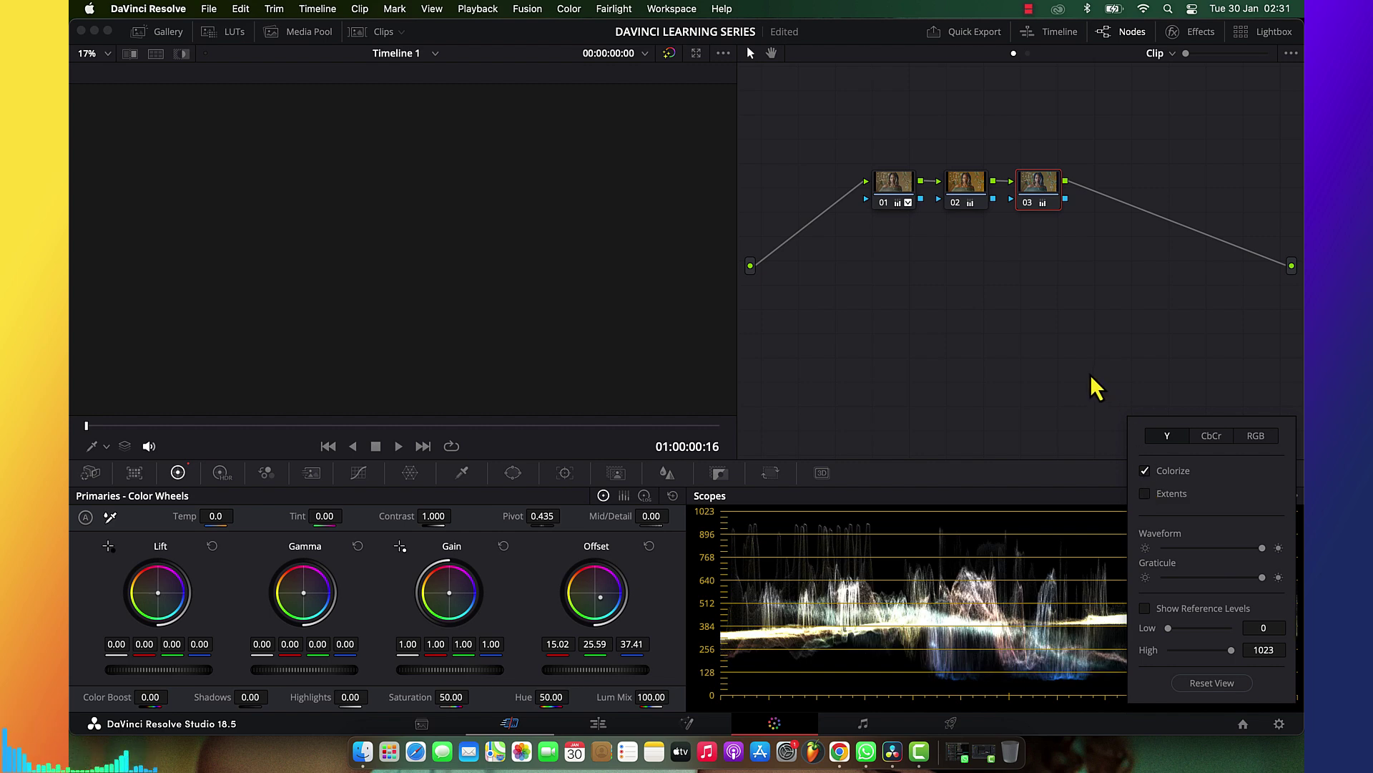
left_click(1137, 375)
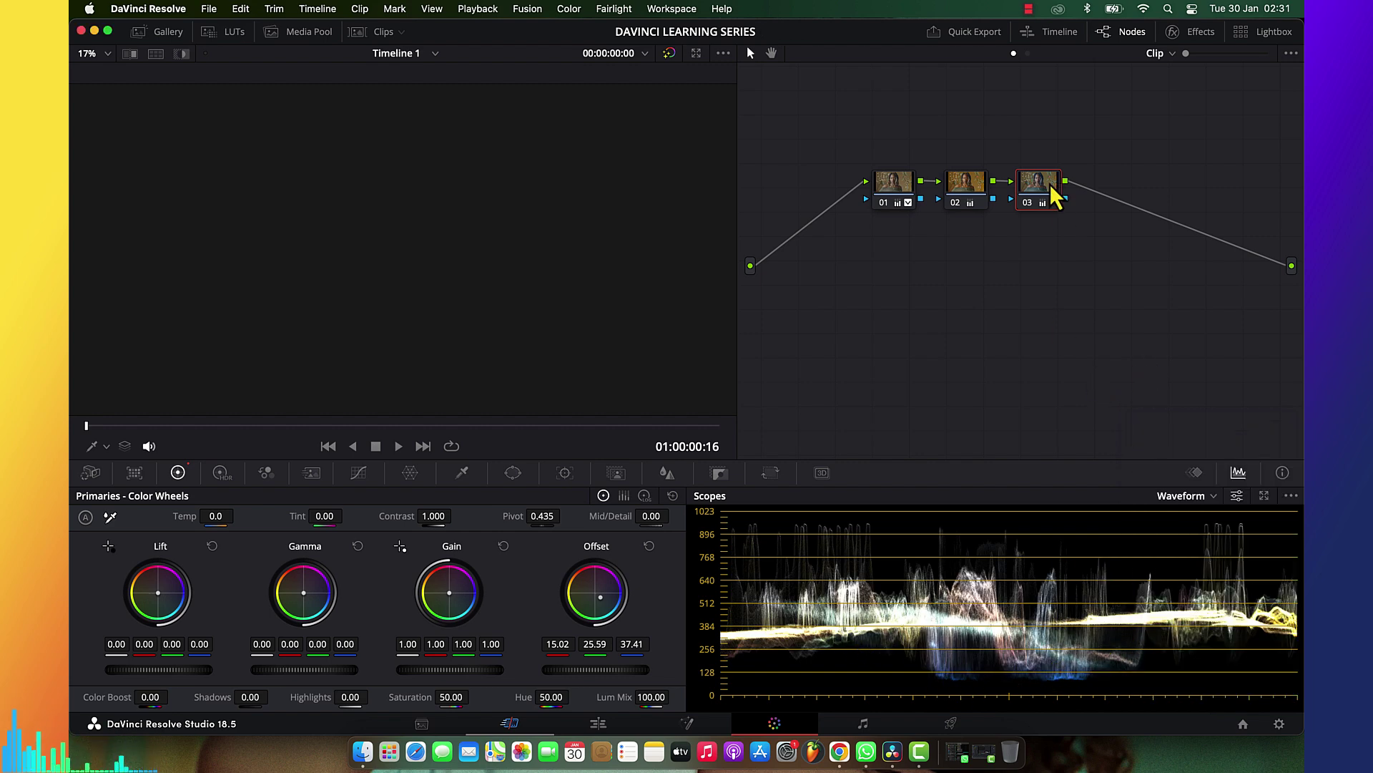
Shift node 03's Lift wheel slightly toward orange, to about 0.02 red, 0.00 green and -0.03 blue, and preview the picture full screen
key("super+d")
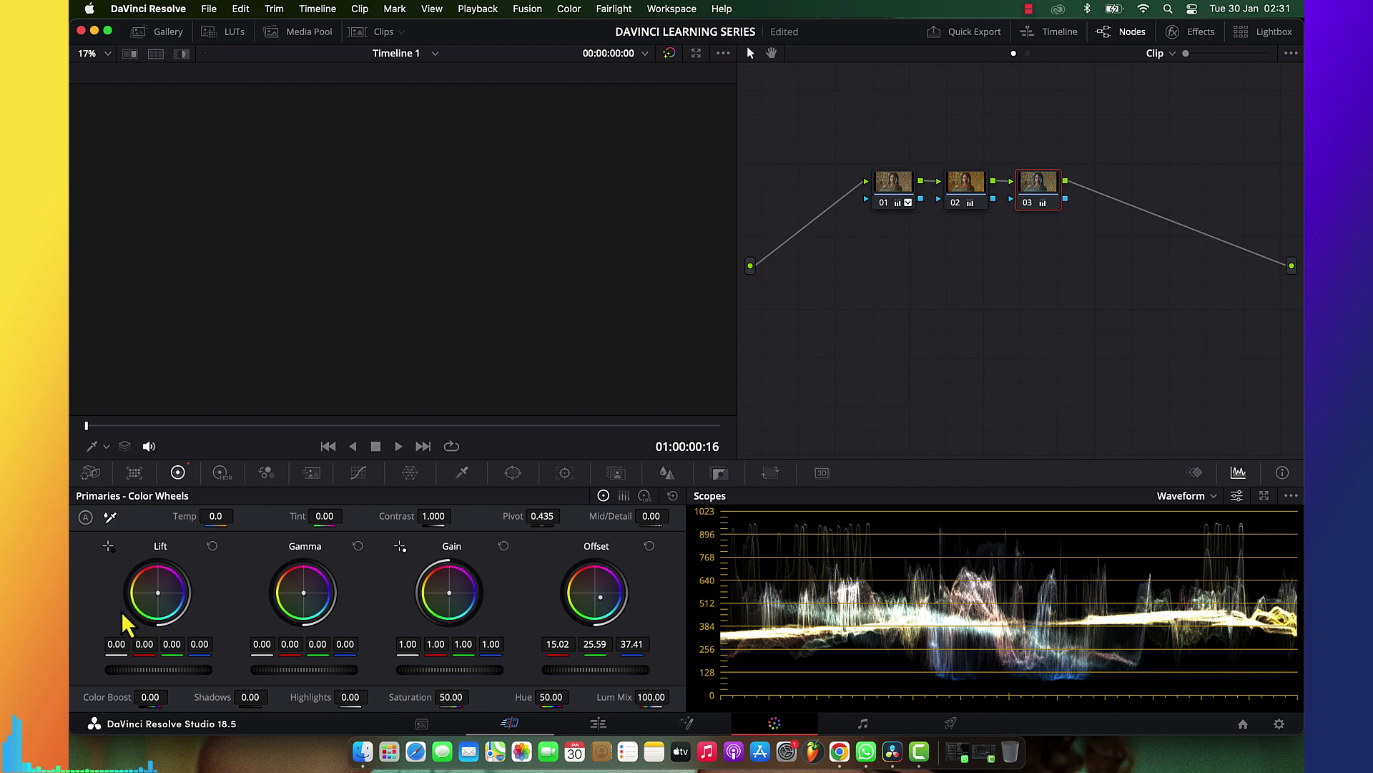
left_click_drag(158, 593, 158, 592)
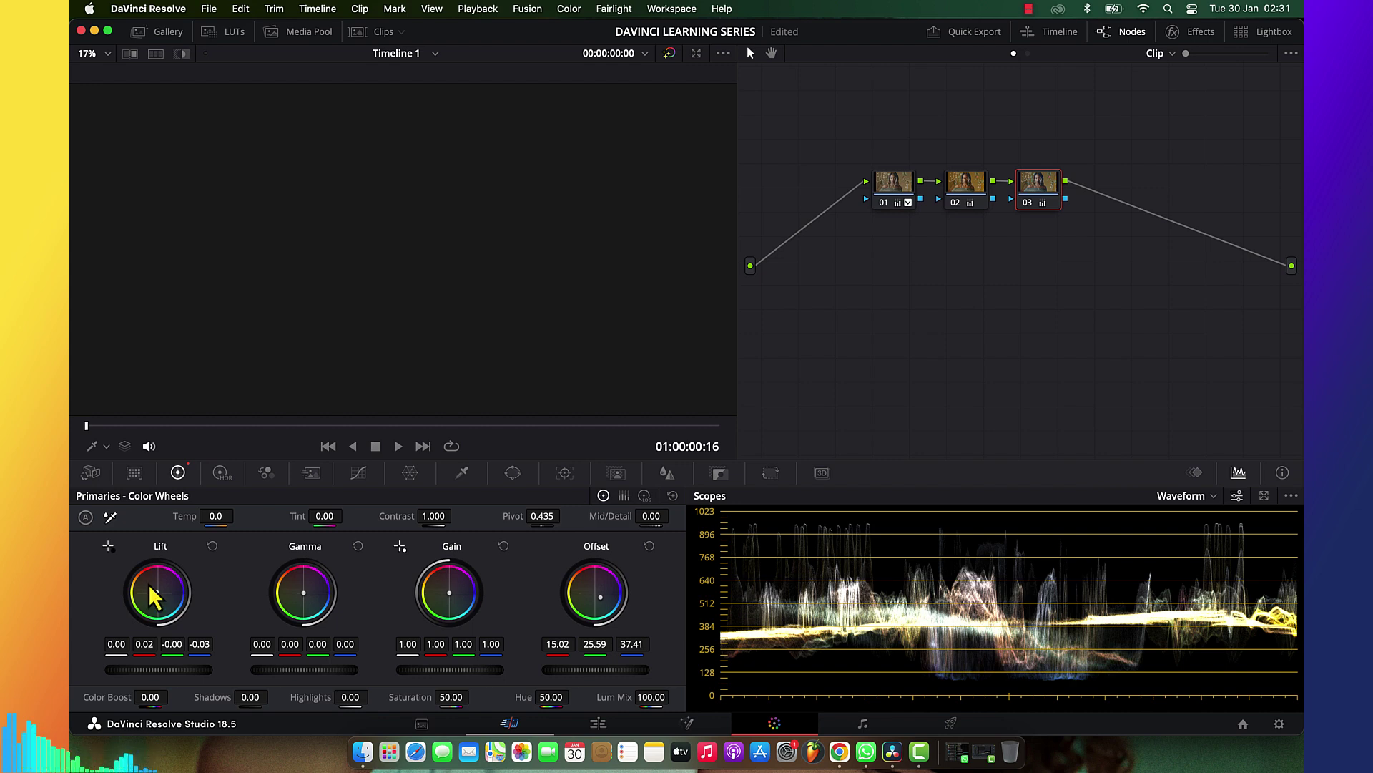
key("super+f")
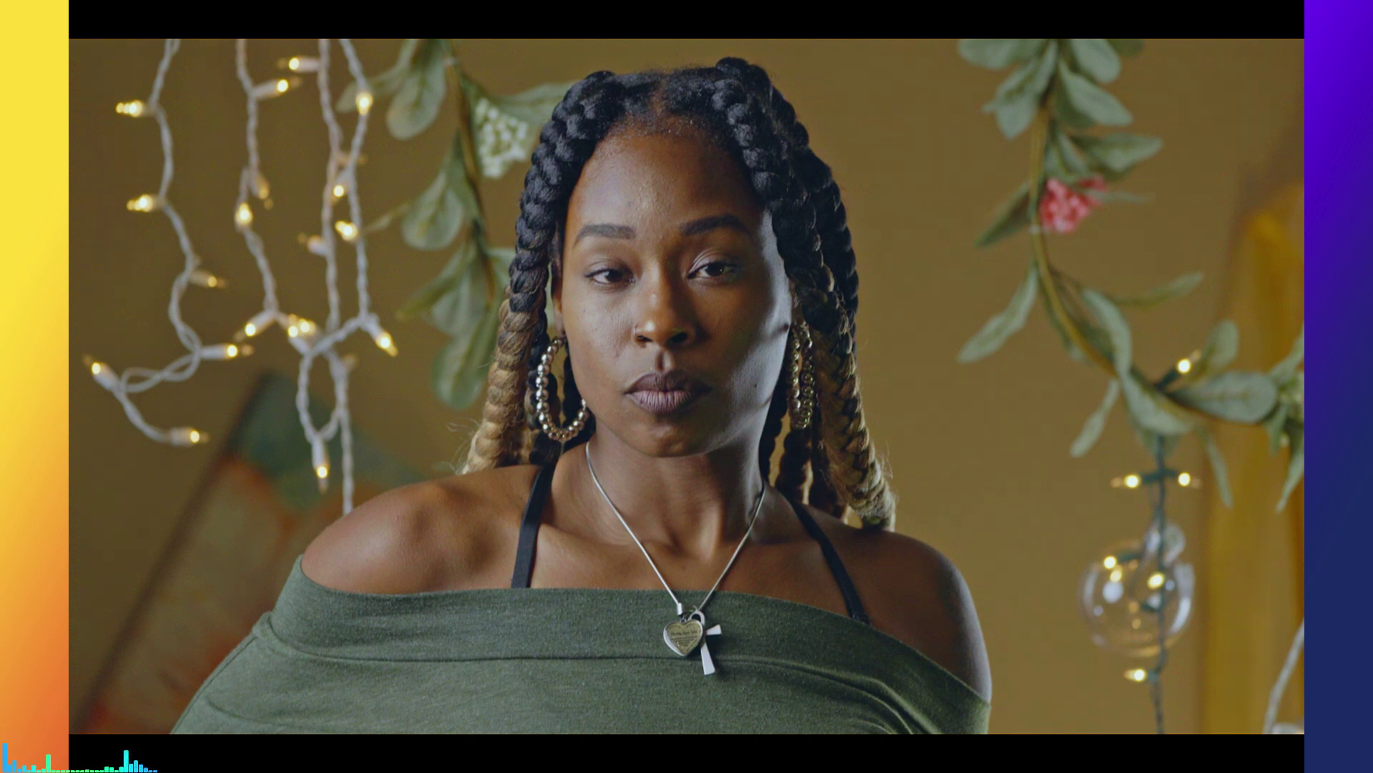
key("super+f")
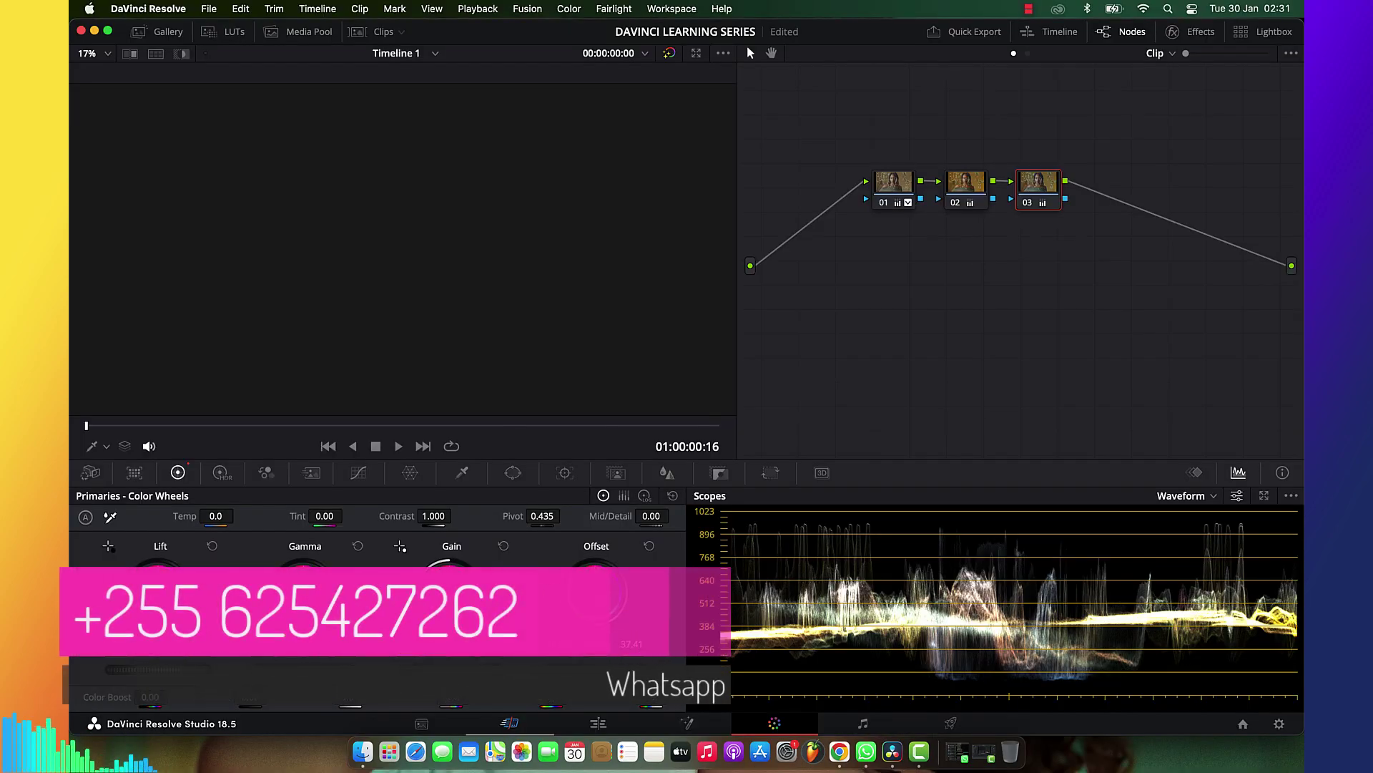
Add a serial node 04 below the node row and shift its Lift to about -0.10 red, 0.03 green and -0.04 blue
key("alt+s")
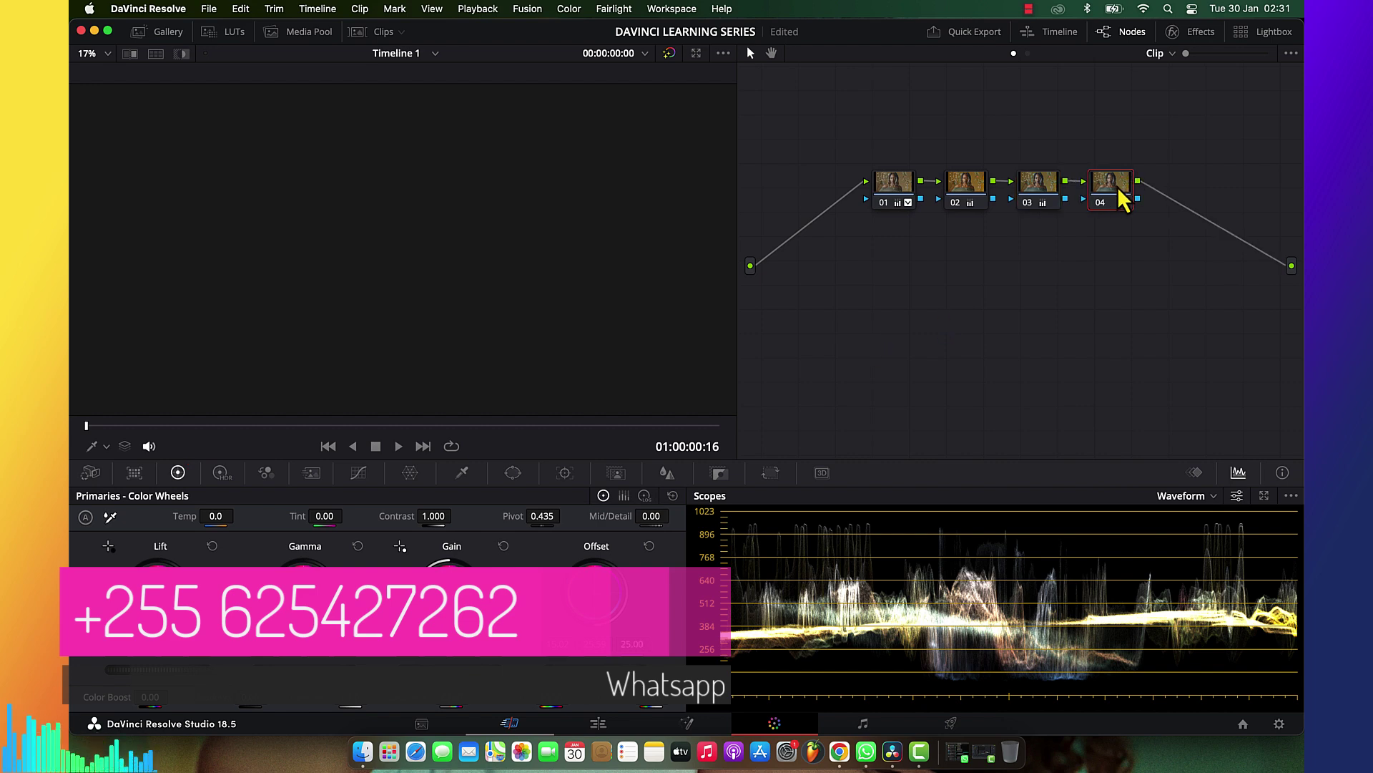
left_click_drag(1125, 196, 967, 339)
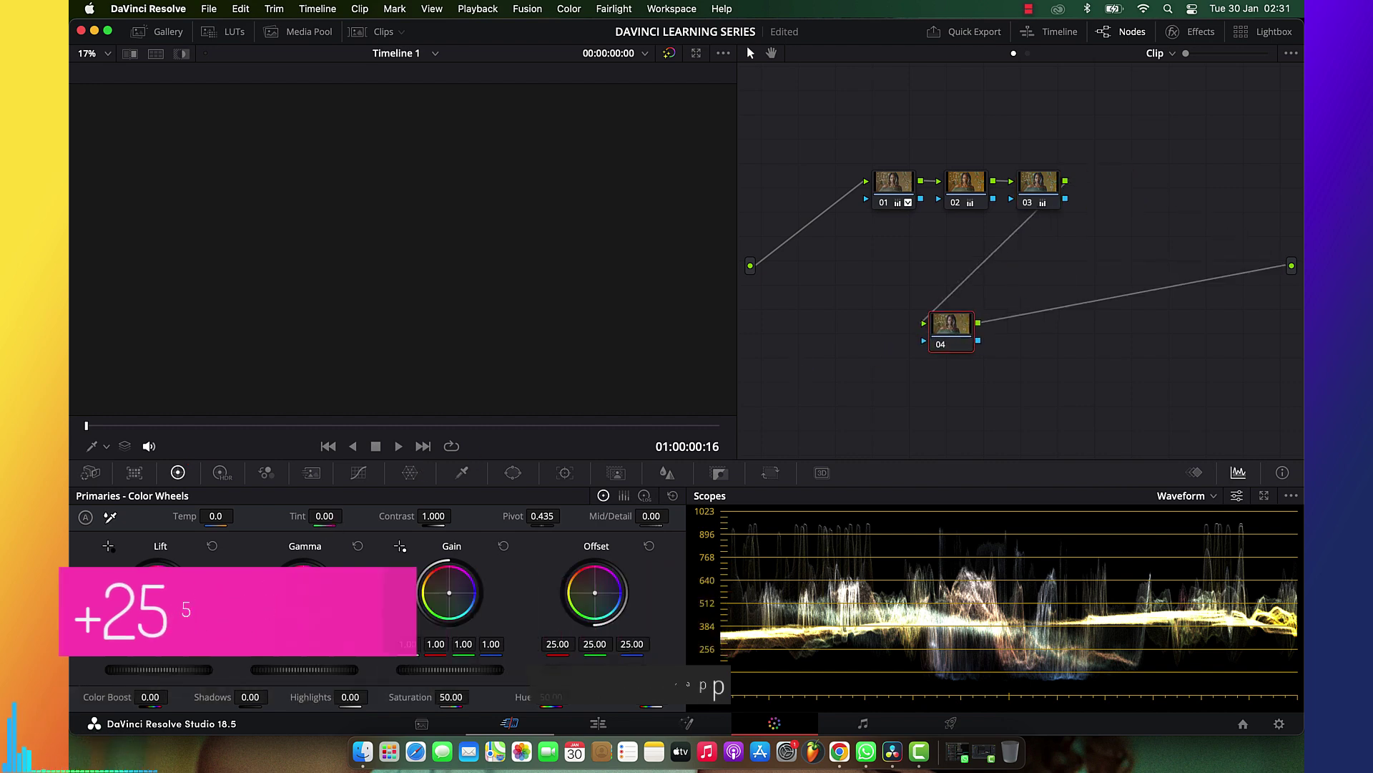
left_click_drag(158, 592, 157, 597)
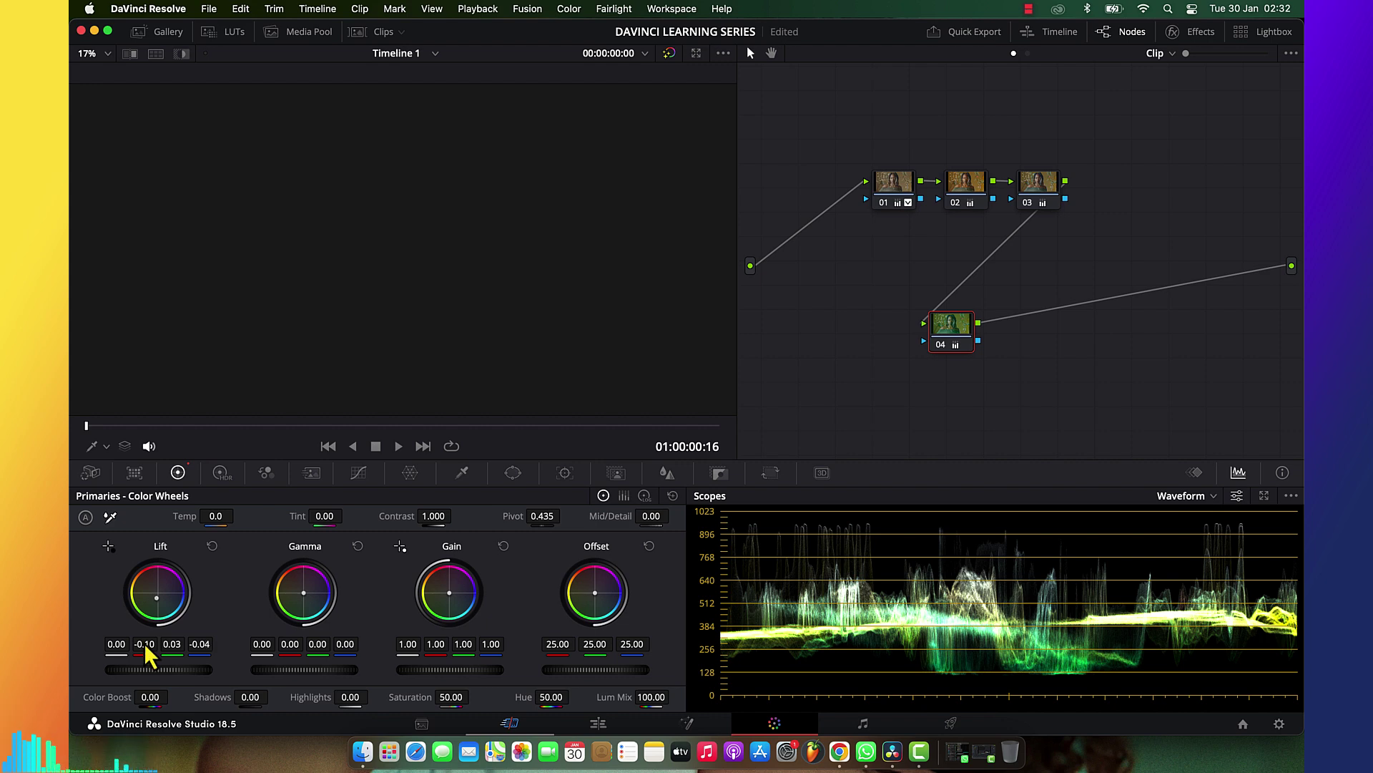
Shift node 04's Gamma to about 0.04/-0.01/-0.01 and Gain to about 1.15/0.95/1.01 in red/green/blue, and check the picture full screen
left_click_drag(306, 593, 307, 595)
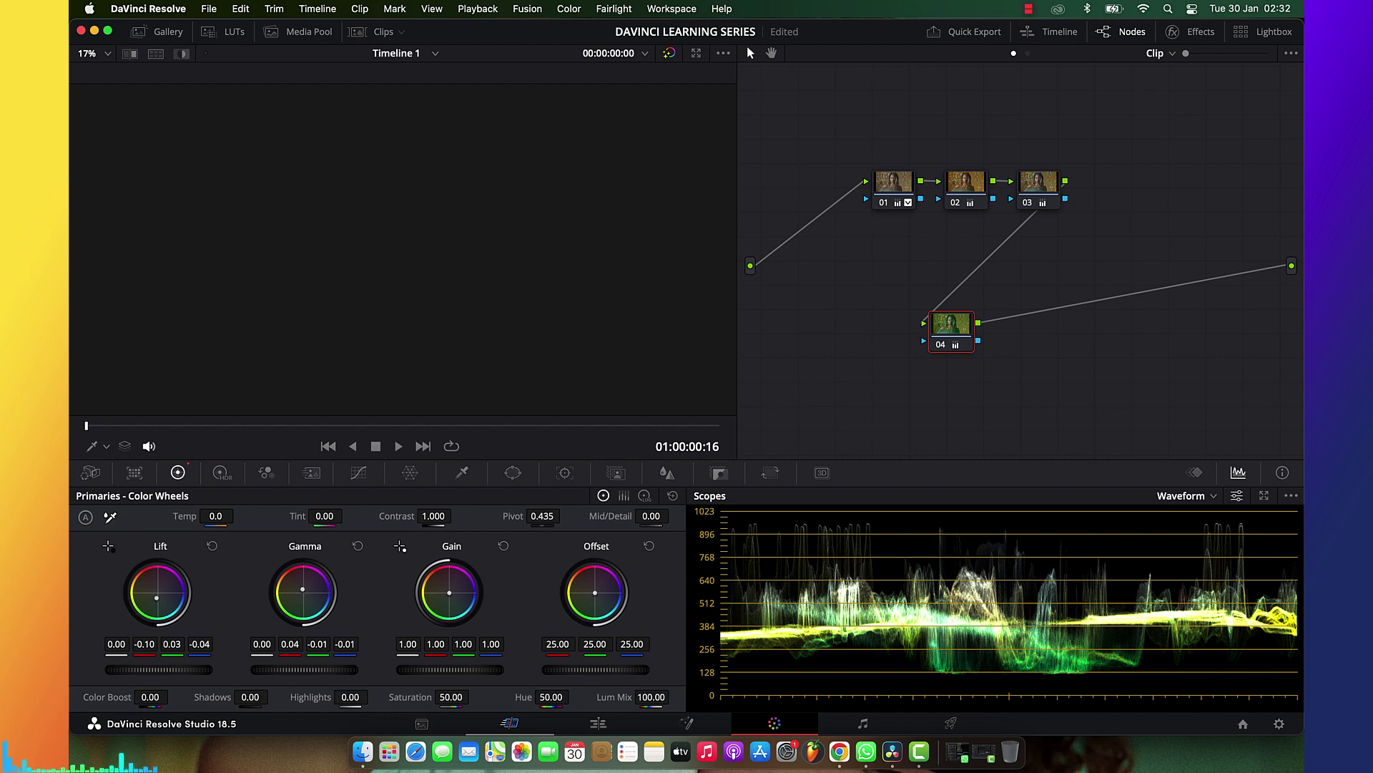
left_click_drag(449, 591, 451, 593)
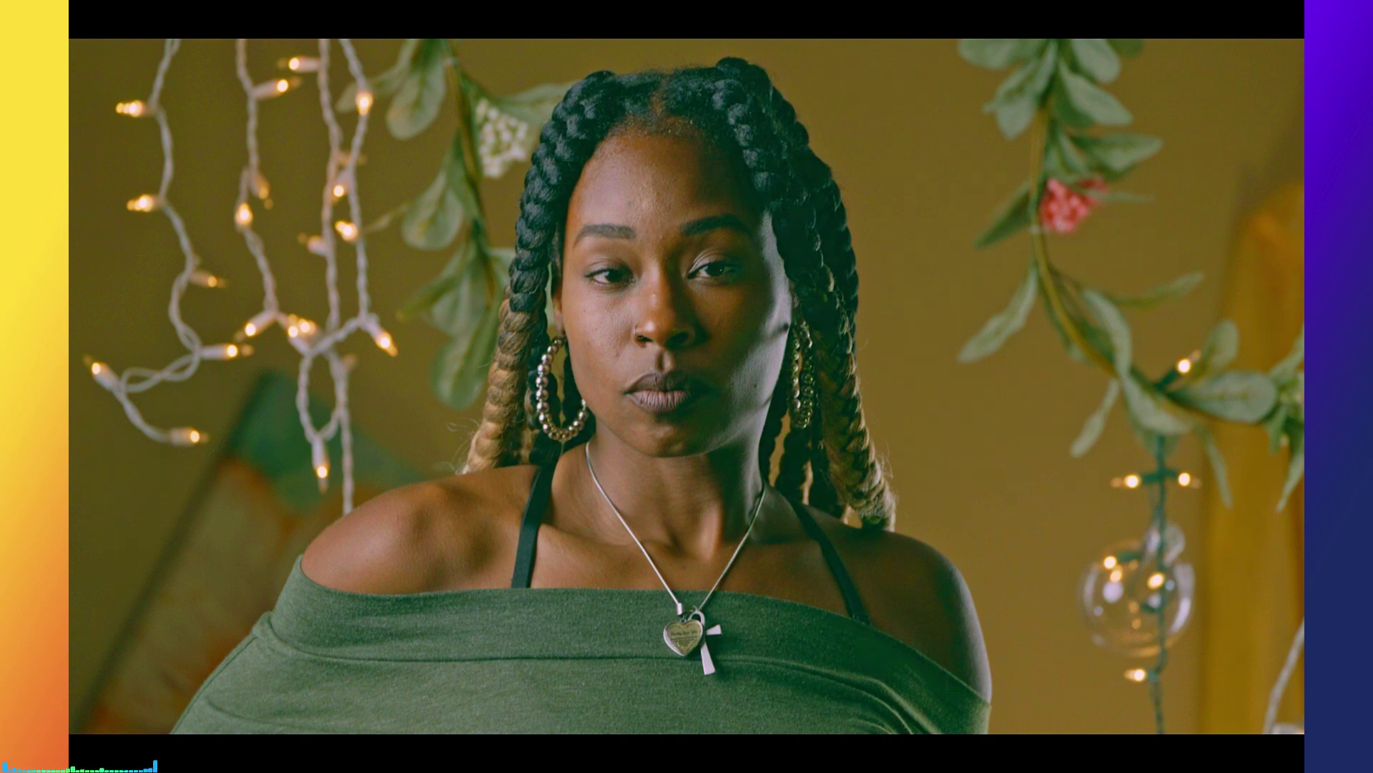
key("Escape")
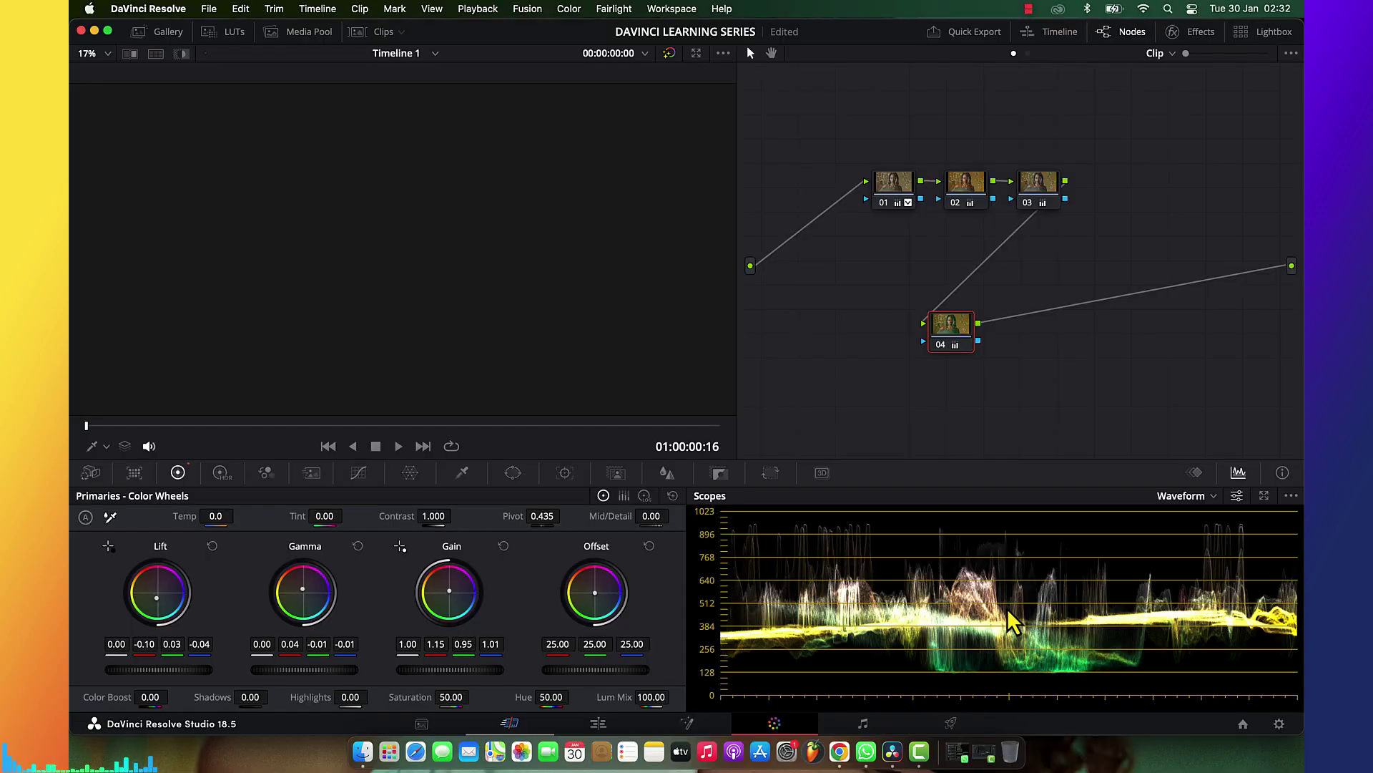
key("super+shift+f")
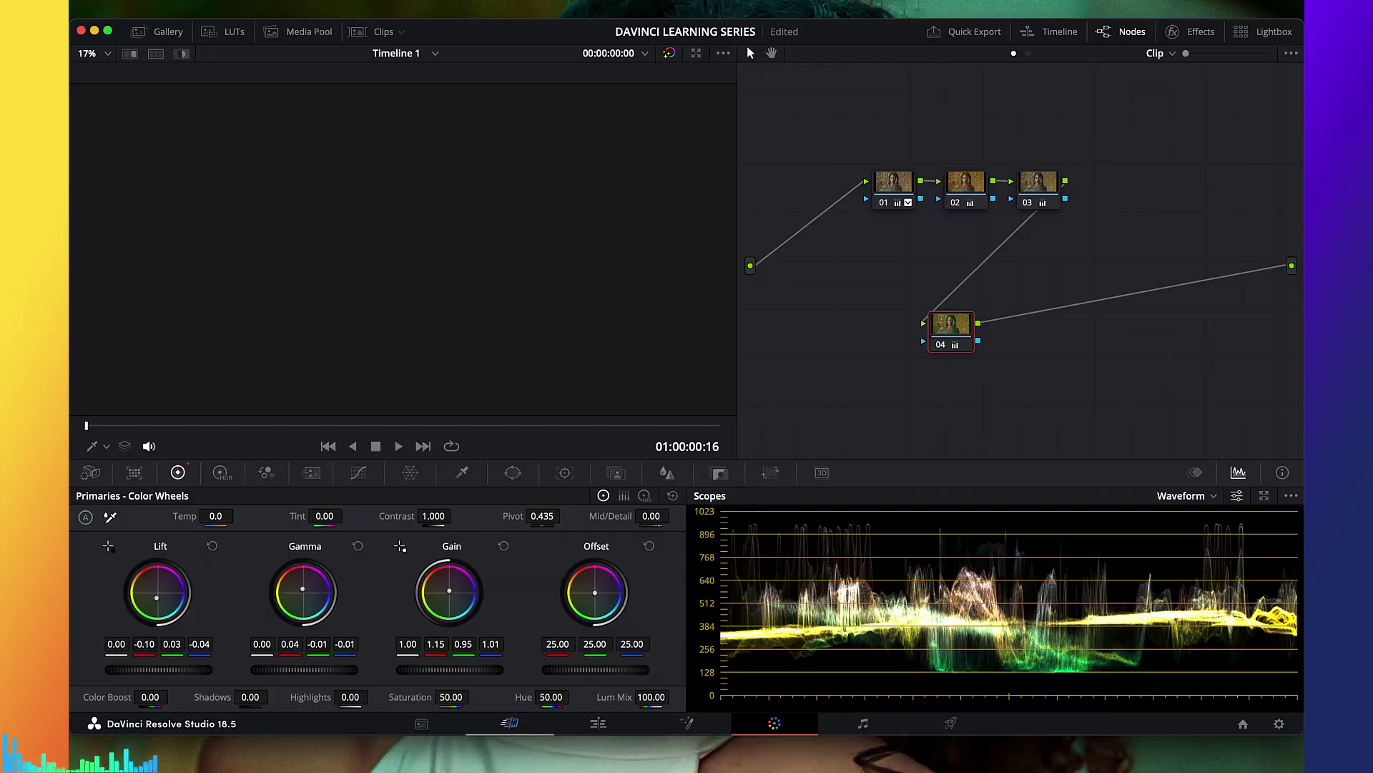
key("Escape")
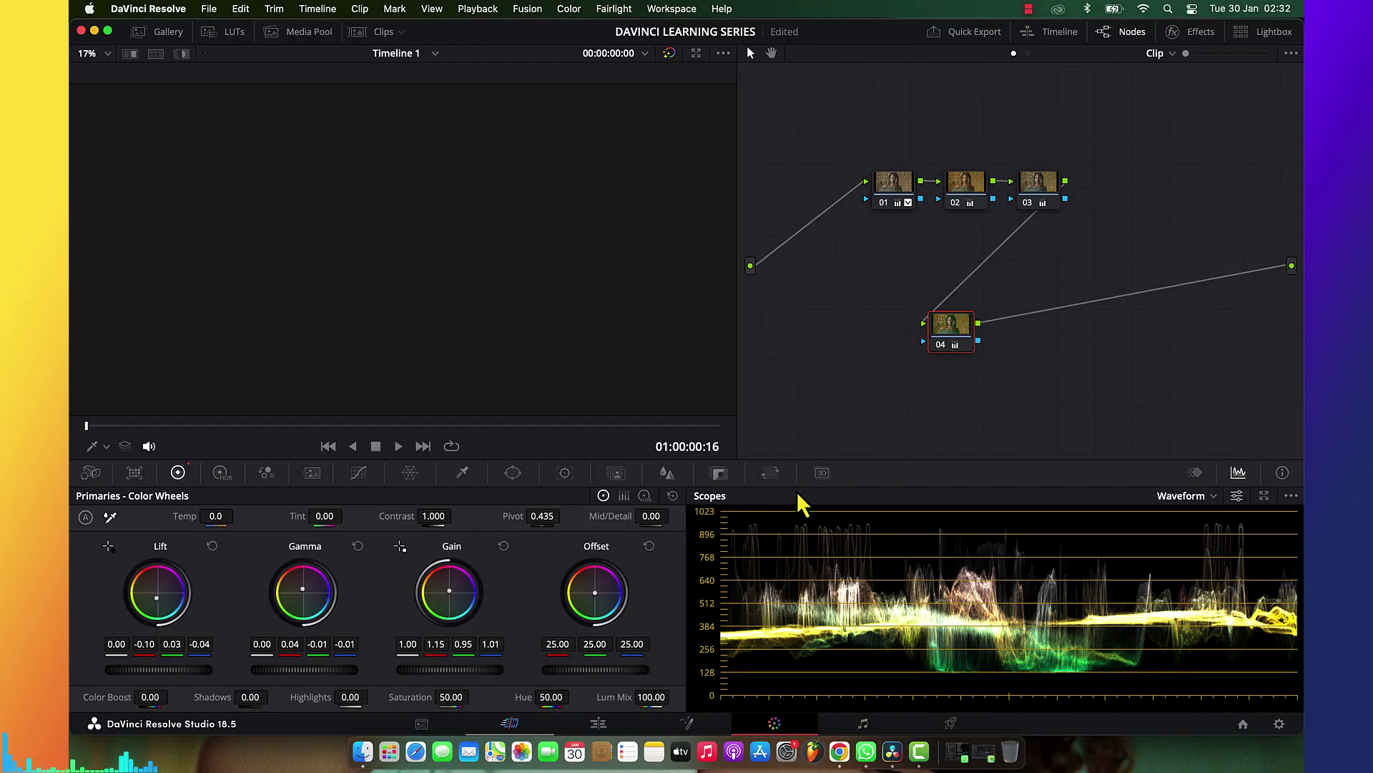
Set node 04's Key Output Gain to 0.5 and preview the softened look full screen
left_click(719, 473)
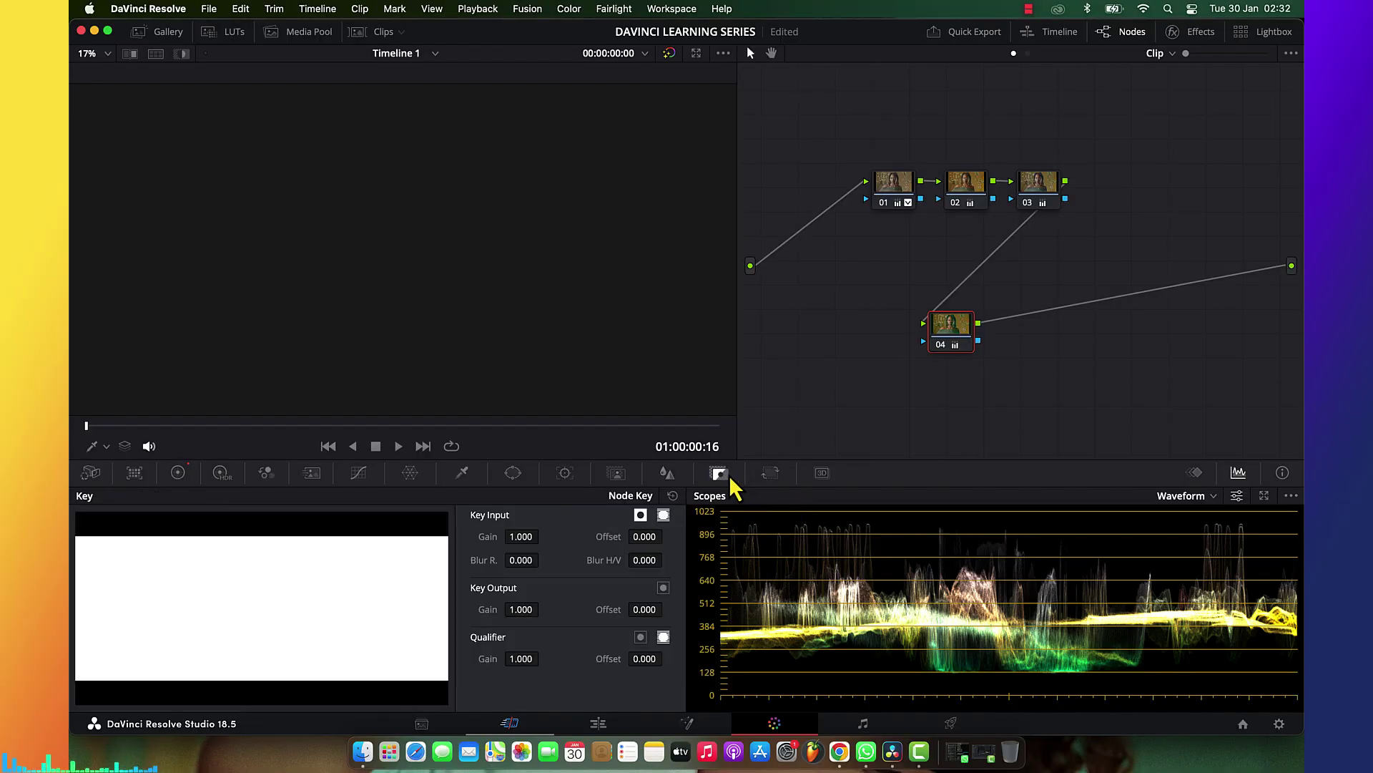
left_click(515, 608)
type("0.")
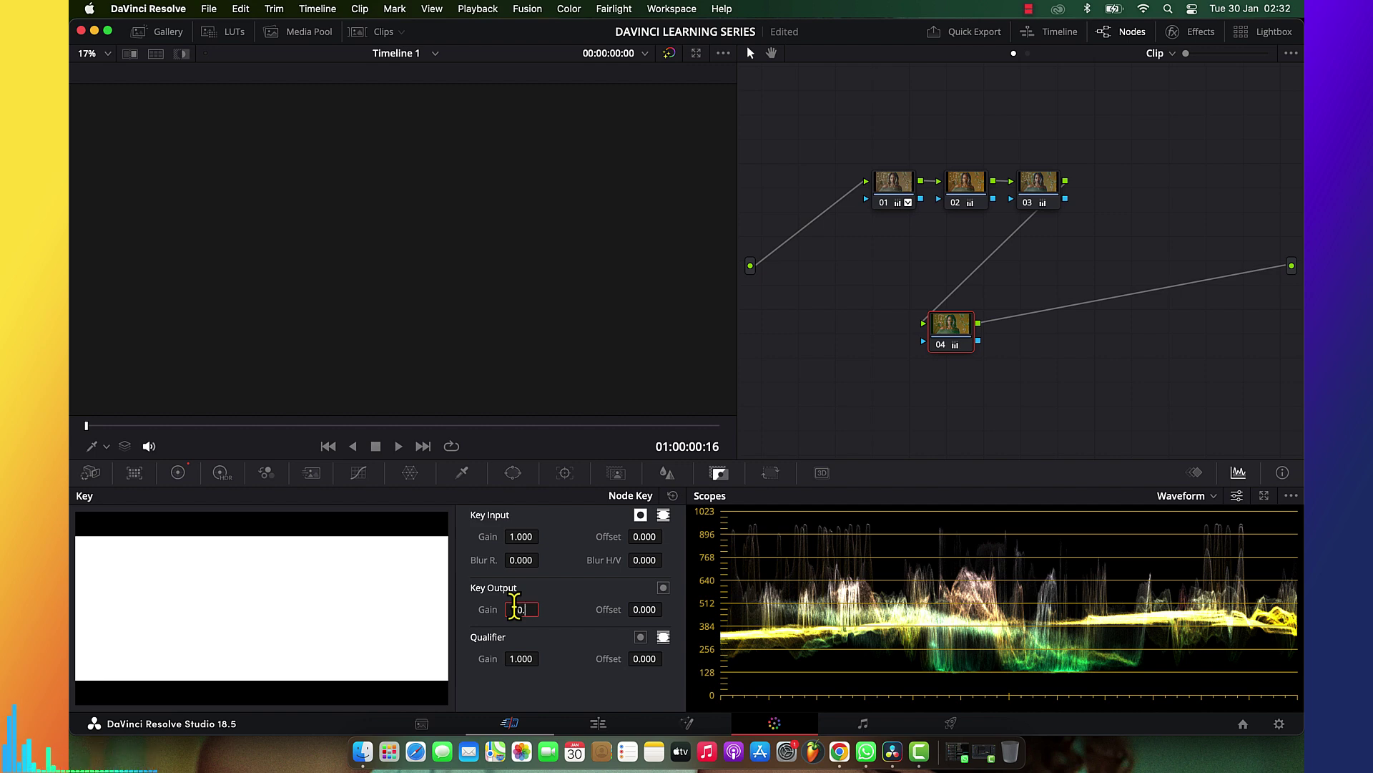
type("5")
key("Return")
key("super+f")
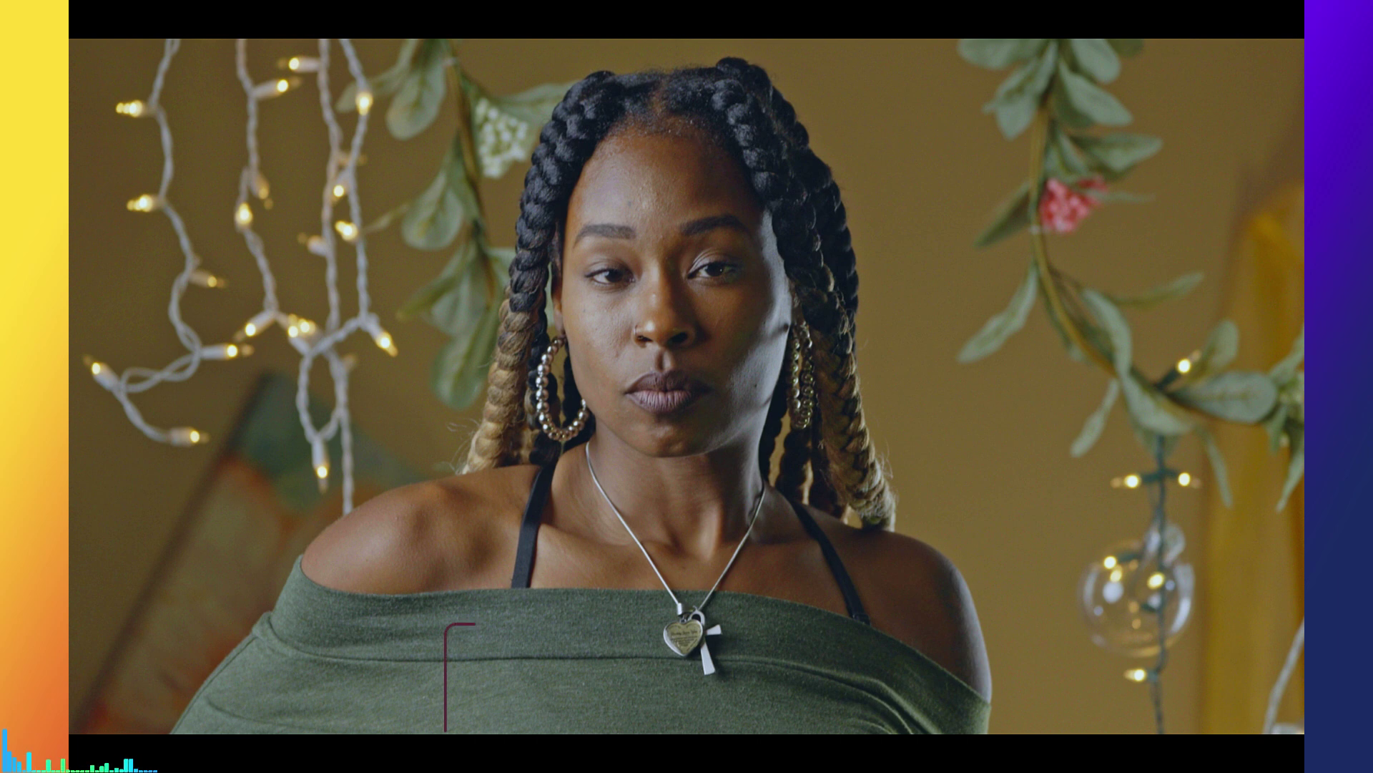
key("super+f")
Set node 04's Key Output Gain to 0.100 and check the picture full screen
left_click(520, 609)
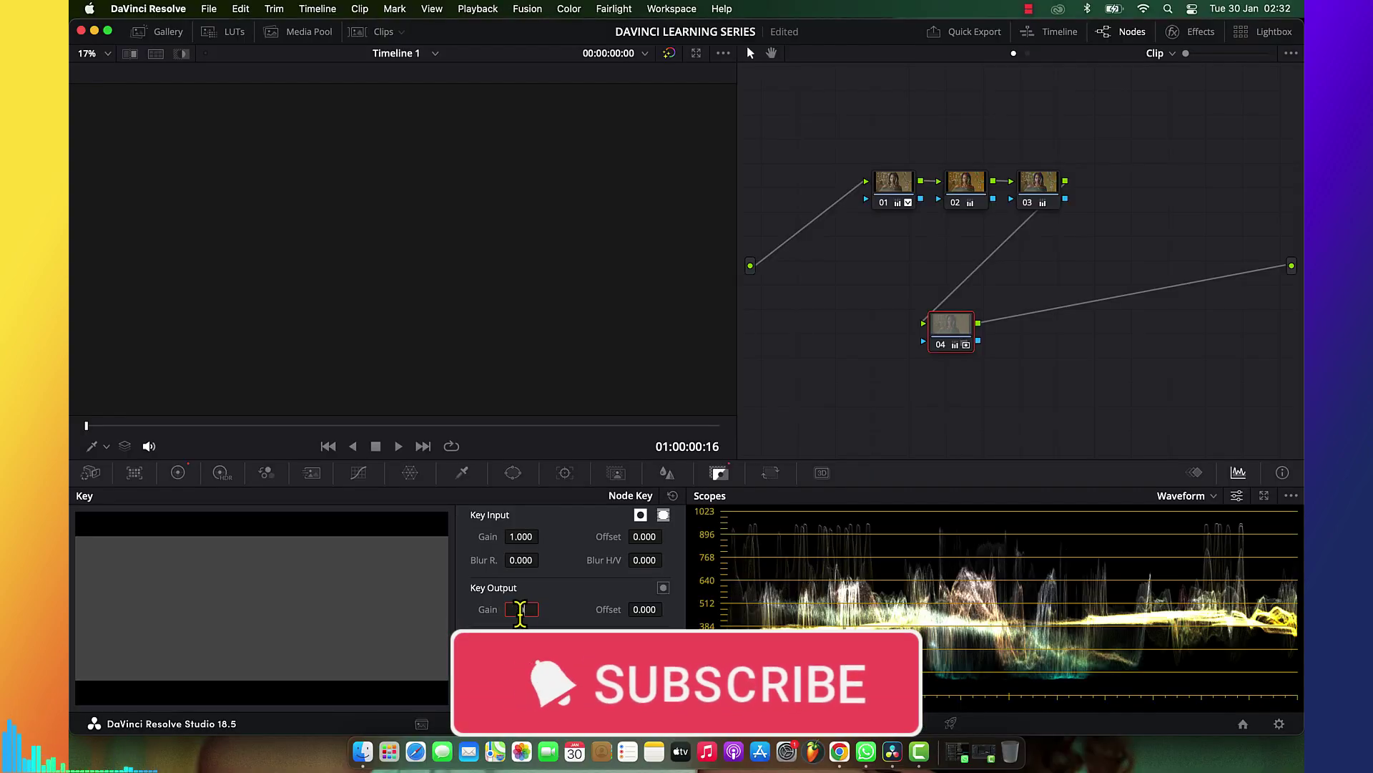
type("1")
key("Return")
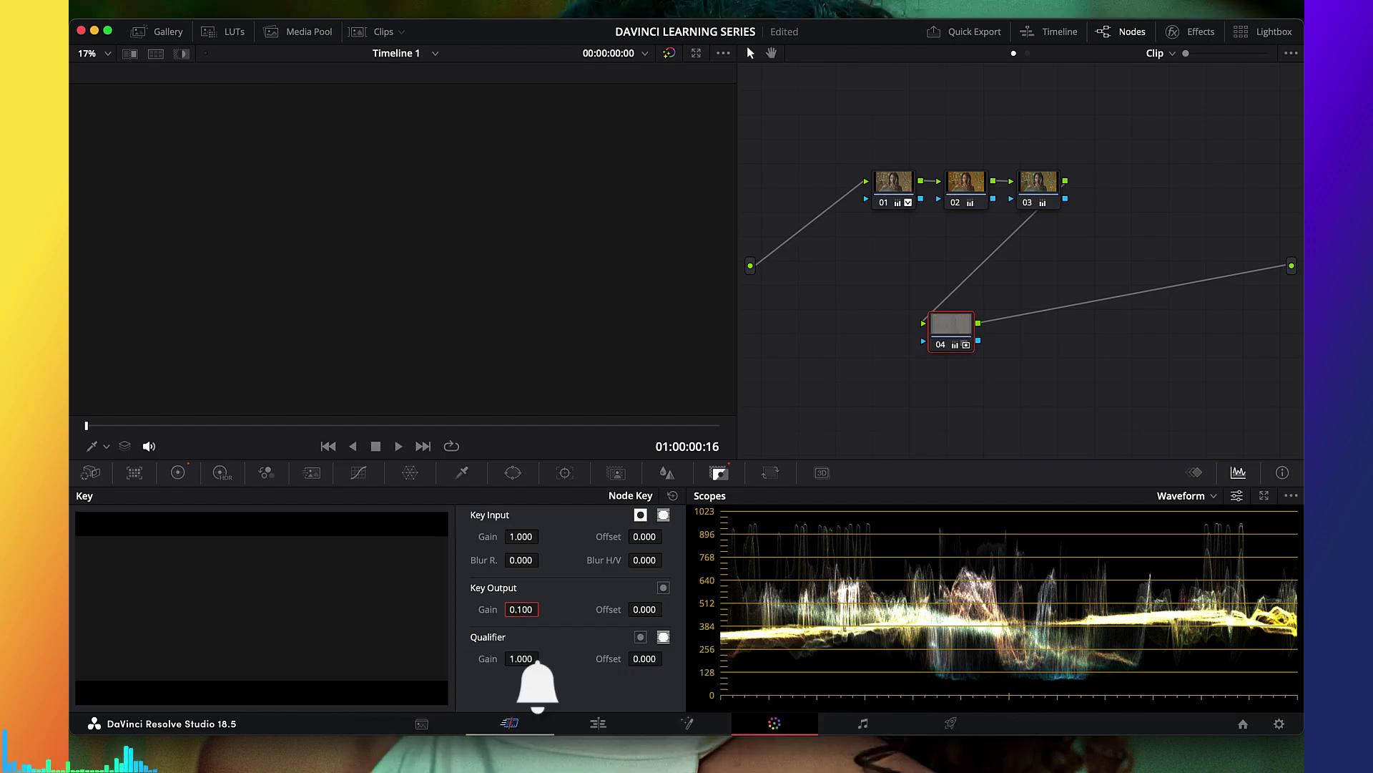
key("super+f")
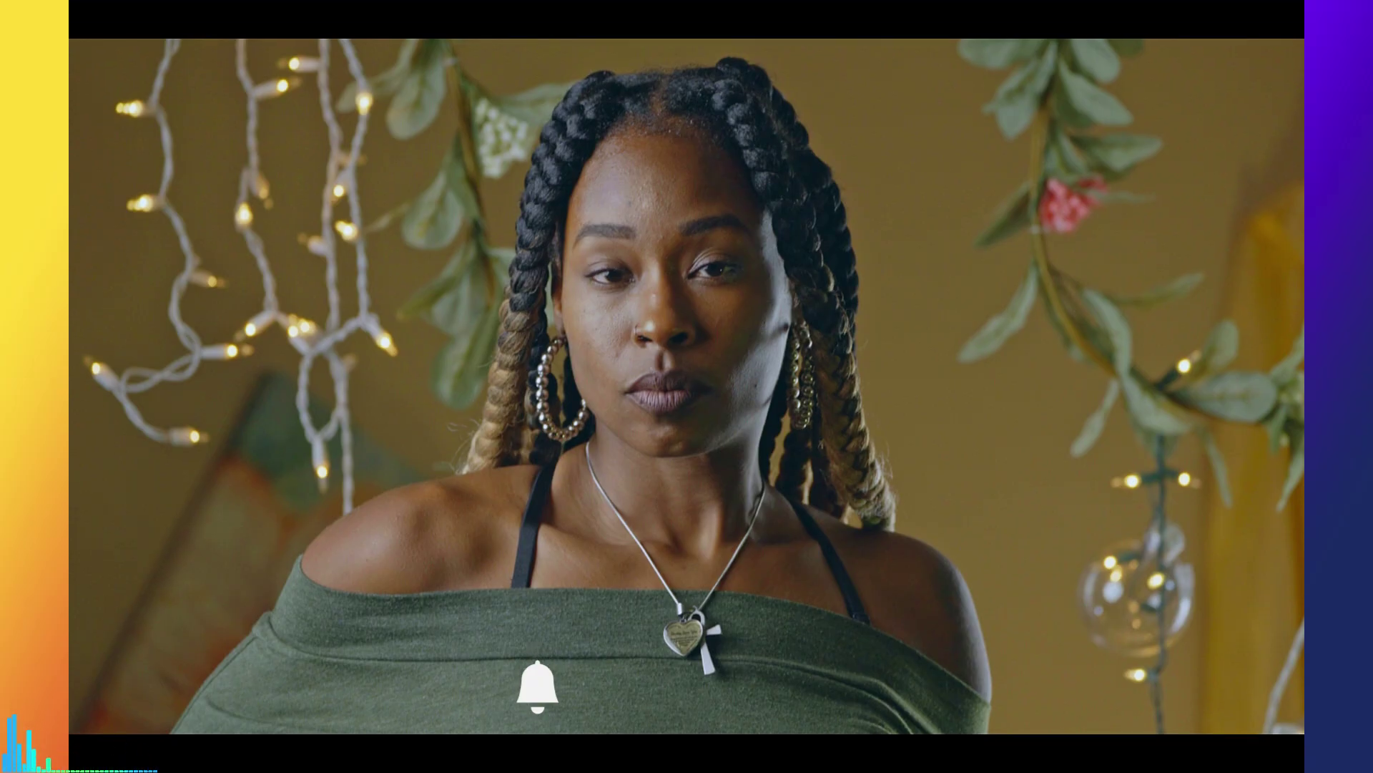
key("super+f")
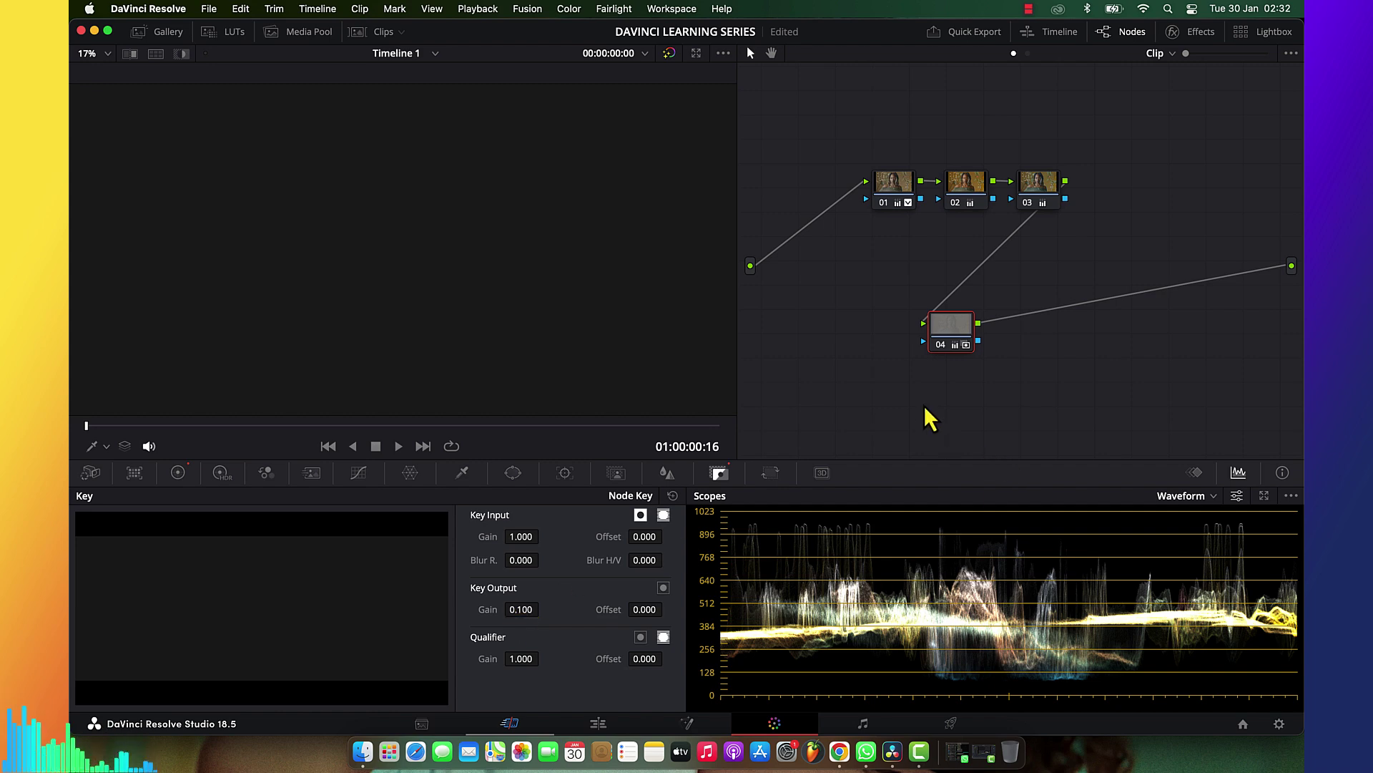
Add a serial node 05 after node 04 and turn off the waveform's Colorize option
key("alt+s")
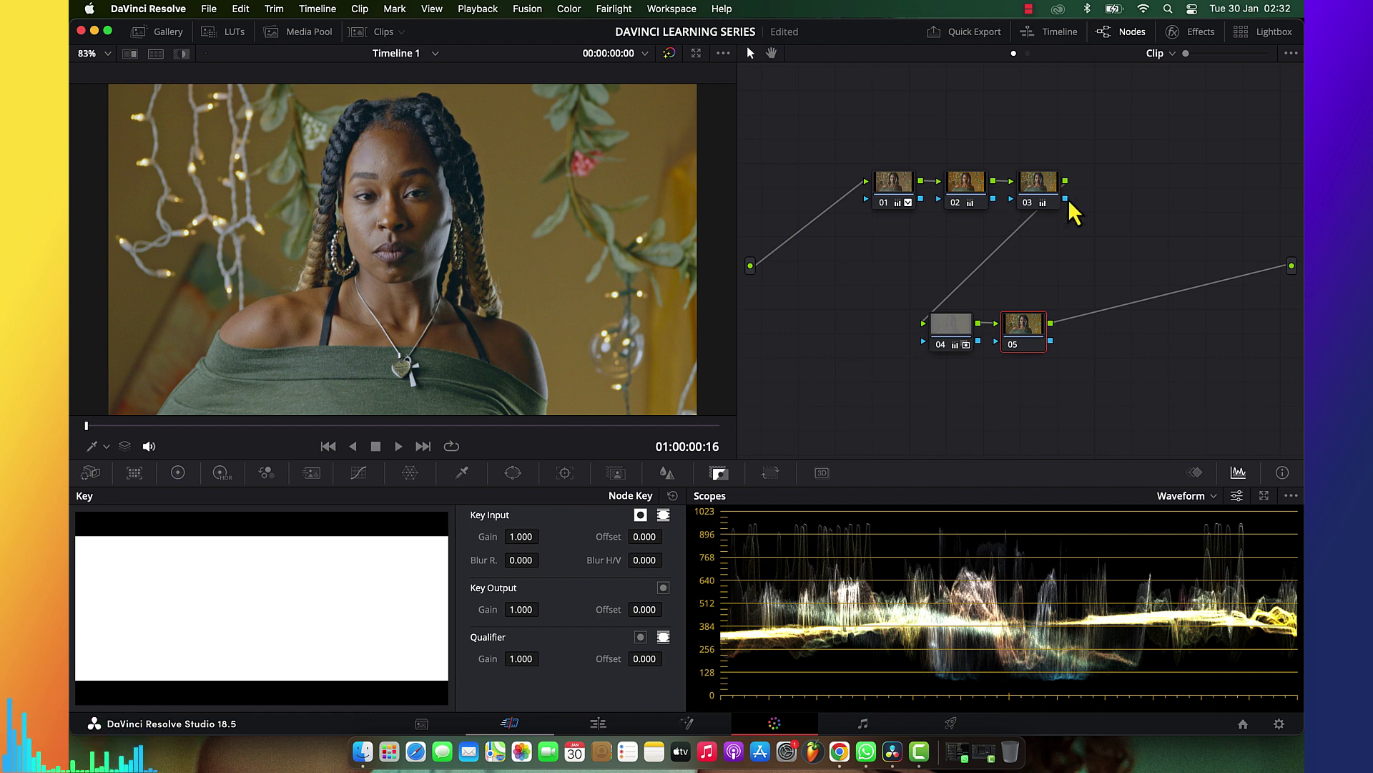
left_click(1237, 495)
left_click(1145, 471)
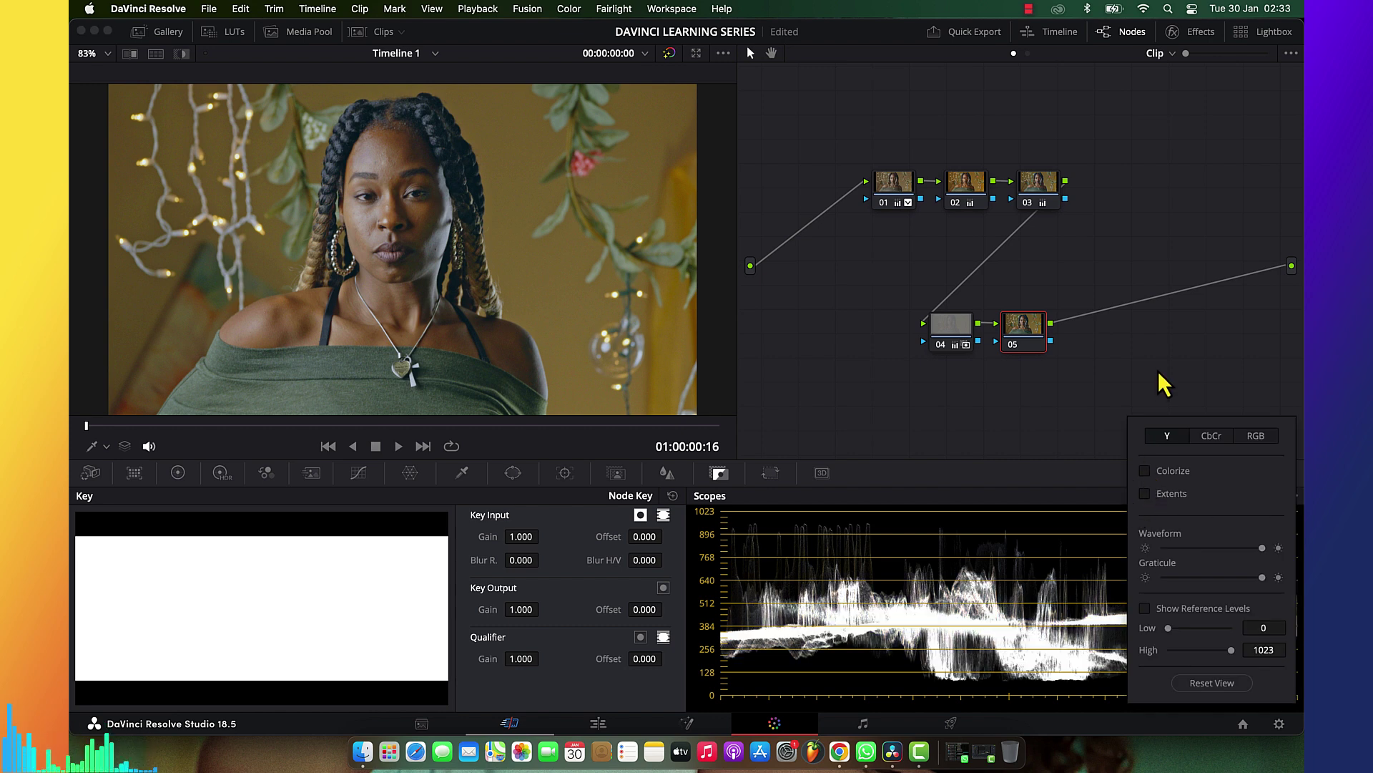
left_click(1159, 373)
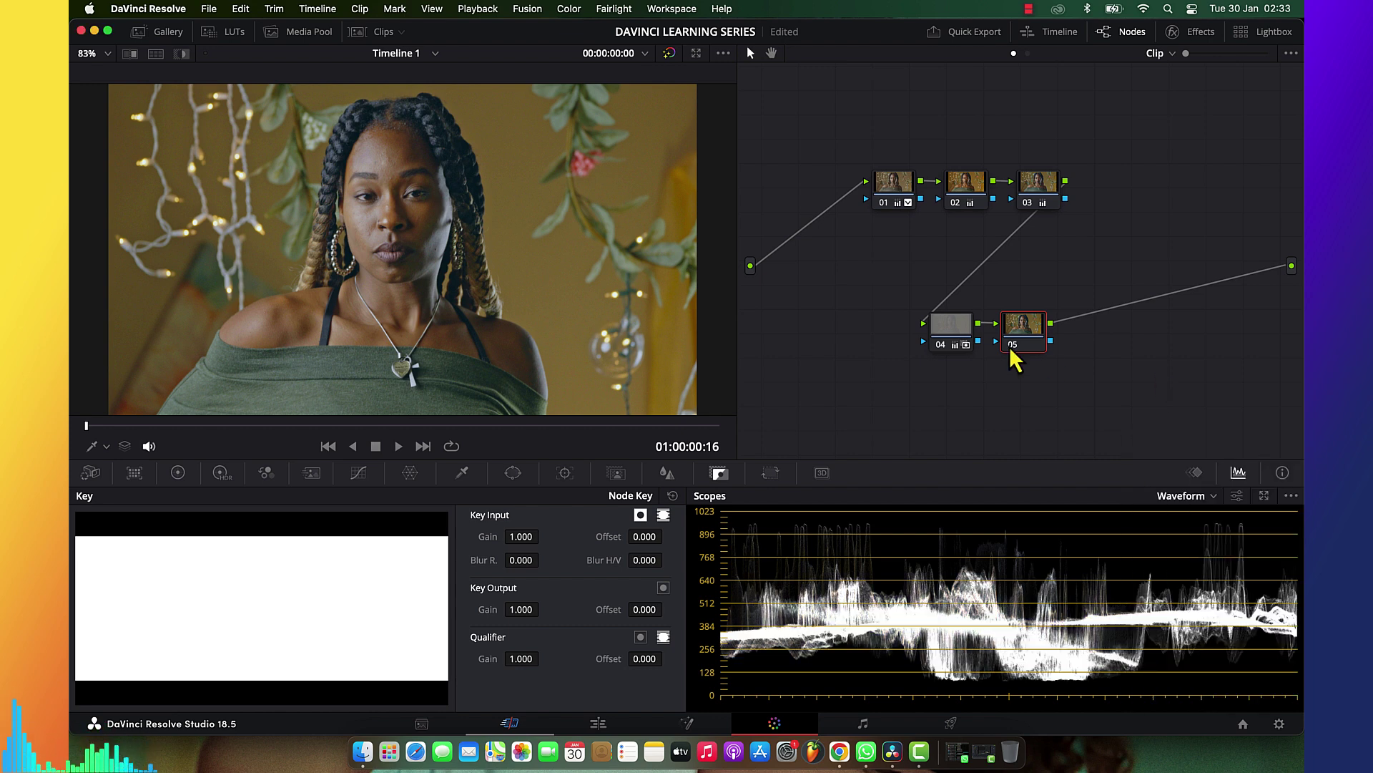
Disable all nodes and re-enable nodes 01 to 05 one at a time to compare the grade with the original picture
key("shift+d")
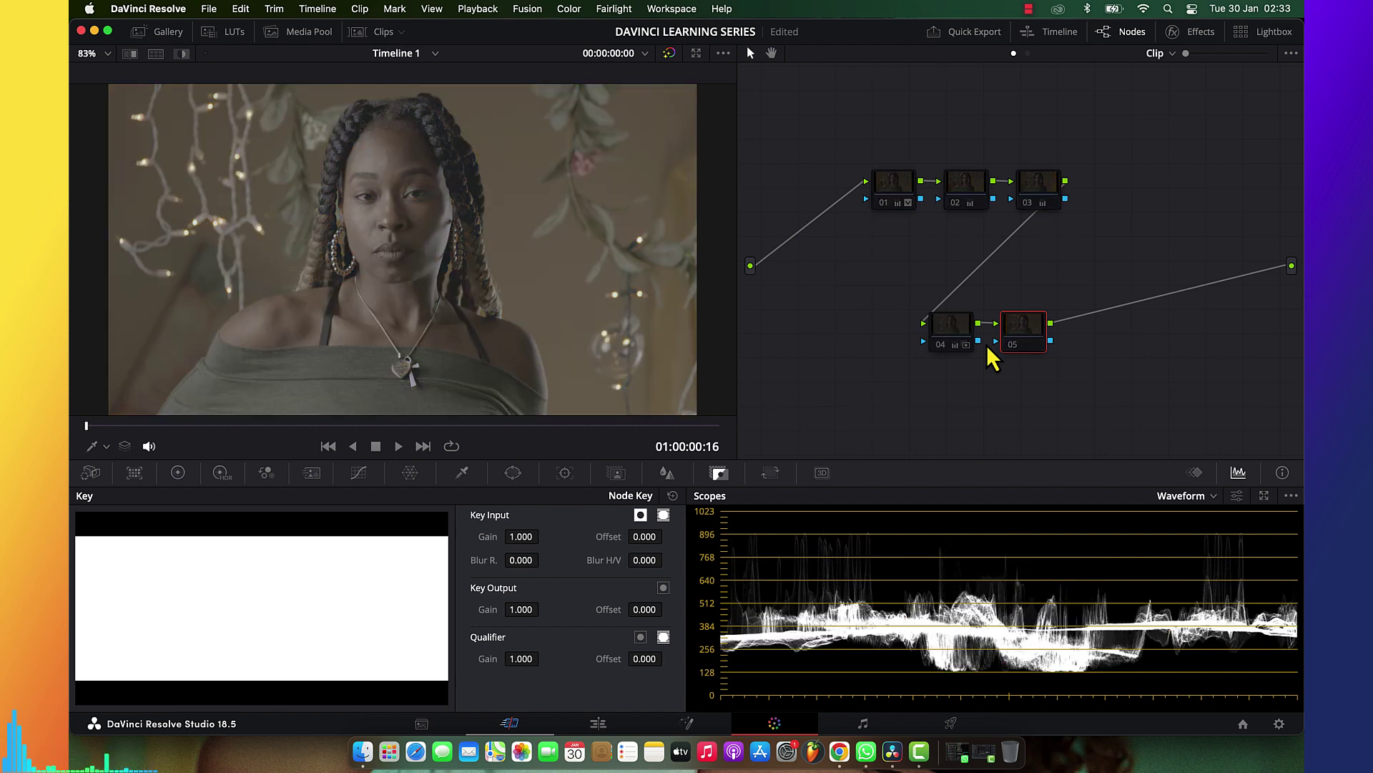
left_click(894, 197)
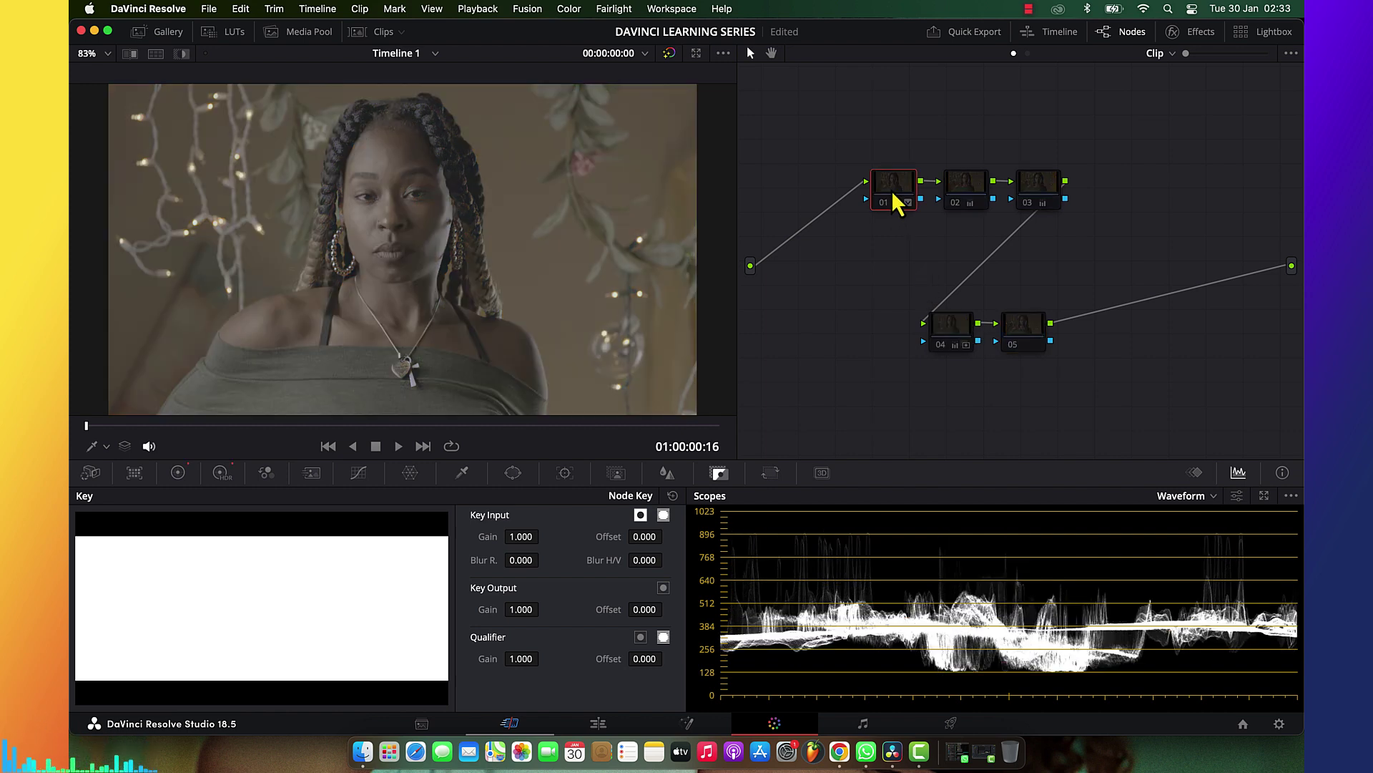
key("shift+d")
left_click(966, 191)
key("ctrl+d")
left_click(1033, 202)
key("ctrl+d")
left_click(962, 333)
key("ctrl+d")
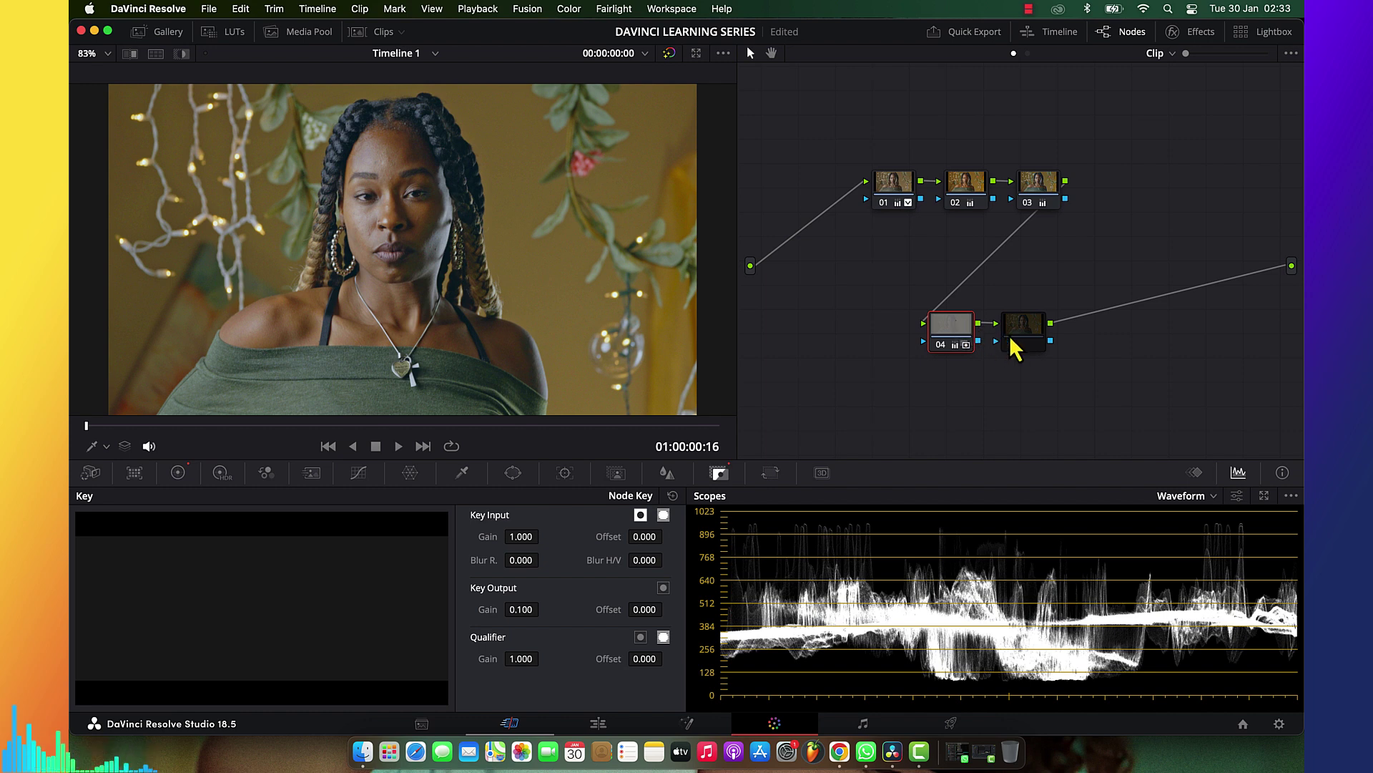
left_click(1030, 342)
key("ctrl+d")
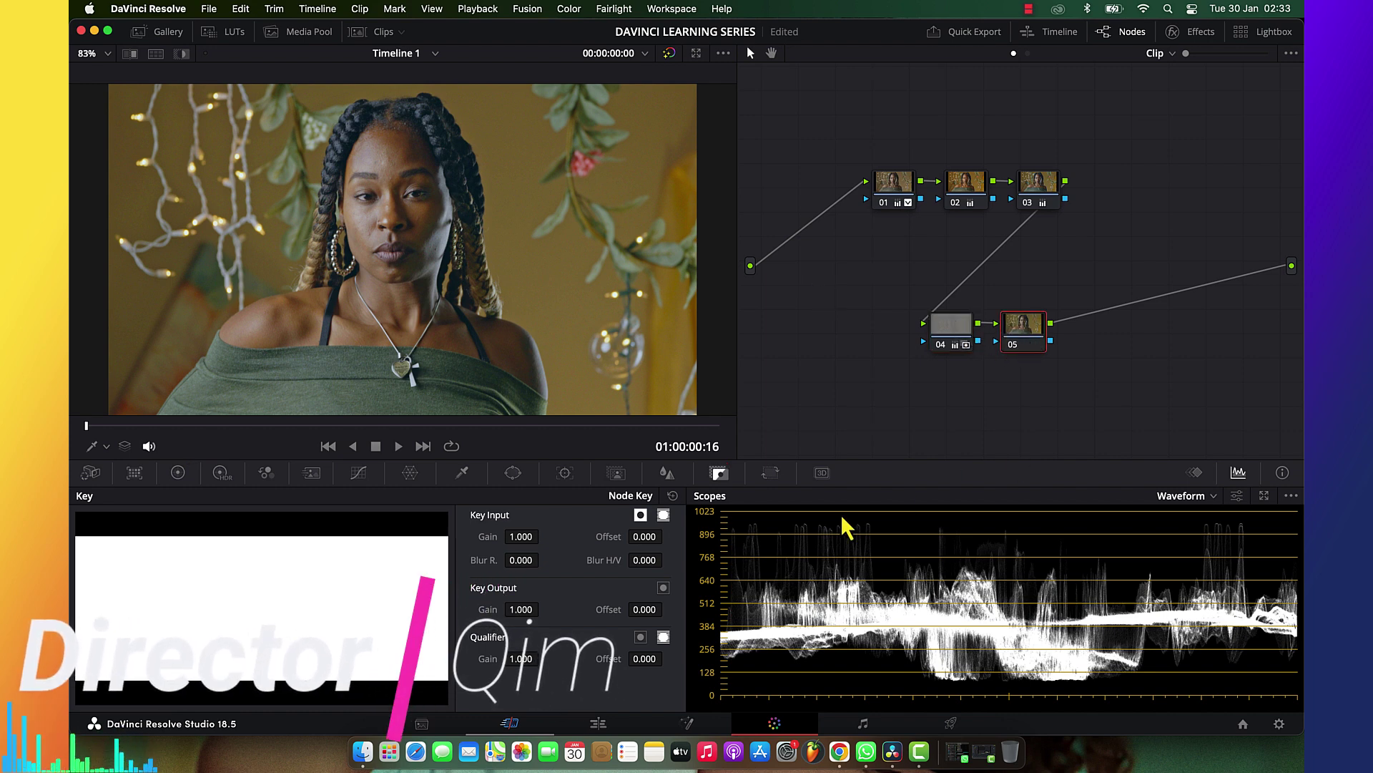
Switch the scope to Vectorscope and sample the woman's facial skin tone for node 05's Hue Vs Hue curve
left_click(1187, 496)
left_click(1204, 549)
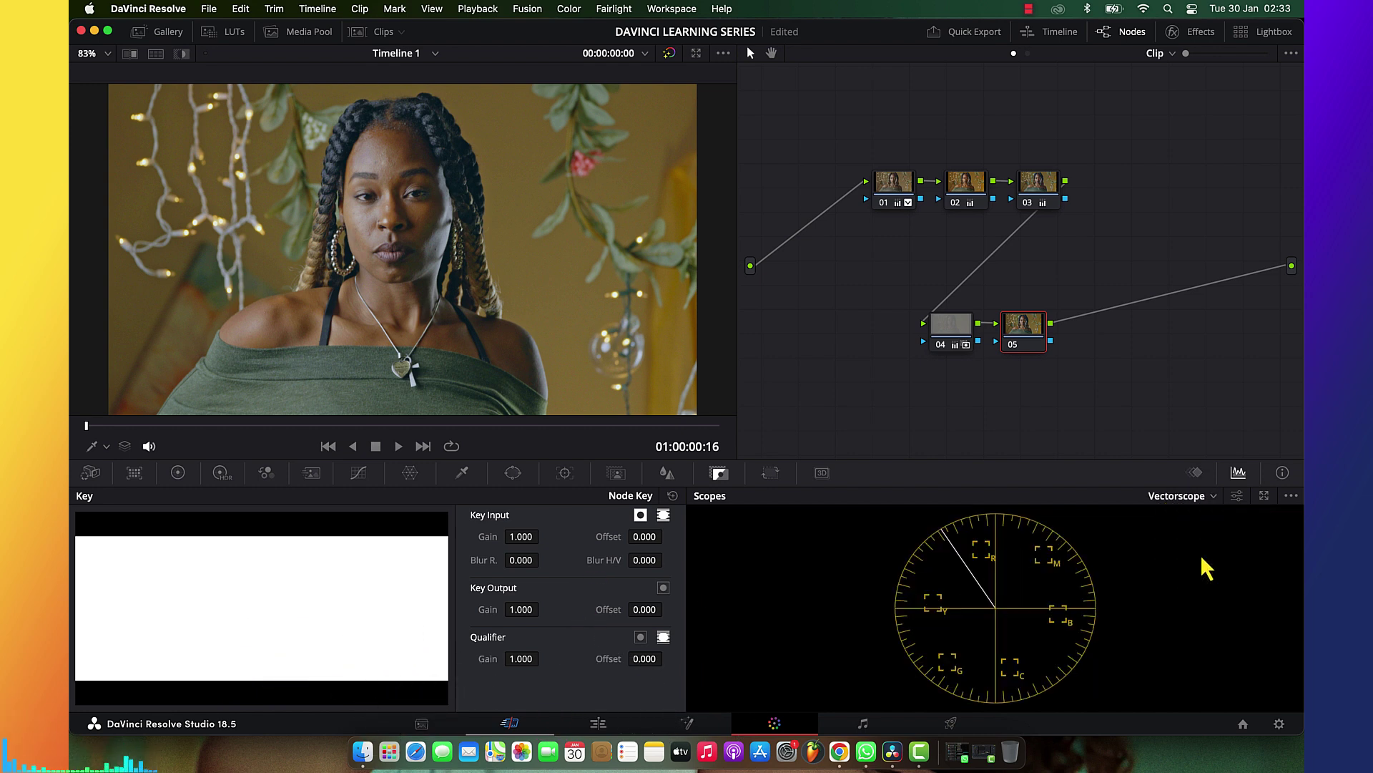
left_click(360, 474)
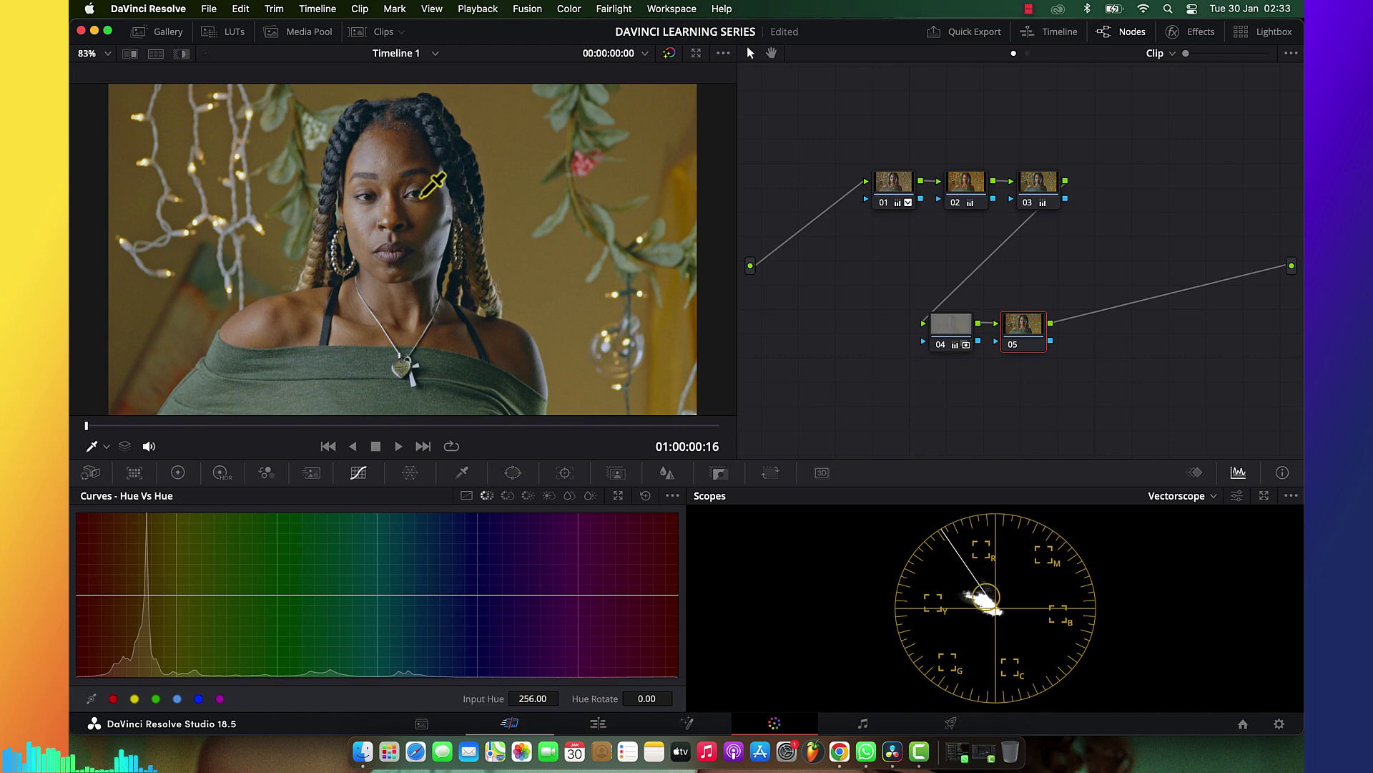
left_click(424, 195)
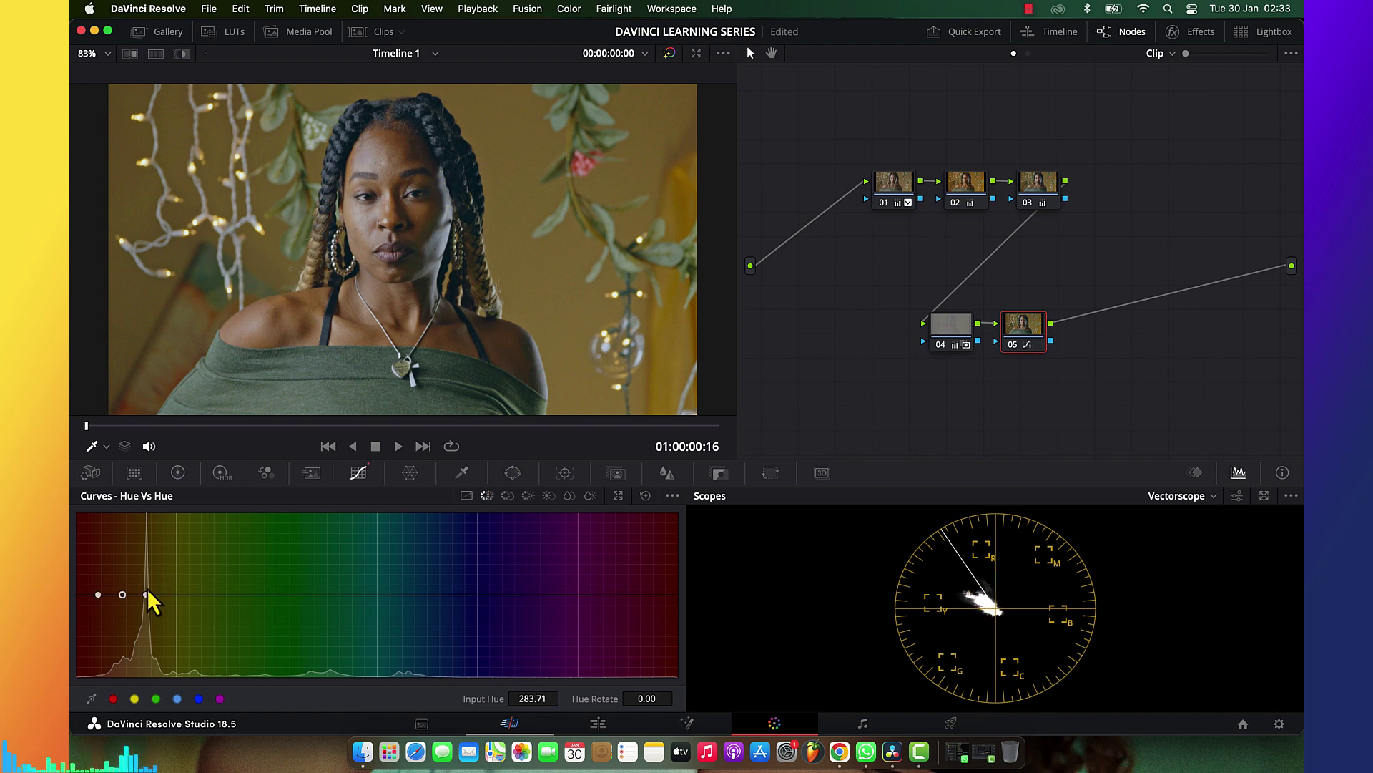
Remove the middle point of the Hue Vs Hue curve and move its reddest point to Input Hue 267.87 with Hue Rotate 10.40
right_click(123, 595)
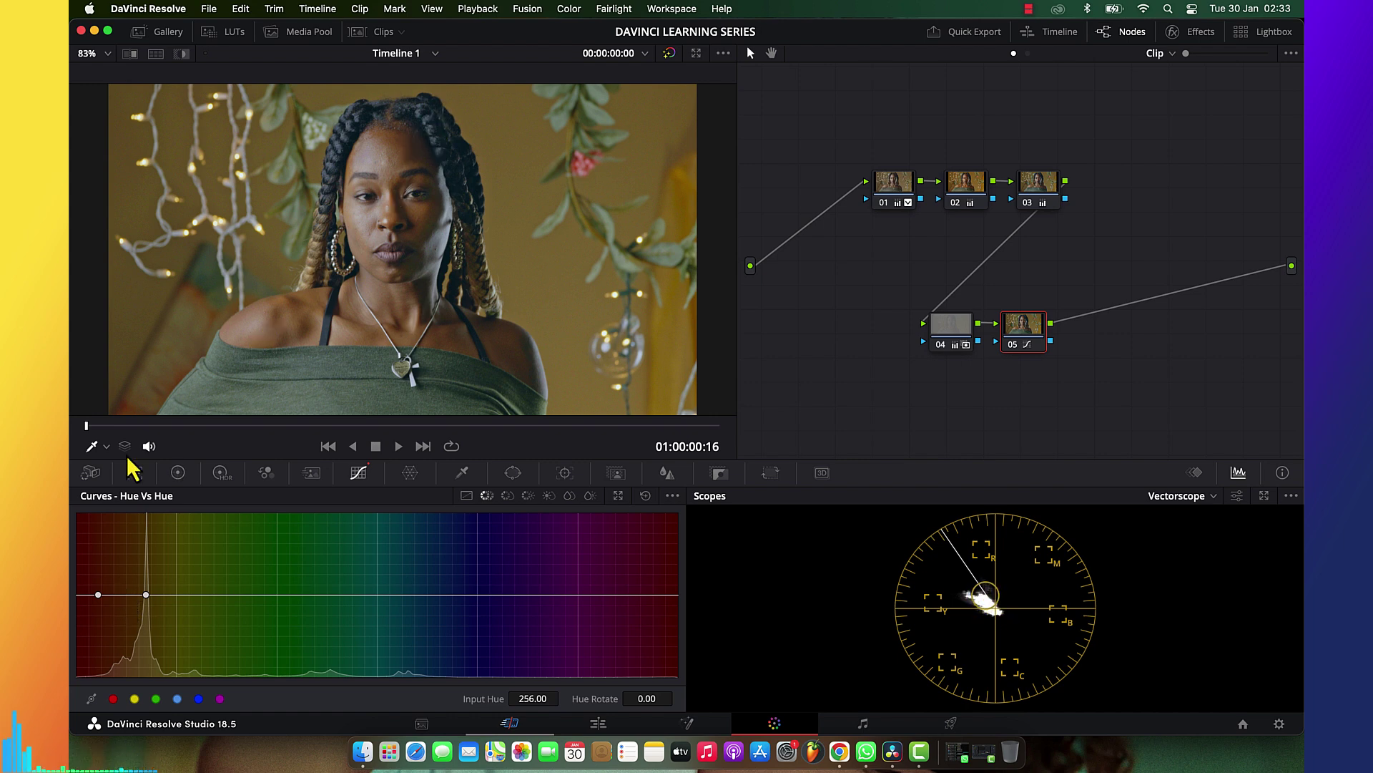
left_click(99, 595)
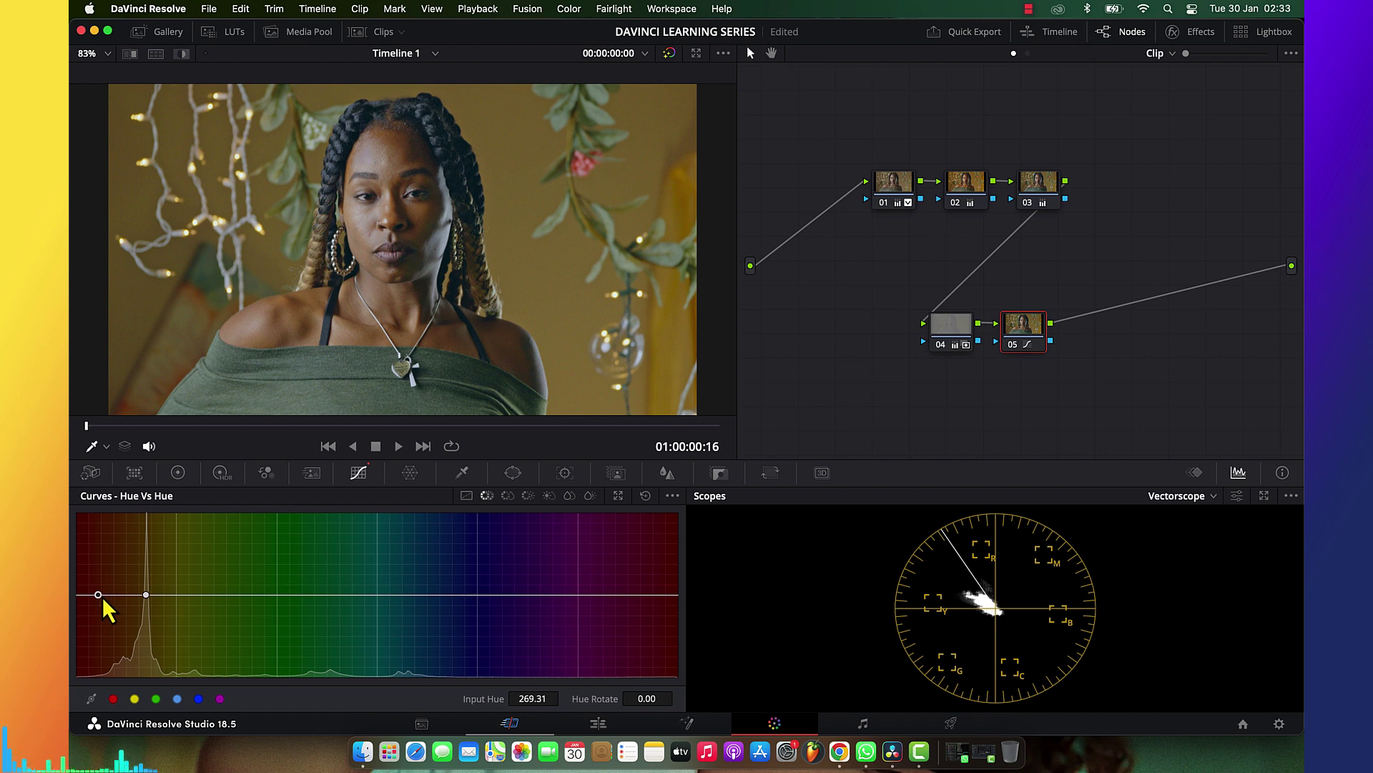
left_click_drag(103, 605, 102, 603)
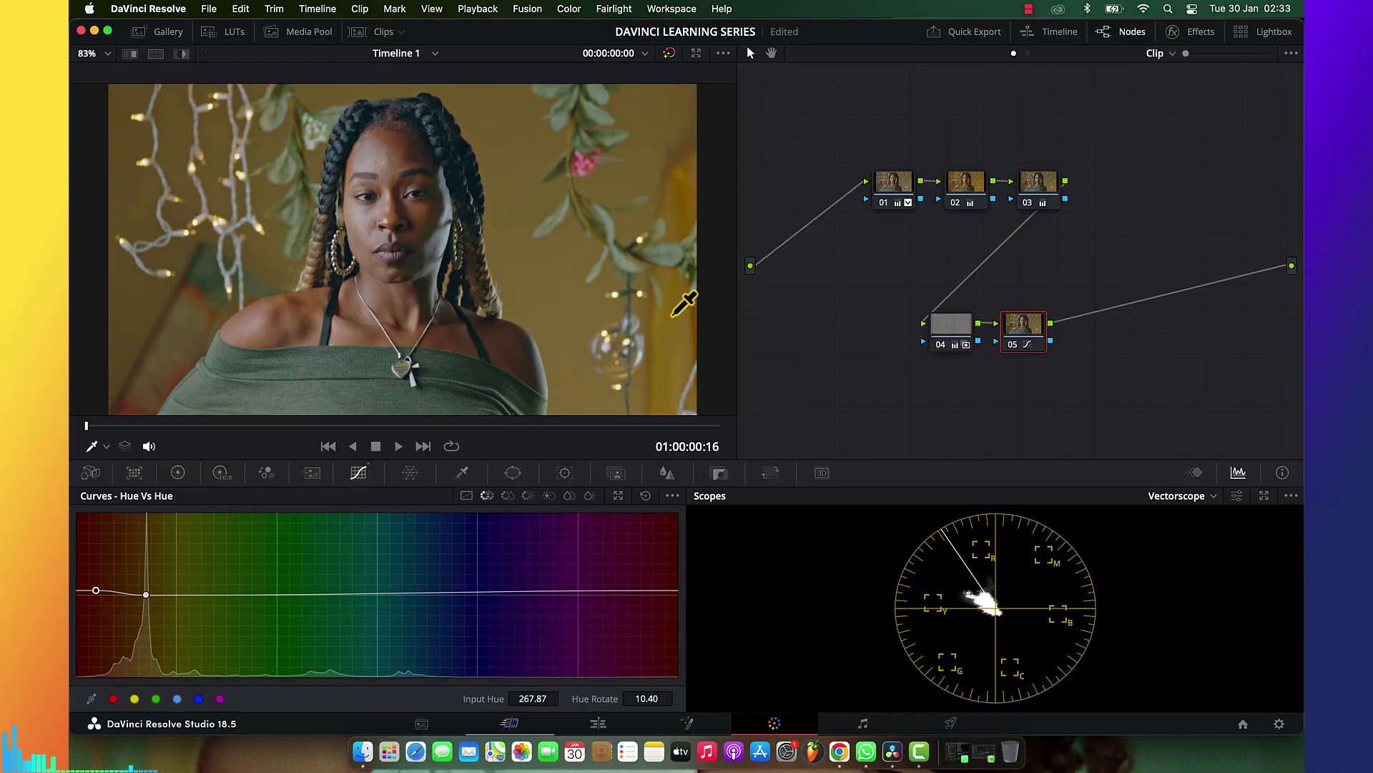
Switch the scope to CIE Chromaticity and reset the clip's grades and nodes to a single ungraded node 01
left_click(1191, 498)
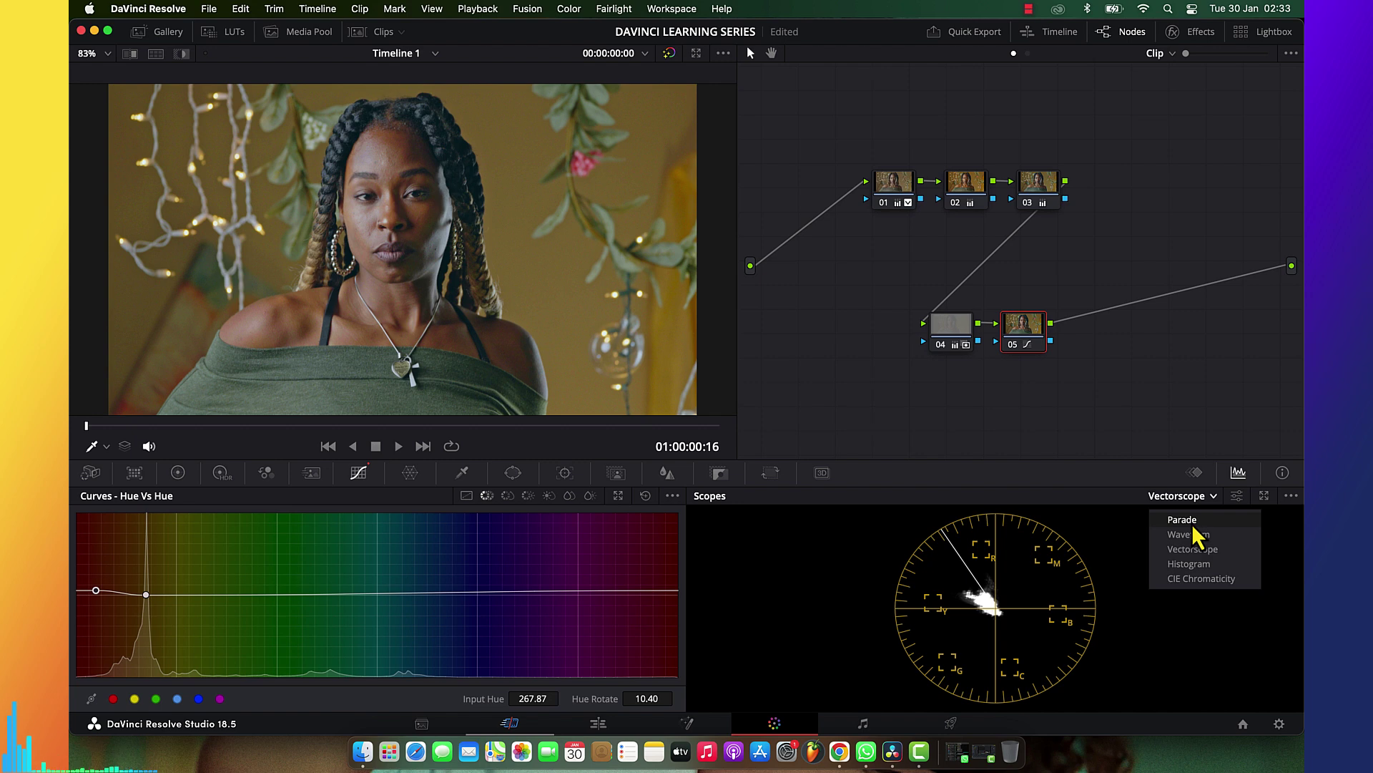
left_click(1192, 579)
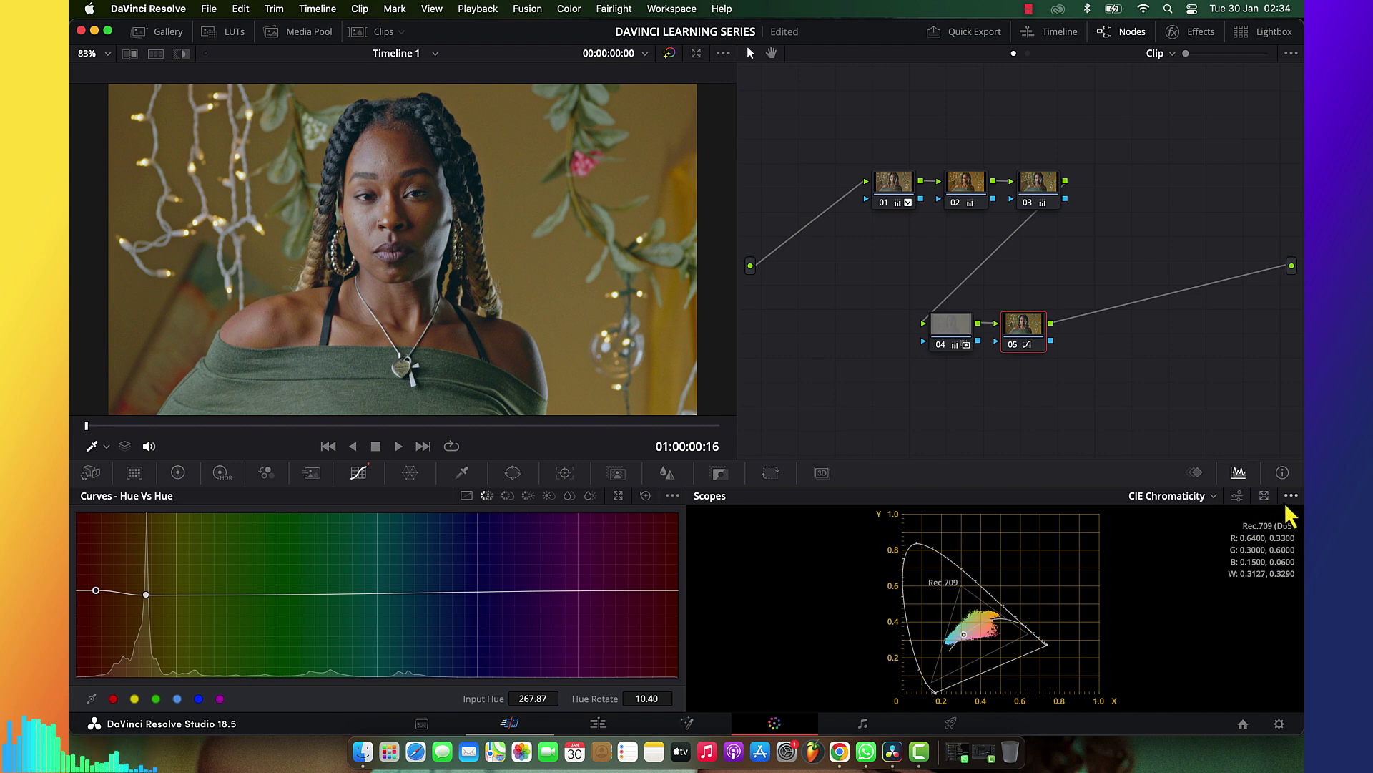
right_click(1148, 284)
left_click(1185, 290)
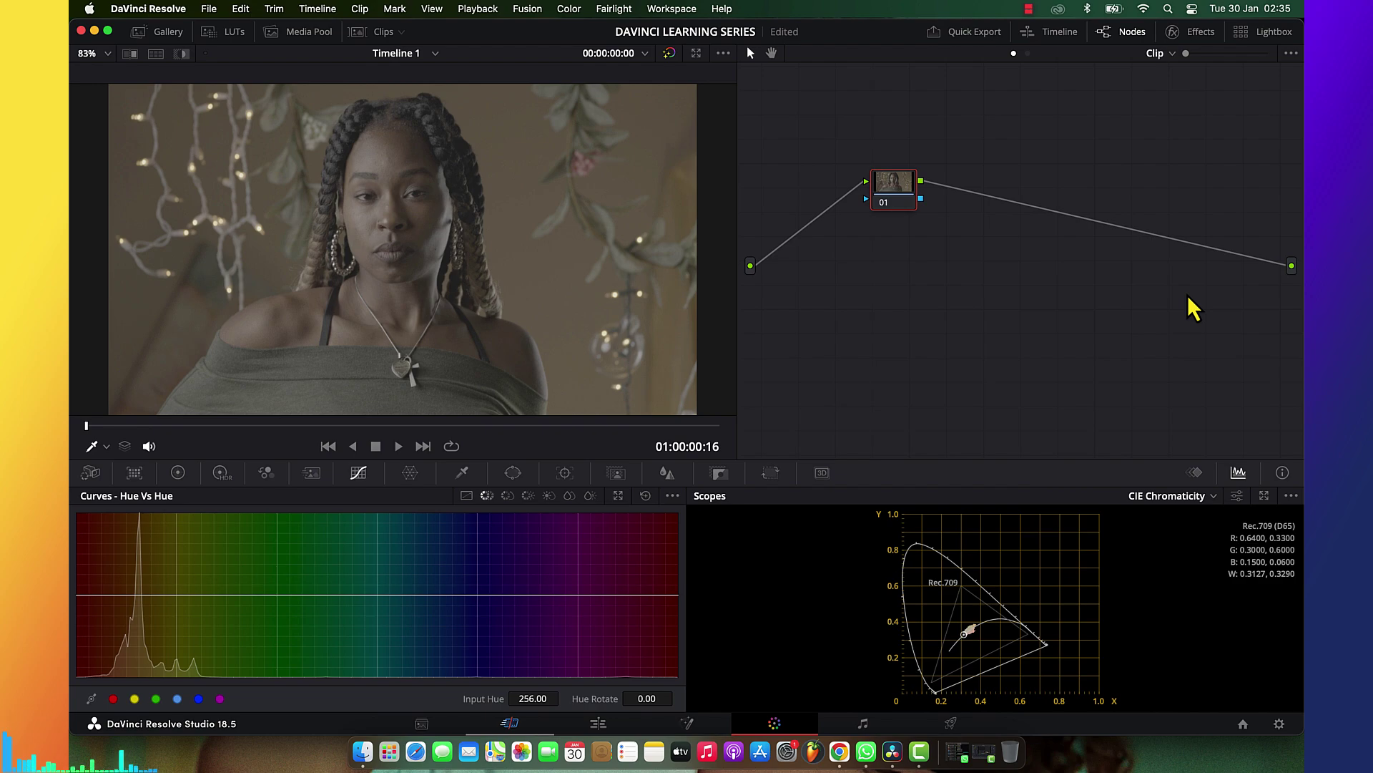
left_click(1028, 8)
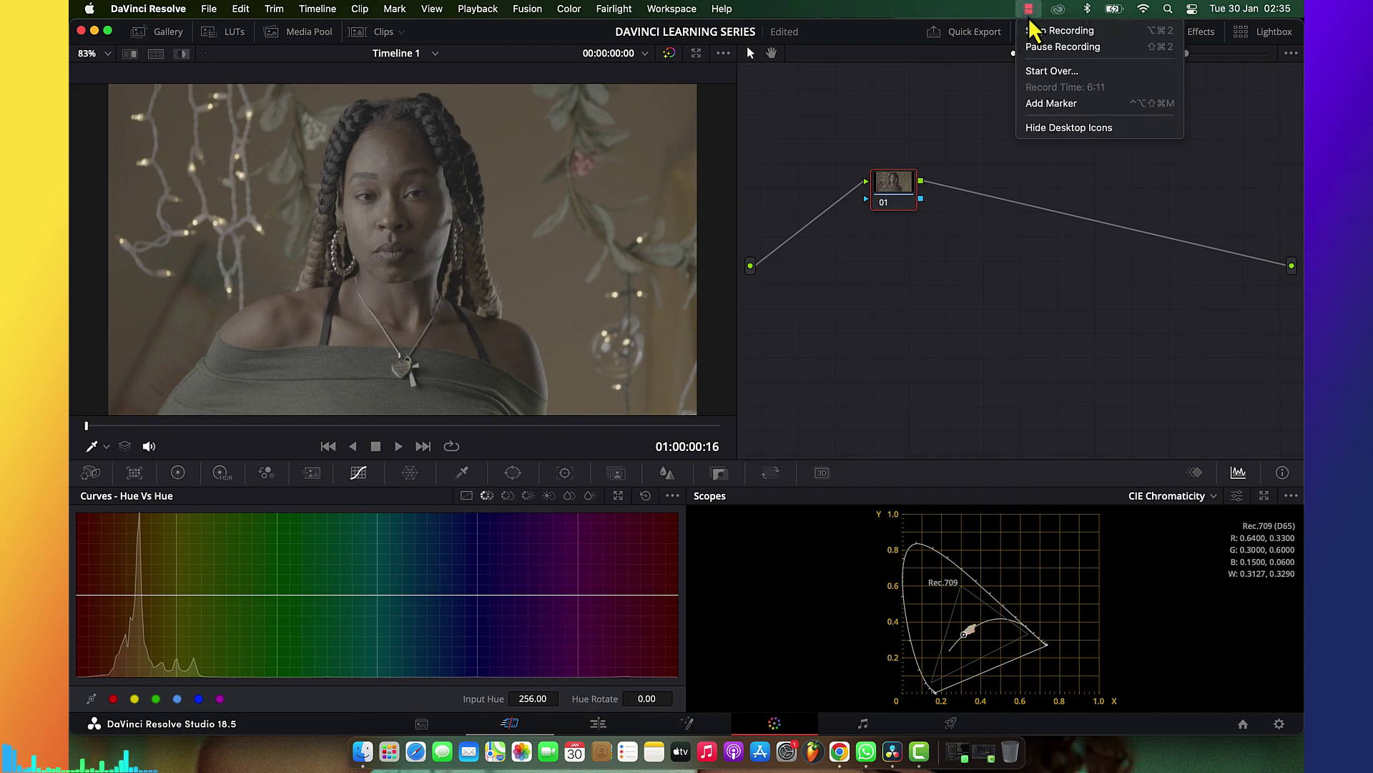